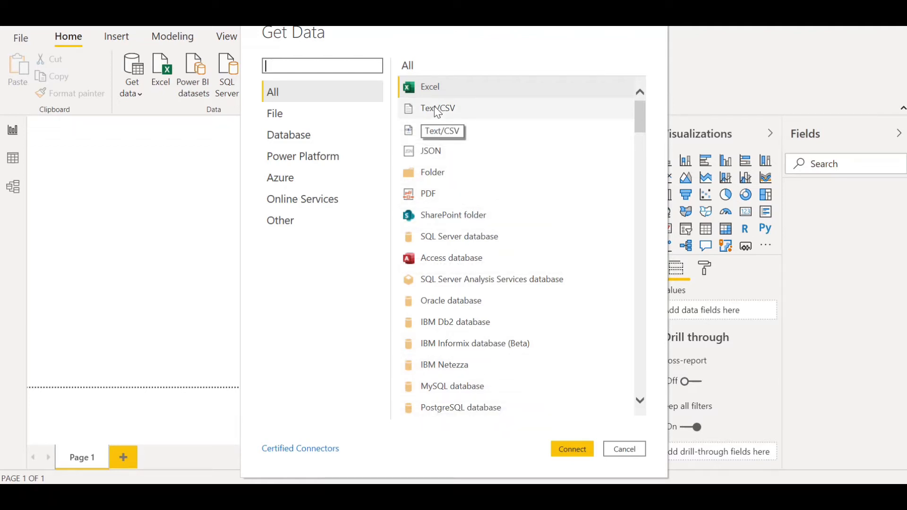
# Import the annual-enterprise-survey-2019 CSV file from the Downloads folder using the Text/CSV source and load its data
pyautogui.click(434, 109)
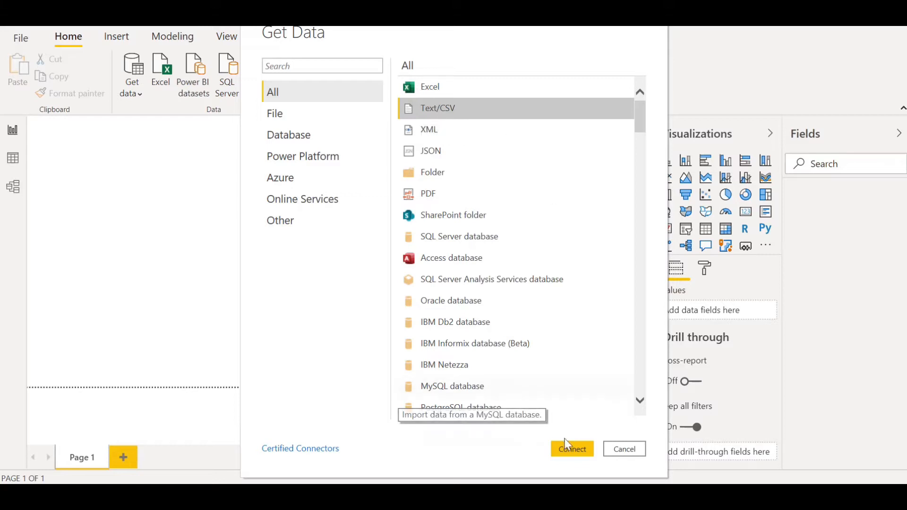
pyautogui.click(567, 452)
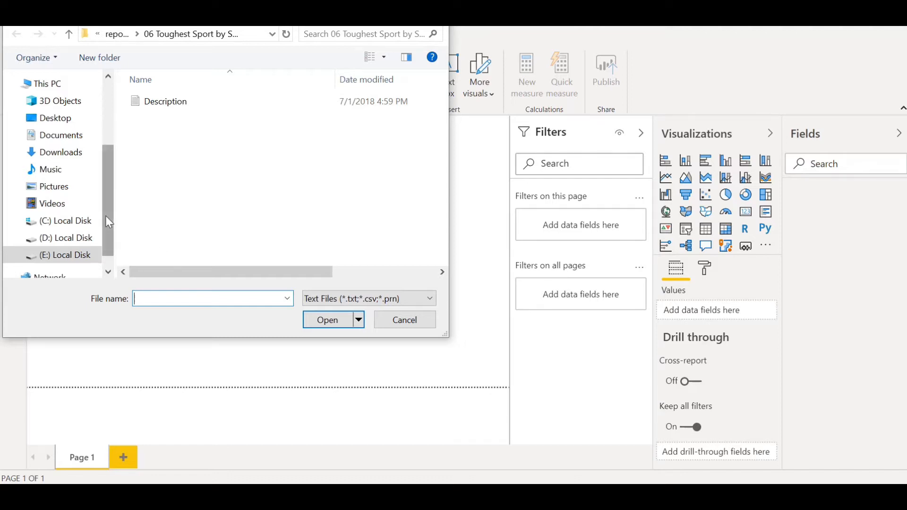
pyautogui.moveTo(108, 222); pyautogui.dragTo(109, 186)
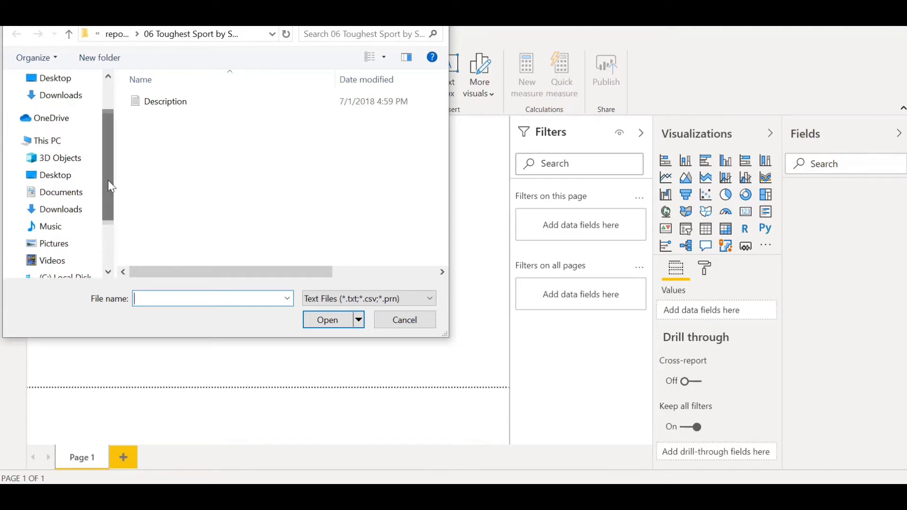
pyautogui.click(64, 94)
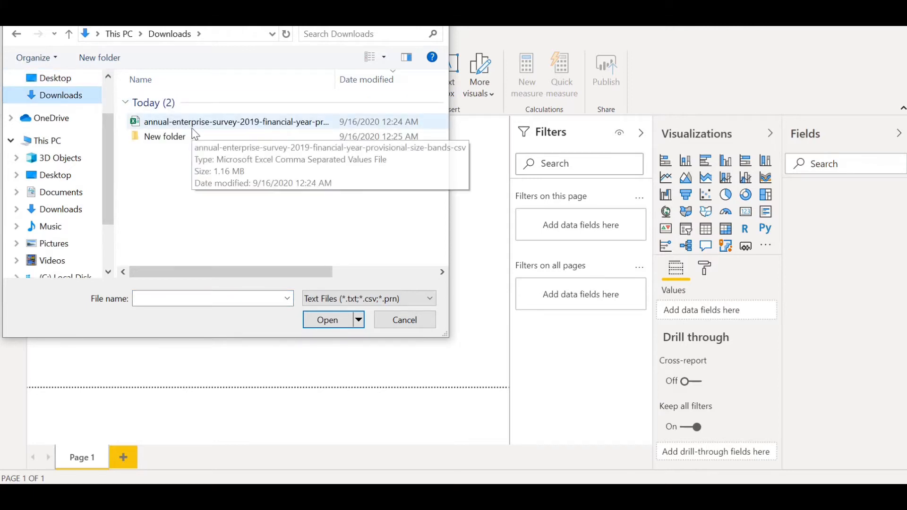
pyautogui.click(203, 124)
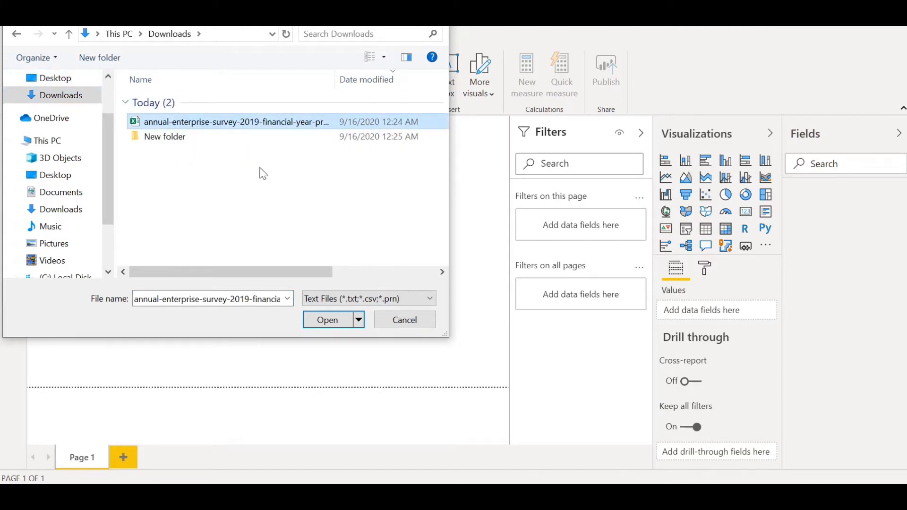
pyautogui.click(328, 320)
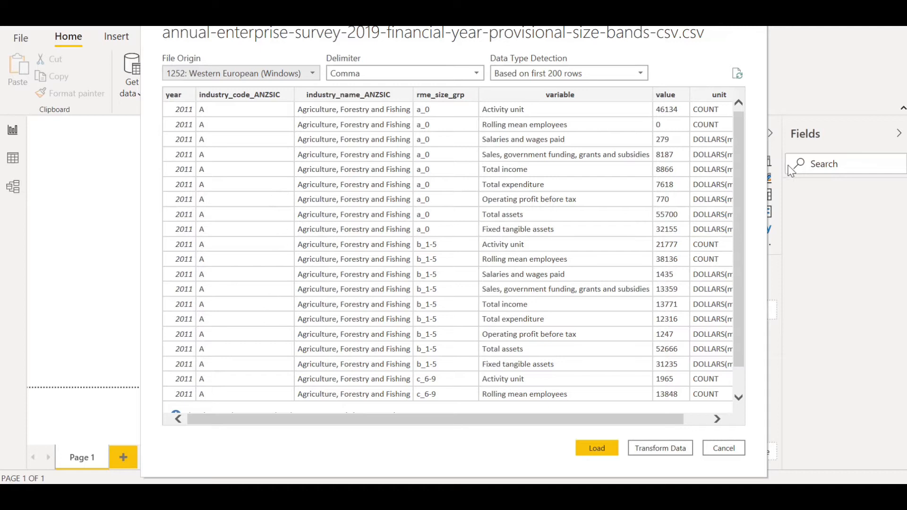
pyautogui.moveTo(738, 184); pyautogui.dragTo(737, 267)
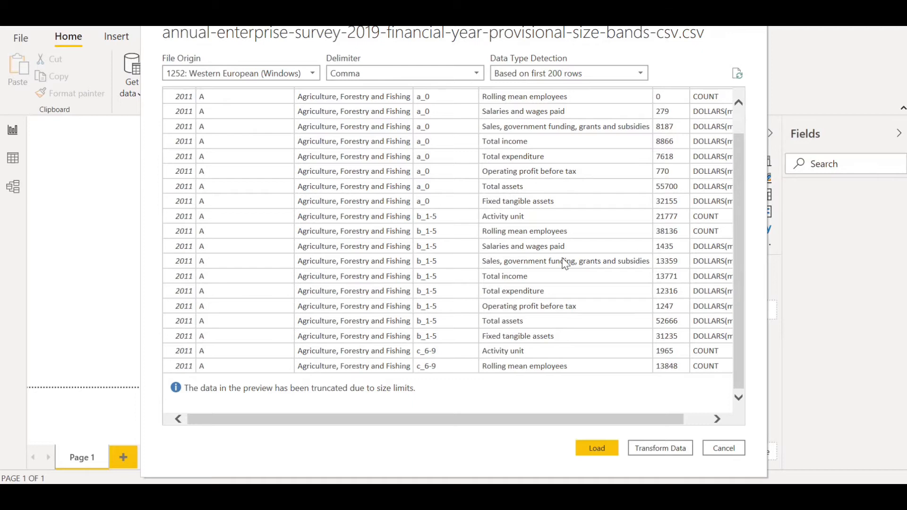
pyautogui.click(590, 452)
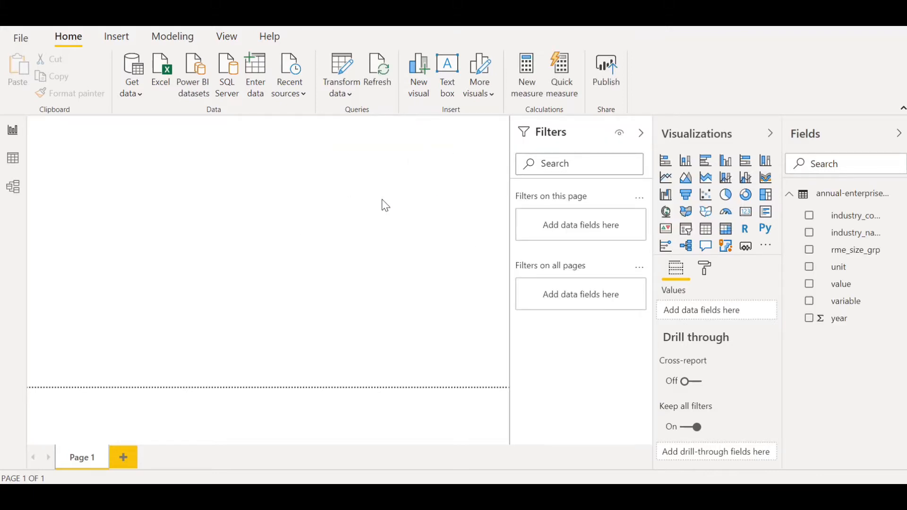
# Inspect the loaded survey table's details and select its industry code field to view the column properties
pyautogui.moveTo(863, 201)
pyautogui.moveTo(826, 203)
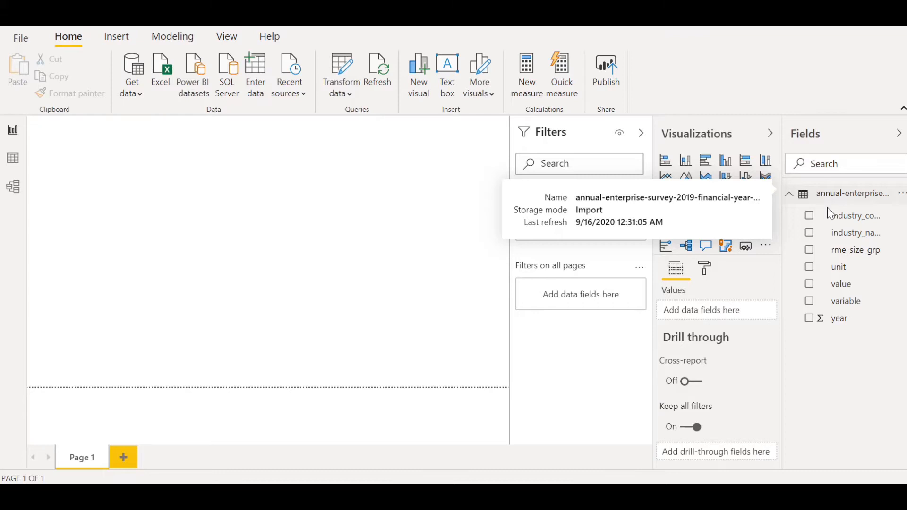
pyautogui.click(848, 221)
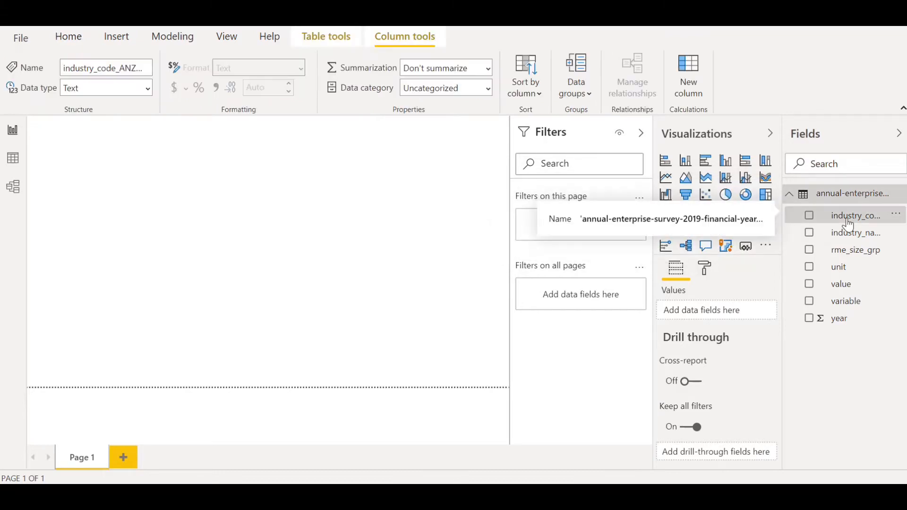
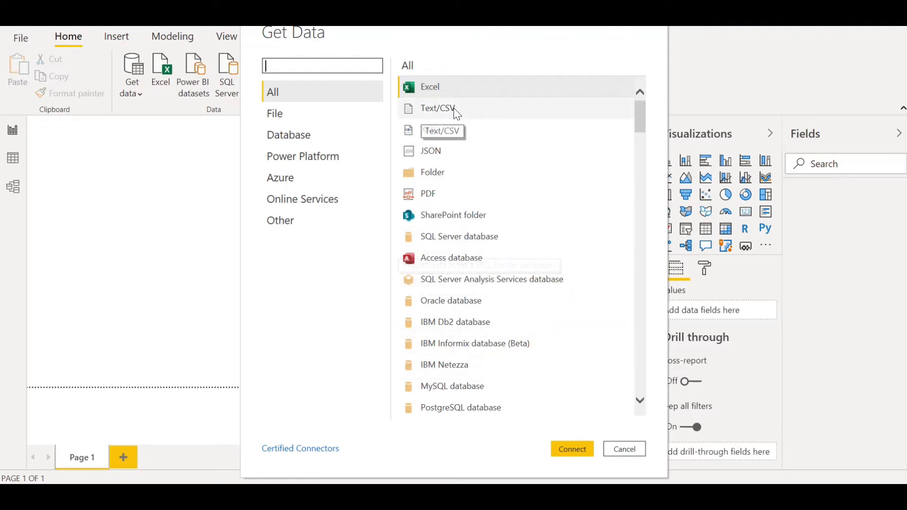
# Connect to an Excel source and open the SampleData workbook from the Downloads folder
pyautogui.click(416, 90)
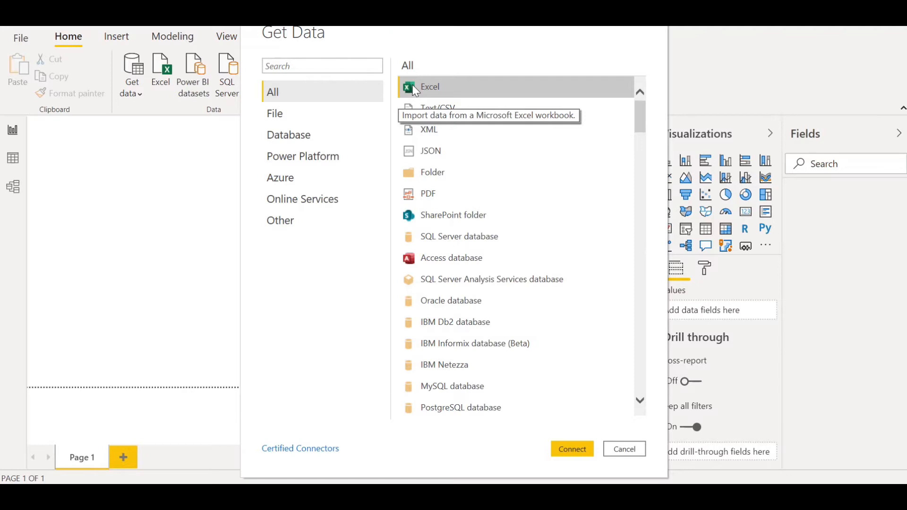
pyautogui.click(572, 449)
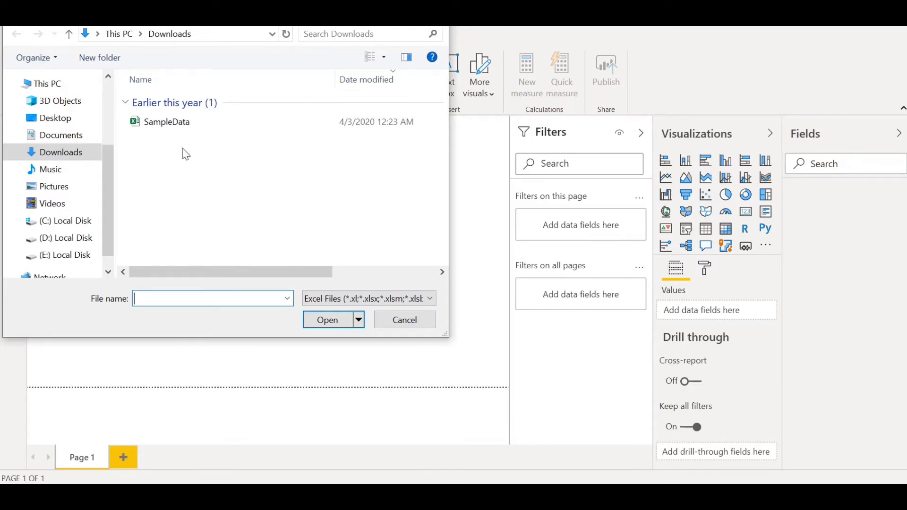
pyautogui.click(163, 128)
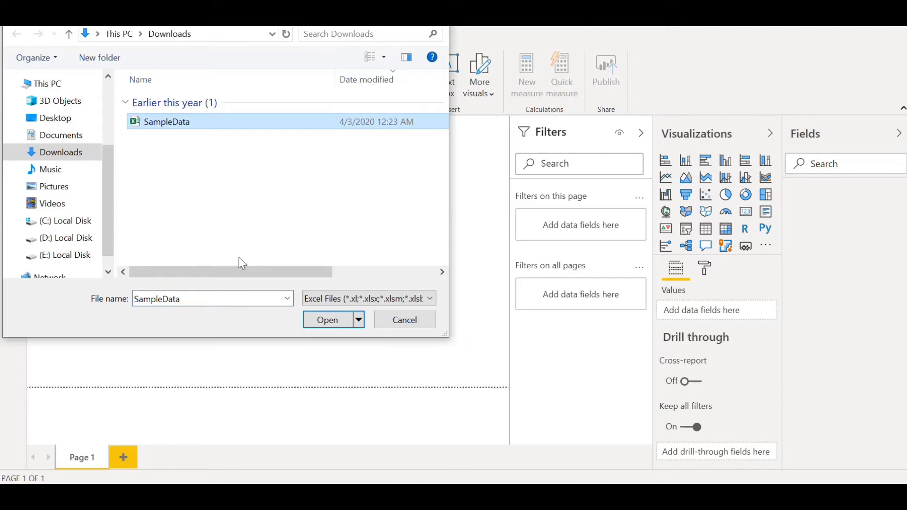
pyautogui.click(324, 325)
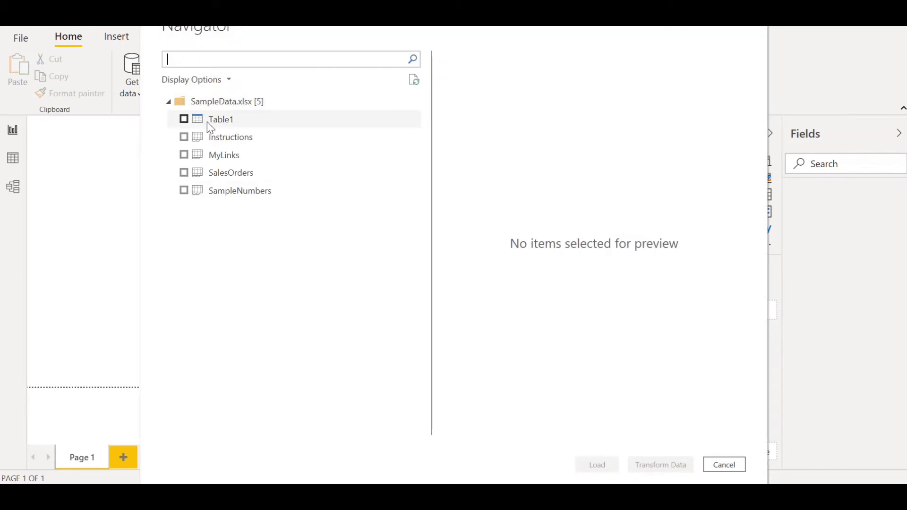
# Preview the Table1, Instructions and MyLinks items of the SampleData workbook
pyautogui.click(208, 122)
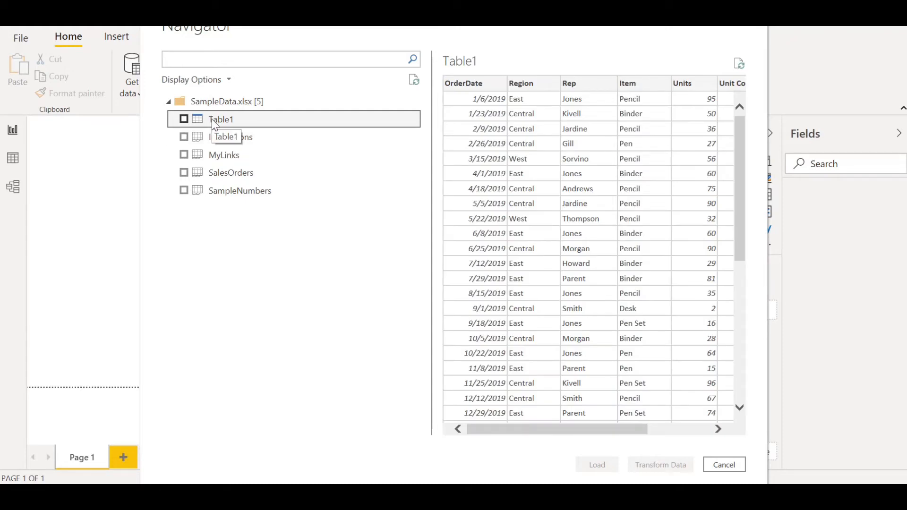
pyautogui.click(224, 134)
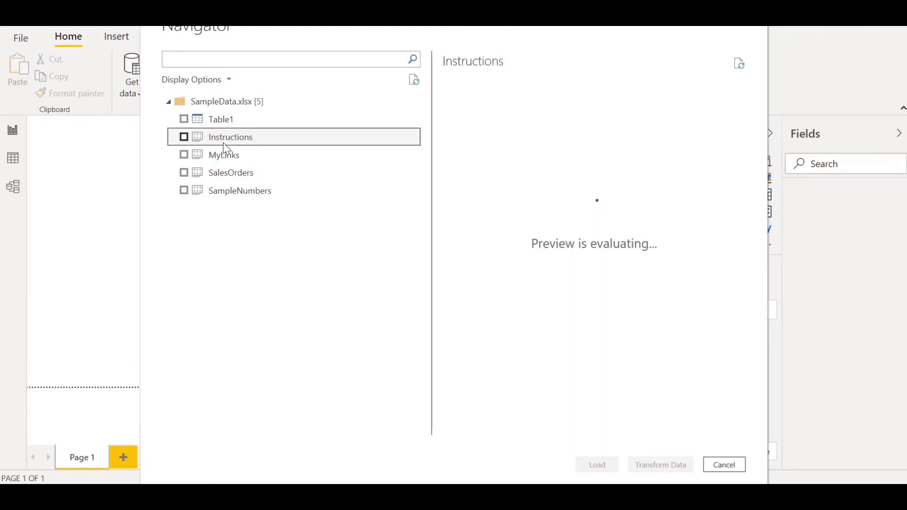
pyautogui.click(234, 156)
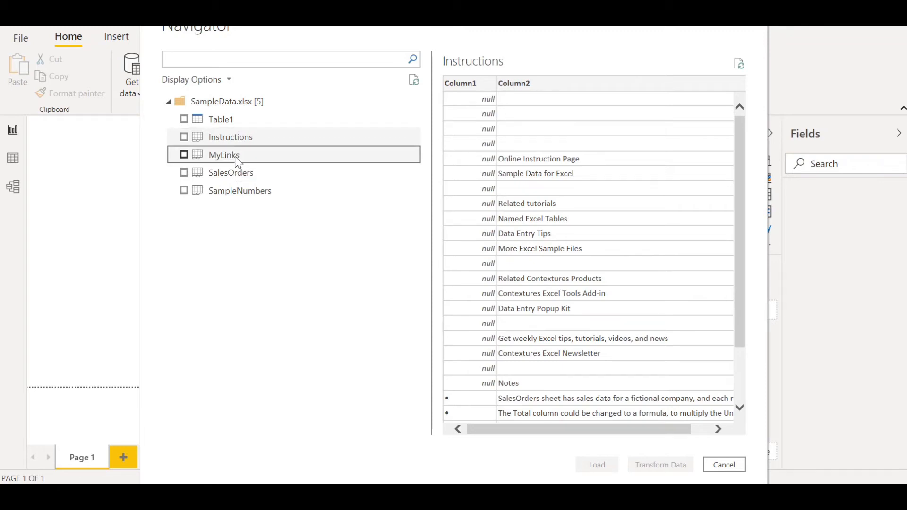
# Choose Table1 of the SampleData workbook for import and load it
pyautogui.click(211, 119)
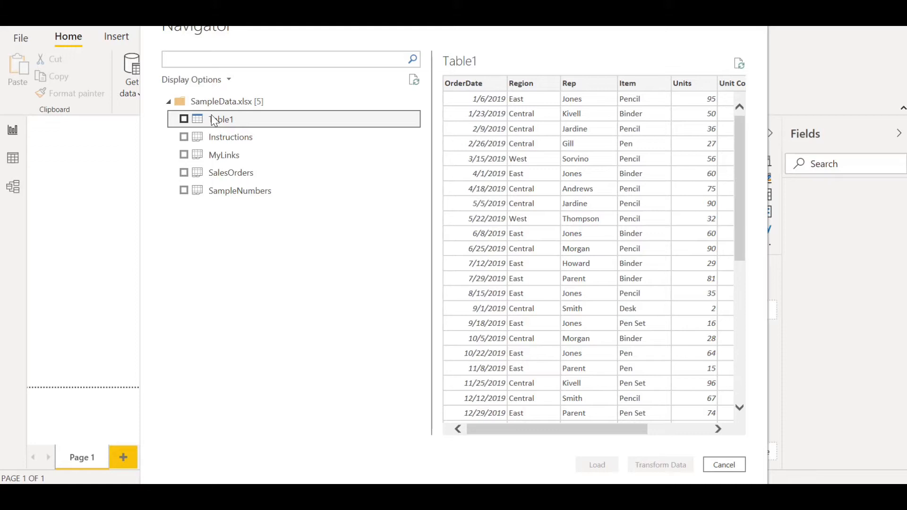
pyautogui.click(184, 119)
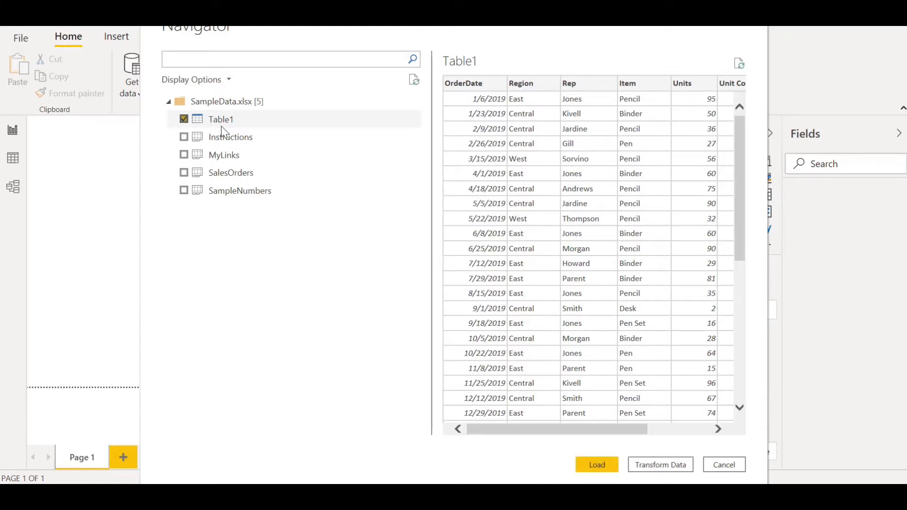
pyautogui.click(592, 463)
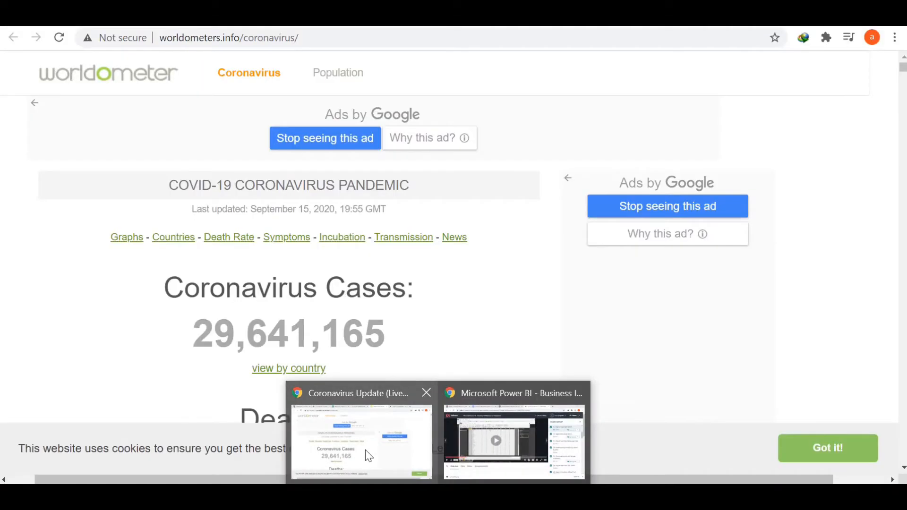
# Switch to the Worldometer coronavirus page in Chrome and examine the case statistics, daily charts and table of cases by country
pyautogui.click(365, 449)
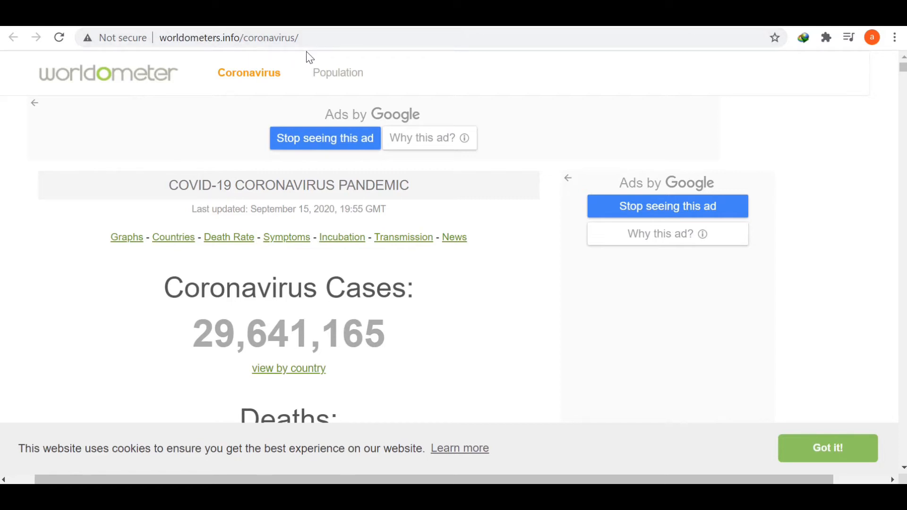
pyautogui.scroll(-3, 309, 57)
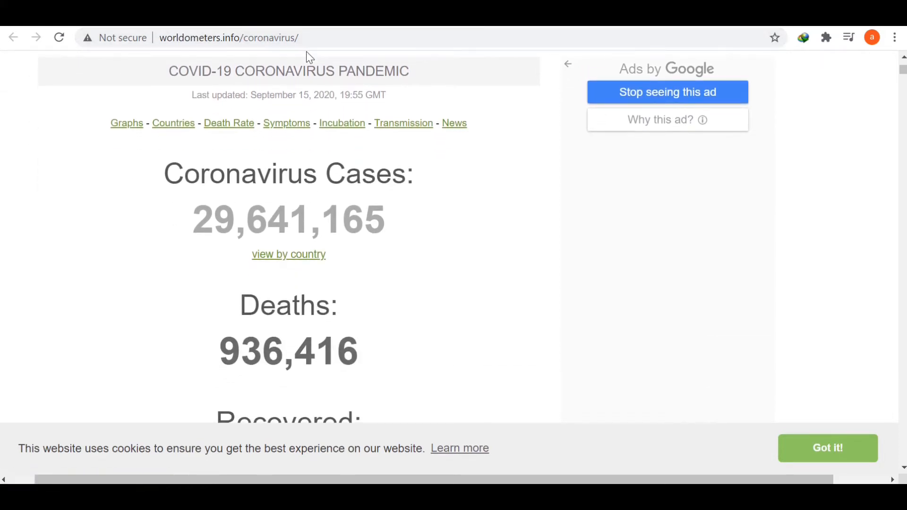
pyautogui.scroll(-3, 310, 57)
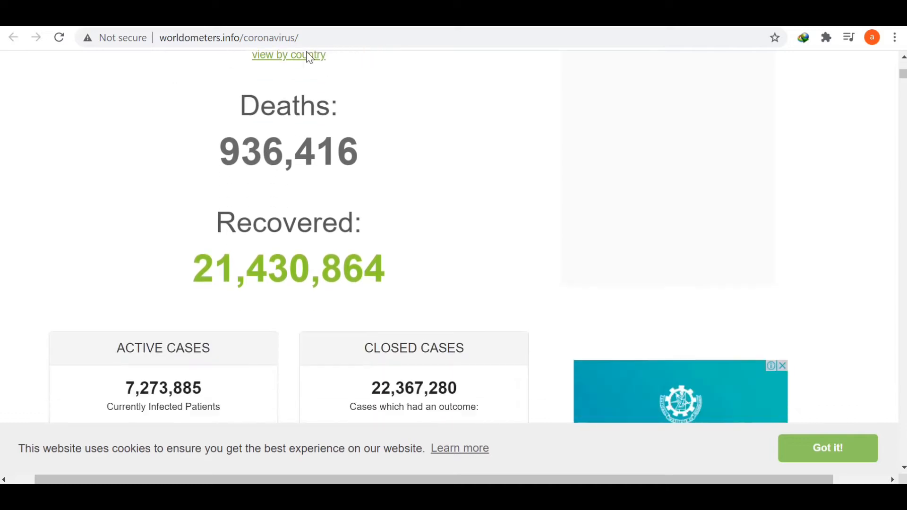
pyautogui.scroll(-3, 309, 57)
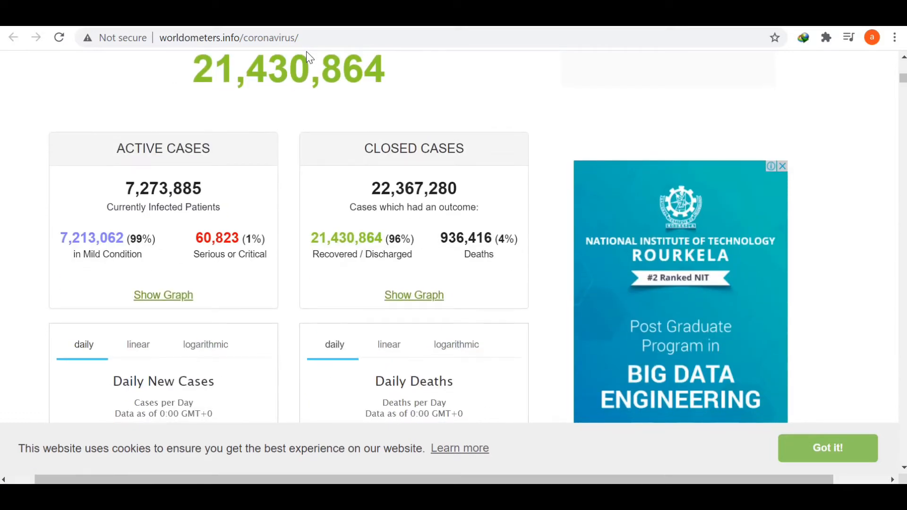
pyautogui.scroll(-2, 310, 57)
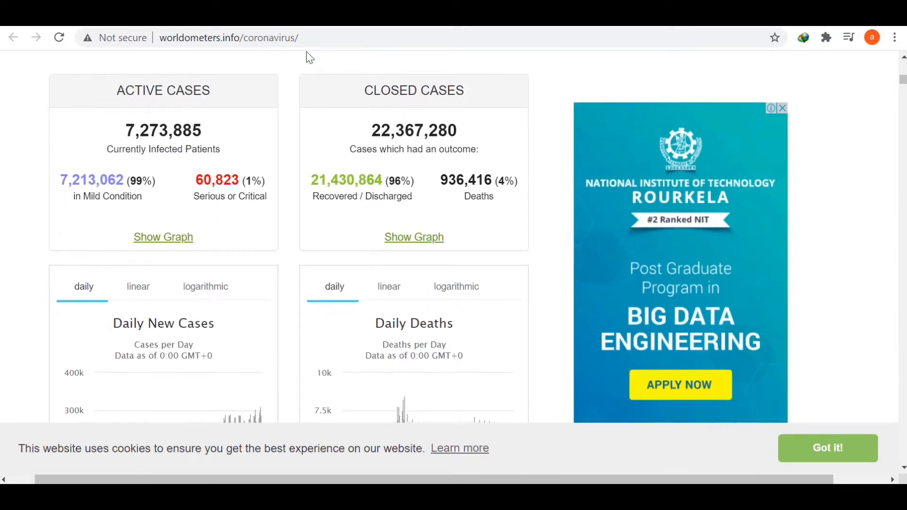
pyautogui.scroll(-7, 309, 57)
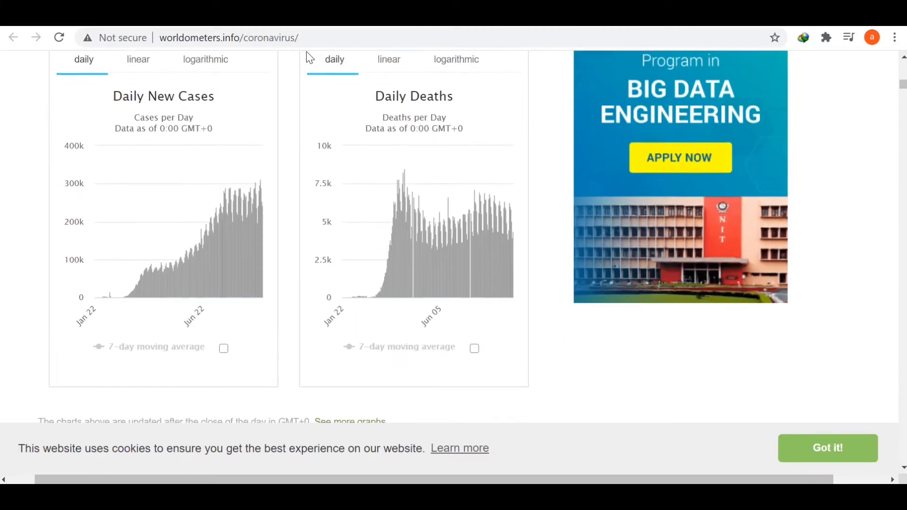
pyautogui.scroll(-12, 310, 57)
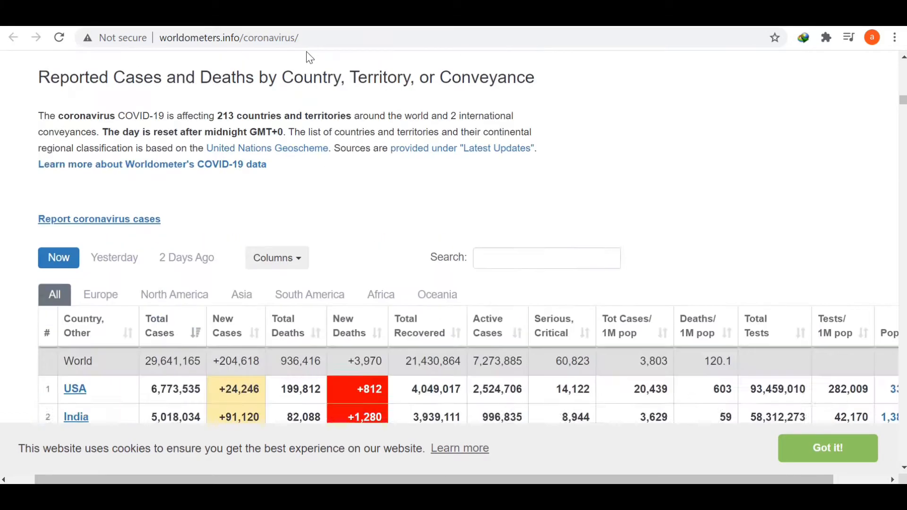
pyautogui.scroll(2, 310, 57)
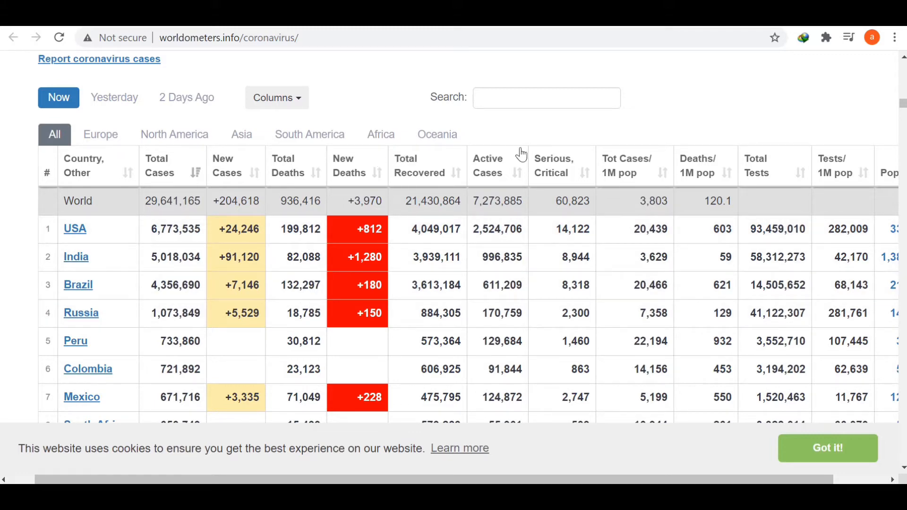
pyautogui.scroll(-5, 650, 229)
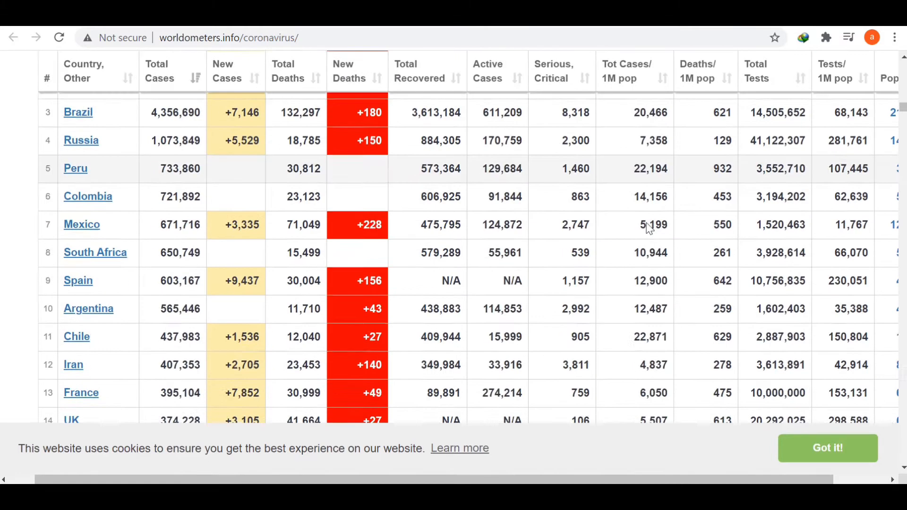
pyautogui.scroll(-5, 650, 229)
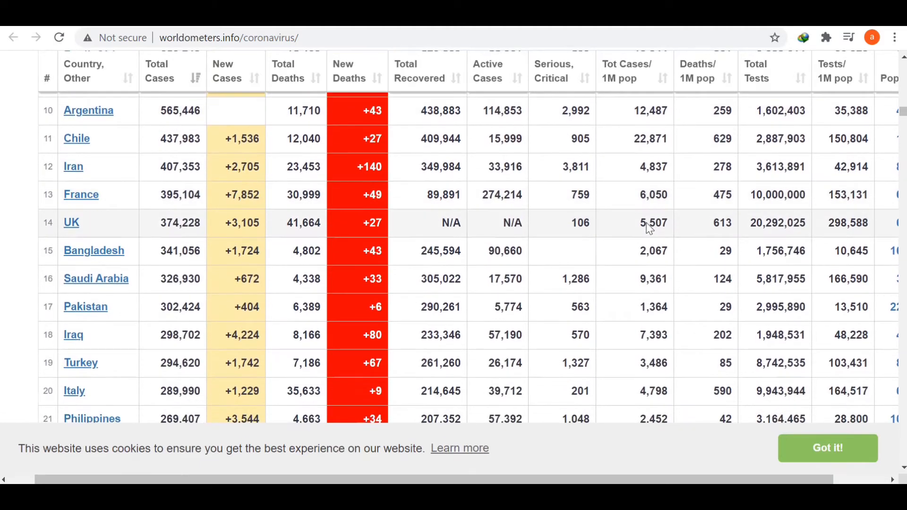
pyautogui.scroll(-7, 650, 230)
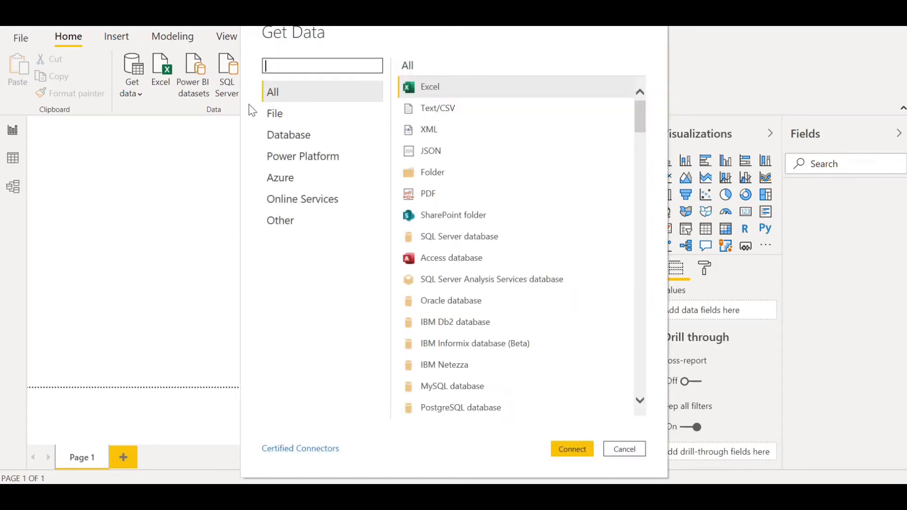
# Search the data sources for "web" and start a connection to the Web source
pyautogui.write('web')
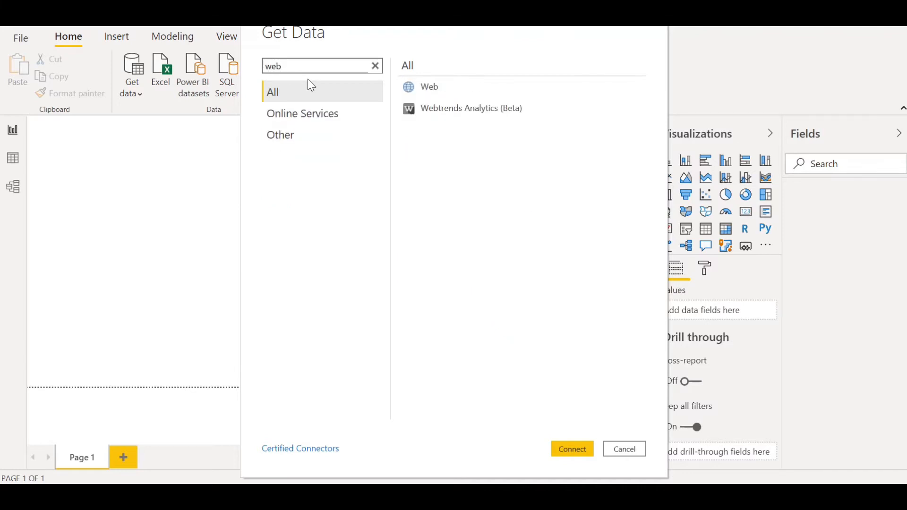
pyautogui.click(451, 85)
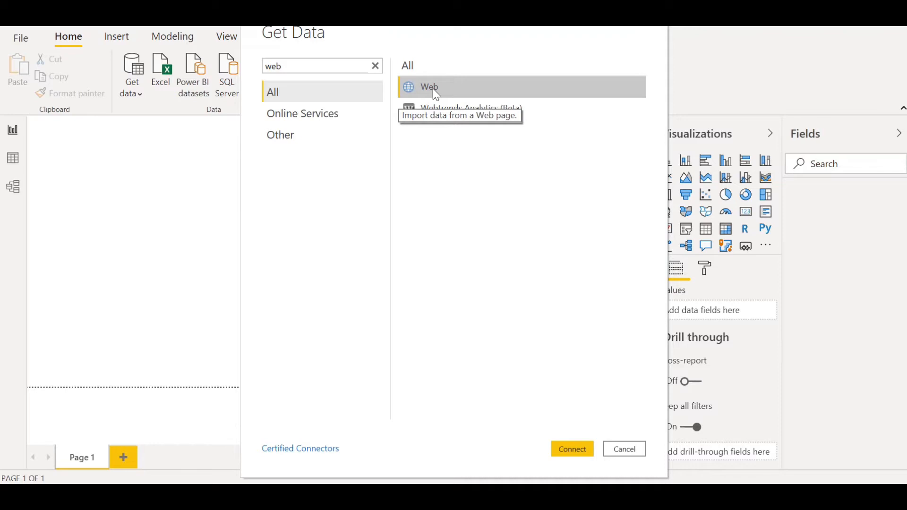
pyautogui.click(562, 453)
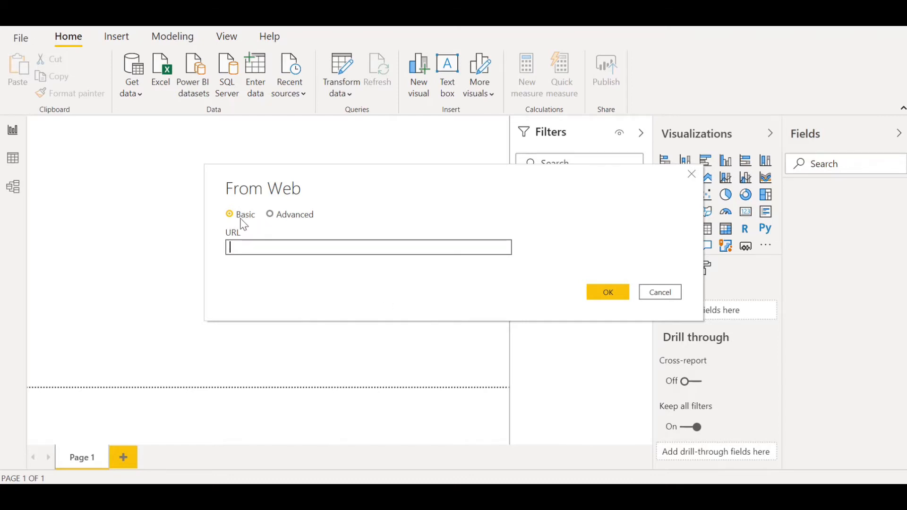
# Look over the advanced options of the web connection and return to the Basic option
pyautogui.click(270, 214)
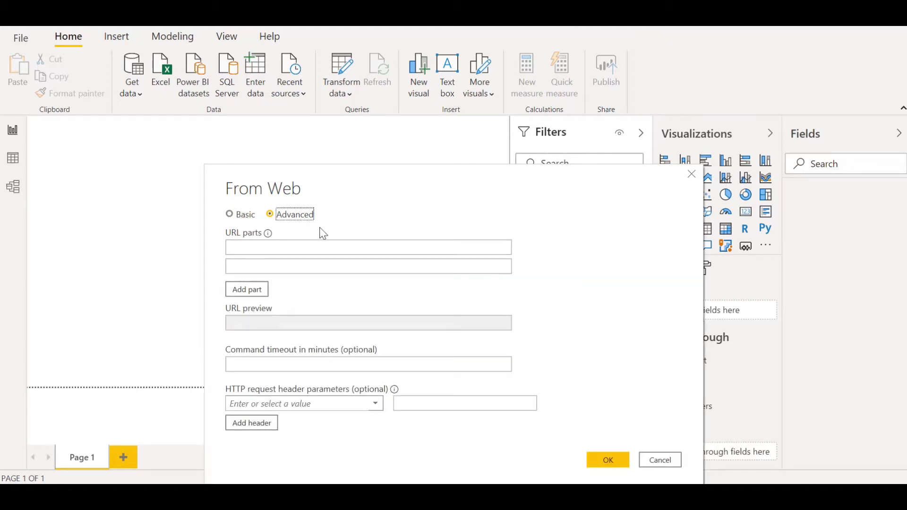
pyautogui.click(305, 264)
pyautogui.click(234, 216)
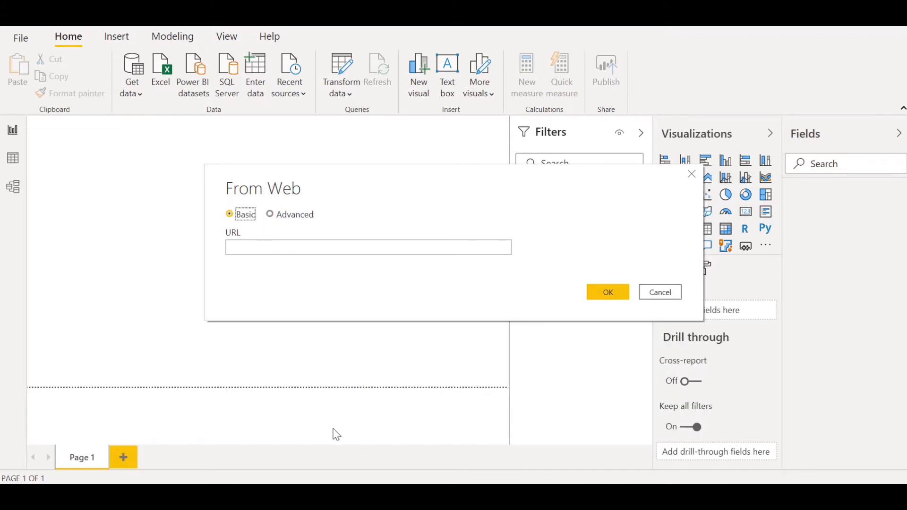
# Switch to Chrome and copy the address of the Worldometer coronavirus page
pyautogui.moveTo(439, 496)
pyautogui.click(364, 425)
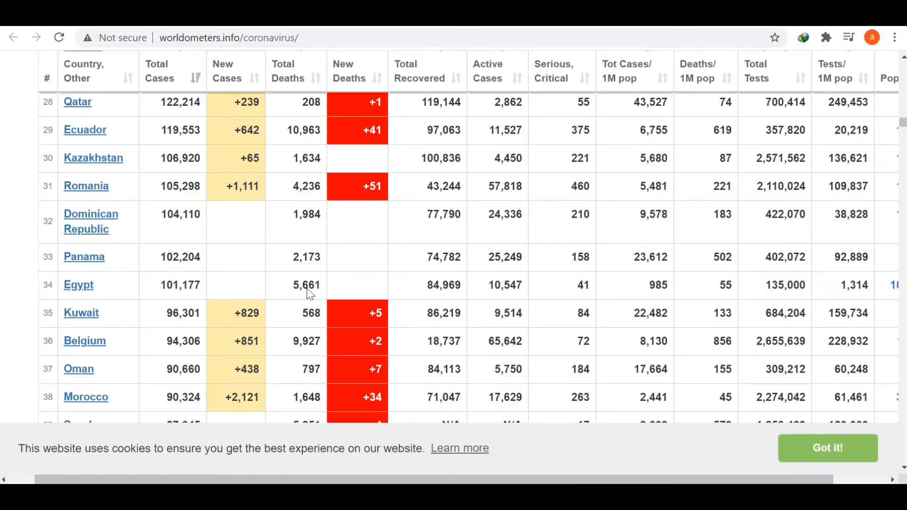
pyautogui.click(260, 33)
pyautogui.hotkey('ctrl', 'c')
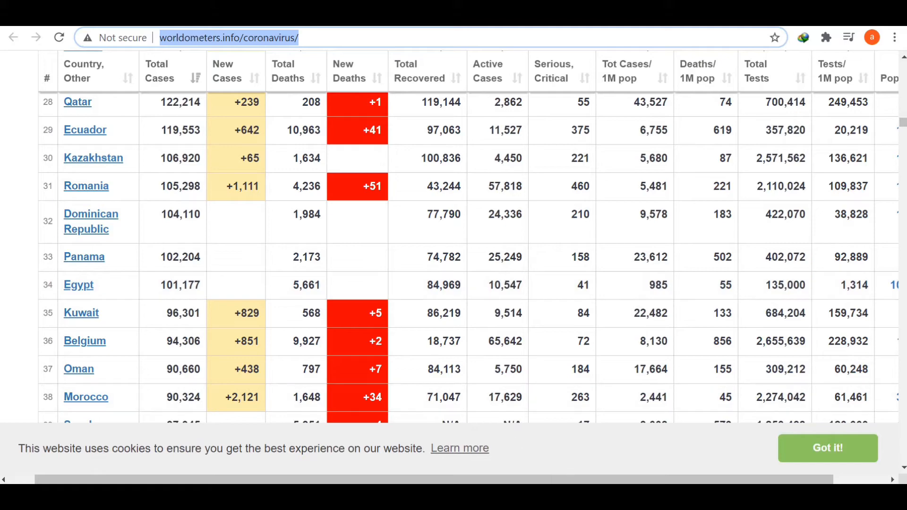
pyautogui.hotkey('alt', 'Tab')
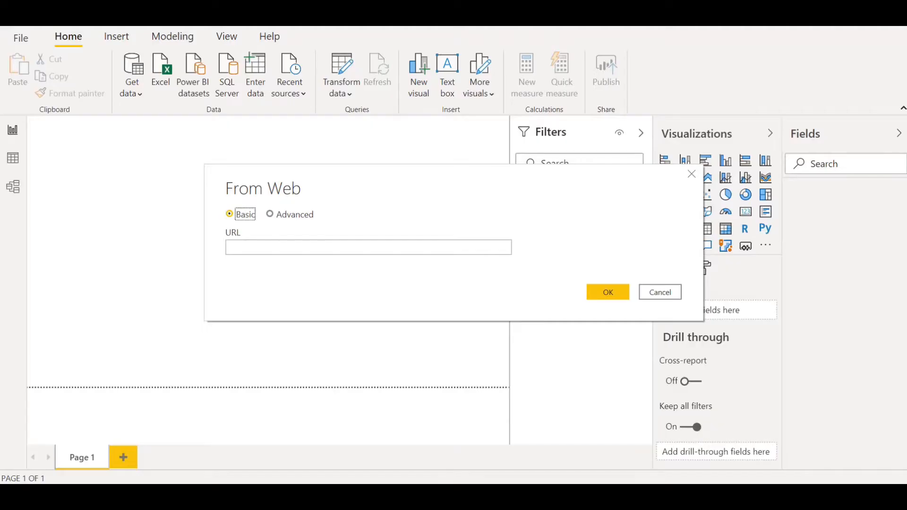
pyautogui.click(293, 248)
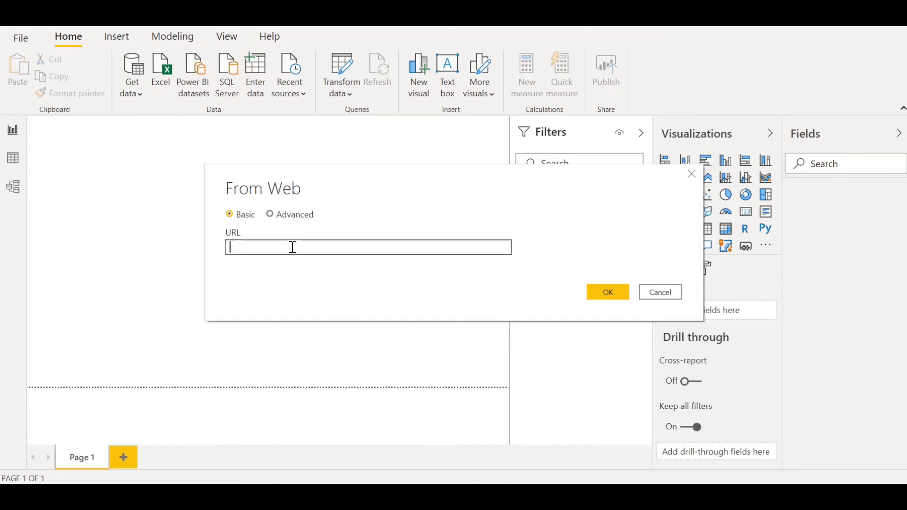
pyautogui.hotkey('ctrl', 'v')
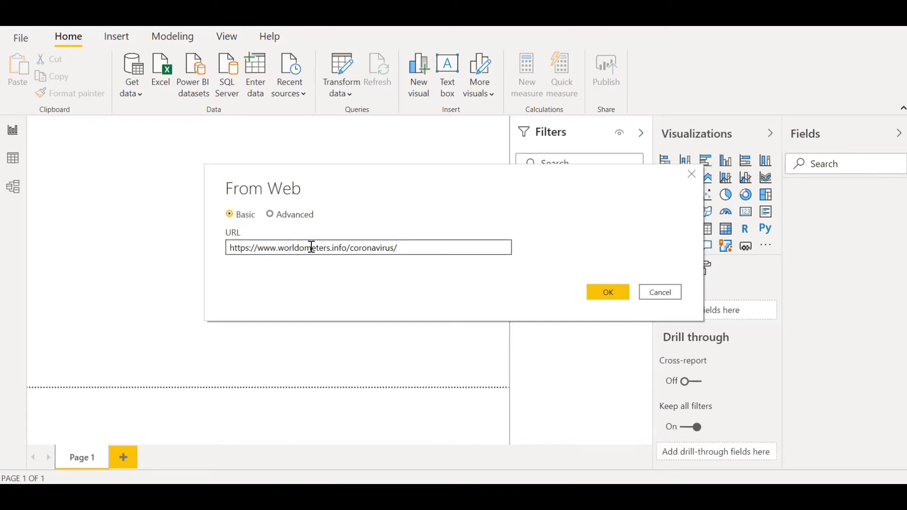
pyautogui.click(604, 292)
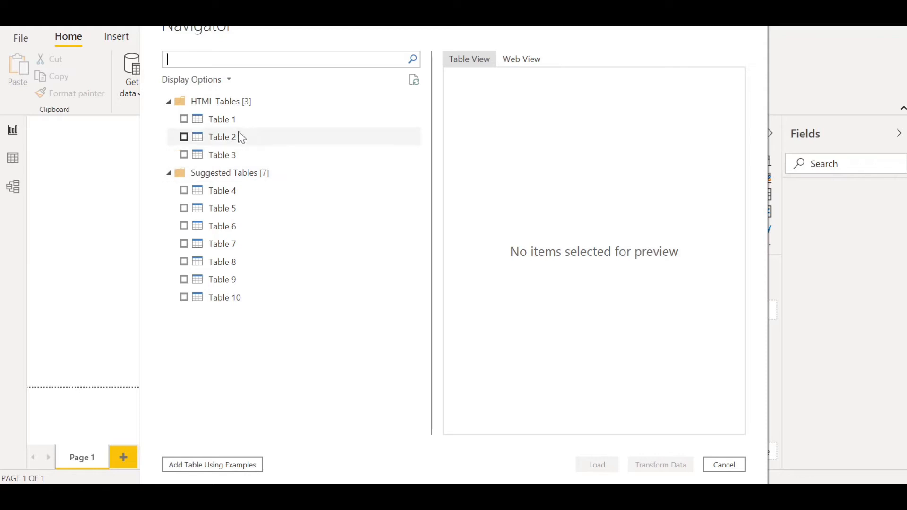
# Preview HTML tables Table 1, Table 2 and Table 3 and suggested tables Table 4 and Table 5 of the web page
pyautogui.click(220, 121)
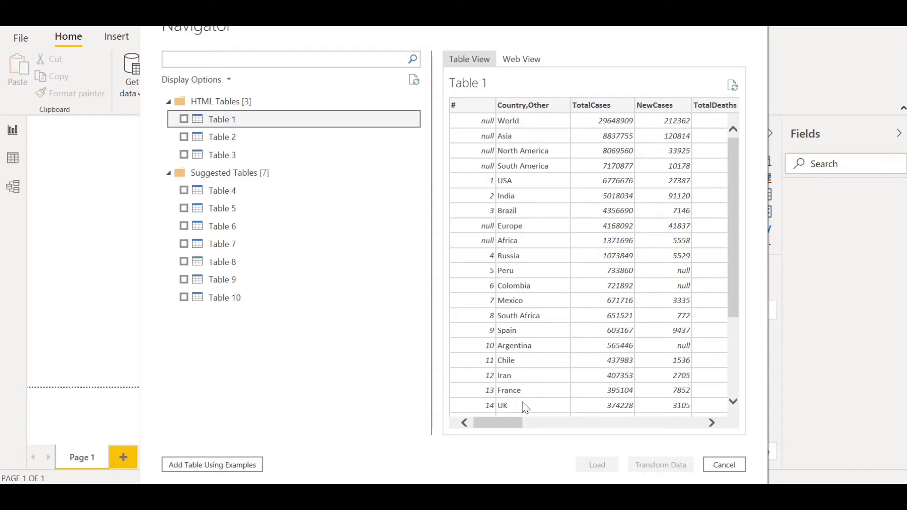
pyautogui.moveTo(487, 422); pyautogui.dragTo(591, 413)
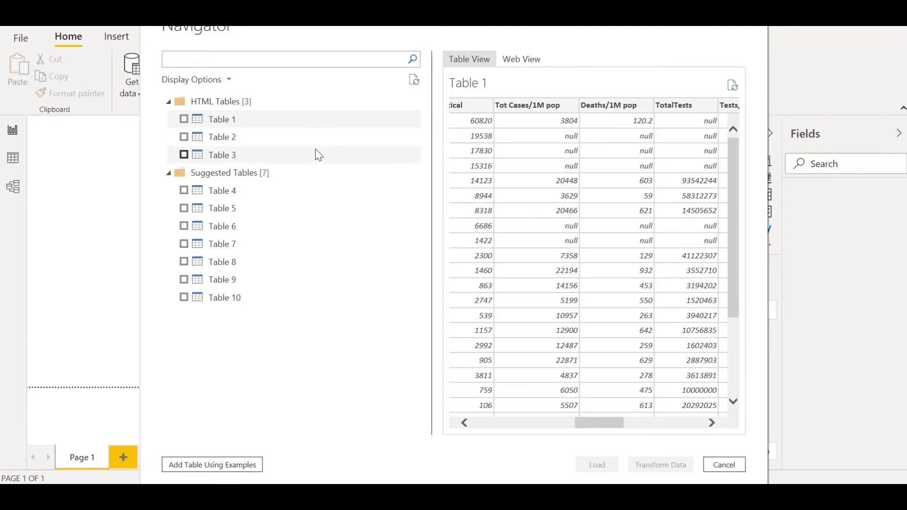
pyautogui.click(274, 136)
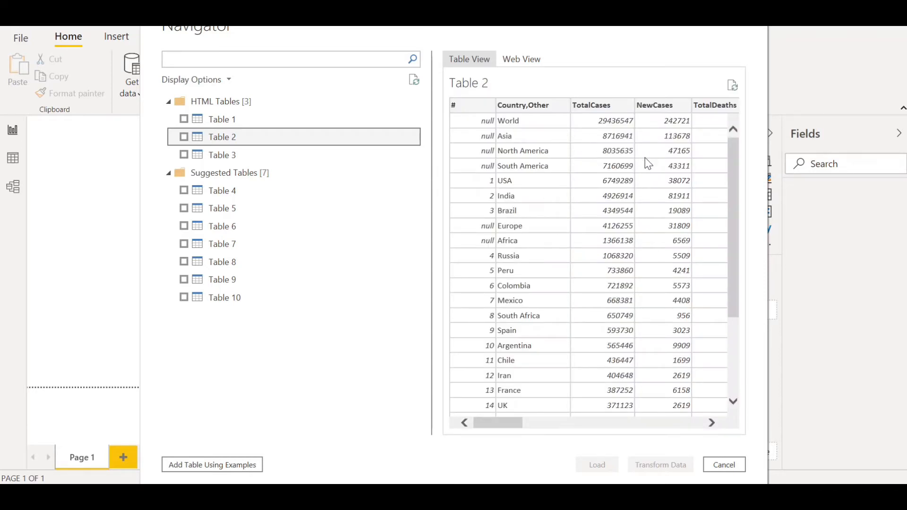
pyautogui.click(211, 159)
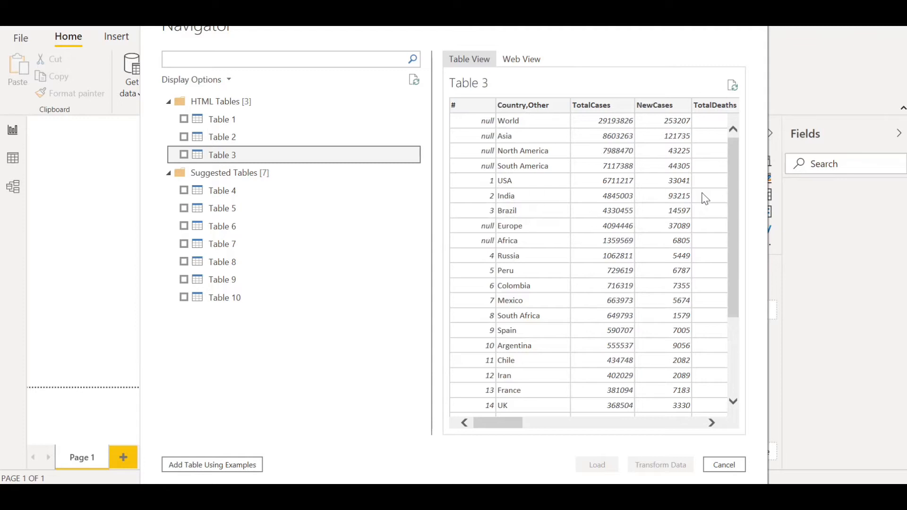
pyautogui.click(223, 191)
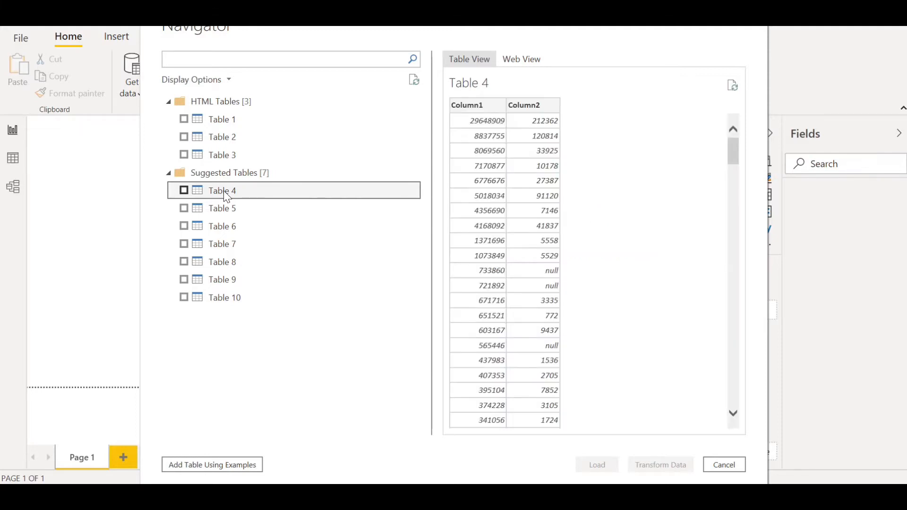
pyautogui.click(222, 206)
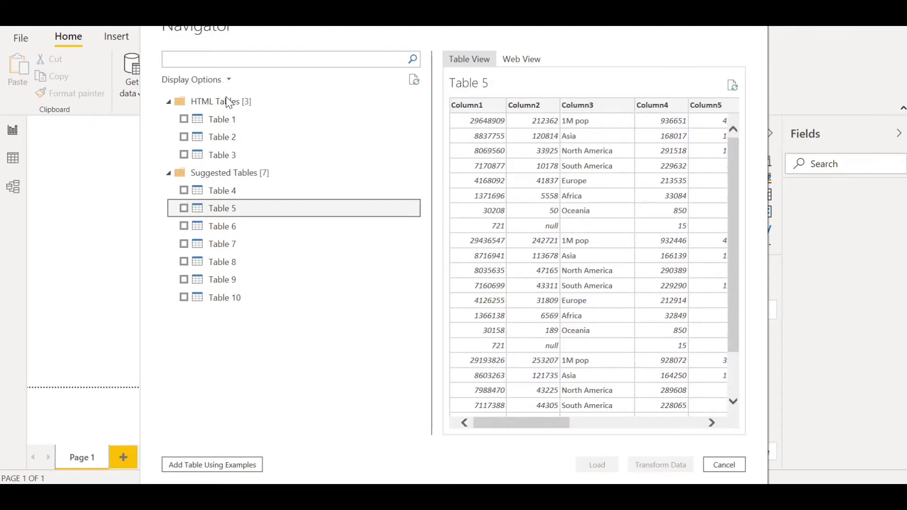
# Choose Table 1 of the web page for import, load it and look through its fields
pyautogui.click(230, 119)
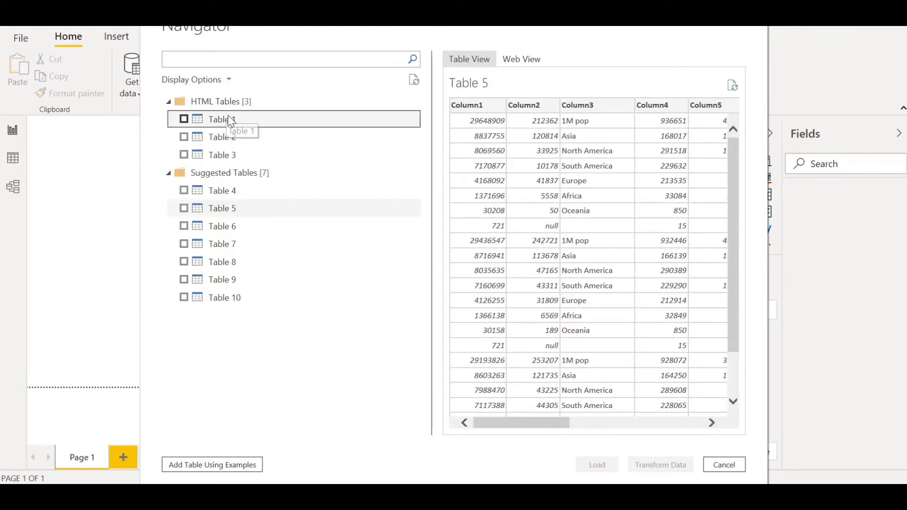
pyautogui.click(185, 119)
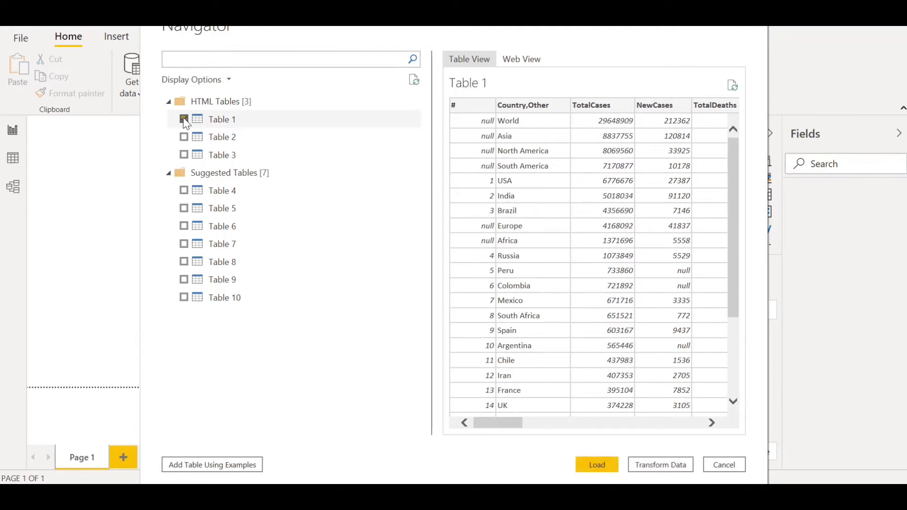
pyautogui.click(601, 466)
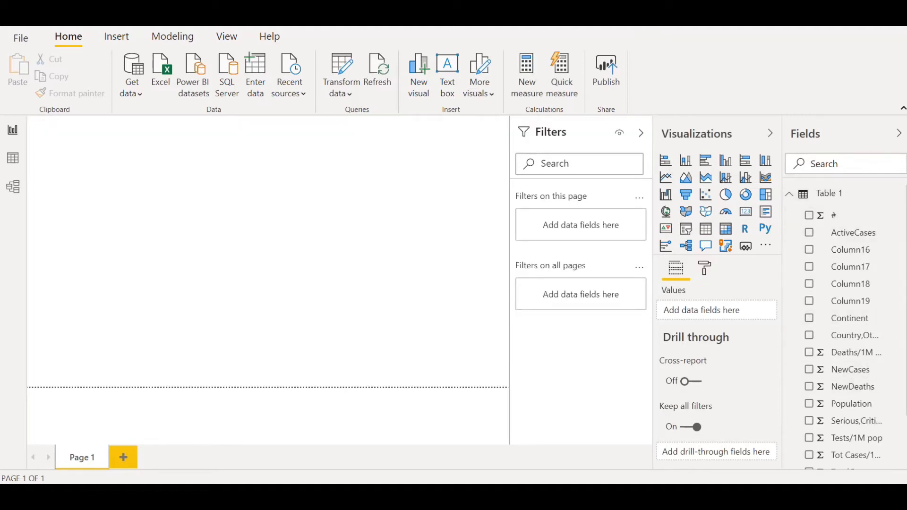
pyautogui.scroll(-2, 898, 283)
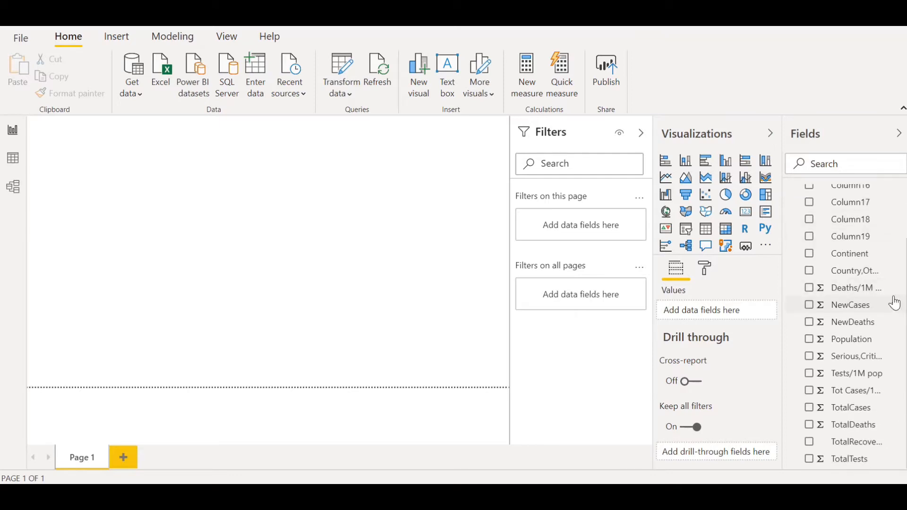
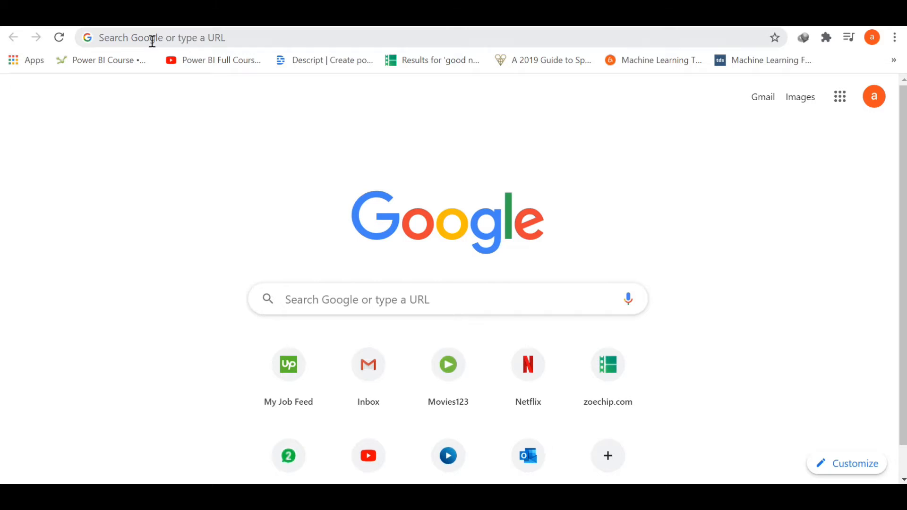
# Open powerbi.com in Chrome and sign in to the Power BI service
pyautogui.click(152, 41)
pyautogui.write('p')
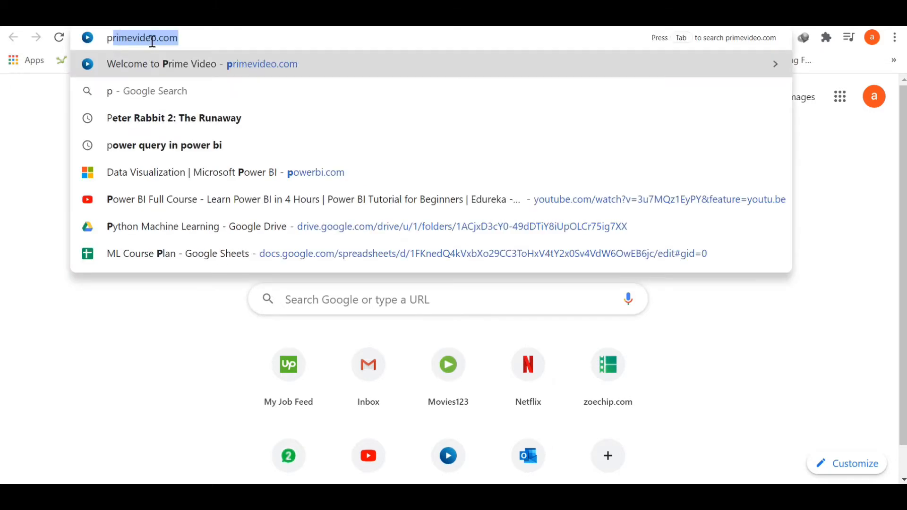
pyautogui.write('ower')
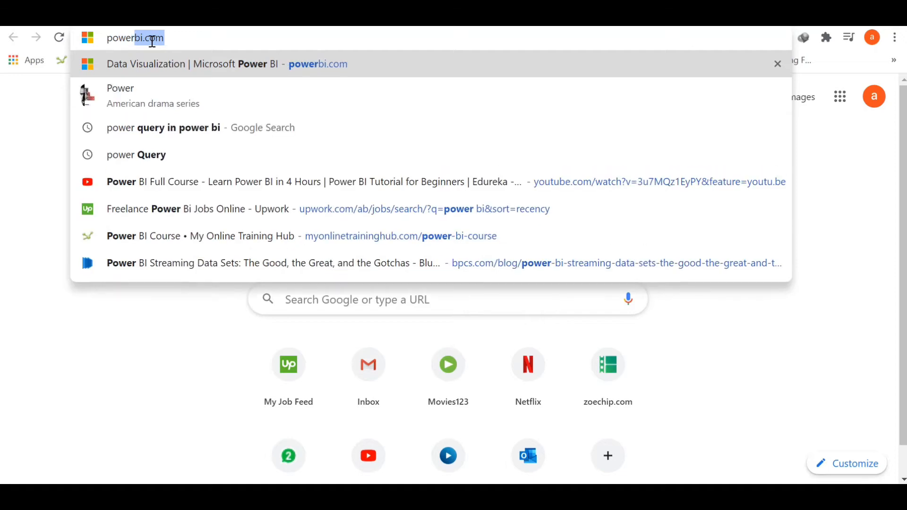
pyautogui.write('bi.com')
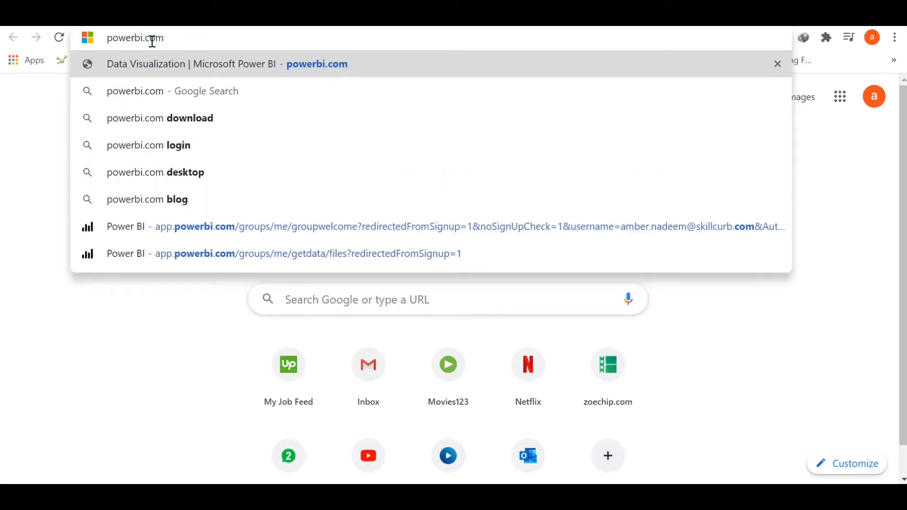
pyautogui.press('Return')
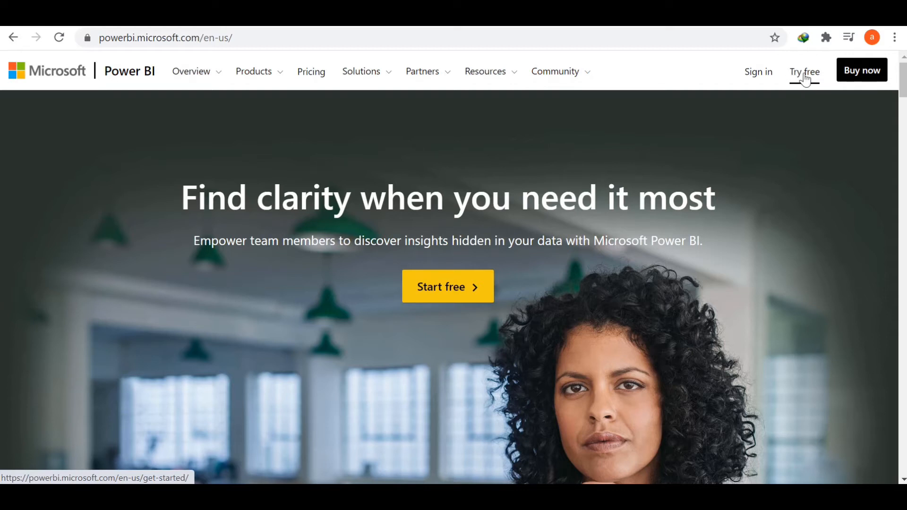
pyautogui.click(764, 80)
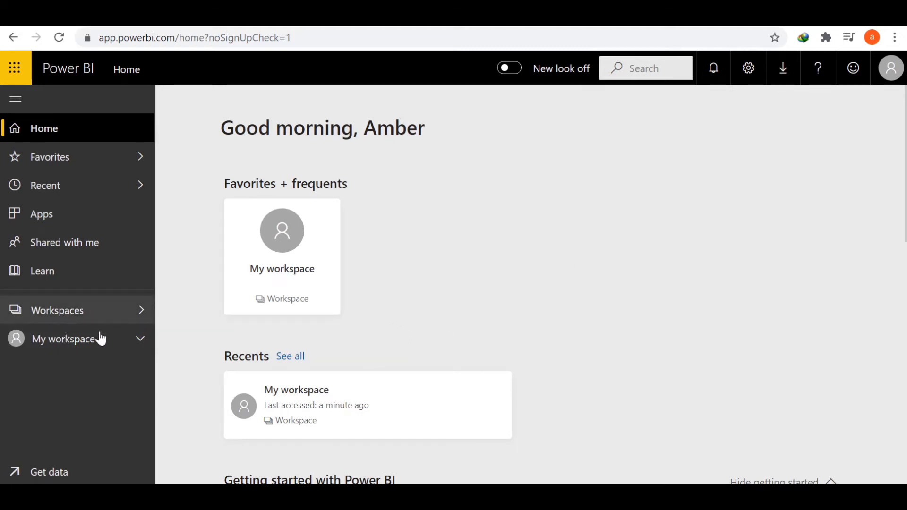
# Open My workspace and skip its Get Data welcome page
pyautogui.click(81, 349)
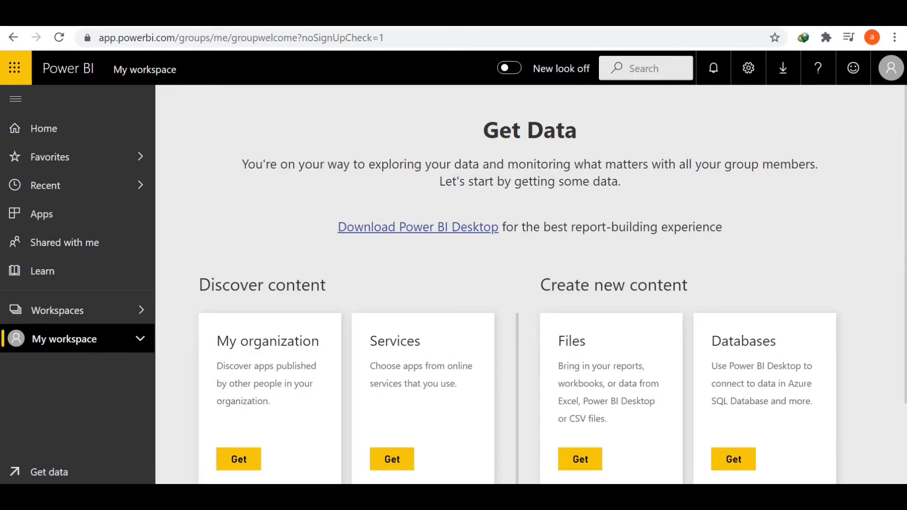
pyautogui.scroll(-1, 530, 285)
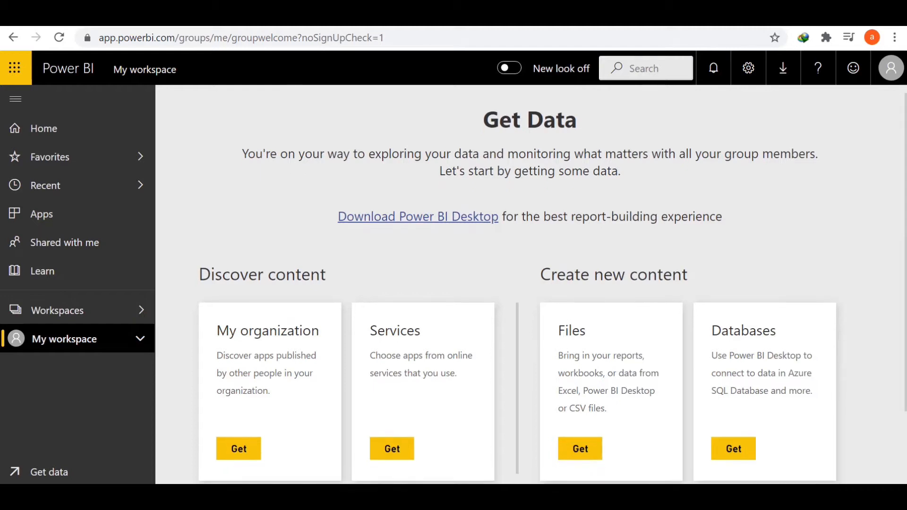
pyautogui.scroll(1, 531, 285)
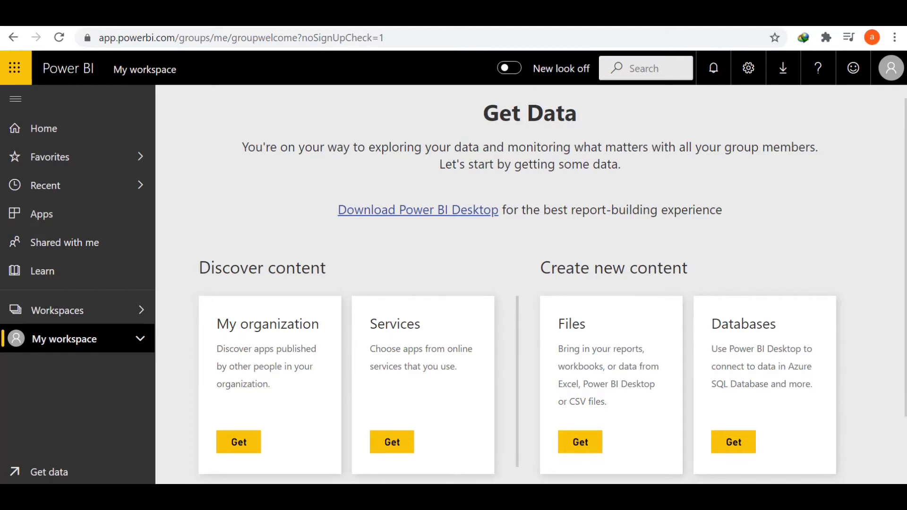
pyautogui.rightClick(902, 395)
pyautogui.click(880, 441)
pyautogui.scroll(-2, 905, 413)
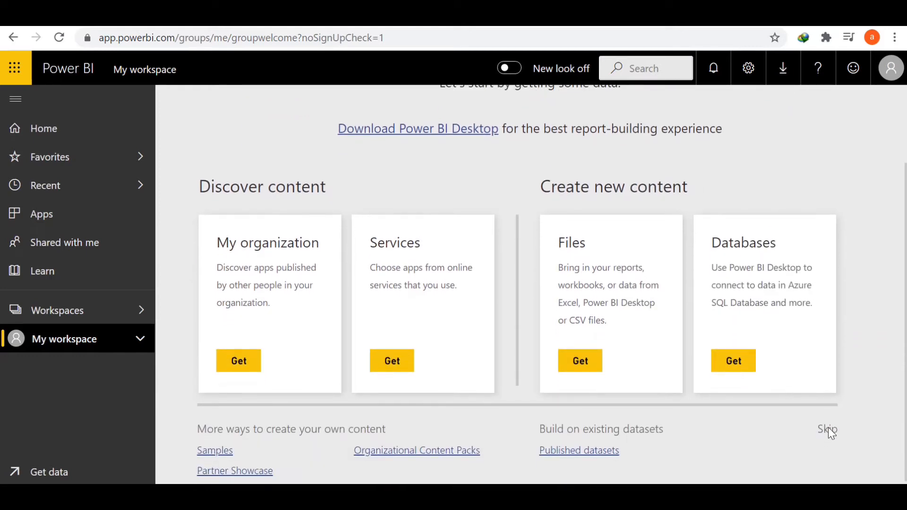
pyautogui.click(830, 432)
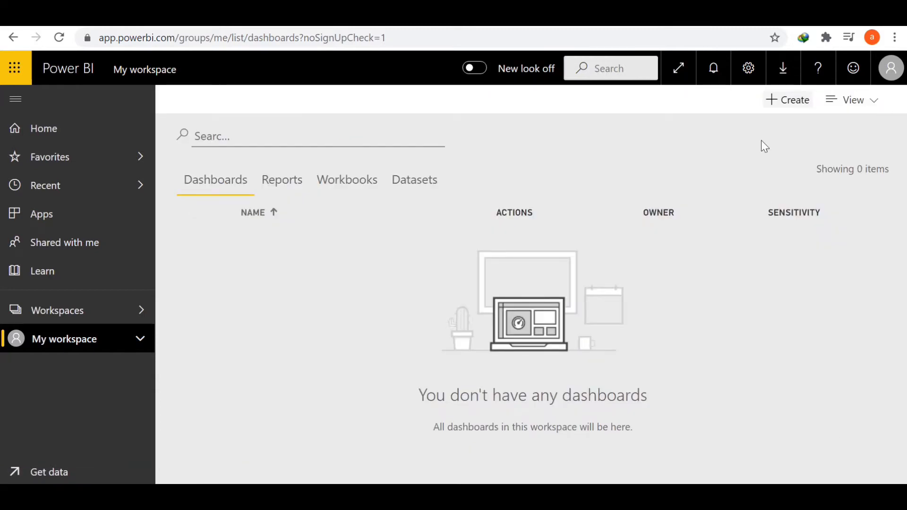
# Start a new streaming dataset with PubNub as the source and name it Sensors Data
pyautogui.click(775, 104)
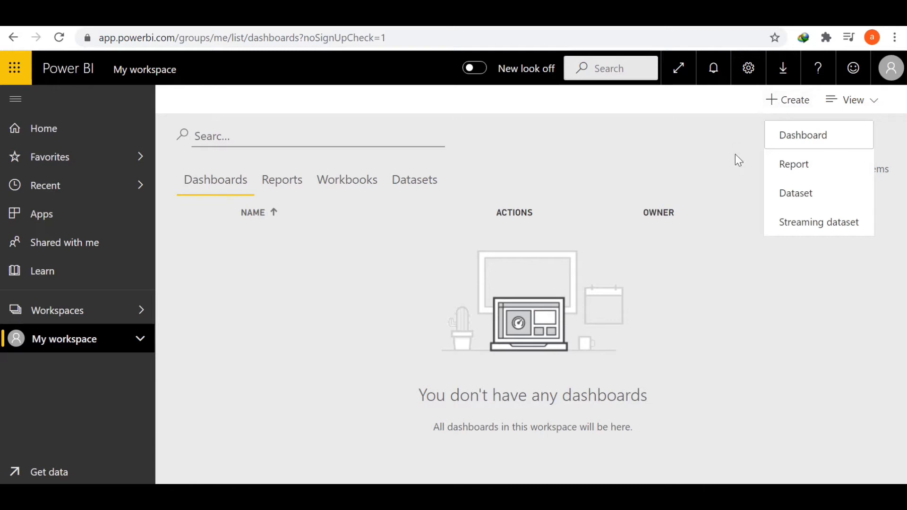
pyautogui.click(794, 227)
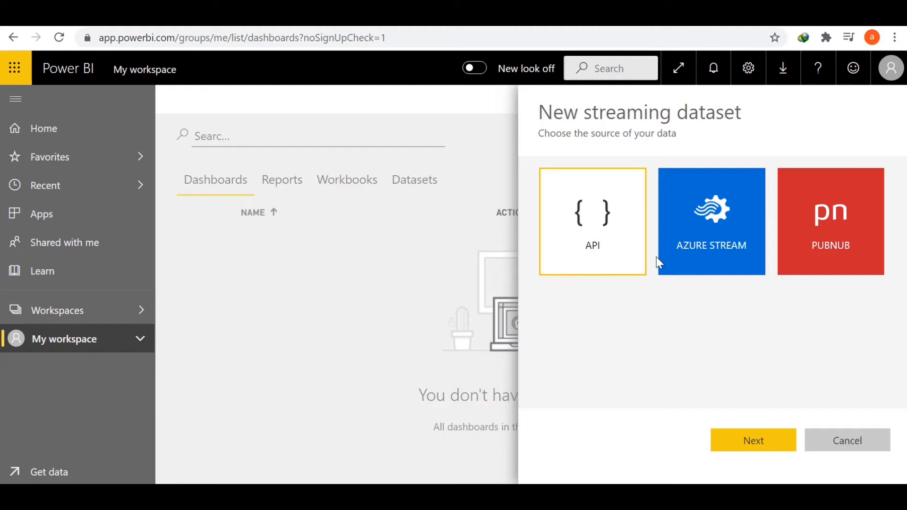
pyautogui.click(817, 244)
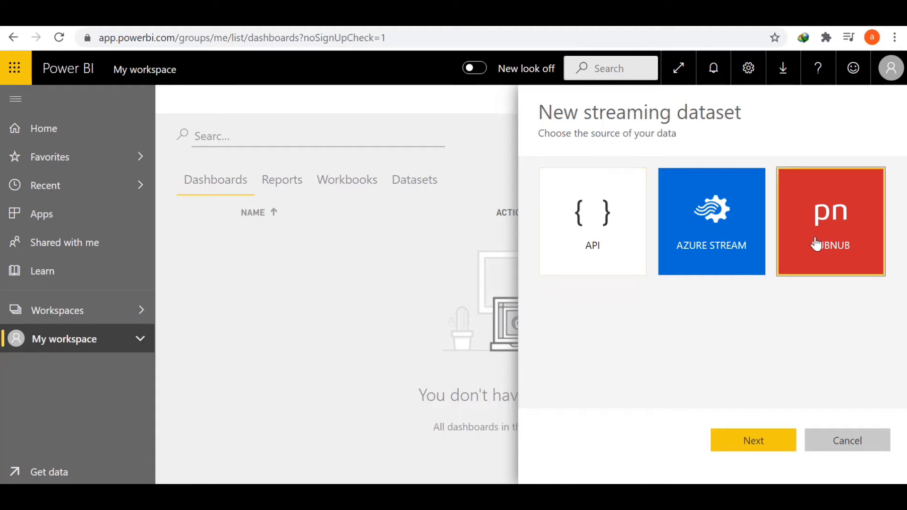
pyautogui.click(753, 452)
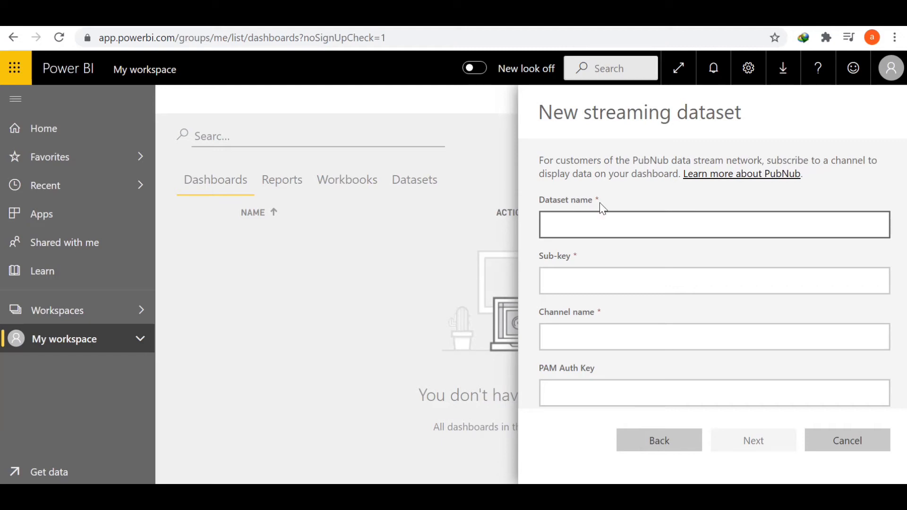
pyautogui.click(576, 221)
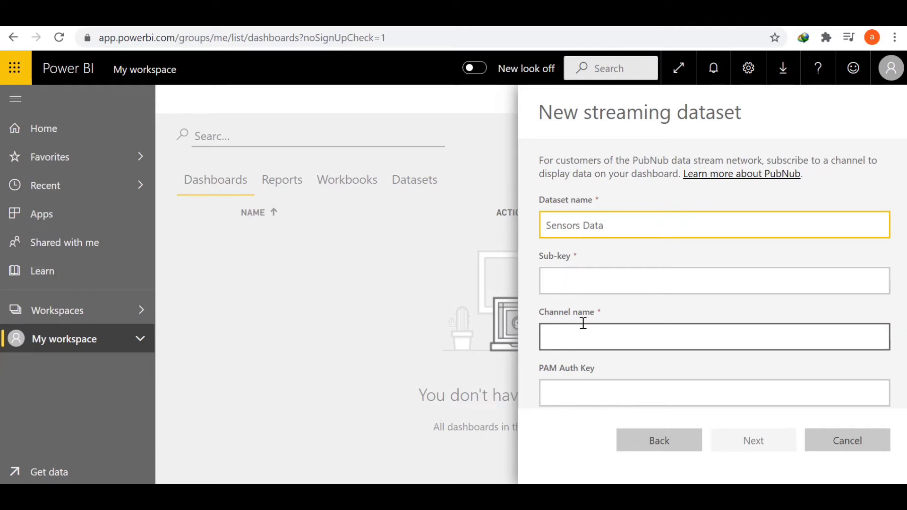
# Search Google in a new browser tab for "pubnub dataset sample" and open PubNub's Realtime Data Streams Examples page
pyautogui.hotkey('ctrl', 't')
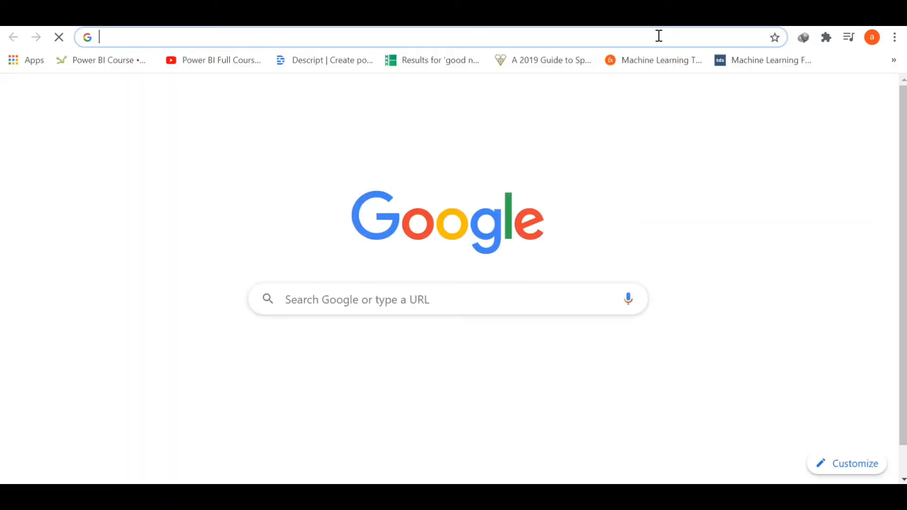
pyautogui.click(660, 37)
pyautogui.write('pub')
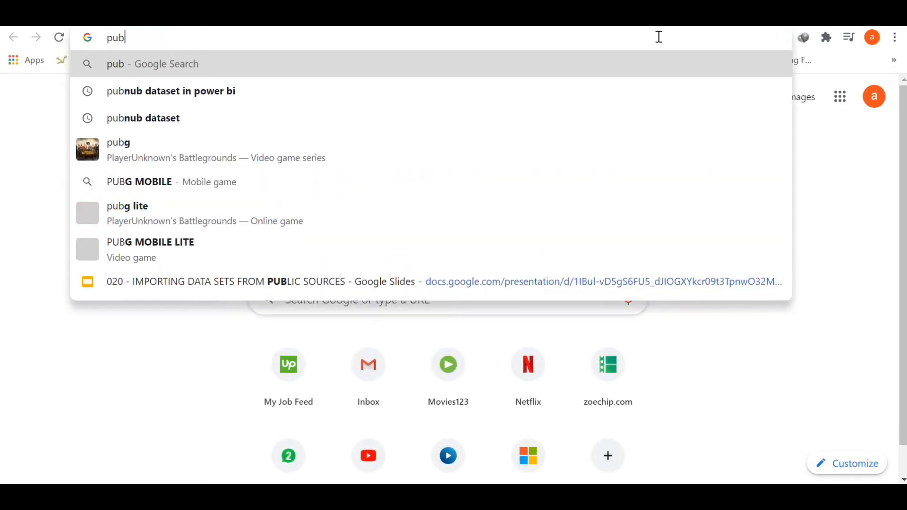
pyautogui.write('nub')
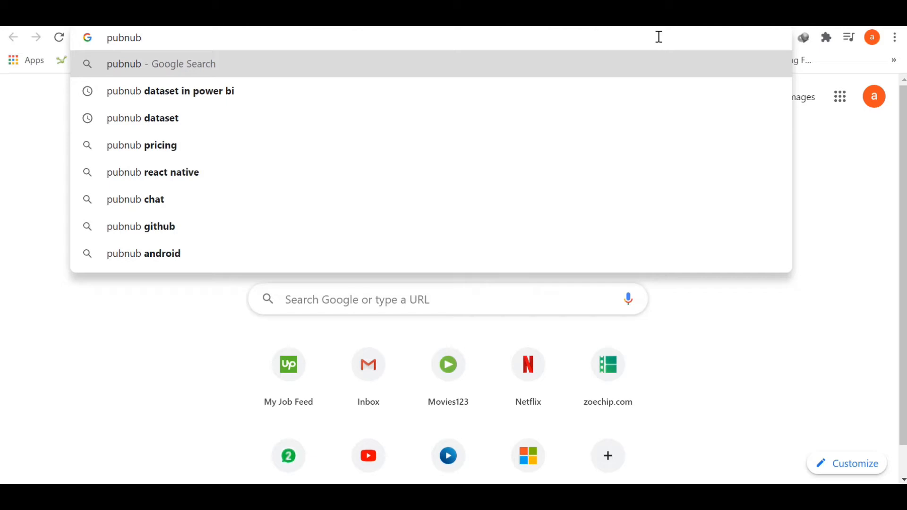
pyautogui.write(' dataset')
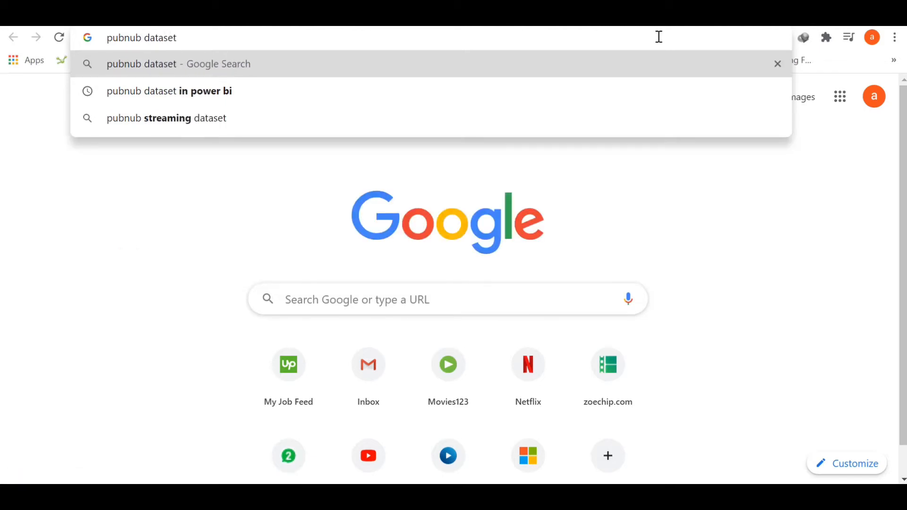
pyautogui.write(' sam')
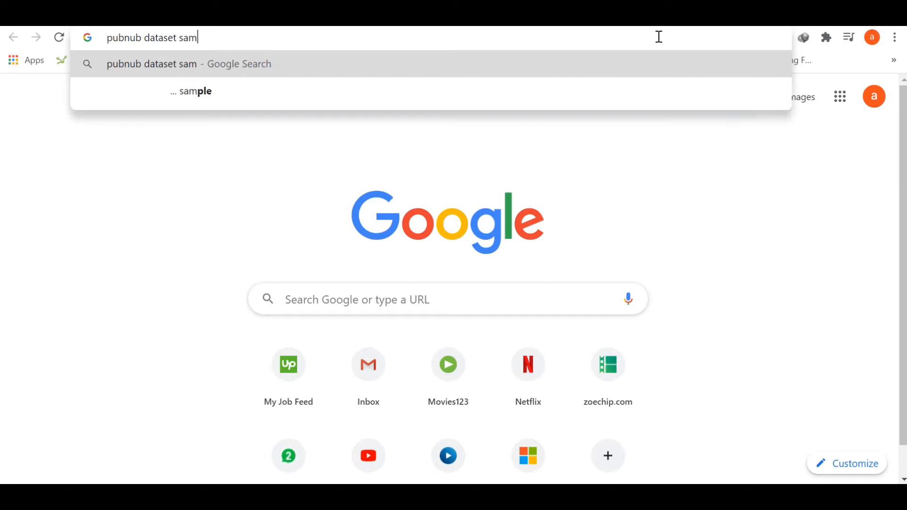
pyautogui.write('ple')
pyautogui.press('Return')
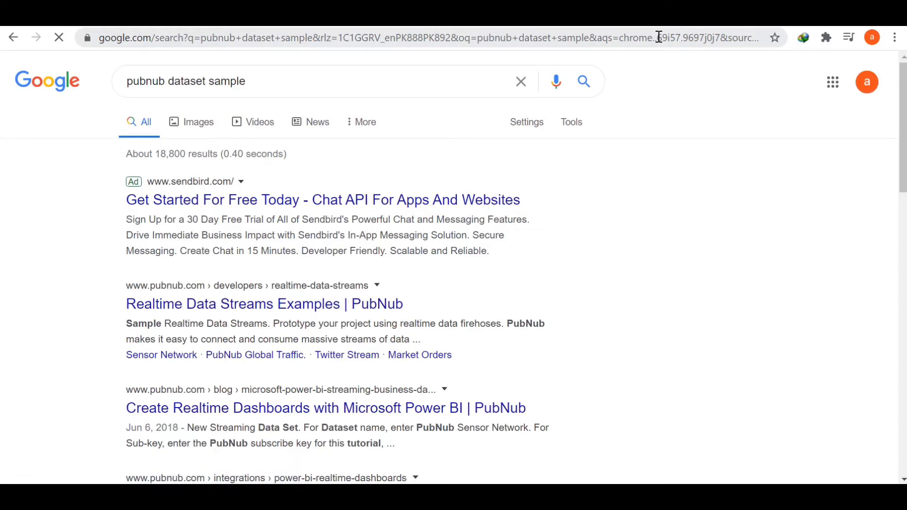
pyautogui.click(254, 304)
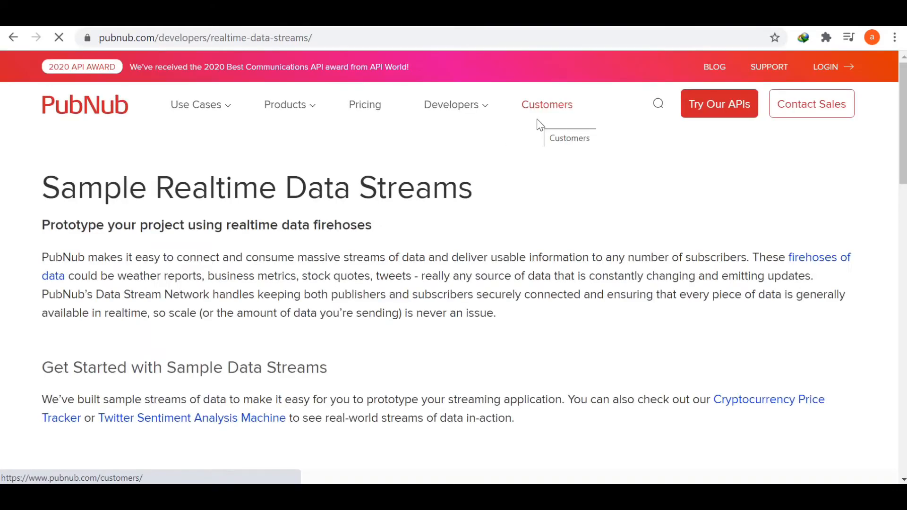
# Look through the sample data streams and open the Sensor Network (Simulated) stream
pyautogui.scroll(-3, 540, 124)
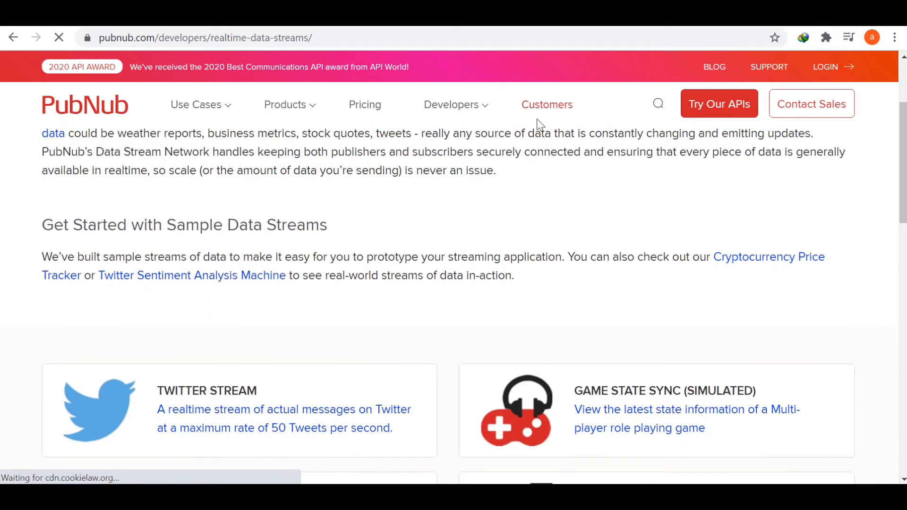
pyautogui.scroll(-3, 540, 124)
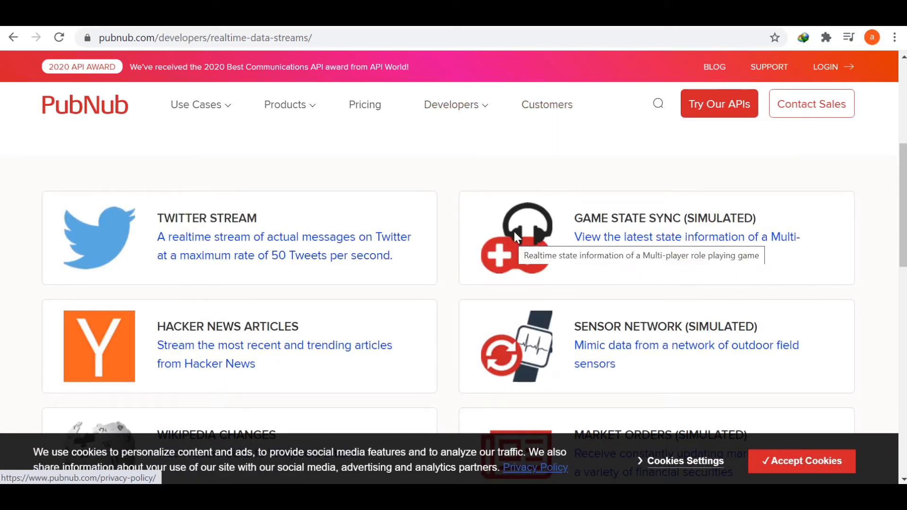
pyautogui.scroll(-2, 666, 204)
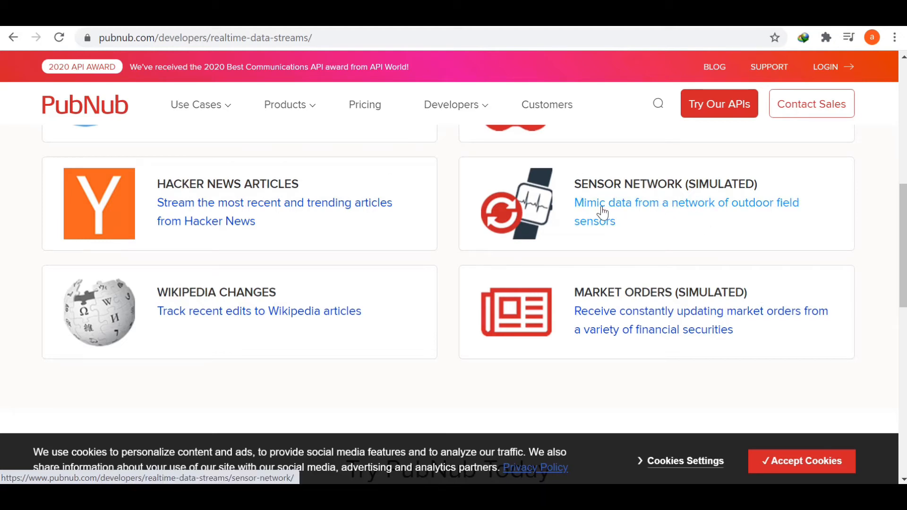
pyautogui.scroll(3, 603, 213)
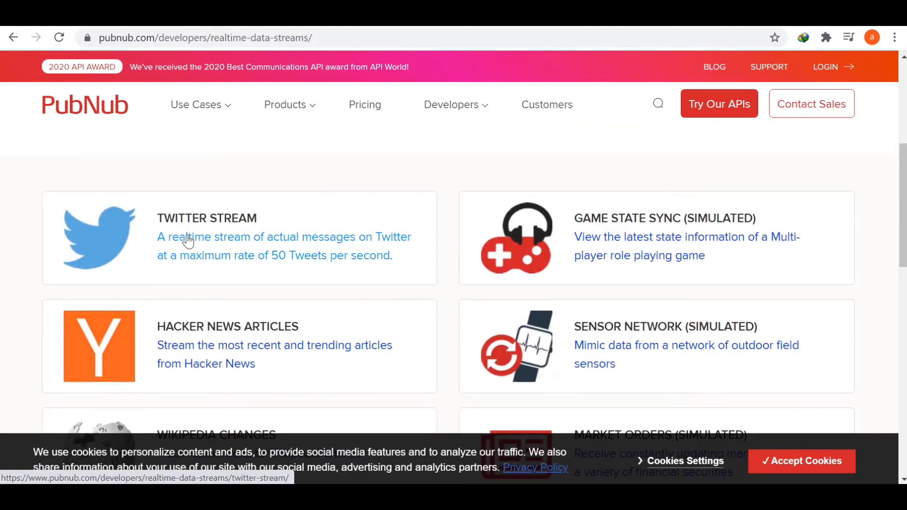
pyautogui.scroll(-1, 190, 241)
pyautogui.scroll(-3, 189, 241)
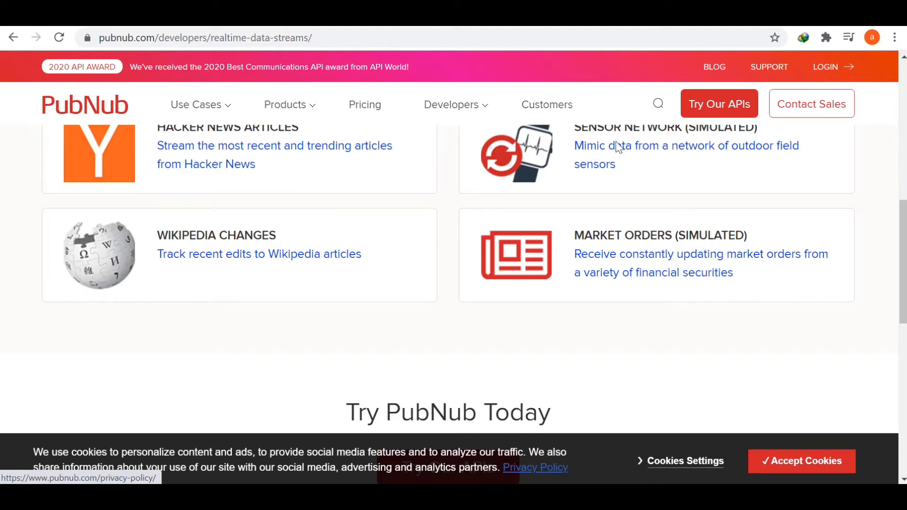
pyautogui.scroll(2, 619, 154)
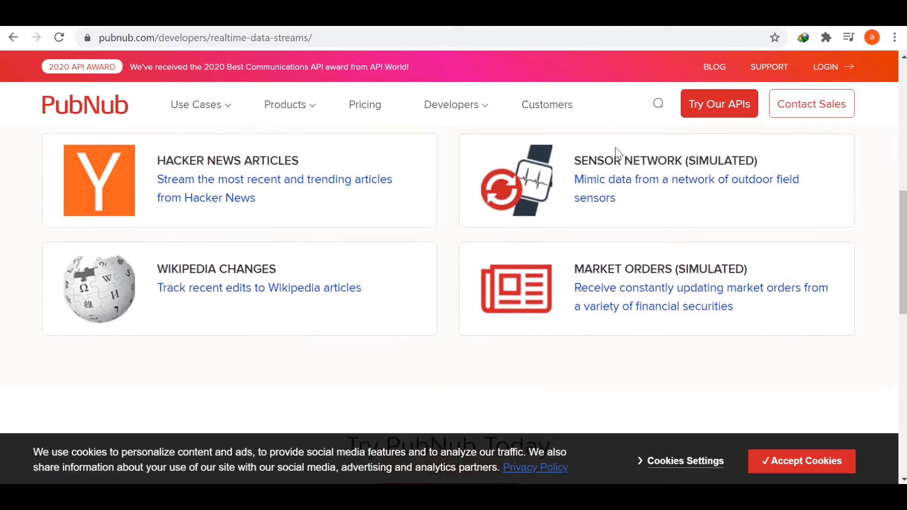
pyautogui.click(624, 238)
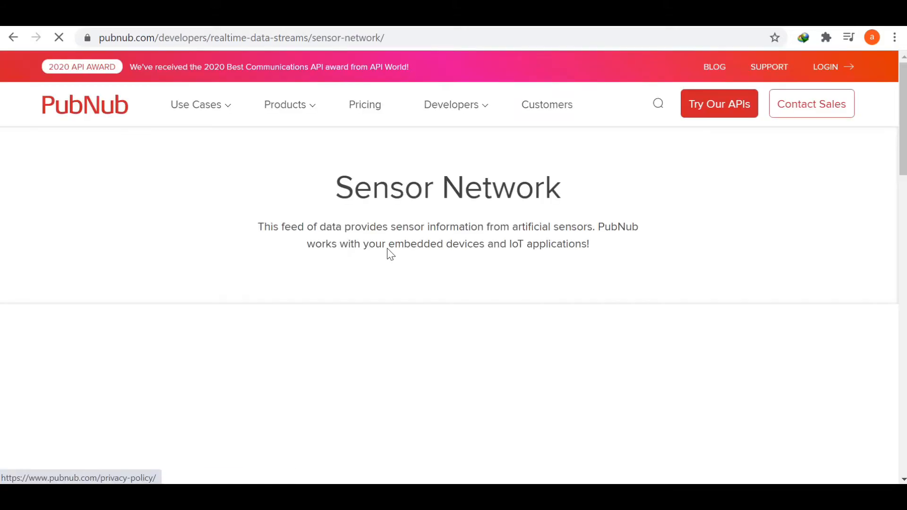
# Examine the Sensor Network page from its live charts down to the stream details, accepting the cookie notice that covers the charts
pyautogui.scroll(-5, 391, 254)
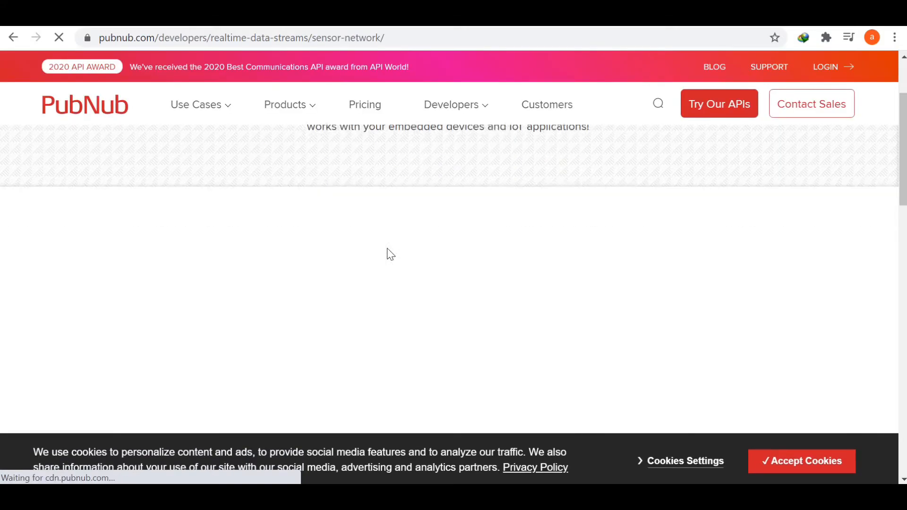
pyautogui.scroll(-1, 390, 254)
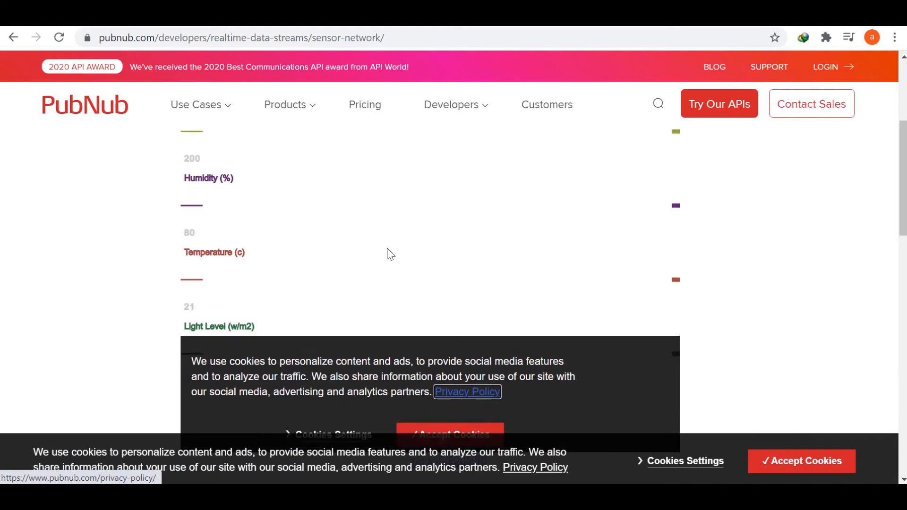
pyautogui.scroll(4, 390, 254)
pyautogui.scroll(-1, 390, 255)
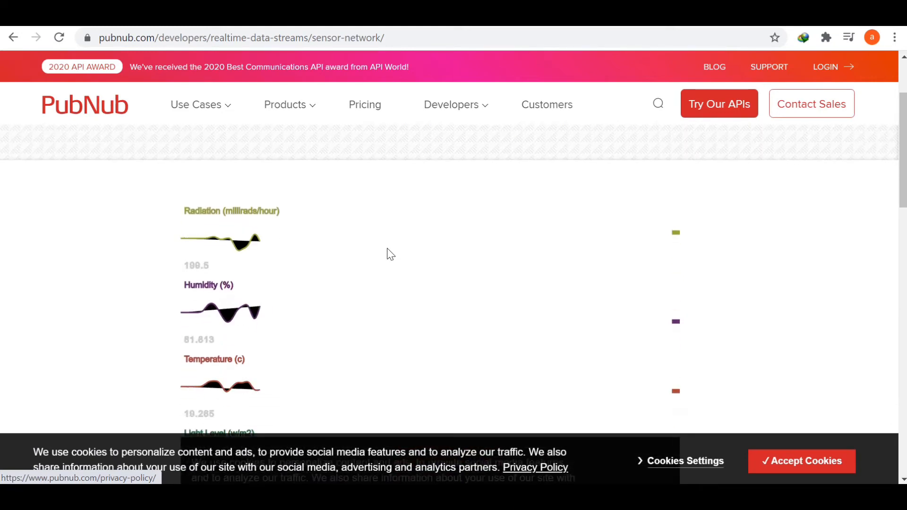
pyautogui.scroll(-2, 390, 254)
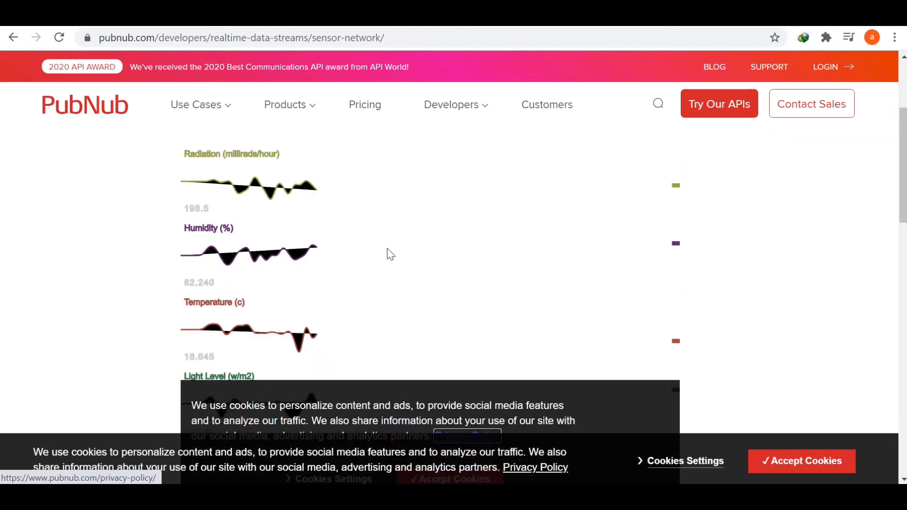
pyautogui.scroll(-1, 391, 254)
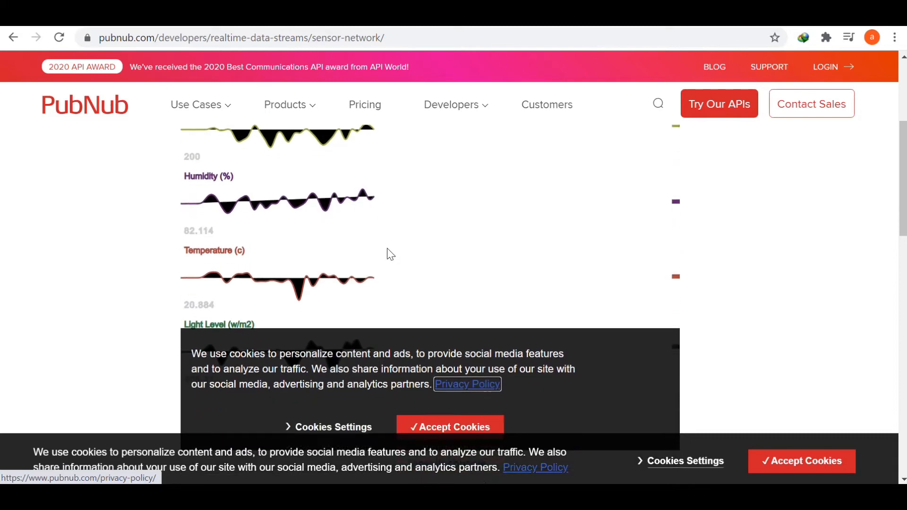
pyautogui.scroll(-4, 389, 253)
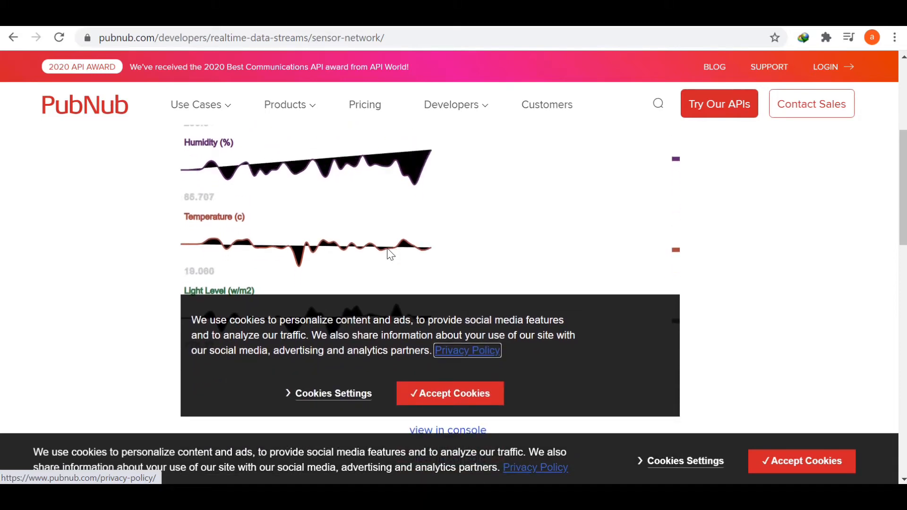
pyautogui.click(449, 226)
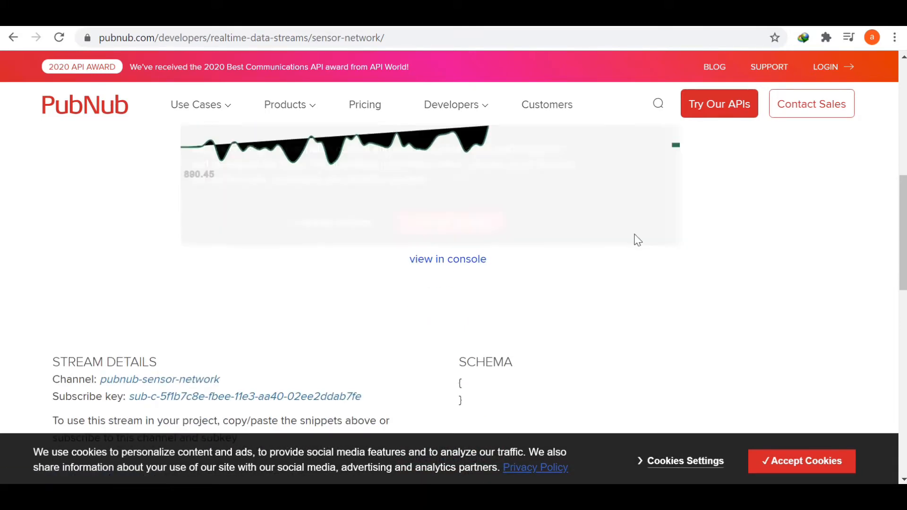
pyautogui.scroll(-1, 634, 239)
pyautogui.scroll(-2, 634, 240)
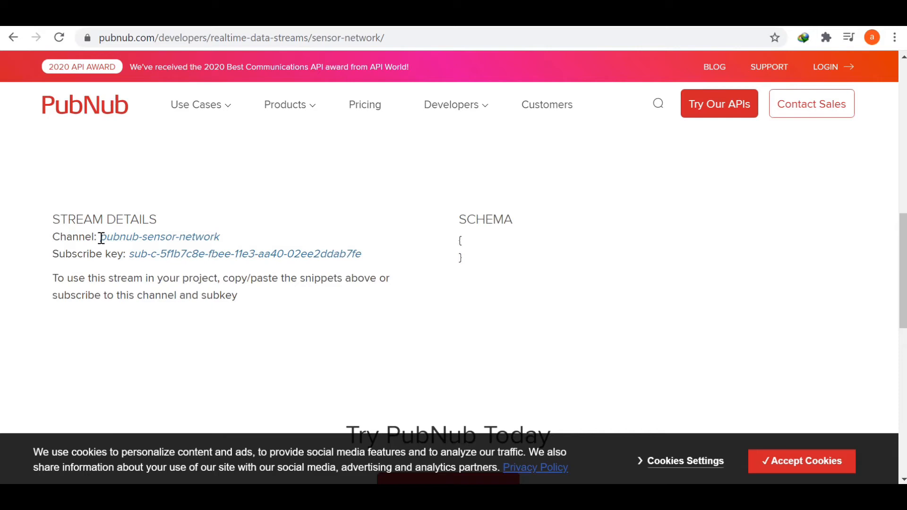
# Copy the channel pubnub-sensor-network from the stream details into the Channel name of the new Power BI streaming dataset
pyautogui.moveTo(100, 237); pyautogui.dragTo(223, 242)
pyautogui.hotkey('ctrl', 'c')
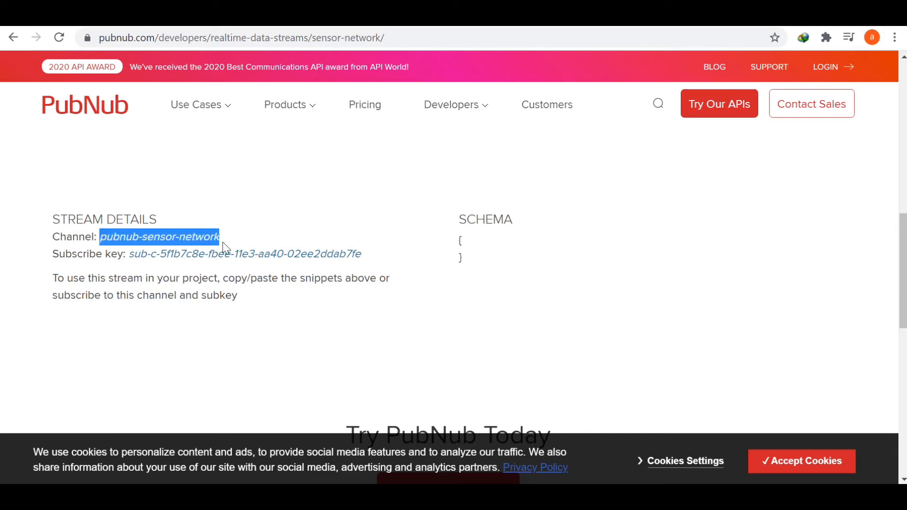
pyautogui.hotkey('ctrl', 'Tab')
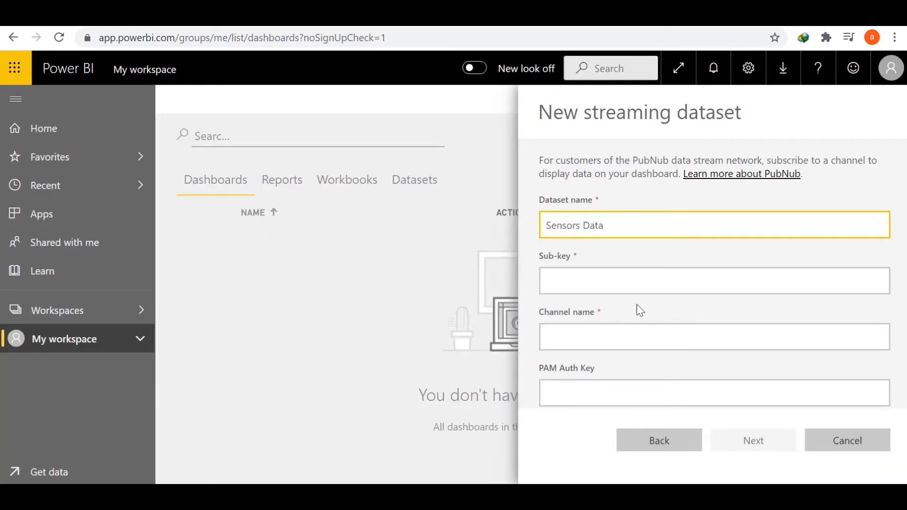
pyautogui.click(611, 335)
pyautogui.hotkey('ctrl', 'v')
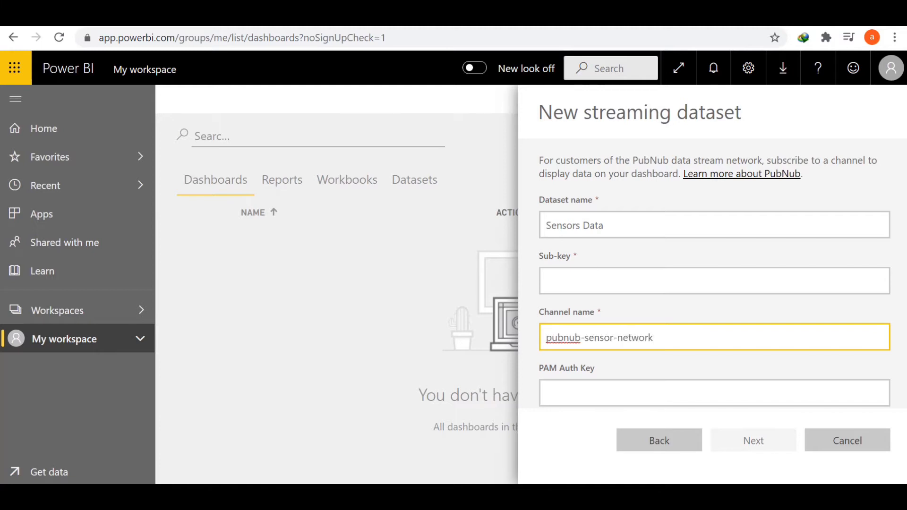
# Copy the stream's subscribe key from the PubNub page into the dataset's Sub-key field and continue to the stream values
pyautogui.hotkey('ctrl', 'shift', 'Tab')
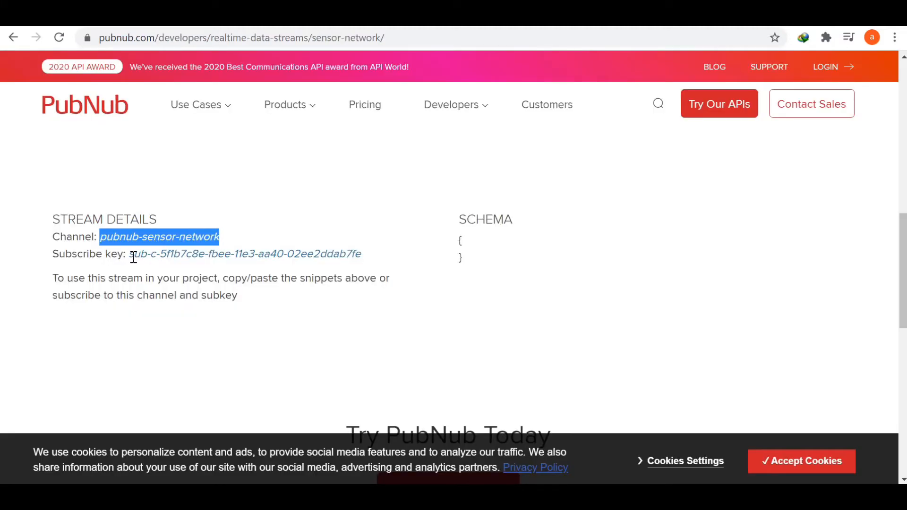
pyautogui.moveTo(133, 256); pyautogui.dragTo(362, 255)
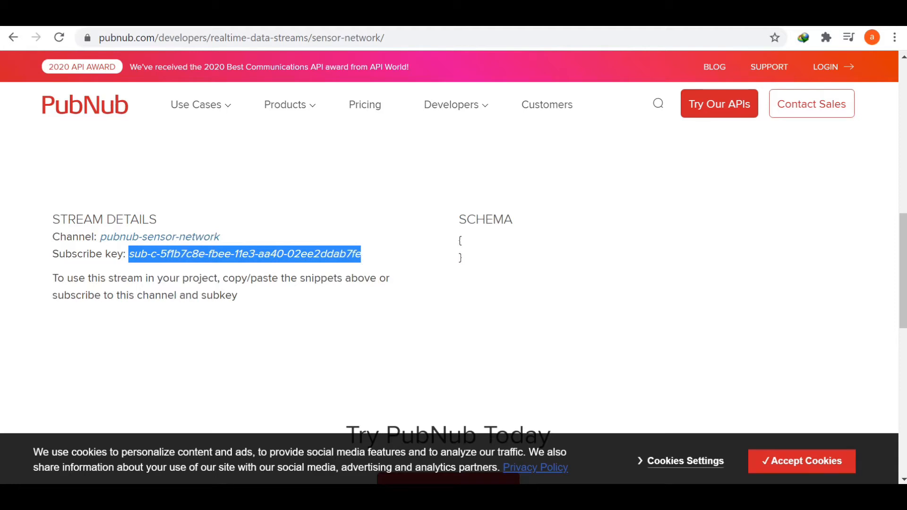
pyautogui.hotkey('ctrl', 'c')
pyautogui.hotkey('ctrl', 'Tab')
pyautogui.click(589, 275)
pyautogui.hotkey('ctrl', 'v')
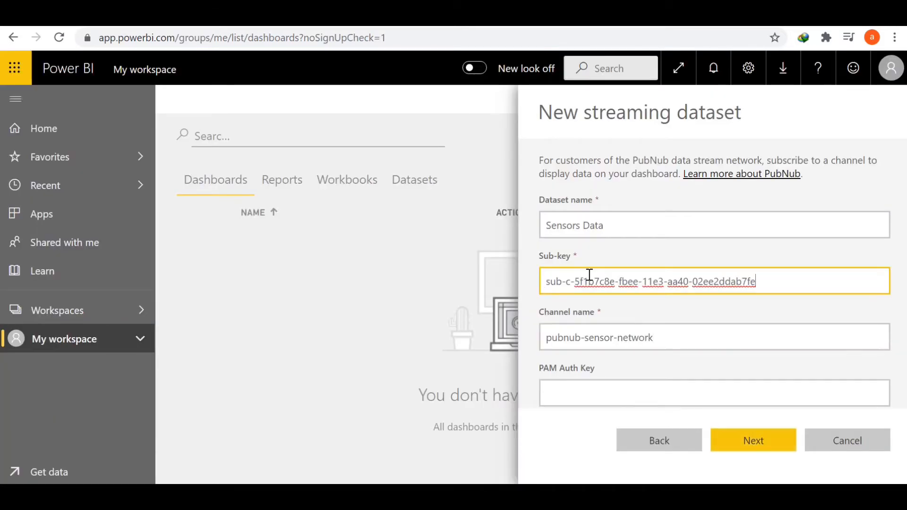
pyautogui.click(749, 441)
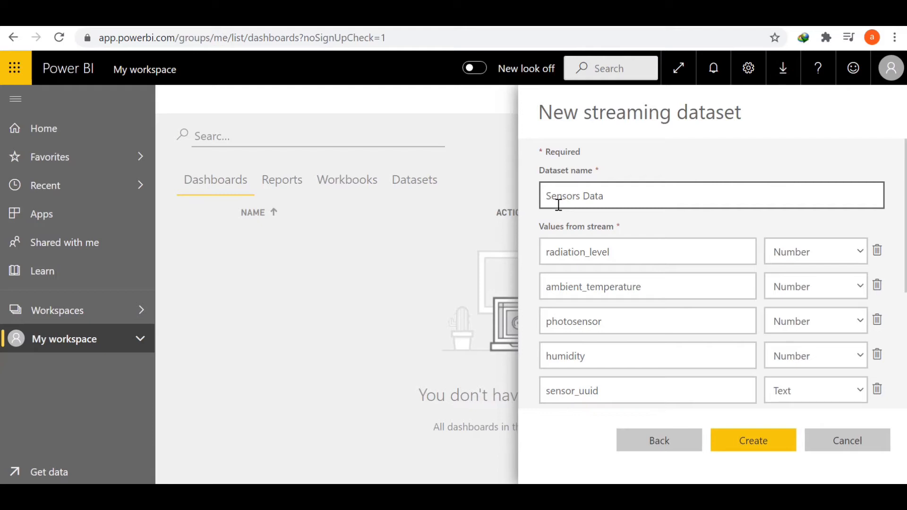
# Review the values from the stream and their data types, and create the Sensors Data streaming dataset
pyautogui.click(572, 254)
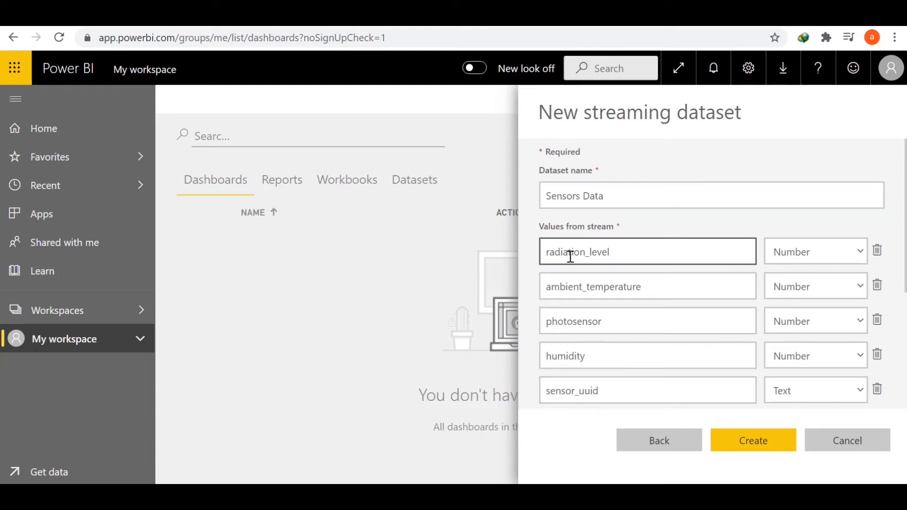
pyautogui.click(561, 286)
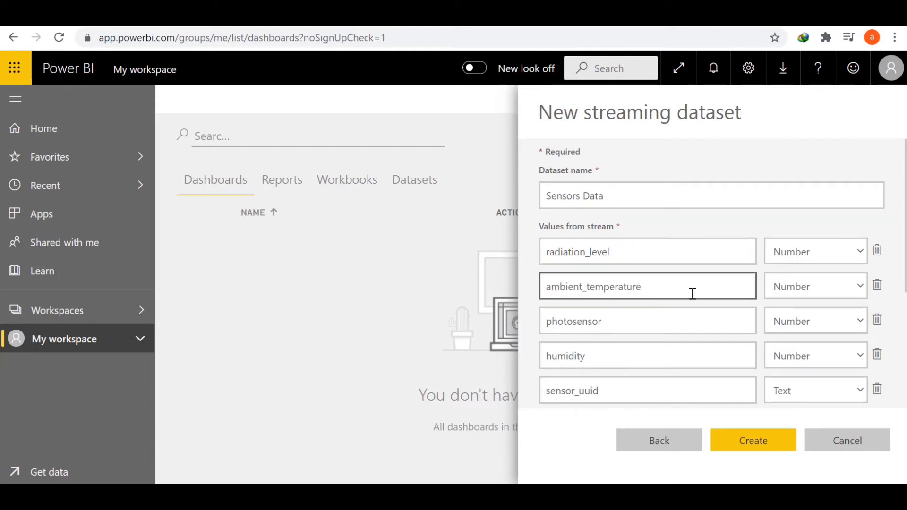
pyautogui.moveTo(904, 234); pyautogui.dragTo(903, 273)
pyautogui.click(874, 227)
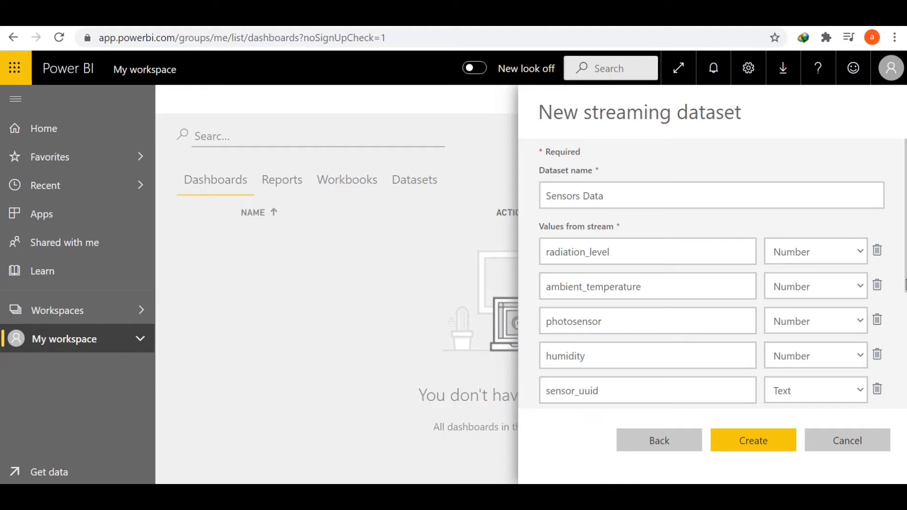
pyautogui.moveTo(905, 280); pyautogui.dragTo(904, 356)
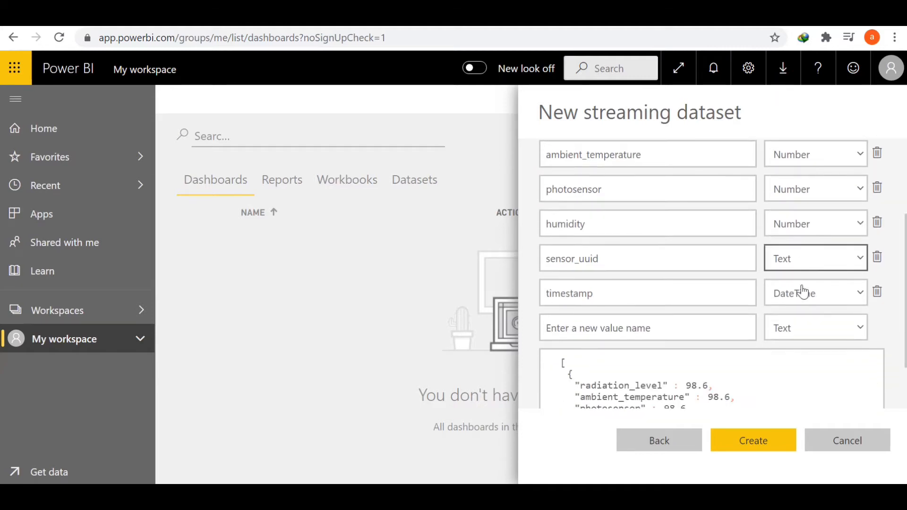
pyautogui.moveTo(904, 287); pyautogui.dragTo(904, 355)
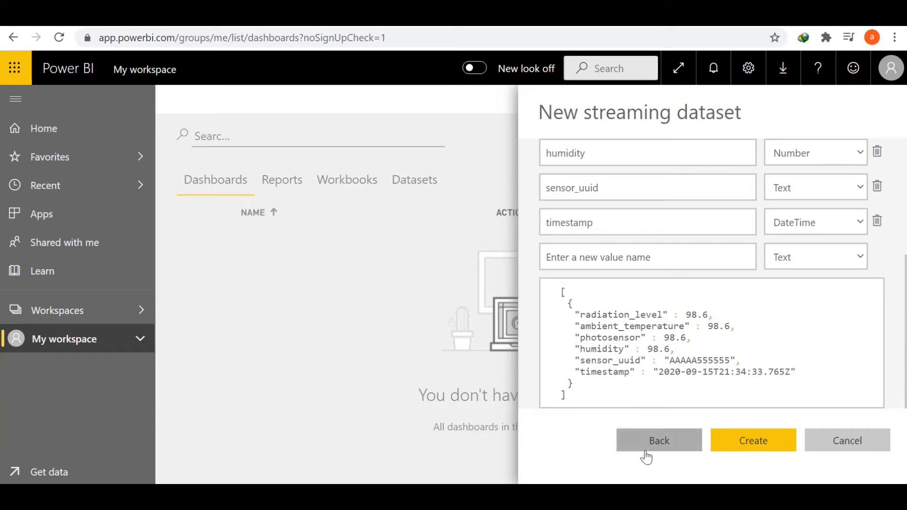
pyautogui.click(754, 443)
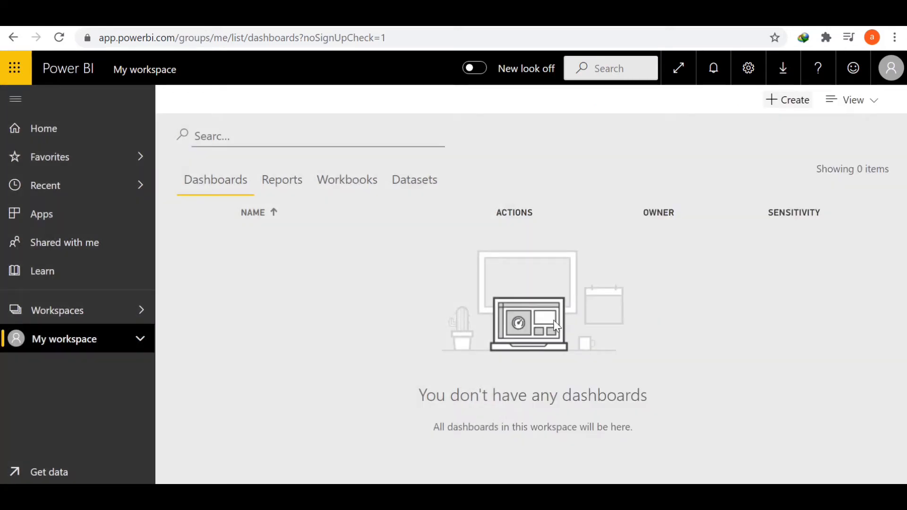
# Show the datasets stored in My workspace
pyautogui.click(415, 187)
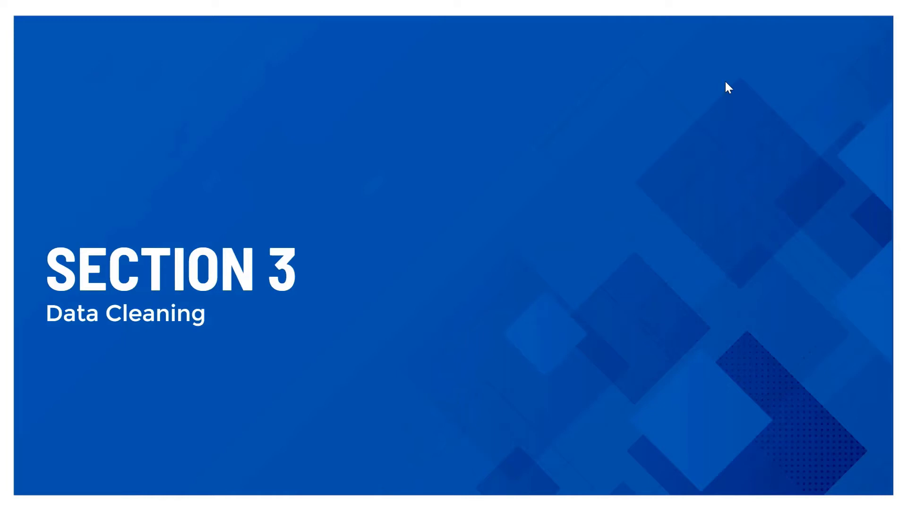
pyautogui.press('Right')
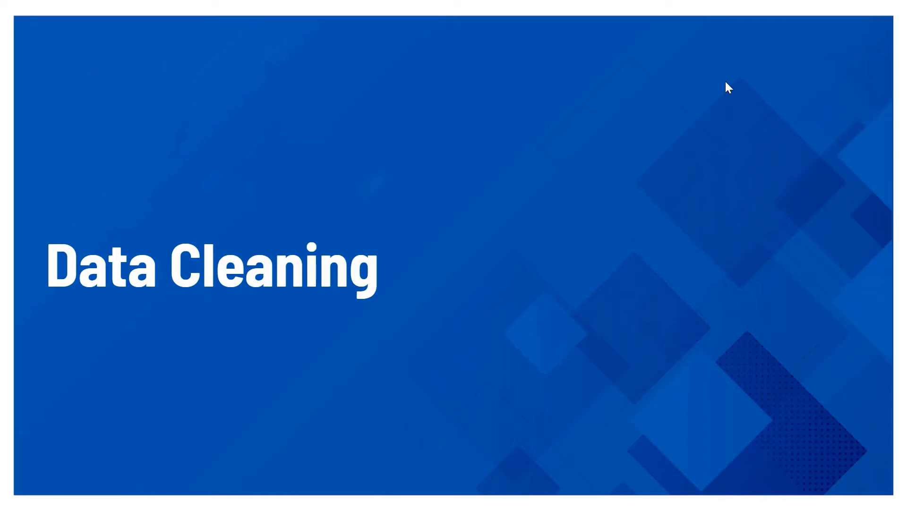
pyautogui.press('Right')
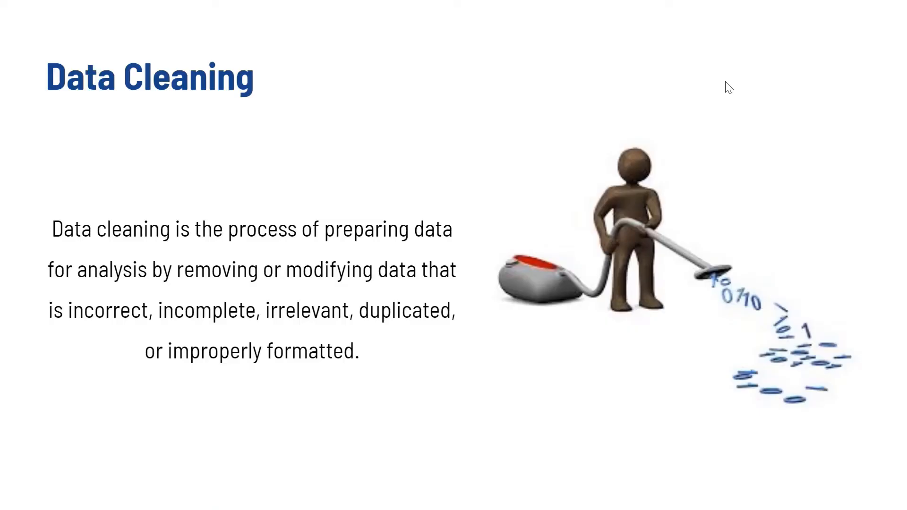
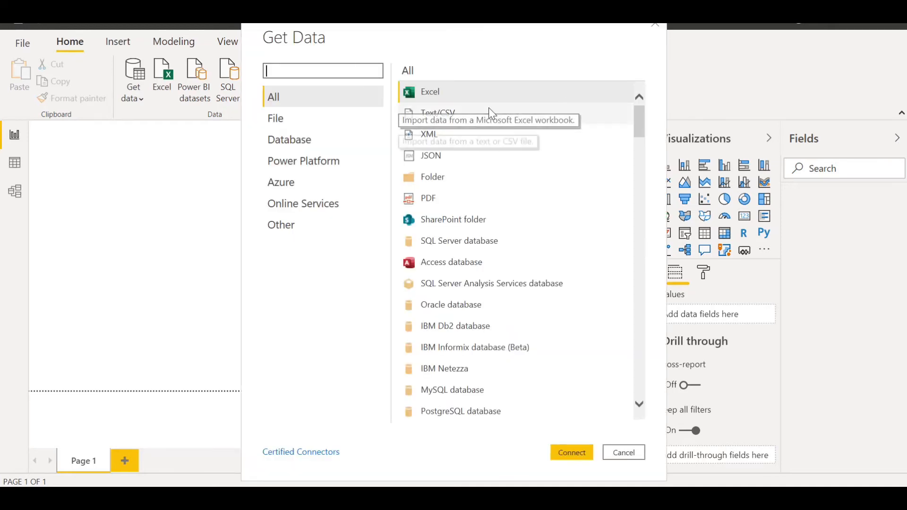
# Connect through the Text/CSV source to the Advance Economies workbook in Downloads, listing all file types to find it
pyautogui.click(449, 114)
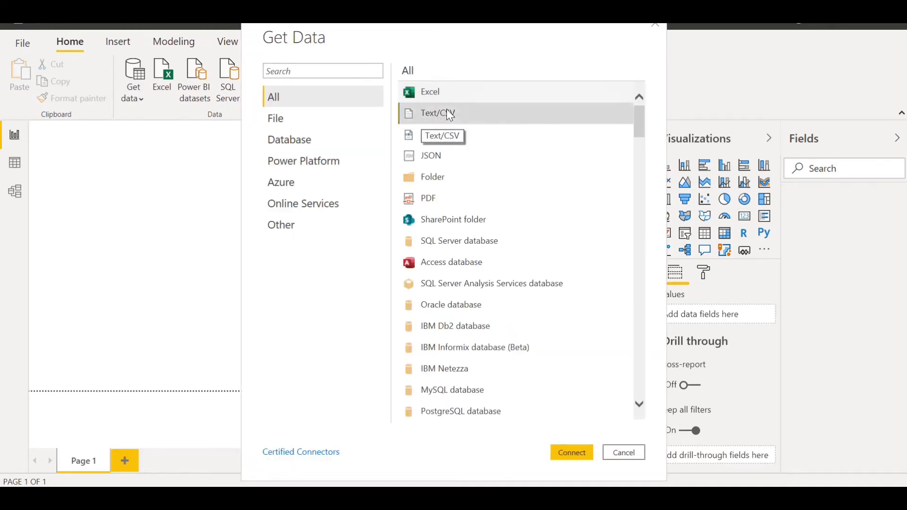
pyautogui.click(577, 455)
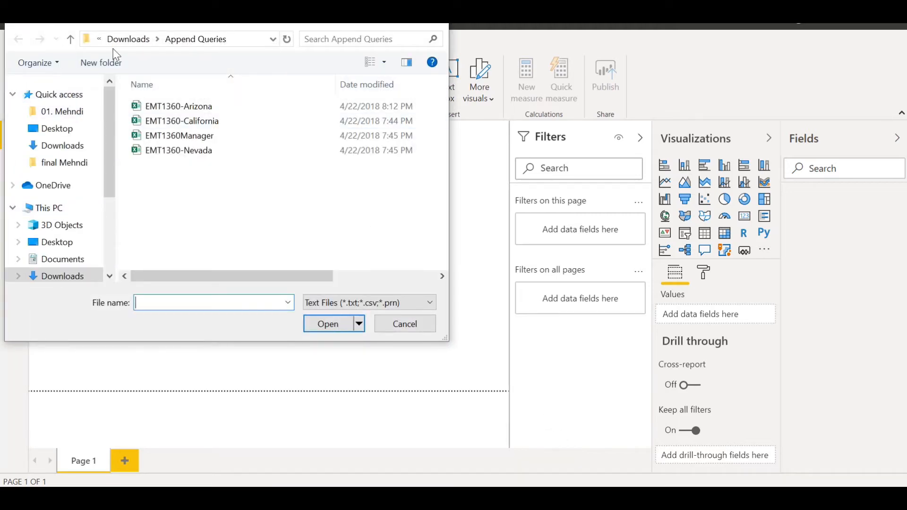
pyautogui.click(125, 39)
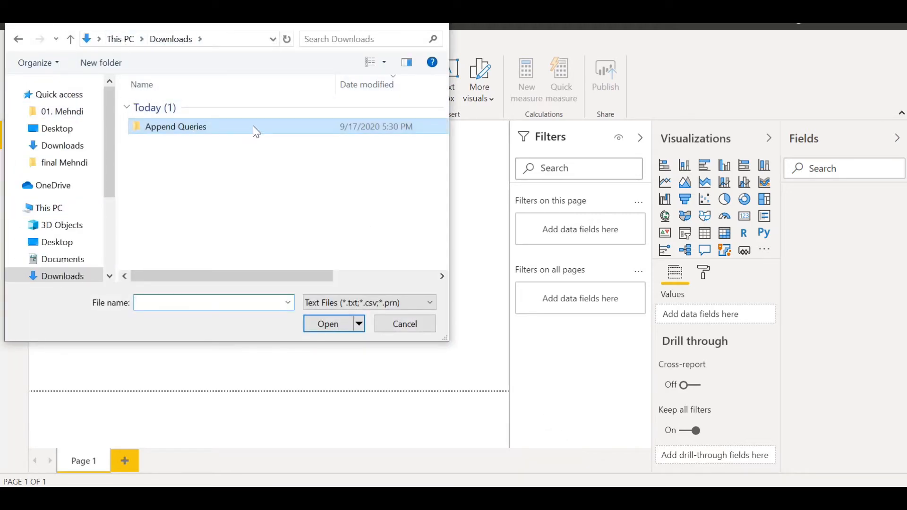
pyautogui.click(353, 312)
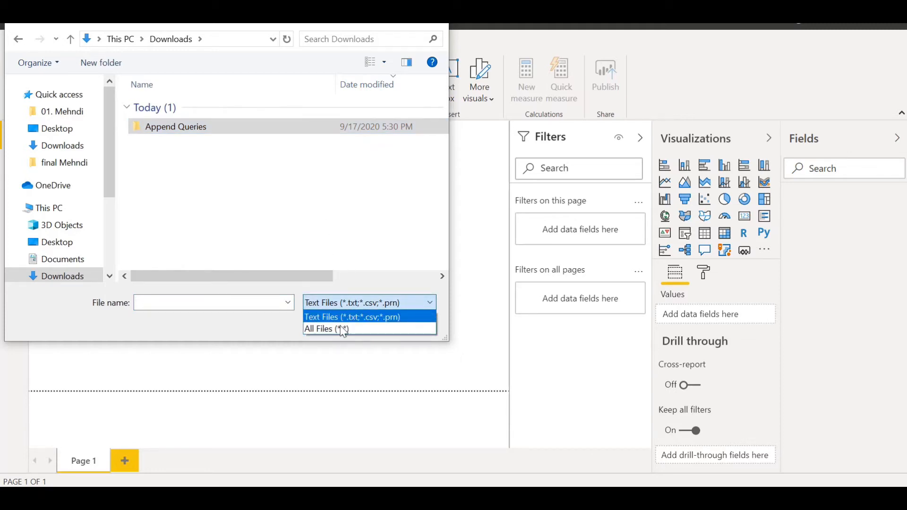
pyautogui.click(341, 328)
pyautogui.click(180, 180)
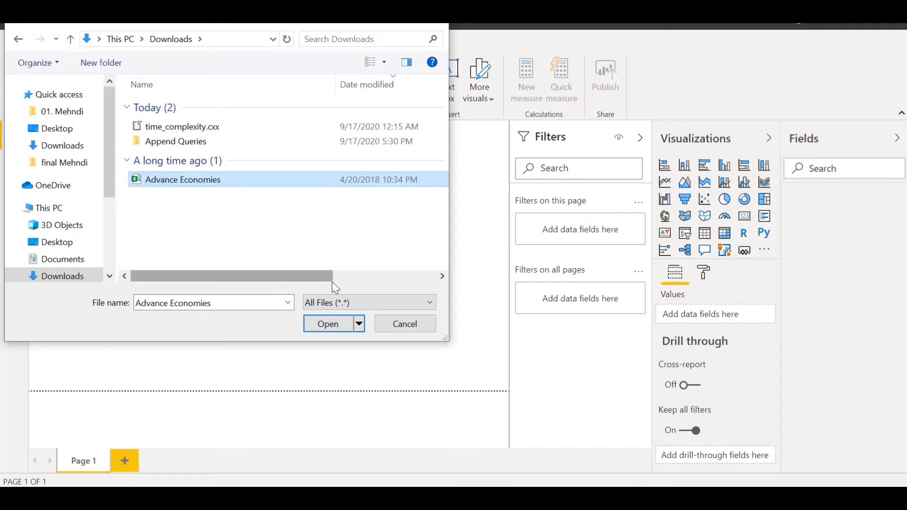
pyautogui.click(329, 325)
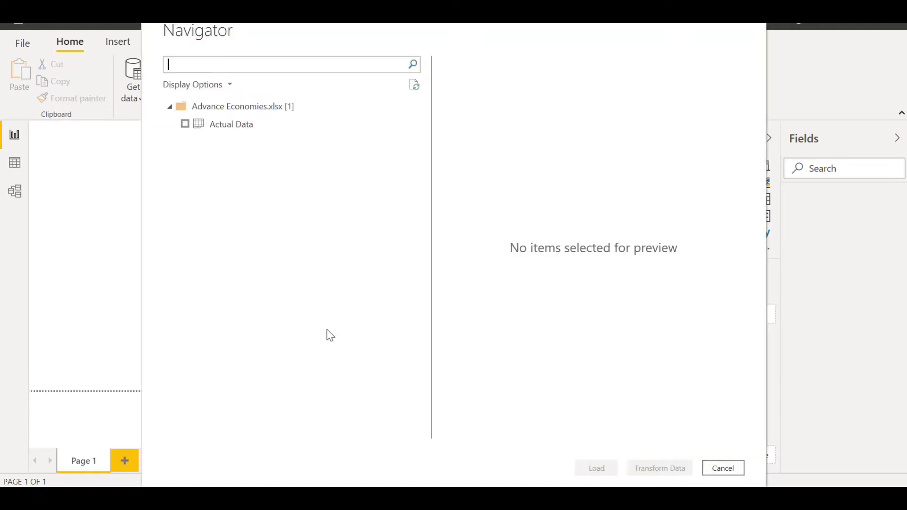
# Select the Actual Data sheet of Advance Economies.xlsx and open it in the query editor for transformation
pyautogui.click(211, 129)
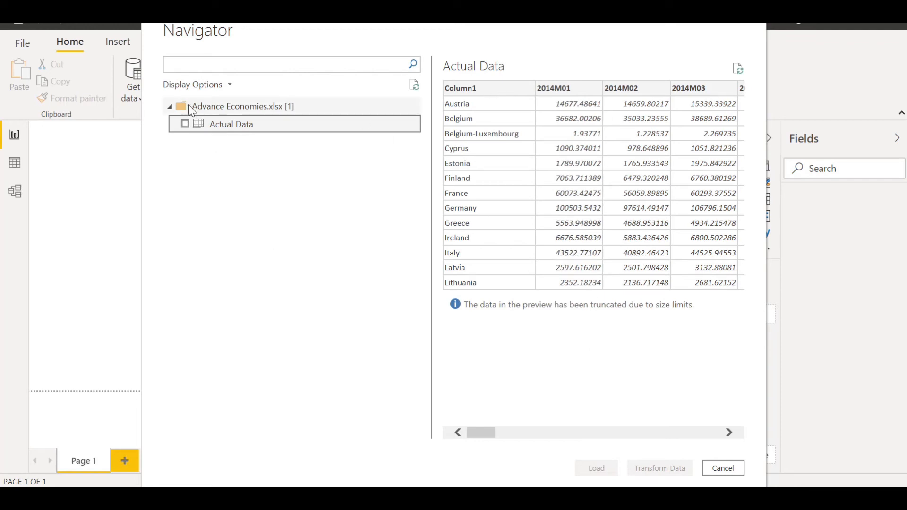
pyautogui.click(187, 123)
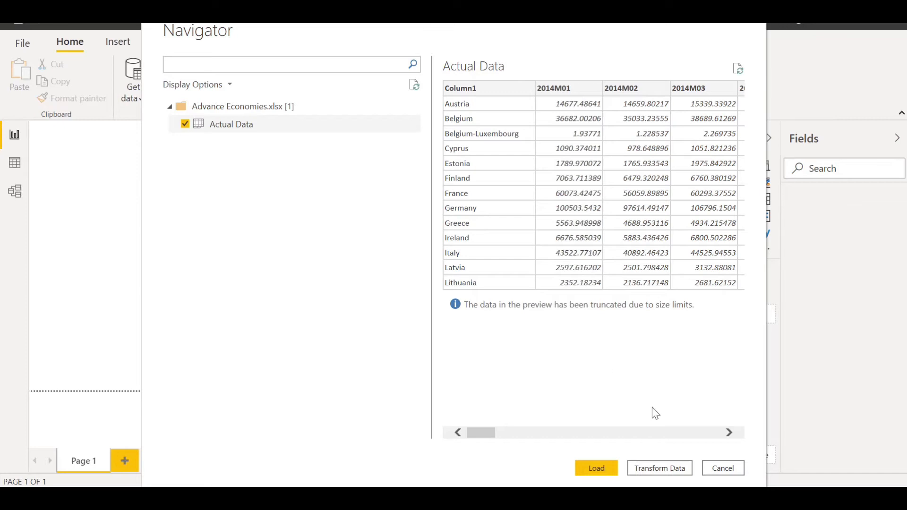
pyautogui.click(645, 469)
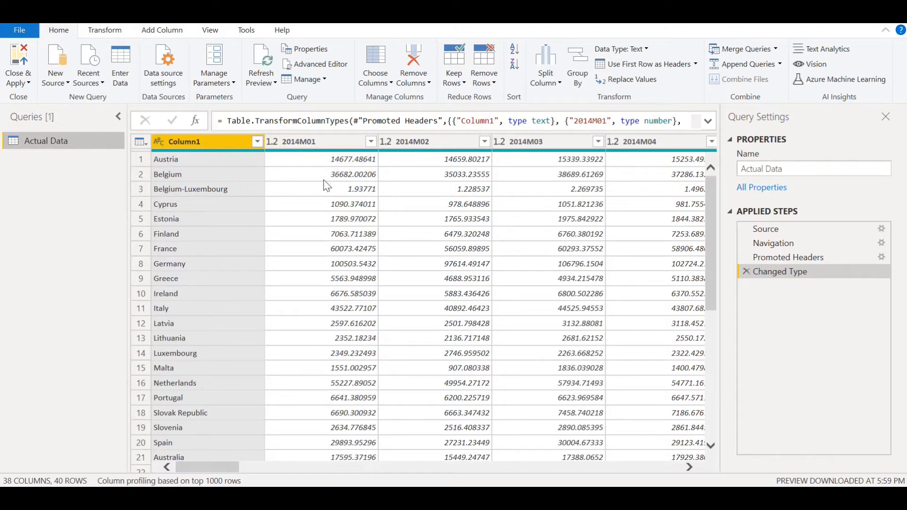
# Examine the Actual Data table across its monthly columns and back to the country names in Column1
pyautogui.click(458, 207)
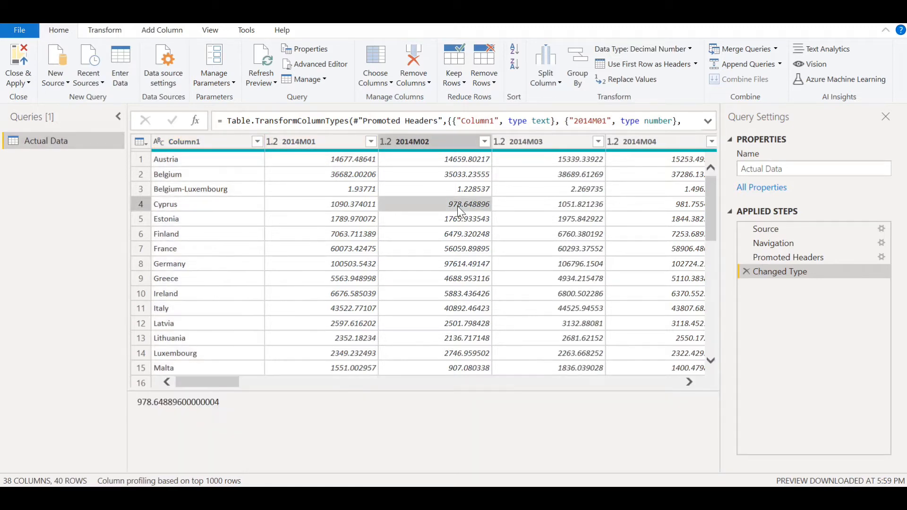
pyautogui.press('Right')
pyautogui.press('Right')
pyautogui.press('Right')
pyautogui.press('Right')
pyautogui.press('Right')
pyautogui.press('Right')
pyautogui.press('Right')
pyautogui.press('Right')
pyautogui.press('Right')
pyautogui.press('Right')
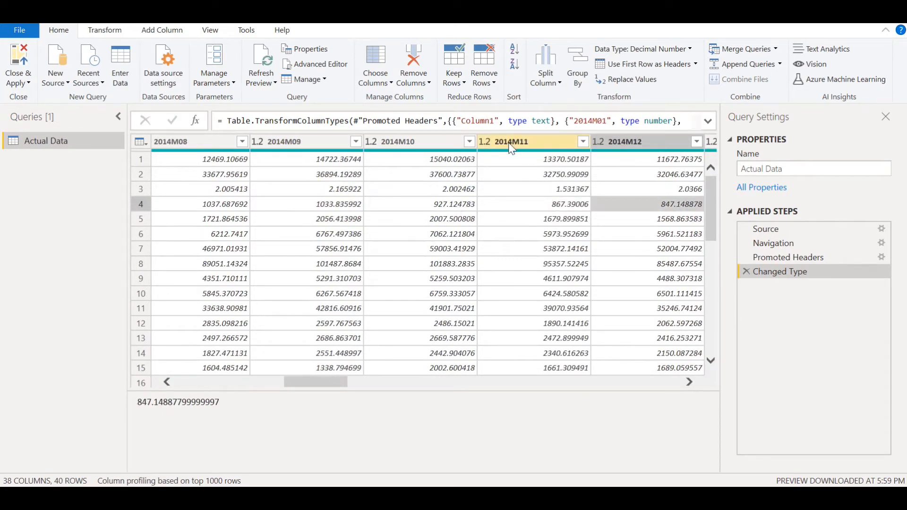
pyautogui.click(446, 156)
pyautogui.press('Left')
pyautogui.press('Left')
pyautogui.press('Left')
pyautogui.press('Left')
pyautogui.press('Left')
pyautogui.press('Left')
pyautogui.press('Left')
pyautogui.press('Left')
pyautogui.press('Left')
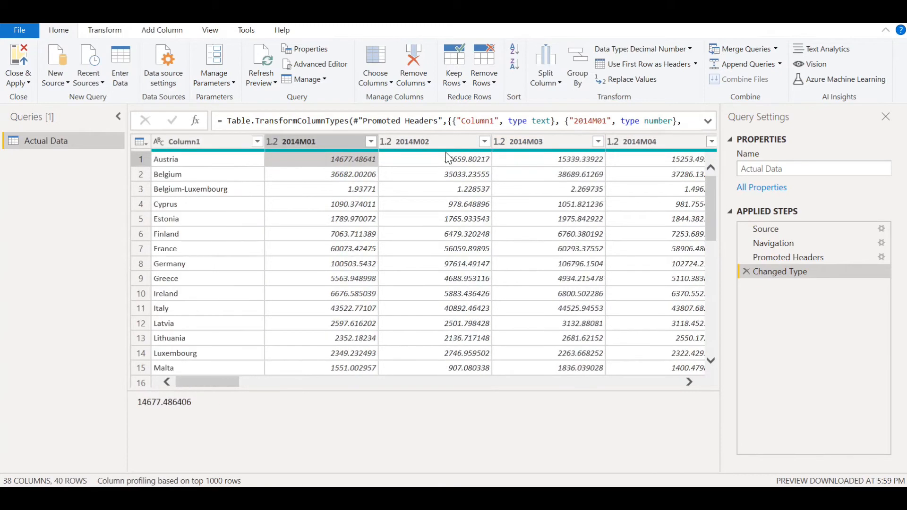
pyautogui.press('Left')
pyautogui.press('Left')
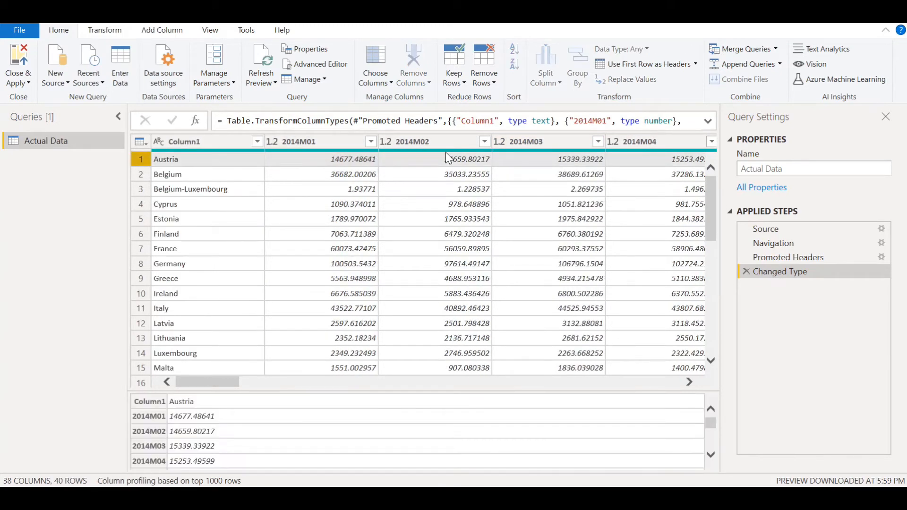
pyautogui.click(231, 158)
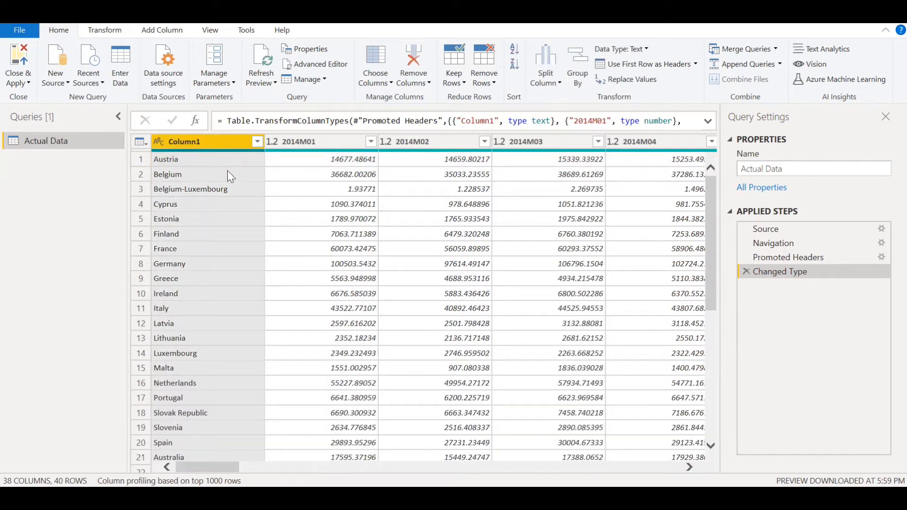
pyautogui.click(221, 187)
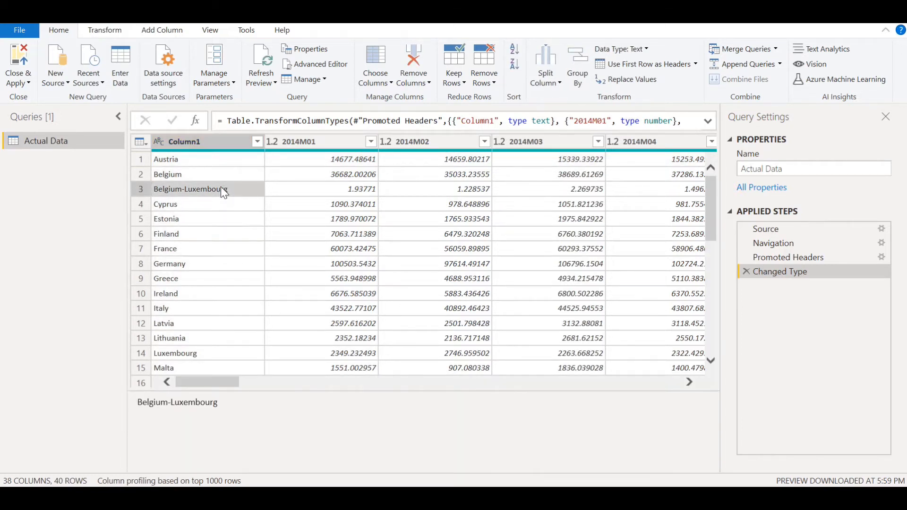
# Try removing the bottom 5 rows of the Actual Data table, and delete the resulting applied step
pyautogui.click(422, 85)
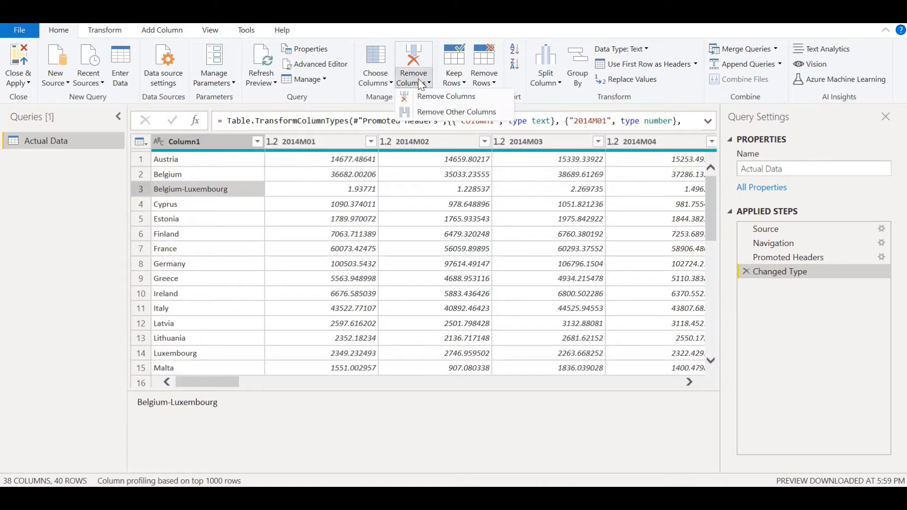
pyautogui.click(482, 85)
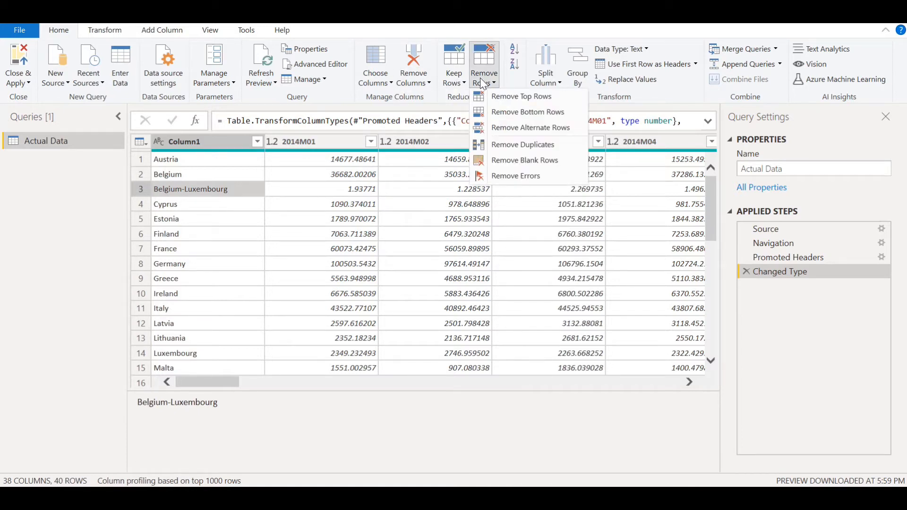
pyautogui.click(505, 116)
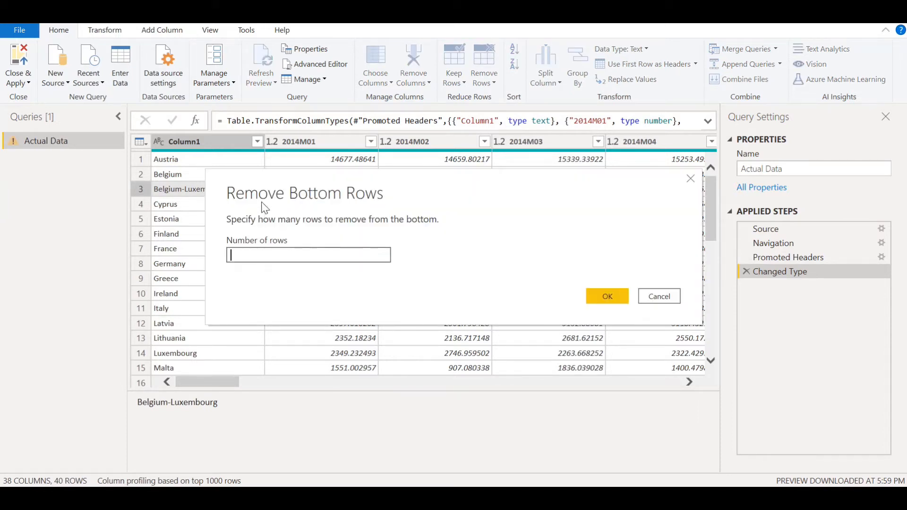
pyautogui.click(276, 250)
pyautogui.write('5')
pyautogui.click(613, 294)
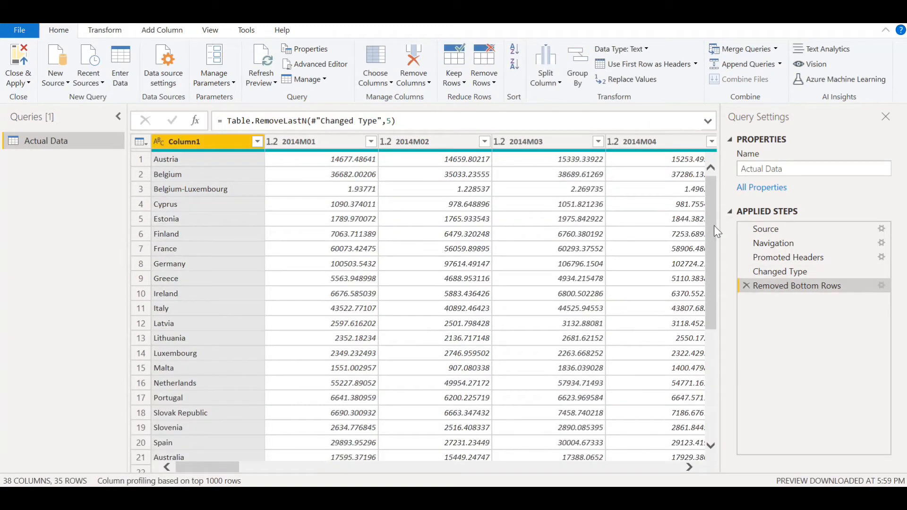
pyautogui.moveTo(715, 226); pyautogui.dragTo(715, 374)
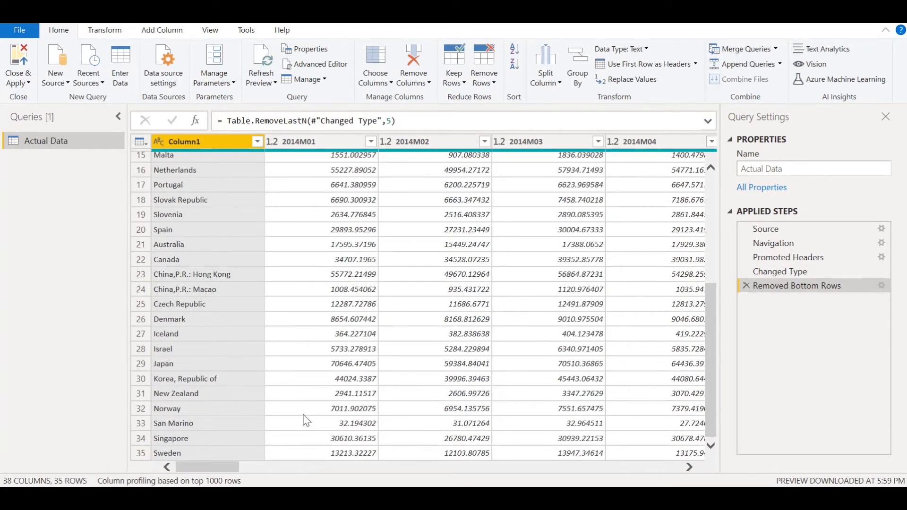
pyautogui.click(746, 285)
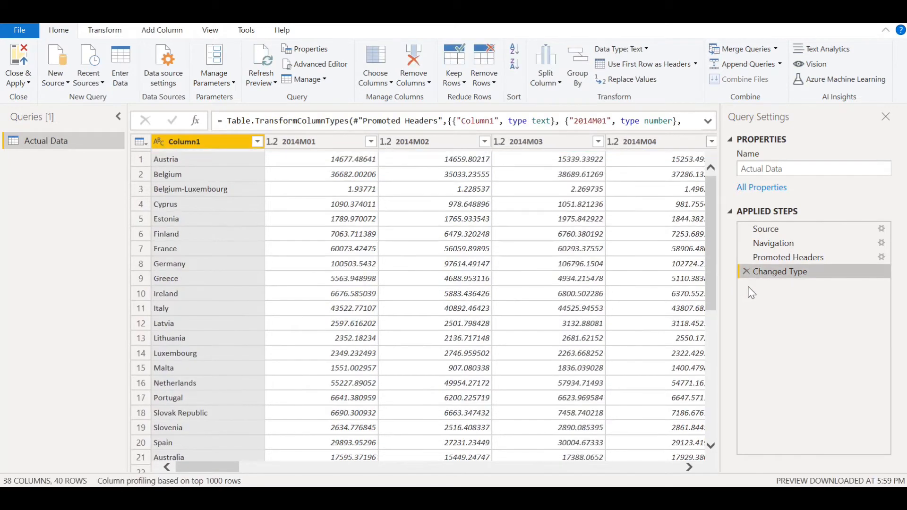
# Check the last rows of the Actual Data table and remove its bottom 5 rows
pyautogui.moveTo(710, 256); pyautogui.dragTo(699, 420)
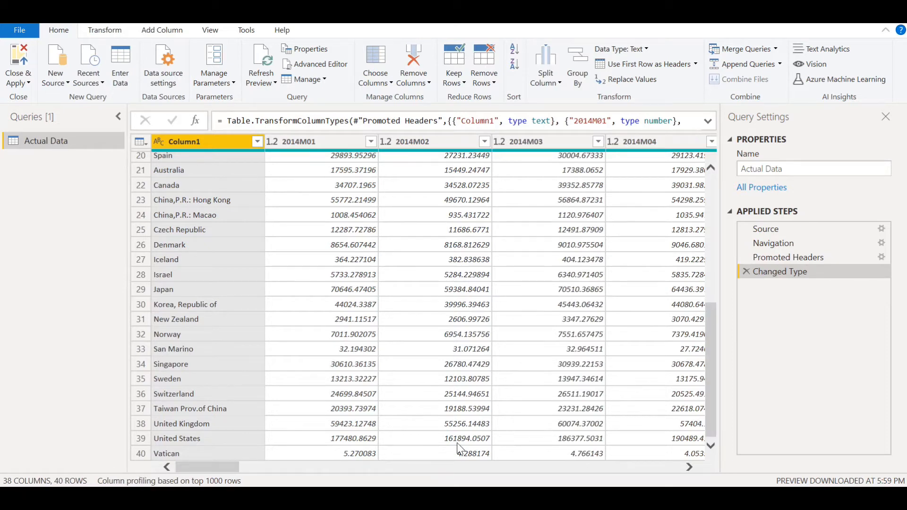
pyautogui.click(423, 84)
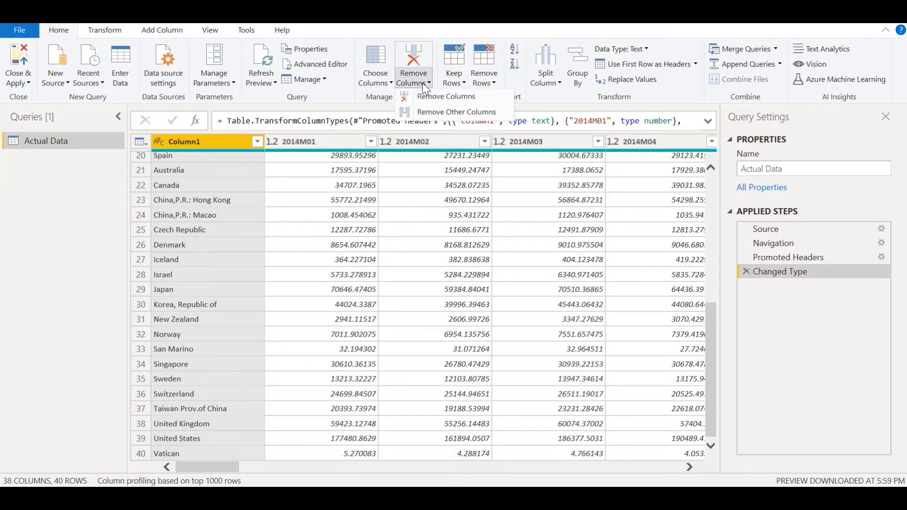
pyautogui.click(475, 83)
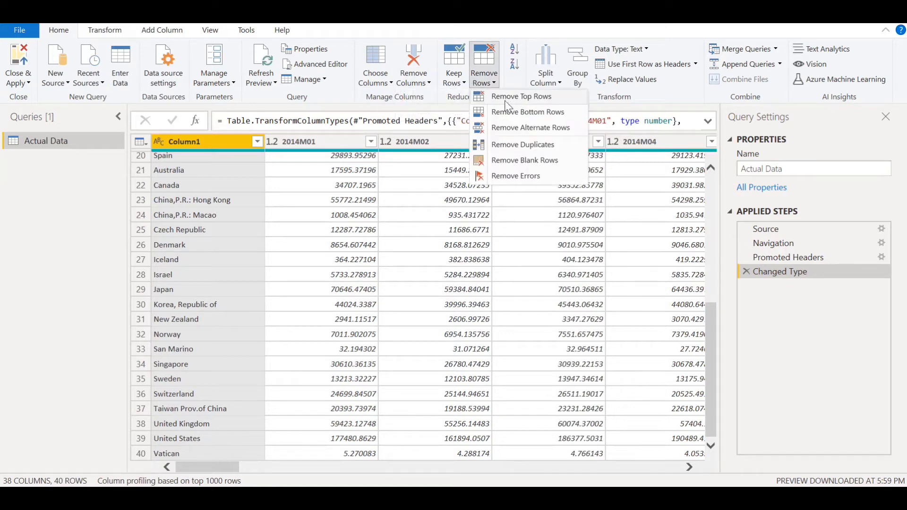
pyautogui.click(441, 192)
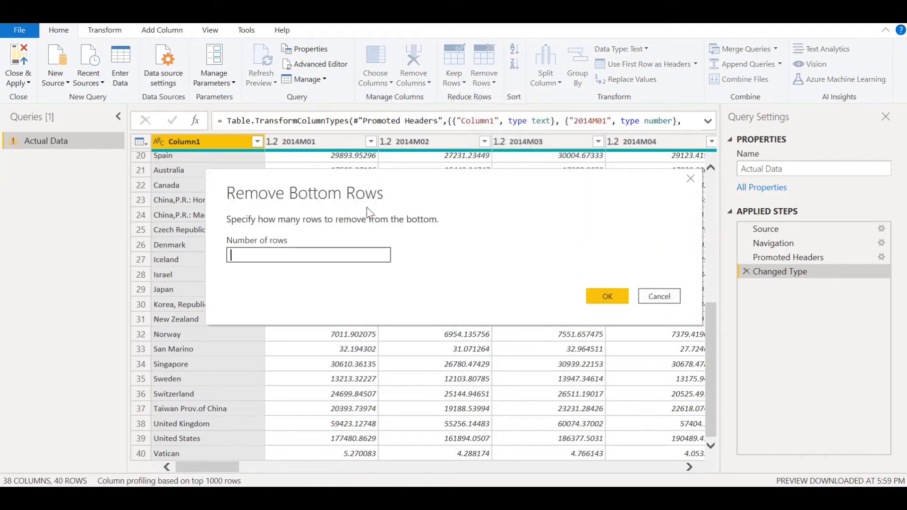
pyautogui.write('5')
pyautogui.click(612, 296)
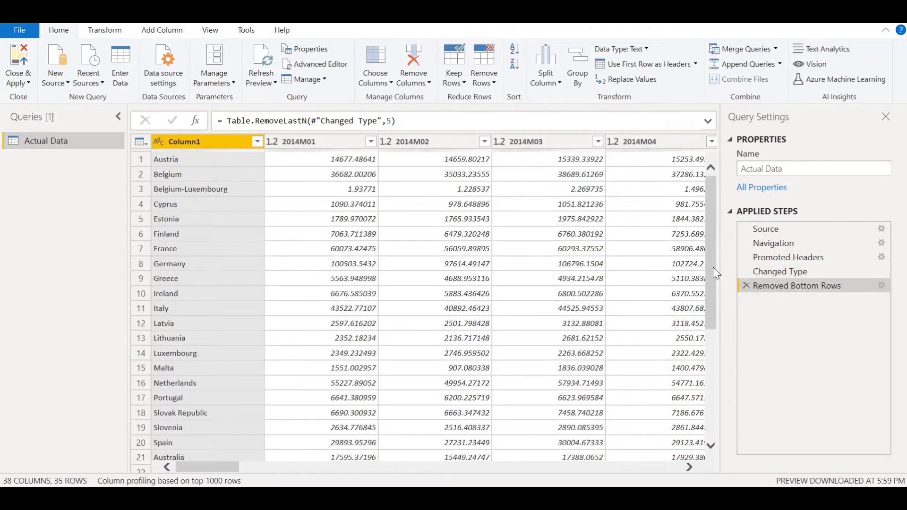
pyautogui.moveTo(714, 268); pyautogui.dragTo(700, 407)
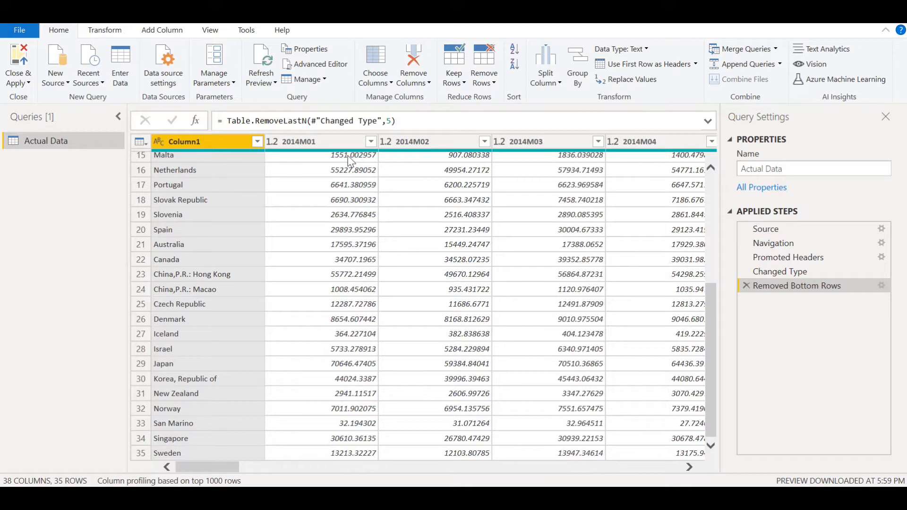
# Remove the 2014M01 column from the Actual Data table
pyautogui.click(290, 225)
pyautogui.click(307, 137)
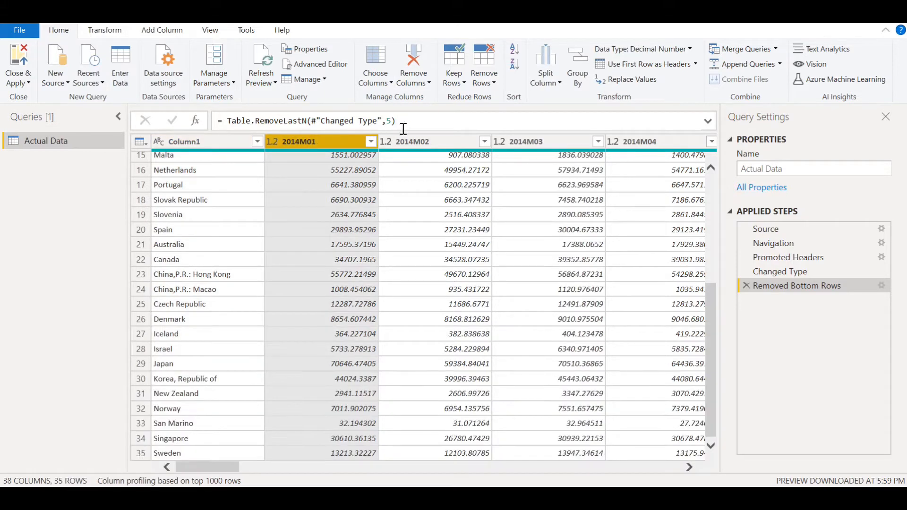
pyautogui.click(419, 61)
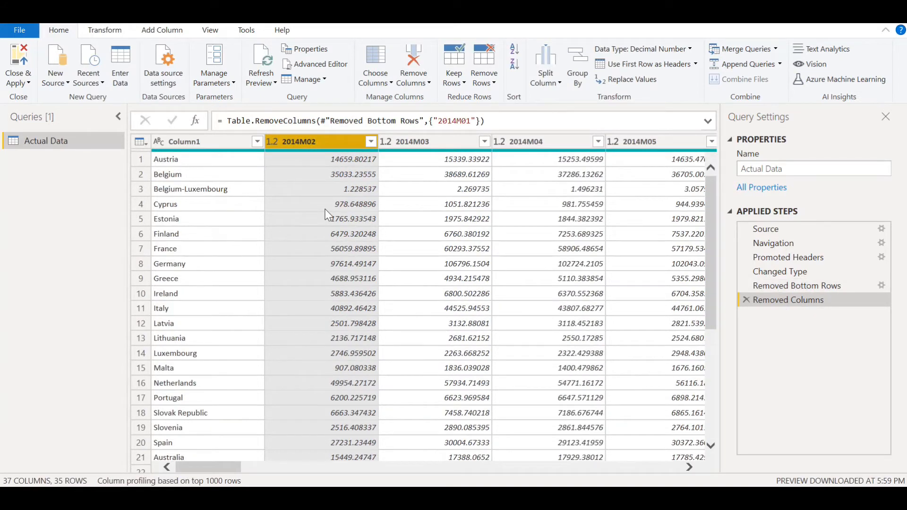
pyautogui.click(429, 83)
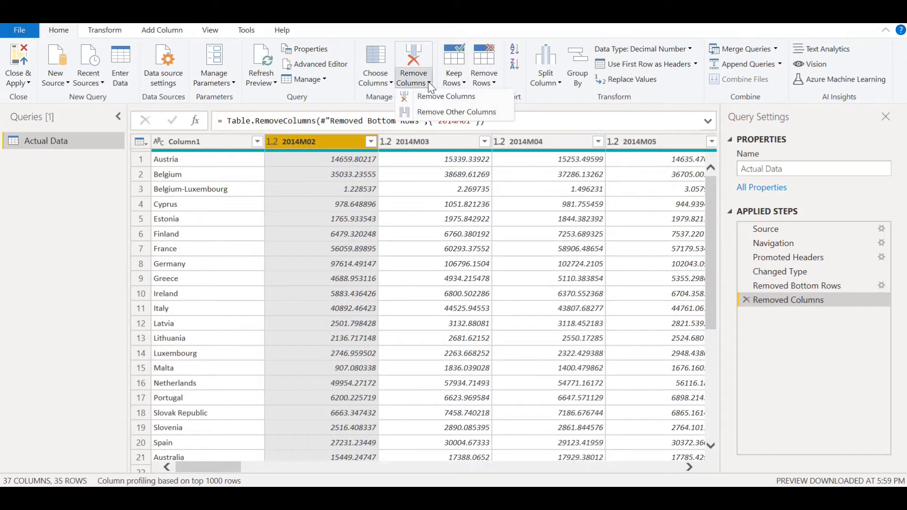
pyautogui.click(344, 142)
pyautogui.click(344, 143)
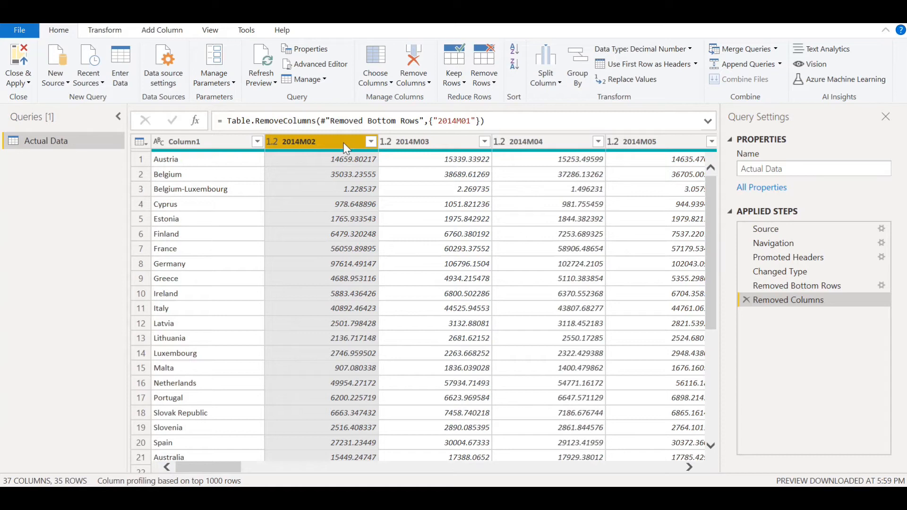
# Try removing the 2014M02, 2014M04 and 2014M05 columns together from the Actual Data table
pyautogui.keyDown('ctrl'); pyautogui.click(529, 145); pyautogui.keyUp('ctrl')
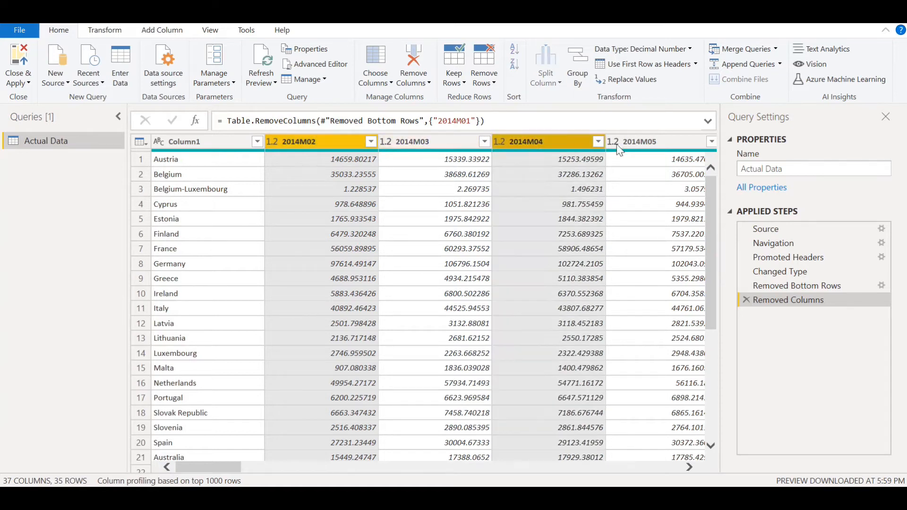
pyautogui.keyDown('shift'); pyautogui.click(666, 140); pyautogui.keyUp('shift')
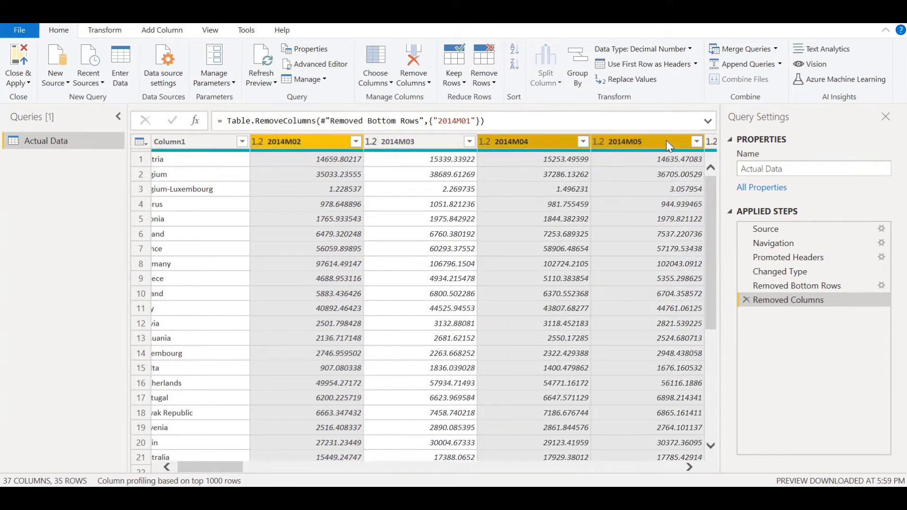
pyautogui.click(418, 58)
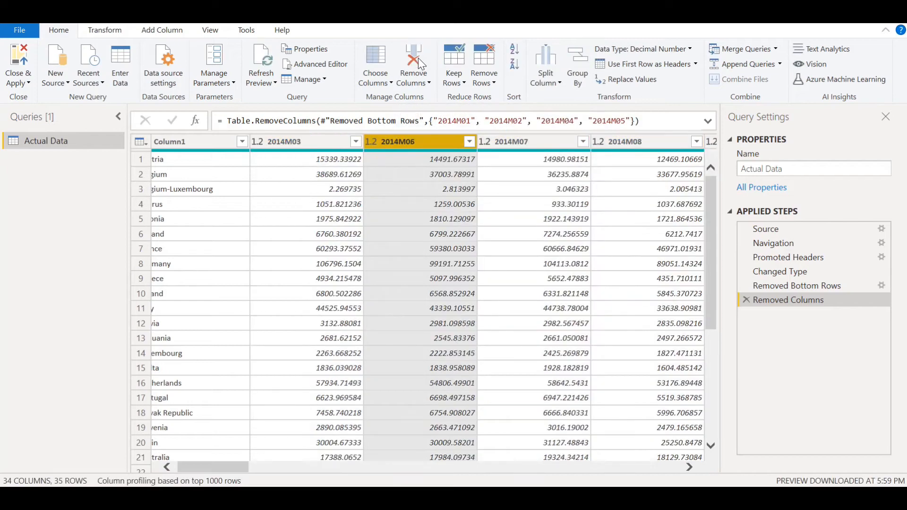
# Delete the Removed Columns and Removed Bottom Rows applied steps from the Actual Data query
pyautogui.click(747, 301)
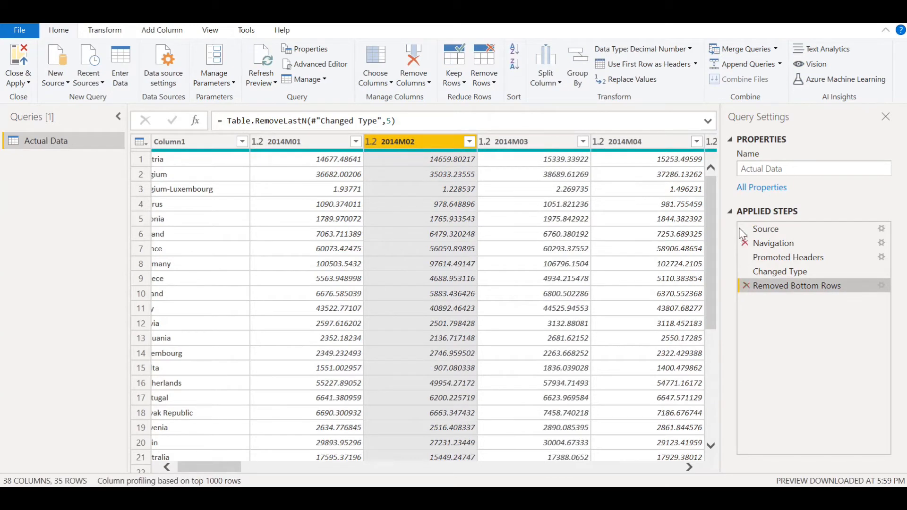
pyautogui.click(747, 286)
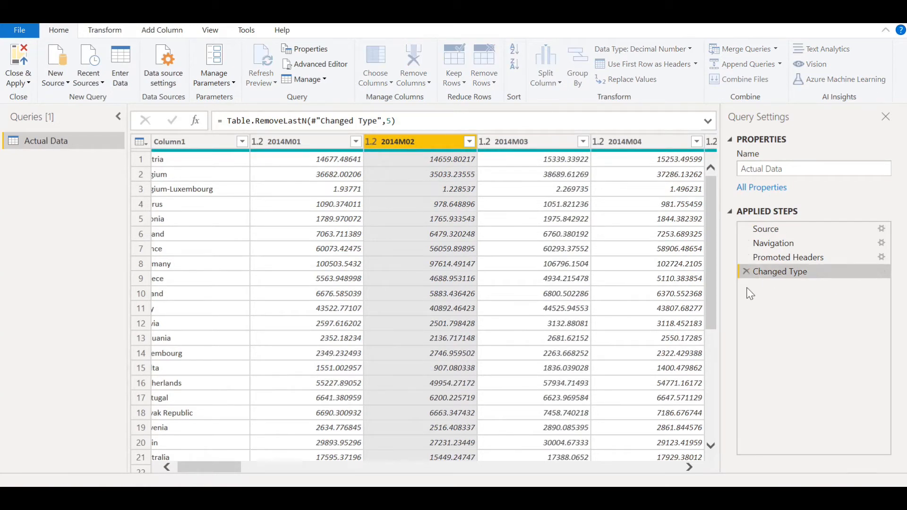
pyautogui.click(251, 237)
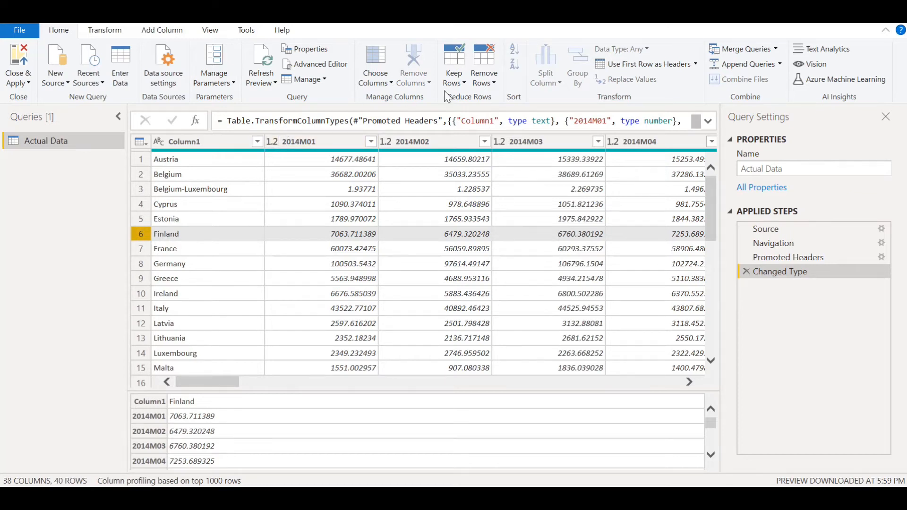
# Remove duplicate rows from the Actual Data table and look over the remaining rows
pyautogui.click(492, 85)
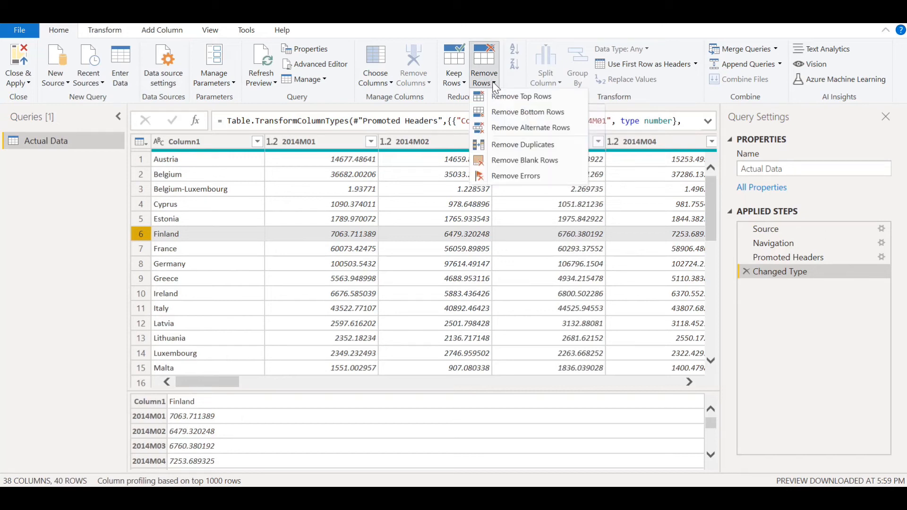
pyautogui.click(515, 152)
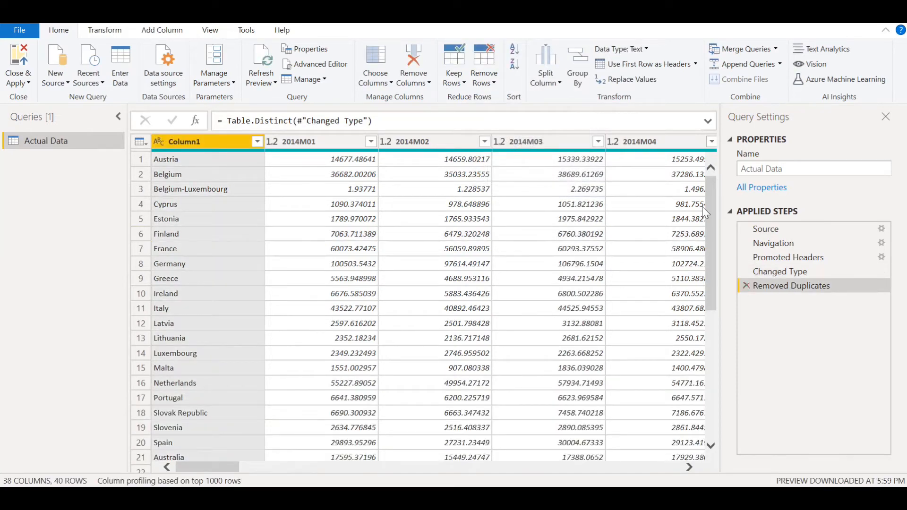
pyautogui.scroll(-6, 711, 309)
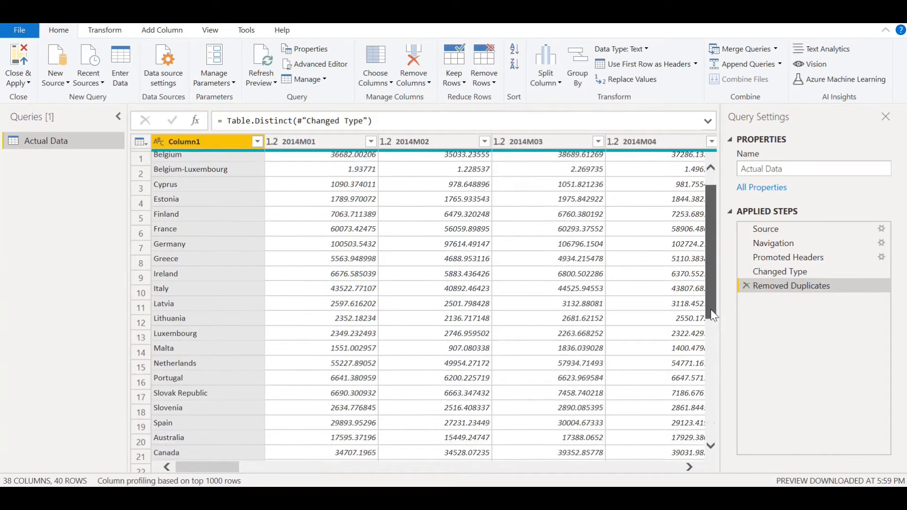
pyautogui.scroll(6, 704, 189)
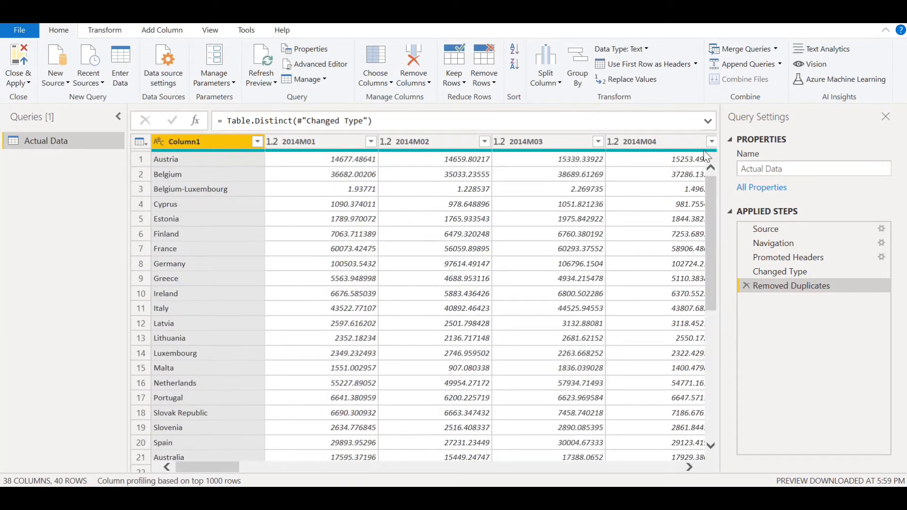
pyautogui.moveTo(704, 151)
# Go directly to the 2015M08 column of the Actual Data table
pyautogui.click(382, 84)
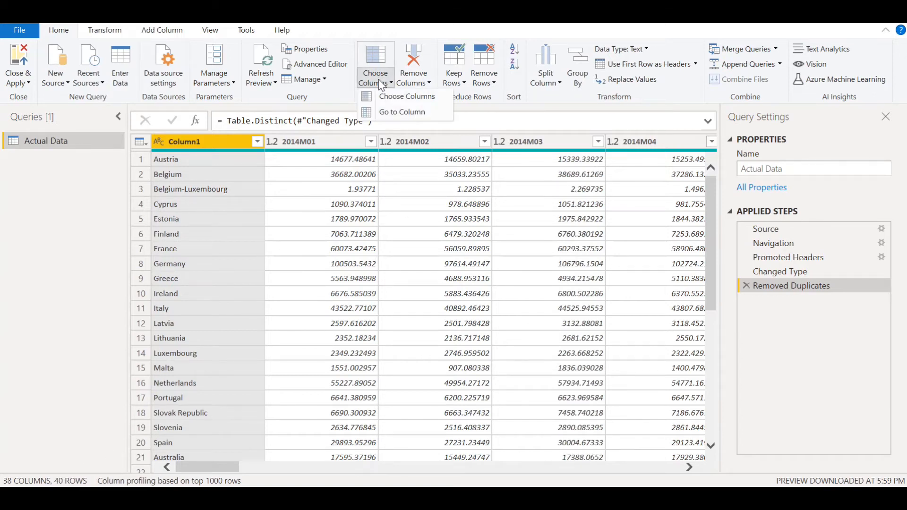
pyautogui.click(386, 112)
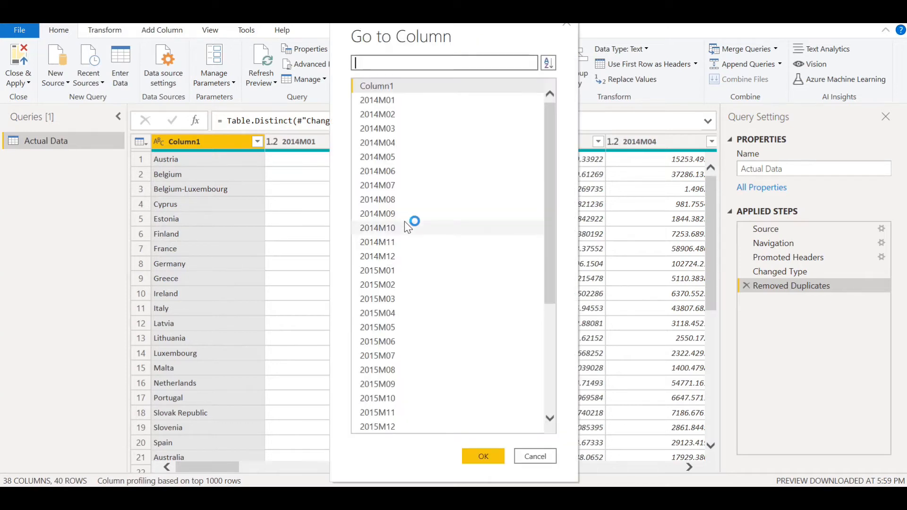
pyautogui.moveTo(551, 154)
pyautogui.mouseDown()
pyautogui.moveTo(539, 356)
pyautogui.moveTo(539, 163)
pyautogui.mouseUp()
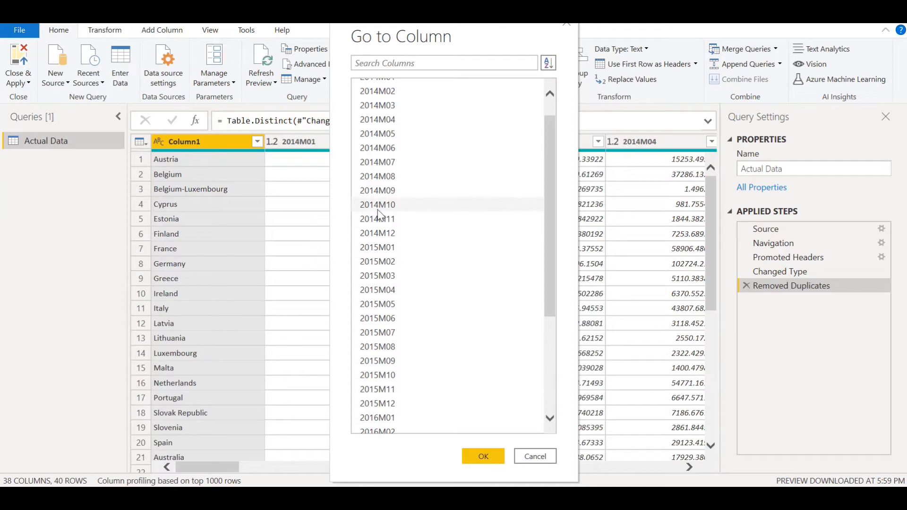
pyautogui.click(387, 347)
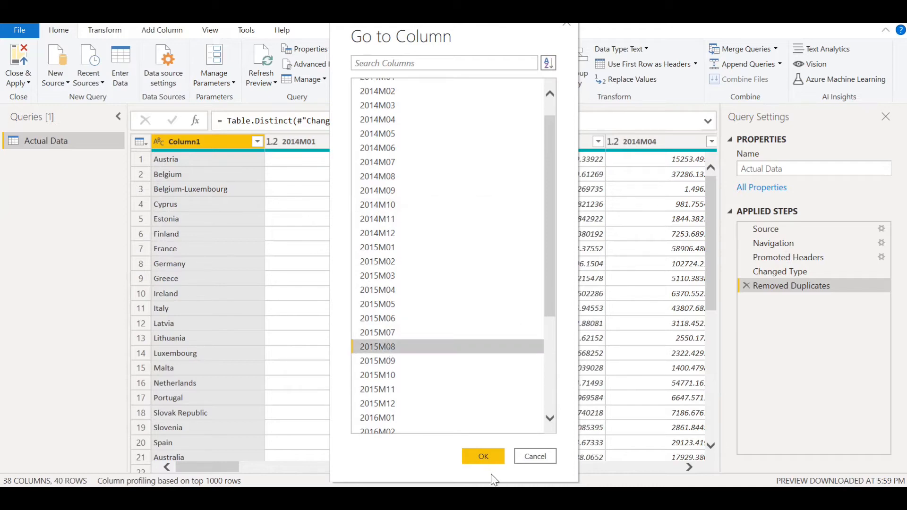
pyautogui.click(487, 458)
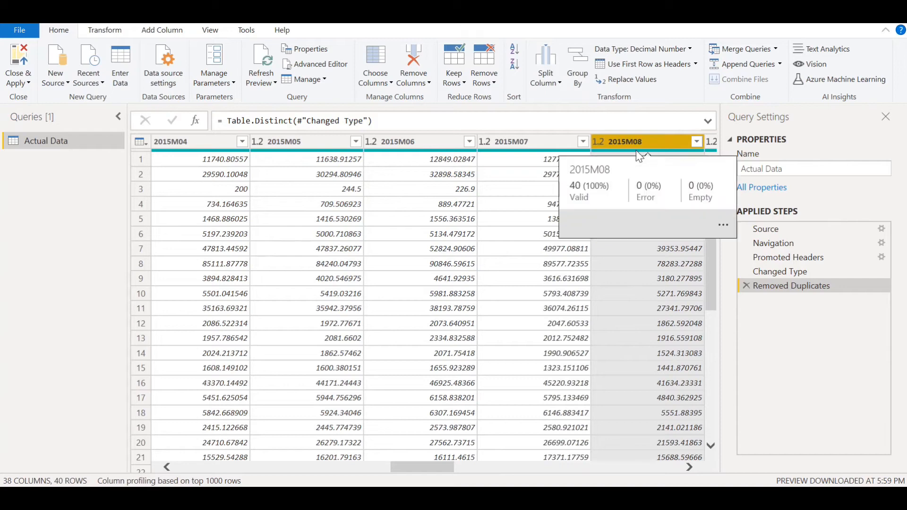
# Choose the columns to keep, excluding Column1, 2014M01 and 2014M02, and check the first columns of the table
pyautogui.click(373, 84)
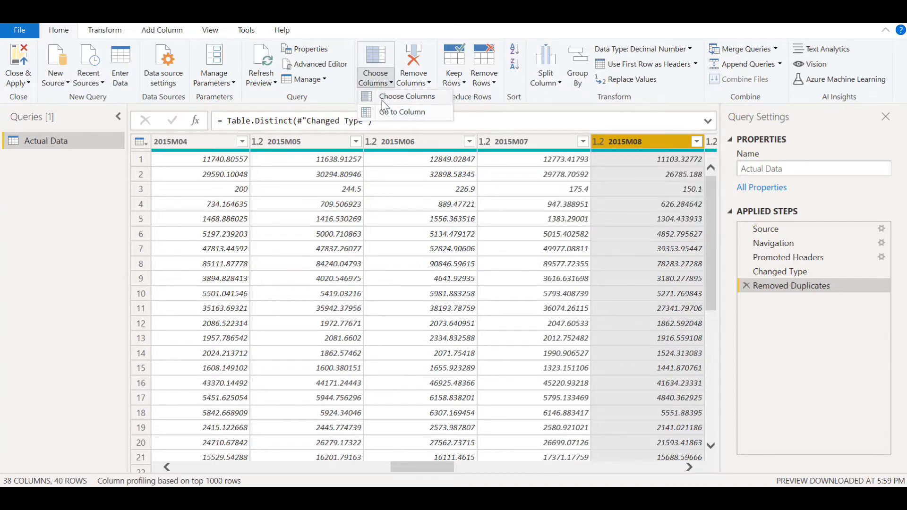
pyautogui.click(389, 98)
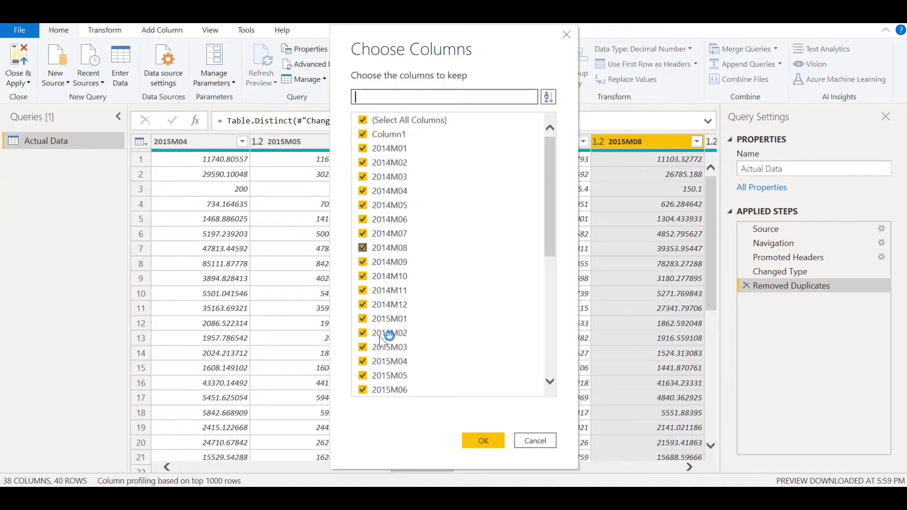
pyautogui.click(363, 135)
pyautogui.click(363, 150)
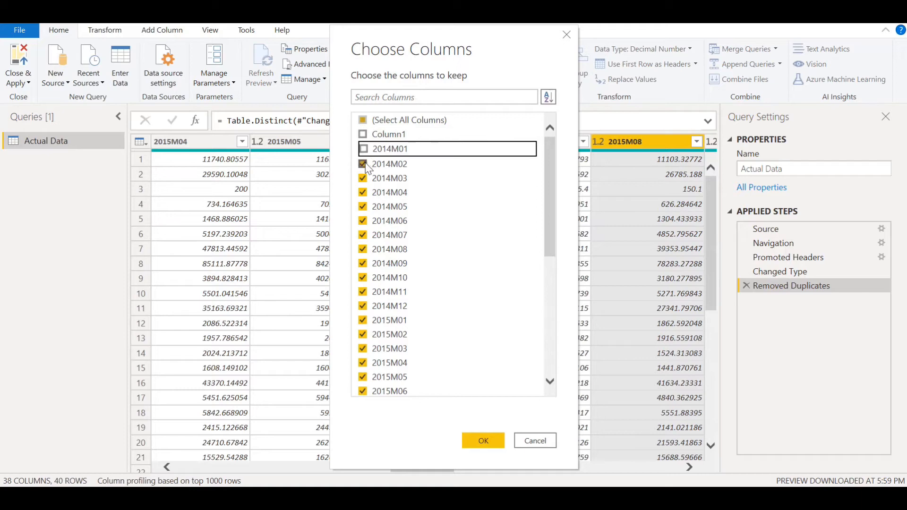
pyautogui.click(363, 164)
pyautogui.click(474, 440)
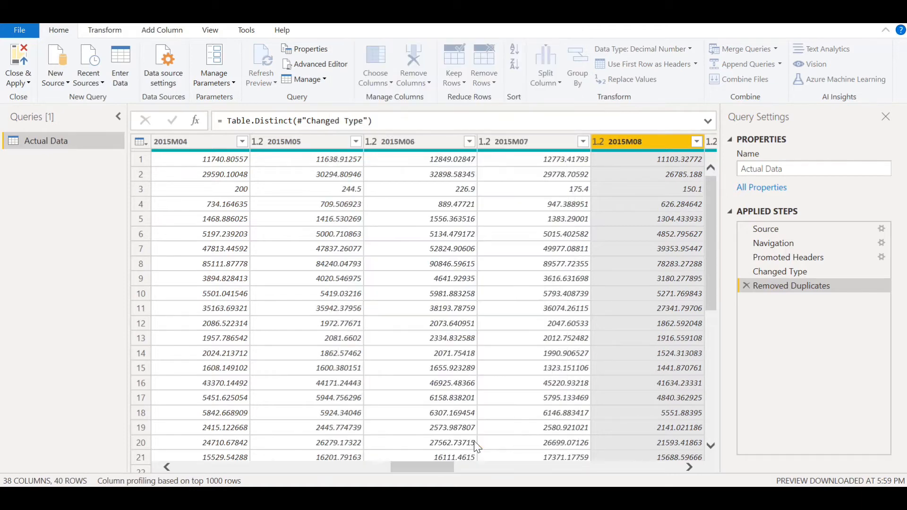
pyautogui.moveTo(434, 467); pyautogui.dragTo(112, 440)
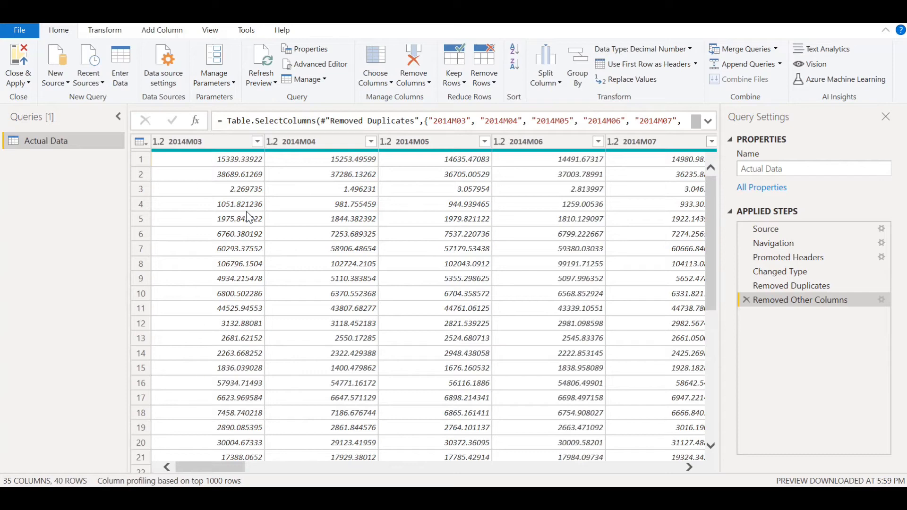
# Restore Column1, 2014M01 and 2014M02 to the set of columns to keep
pyautogui.click(391, 82)
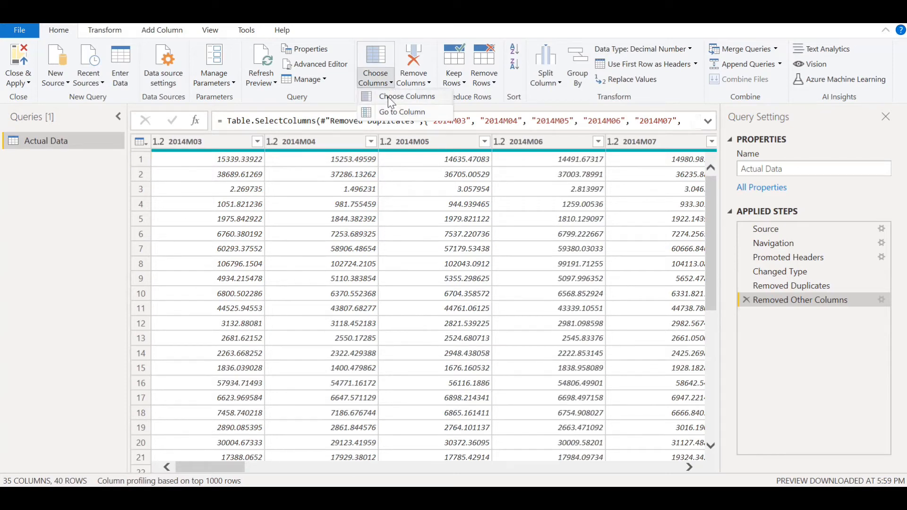
pyautogui.click(387, 101)
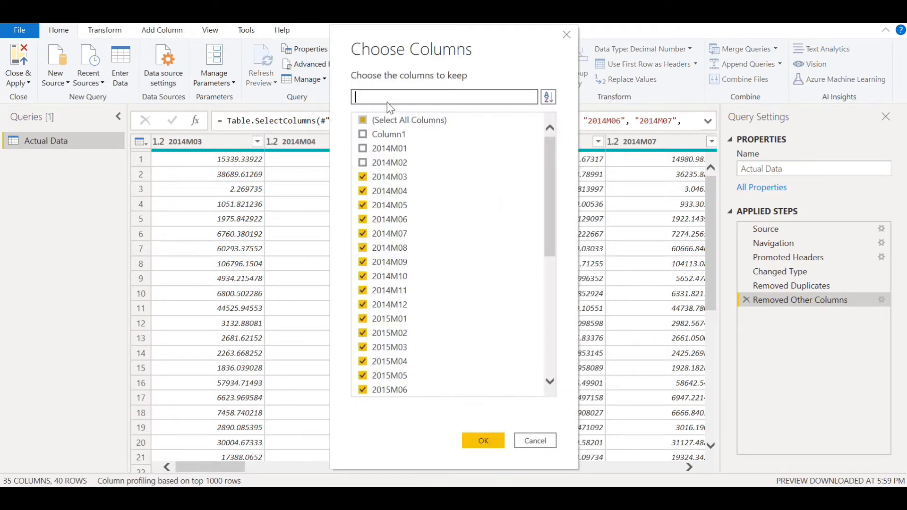
pyautogui.click(362, 134)
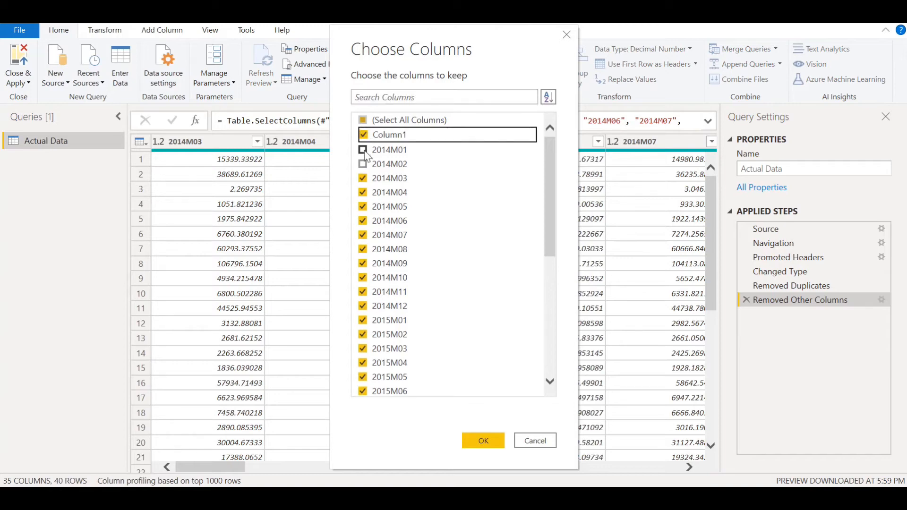
pyautogui.click(363, 149)
pyautogui.click(363, 164)
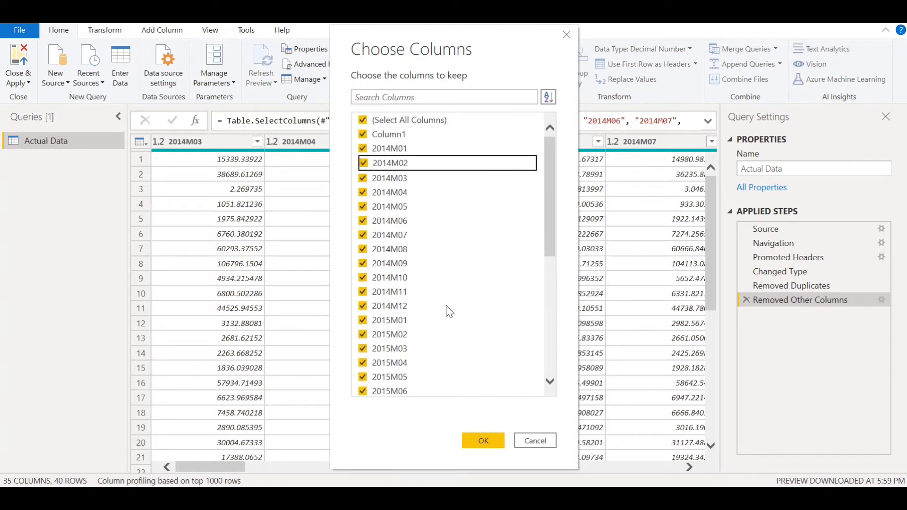
pyautogui.click(471, 437)
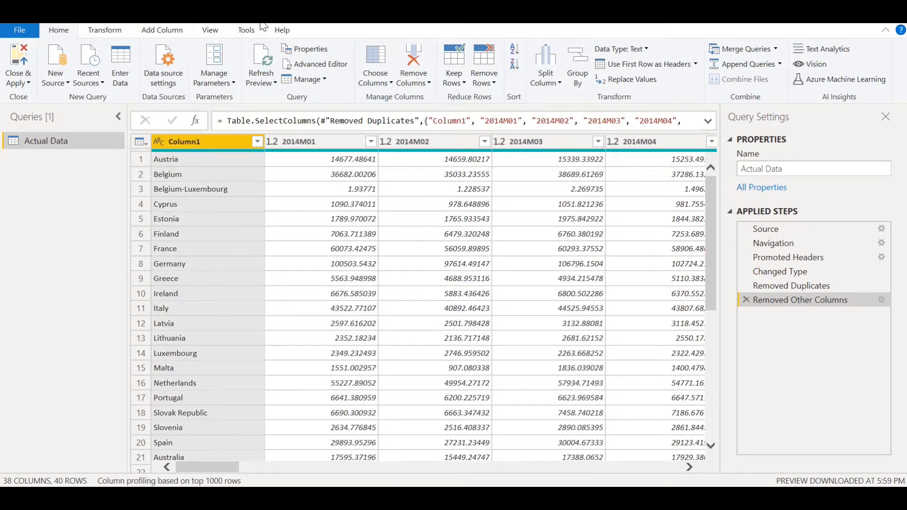
# Unpivot all columns other than Column1 and inspect cells in the Column1, Attribute and Value columns
pyautogui.click(106, 31)
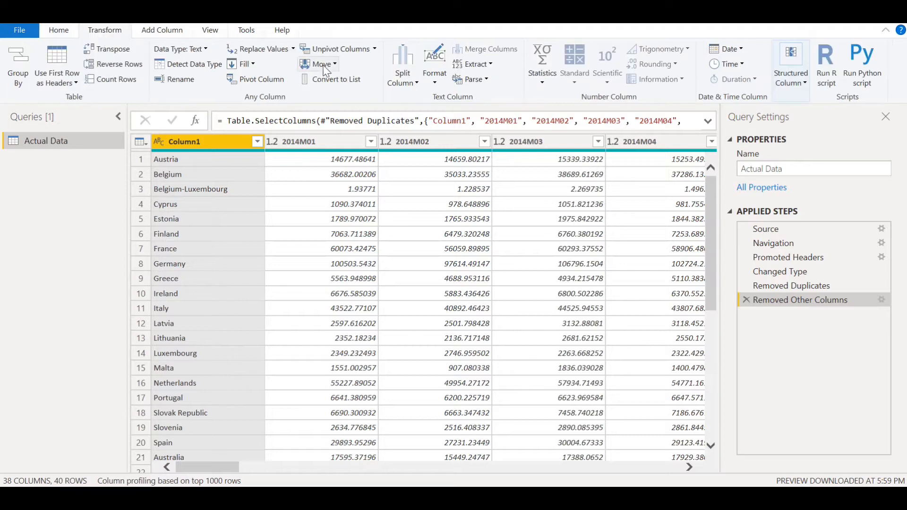
pyautogui.click(376, 50)
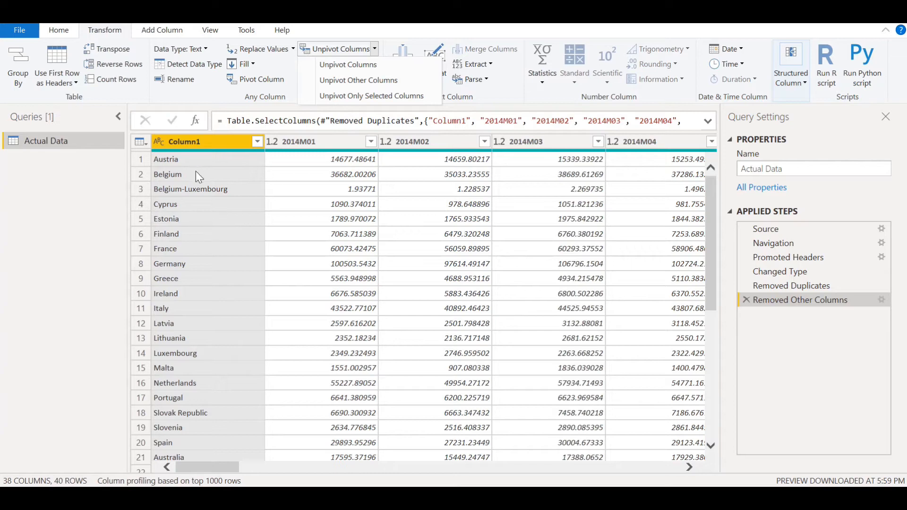
pyautogui.click(369, 80)
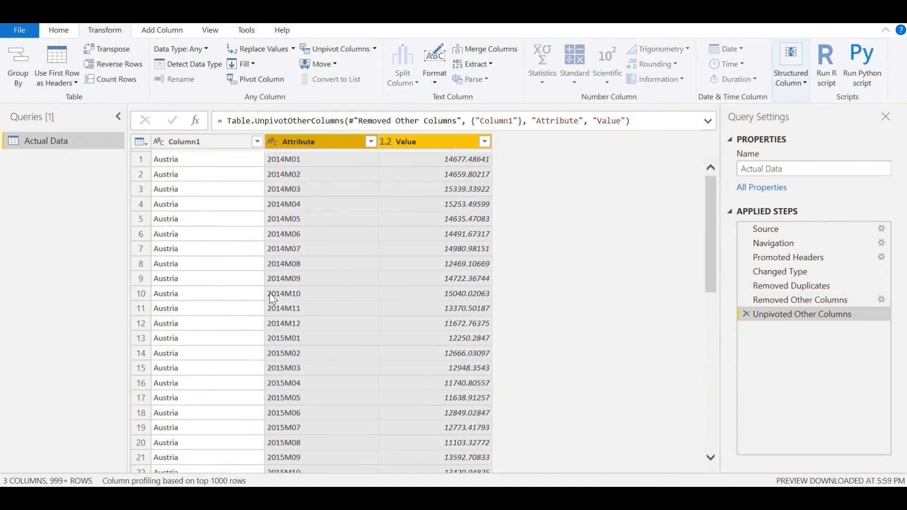
pyautogui.click(197, 189)
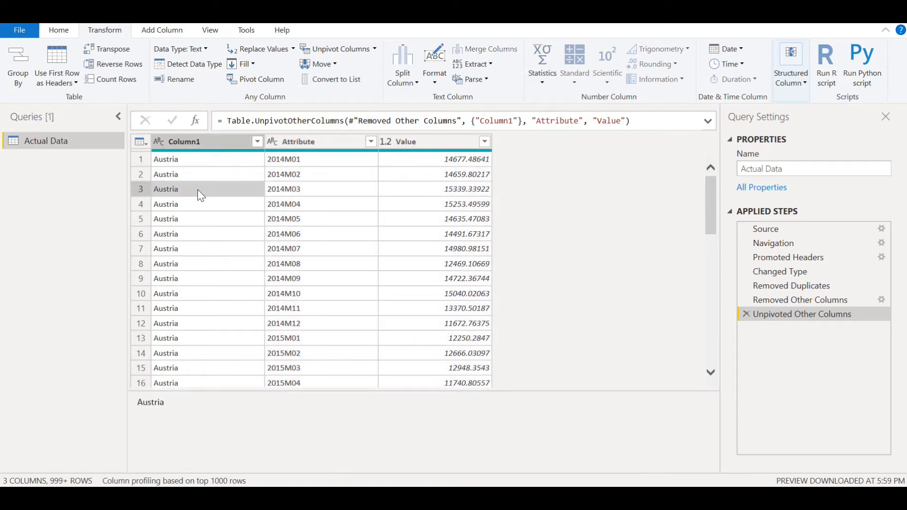
pyautogui.press('Right')
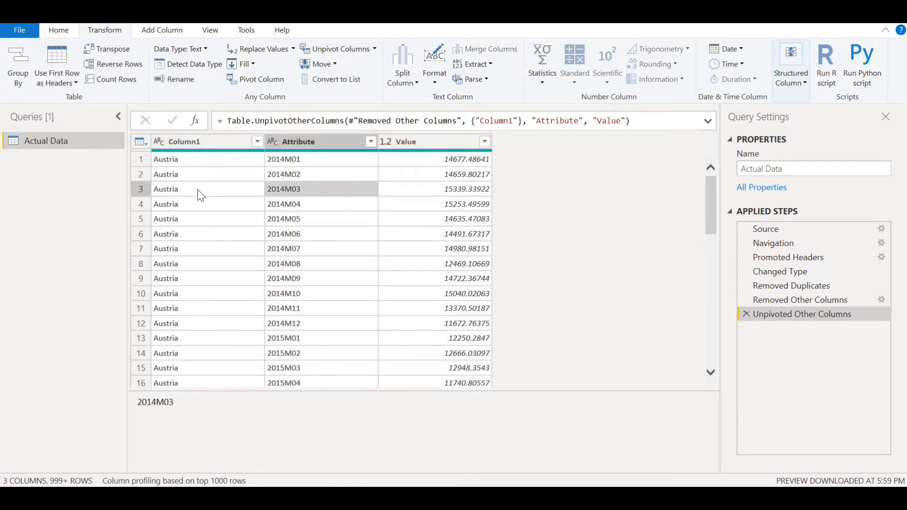
pyautogui.click(450, 204)
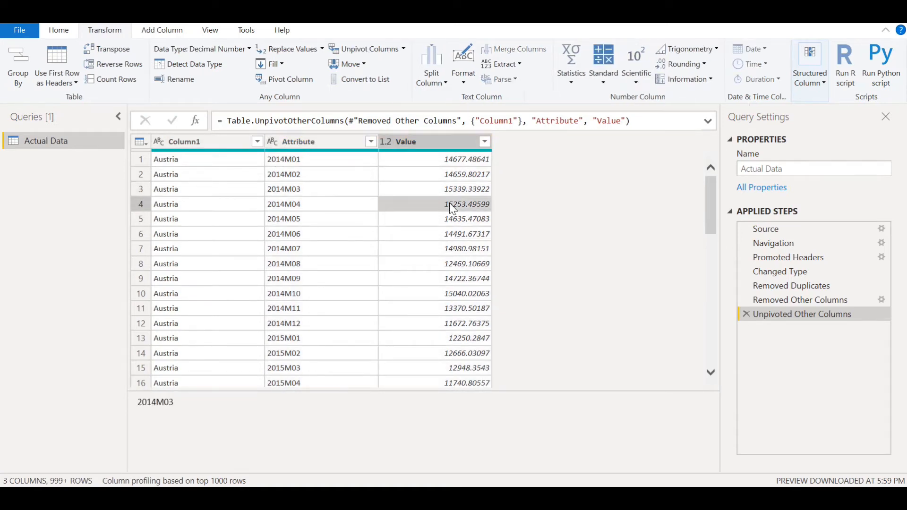
# Rename Column1 of the unpivoted table as Country
pyautogui.click(220, 143)
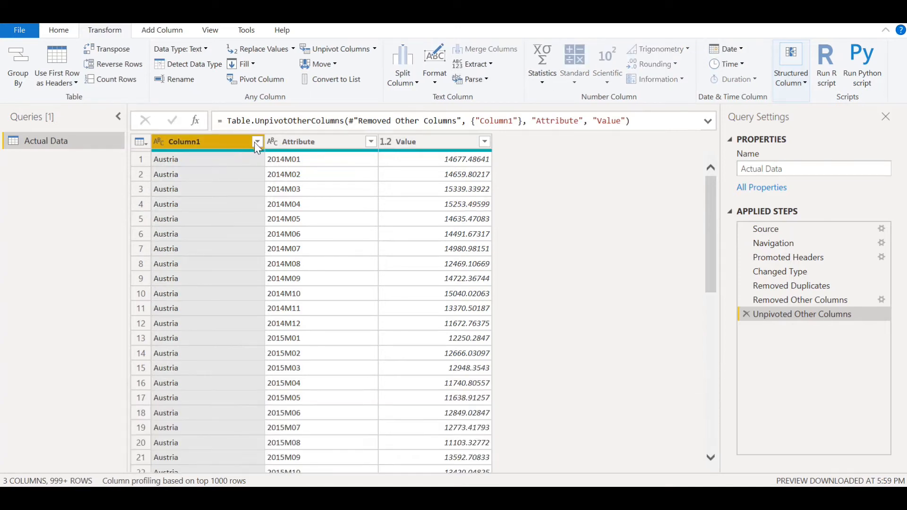
pyautogui.rightClick(221, 144)
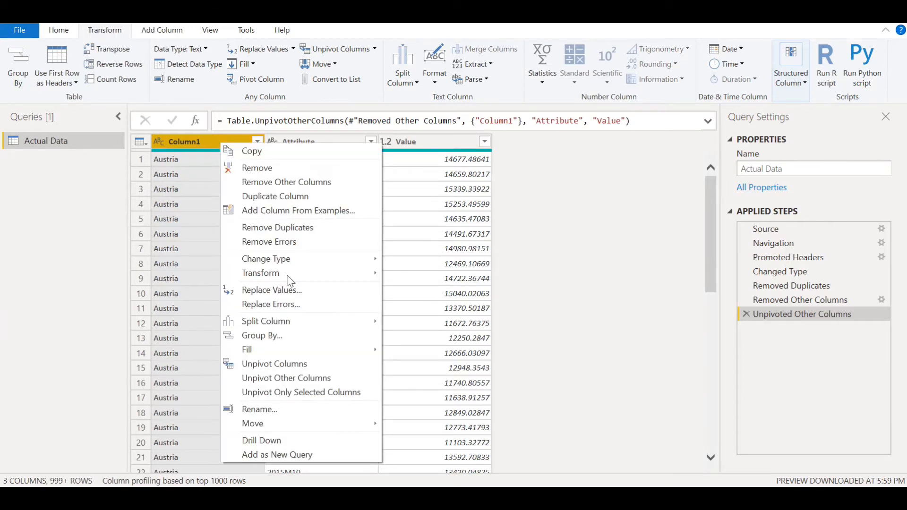
pyautogui.click(265, 411)
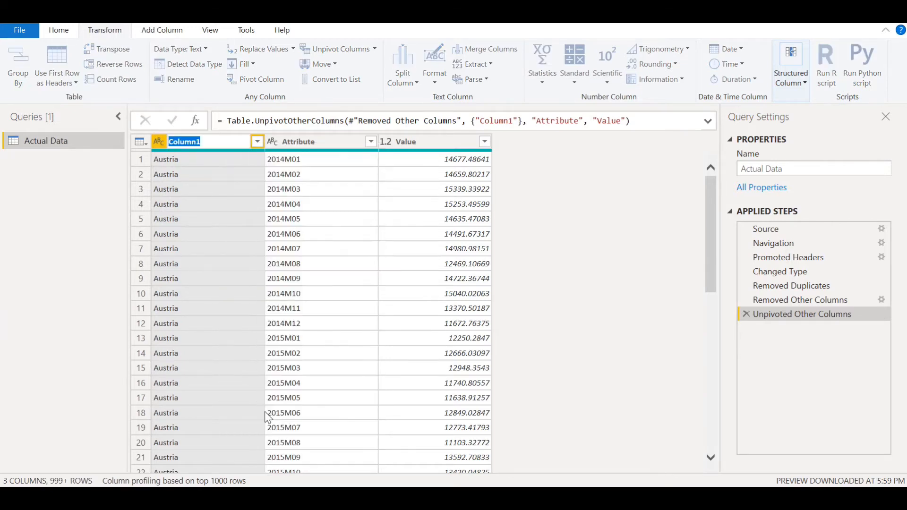
pyautogui.press('BackSpace')
pyautogui.write('Country')
pyautogui.press('Return')
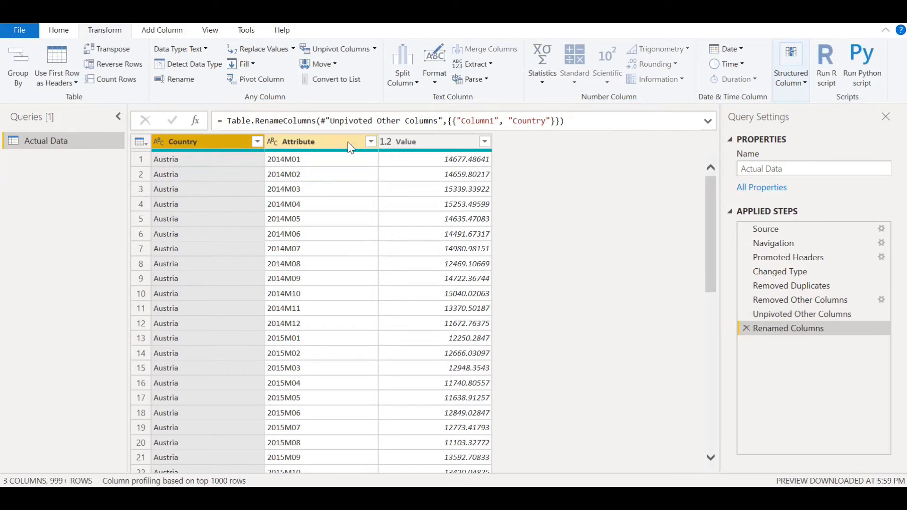
# Rename the Attribute column as Year and Month
pyautogui.rightClick(350, 147)
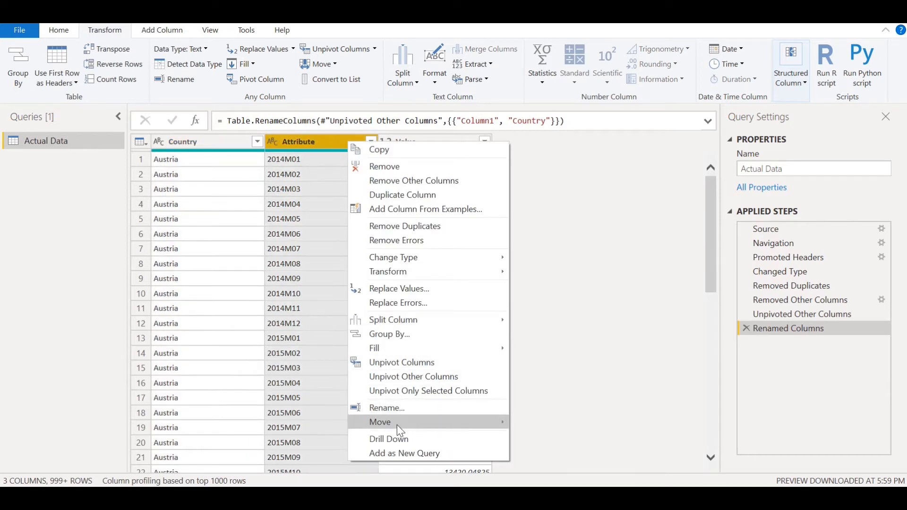
pyautogui.click(397, 409)
pyautogui.press('BackSpace')
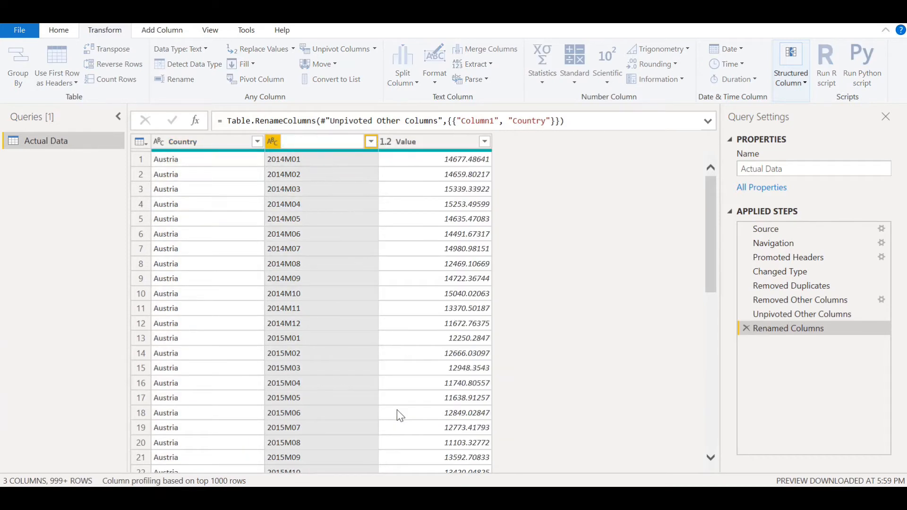
pyautogui.write('Year and Month')
pyautogui.press('Return')
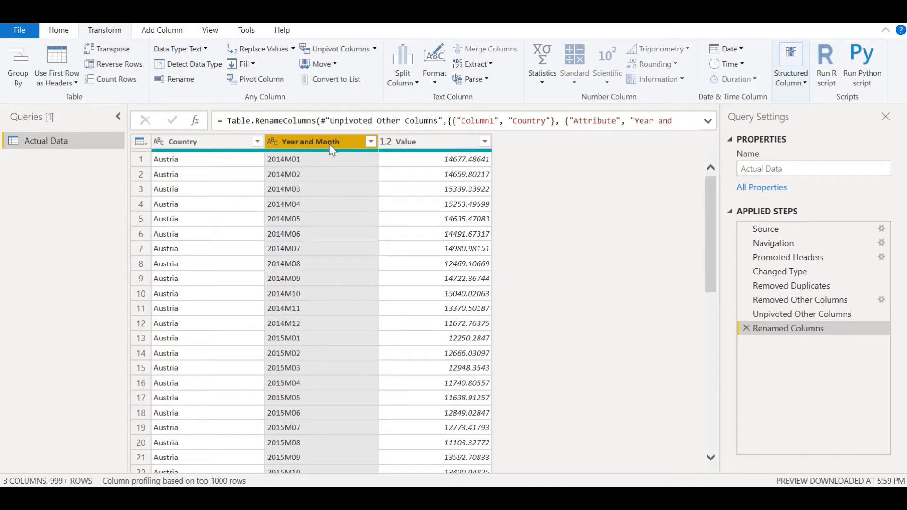
# Split the Year and Month column at each occurrence of the custom delimiter M
pyautogui.click(320, 164)
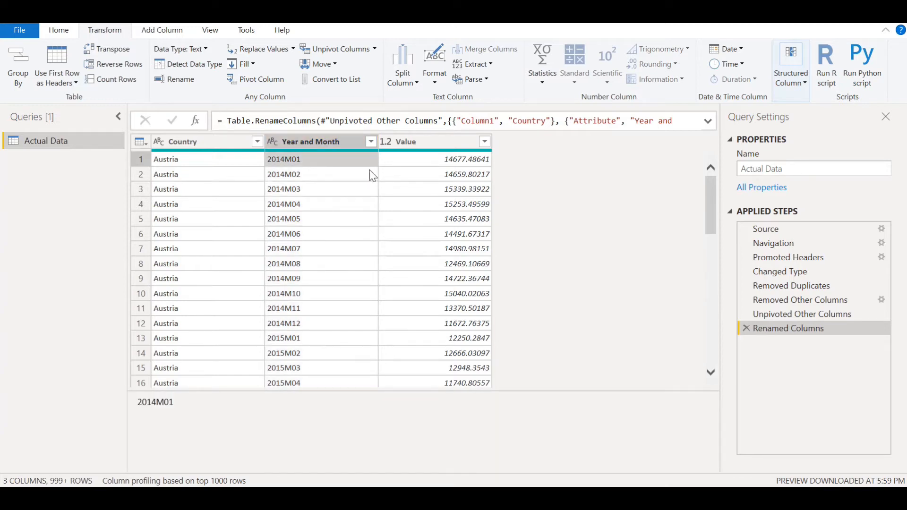
pyautogui.click(337, 144)
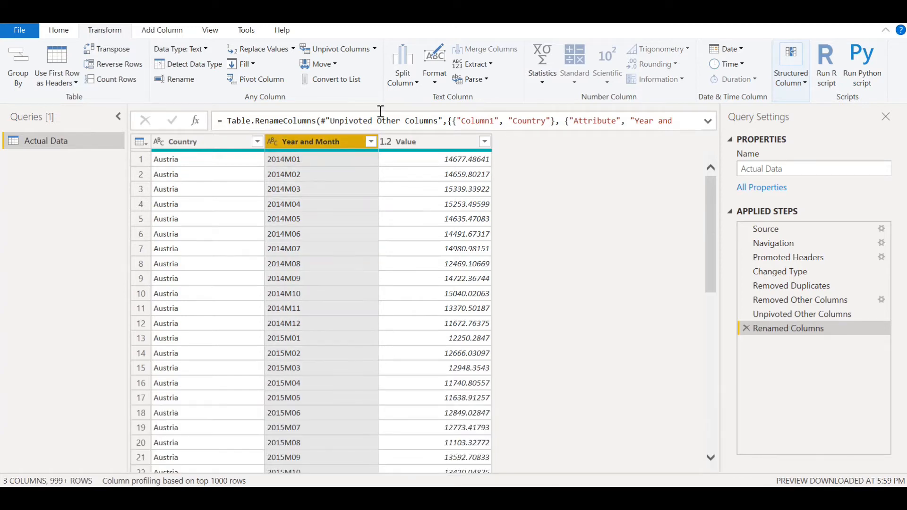
pyautogui.click(414, 82)
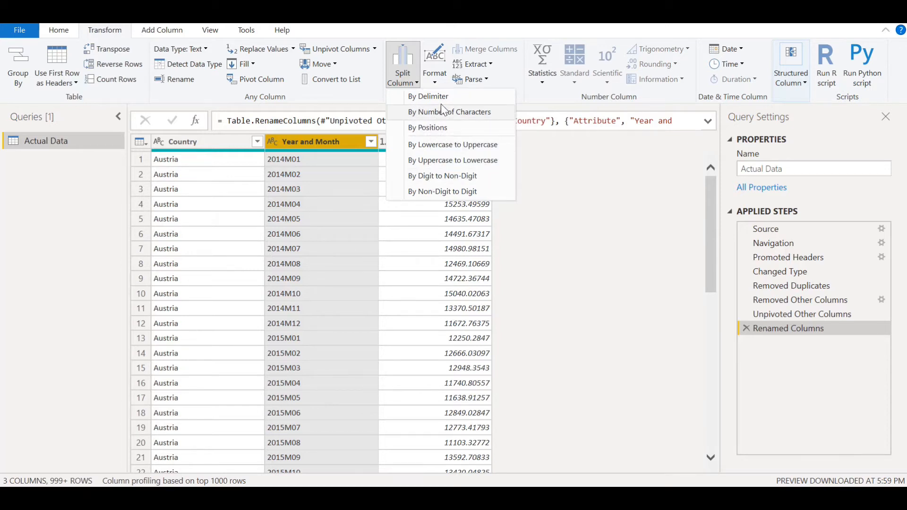
pyautogui.click(433, 97)
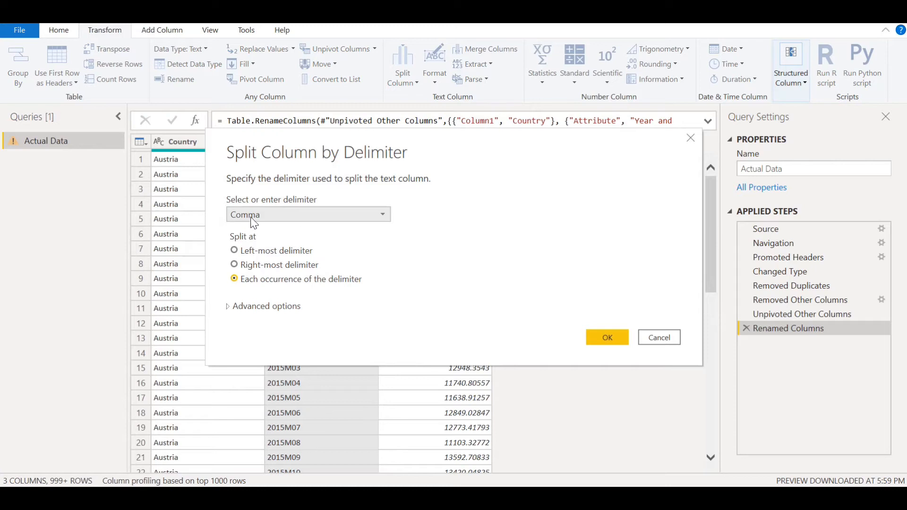
pyautogui.click(265, 219)
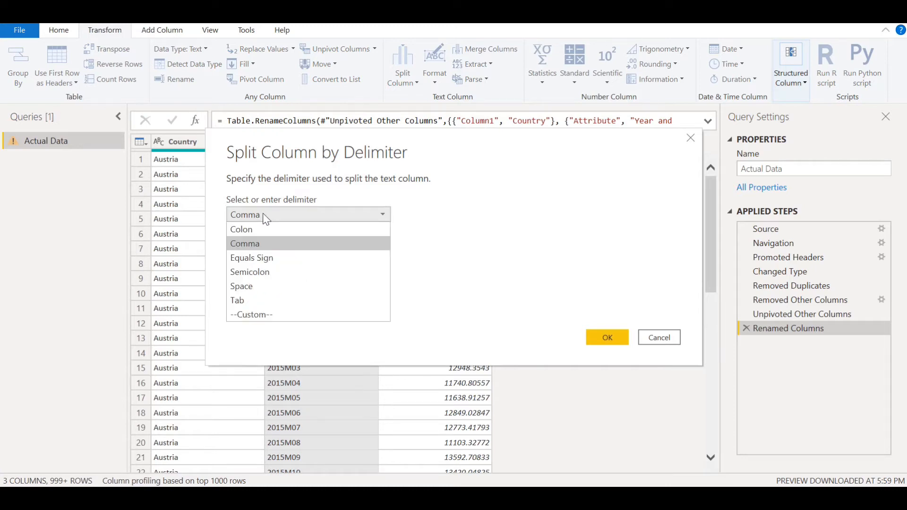
pyautogui.click(252, 313)
pyautogui.click(269, 237)
pyautogui.write('M')
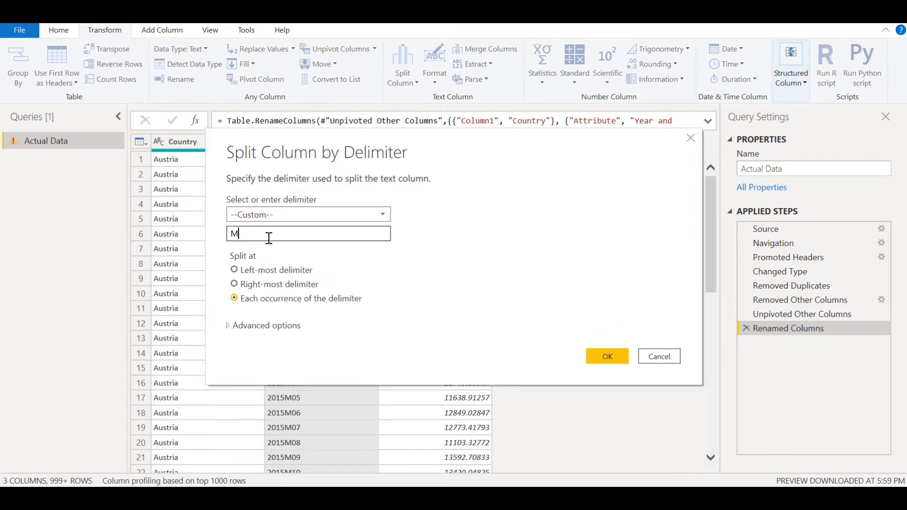
pyautogui.click(607, 358)
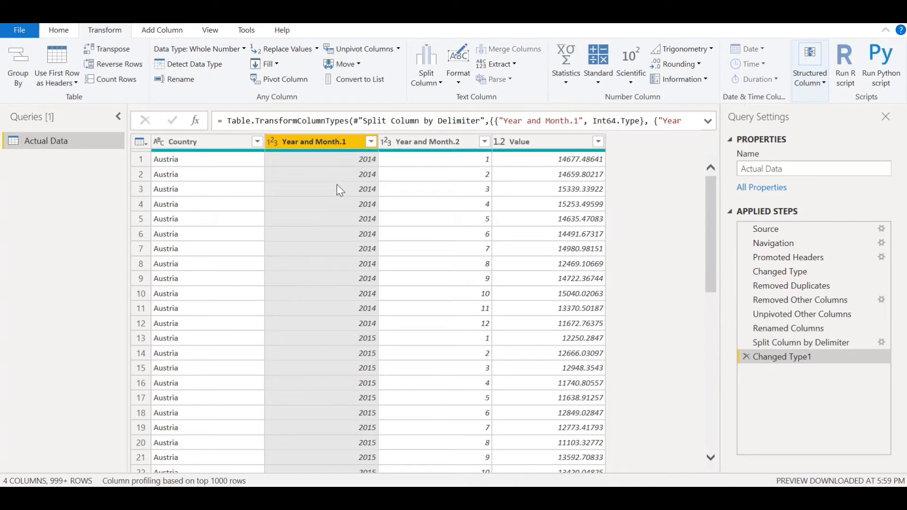
# Rename the Year and Month.1 column as Year
pyautogui.rightClick(353, 140)
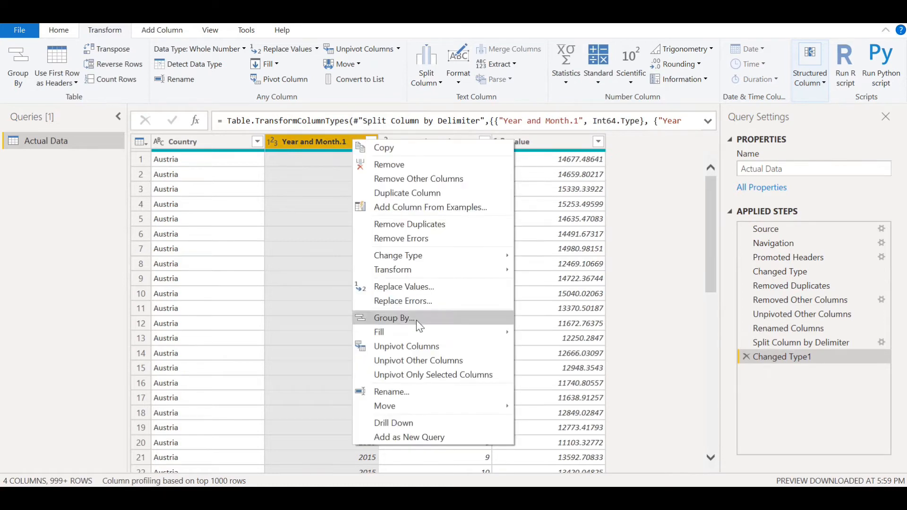
pyautogui.click(396, 395)
pyautogui.press('End')
pyautogui.press('BackSpace')
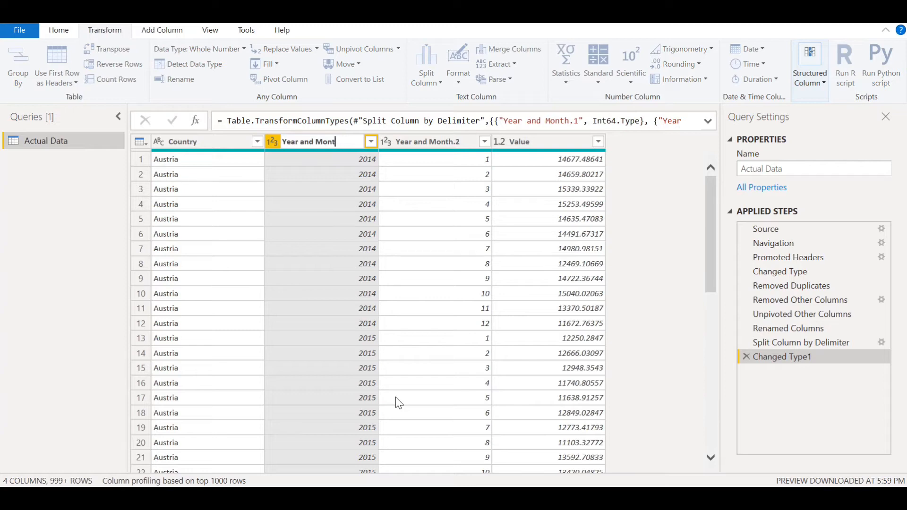
pyautogui.press('BackSpace')
pyautogui.press('BackSpace')
pyautogui.press('BackSpace')
pyautogui.press('BackSpace')
pyautogui.press('BackSpace')
pyautogui.press('BackSpace')
pyautogui.press('BackSpace')
pyautogui.press('BackSpace')
pyautogui.press('BackSpace')
pyautogui.press('Return')
# Rename the Year and Month.2 column as Month
pyautogui.rightClick(438, 144)
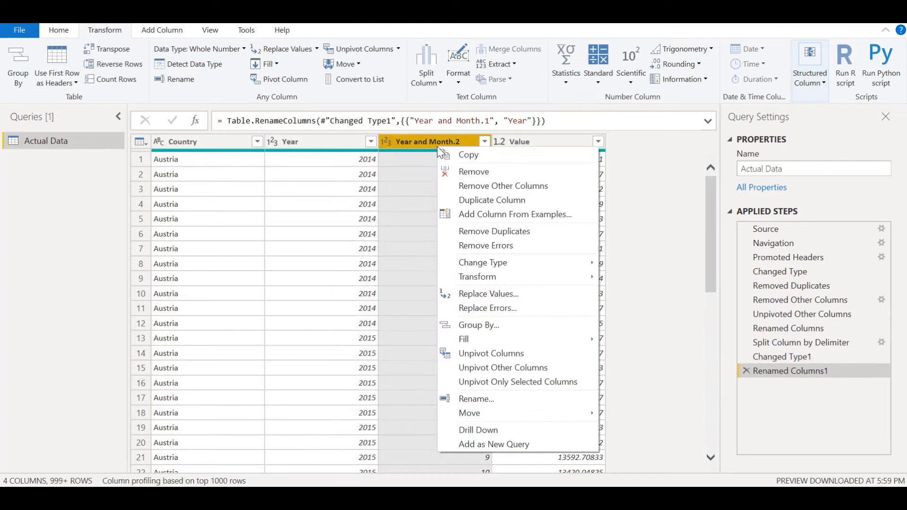
pyautogui.click(477, 404)
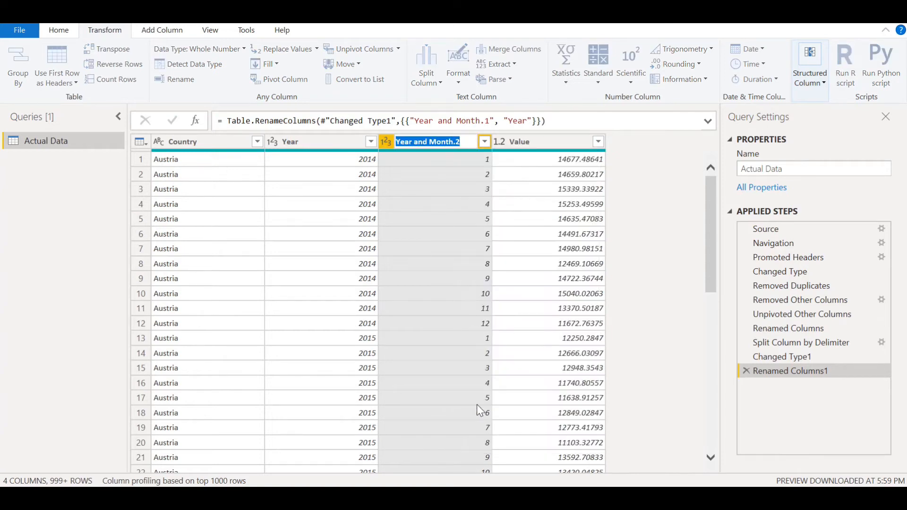
pyautogui.press('BackSpace')
pyautogui.write('Month')
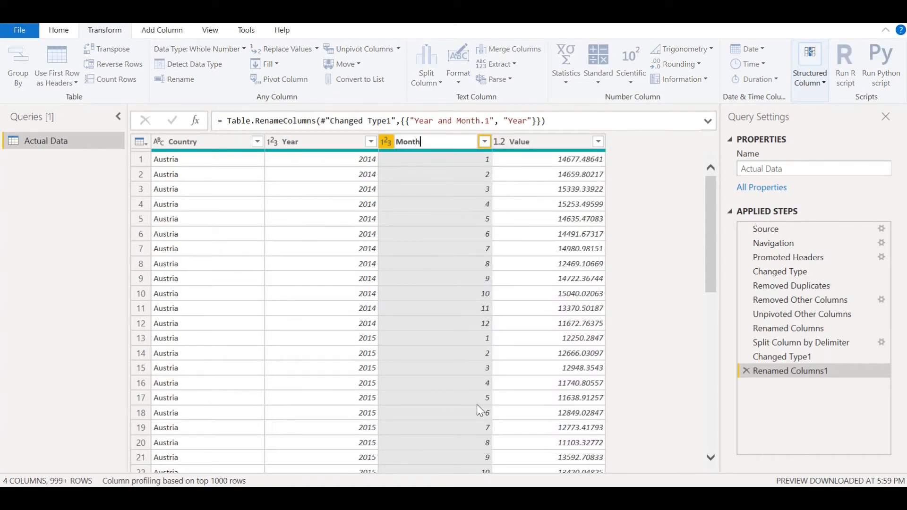
pyautogui.click(335, 189)
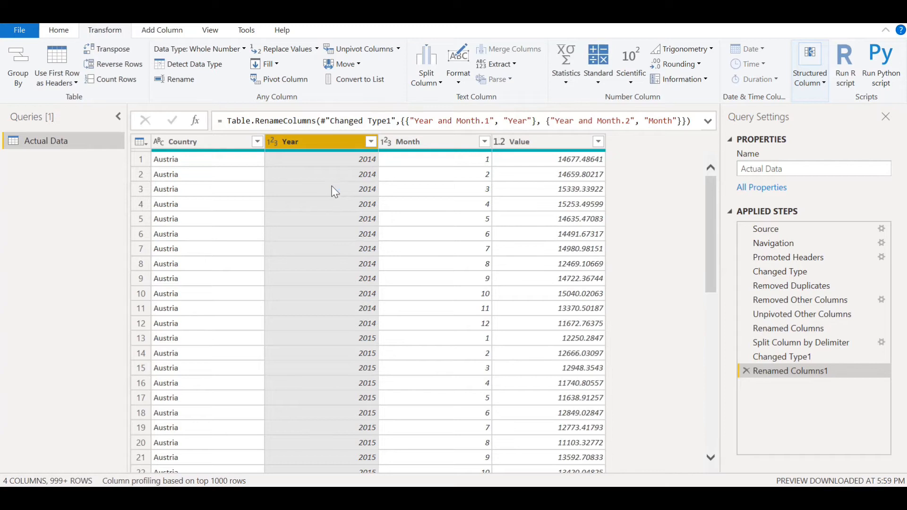
# Try replacing 2014 with 2013 in the Year column and delete that replacement from the applied steps
pyautogui.click(294, 52)
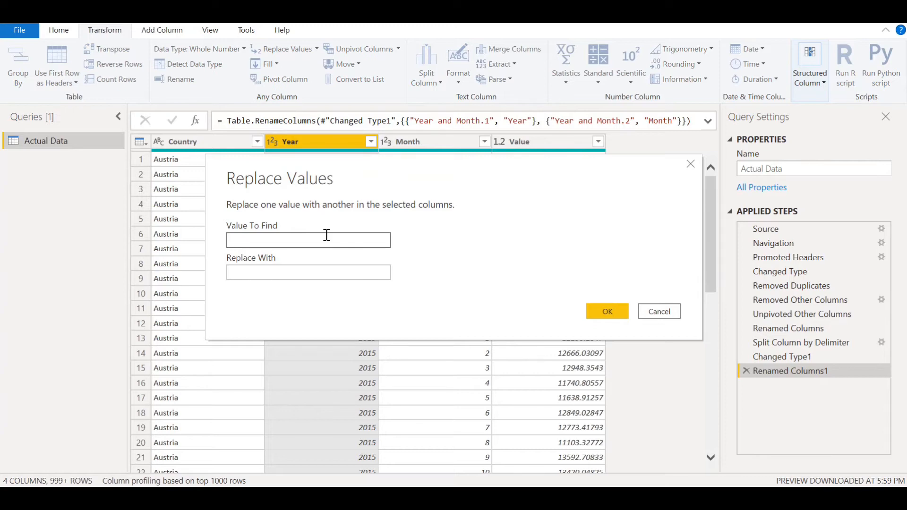
pyautogui.write('2014')
pyautogui.click(324, 272)
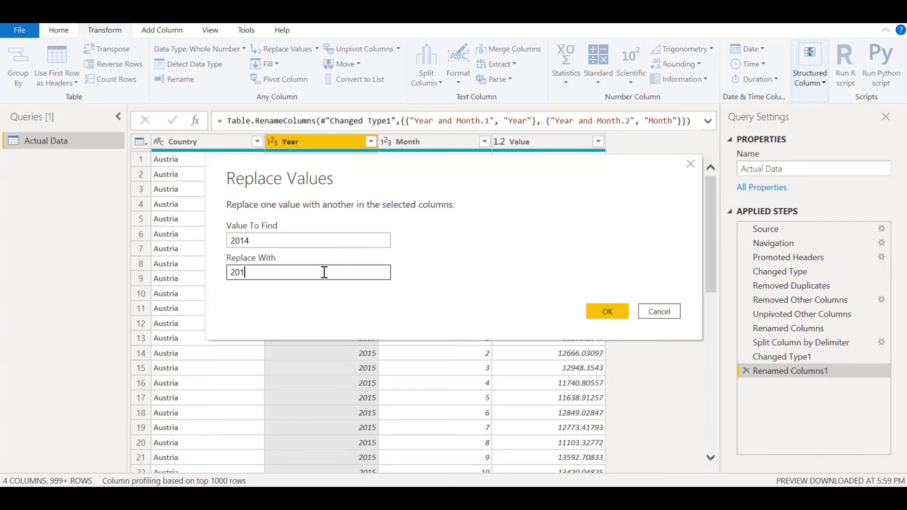
pyautogui.write('2013')
pyautogui.moveTo(361, 166); pyautogui.dragTo(585, 230)
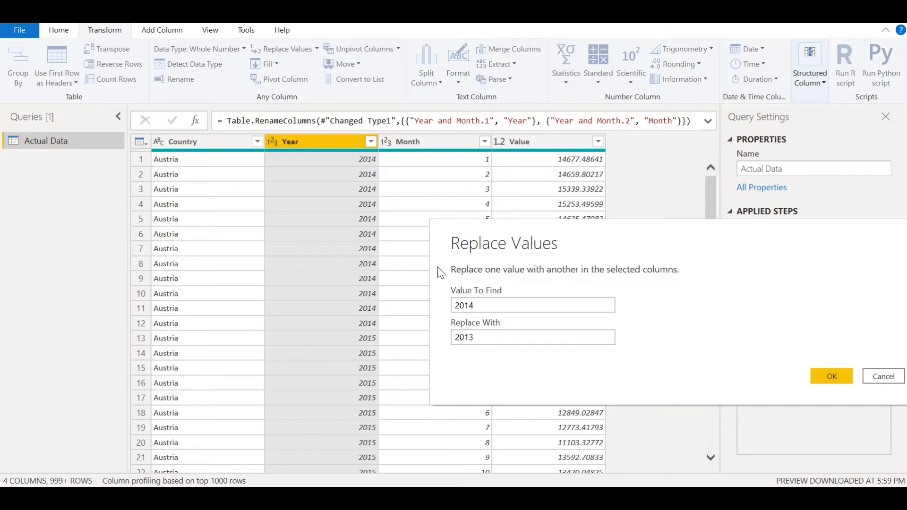
pyautogui.click(830, 375)
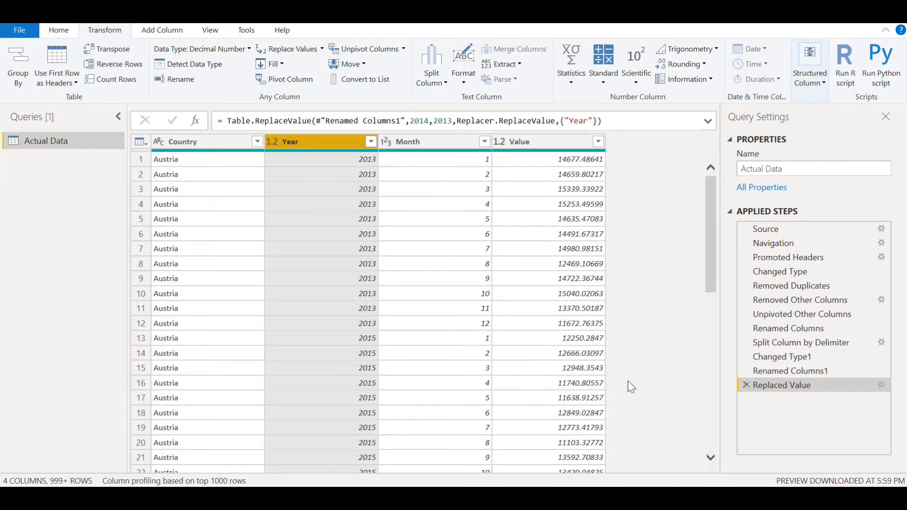
pyautogui.click(746, 386)
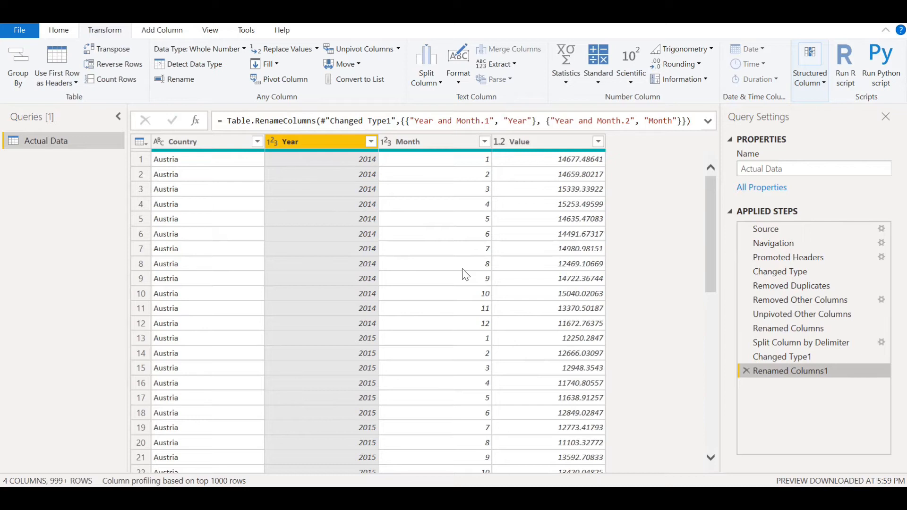
# Close the Power Query Editor and apply the query changes
pyautogui.click(65, 34)
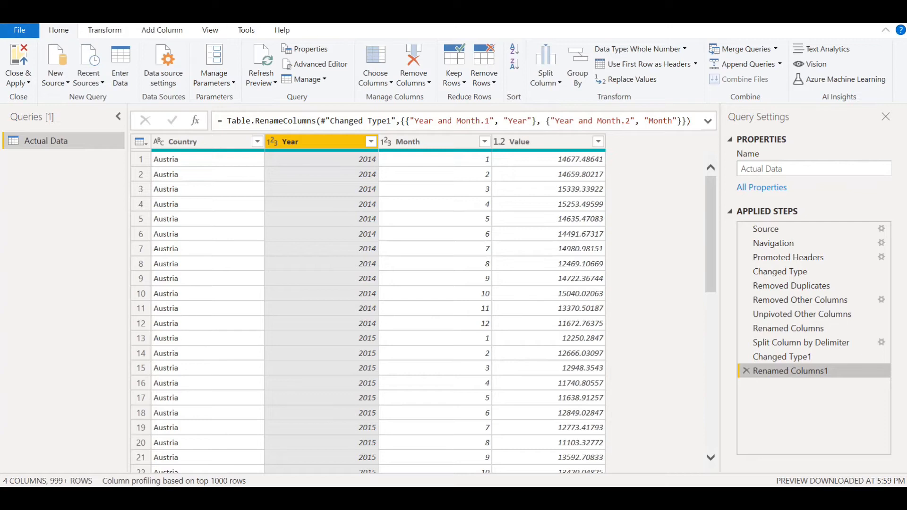
pyautogui.click(895, 23)
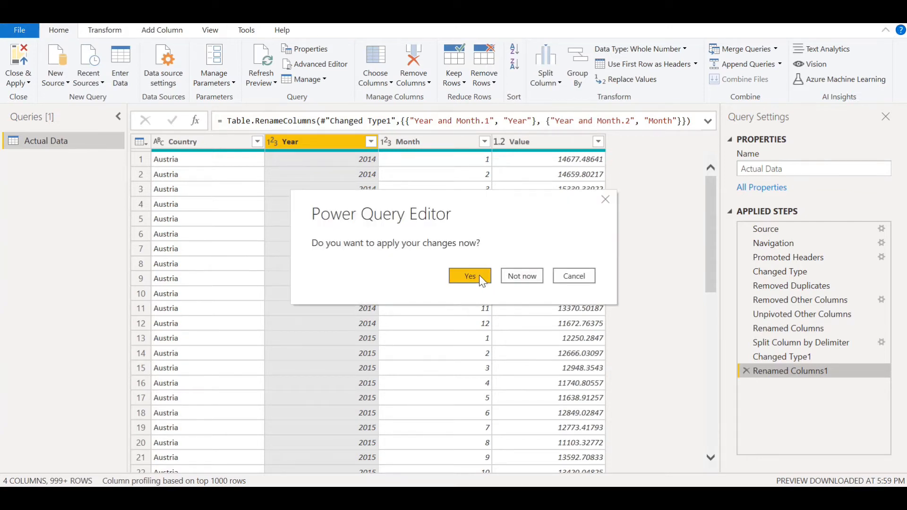
pyautogui.click(479, 275)
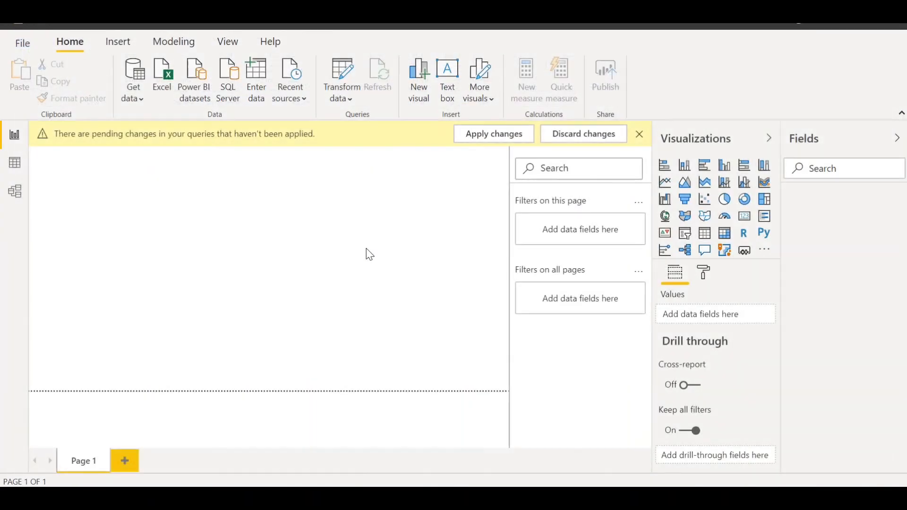
# Load the text/CSV file EMT1360-Arizona from the Append Queries folder in Downloads and select its table in the report's fields
pyautogui.click(139, 80)
pyautogui.click(567, 454)
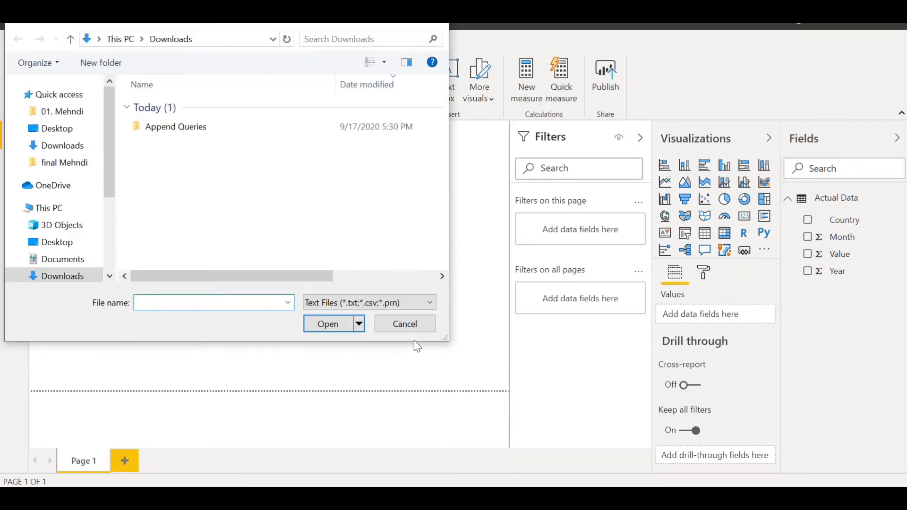
pyautogui.doubleClick(172, 136)
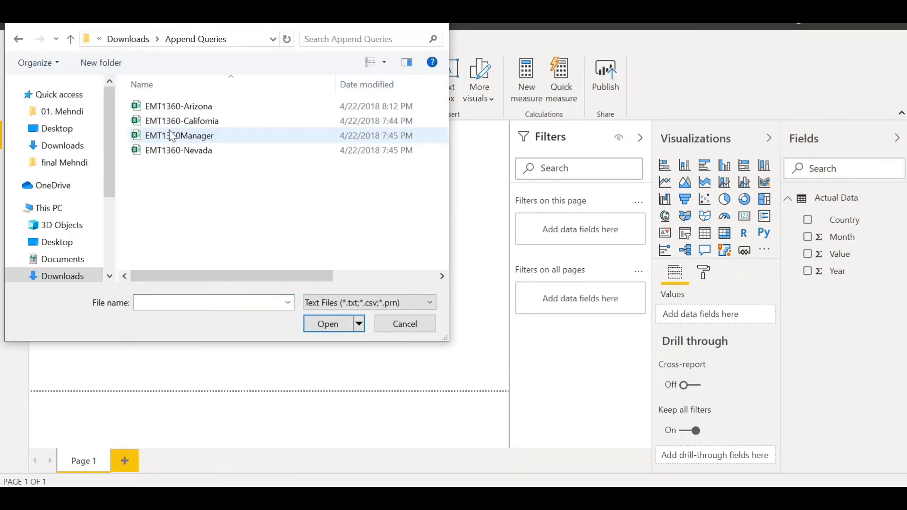
pyautogui.click(184, 112)
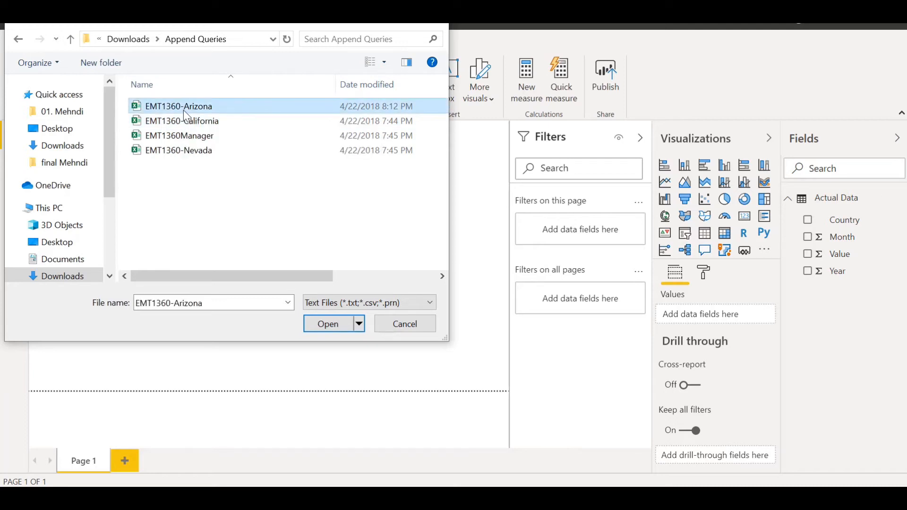
pyautogui.click(336, 323)
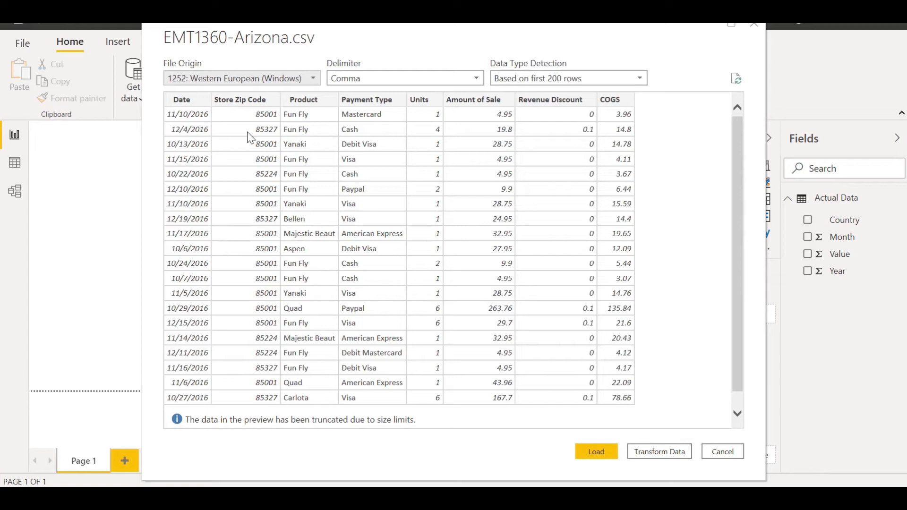
pyautogui.click(596, 453)
pyautogui.click(847, 292)
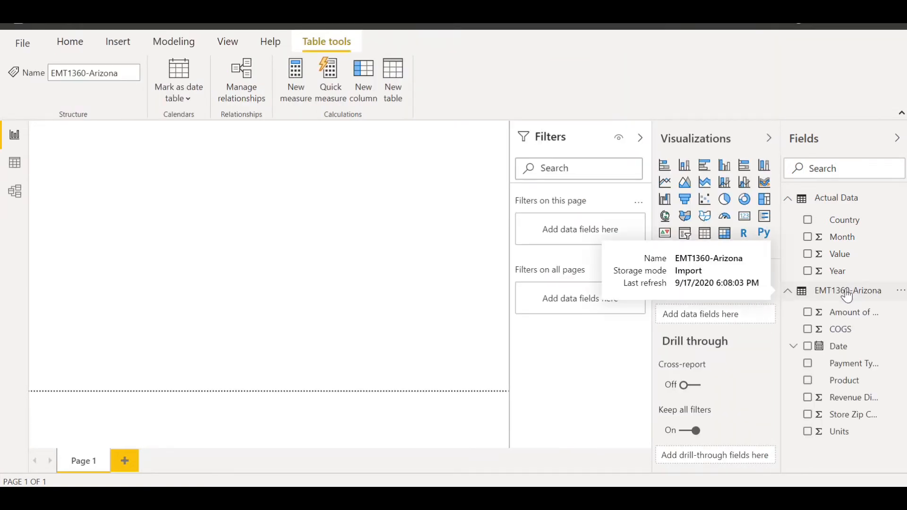
# Open the EMT1360-Arizona query in the Power Query Editor and inspect cells in its Units and Amount of Sale columns
pyautogui.click(68, 43)
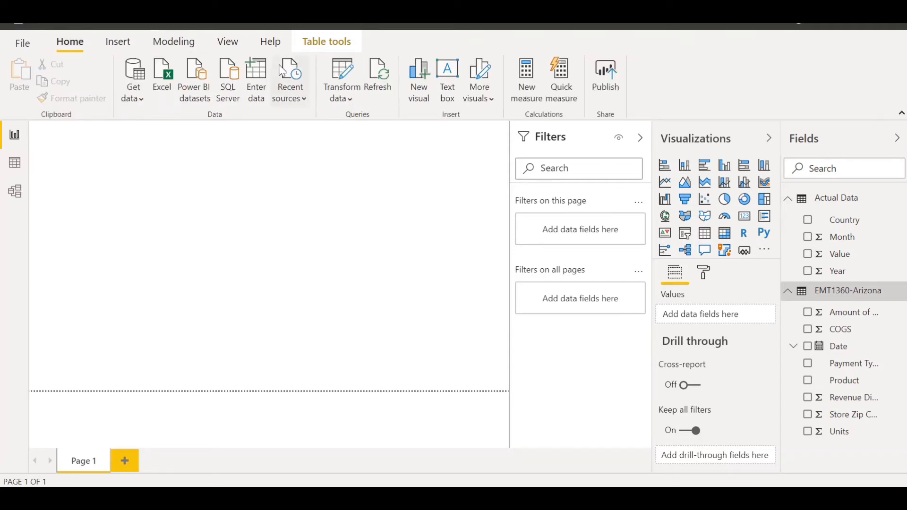
pyautogui.click(344, 73)
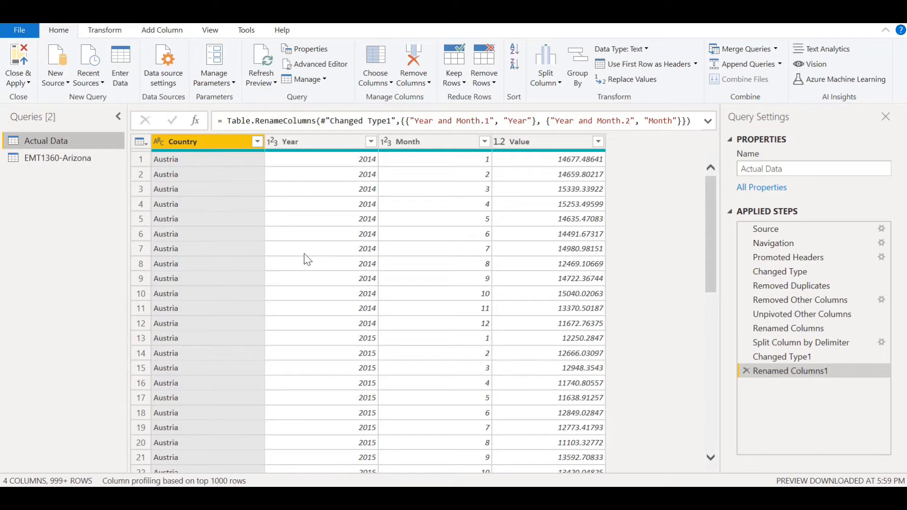
pyautogui.click(55, 152)
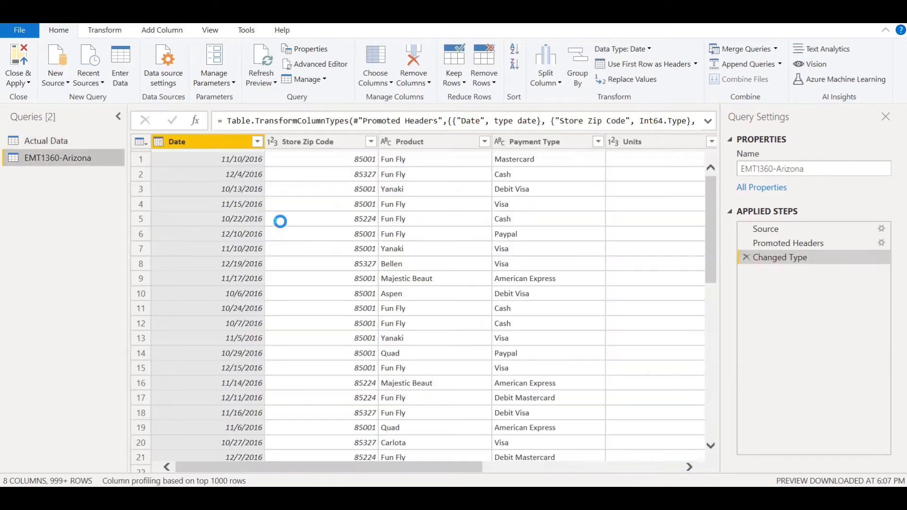
pyautogui.click(628, 192)
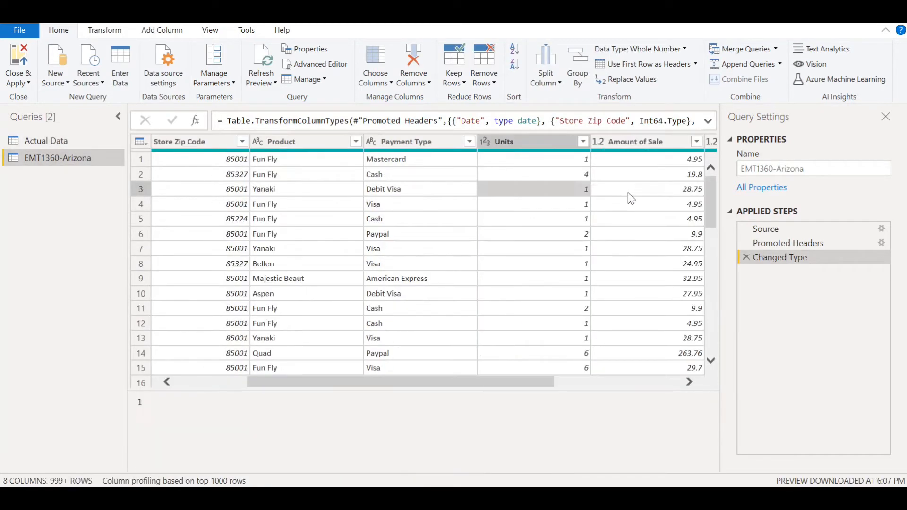
pyautogui.click(628, 192)
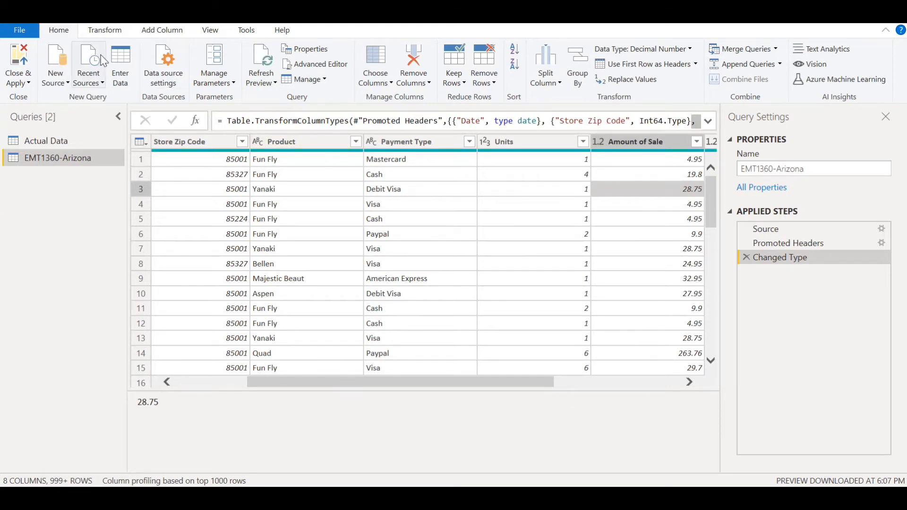
# Start a custom column in the EMT1360-Arizona query and name it "Sales per unit"
pyautogui.click(154, 32)
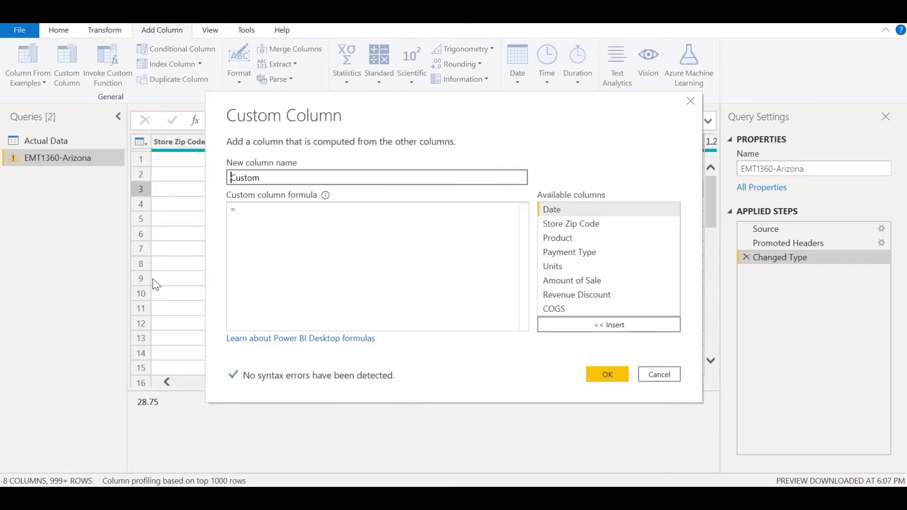
pyautogui.press('Right')
pyautogui.press('BackSpace')
pyautogui.press('BackSpace')
pyautogui.press('BackSpace')
pyautogui.press('BackSpace')
pyautogui.press('BackSpace')
pyautogui.press('BackSpace')
pyautogui.write('Sales per unit')
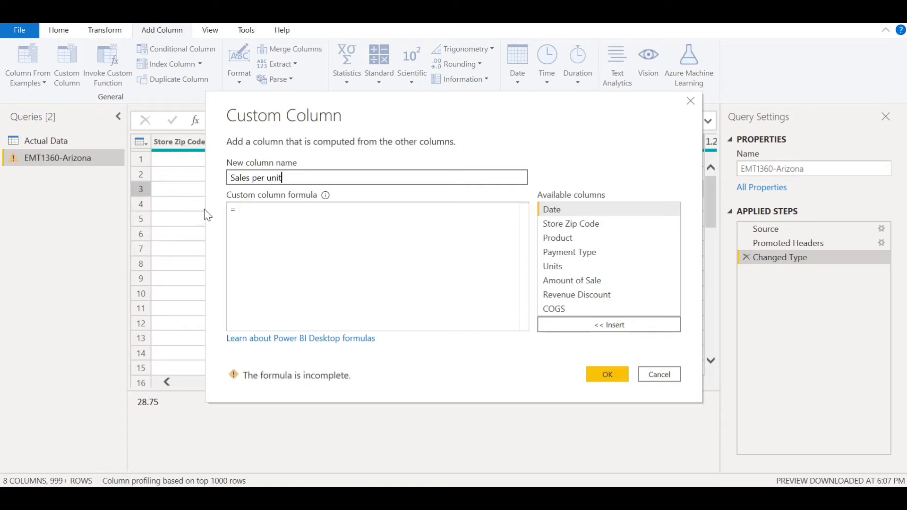
# Define the Sales per unit formula as [Amount of Sale]/[Units] and create the column
pyautogui.click(271, 211)
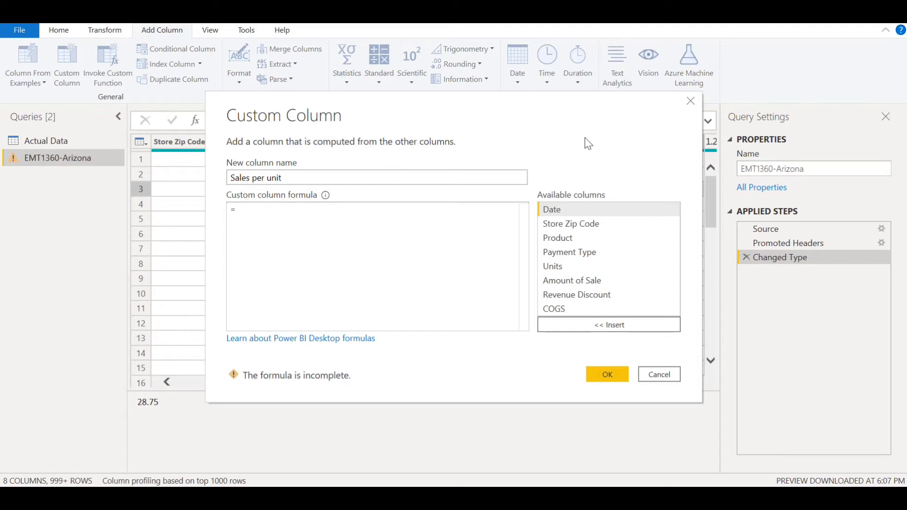
pyautogui.click(570, 285)
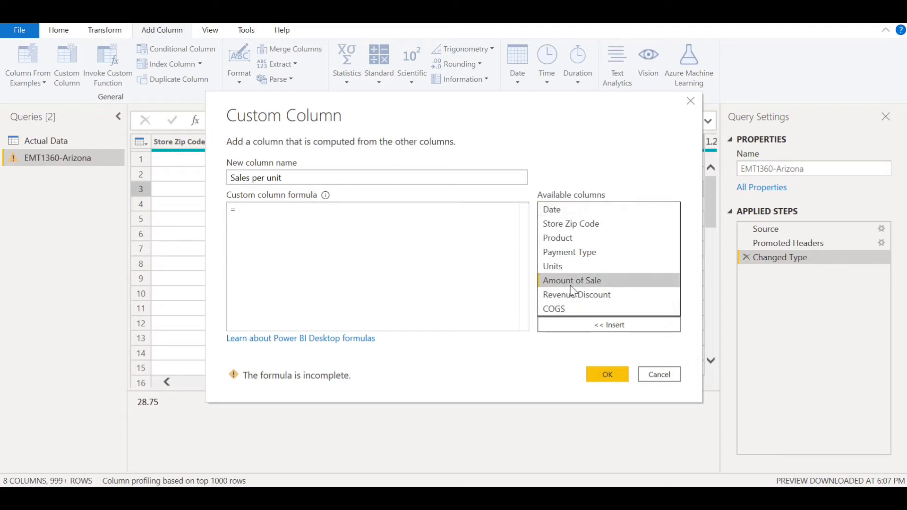
pyautogui.doubleClick(571, 281)
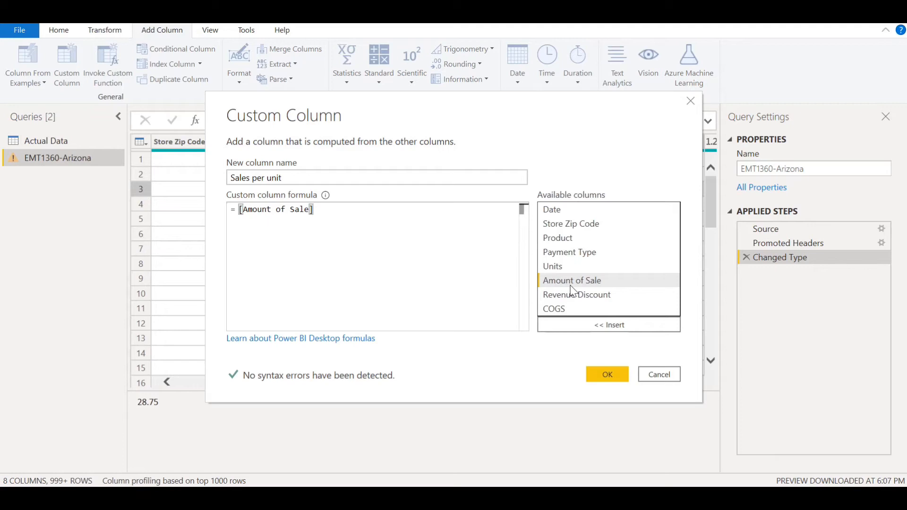
pyautogui.write('/')
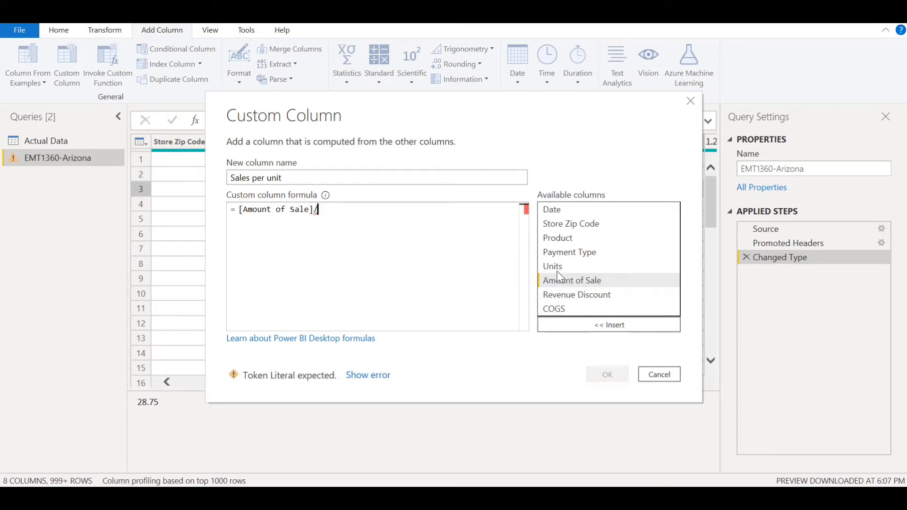
pyautogui.doubleClick(557, 268)
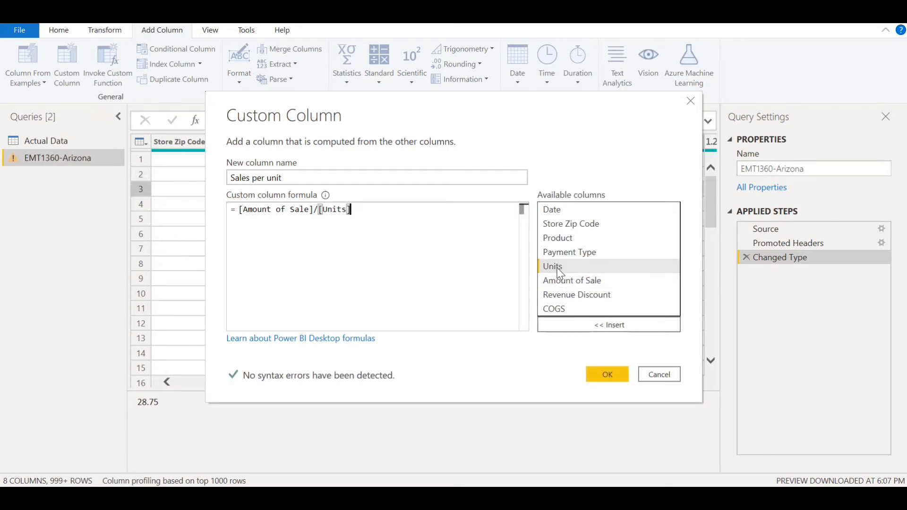
pyautogui.click(616, 372)
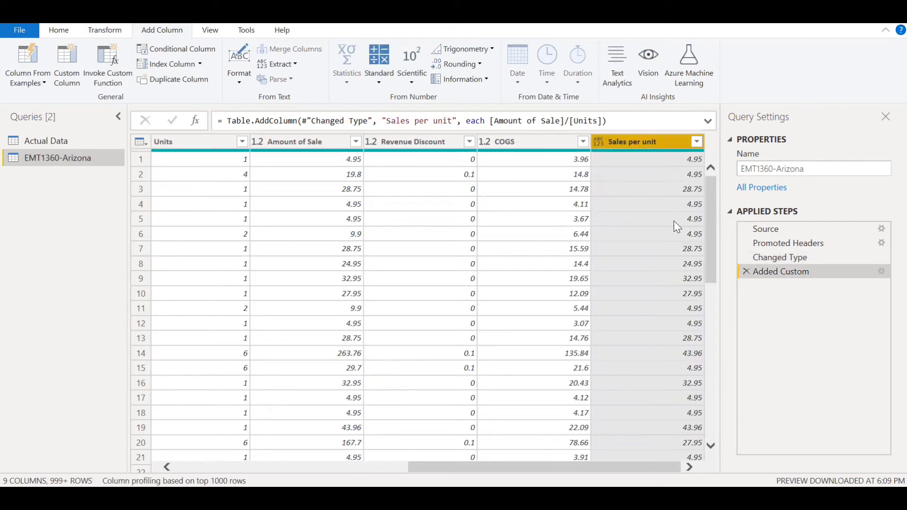
# Look through the rows of the new Sales per unit column to check the calculated values
pyautogui.click(674, 220)
pyautogui.press('Down')
pyautogui.press('Down')
pyautogui.press('Down')
pyautogui.press('Down')
pyautogui.press('Down')
pyautogui.press('Down')
pyautogui.press('Down')
pyautogui.press('Down')
pyautogui.press('Down')
pyautogui.press('Down')
pyautogui.press('Down')
pyautogui.press('Down')
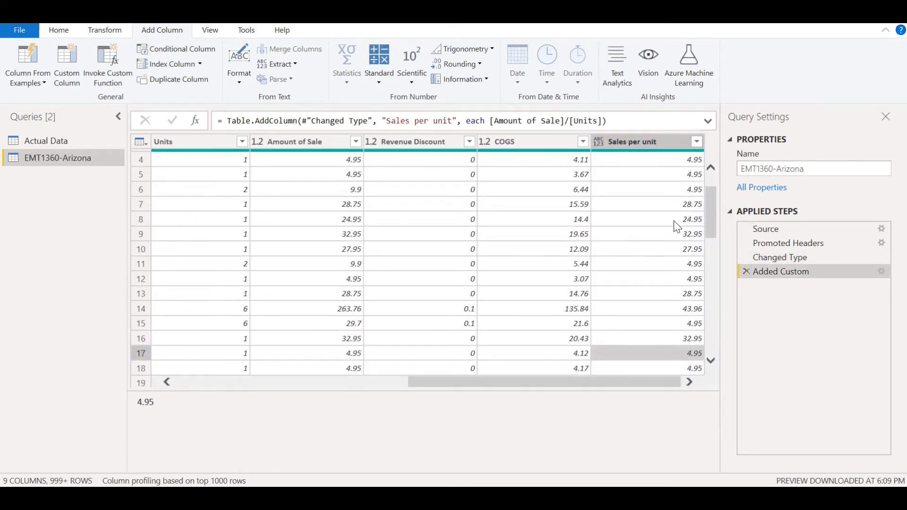
pyautogui.press('Down')
pyautogui.press('Down')
pyautogui.press('Down')
pyautogui.press('Down')
pyautogui.press('Down')
pyautogui.press('Down')
pyautogui.press('Down')
pyautogui.press('Down')
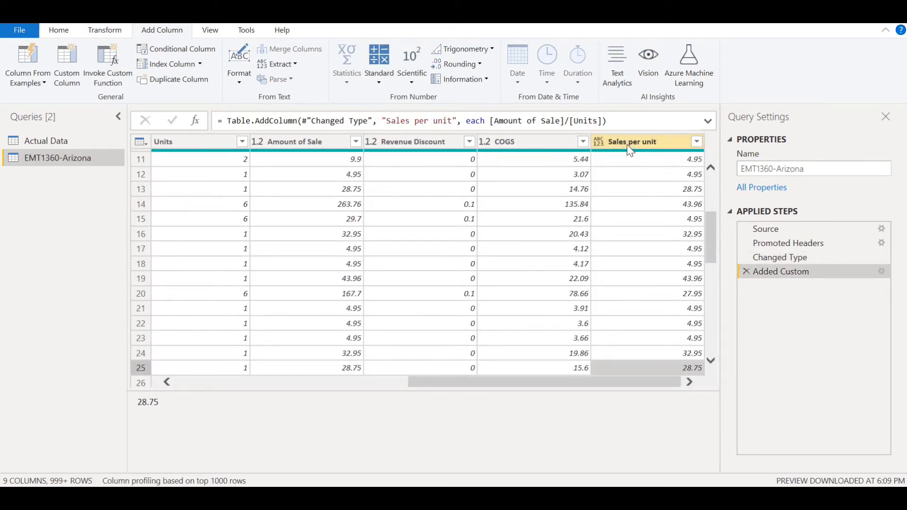
# Set the data type of the Sales per unit column to Decimal Number
pyautogui.click(597, 141)
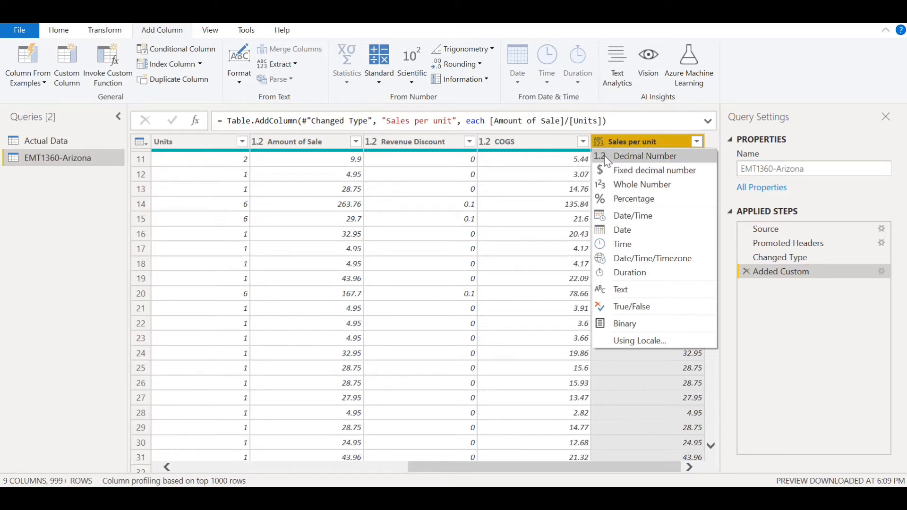
pyautogui.click(605, 156)
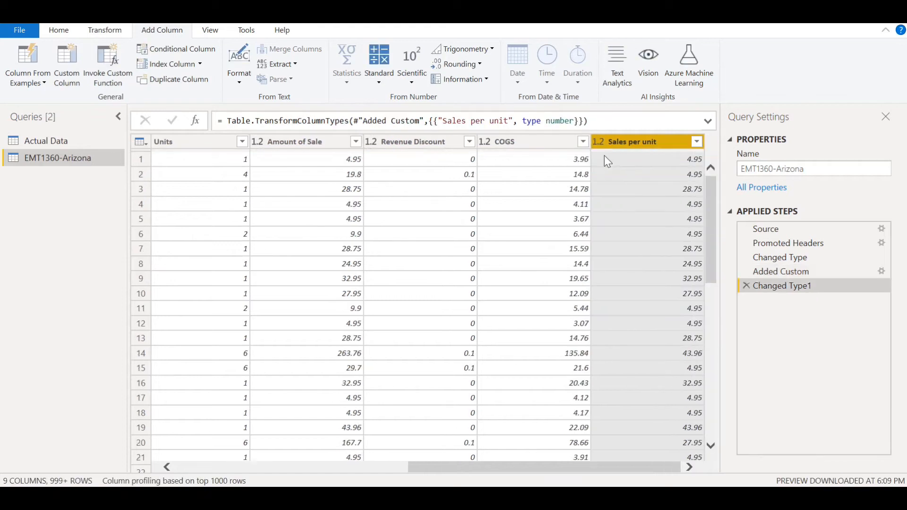
# Review the Sales per unit values after the type change and view the Extract options for adding columns
pyautogui.click(625, 161)
pyautogui.press('Down')
pyautogui.press('Down')
pyautogui.press('Down')
pyautogui.press('Down')
pyautogui.press('Down')
pyautogui.press('Down')
pyautogui.press('Down')
pyautogui.press('Down')
pyautogui.press('Down')
pyautogui.press('Down')
pyautogui.press('Down')
pyautogui.press('Down')
pyautogui.press('Down')
pyautogui.press('Down')
pyautogui.press('Down')
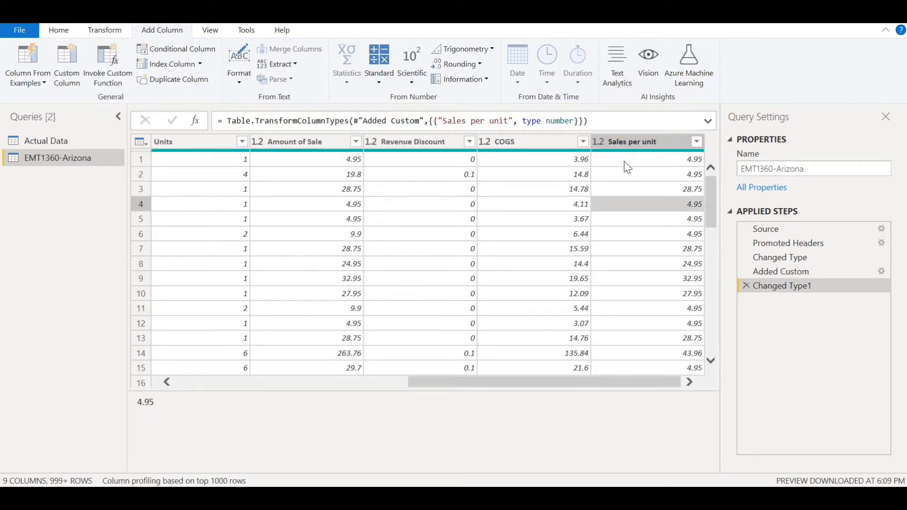
pyautogui.press('Down')
pyautogui.press('Down')
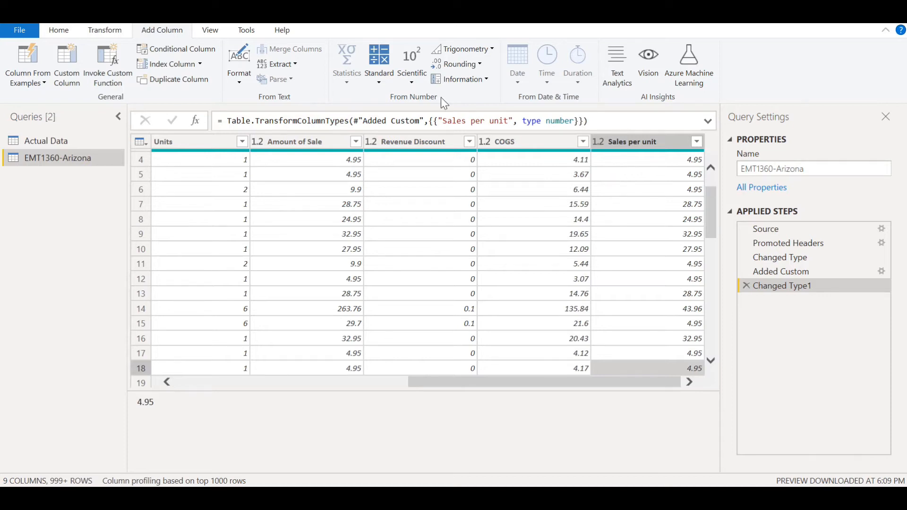
pyautogui.click(295, 64)
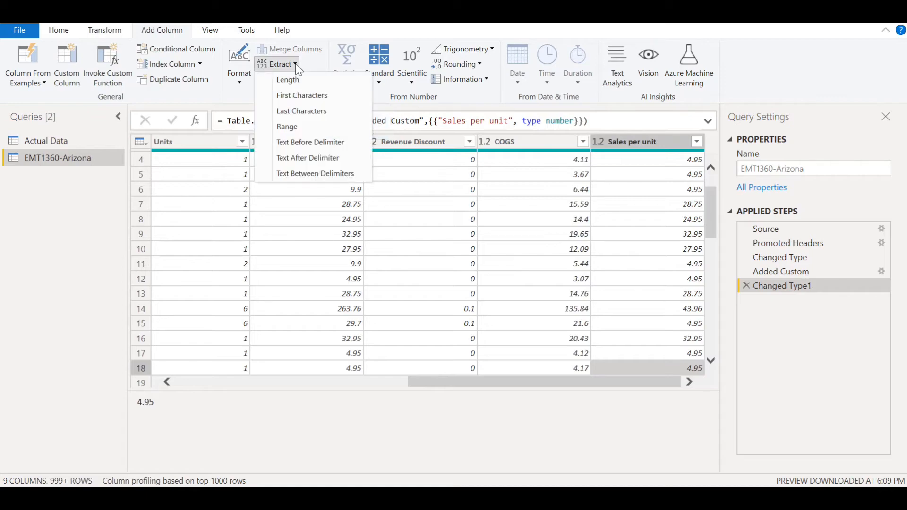
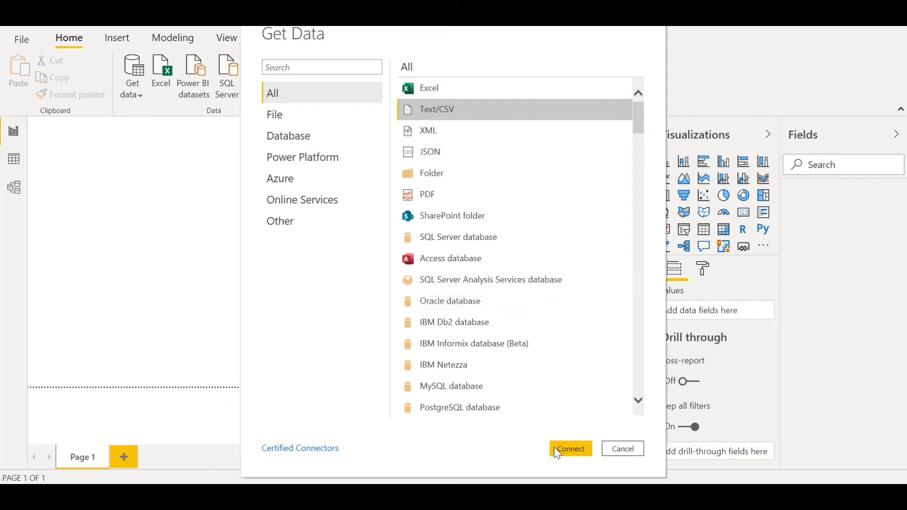
# Connect to the text/CSV file EMT1360-Arizona in the Append Queries folder and open it for transformation in the Power Query Editor
pyautogui.click(558, 450)
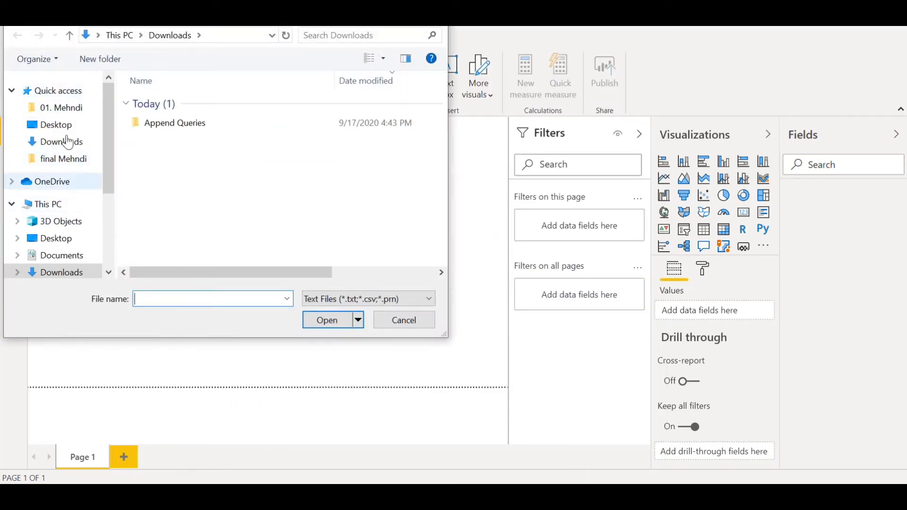
pyautogui.click(163, 123)
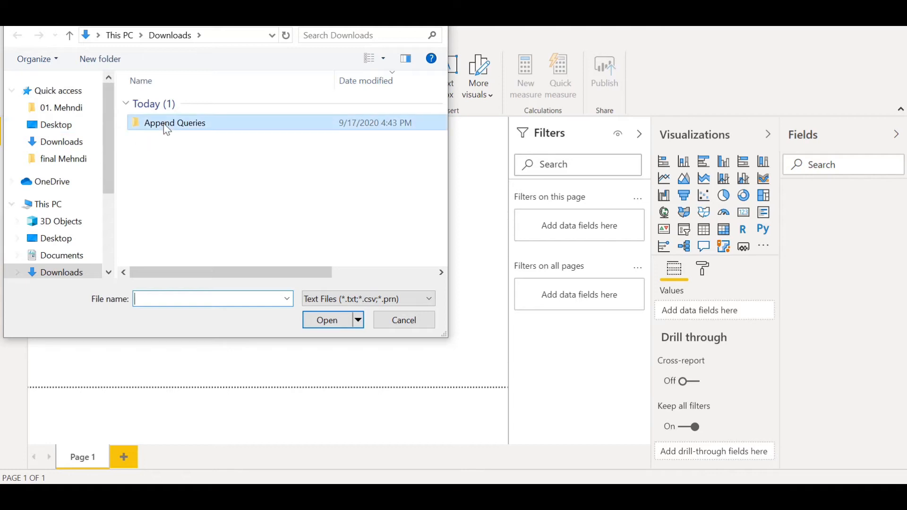
pyautogui.doubleClick(163, 126)
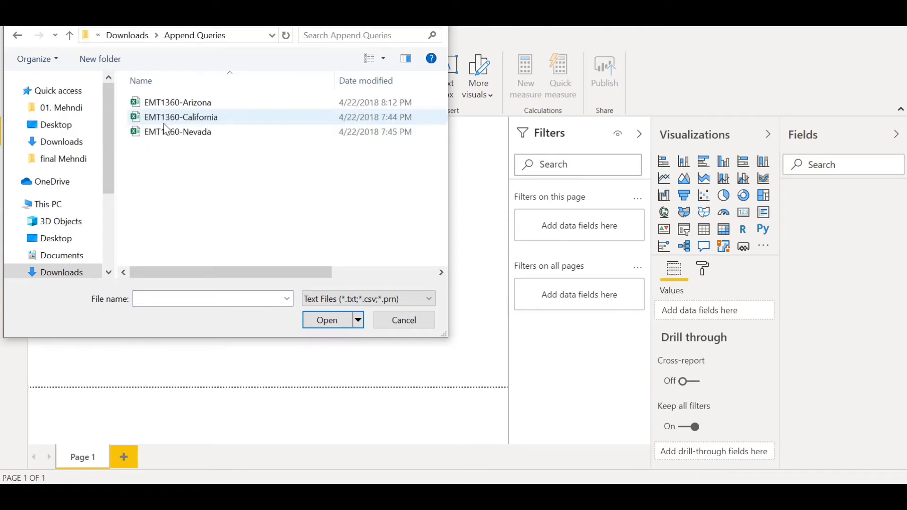
pyautogui.click(179, 104)
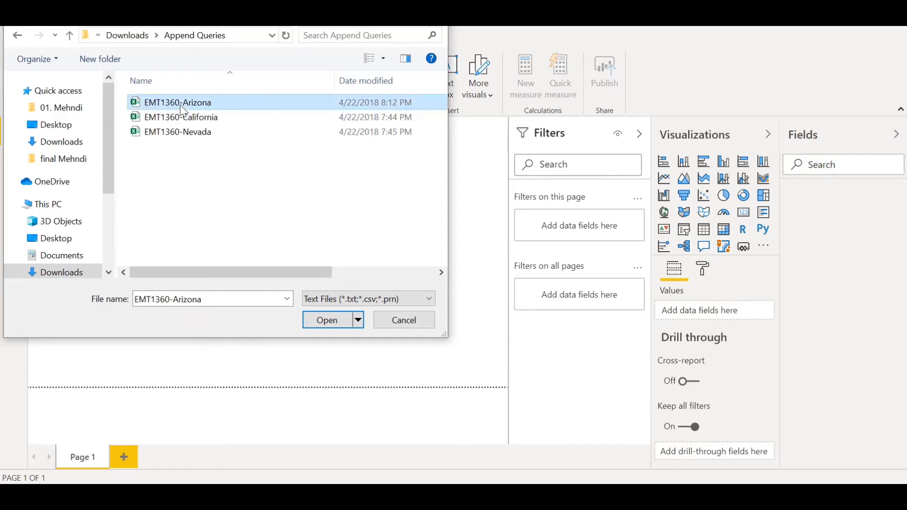
pyautogui.click(331, 325)
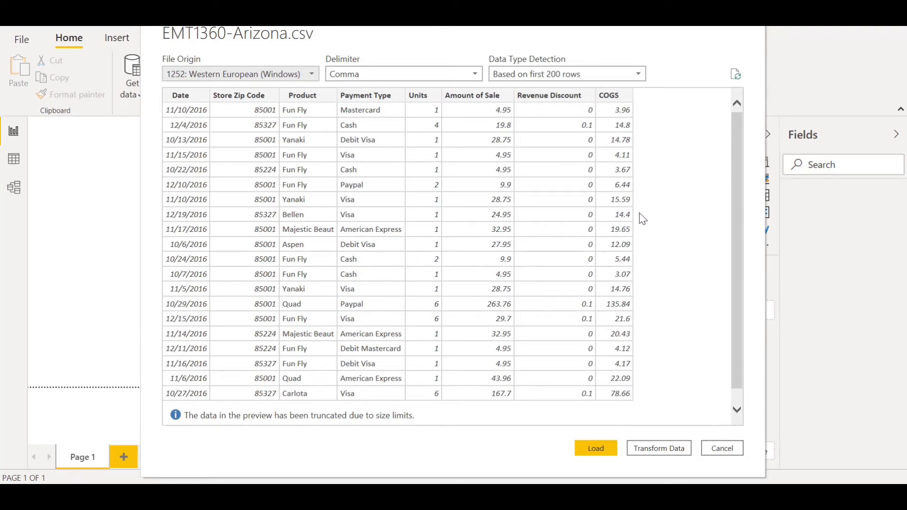
pyautogui.click(660, 451)
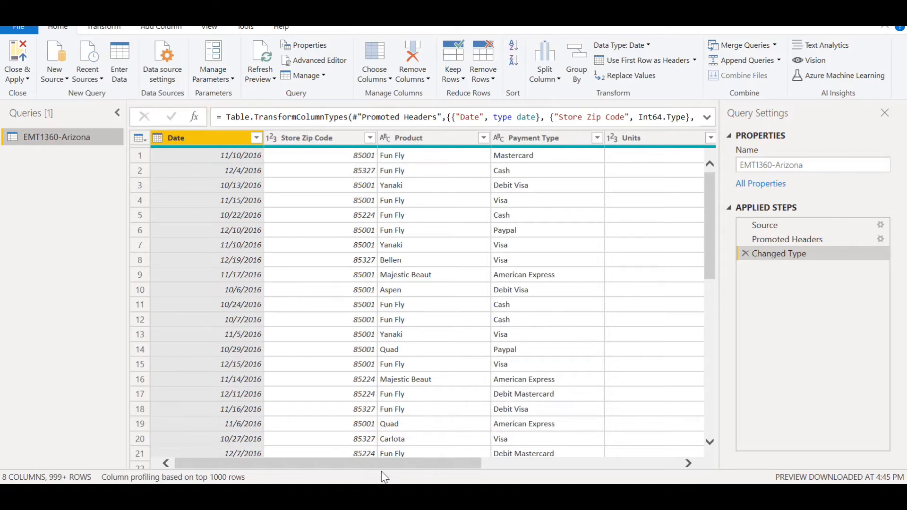
# Examine the columns of the EMT1360-Arizona query from Date across to COGS and back
pyautogui.rightClick(606, 453)
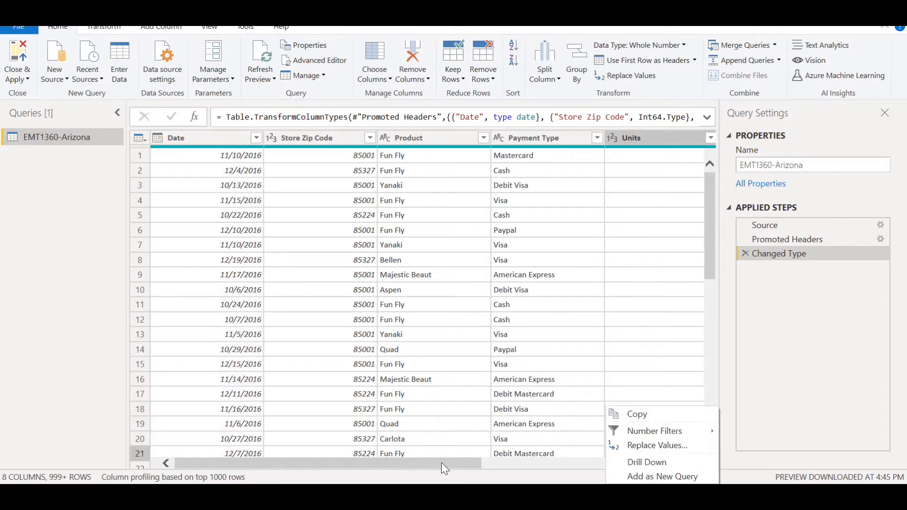
pyautogui.click(442, 463)
pyautogui.moveTo(441, 463); pyautogui.dragTo(261, 431)
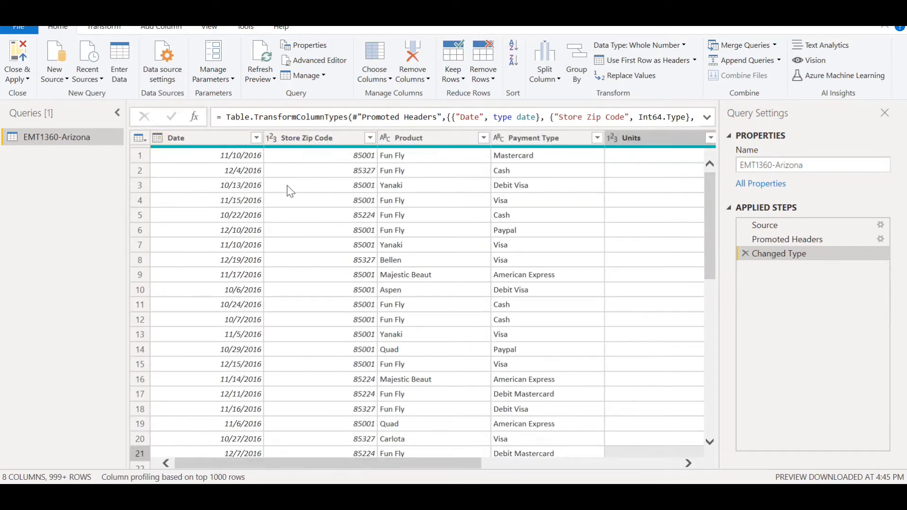
pyautogui.click(336, 169)
pyautogui.press('Right')
pyautogui.press('Right')
pyautogui.press('Right')
pyautogui.press('Right')
pyautogui.press('Right')
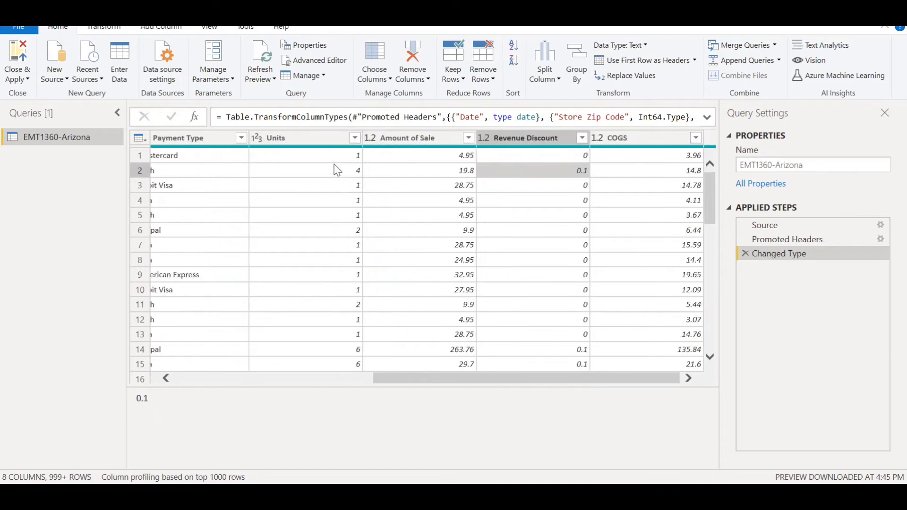
pyautogui.press('Right')
pyautogui.press('Left')
pyautogui.press('Left')
pyautogui.press('Left')
pyautogui.press('Left')
pyautogui.press('Left')
pyautogui.press('Left')
pyautogui.press('Left')
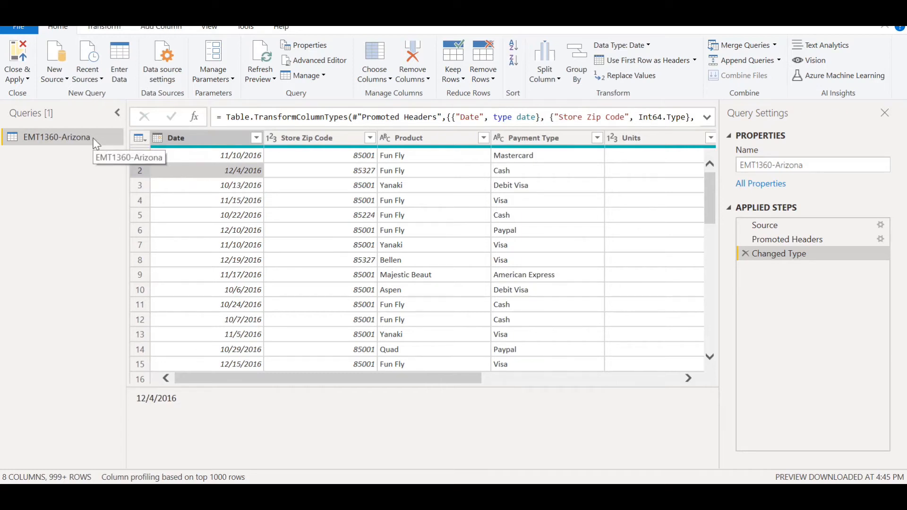
pyautogui.click(377, 200)
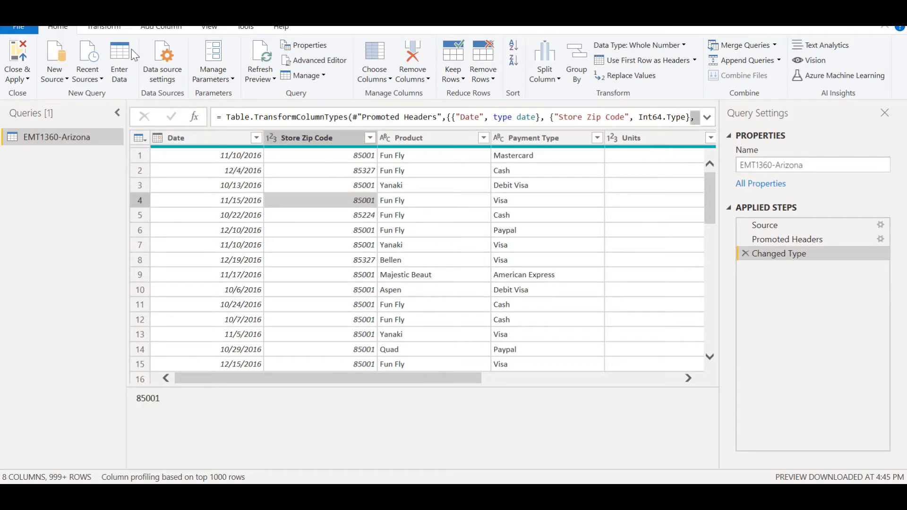
# Start a custom column in the EMT1360-Arizona query and name it "State Name"
pyautogui.click(161, 28)
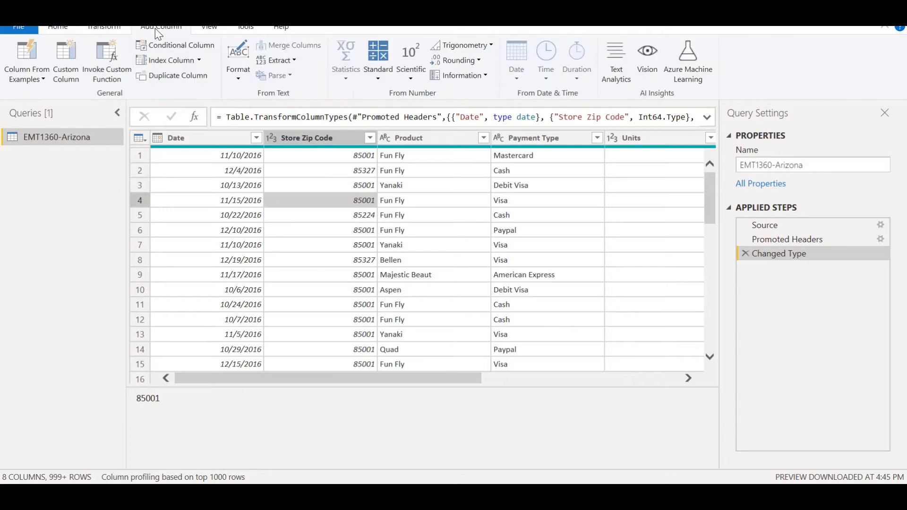
pyautogui.click(66, 75)
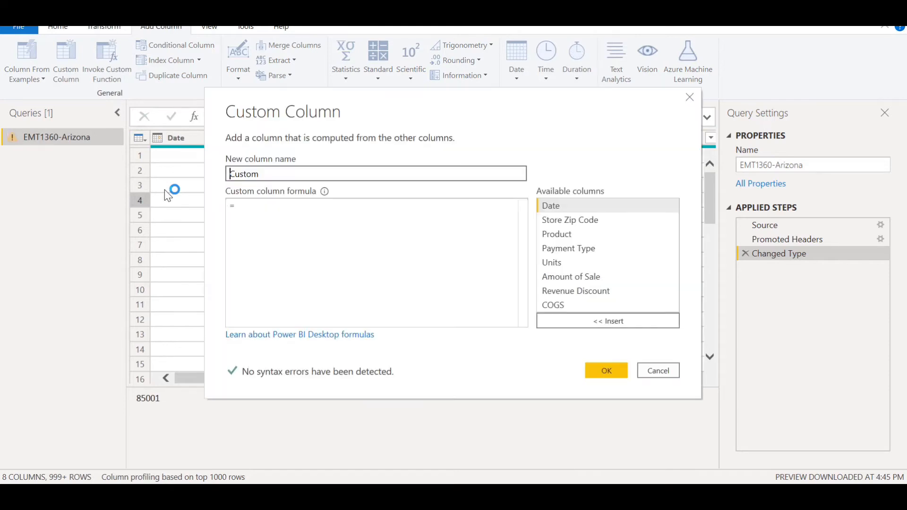
pyautogui.click(284, 172)
pyautogui.press('BackSpace')
pyautogui.press('BackSpace')
pyautogui.press('BackSpace')
pyautogui.press('BackSpace')
pyautogui.press('BackSpace')
pyautogui.press('BackSpace')
pyautogui.write('State Name')
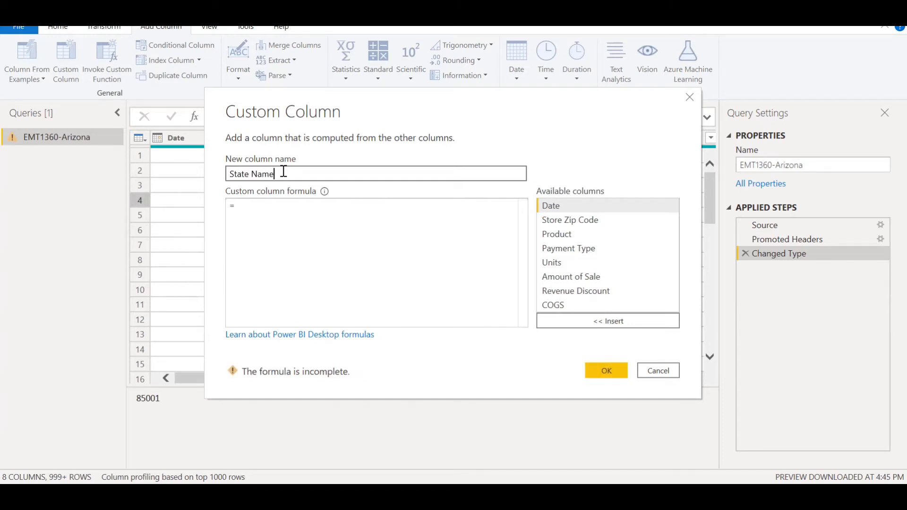
# Enter the constant text "Arizona" as the State Name formula and create the column
pyautogui.click(283, 212)
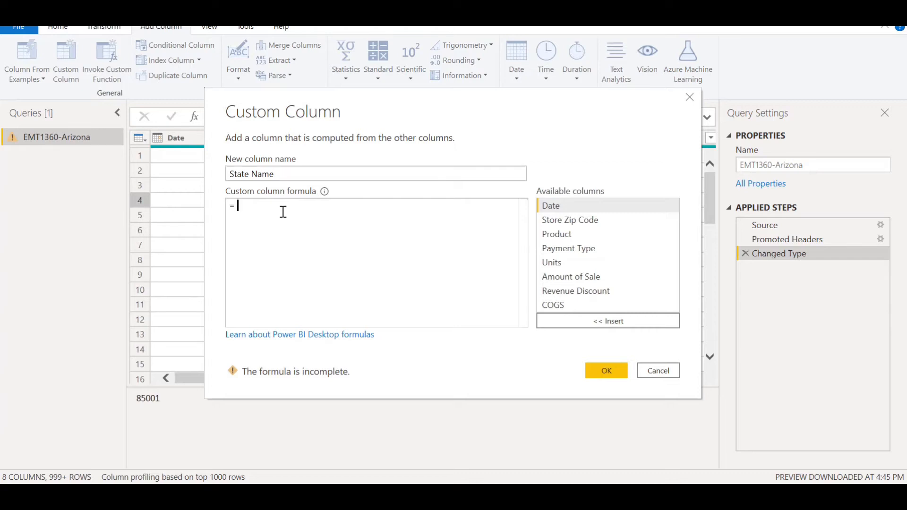
pyautogui.write('"')
pyautogui.write('Ari')
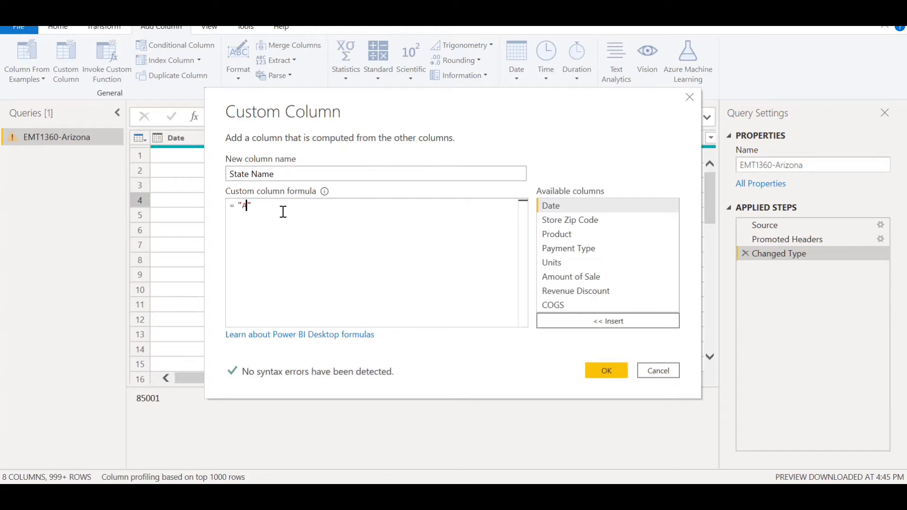
pyautogui.write('zona')
pyautogui.click(615, 372)
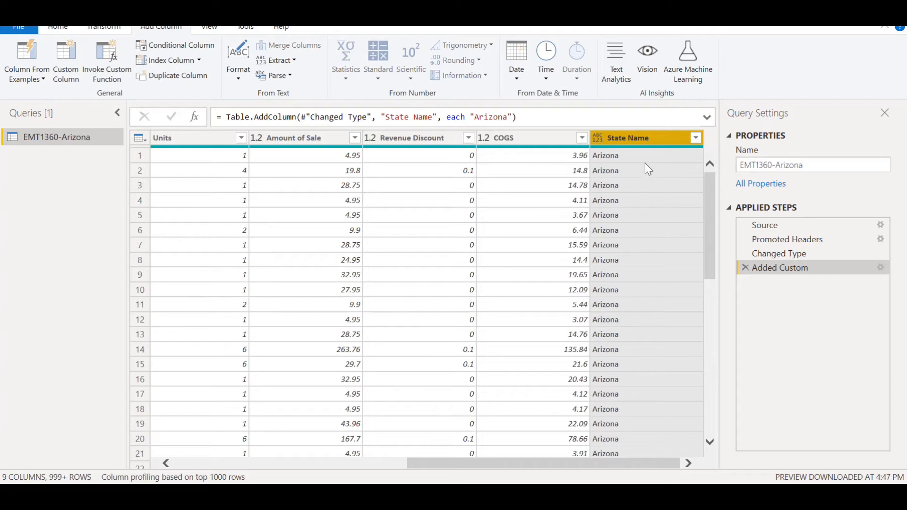
# Look down the rows of the State Name column to check its contents
pyautogui.click(645, 164)
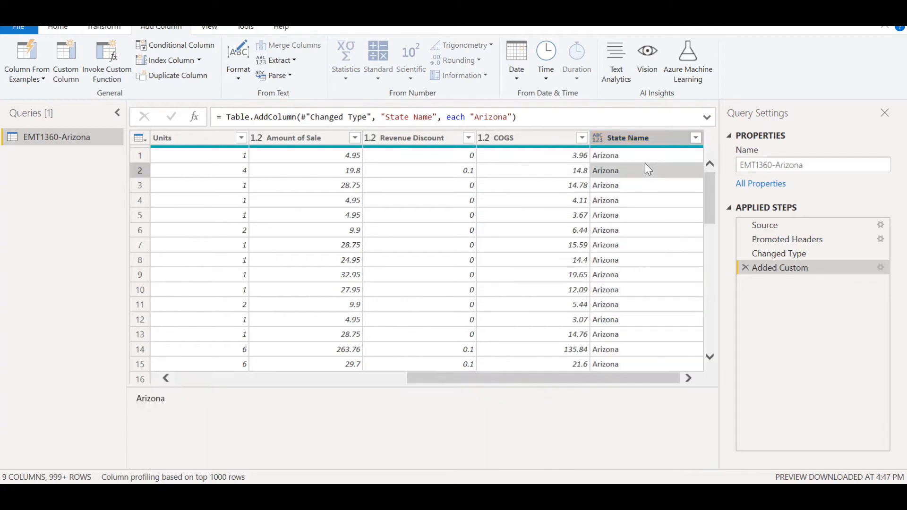
pyautogui.press('Down')
pyautogui.press('Down')
pyautogui.press('Down')
pyautogui.press('Down')
pyautogui.press('Down')
pyautogui.press('Down')
pyautogui.press('Down')
pyautogui.press('Down')
pyautogui.press('Down')
pyautogui.press('Down')
pyautogui.press('Down')
pyautogui.press('Down')
pyautogui.press('Down')
pyautogui.press('Down')
pyautogui.press('Down')
pyautogui.press('Down')
pyautogui.press('Down')
pyautogui.press('Down')
pyautogui.press('Down')
pyautogui.press('Down')
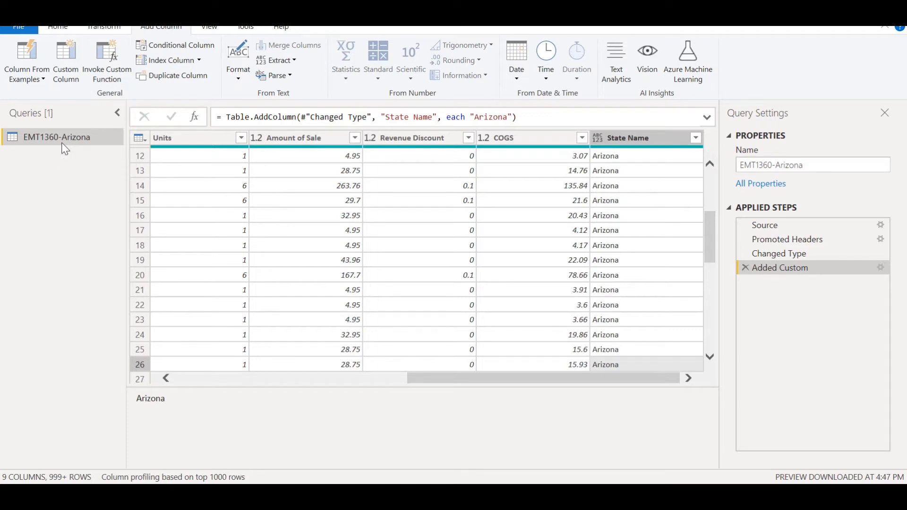
# Import the EMT1360-California CSV file from the Append Queries folder as a new query
pyautogui.click(53, 31)
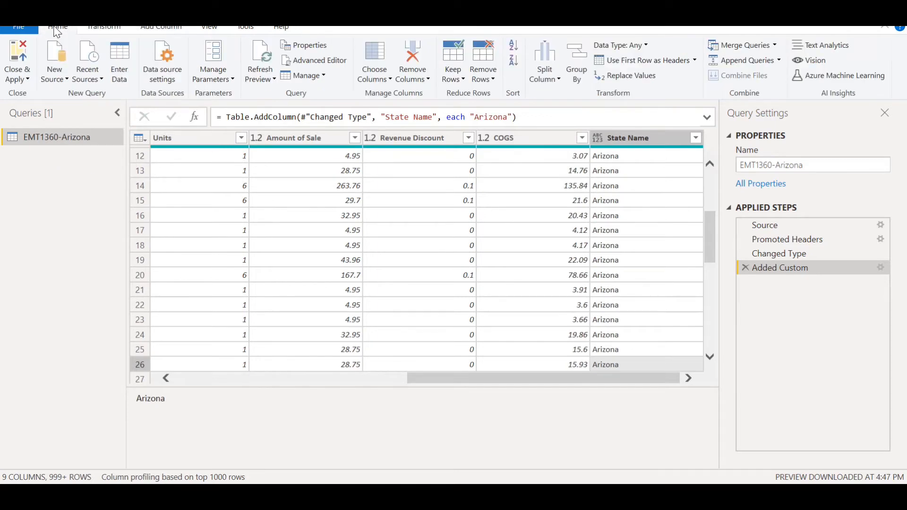
pyautogui.click(55, 56)
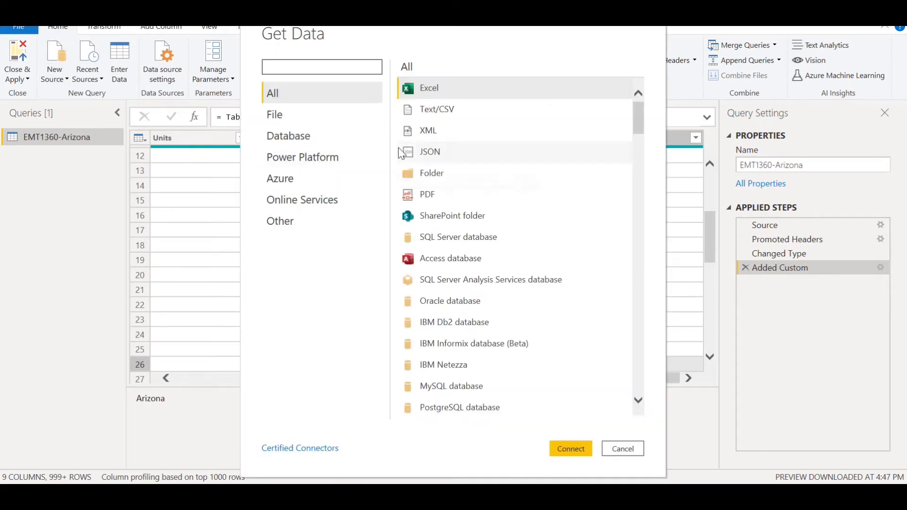
pyautogui.click(449, 109)
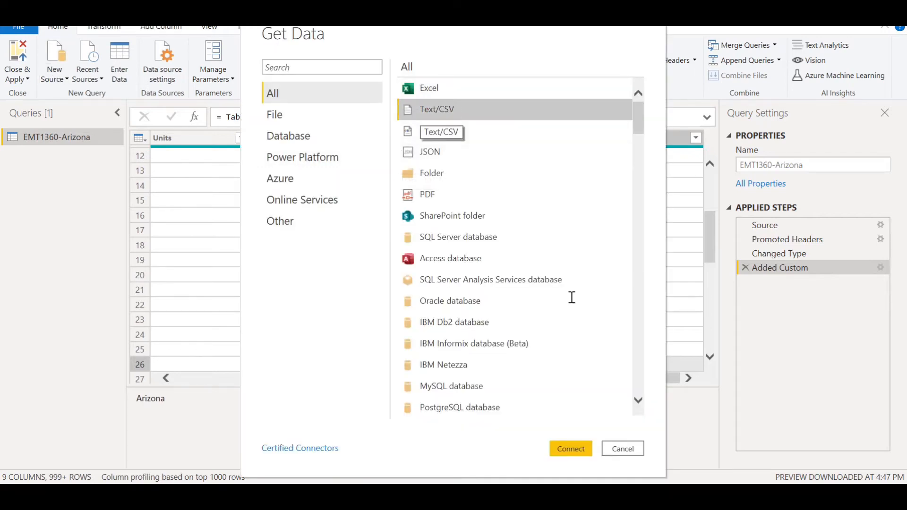
pyautogui.click(573, 450)
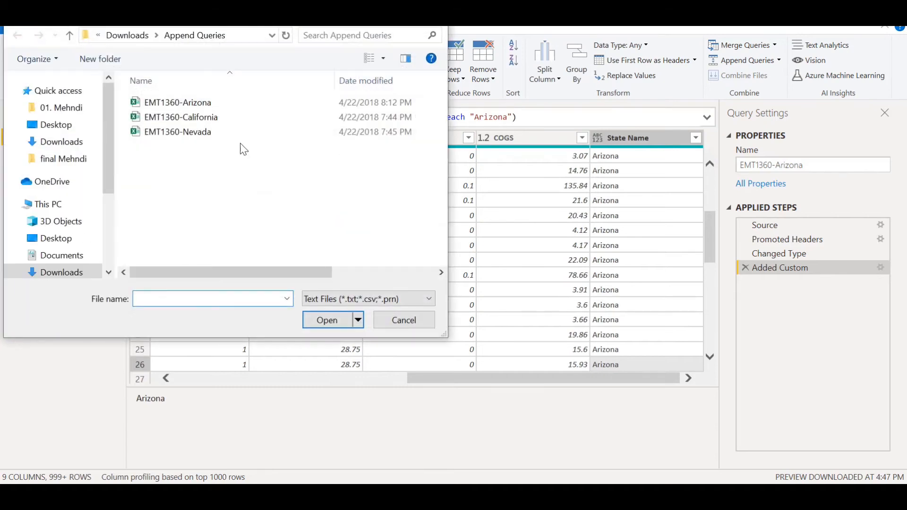
pyautogui.click(211, 120)
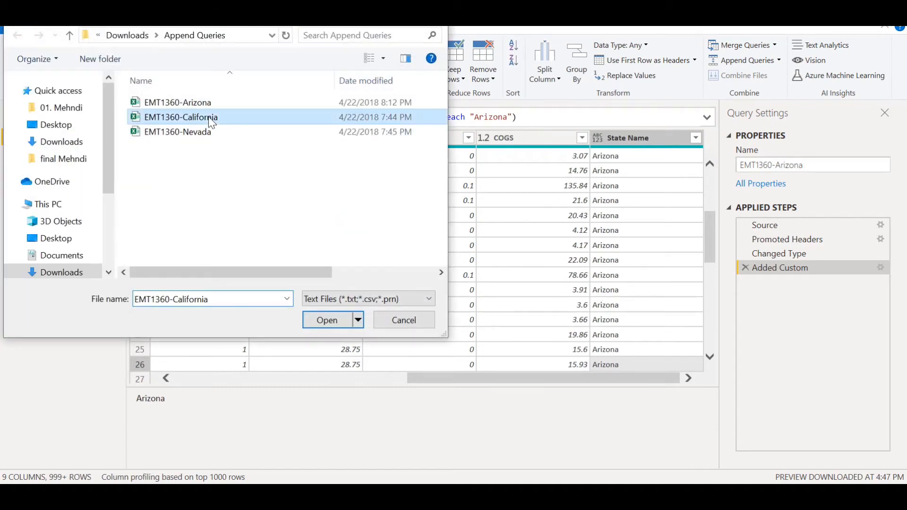
pyautogui.click(318, 323)
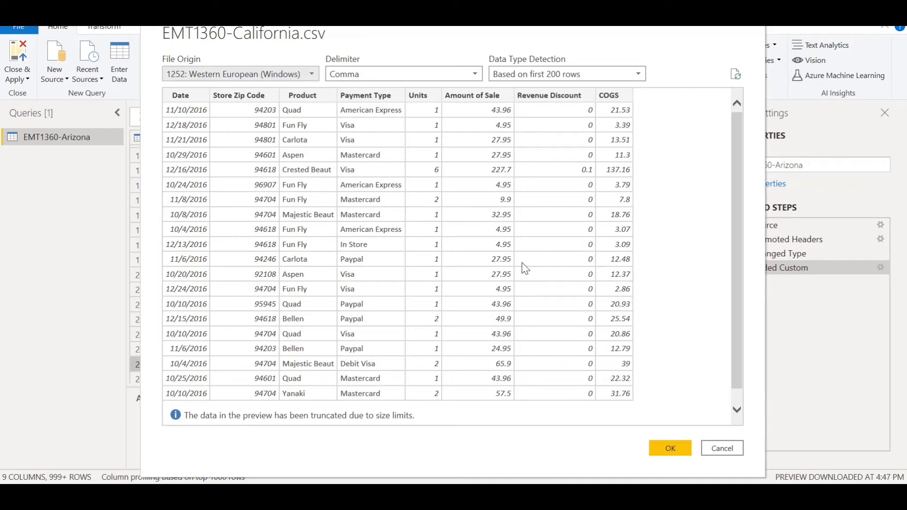
pyautogui.click(664, 443)
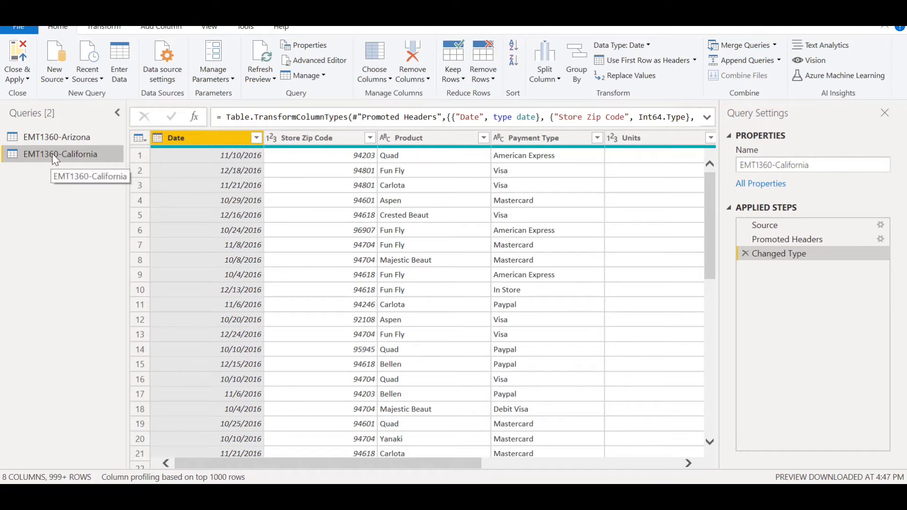
# Start a custom column in the EMT1360-California query and name it "State Name"
pyautogui.click(147, 30)
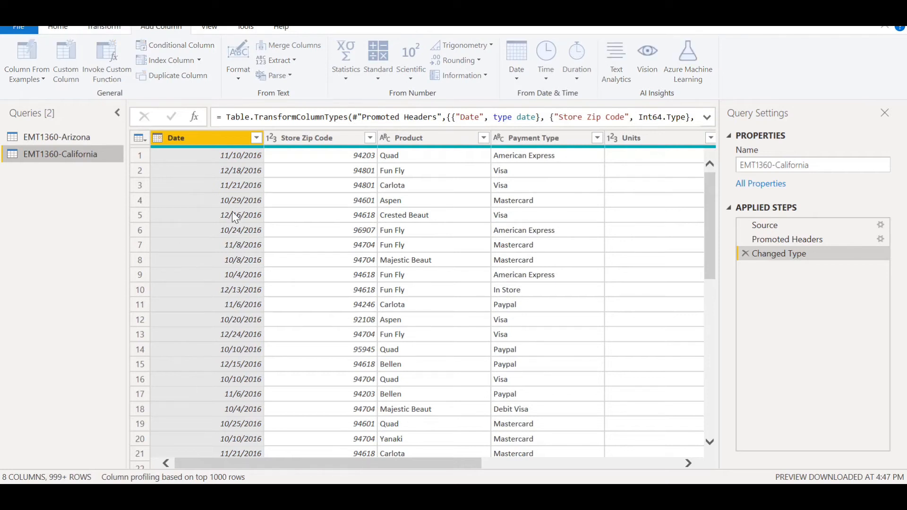
pyautogui.write('Stat')
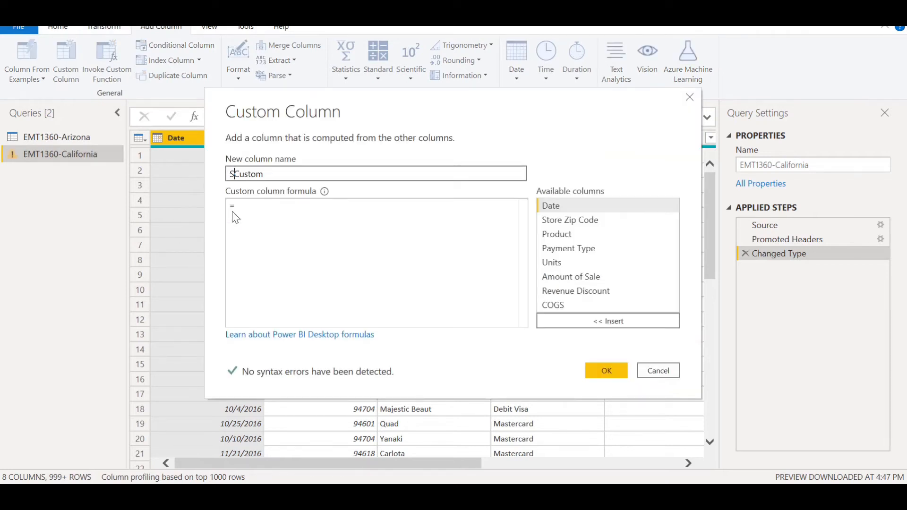
pyautogui.write('e Name')
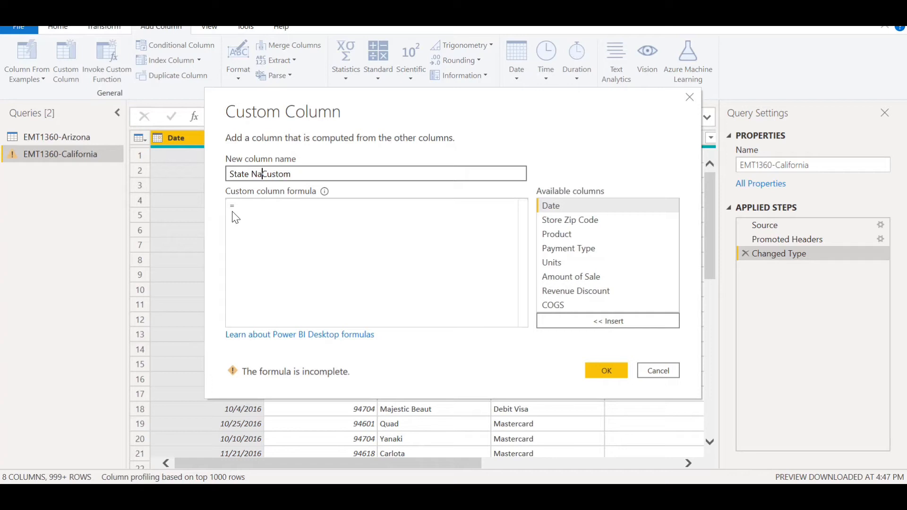
pyautogui.press('Delete')
pyautogui.press('Delete')
pyautogui.press('Delete')
pyautogui.press('Delete')
pyautogui.press('Delete')
pyautogui.press('Delete')
# Enter the constant text "California" as the State Name formula and create the column
pyautogui.click(251, 208)
pyautogui.write('""')
pyautogui.press('Left')
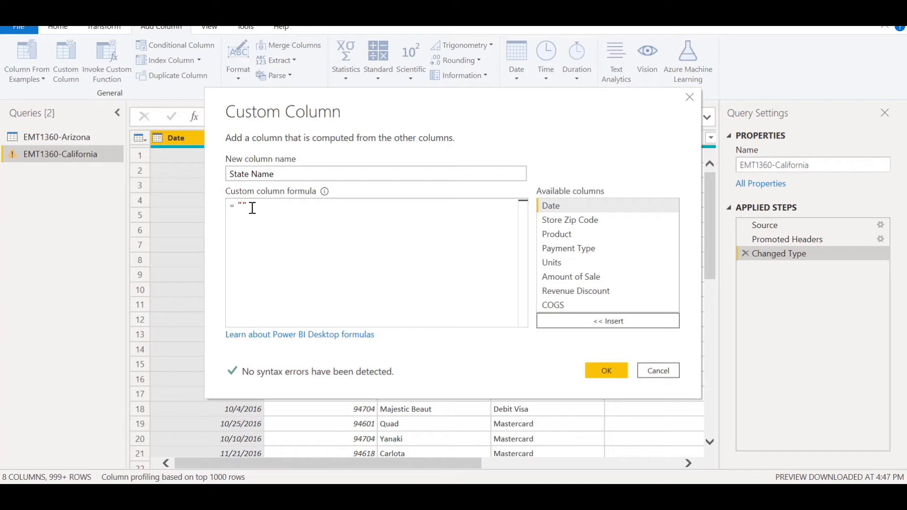
pyautogui.write('Ca;i')
pyautogui.press('Left')
pyautogui.press('BackSpace')
pyautogui.write('l')
pyautogui.press('Right')
pyautogui.write('fornia')
pyautogui.click(603, 370)
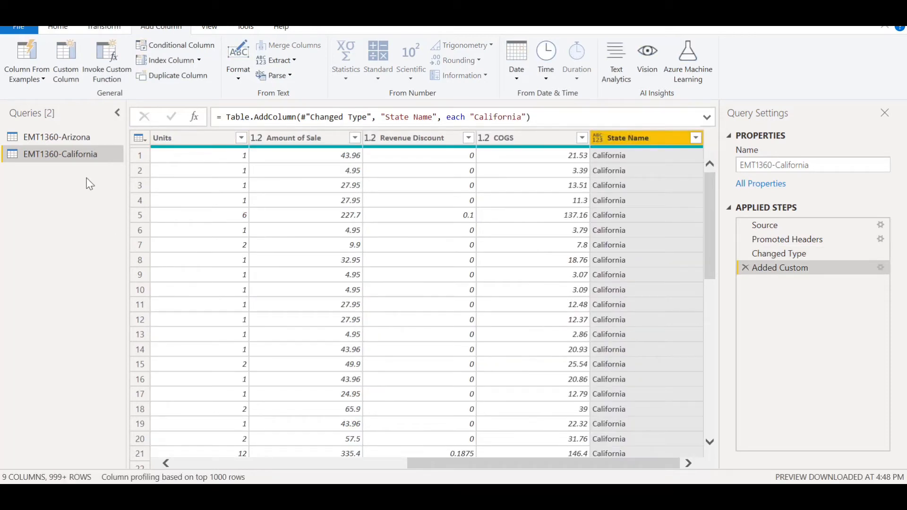
# Import the EMT1360-Nevada CSV file from the Append Queries folder as a new query
pyautogui.click(59, 28)
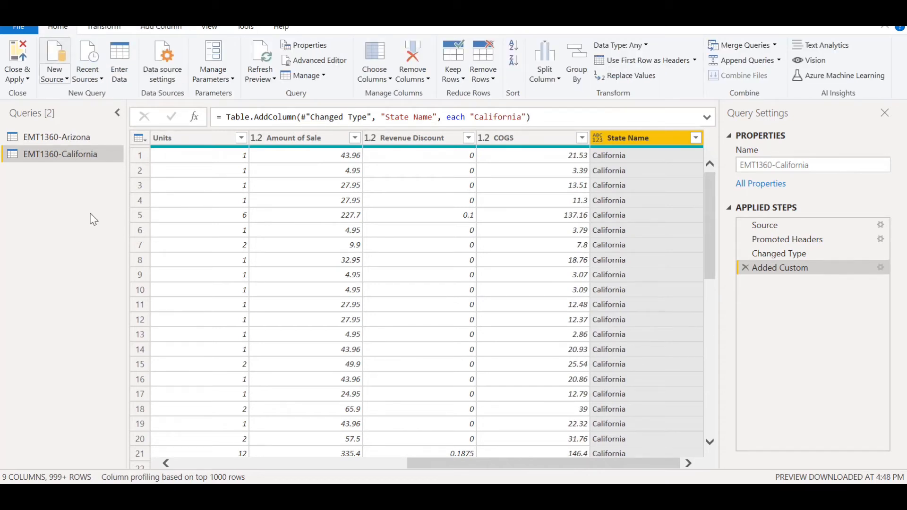
pyautogui.click(440, 114)
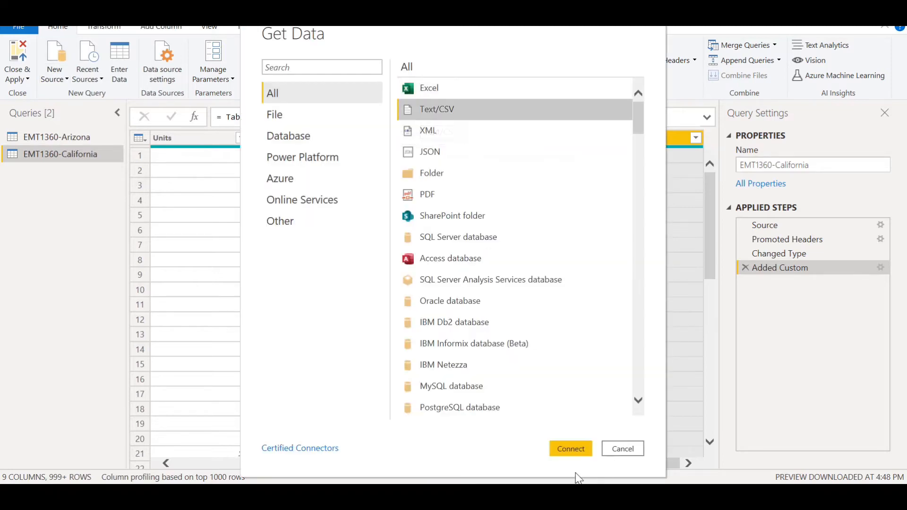
pyautogui.click(575, 449)
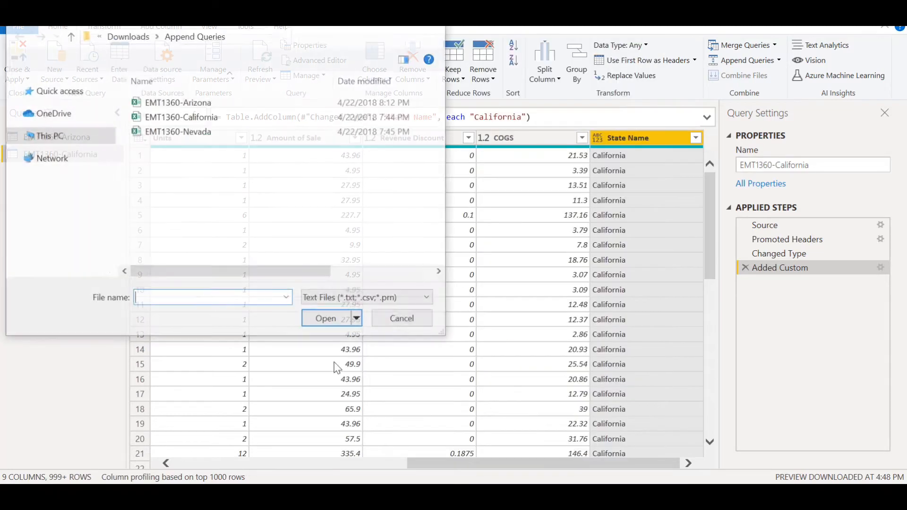
pyautogui.click(206, 129)
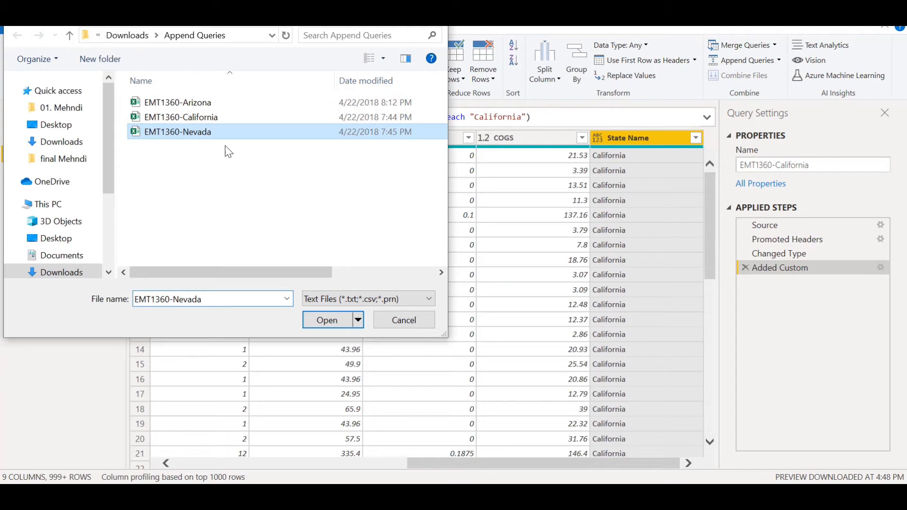
pyautogui.click(331, 321)
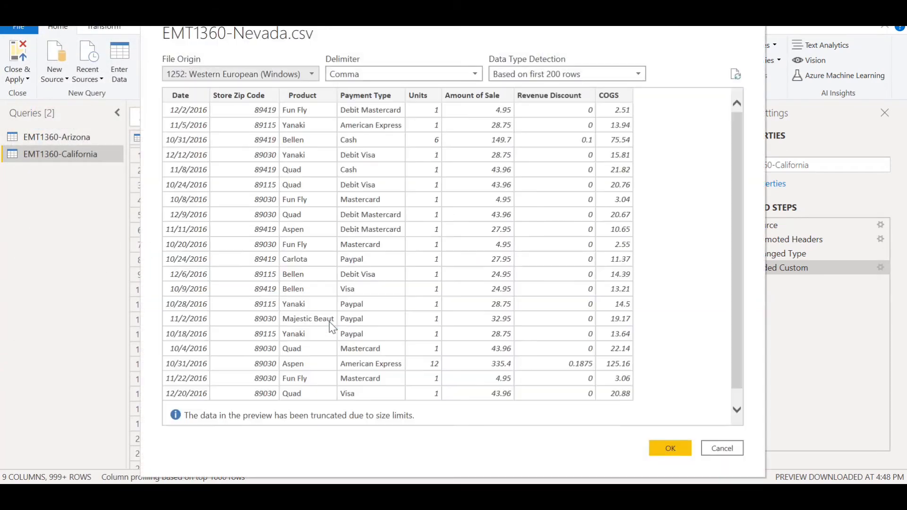
pyautogui.click(659, 446)
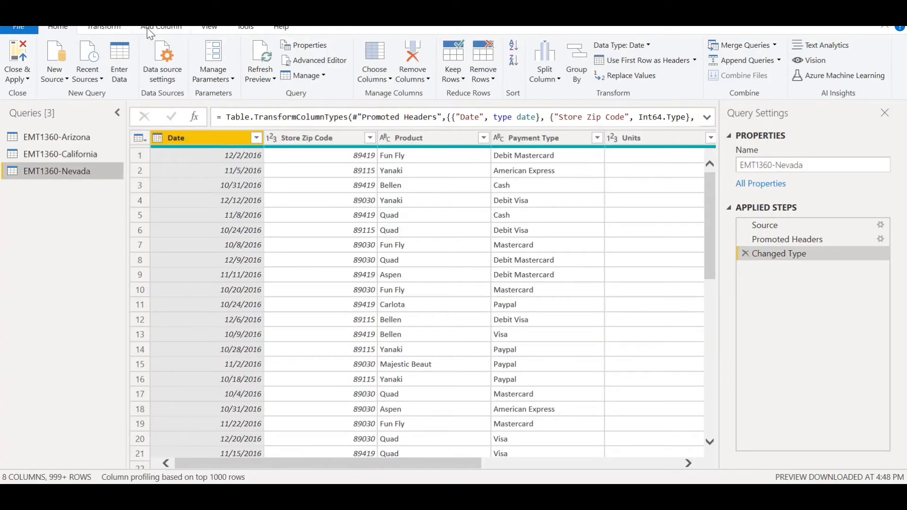
# Start a custom column in the EMT1360-Nevada query and name it "State Name"
pyautogui.click(150, 29)
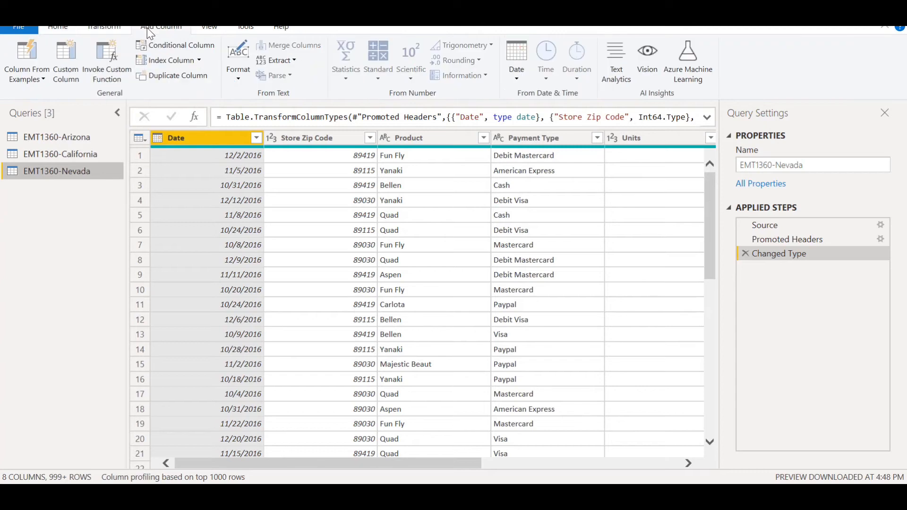
pyautogui.click(64, 63)
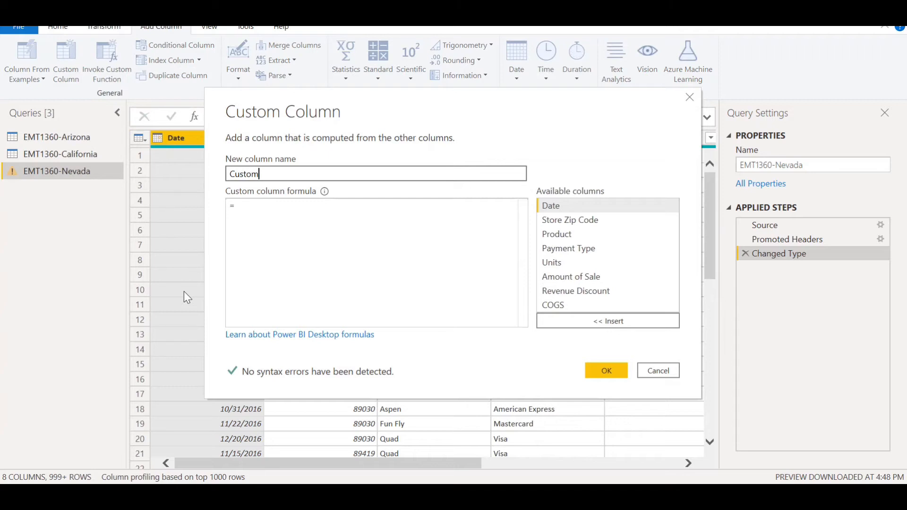
pyautogui.press('BackSpace')
pyautogui.press('BackSpace')
pyautogui.press('BackSpace')
pyautogui.press('BackSpace')
pyautogui.press('BackSpace')
pyautogui.press('BackSpace')
pyautogui.write('State name')
pyautogui.press('BackSpace')
pyautogui.press('BackSpace')
pyautogui.press('BackSpace')
pyautogui.press('BackSpace')
pyautogui.write('Name')
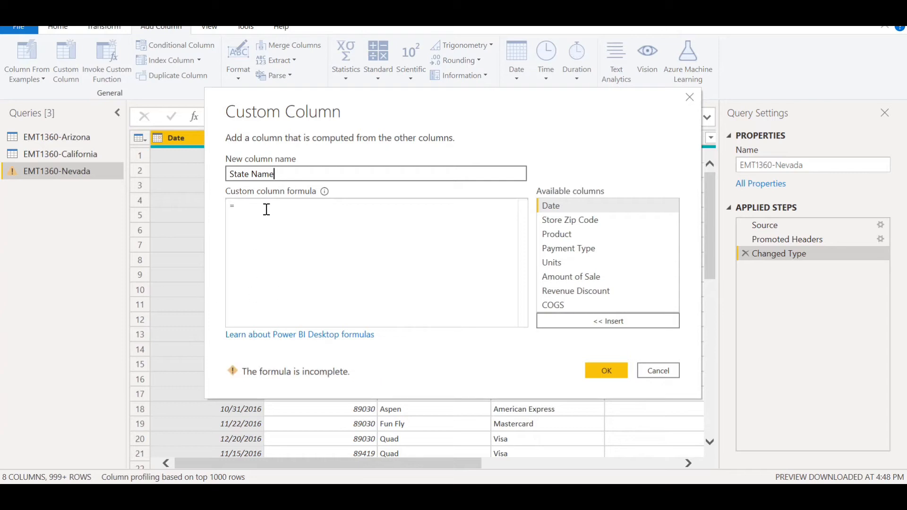
# Enter the constant text "Nevada" as the State Name formula and create the column
pyautogui.click(266, 209)
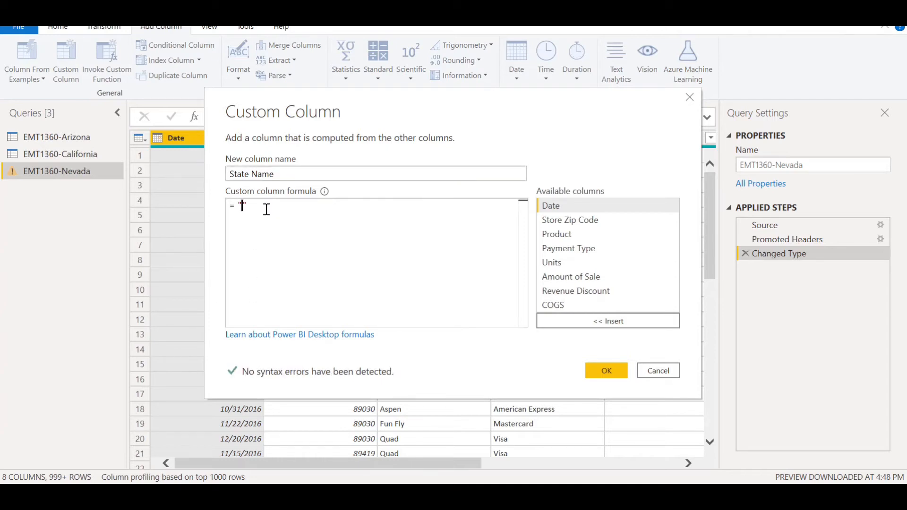
pyautogui.write('Nevada')
pyautogui.press('Return')
pyautogui.press('BackSpace')
pyautogui.click(610, 366)
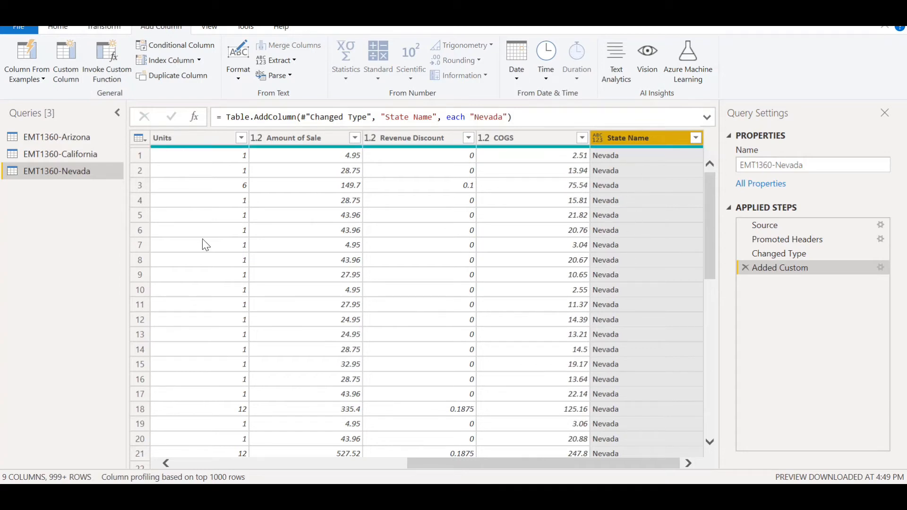
# Check the State Name column in the EMT1360-California query and the EMT1360-Arizona query
pyautogui.click(82, 160)
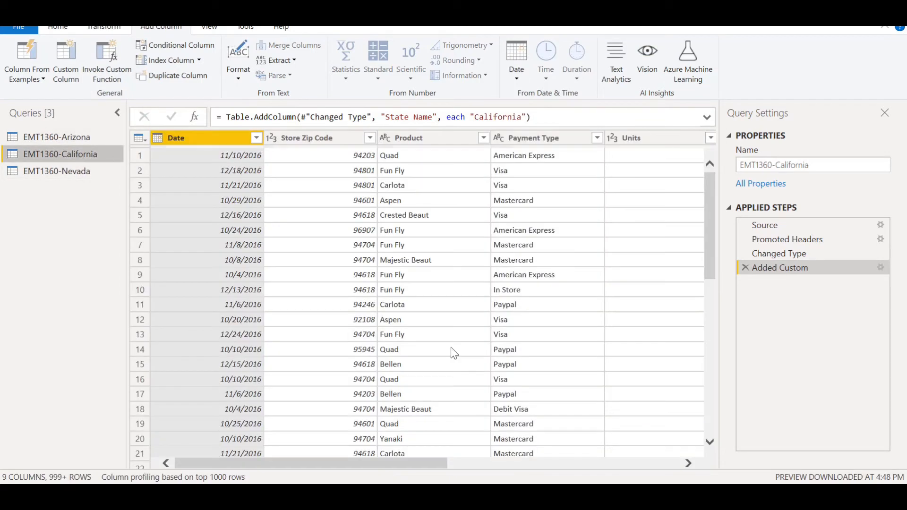
pyautogui.click(480, 464)
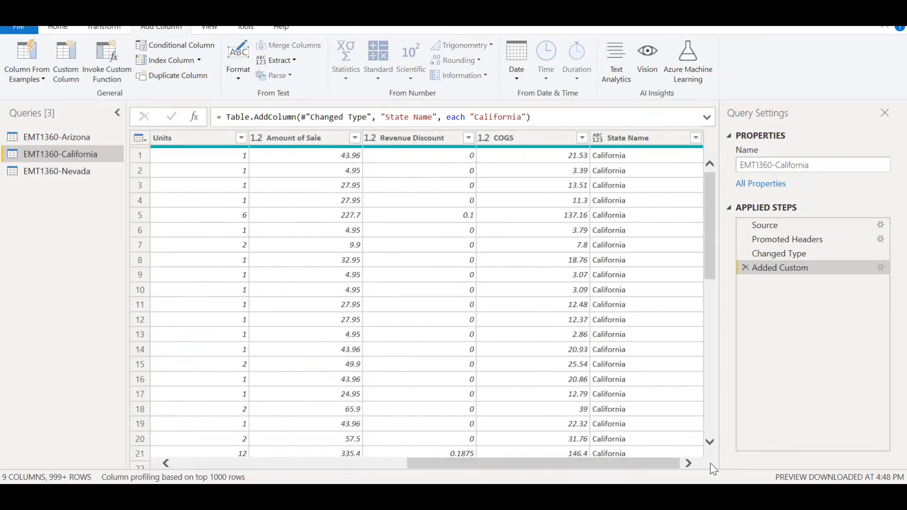
pyautogui.click(64, 136)
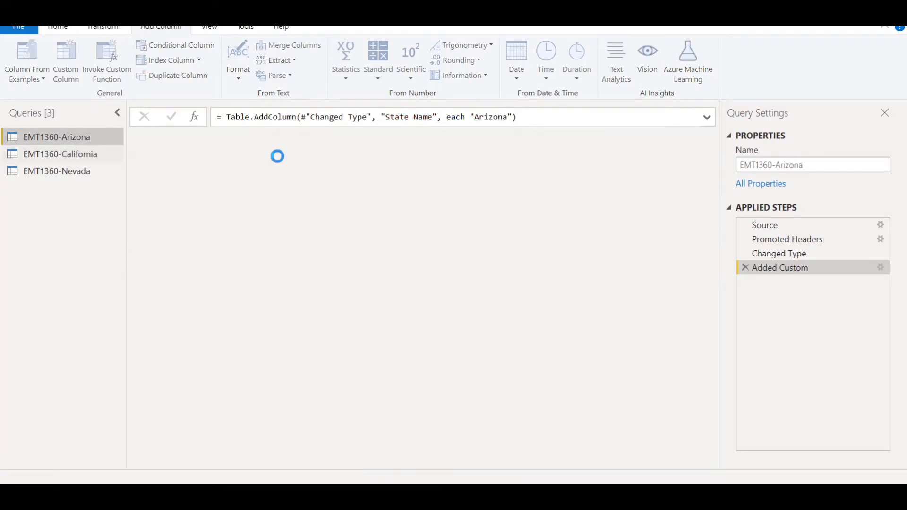
pyautogui.moveTo(419, 465); pyautogui.dragTo(680, 465)
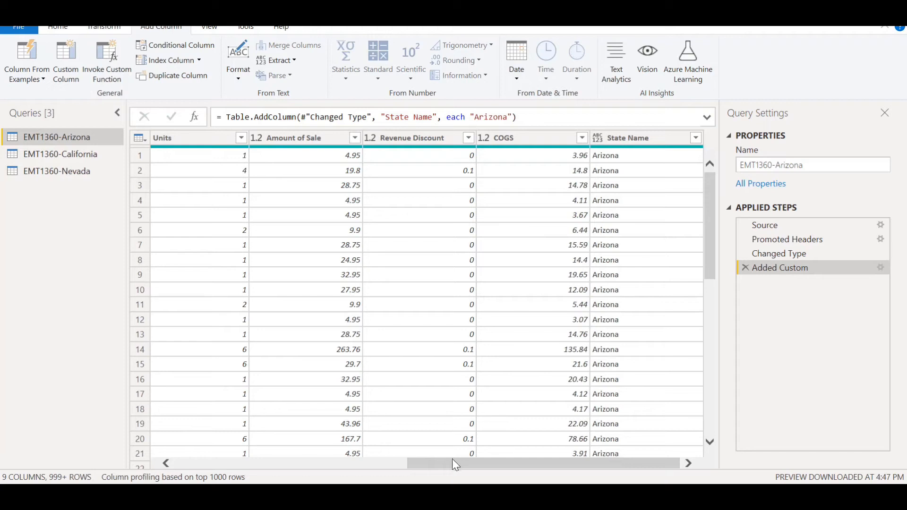
pyautogui.rightClick(88, 426)
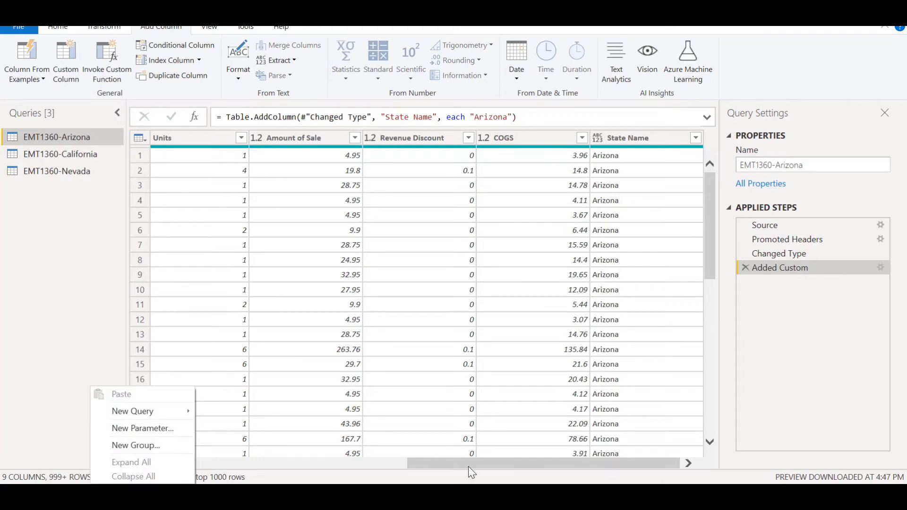
pyautogui.moveTo(470, 465); pyautogui.dragTo(142, 465)
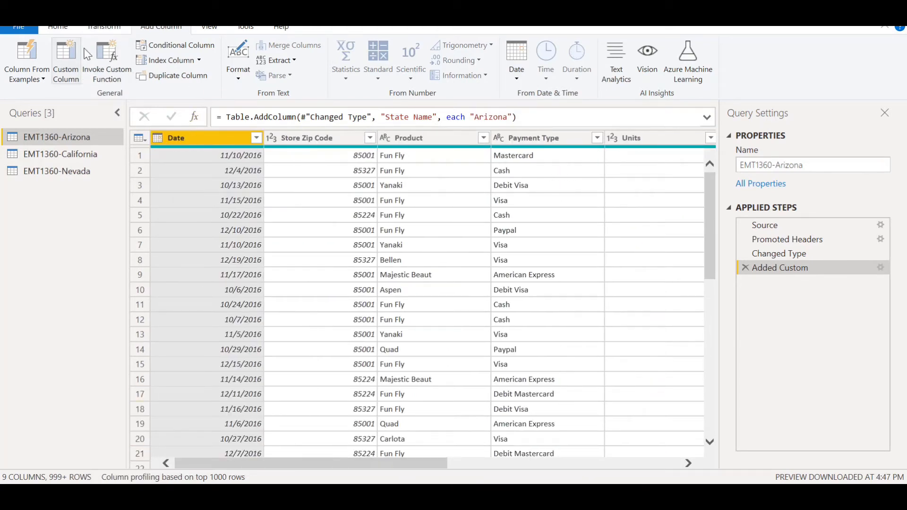
# Append the EMT1360-Arizona, EMT1360-California and EMT1360-Nevada queries as a new query using the three or more tables option
pyautogui.click(59, 29)
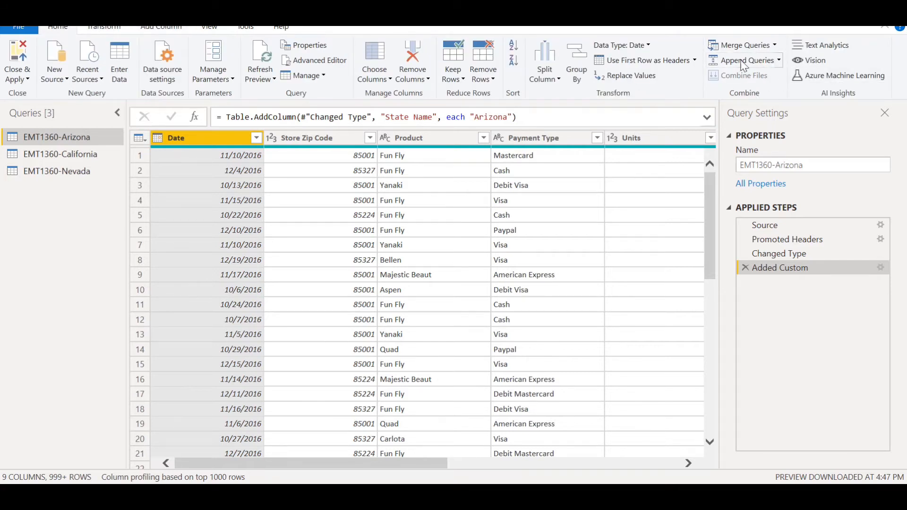
pyautogui.click(778, 61)
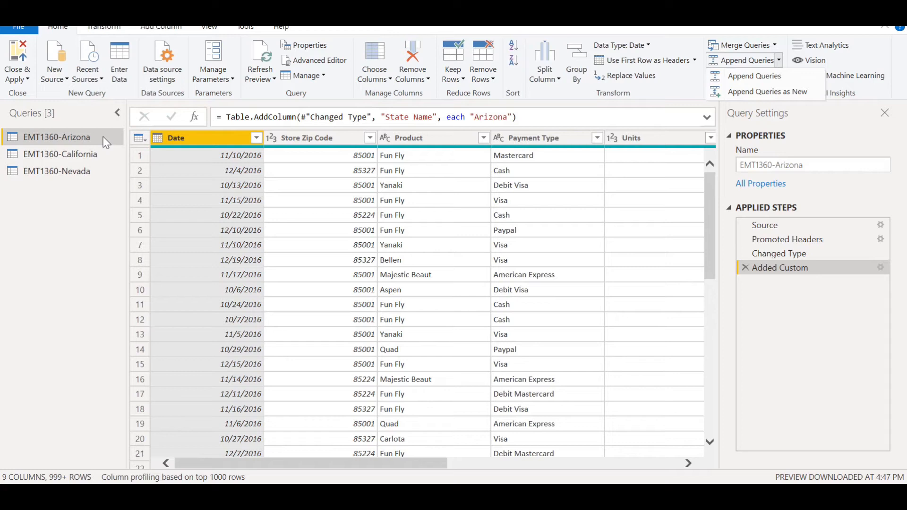
pyautogui.click(761, 92)
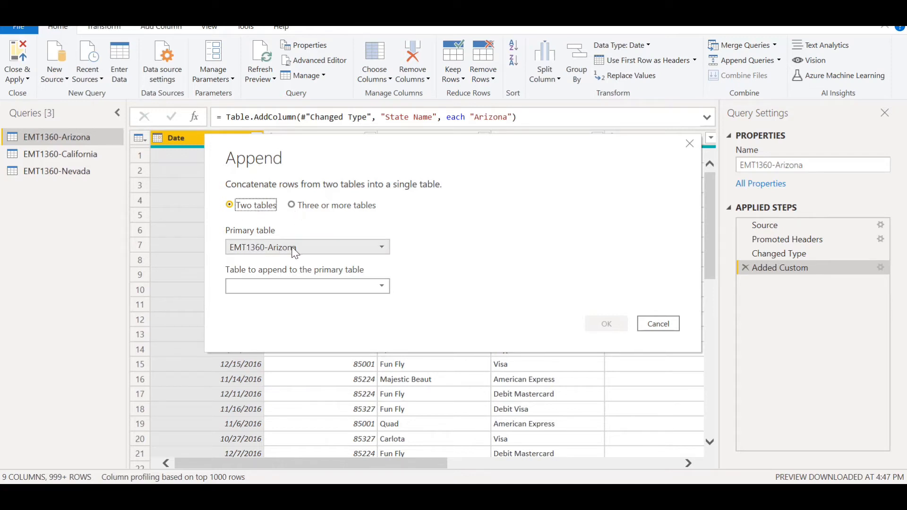
pyautogui.click(377, 290)
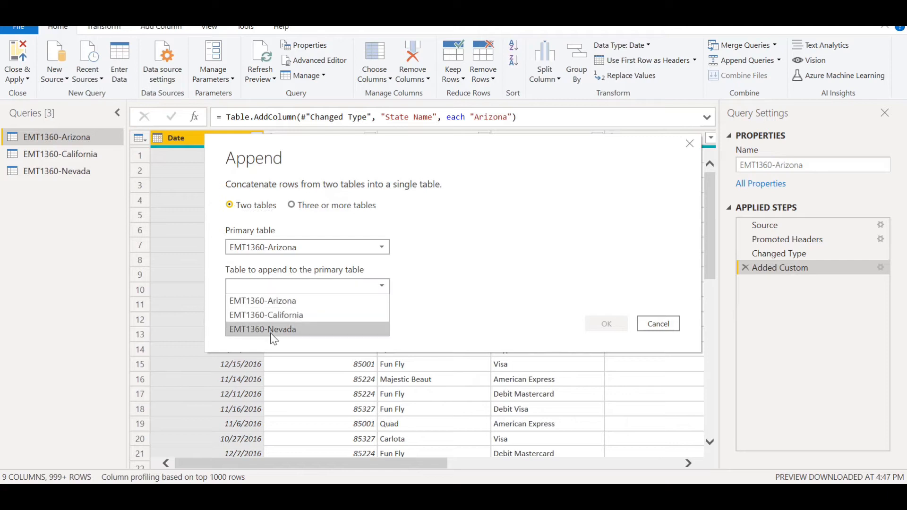
pyautogui.click(292, 206)
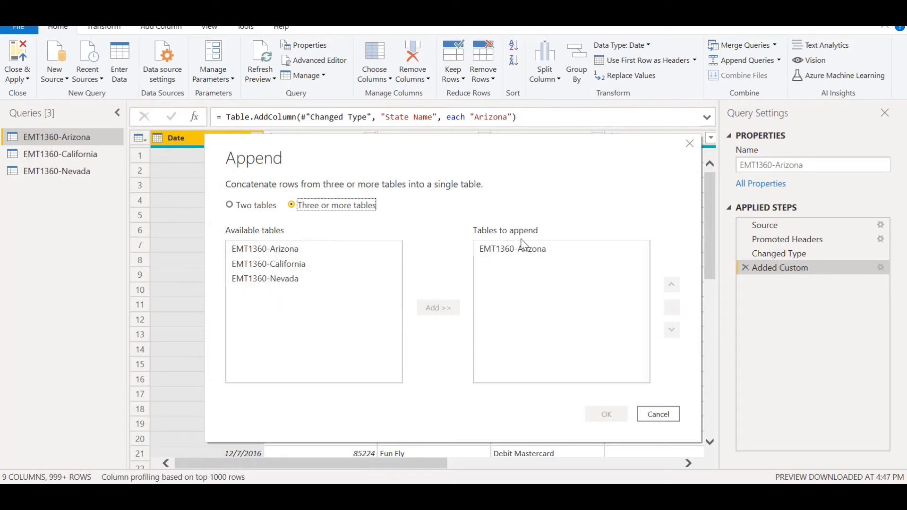
pyautogui.click(280, 264)
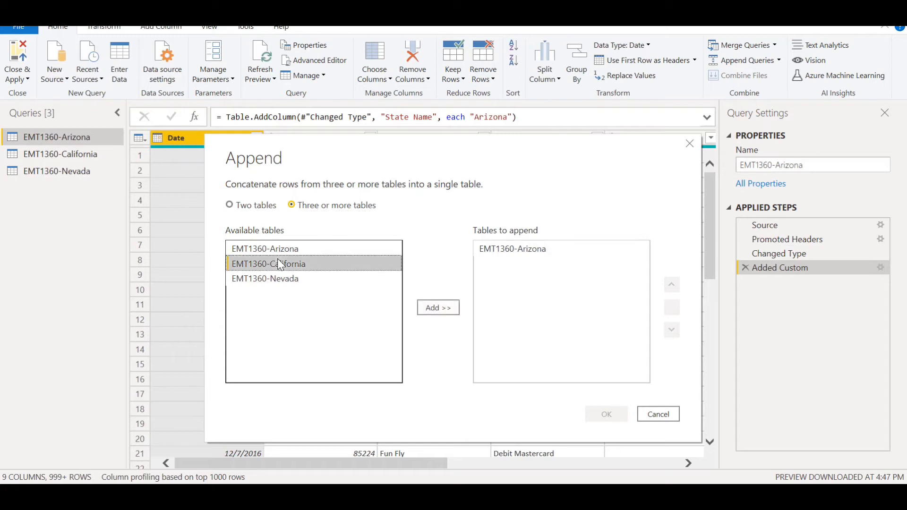
pyautogui.keyDown('ctrl'); pyautogui.click(283, 280); pyautogui.keyUp('ctrl')
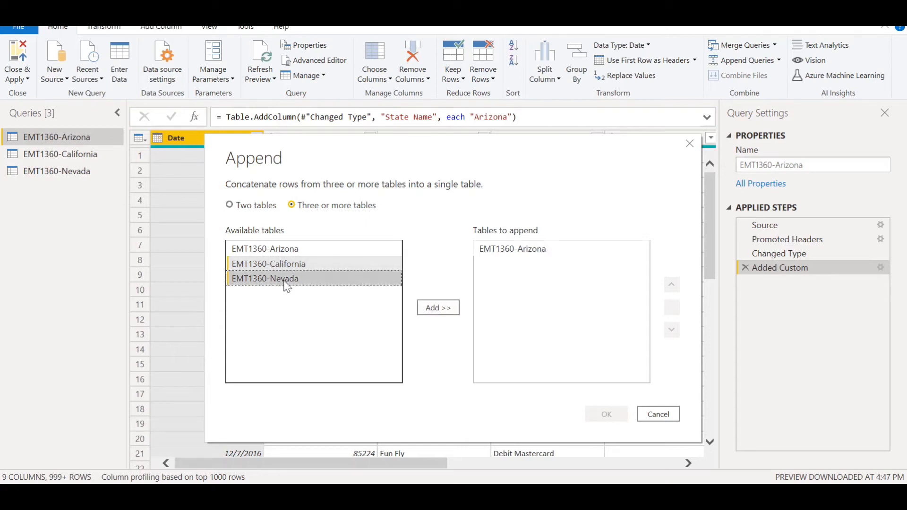
pyautogui.click(440, 308)
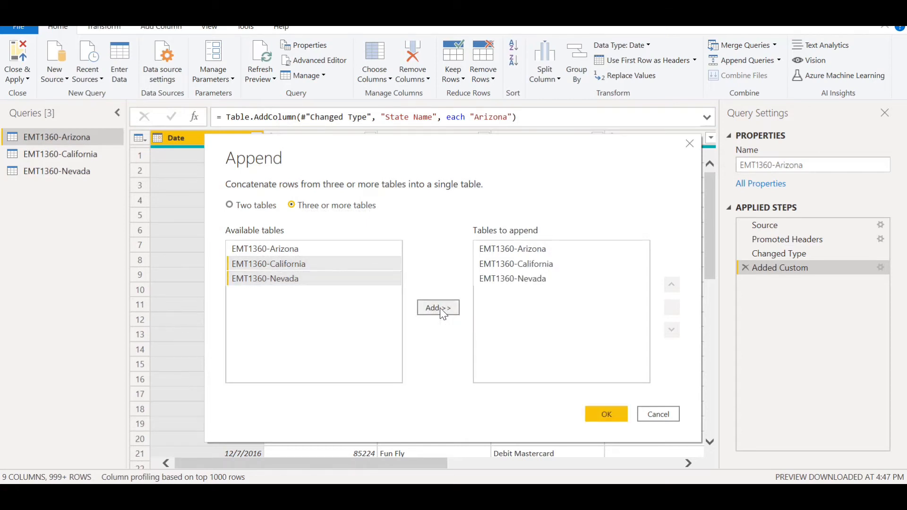
pyautogui.click(605, 415)
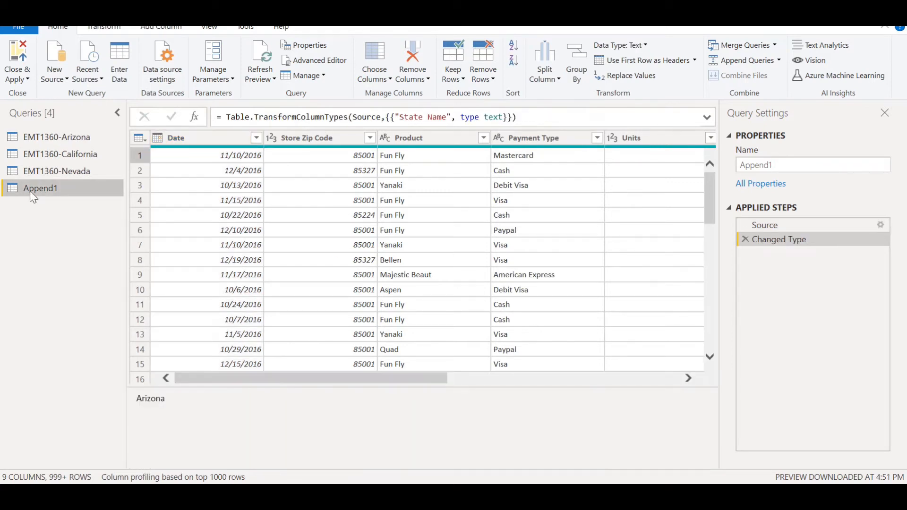
# Rename the newly appended query as "All States"
pyautogui.rightClick(30, 192)
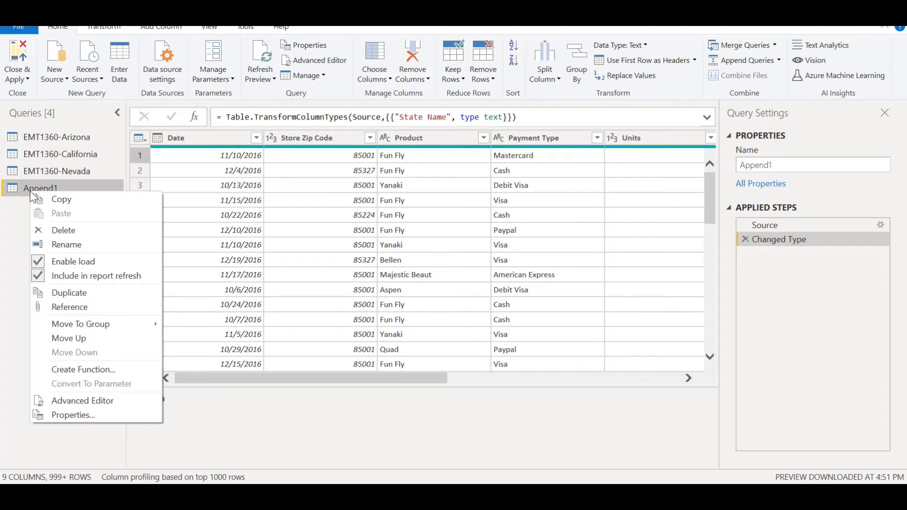
pyautogui.click(58, 246)
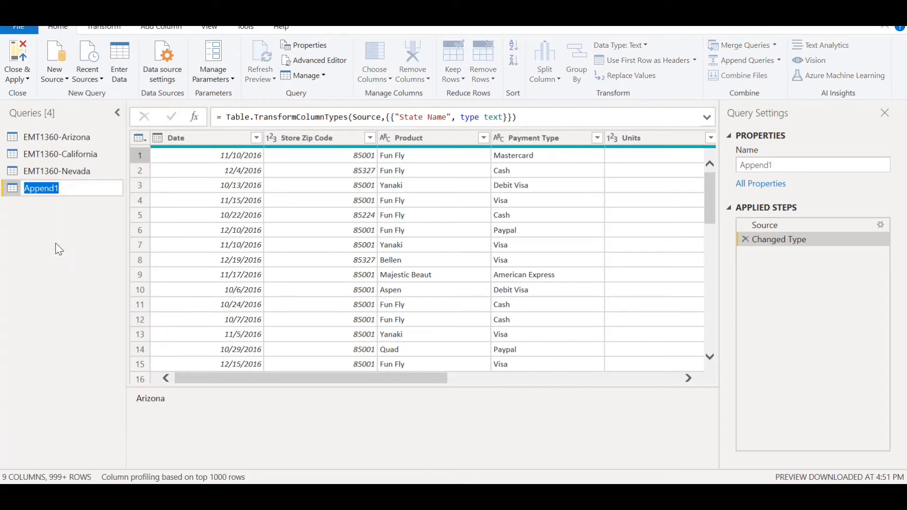
pyautogui.press('BackSpace')
pyautogui.write('All States')
pyautogui.press('Return')
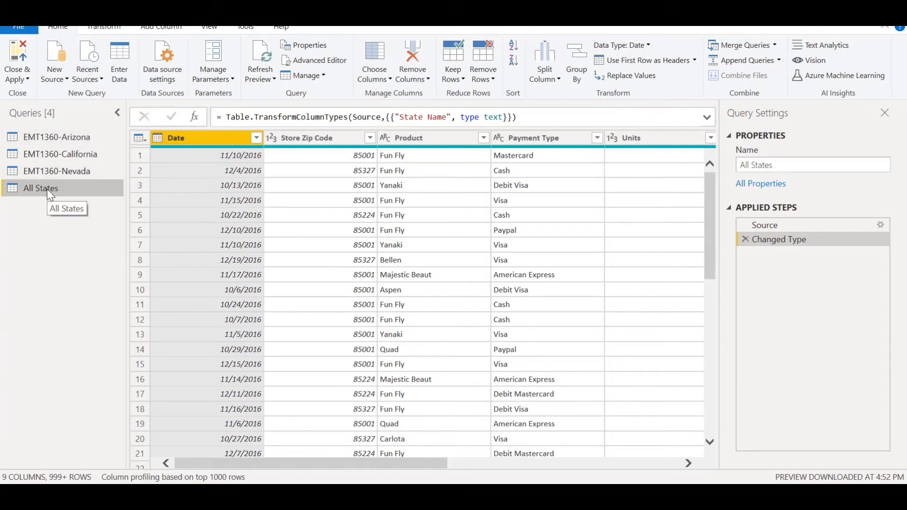
# Disable loading into the report for the EMT1360-Arizona, EMT1360-California and EMT1360-Nevada queries
pyautogui.rightClick(53, 139)
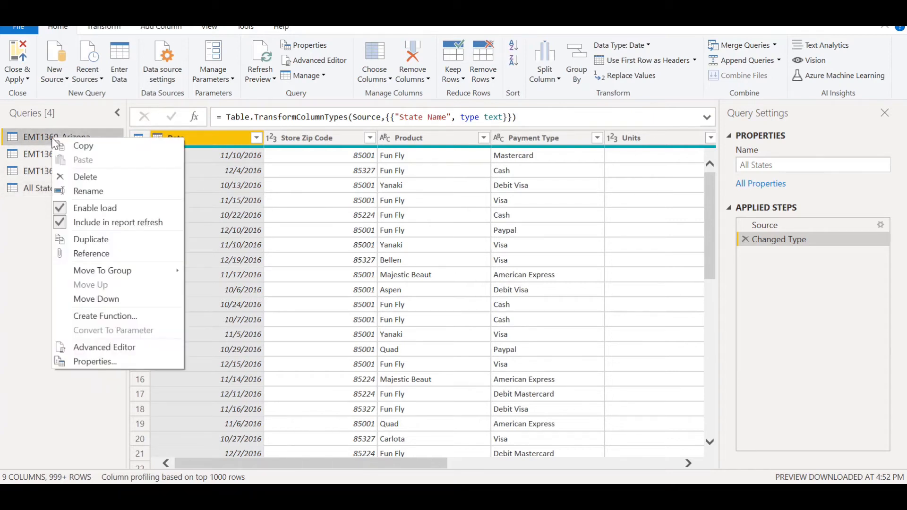
pyautogui.click(58, 208)
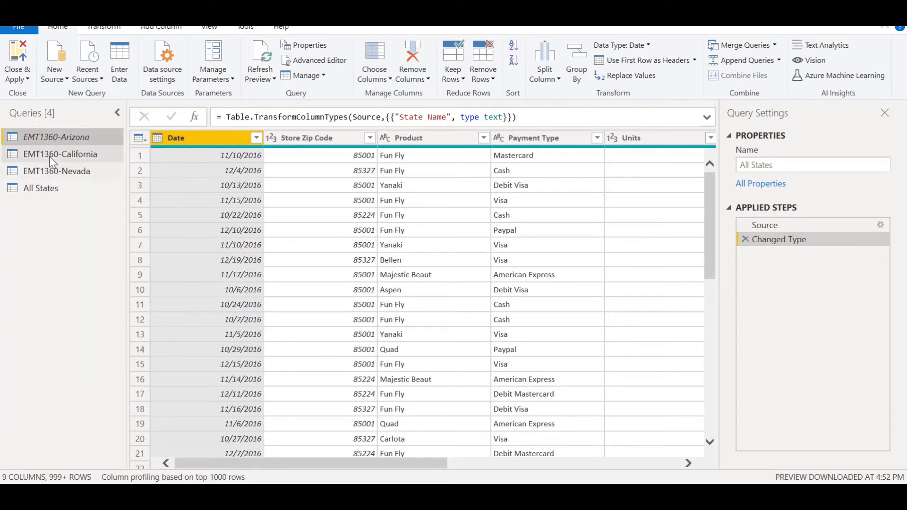
pyautogui.rightClick(49, 156)
pyautogui.click(56, 226)
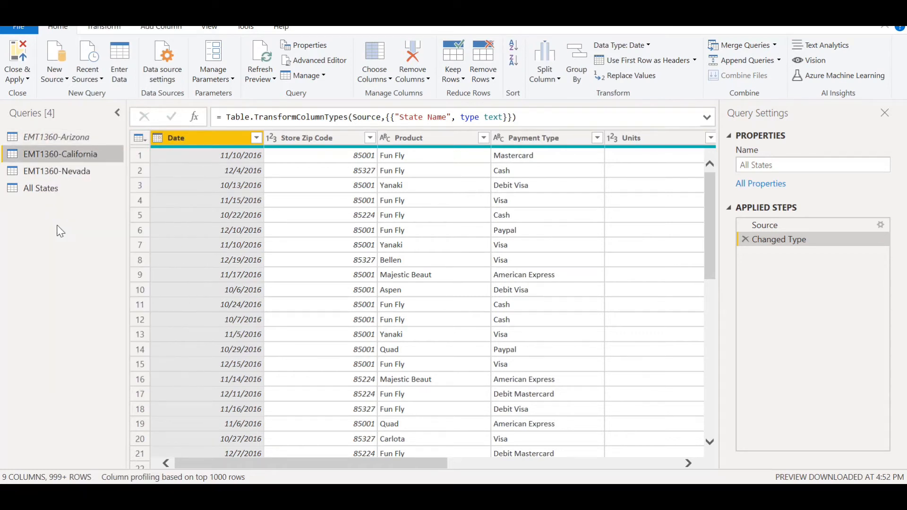
pyautogui.rightClick(47, 174)
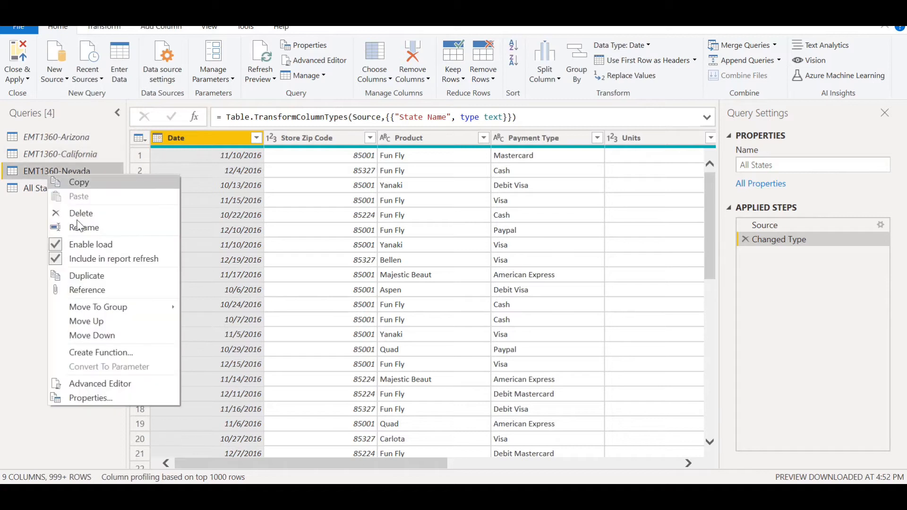
pyautogui.click(59, 243)
# Close the query editor with the changes applied and add a table visual of the State Name field to the report page
pyautogui.click(36, 189)
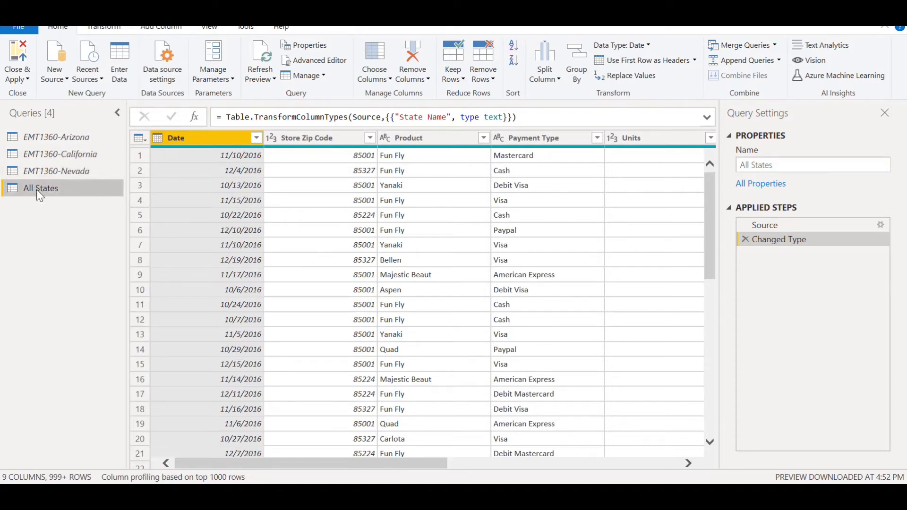
pyautogui.click(19, 58)
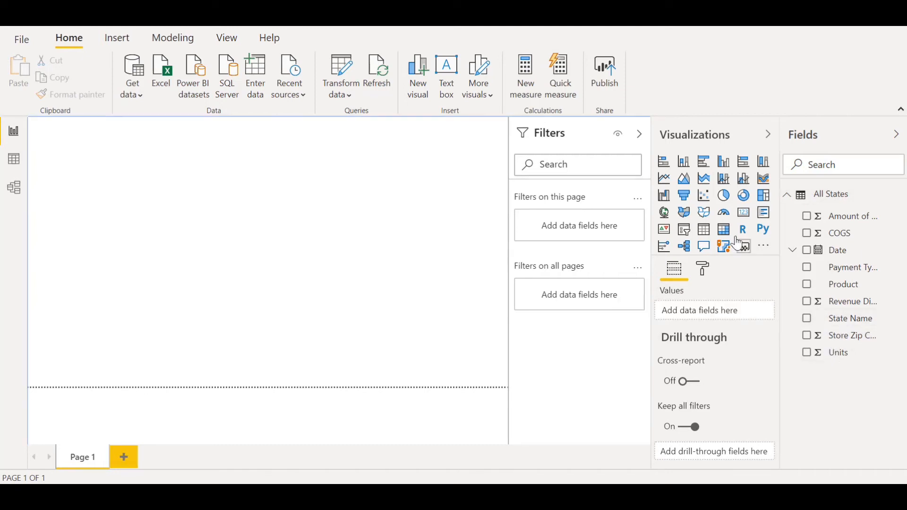
pyautogui.click(708, 230)
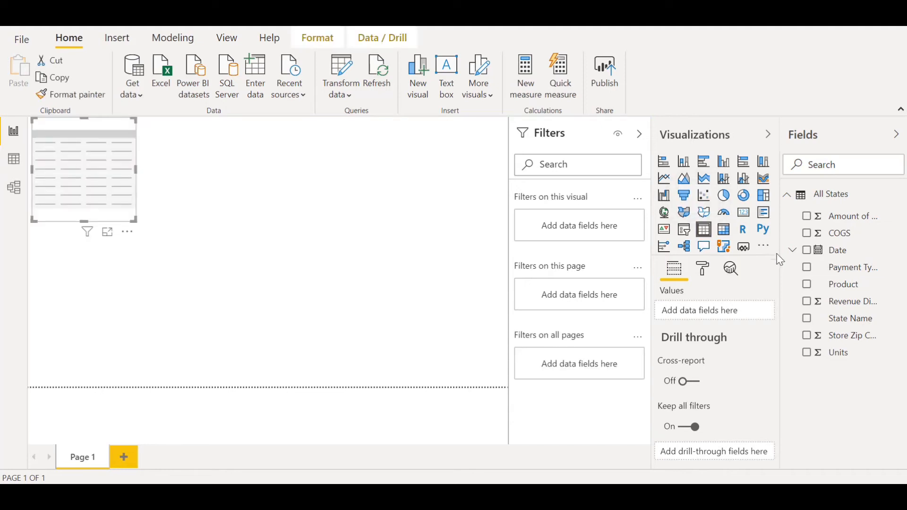
pyautogui.click(808, 322)
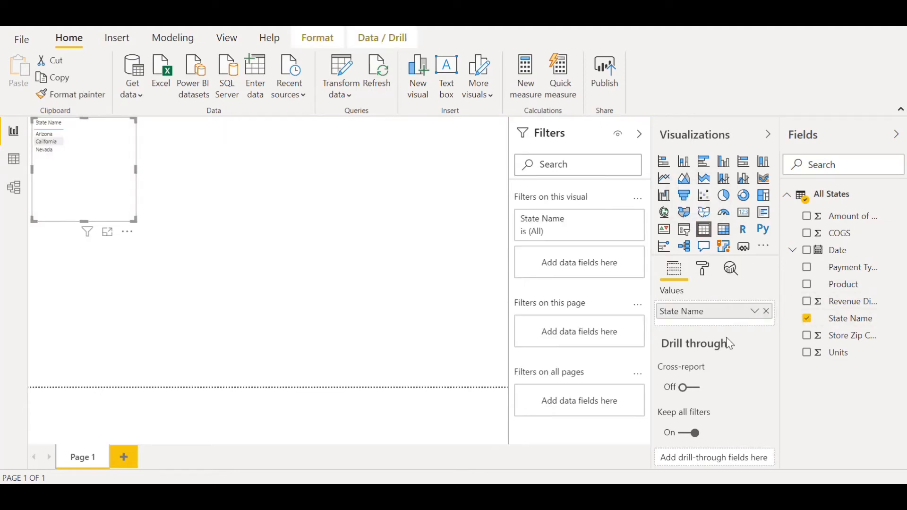
# Set the State Name table's values text size to 20 pt and move the table toward the middle of the page
pyautogui.click(704, 270)
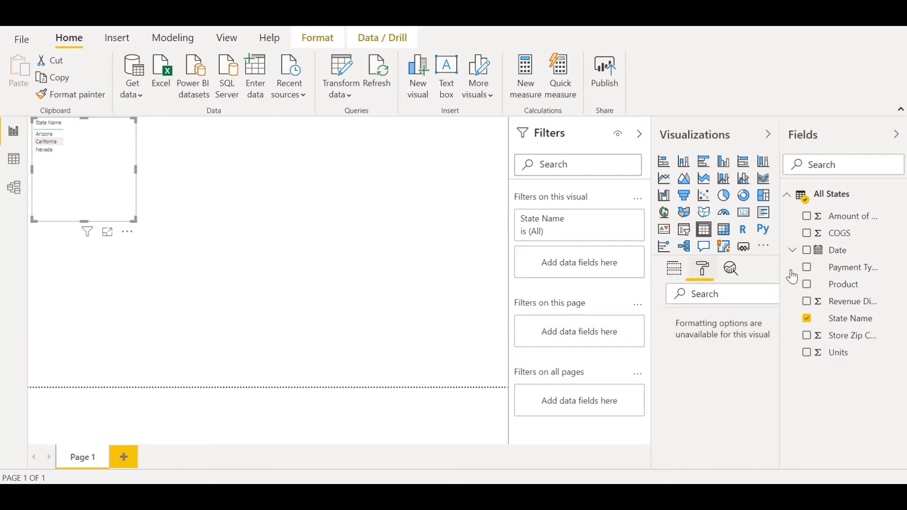
pyautogui.scroll(-3, 778, 369)
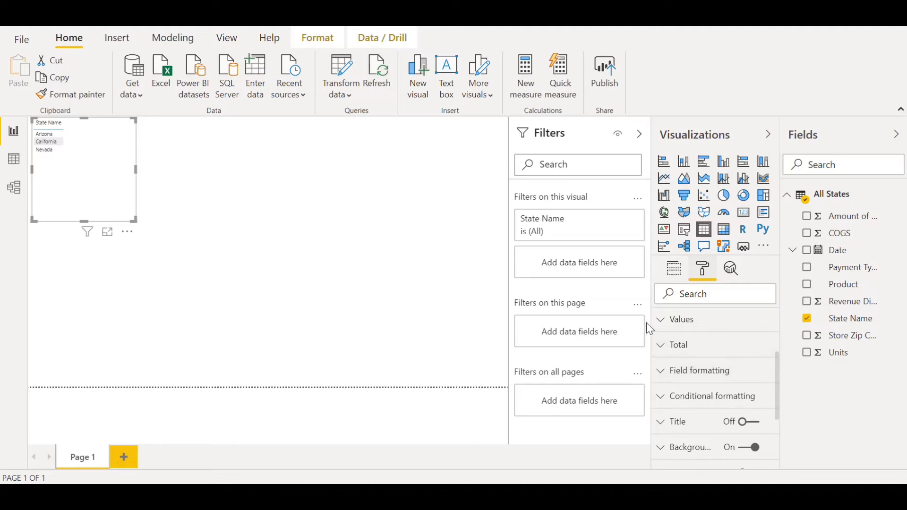
pyautogui.click(668, 326)
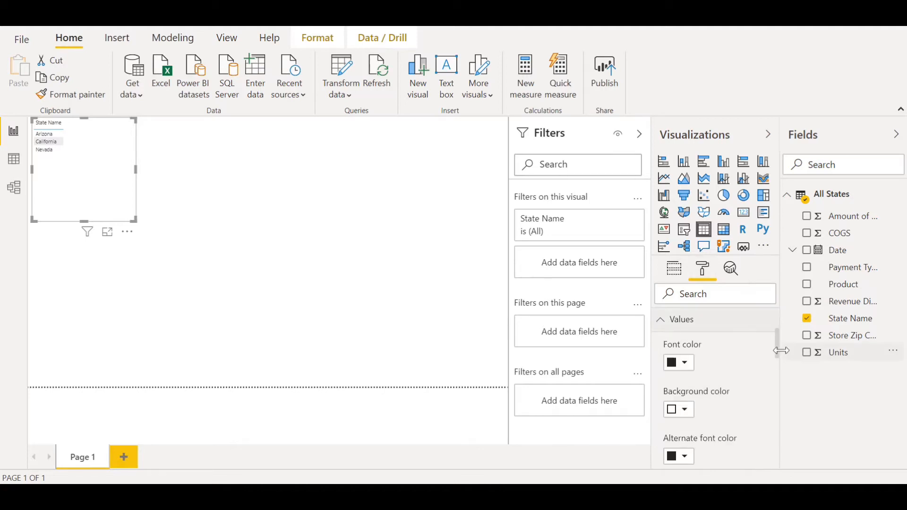
pyautogui.scroll(-6, 778, 352)
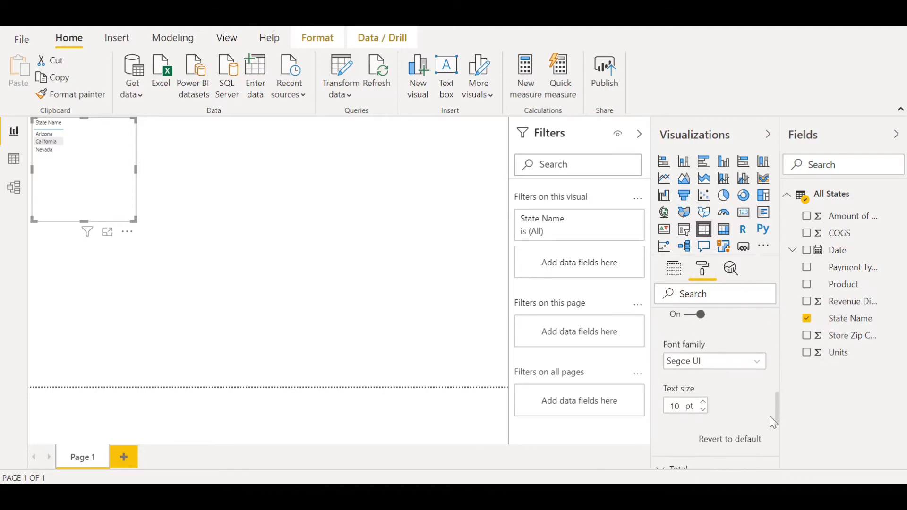
pyautogui.scroll(-1, 773, 422)
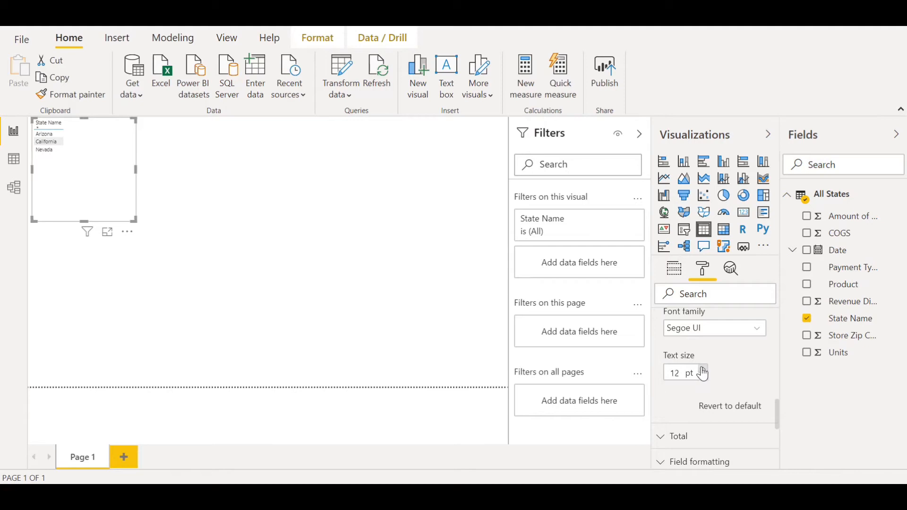
pyautogui.click(703, 368)
pyautogui.click(703, 368)
pyautogui.click(703, 369)
pyautogui.click(703, 369)
pyautogui.click(703, 369)
pyautogui.click(703, 369)
pyautogui.click(703, 369)
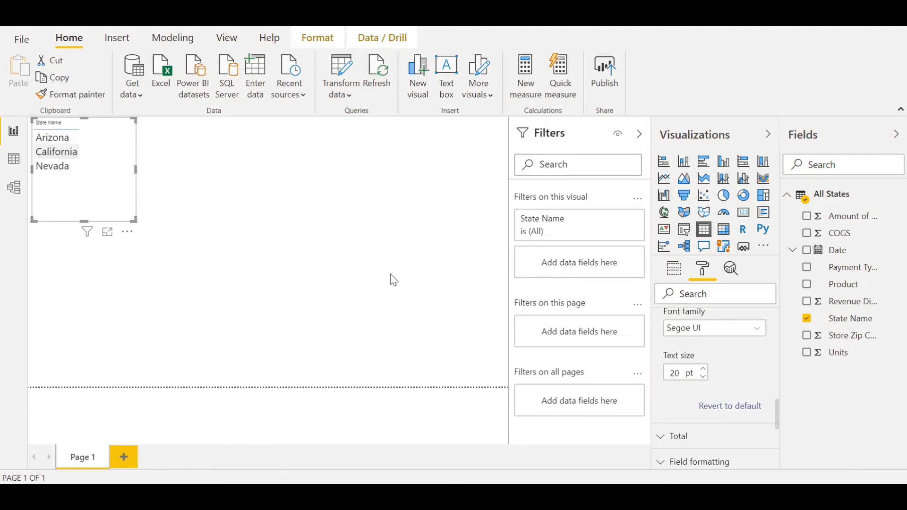
pyautogui.moveTo(109, 166); pyautogui.dragTo(241, 239)
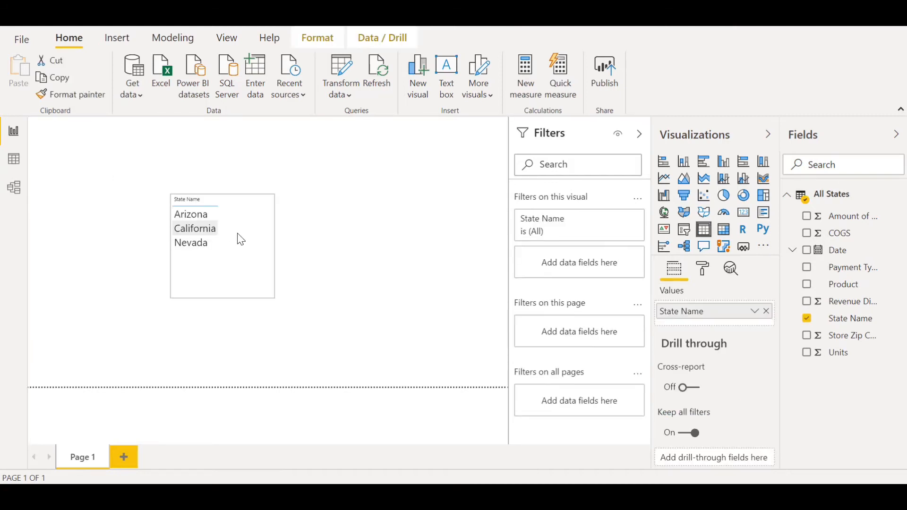
pyautogui.click(197, 217)
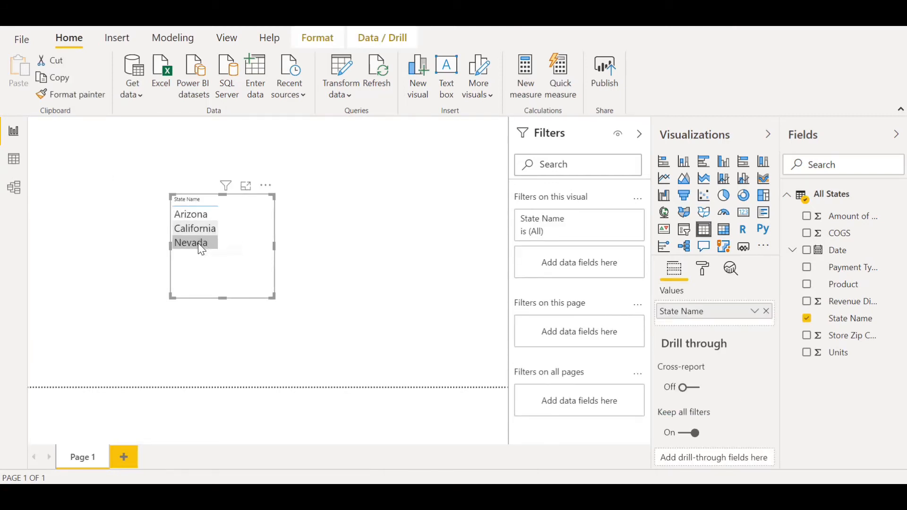
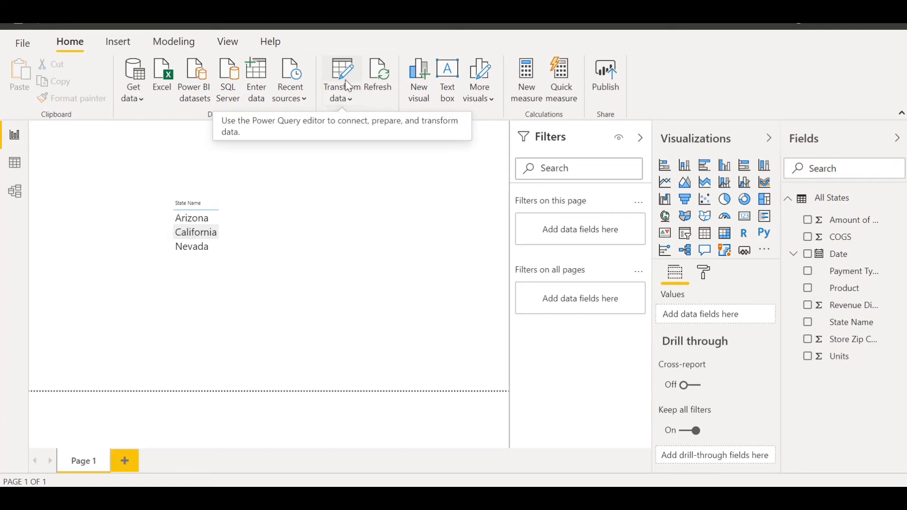
# Open the query editor and import the EMT1360Manager text/CSV file from the Append Queries folder as a new query
pyautogui.click(348, 78)
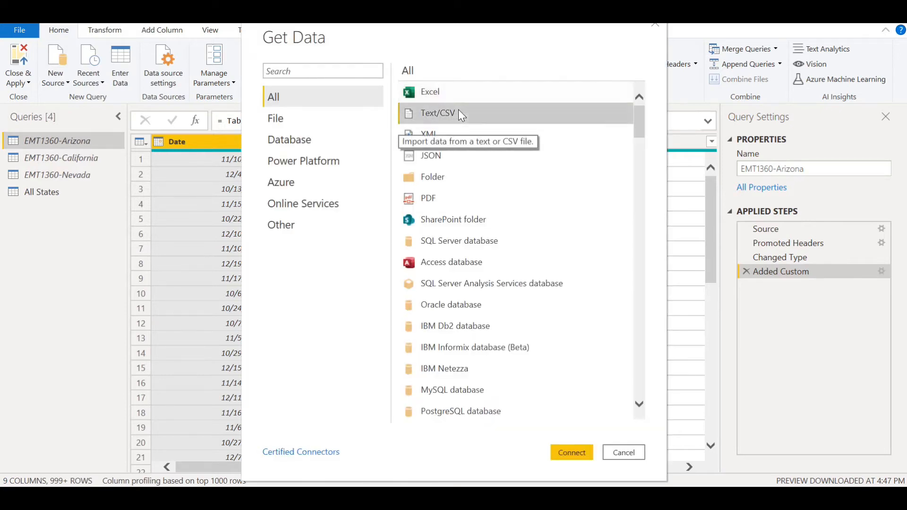
pyautogui.click(573, 454)
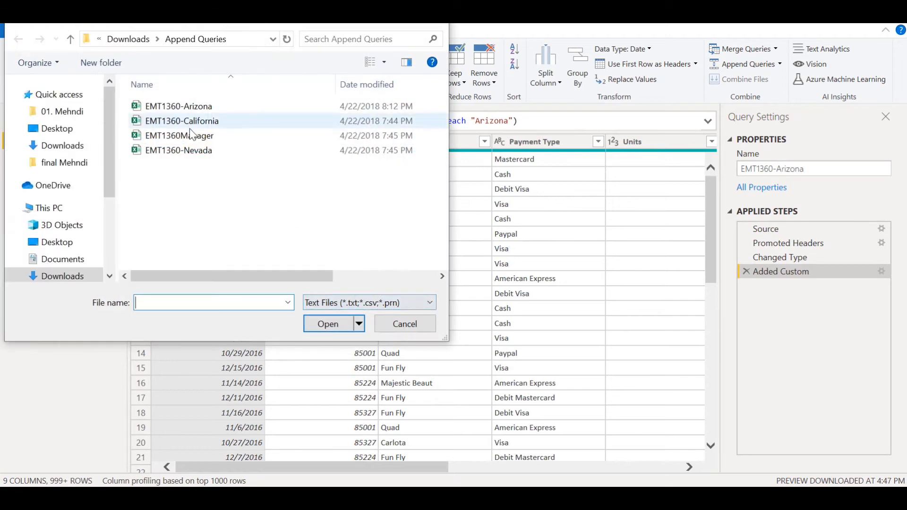
pyautogui.click(190, 137)
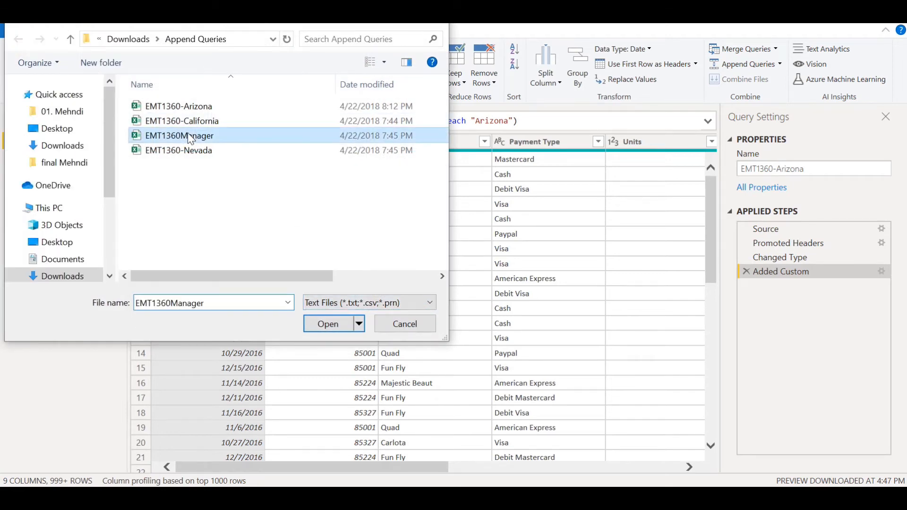
pyautogui.click(336, 326)
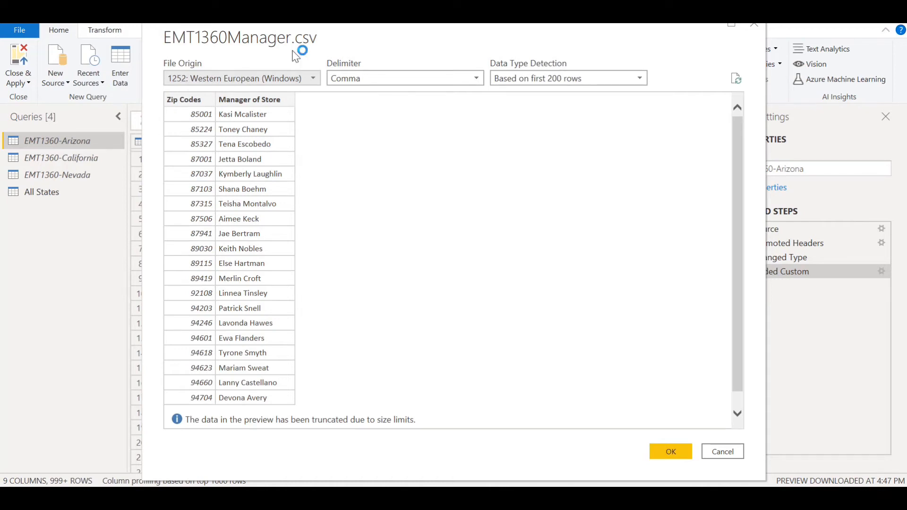
pyautogui.moveTo(366, 30); pyautogui.dragTo(636, 210)
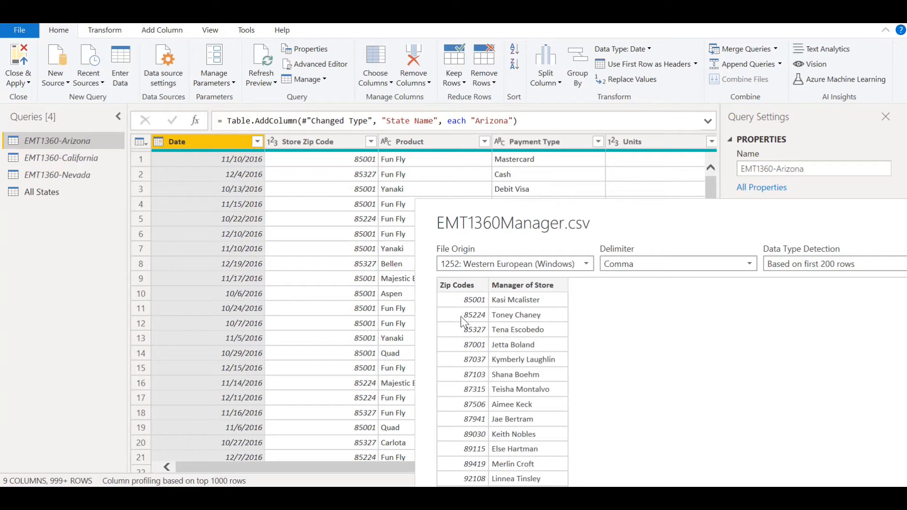
pyautogui.moveTo(537, 230); pyautogui.dragTo(210, 35)
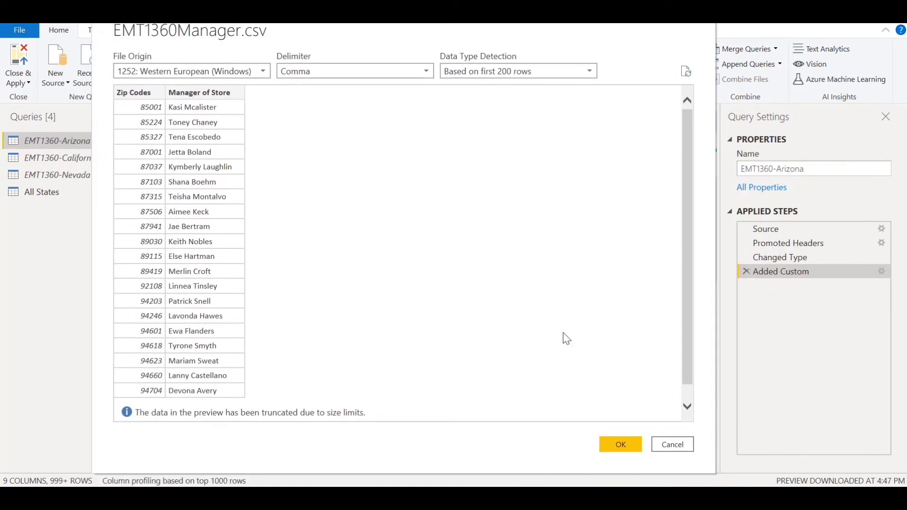
pyautogui.click(627, 444)
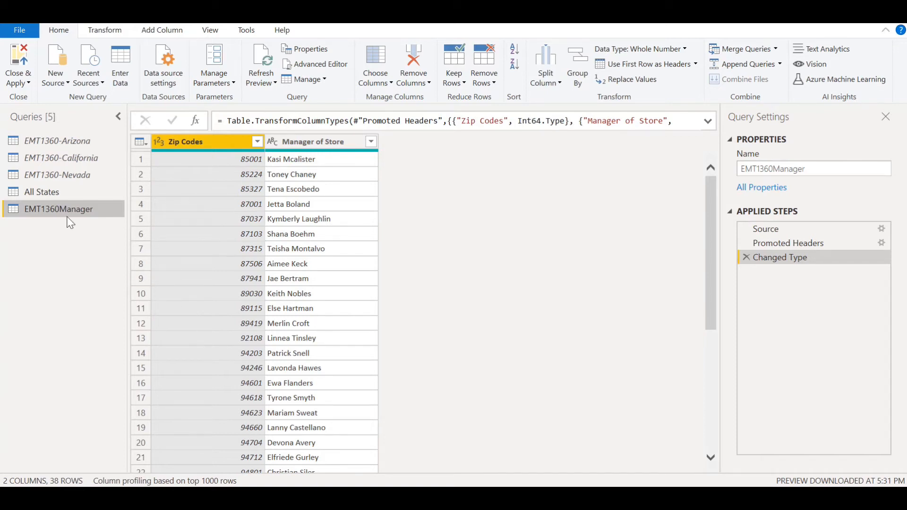
# Merge EMT1360Manager into the All States query, matching Store Zip Code to Zip Codes with a Left Outer join
pyautogui.click(58, 197)
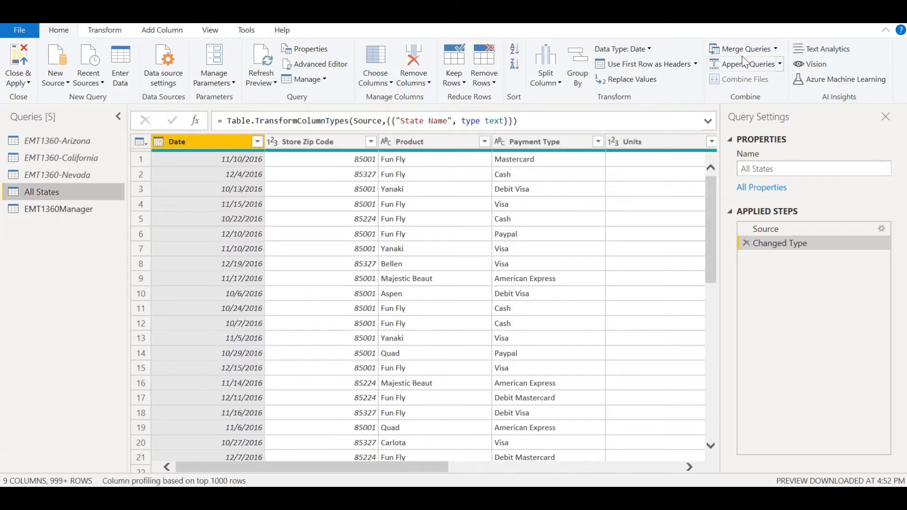
pyautogui.click(776, 49)
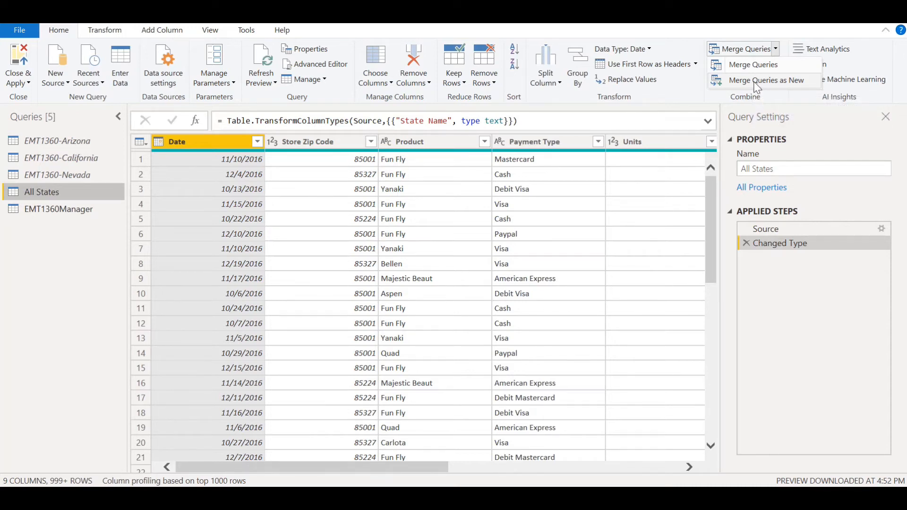
pyautogui.click(735, 64)
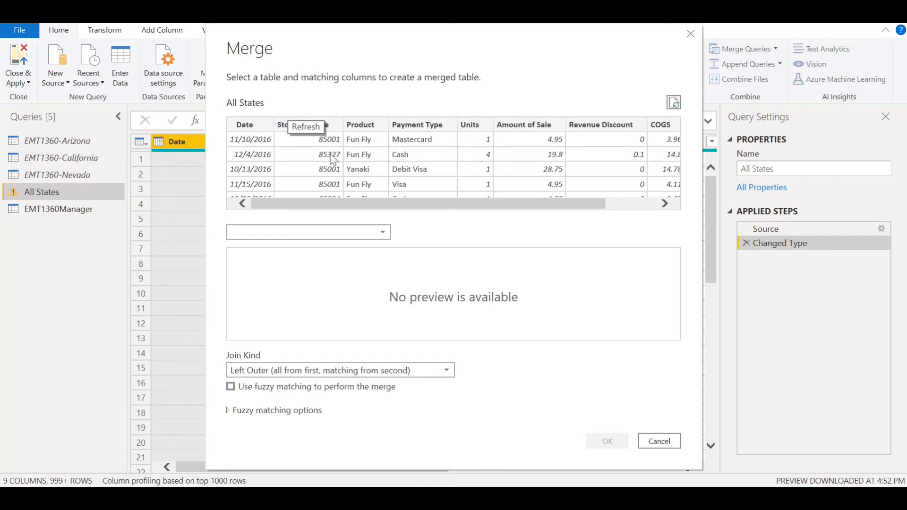
pyautogui.click(377, 235)
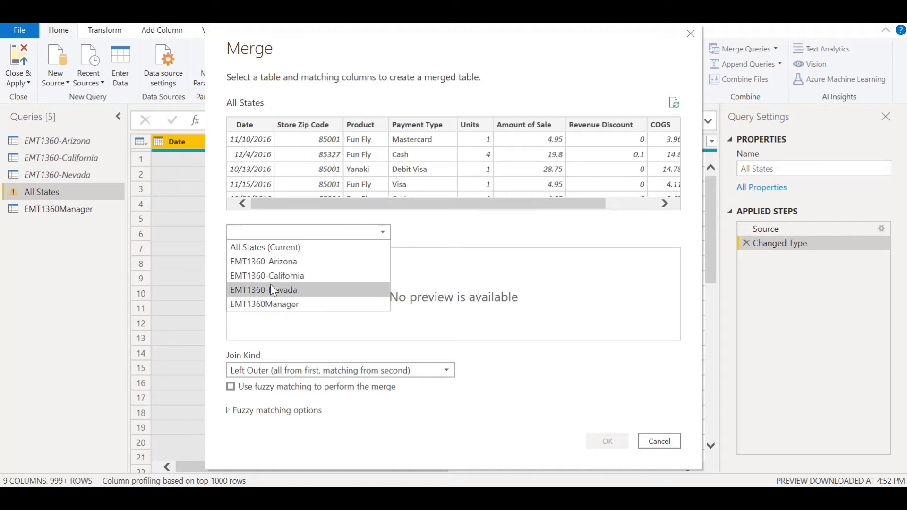
pyautogui.click(270, 305)
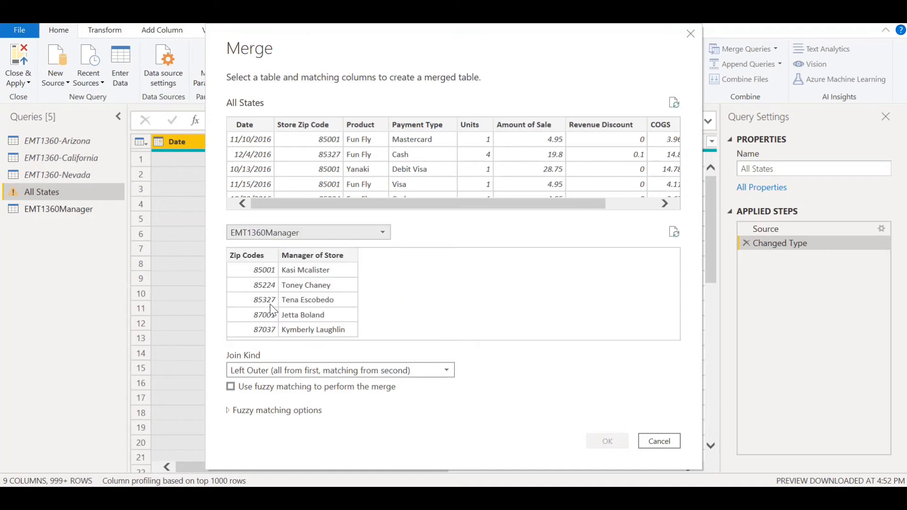
pyautogui.click(256, 256)
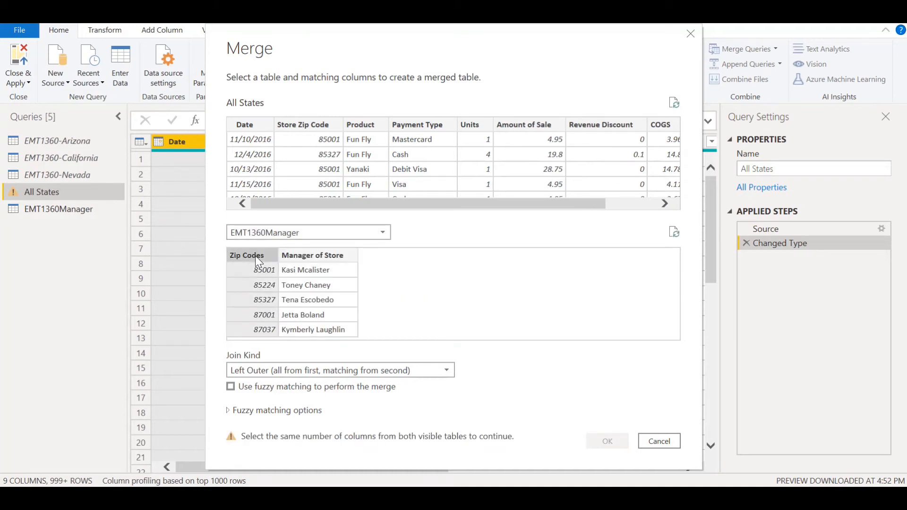
pyautogui.click(314, 127)
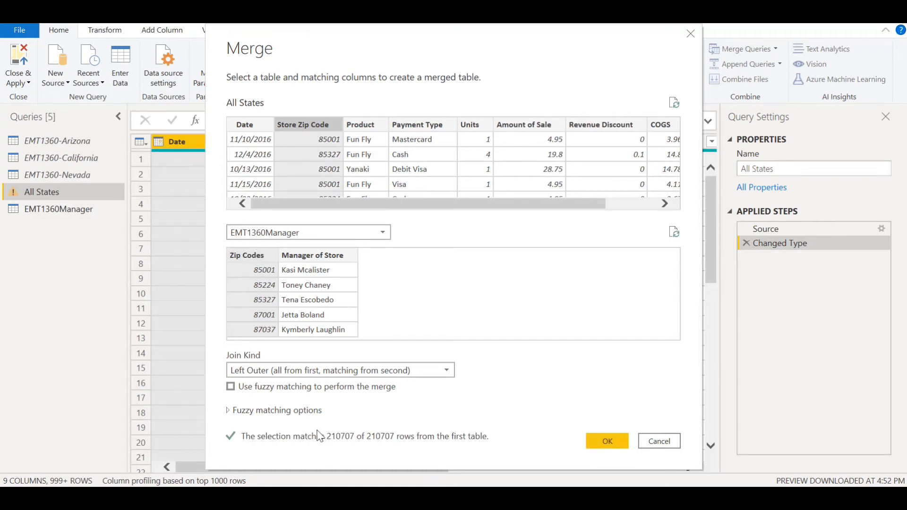
pyautogui.click(431, 371)
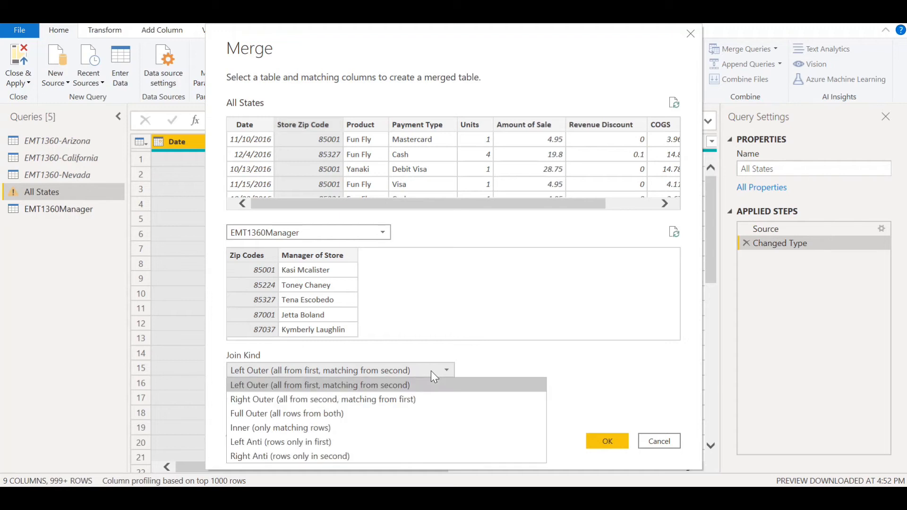
pyautogui.click(248, 385)
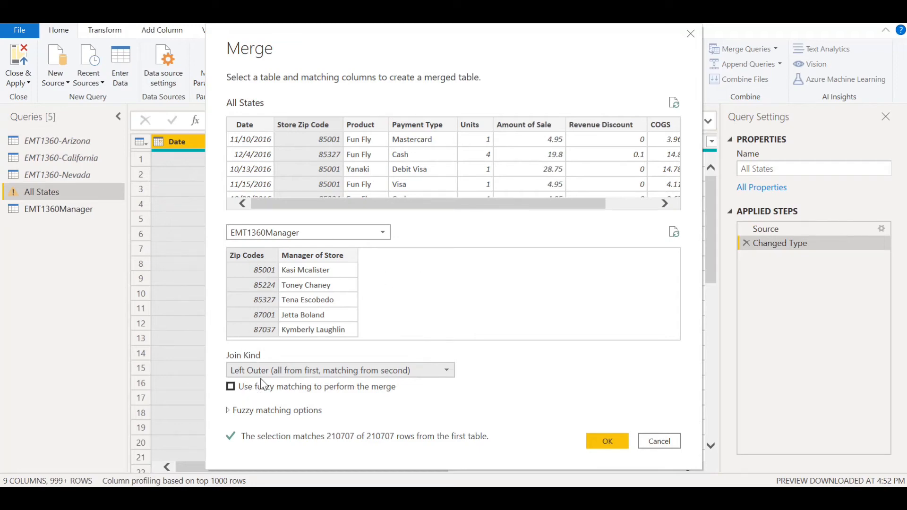
pyautogui.click(605, 444)
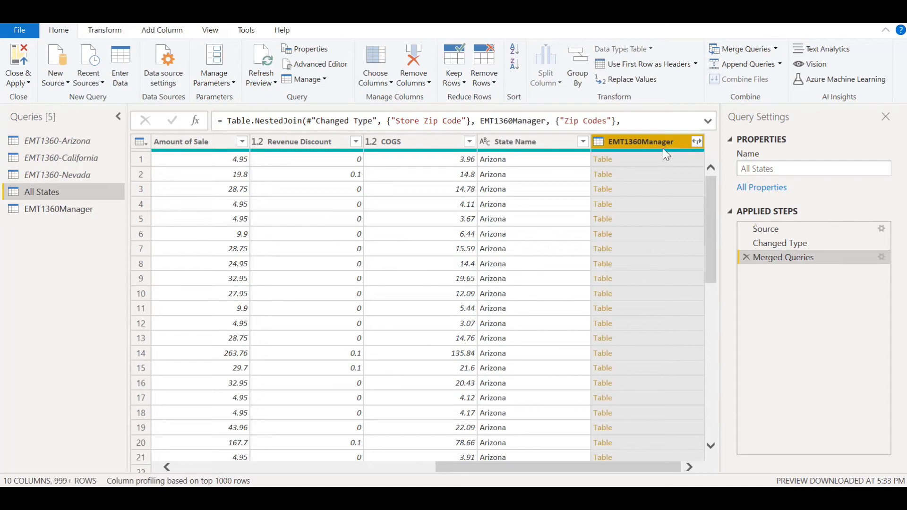
# Expand the merged EMT1360Manager column to only Manager of Store, leaving out Zip Codes and keeping the original column name as prefix
pyautogui.click(696, 142)
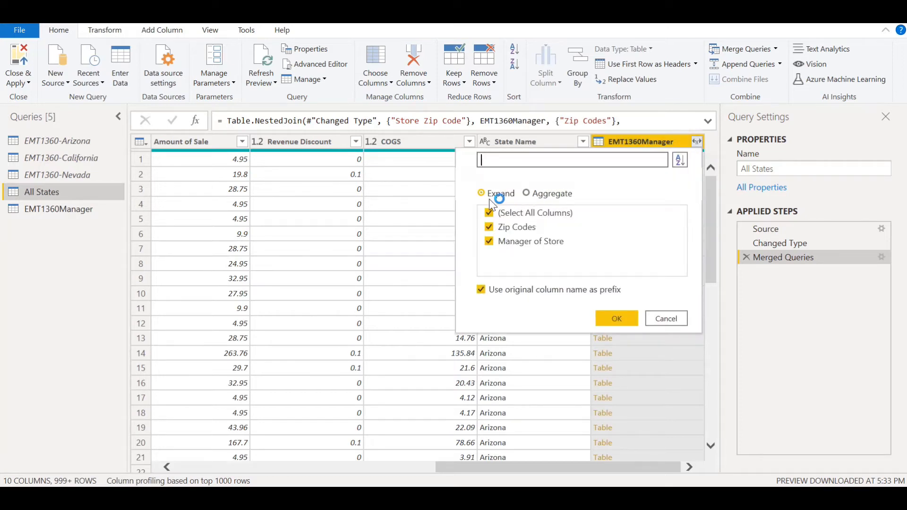
pyautogui.click(490, 228)
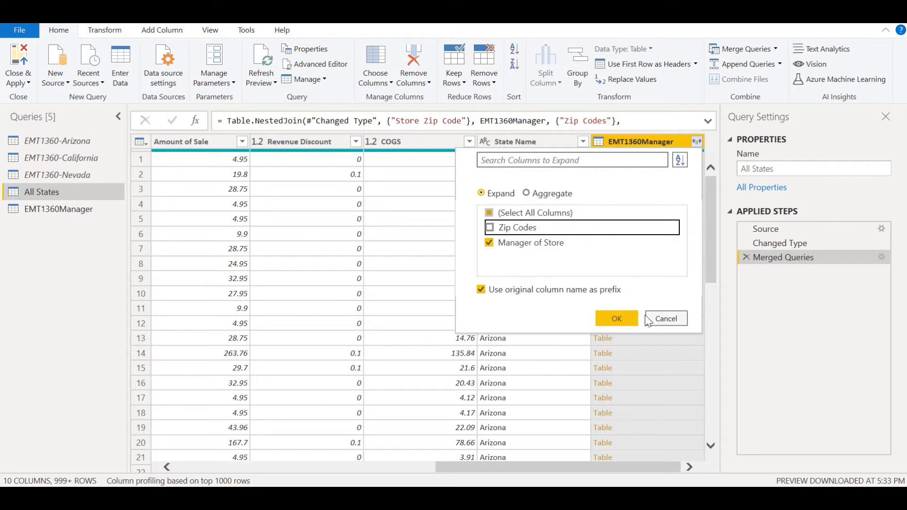
pyautogui.click(622, 317)
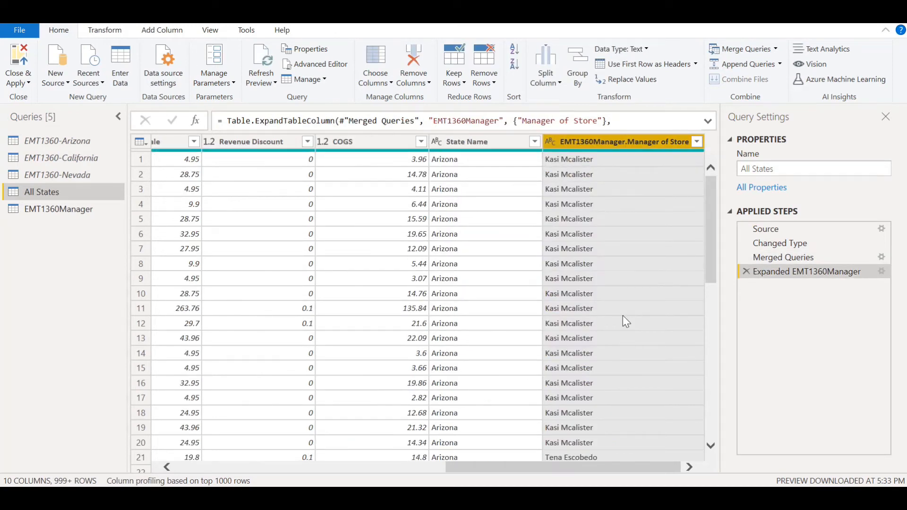
# Compare the first row's store manager with its Store Zip Code in the All States query
pyautogui.click(594, 162)
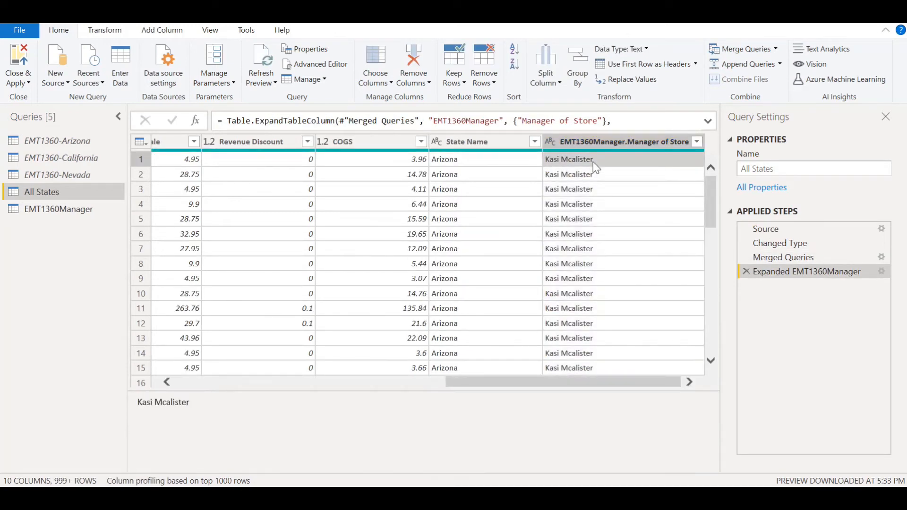
pyautogui.press('Left')
pyautogui.press('Left')
pyautogui.press('Left')
pyautogui.press('Left')
pyautogui.press('Left')
pyautogui.press('Left')
pyautogui.press('Left')
pyautogui.press('Left')
pyautogui.press('Left')
pyautogui.press('Left')
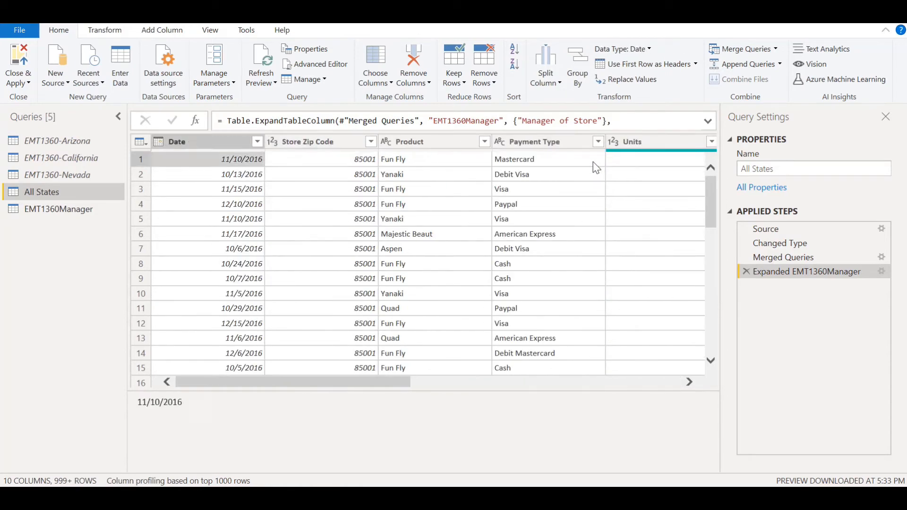
pyautogui.press('Right')
pyautogui.press('Right')
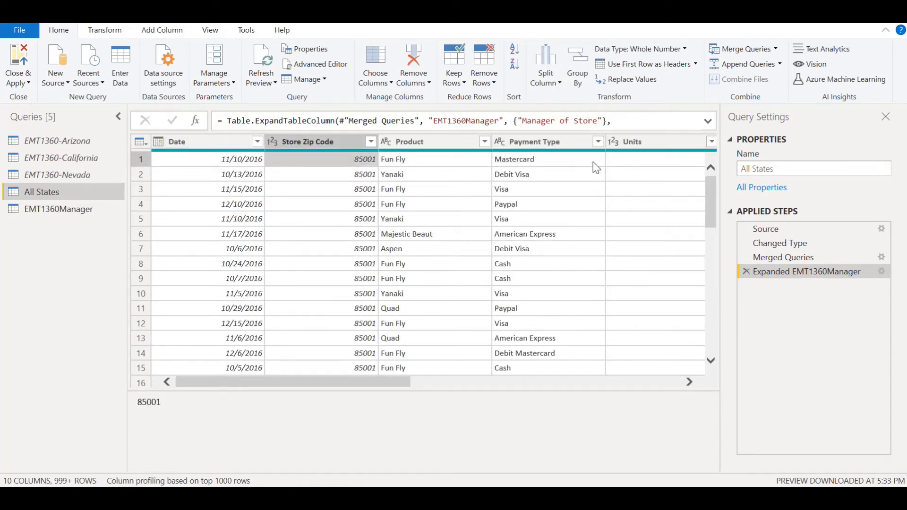
pyautogui.press('Right')
pyautogui.press('Right')
pyautogui.press('Right')
pyautogui.press('Right')
pyautogui.press('Right')
pyautogui.press('Right')
pyautogui.press('Right')
pyautogui.press('Right')
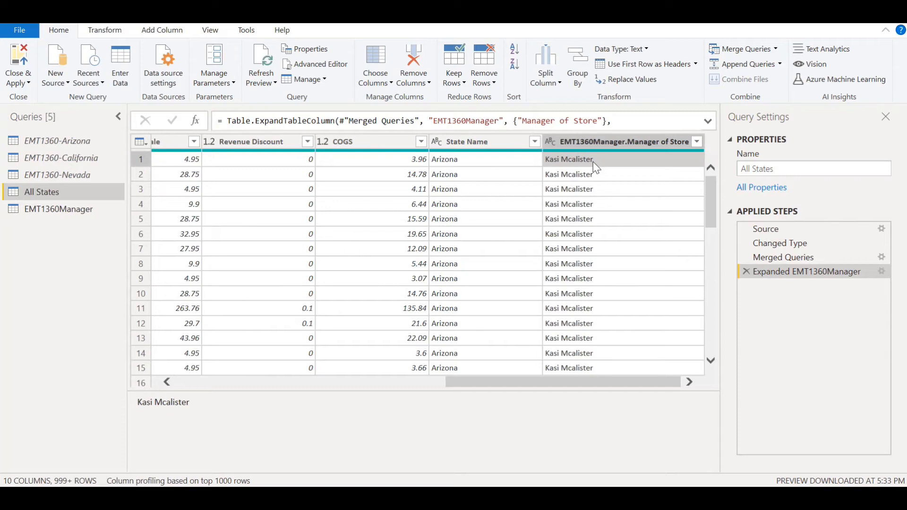
# Examine the rows around row 21 where the store manager changes, checking their Store Zip Code against the manager
pyautogui.press('Down')
pyautogui.press('Down')
pyautogui.press('Down')
pyautogui.press('Down')
pyautogui.press('Down')
pyautogui.press('Down')
pyautogui.press('Down')
pyautogui.press('Down')
pyautogui.press('Down')
pyautogui.press('Down')
pyautogui.press('Down')
pyautogui.press('Down')
pyautogui.press('Down')
pyautogui.press('Down')
pyautogui.press('Down')
pyautogui.press('Down')
pyautogui.press('Down')
pyautogui.press('Down')
pyautogui.press('Down')
pyautogui.press('Down')
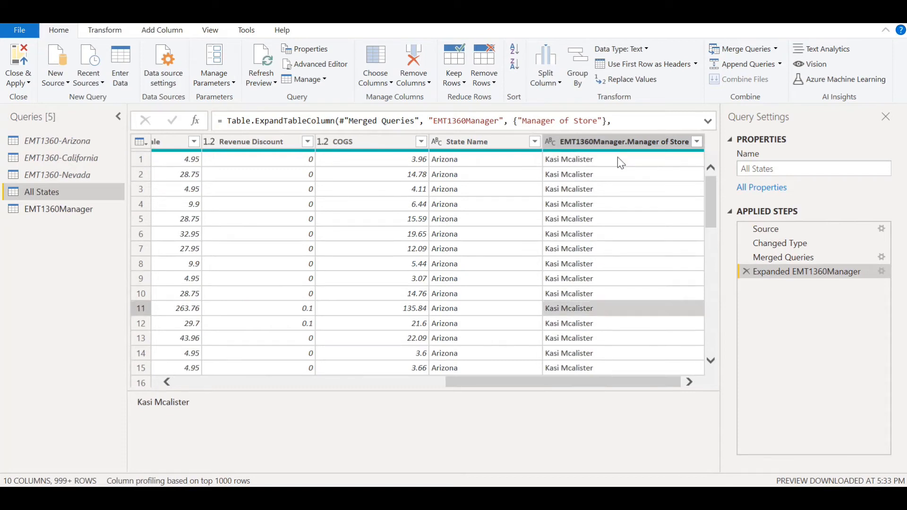
pyautogui.press('Up')
pyautogui.press('Up')
pyautogui.press('Up')
pyautogui.press('Up')
pyautogui.press('Up')
pyautogui.press('Up')
pyautogui.press('Up')
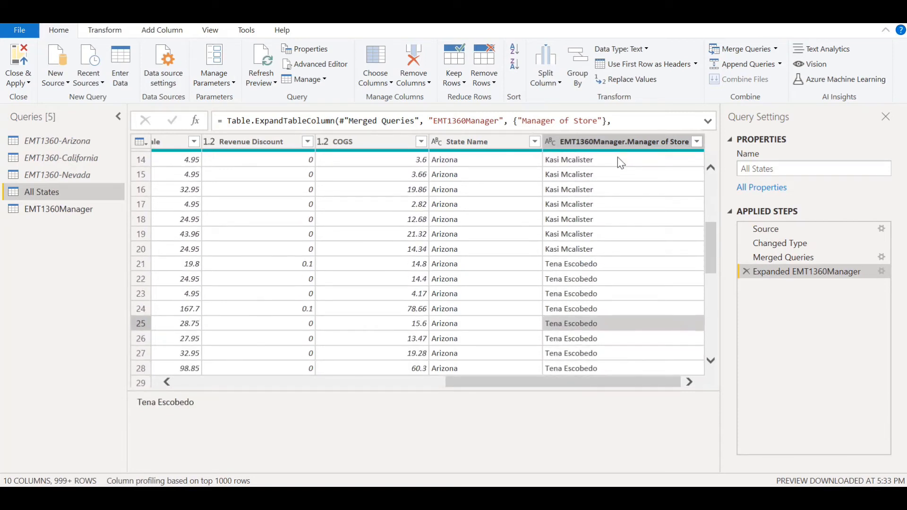
pyautogui.press('Left')
pyautogui.press('Left')
pyautogui.press('Left')
pyautogui.press('Left')
pyautogui.press('Left')
pyautogui.press('Left')
pyautogui.press('Left')
pyautogui.press('Left')
pyautogui.press('Left')
pyautogui.press('Left')
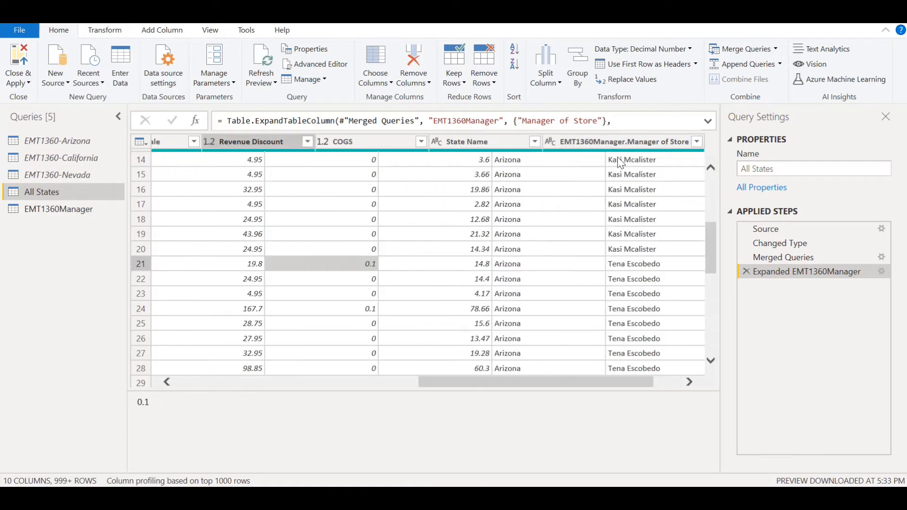
pyautogui.press('Right')
pyautogui.press('Right')
pyautogui.press('Right')
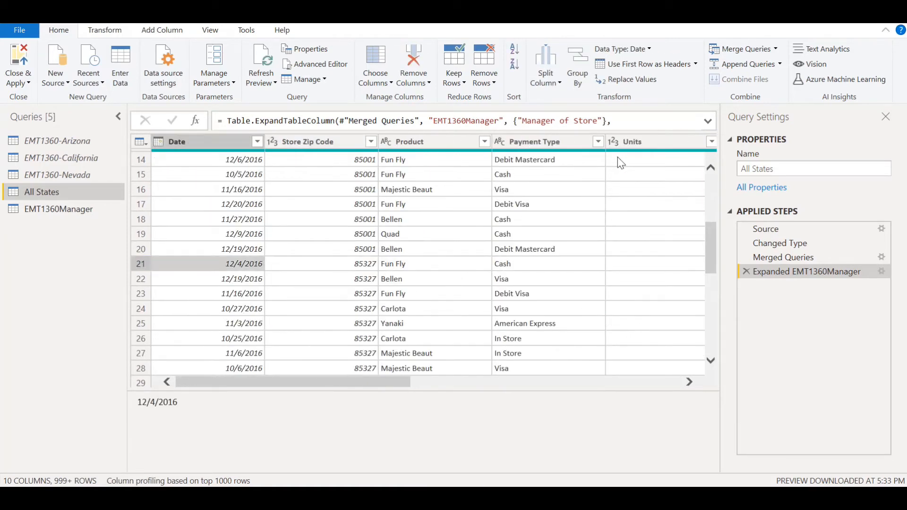
pyautogui.press('Right')
pyautogui.press('Right')
pyautogui.press('Right')
pyautogui.press('Right')
pyautogui.press('Right')
pyautogui.press('Right')
pyautogui.press('Right')
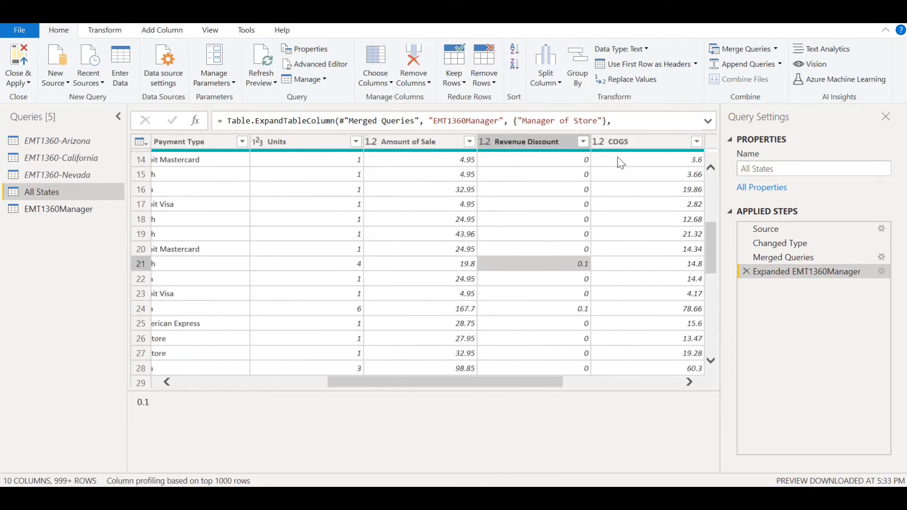
pyautogui.press('Up')
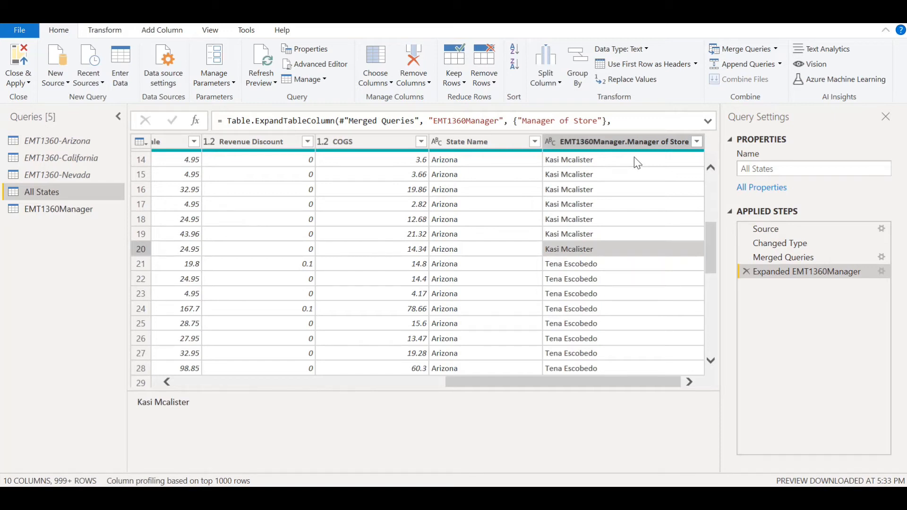
# Disable loading into the report for the EMT1360Manager query
pyautogui.rightClick(39, 211)
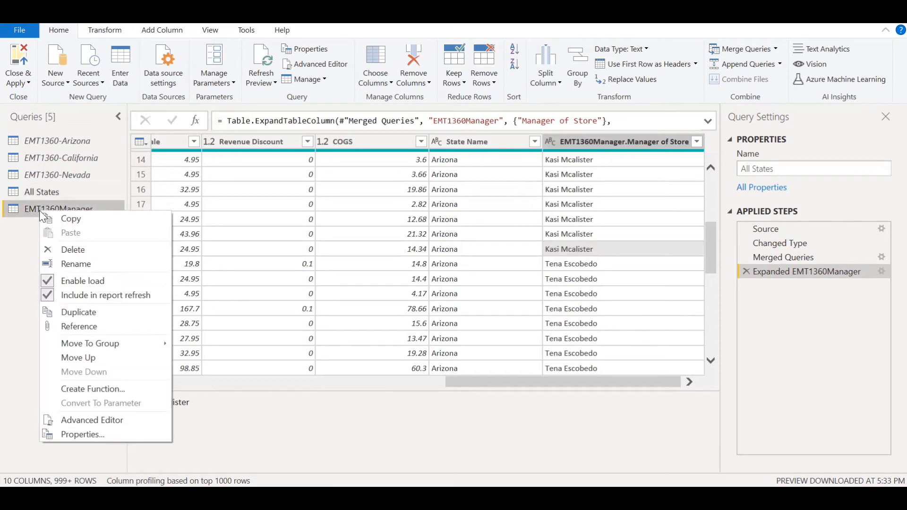
pyautogui.click(47, 282)
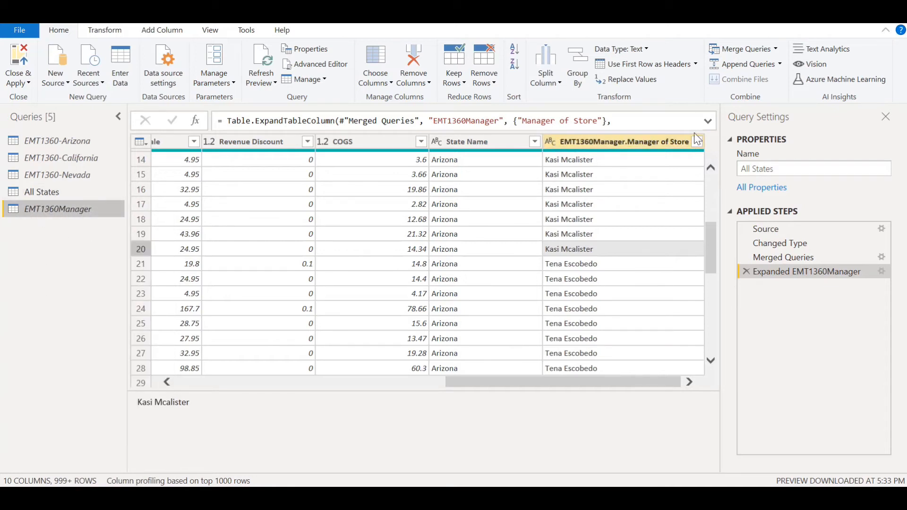
pyautogui.click(674, 141)
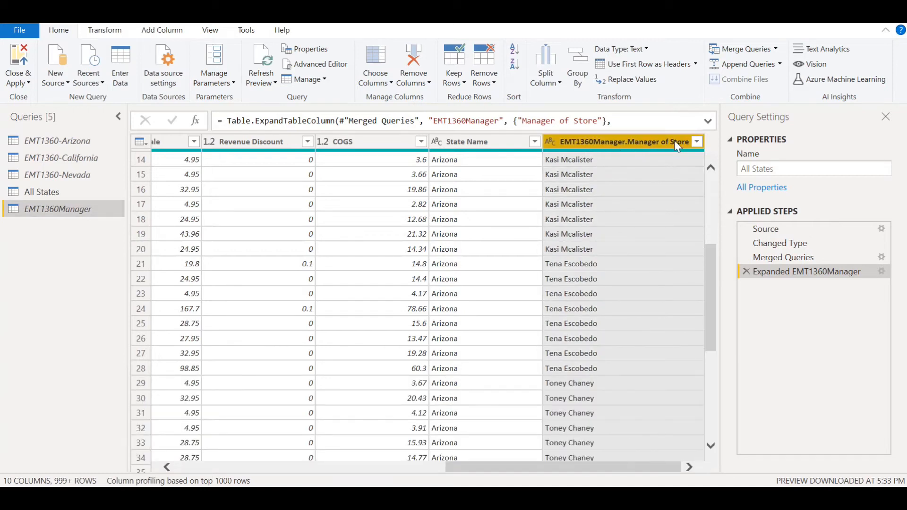
pyautogui.click(696, 143)
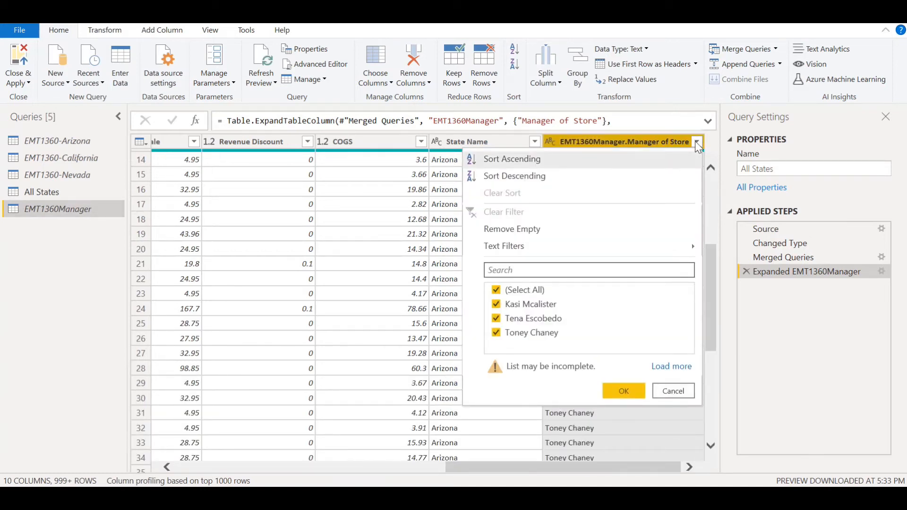
pyautogui.click(695, 141)
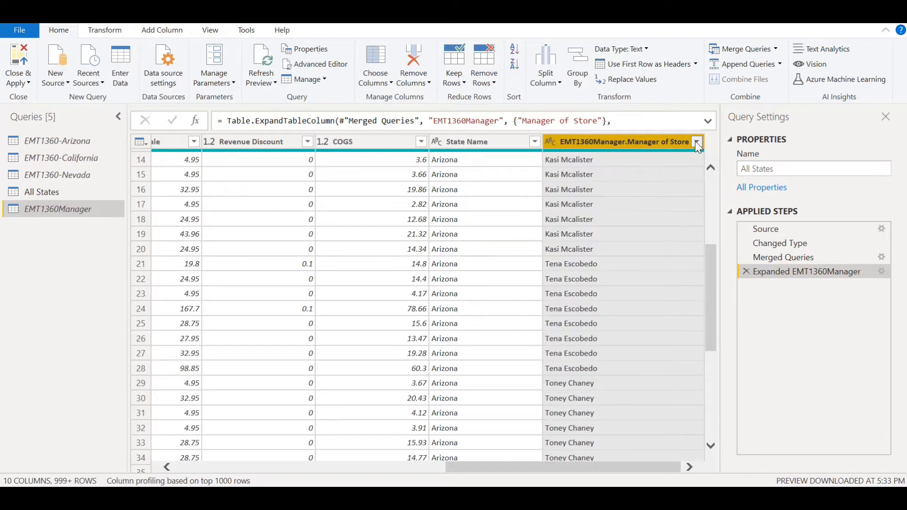
# Rename the EMT1360Manager.Manager of Store column to Manager Name and apply the query changes, closing the query editor
pyautogui.click(696, 142)
pyautogui.click(693, 141)
pyautogui.rightClick(634, 143)
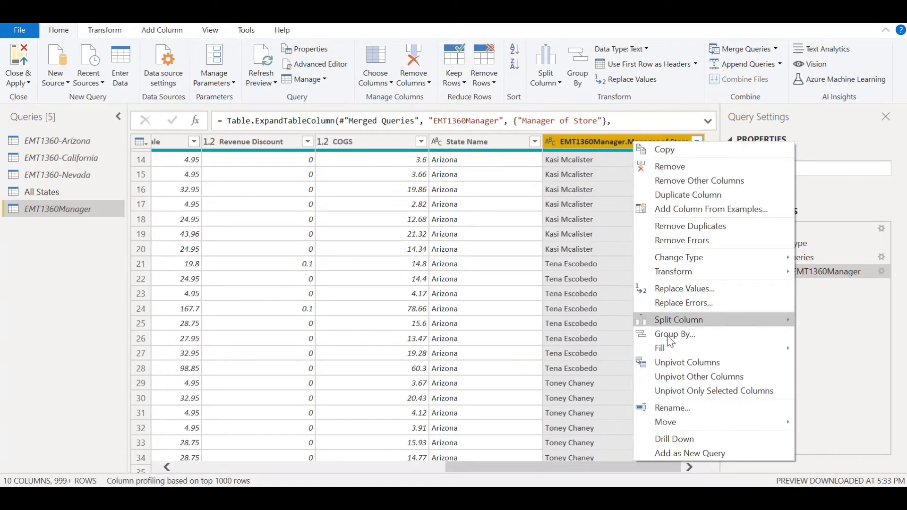
pyautogui.click(664, 407)
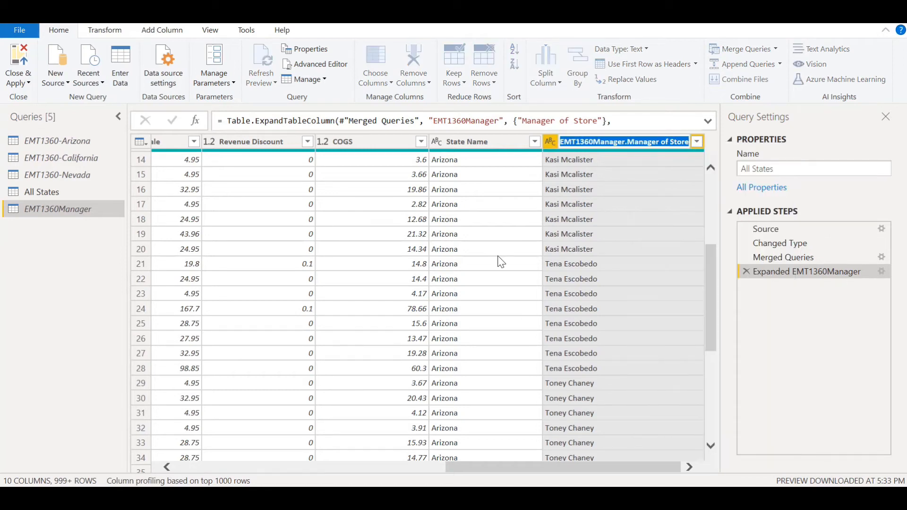
pyautogui.press('BackSpace')
pyautogui.write('Mana')
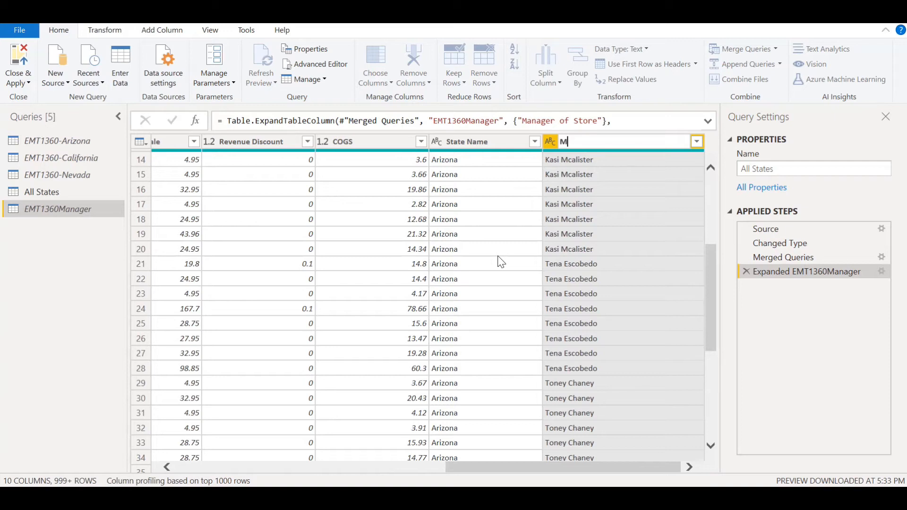
pyautogui.press('BackSpace')
pyautogui.press('BackSpace')
pyautogui.press('BackSpace')
pyautogui.press('BackSpace')
pyautogui.write('Mang')
pyautogui.press('BackSpace')
pyautogui.write('ager name')
pyautogui.press('BackSpace')
pyautogui.press('BackSpace')
pyautogui.press('BackSpace')
pyautogui.press('BackSpace')
pyautogui.write('Name')
pyautogui.press('Return')
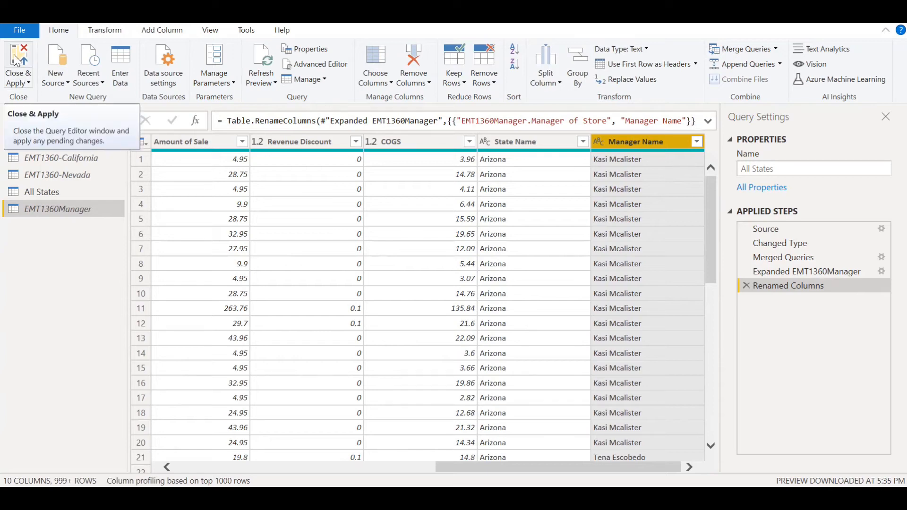
pyautogui.click(17, 62)
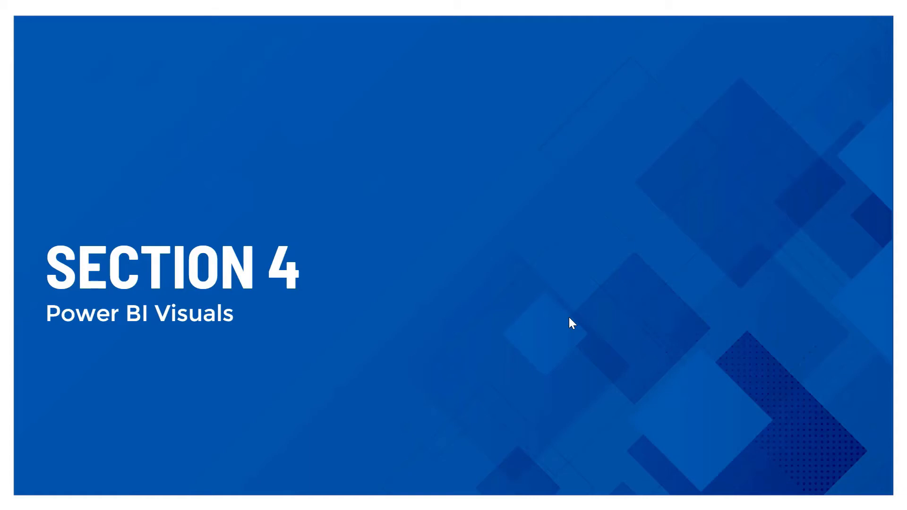
pyautogui.press('Right')
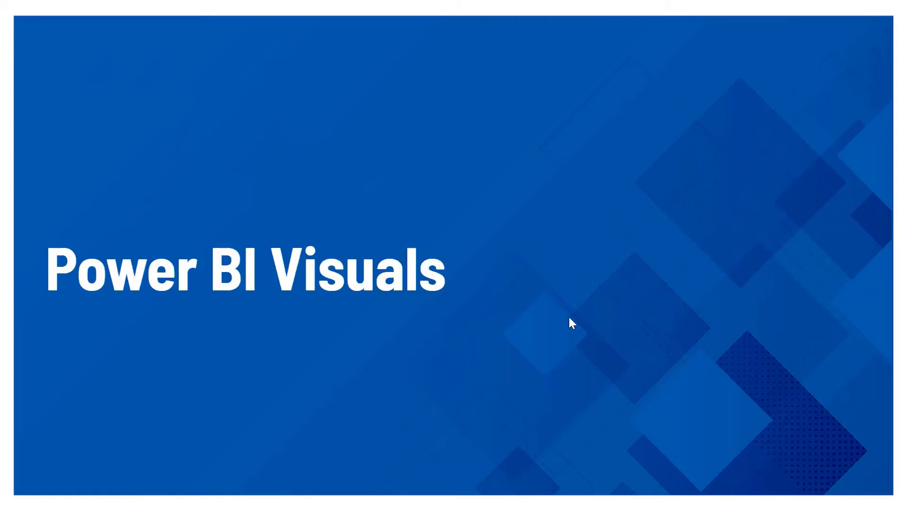
pyautogui.press('Right')
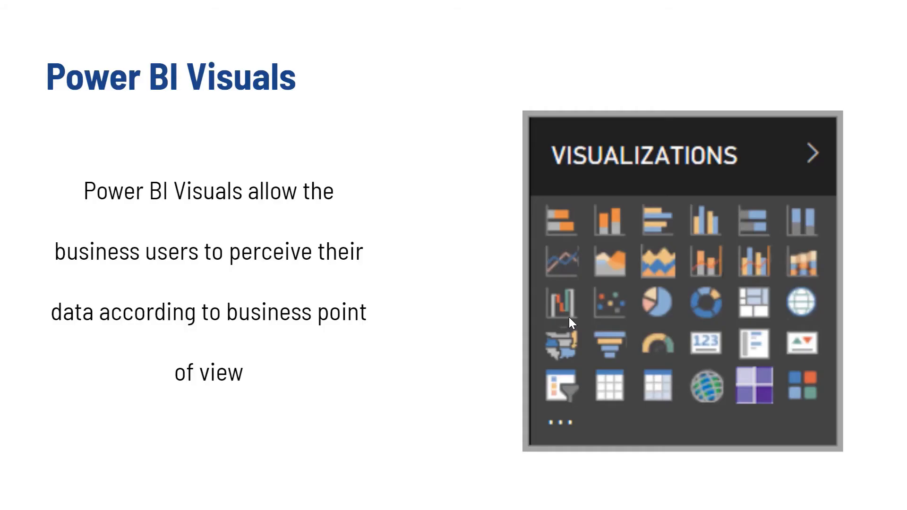
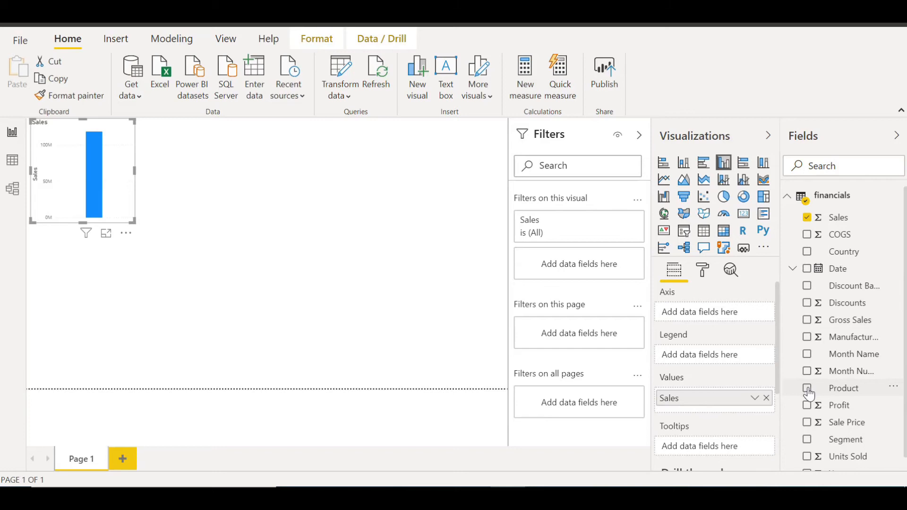
# Add Product as the axis of the Sales column chart and enlarge the visual to over half the page width
pyautogui.click(808, 390)
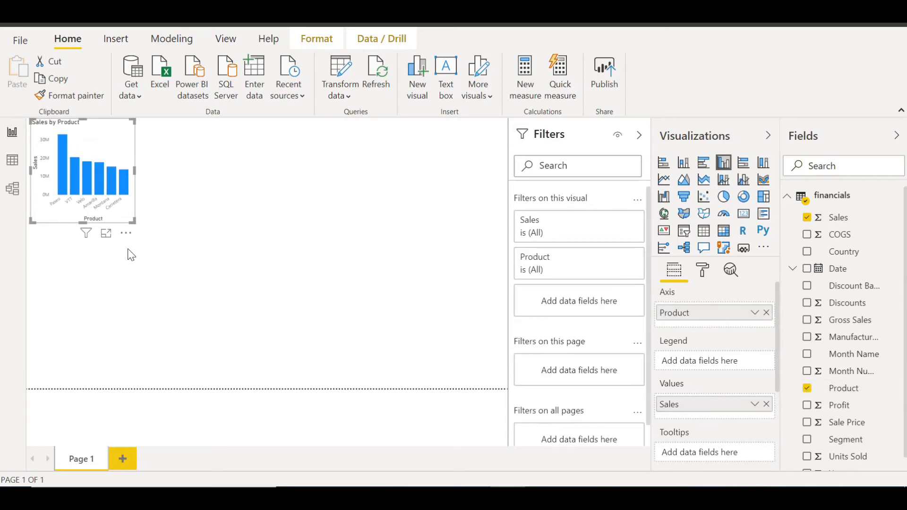
pyautogui.moveTo(137, 221); pyautogui.dragTo(326, 313)
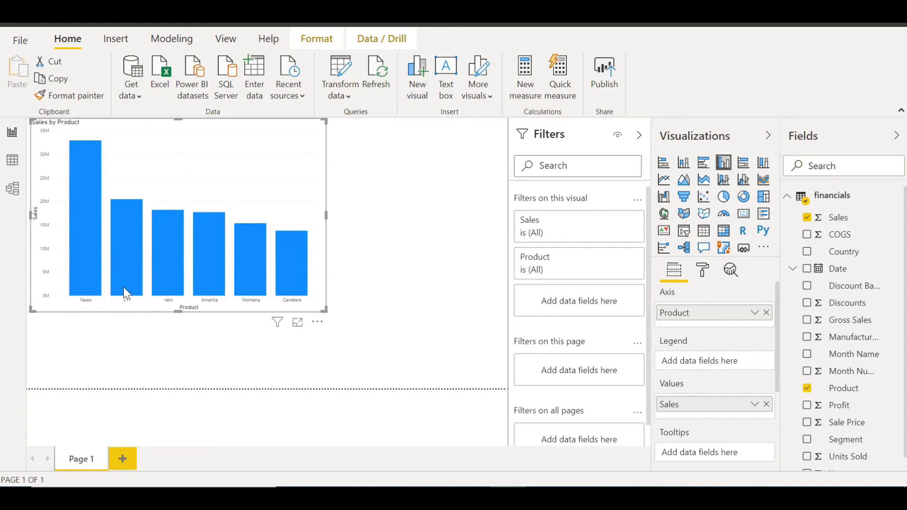
# Highlight the Amarilla column in the chart, clear the highlight and deselect the visual
pyautogui.click(208, 292)
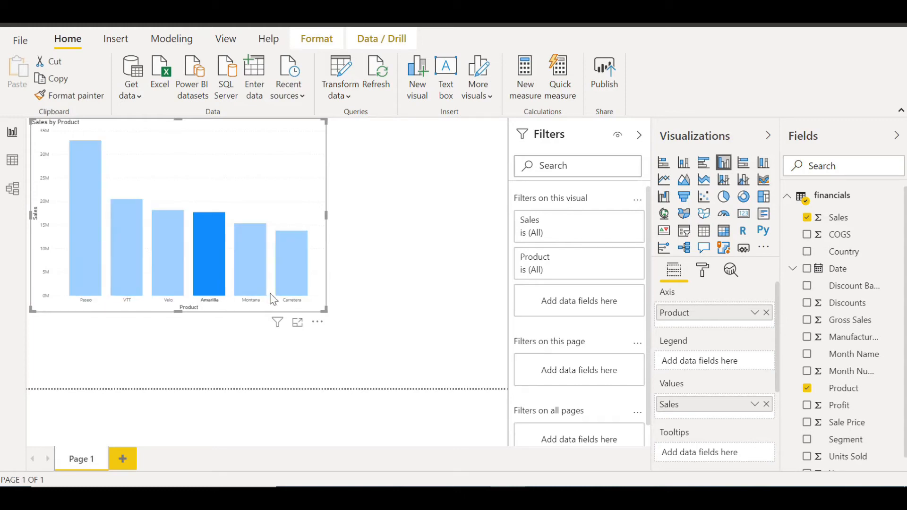
pyautogui.click(220, 260)
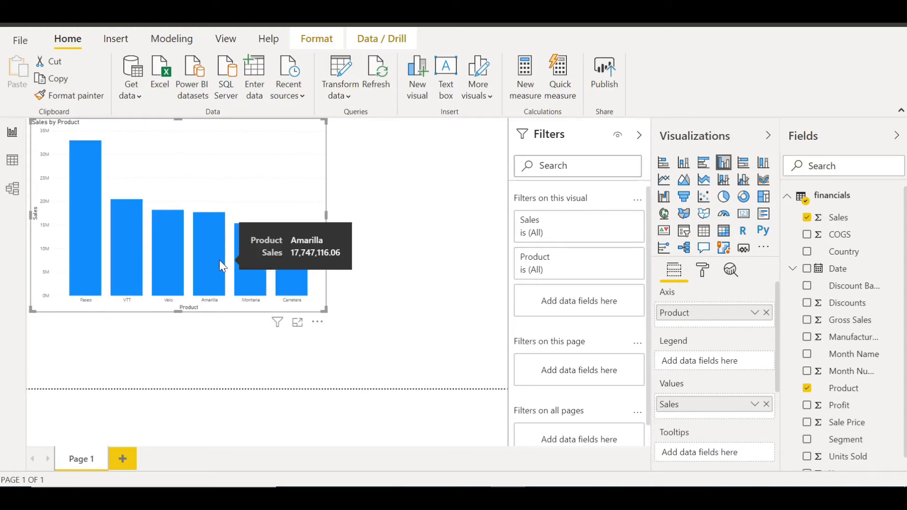
pyautogui.click(408, 226)
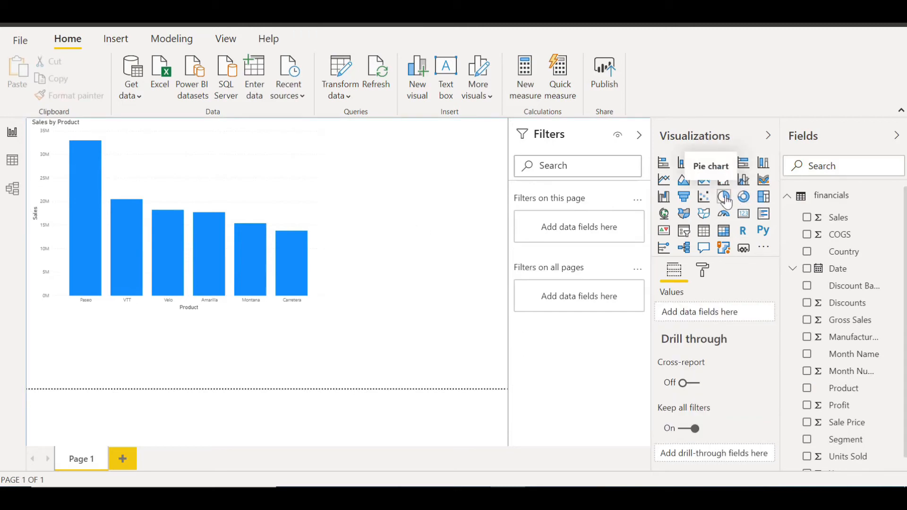
# Convert the Sales by Product column chart to a pie chart and move it toward the middle of the page
pyautogui.click(269, 161)
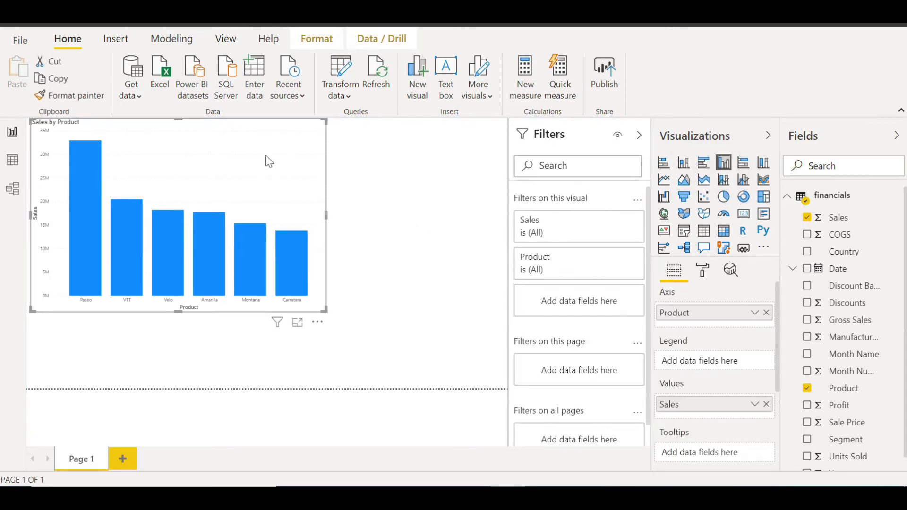
pyautogui.click(724, 203)
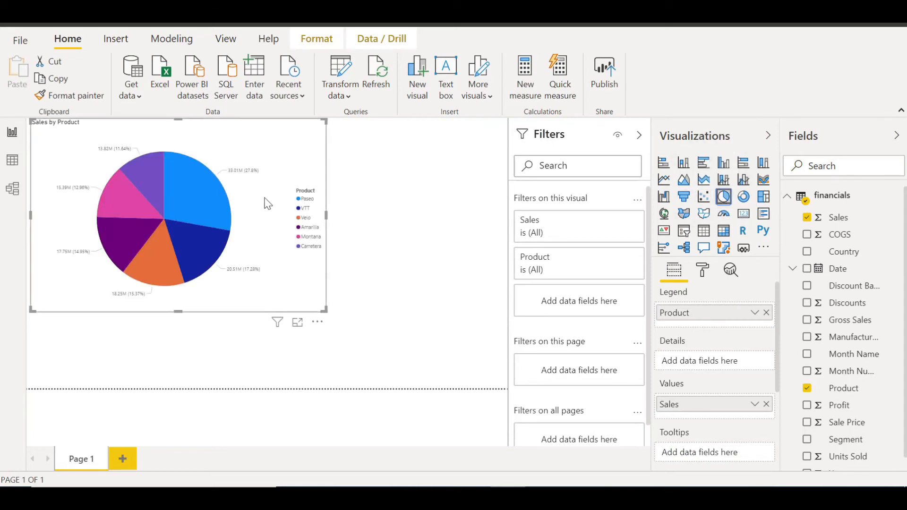
pyautogui.moveTo(263, 202); pyautogui.dragTo(378, 261)
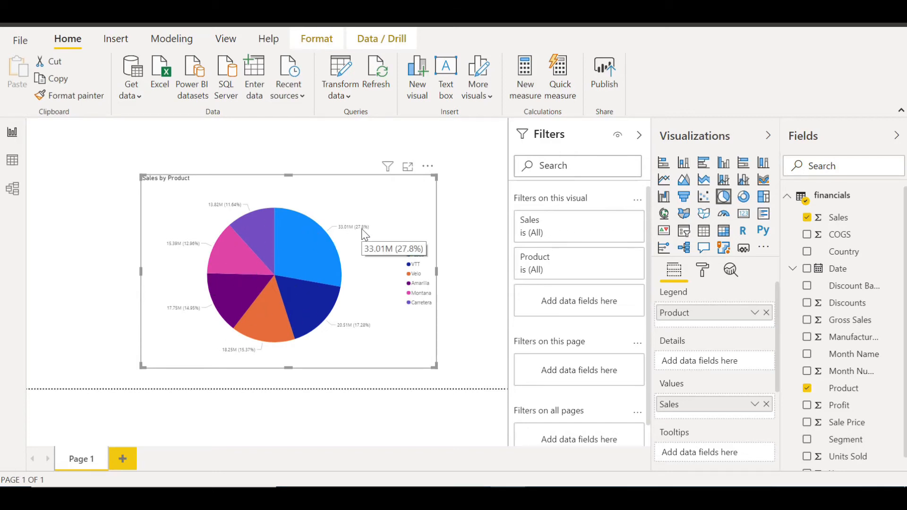
# Set the text size of the pie chart's legend to 14 pt
pyautogui.click(703, 274)
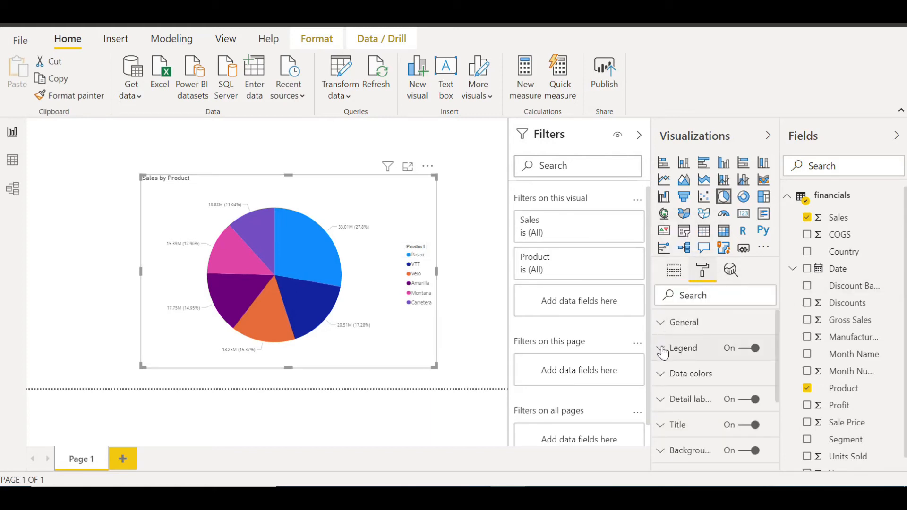
pyautogui.click(663, 348)
pyautogui.moveTo(779, 342); pyautogui.dragTo(776, 408)
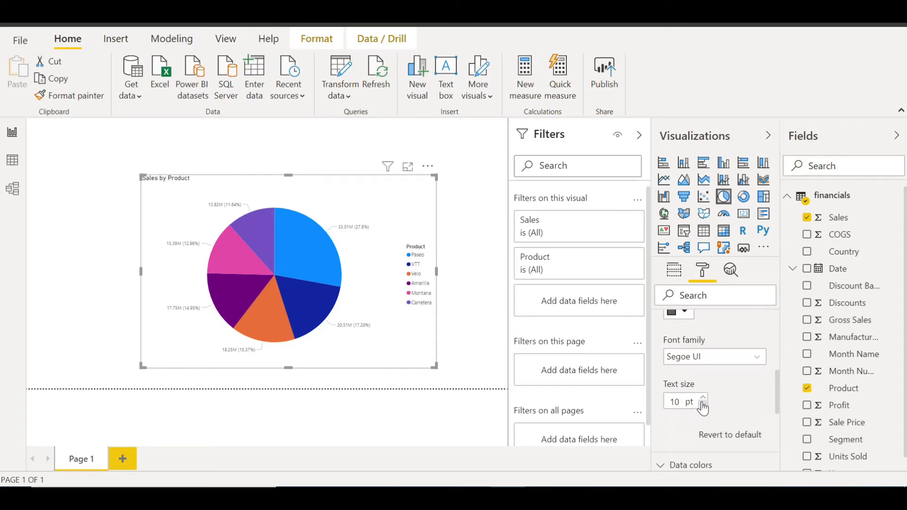
pyautogui.click(703, 398)
pyautogui.click(703, 397)
pyautogui.click(703, 398)
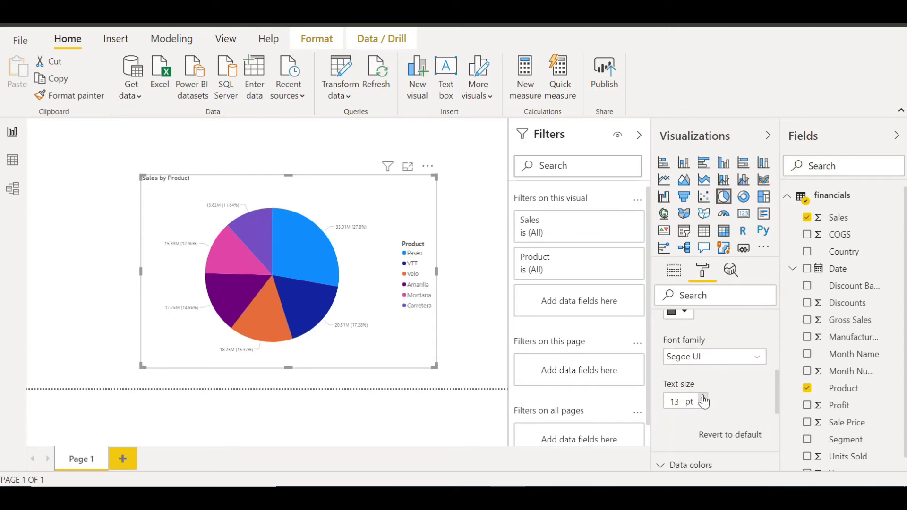
pyautogui.click(703, 398)
pyautogui.click(703, 397)
pyautogui.click(703, 398)
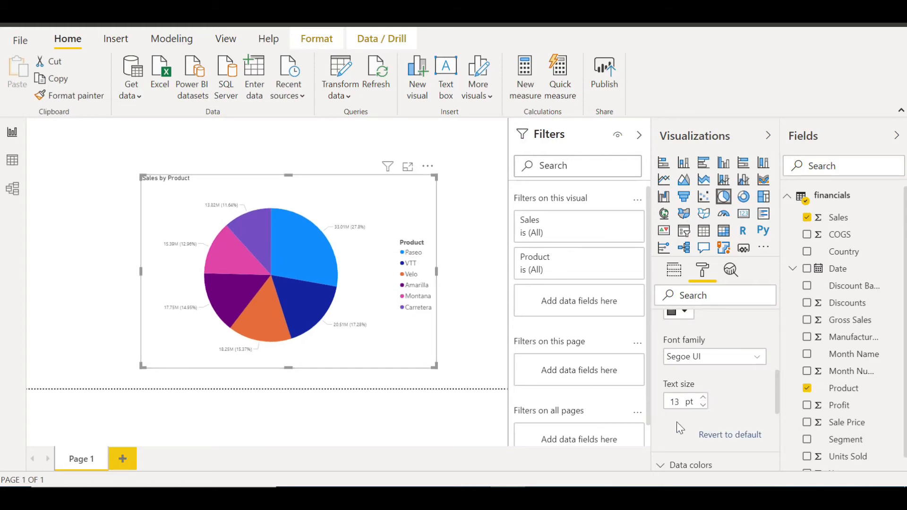
pyautogui.click(703, 405)
pyautogui.click(703, 405)
pyautogui.click(703, 405)
pyautogui.click(703, 398)
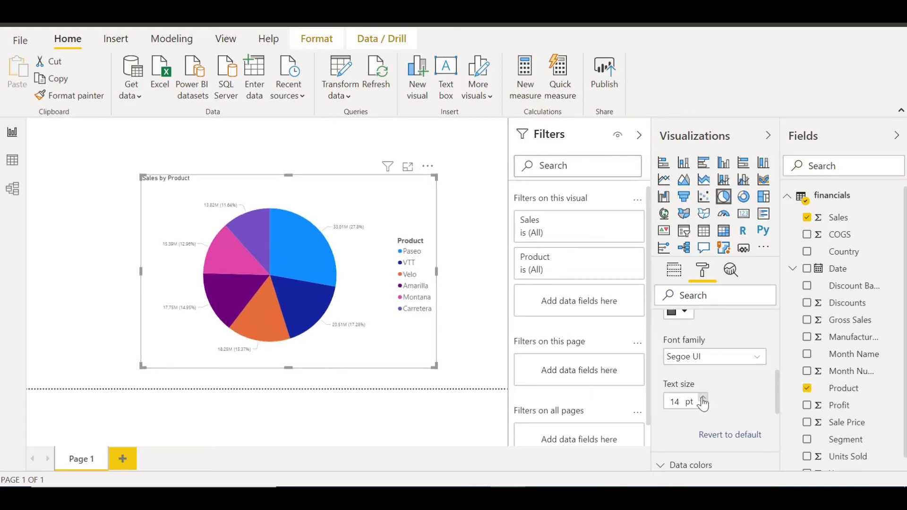
# Change the data color of the Paseo slice to a light purple theme color
pyautogui.moveTo(778, 386); pyautogui.dragTo(776, 431)
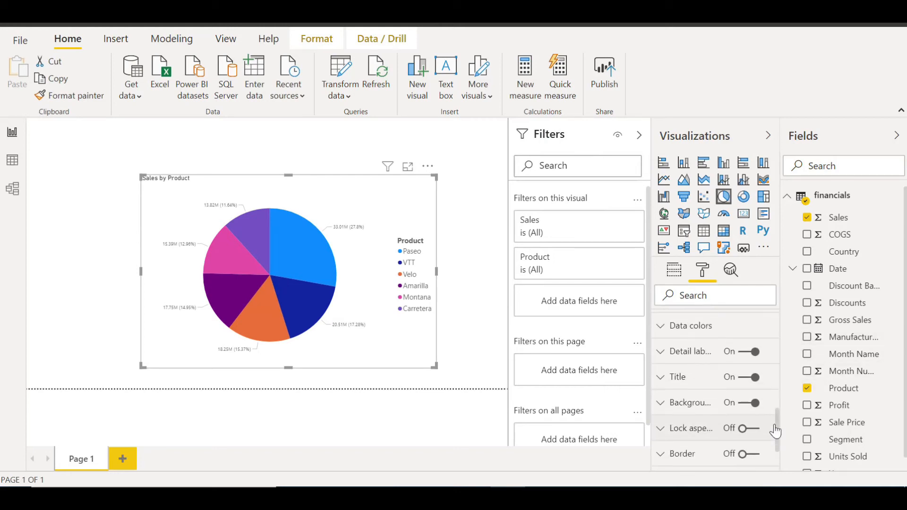
pyautogui.click(661, 327)
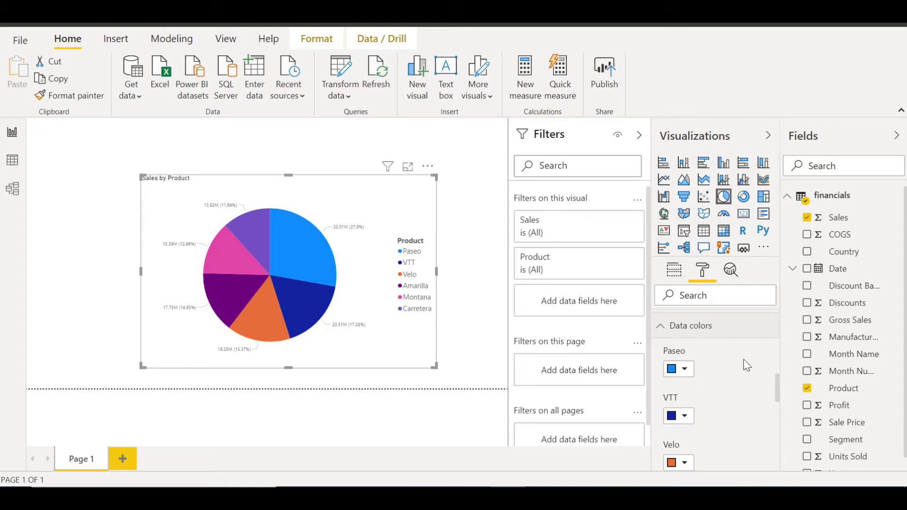
pyautogui.click(689, 376)
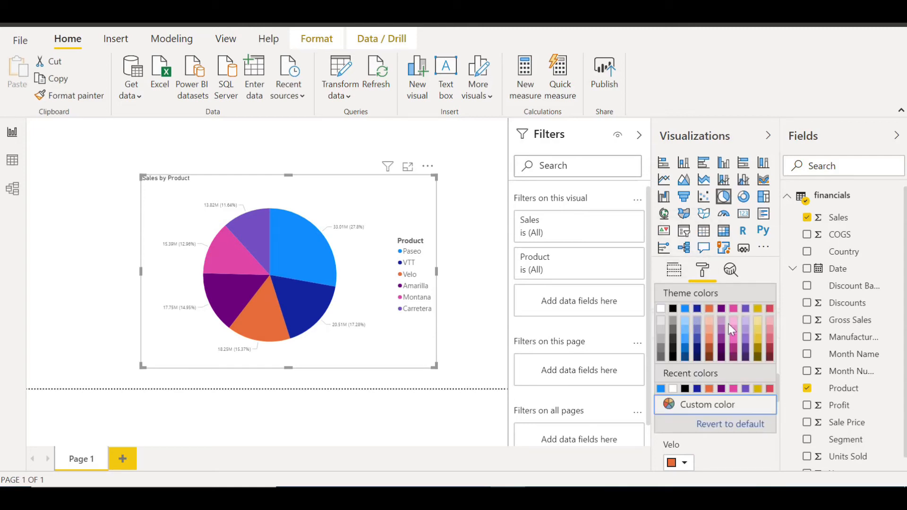
pyautogui.press('Escape')
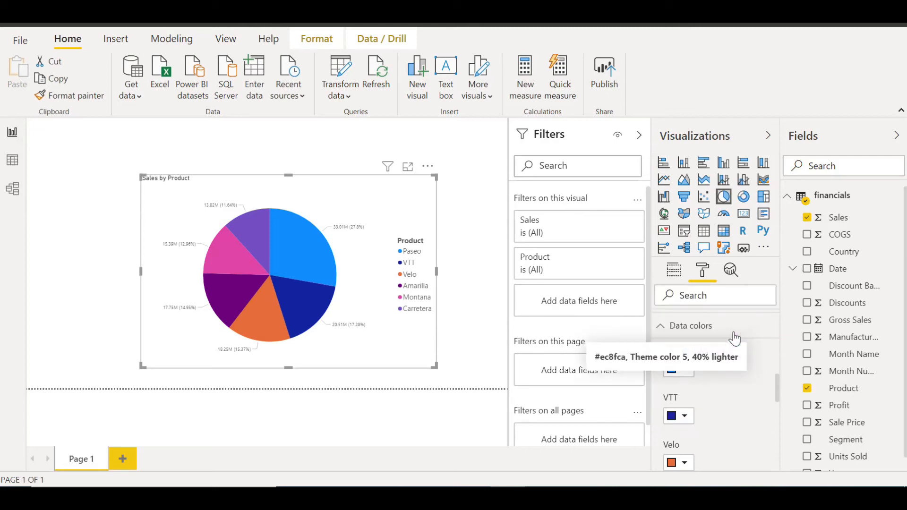
pyautogui.click(684, 370)
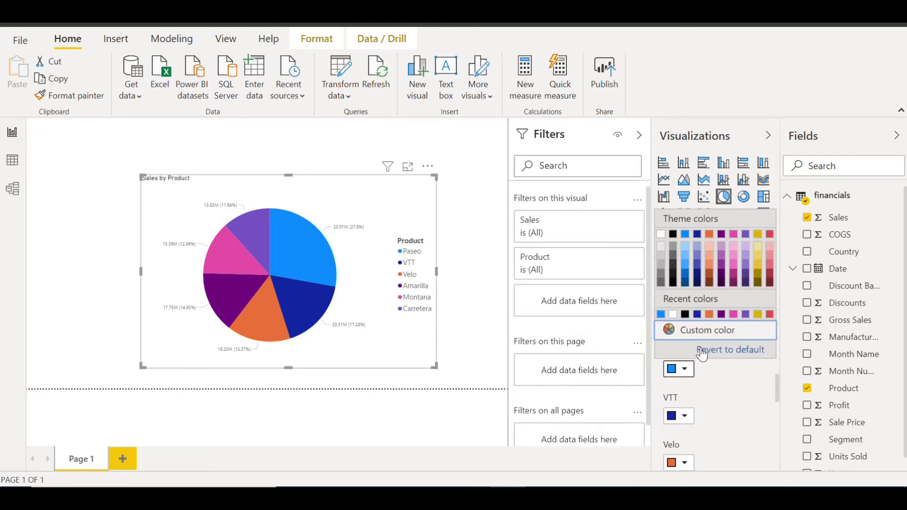
pyautogui.click(723, 249)
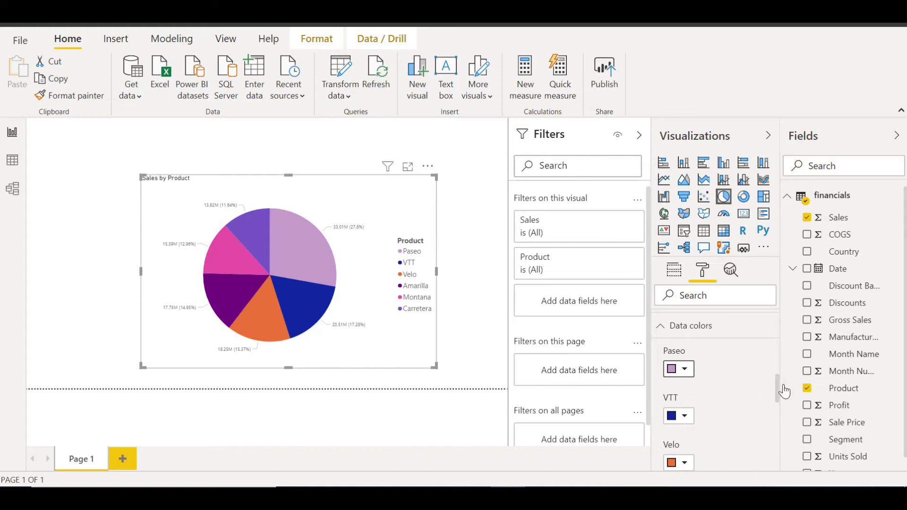
# Try the Category label style for the pie chart's detail labels and switch it to Percent of total
pyautogui.moveTo(778, 384); pyautogui.dragTo(777, 444)
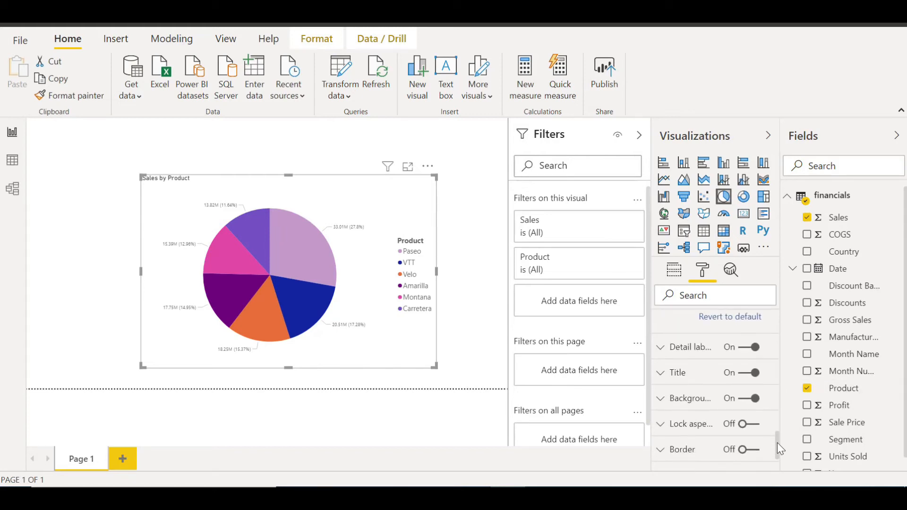
pyautogui.click(662, 349)
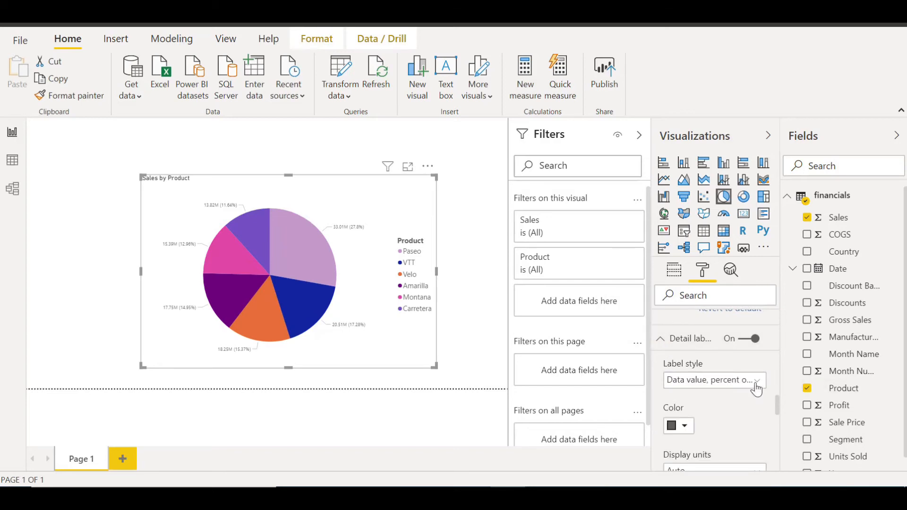
pyautogui.click(752, 381)
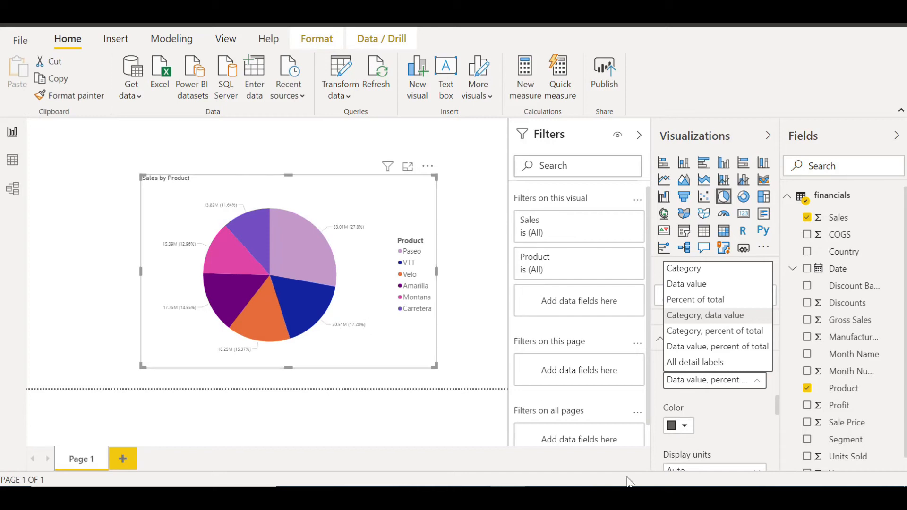
pyautogui.click(716, 419)
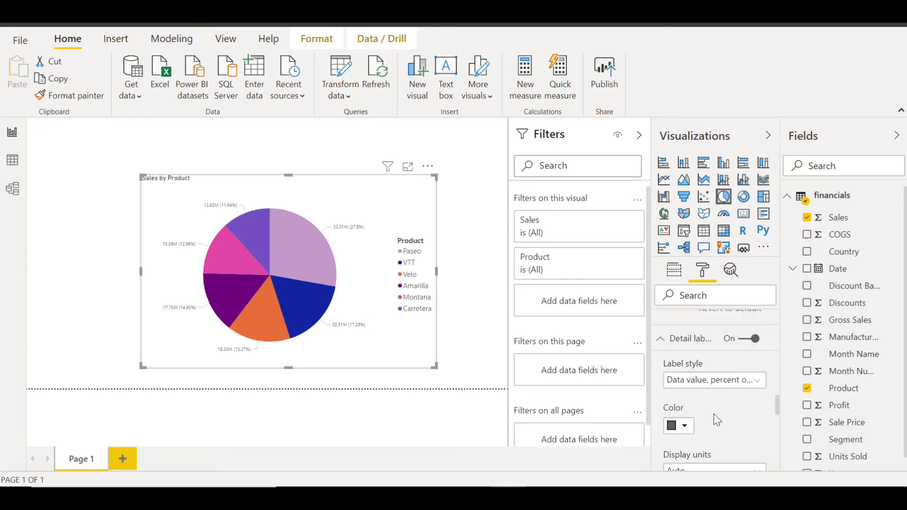
pyautogui.click(757, 380)
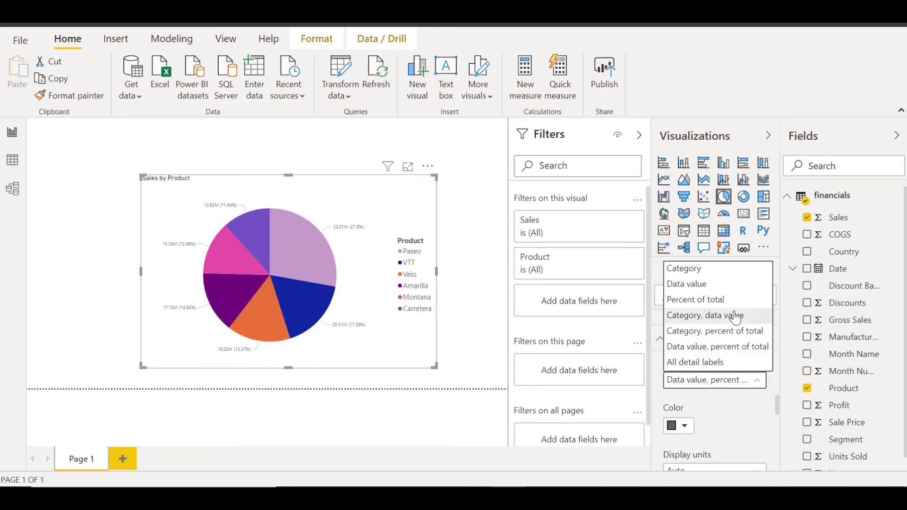
pyautogui.click(701, 270)
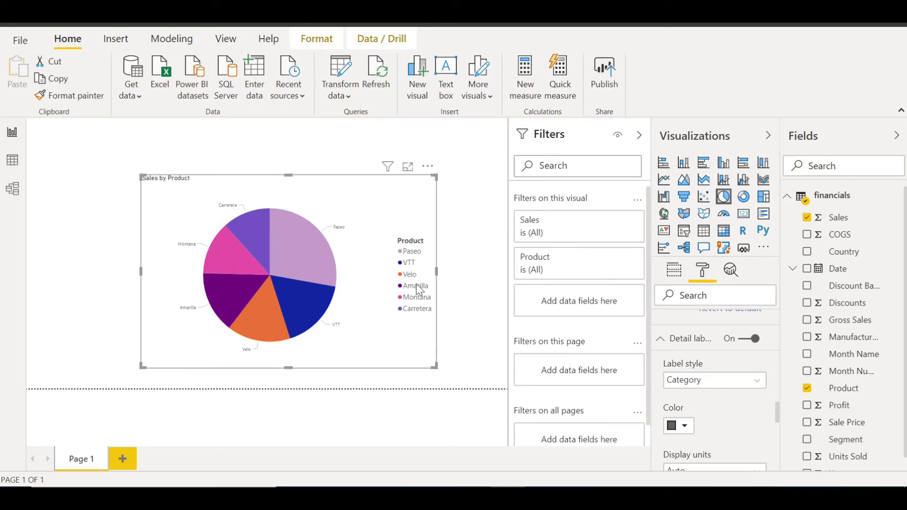
pyautogui.click(757, 381)
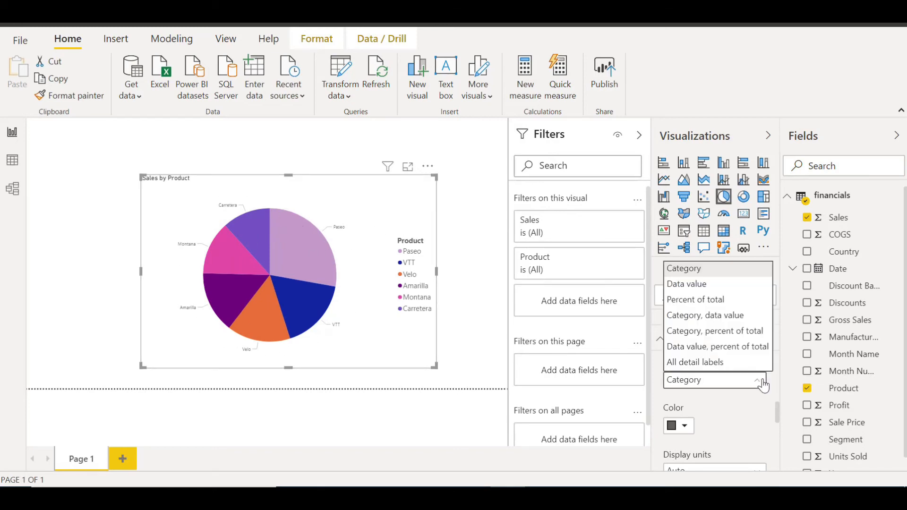
pyautogui.click(703, 299)
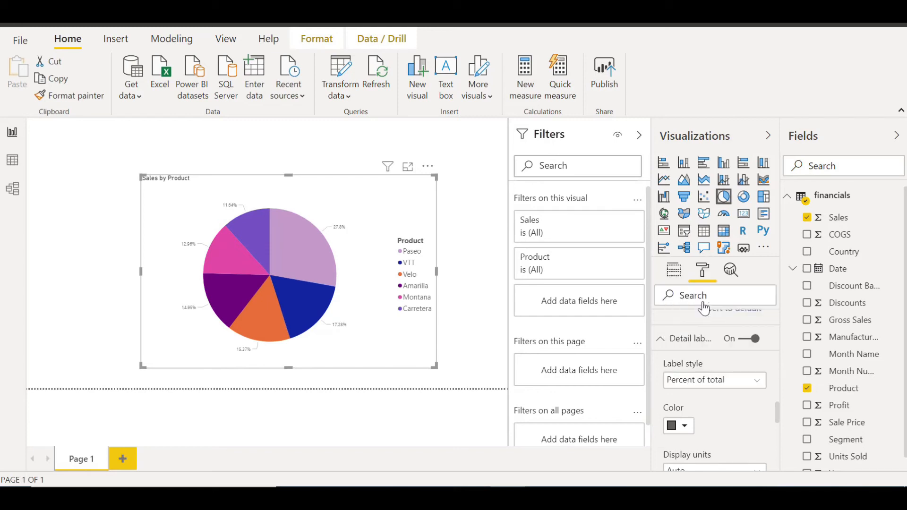
# Set the text size of the pie chart's detail labels to 16 pt
pyautogui.moveTo(778, 405); pyautogui.dragTo(777, 424)
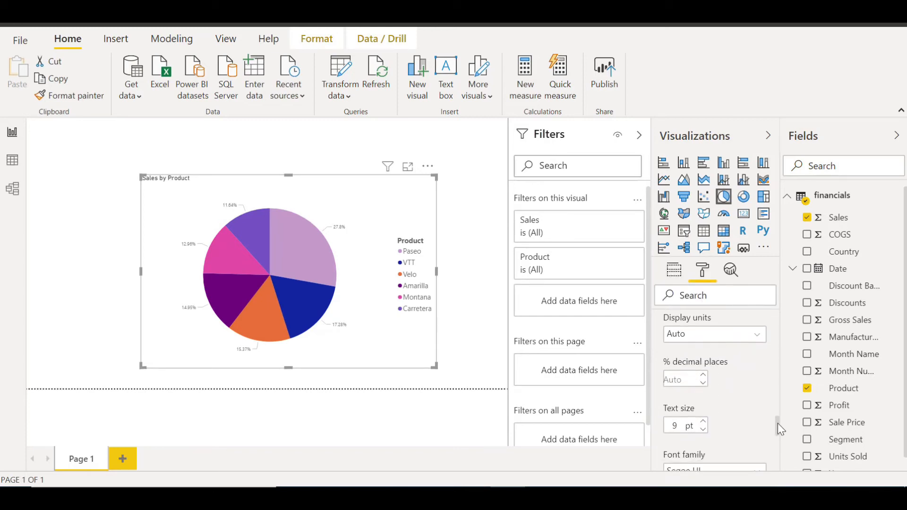
pyautogui.click(703, 422)
pyautogui.click(704, 422)
# Try the Category, percent of total style for the pie chart's detail labels and switch it to Category, data value
pyautogui.scroll(3, 706, 429)
pyautogui.click(714, 386)
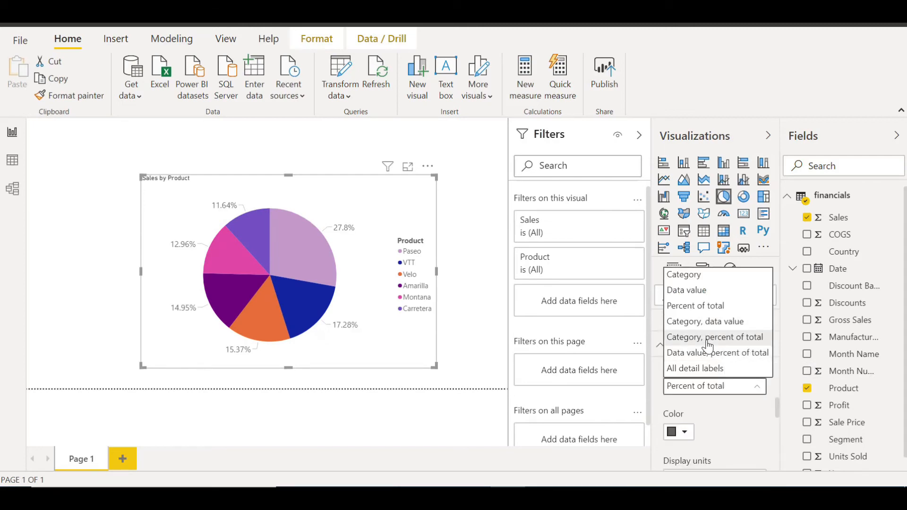
pyautogui.click(708, 337)
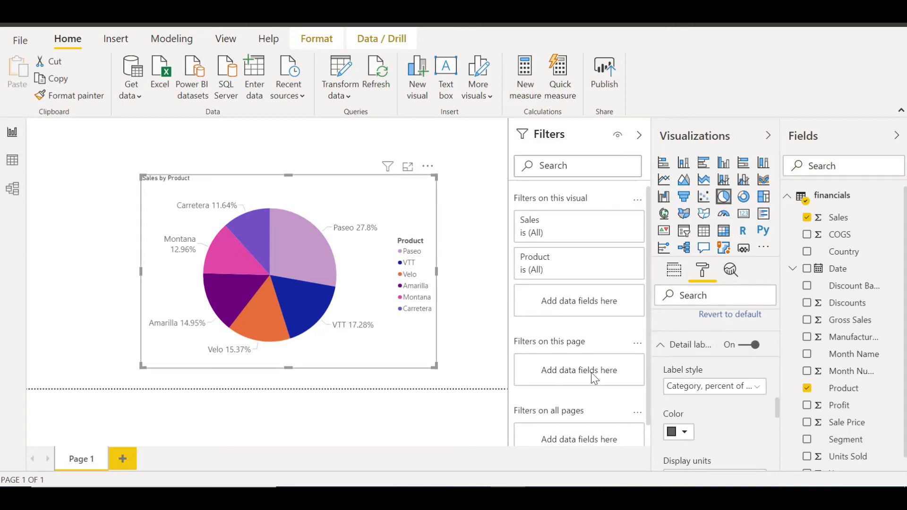
pyautogui.click(735, 387)
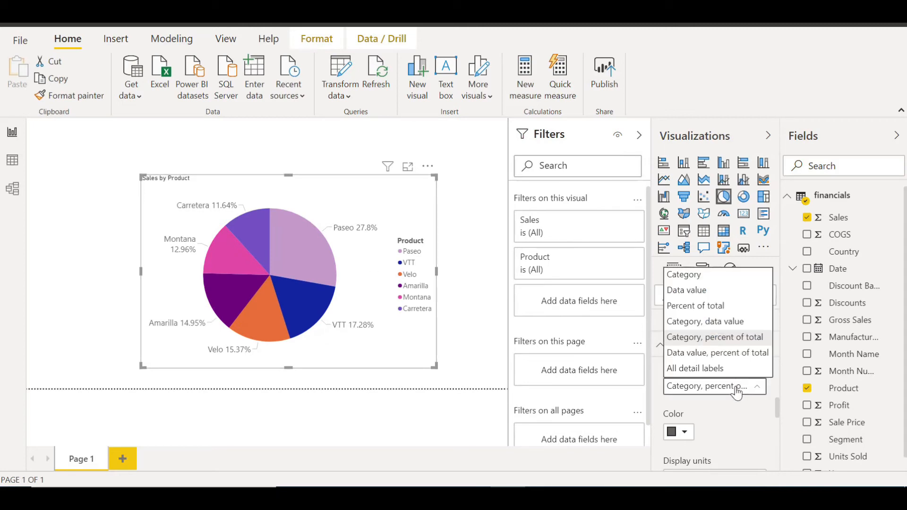
pyautogui.click(702, 322)
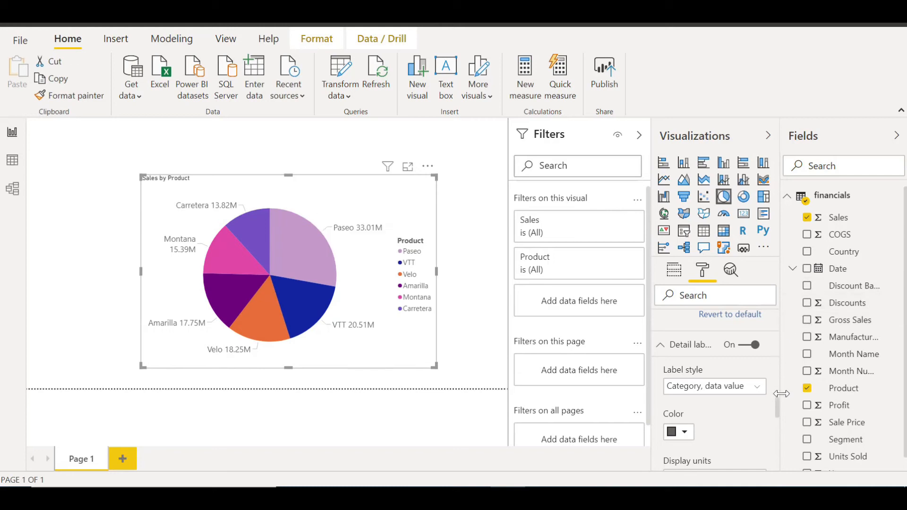
# Add the Profit field to the pie chart's tooltips
pyautogui.moveTo(777, 409); pyautogui.dragTo(776, 424)
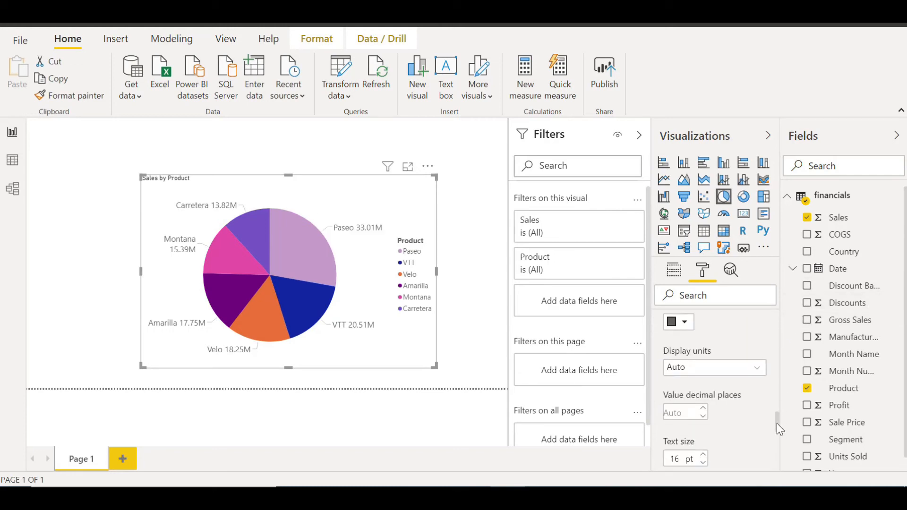
pyautogui.moveTo(648, 327); pyautogui.dragTo(644, 287)
pyautogui.moveTo(776, 424); pyautogui.dragTo(759, 305)
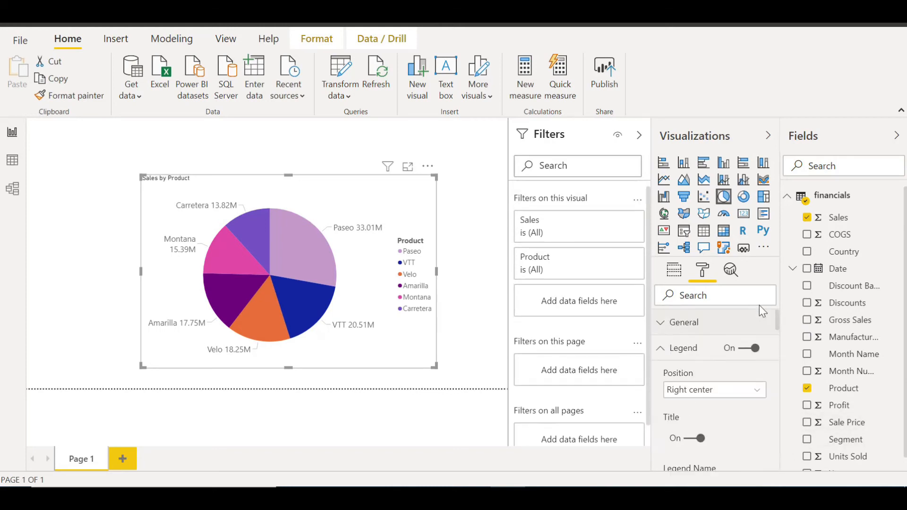
pyautogui.click(674, 276)
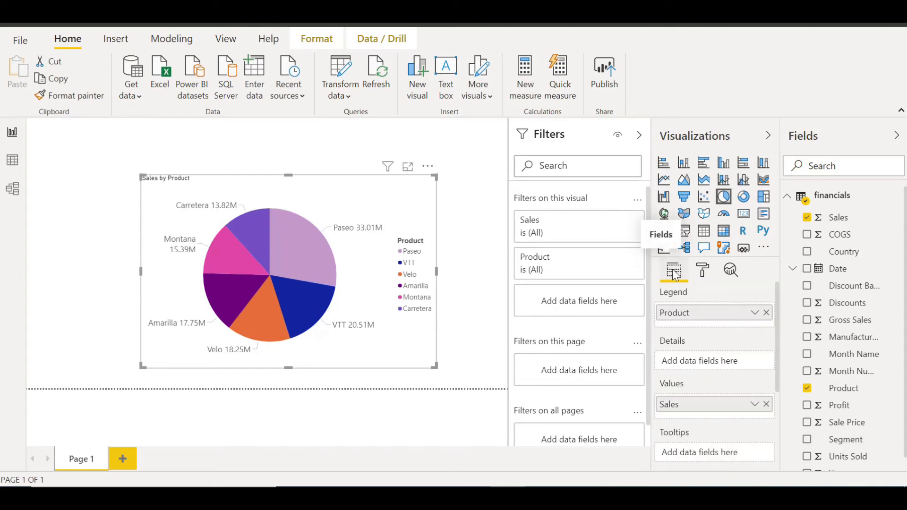
pyautogui.moveTo(776, 356); pyautogui.dragTo(776, 392)
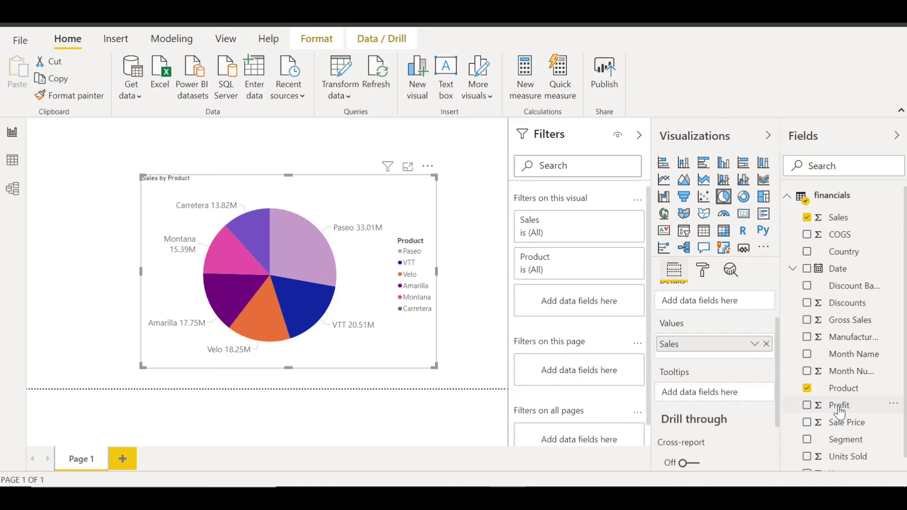
pyautogui.moveTo(840, 412); pyautogui.dragTo(713, 396)
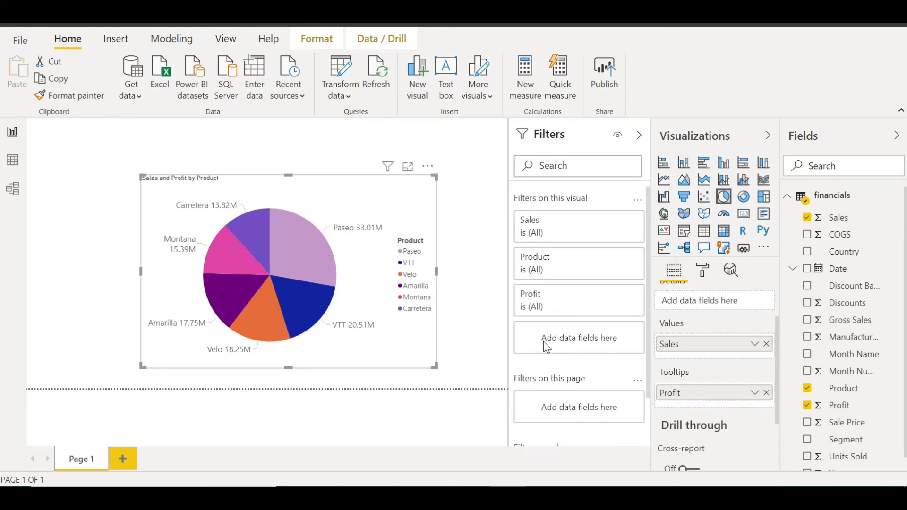
pyautogui.moveTo(308, 253)
# Add the Year field to the pie chart's values
pyautogui.moveTo(775, 377); pyautogui.dragTo(775, 446)
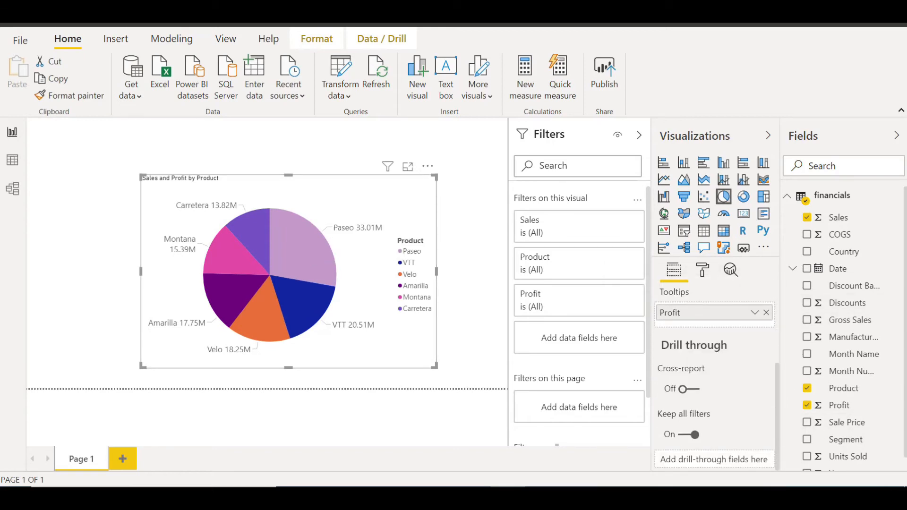
pyautogui.moveTo(906, 338); pyautogui.dragTo(906, 392)
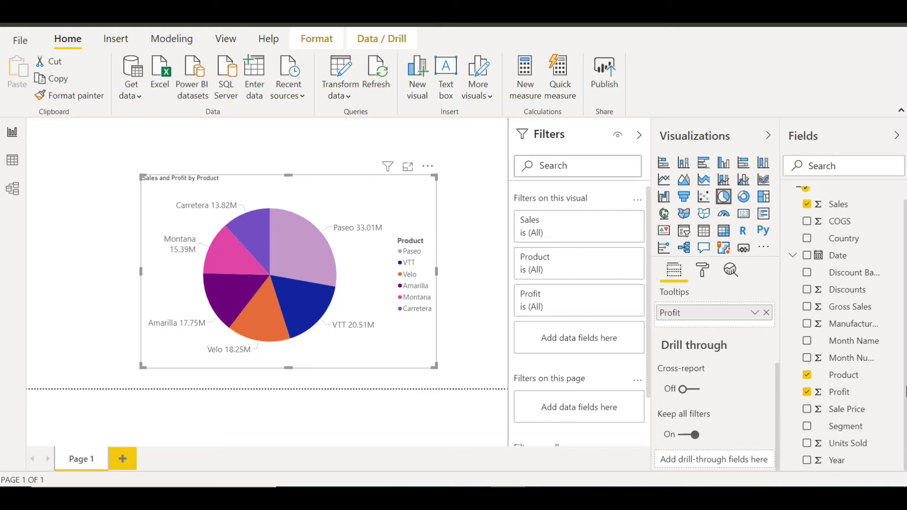
pyautogui.click(807, 461)
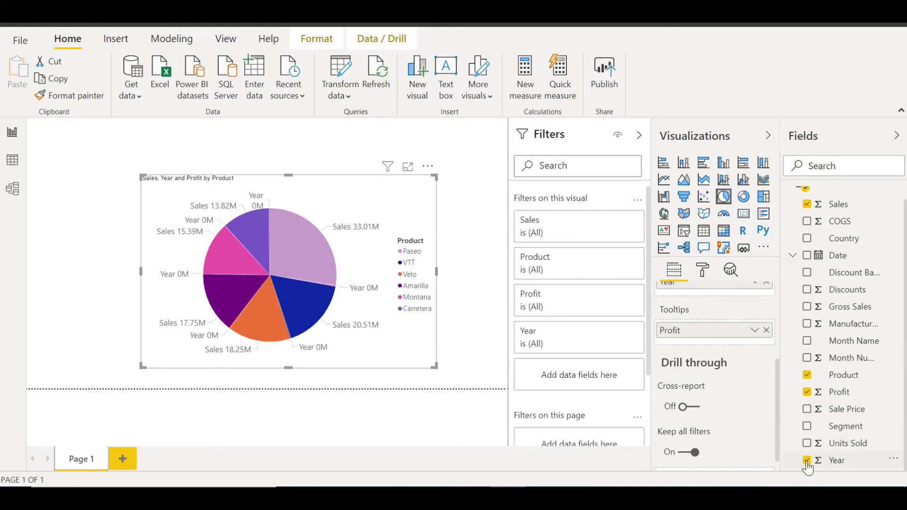
# Move the Year field from the pie chart's values to its details
pyautogui.click(807, 461)
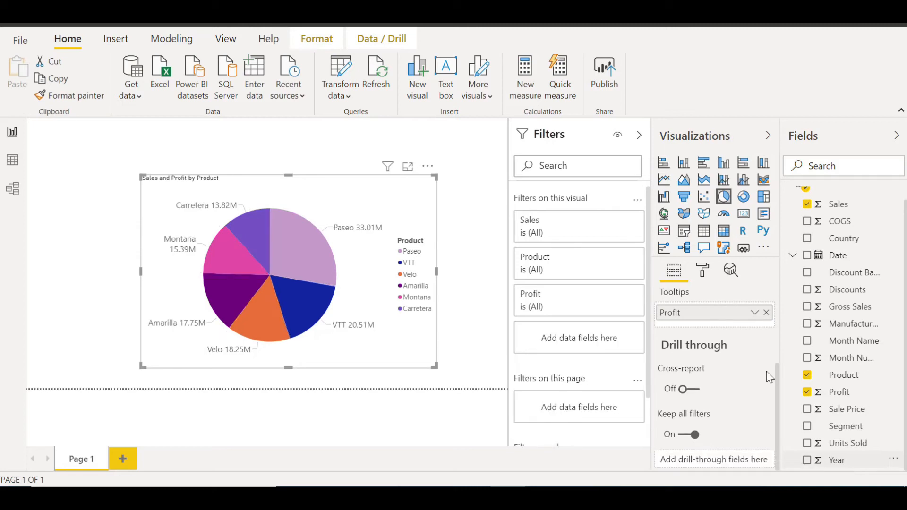
pyautogui.moveTo(778, 391); pyautogui.dragTo(778, 304)
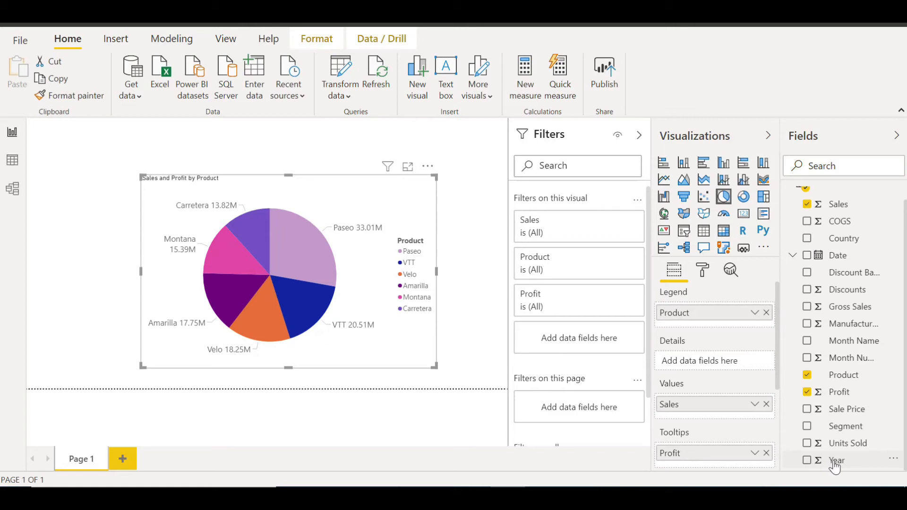
pyautogui.moveTo(837, 461); pyautogui.dragTo(698, 370)
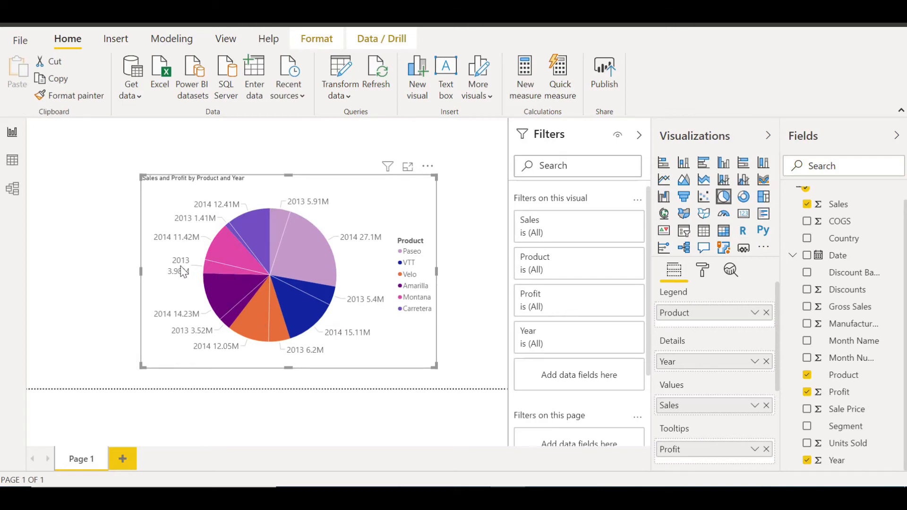
# Remove the Year field from the pie chart's details
pyautogui.moveTo(210, 271)
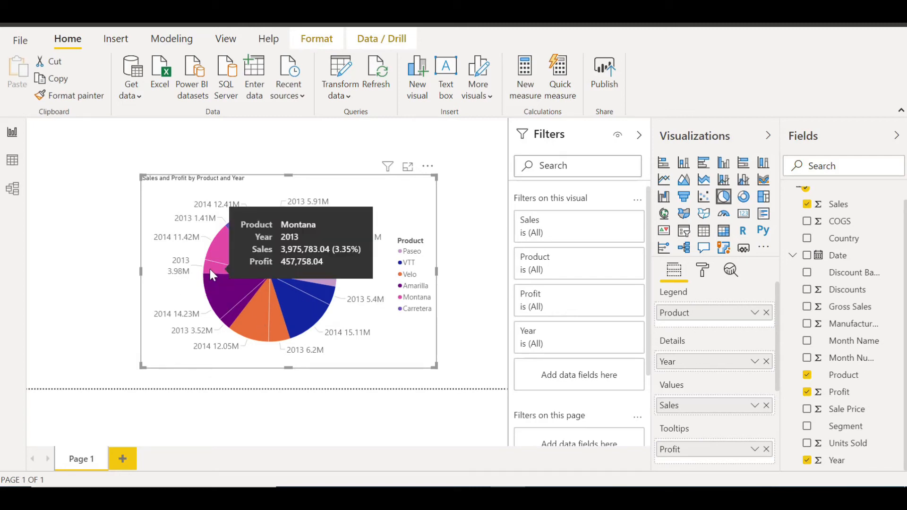
pyautogui.moveTo(222, 291)
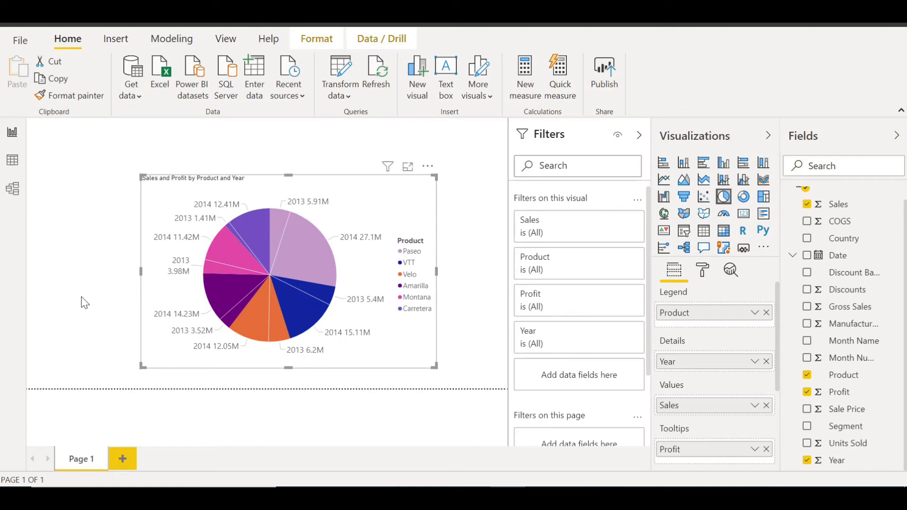
pyautogui.click(766, 362)
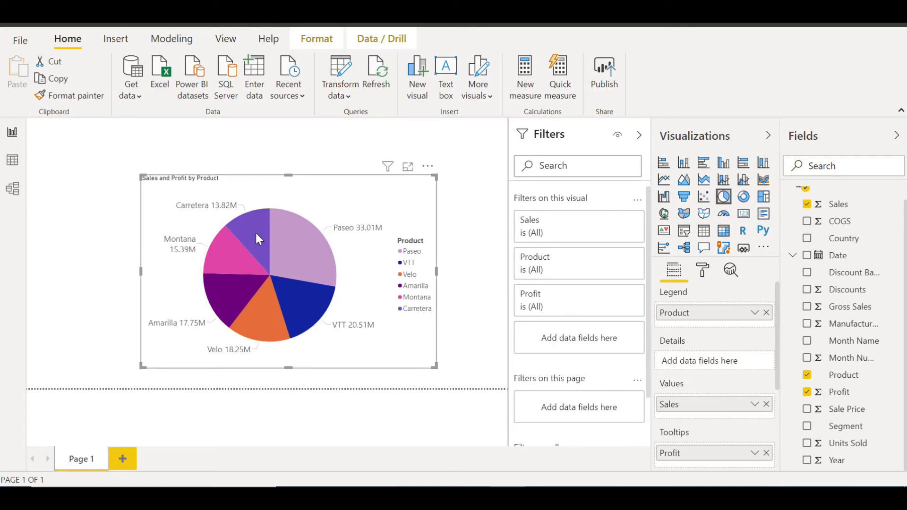
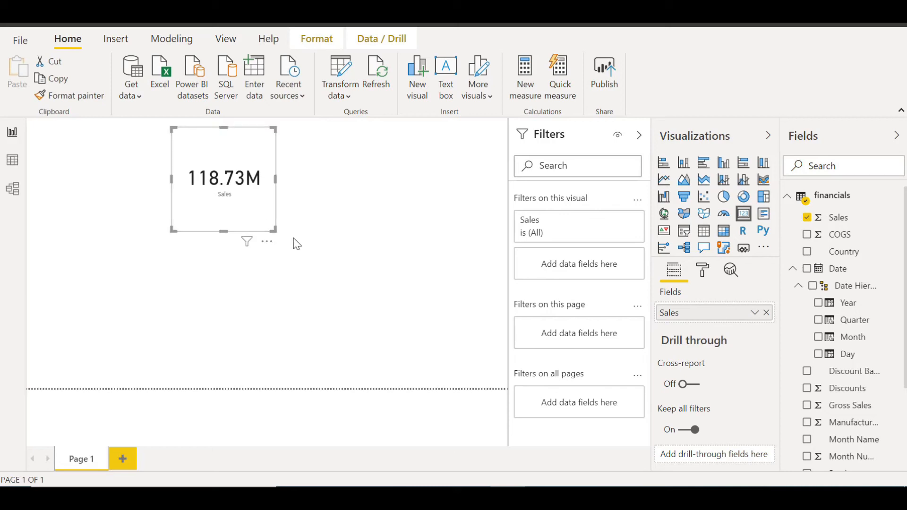
# Resize the Sales card to a wider and shorter rectangle
pyautogui.moveTo(276, 228); pyautogui.dragTo(304, 214)
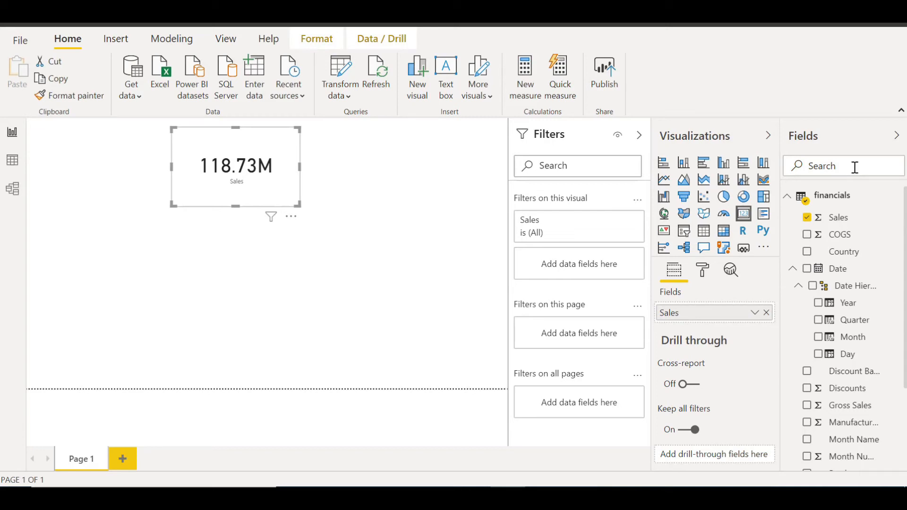
pyautogui.click(372, 201)
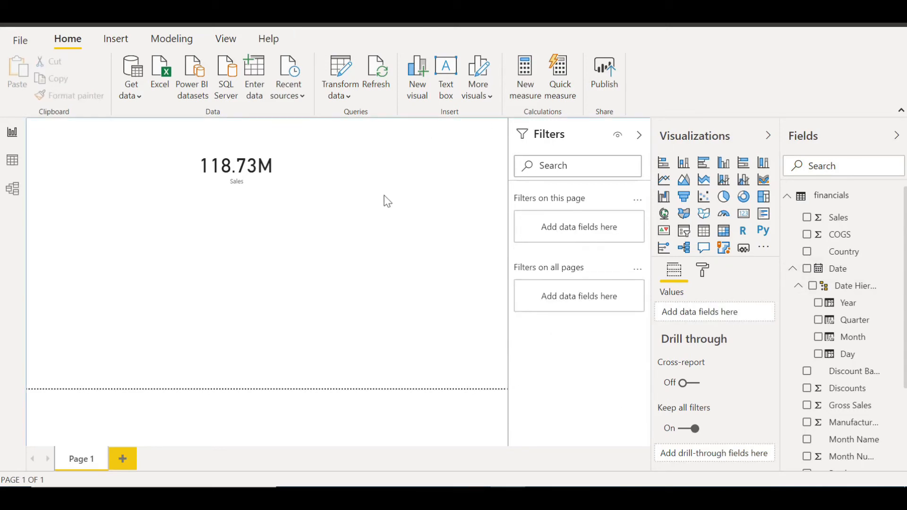
# Add a second card visual to the page showing the Gross Sales field
pyautogui.click(744, 213)
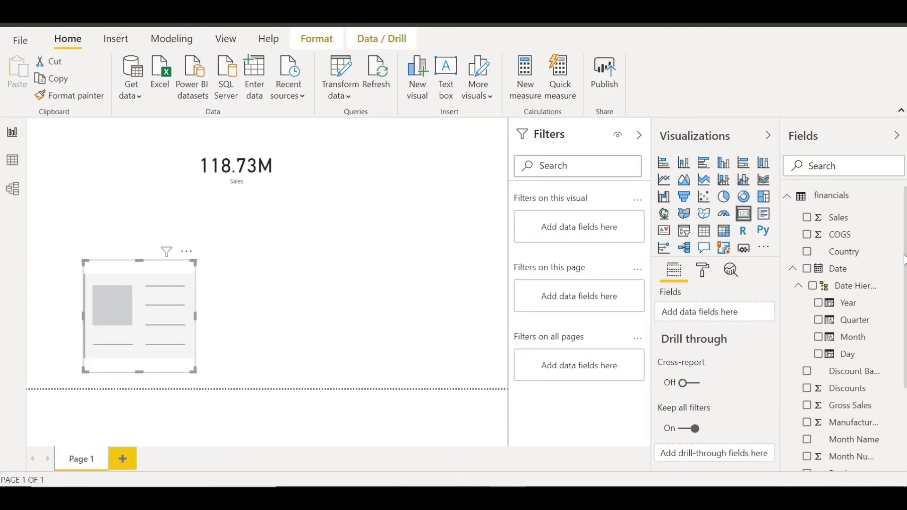
pyautogui.scroll(-3, 845, 326)
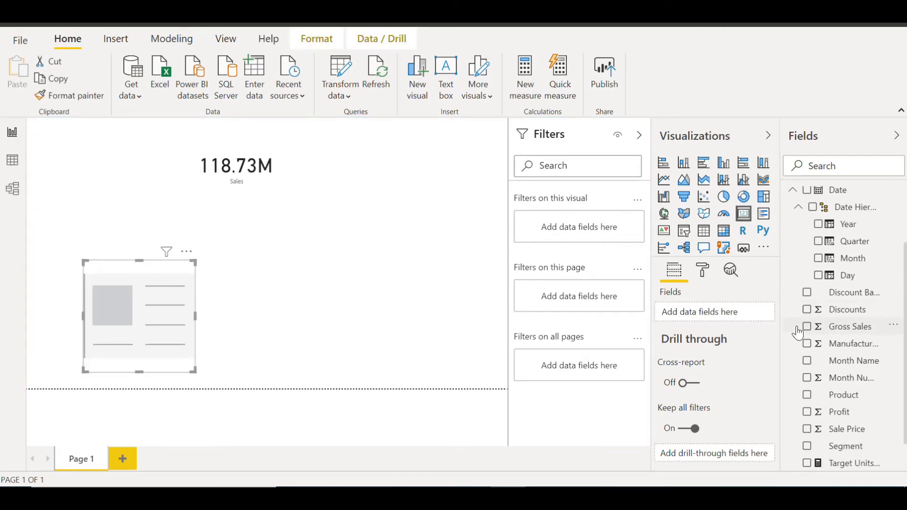
pyautogui.click(806, 327)
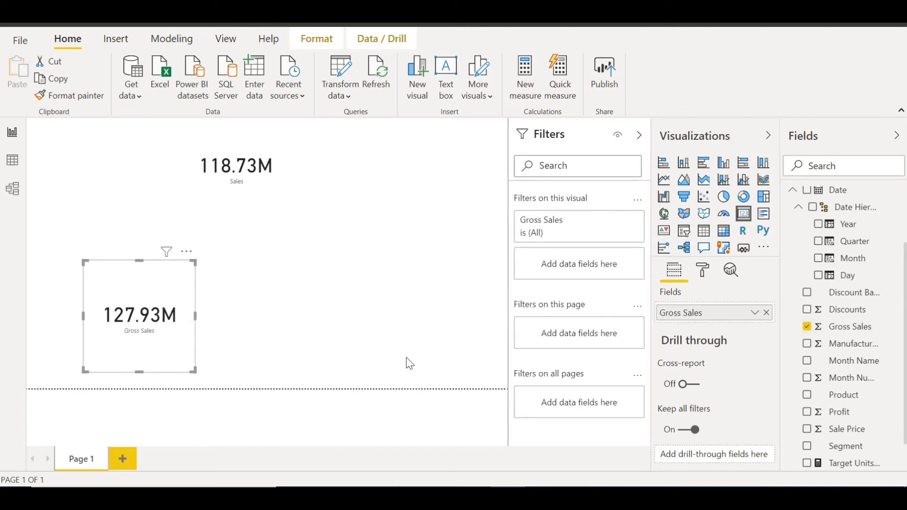
# Place the Gross Sales card to the left of the Sales card and make it wider and shorter
pyautogui.moveTo(140, 297); pyautogui.dragTo(129, 154)
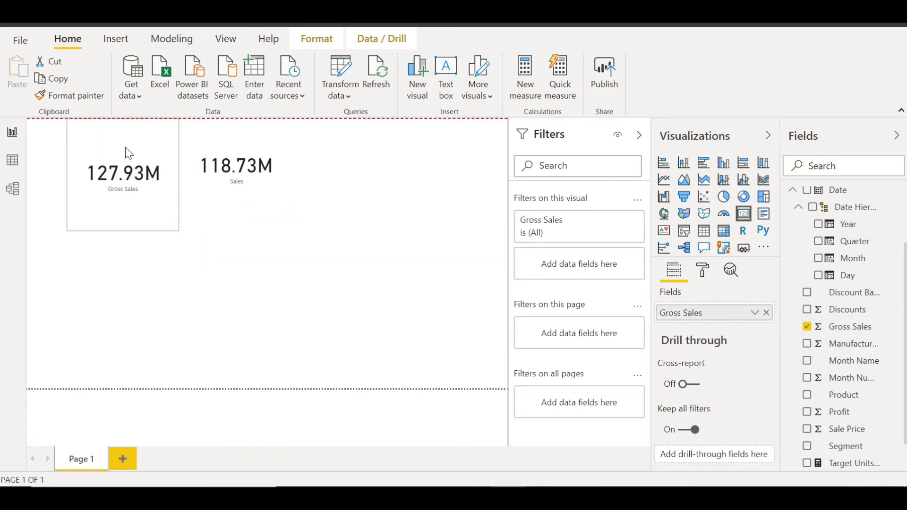
pyautogui.rightClick(146, 200)
pyautogui.moveTo(171, 229); pyautogui.dragTo(183, 198)
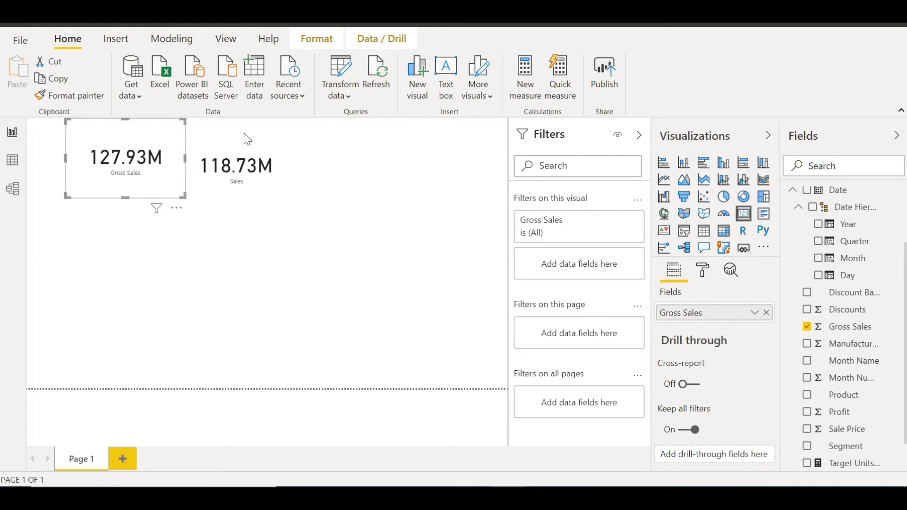
pyautogui.click(206, 232)
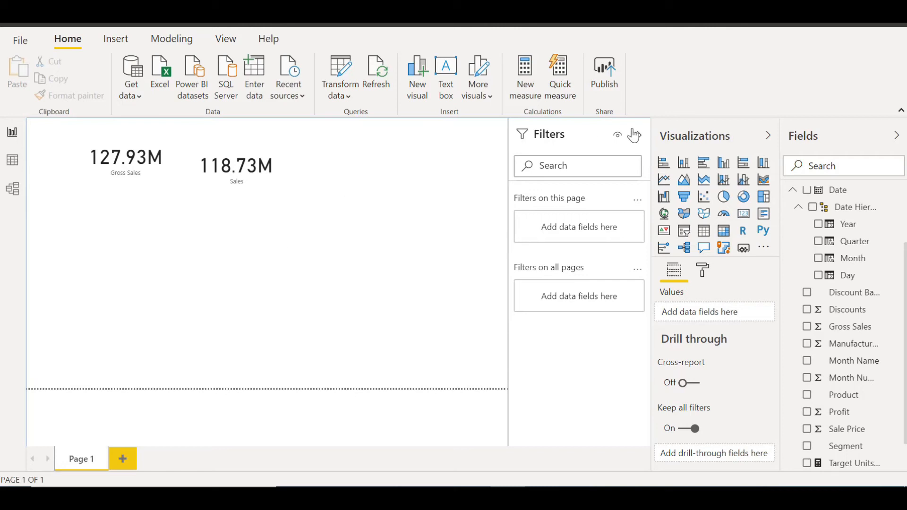
# Add a multi-row card to the page with the Country and Sales fields
pyautogui.click(764, 215)
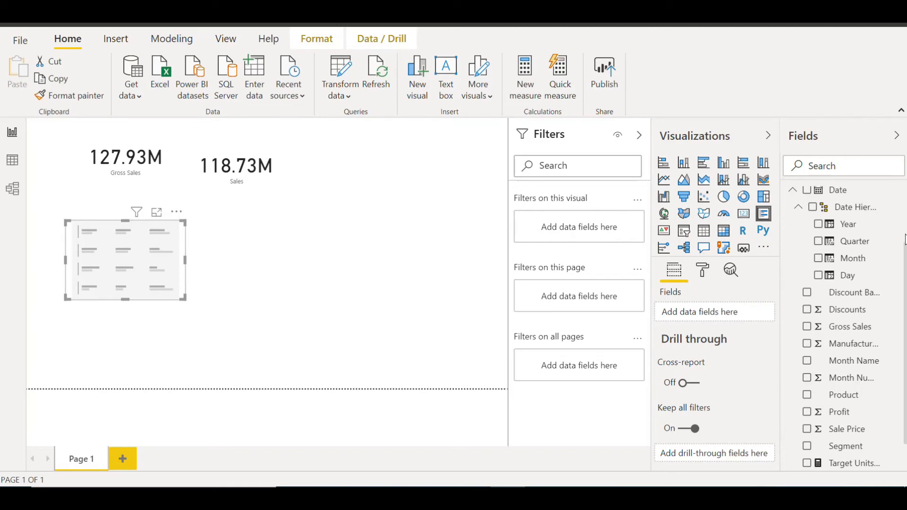
pyautogui.moveTo(906, 250); pyautogui.dragTo(902, 192)
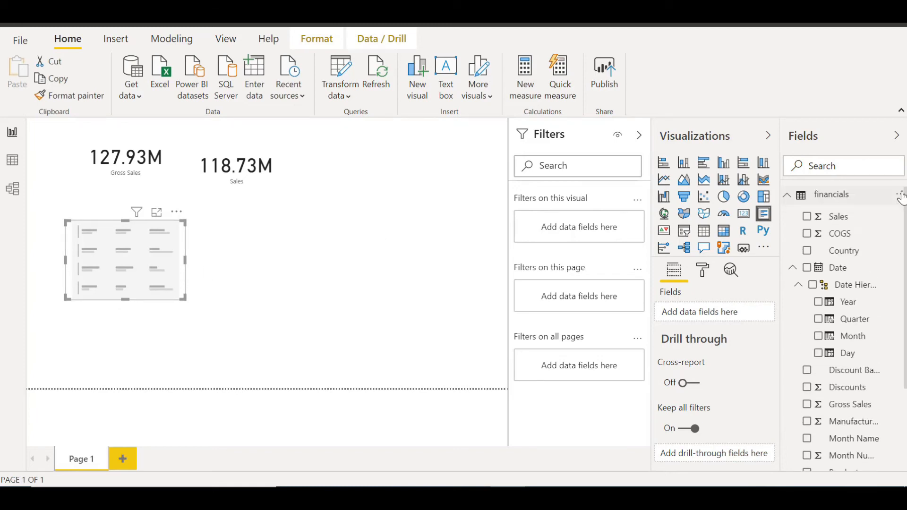
pyautogui.click(807, 251)
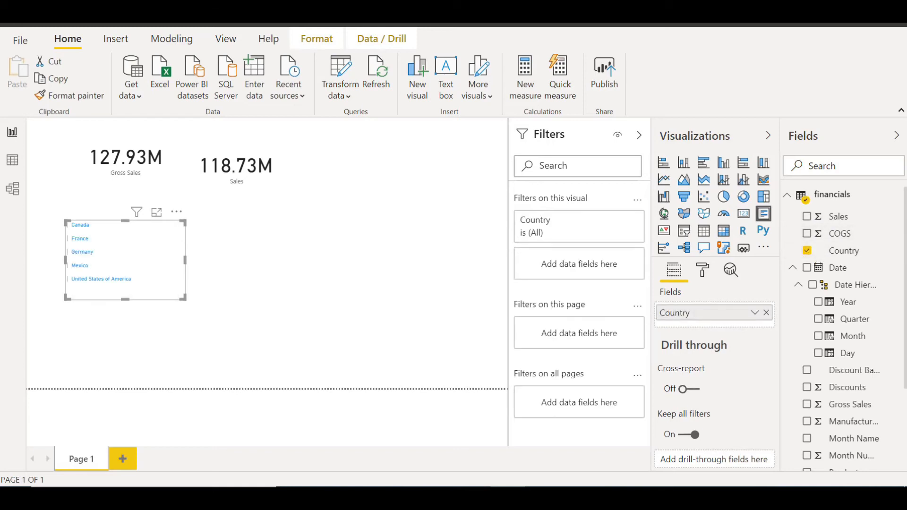
pyautogui.moveTo(906, 236)
pyautogui.mouseDown()
pyautogui.moveTo(906, 309)
pyautogui.moveTo(906, 247)
pyautogui.mouseUp()
pyautogui.click(807, 203)
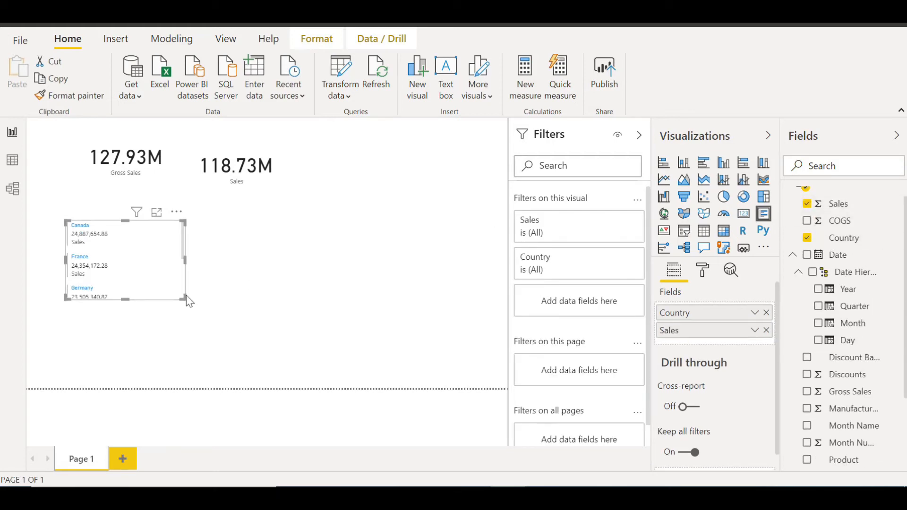
# Enlarge the multi-row card and shift it up so that all five countries fit inside it
pyautogui.moveTo(185, 298); pyautogui.dragTo(259, 367)
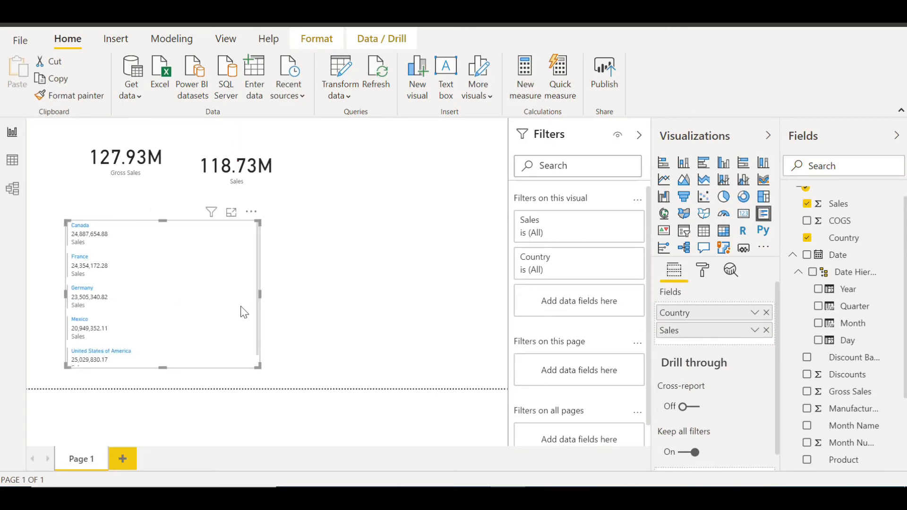
pyautogui.moveTo(236, 271); pyautogui.dragTo(235, 240)
pyautogui.moveTo(161, 335); pyautogui.dragTo(161, 388)
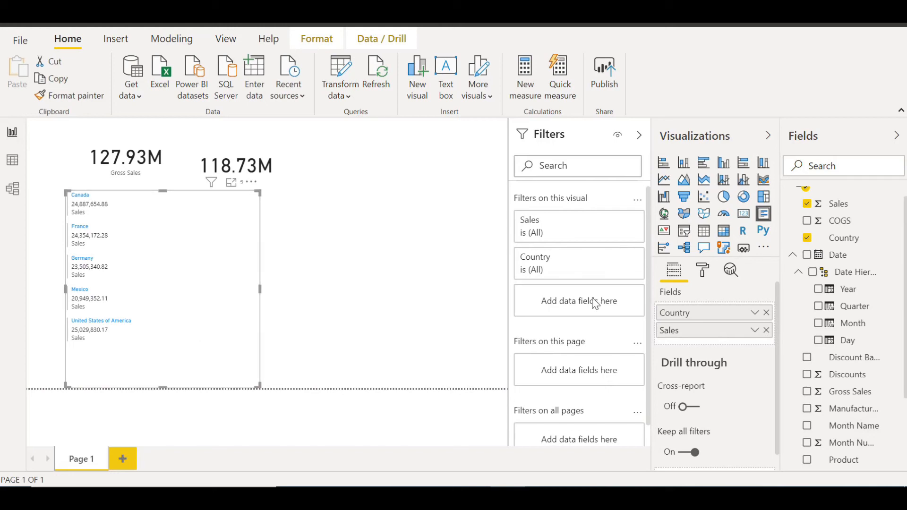
# Set the text size of the multi-row card's card titles to 25 pt
pyautogui.click(703, 272)
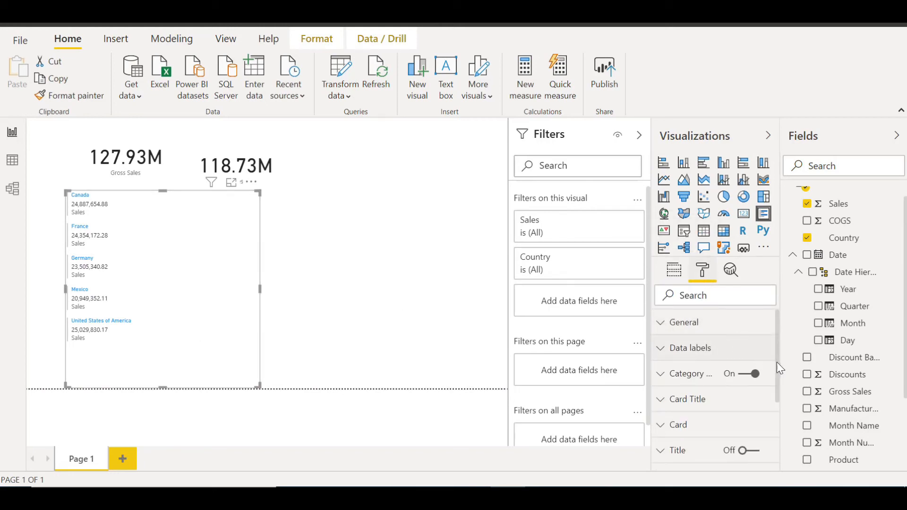
pyautogui.moveTo(778, 363); pyautogui.dragTo(774, 429)
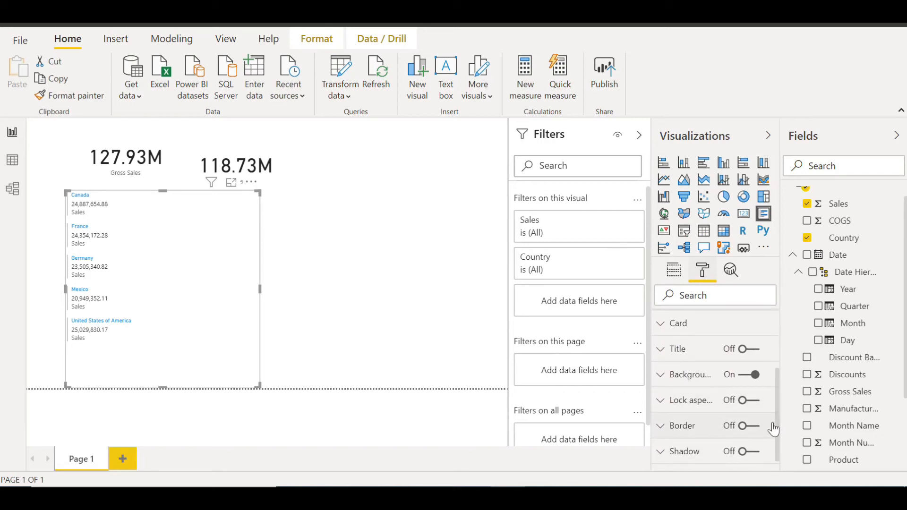
pyautogui.click(662, 325)
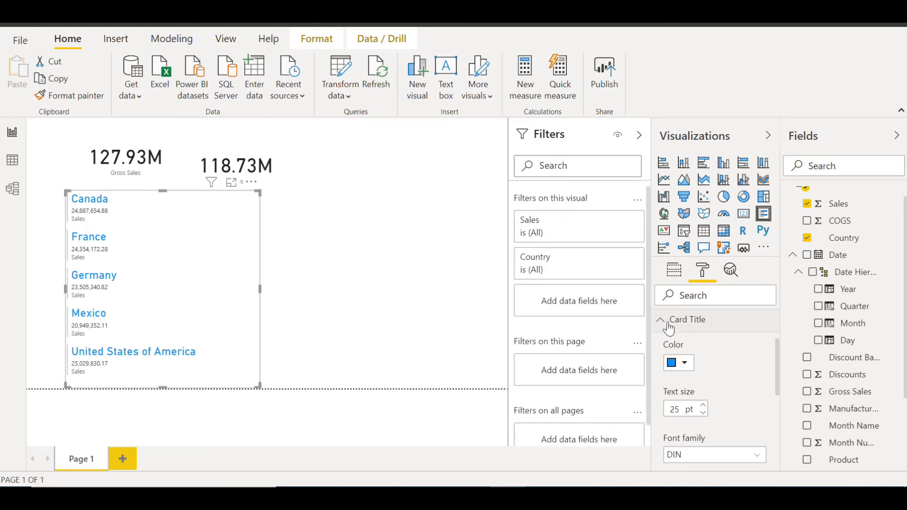
pyautogui.moveTo(778, 376); pyautogui.dragTo(784, 341)
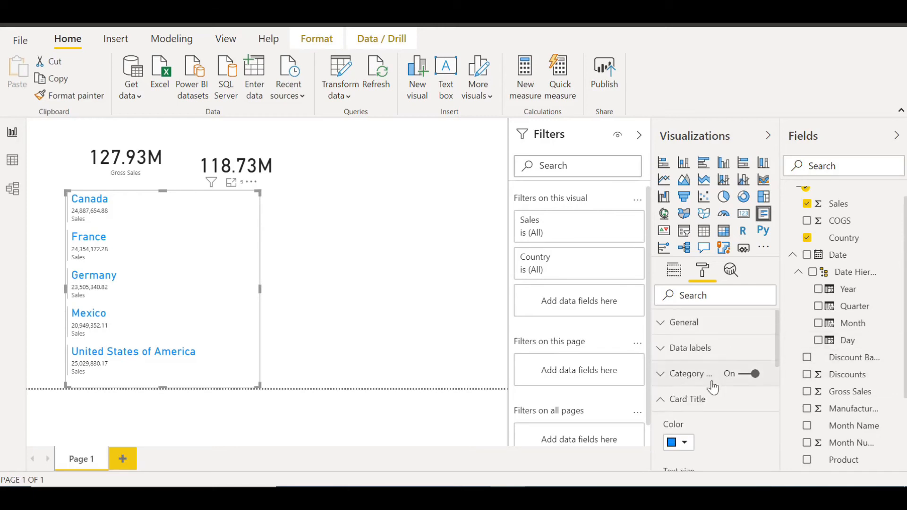
pyautogui.click(661, 400)
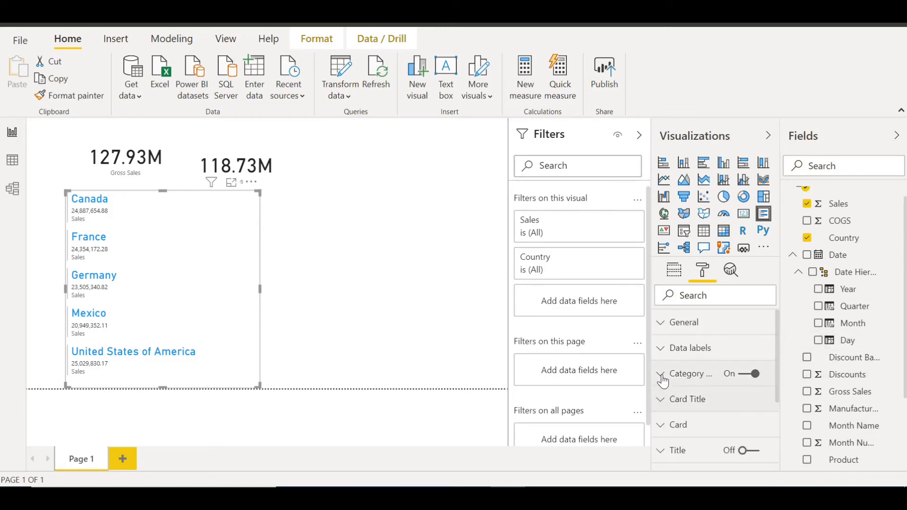
# Set the text size of the multi-row card's category labels to 17 pt
pyautogui.click(662, 378)
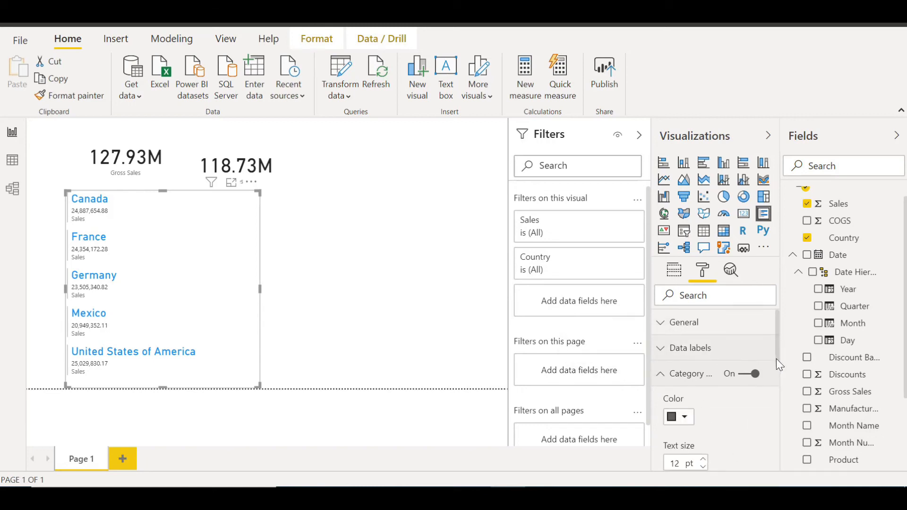
pyautogui.moveTo(778, 359); pyautogui.dragTo(775, 381)
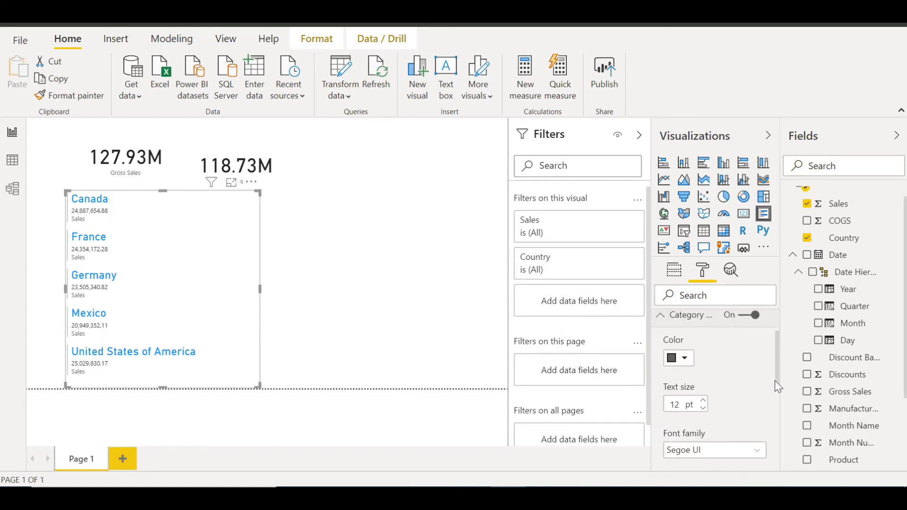
pyautogui.click(703, 400)
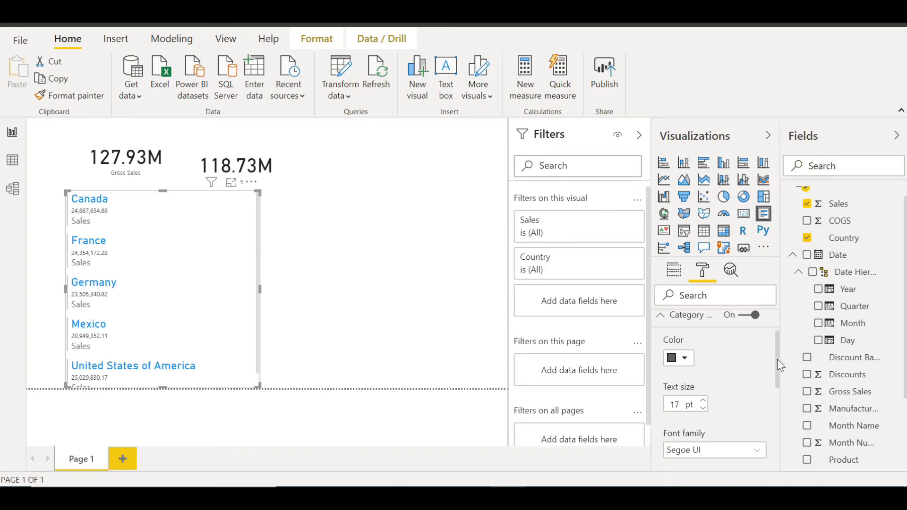
# Set the text size of the multi-row card's data labels to 22 pt
pyautogui.moveTo(778, 359); pyautogui.dragTo(778, 328)
pyautogui.click(661, 354)
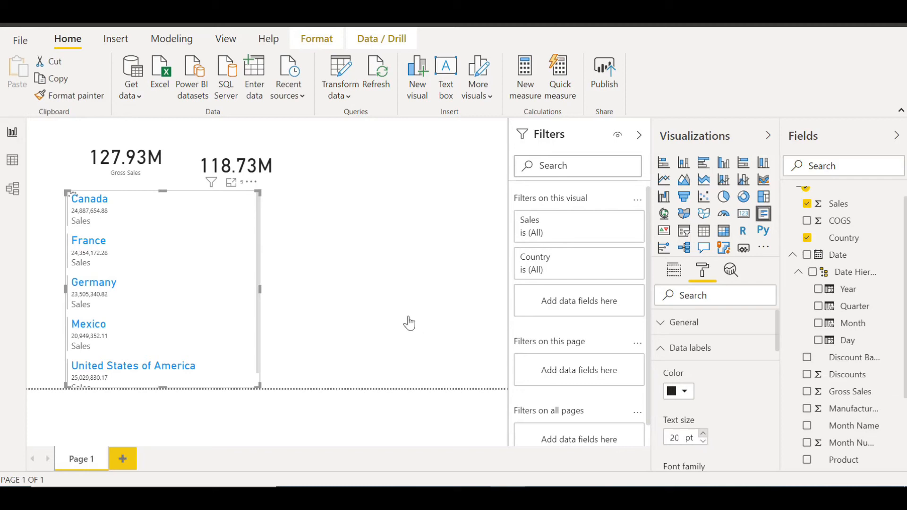
# Move the multi-row card to the right of the Sales card and extend its height to fit all countries
pyautogui.moveTo(226, 320); pyautogui.dragTo(470, 241)
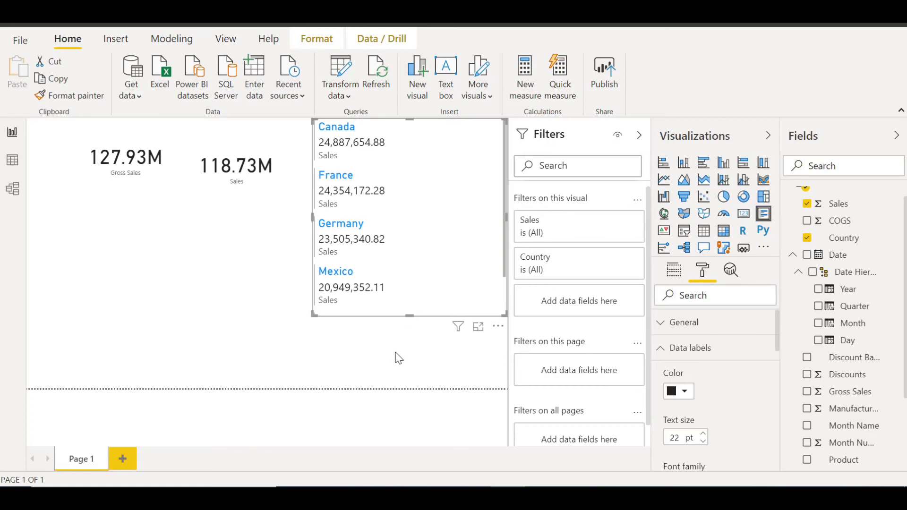
pyautogui.click(409, 320)
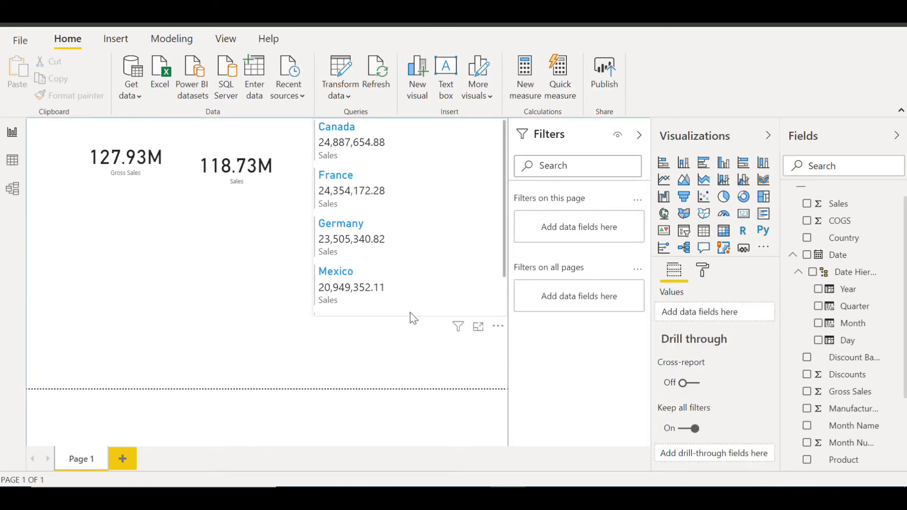
pyautogui.click(410, 313)
pyautogui.moveTo(410, 315); pyautogui.dragTo(406, 368)
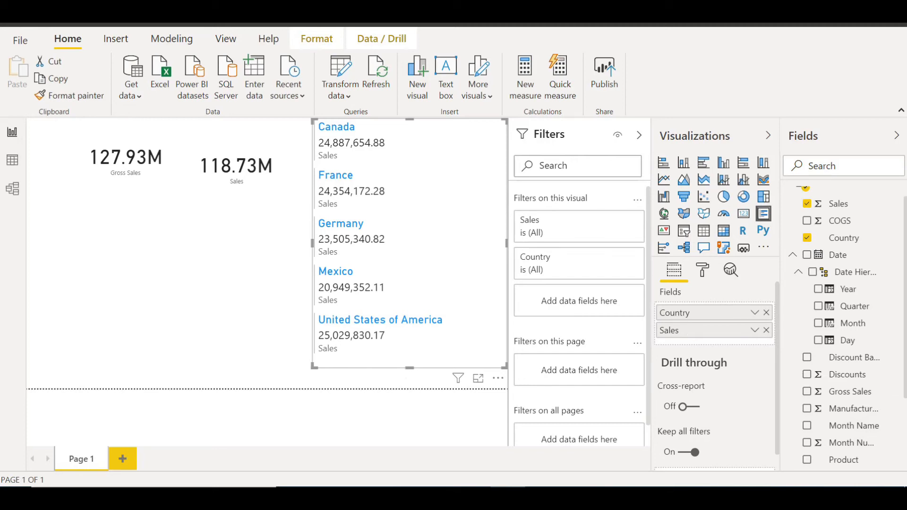
# Add the Product field to the multi-row card after Country and Sales
pyautogui.scroll(-3, 906, 254)
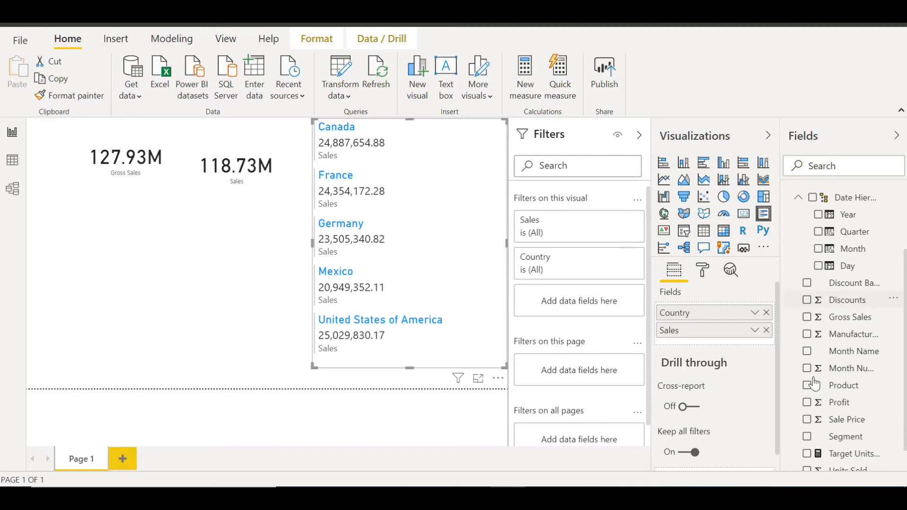
pyautogui.click(808, 386)
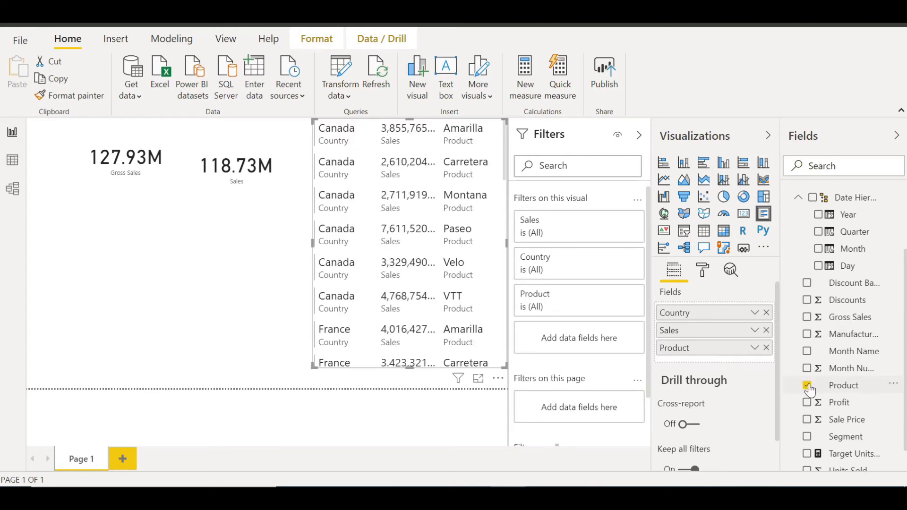
# Widen the multi-row card so the full sales values fit, and add the Discount Band field to it
pyautogui.moveTo(311, 368); pyautogui.dragTo(226, 345)
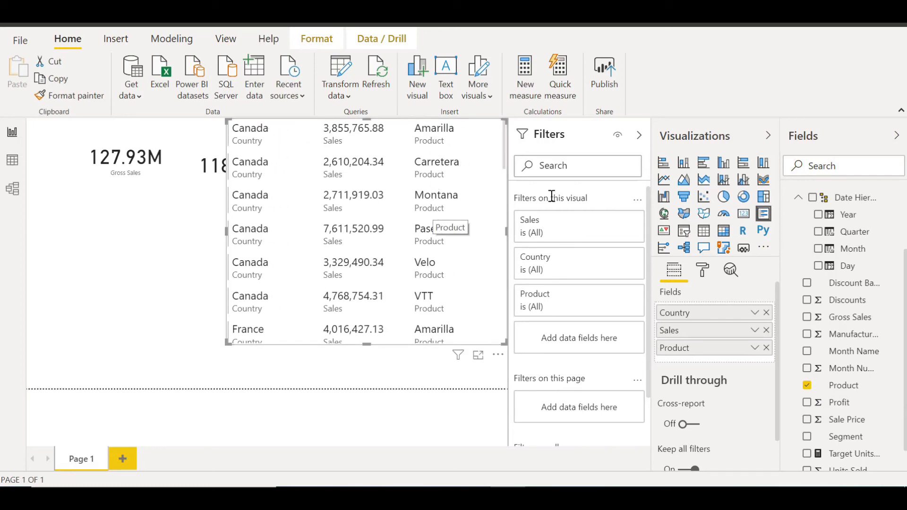
pyautogui.click(808, 285)
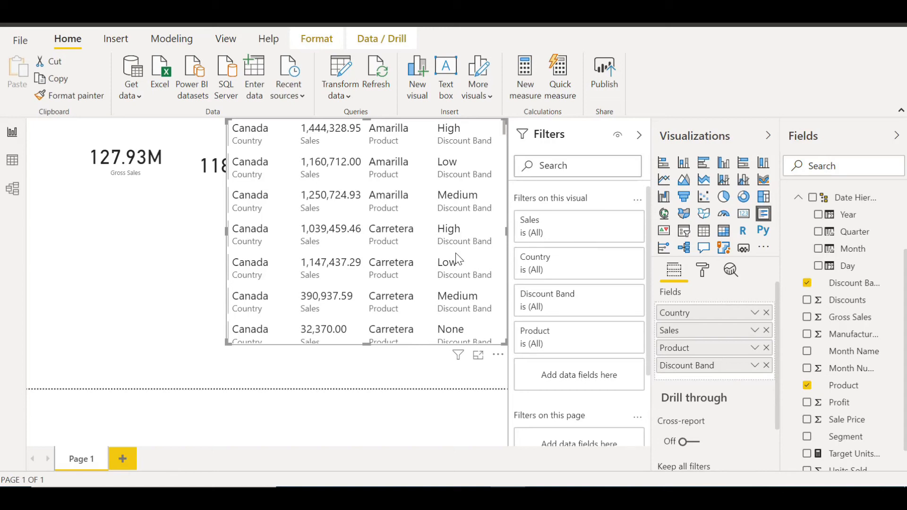
# Remove the Discount Band and Product fields from the multi-row card and extend its height to fit all countries
pyautogui.click(809, 285)
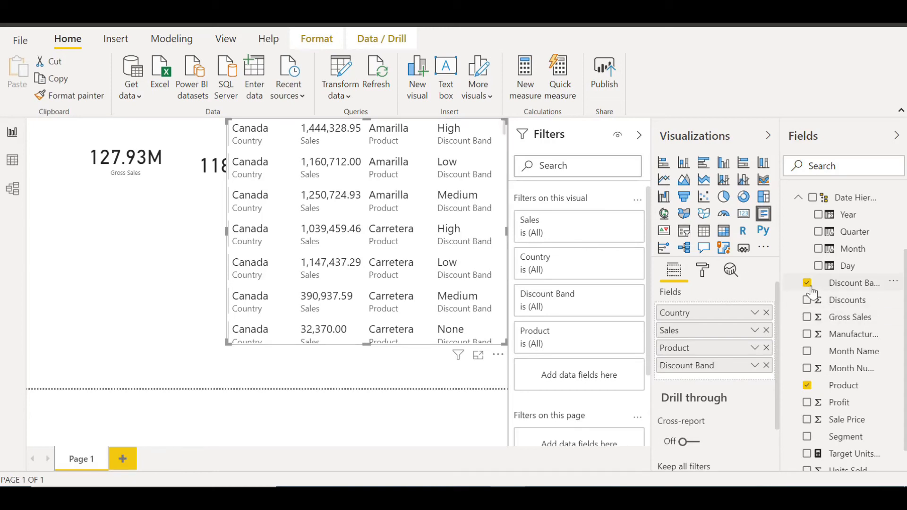
pyautogui.click(808, 386)
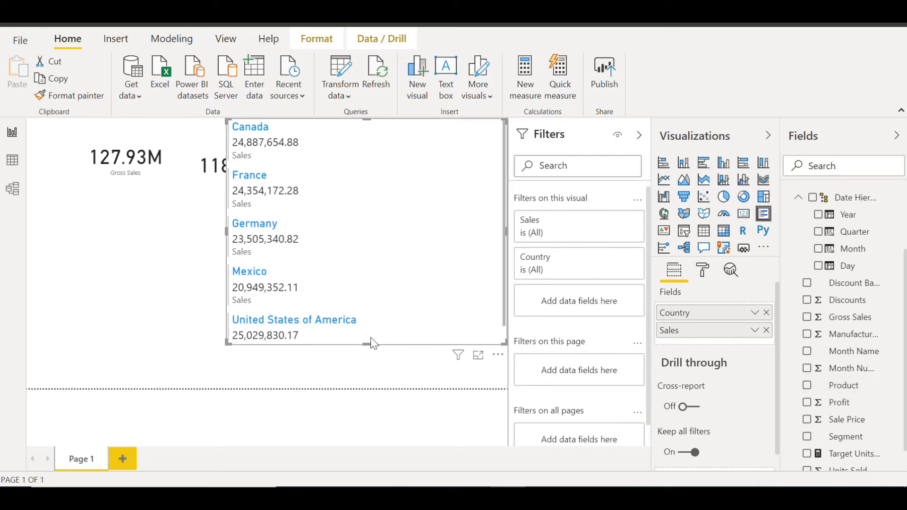
pyautogui.moveTo(367, 344); pyautogui.dragTo(369, 361)
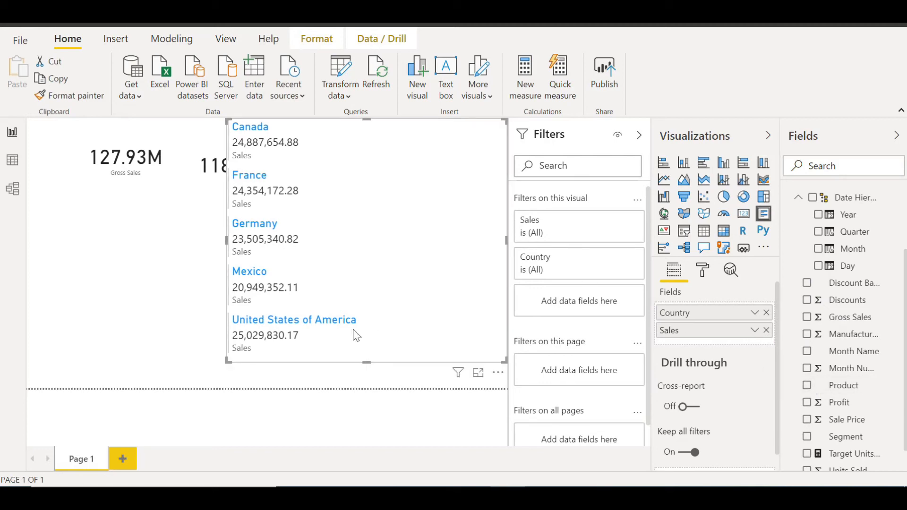
# Summarize the multi-row card's Sales field by Maximum
pyautogui.click(755, 331)
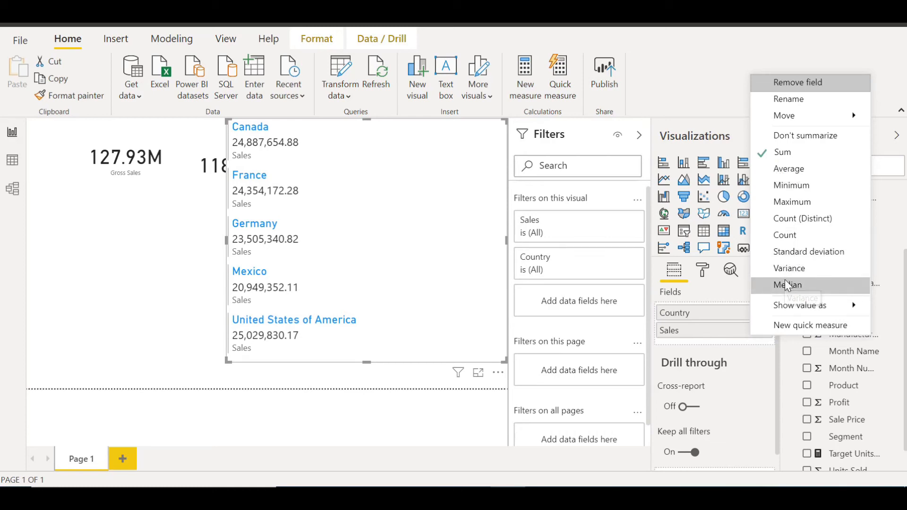
pyautogui.click(793, 202)
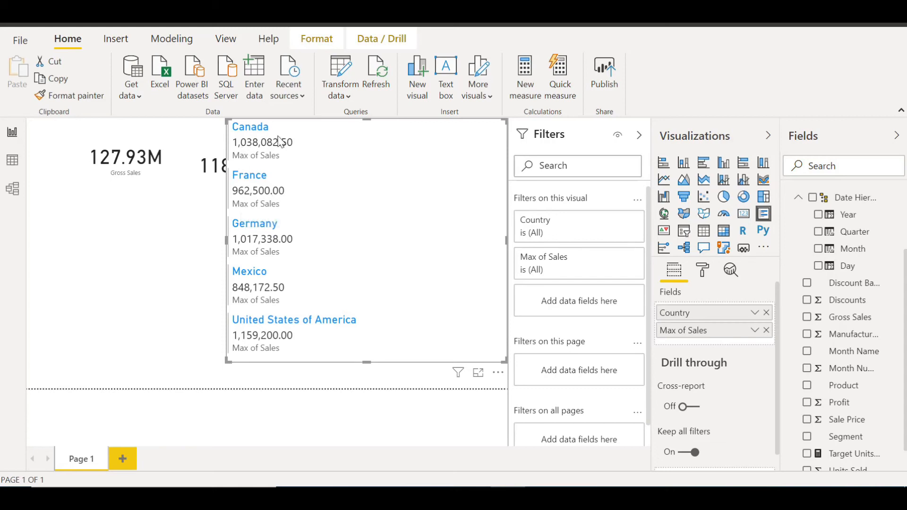
# Show the multi-row card's sales values as percent of grand total and change their aggregation to Sum
pyautogui.click(754, 330)
pyautogui.moveTo(768, 308)
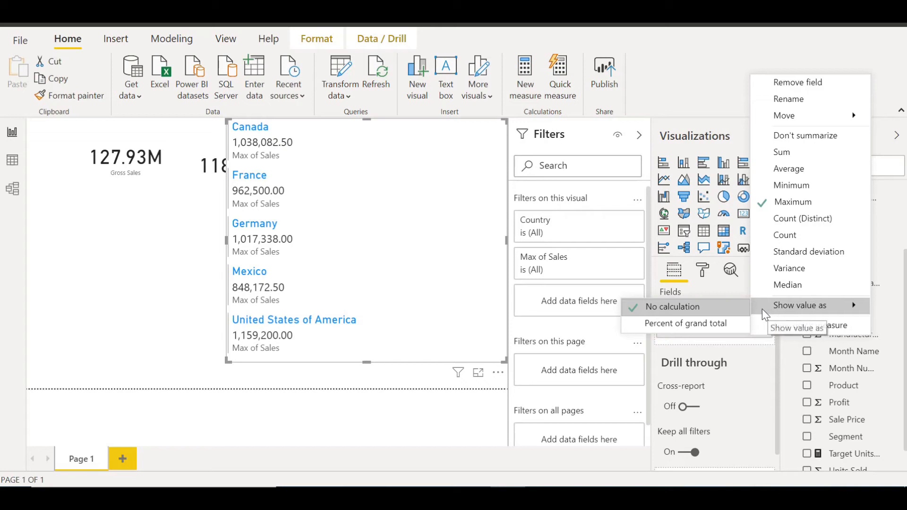
pyautogui.click(710, 325)
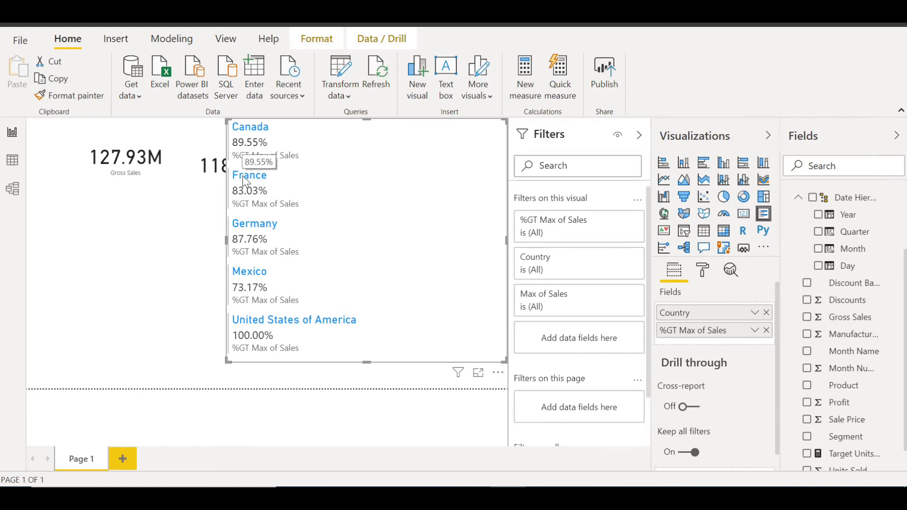
pyautogui.click(754, 330)
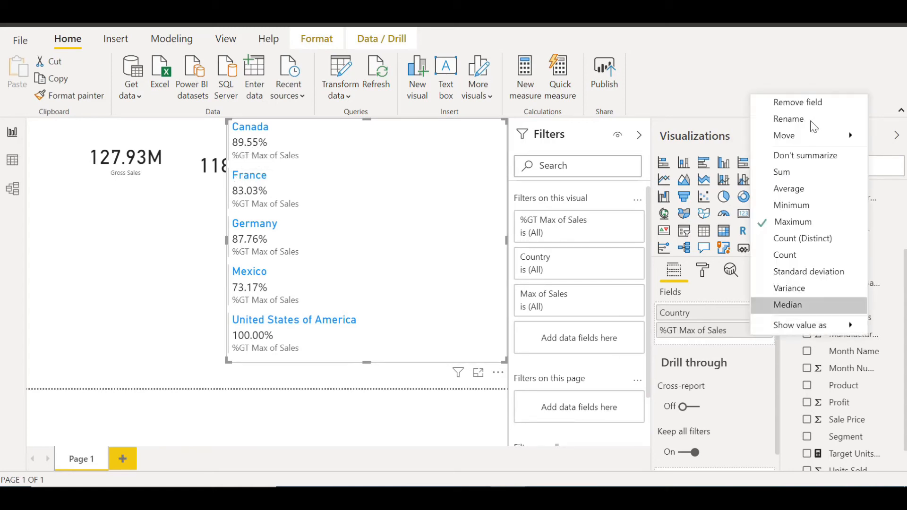
pyautogui.click(777, 172)
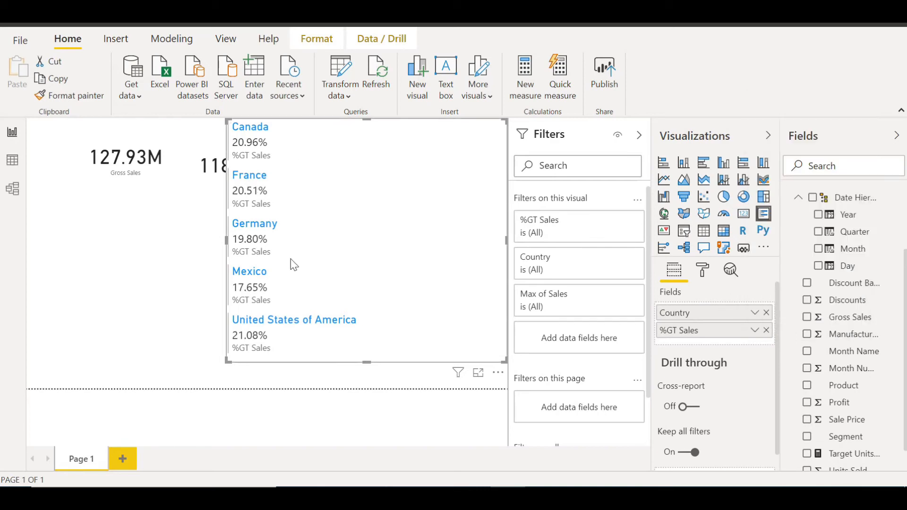
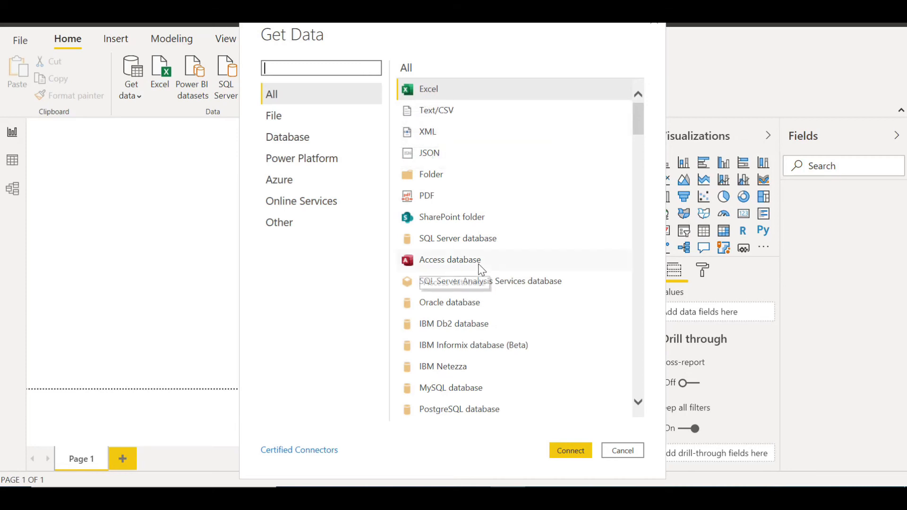
# Import the Branch Data sheet from the Branch-Data workbook in Downloads > Fast Food Chain and open it for transformation
pyautogui.click(571, 453)
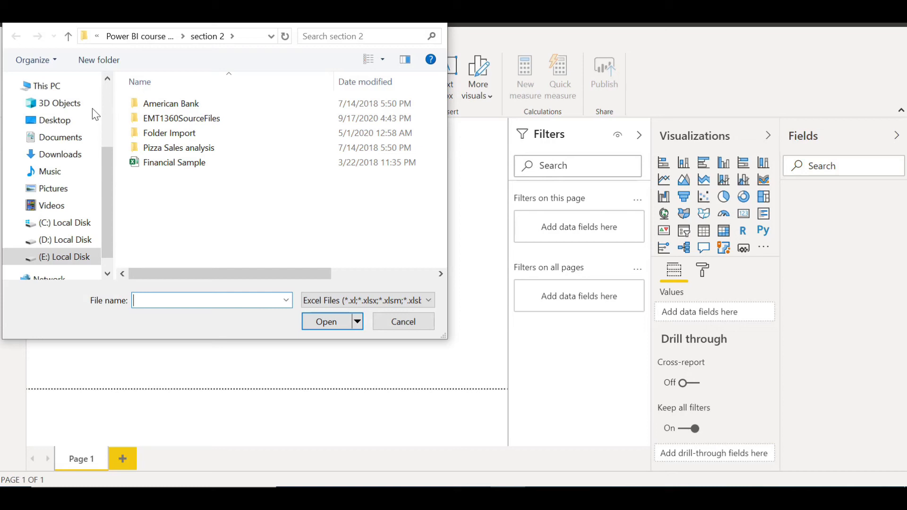
pyautogui.click(69, 152)
pyautogui.doubleClick(179, 128)
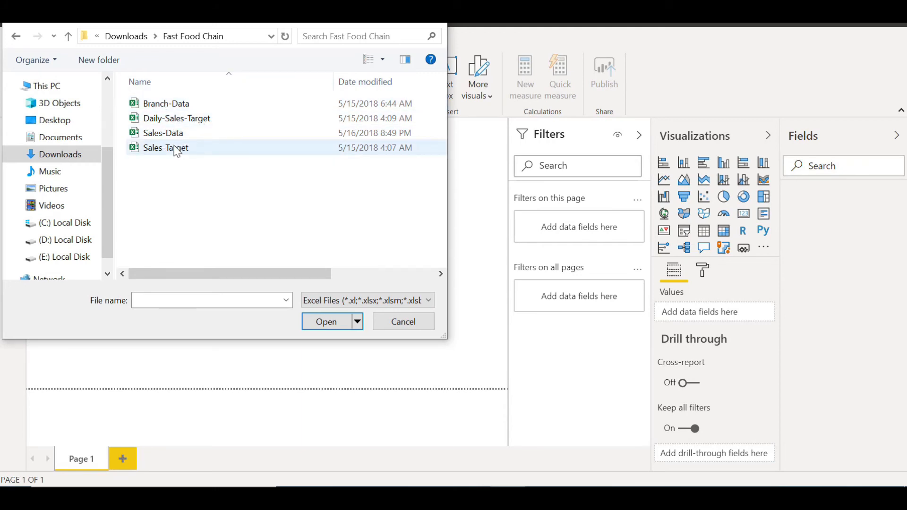
pyautogui.click(164, 104)
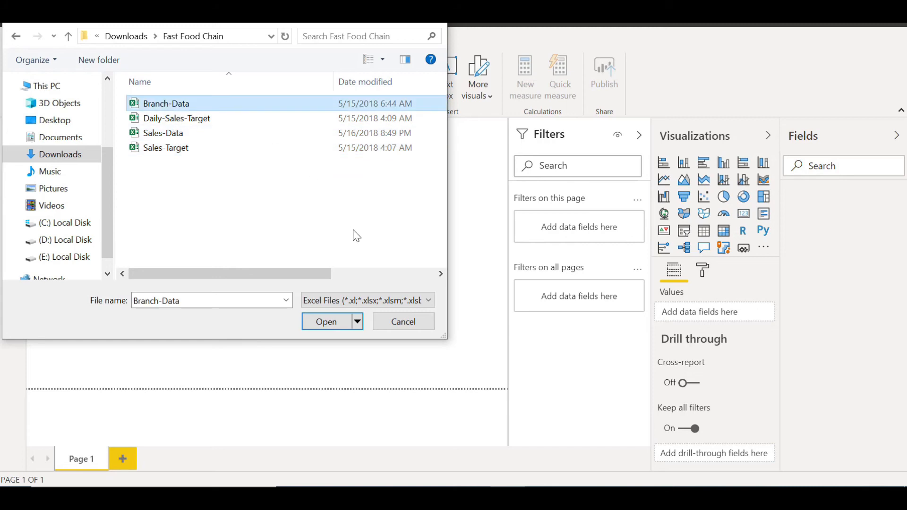
pyautogui.click(325, 323)
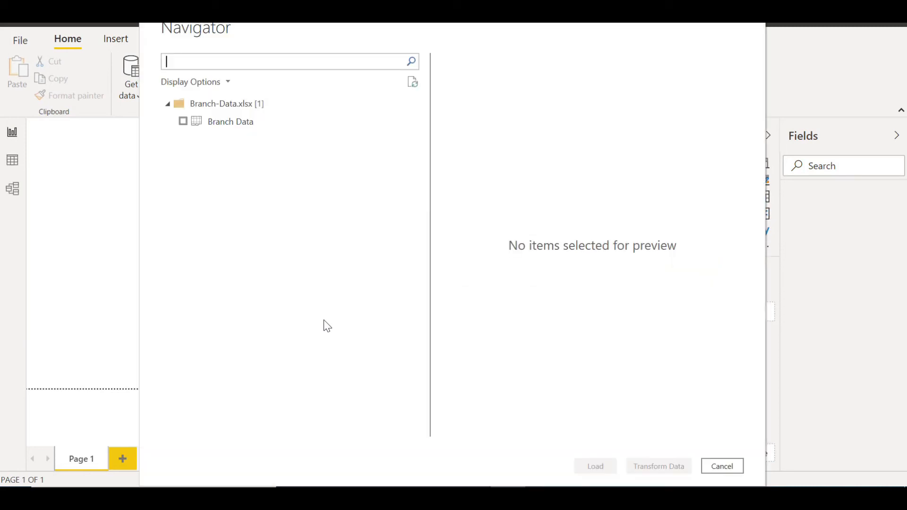
pyautogui.click(184, 122)
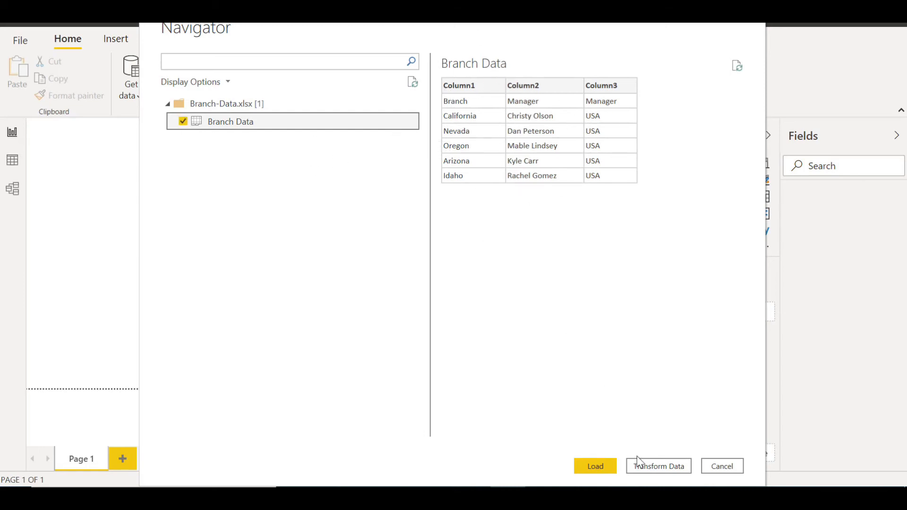
pyautogui.click(659, 468)
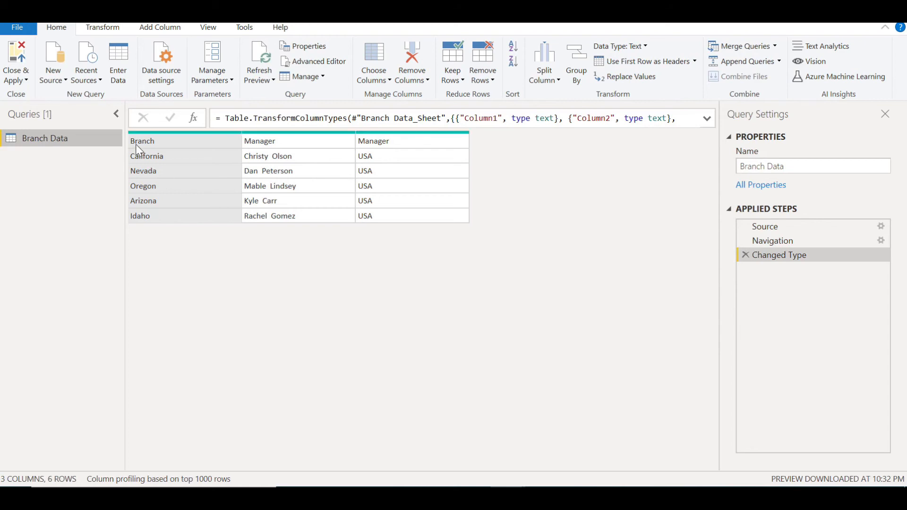
# Add the Daily Target sheet from the Daily-Sales-Target Excel workbook as a new query
pyautogui.click(55, 53)
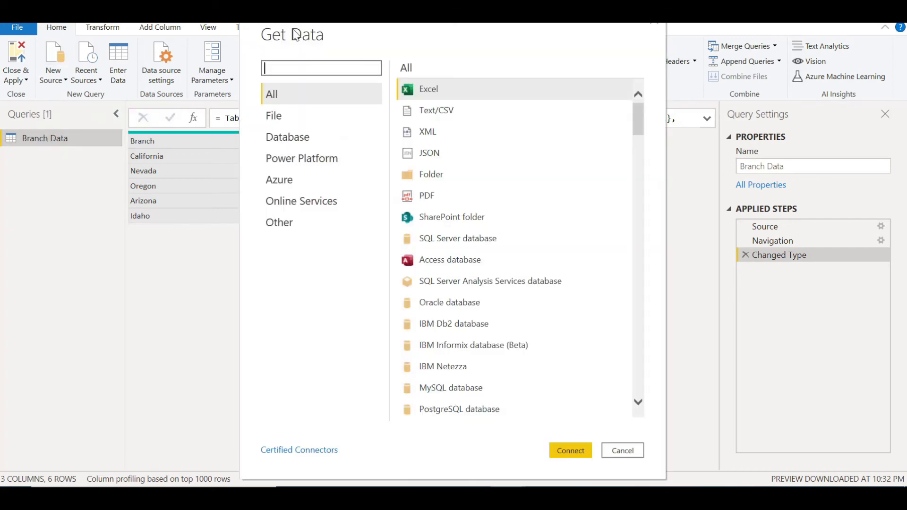
pyautogui.click(564, 451)
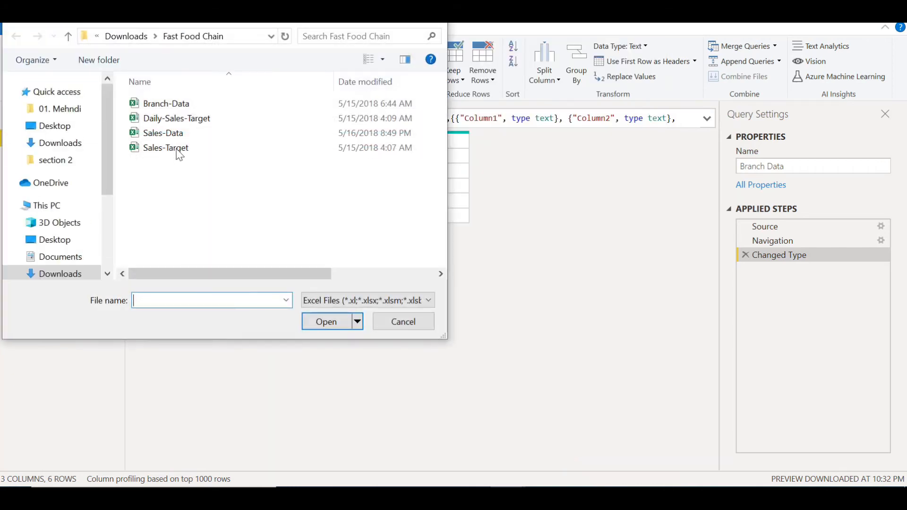
pyautogui.click(178, 119)
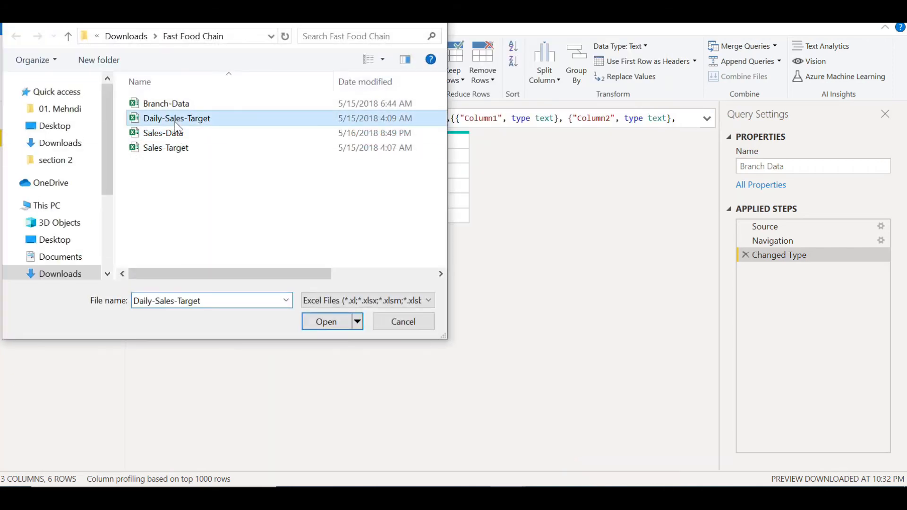
pyautogui.click(323, 326)
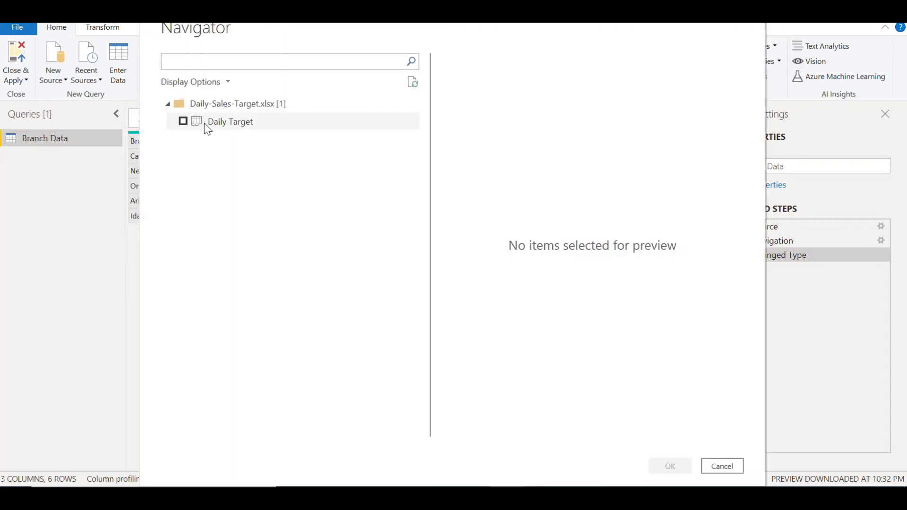
pyautogui.click(204, 123)
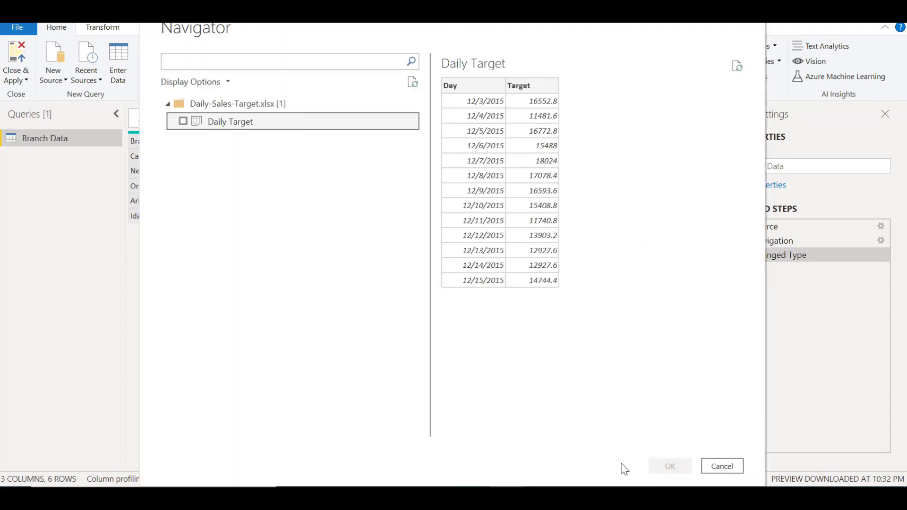
pyautogui.click(184, 122)
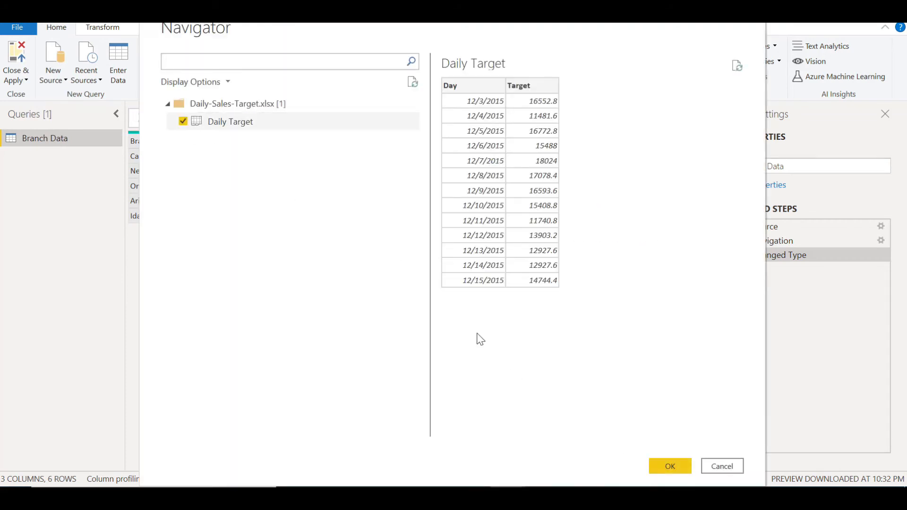
pyautogui.click(670, 466)
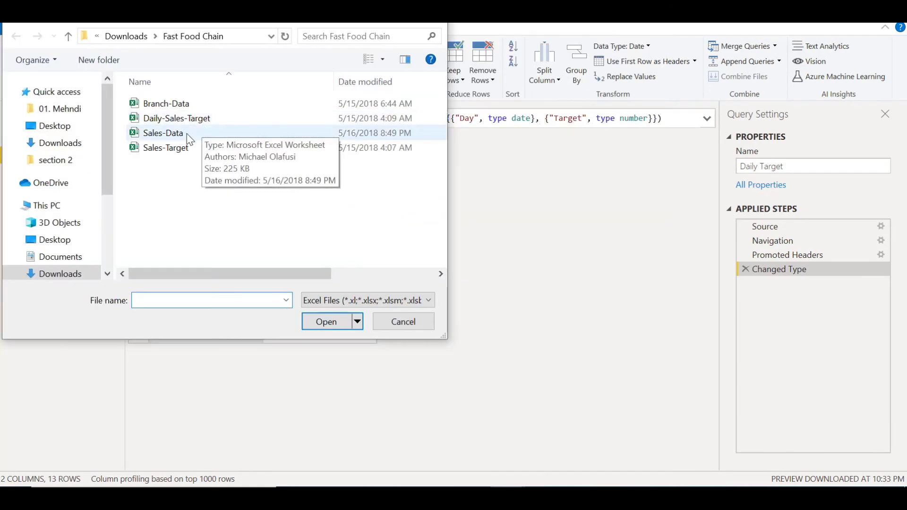
# Add the Sales sheet from the Sales-Data Excel workbook as a new query
pyautogui.click(188, 137)
pyautogui.click(326, 321)
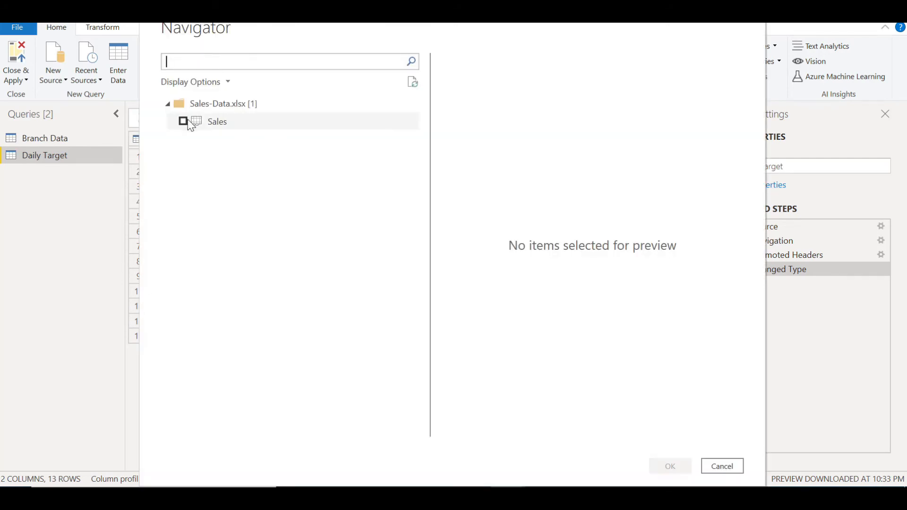
pyautogui.click(183, 121)
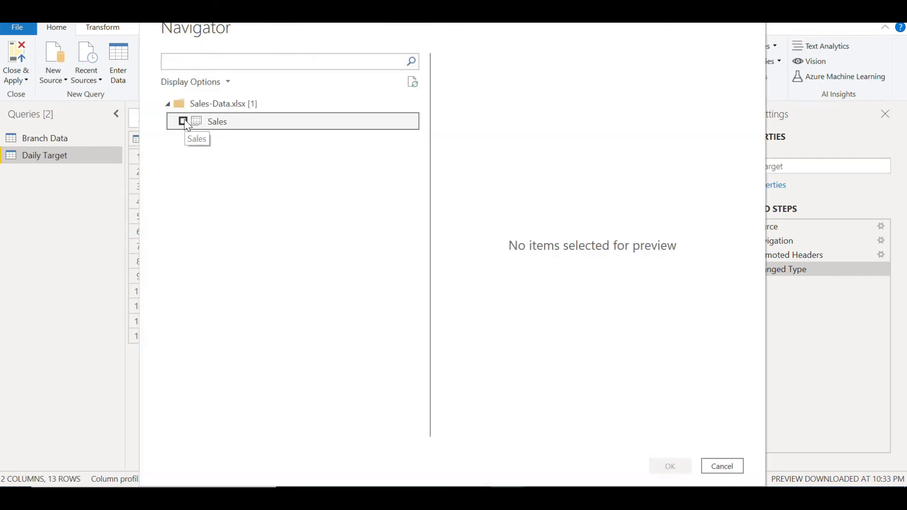
pyautogui.click(682, 468)
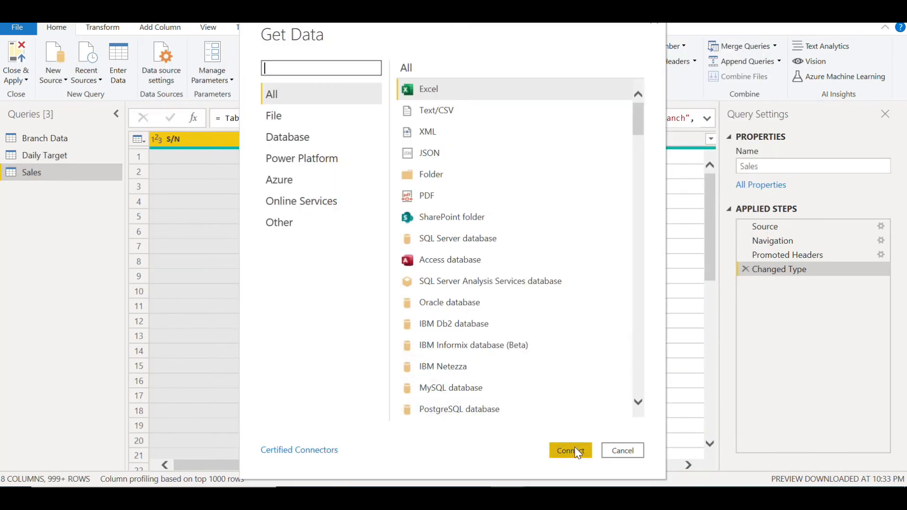
# Add the Sales Target sheet from the Sales-Target Excel workbook as a new query
pyautogui.click(570, 450)
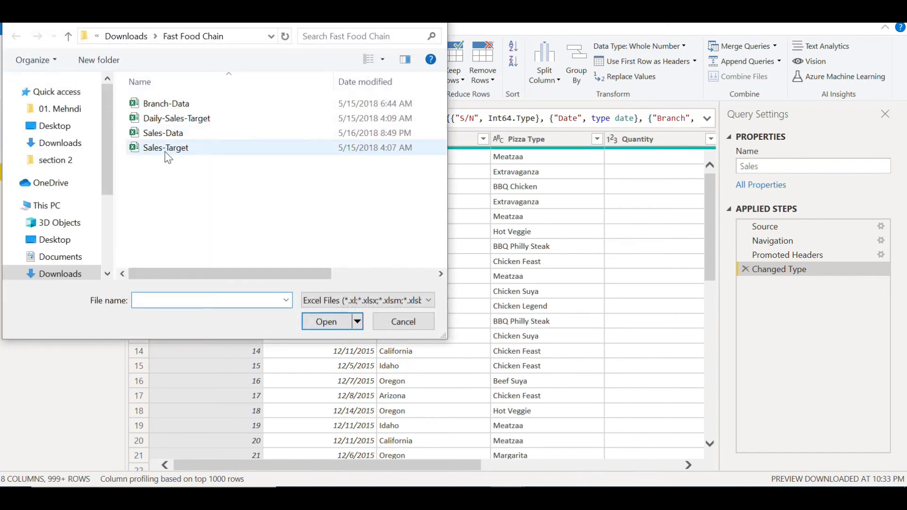
pyautogui.click(167, 152)
pyautogui.click(326, 322)
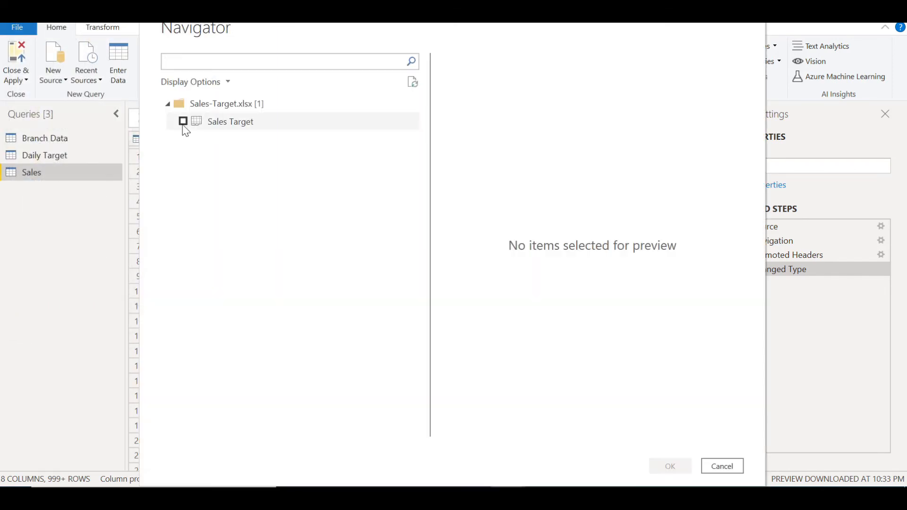
pyautogui.click(183, 122)
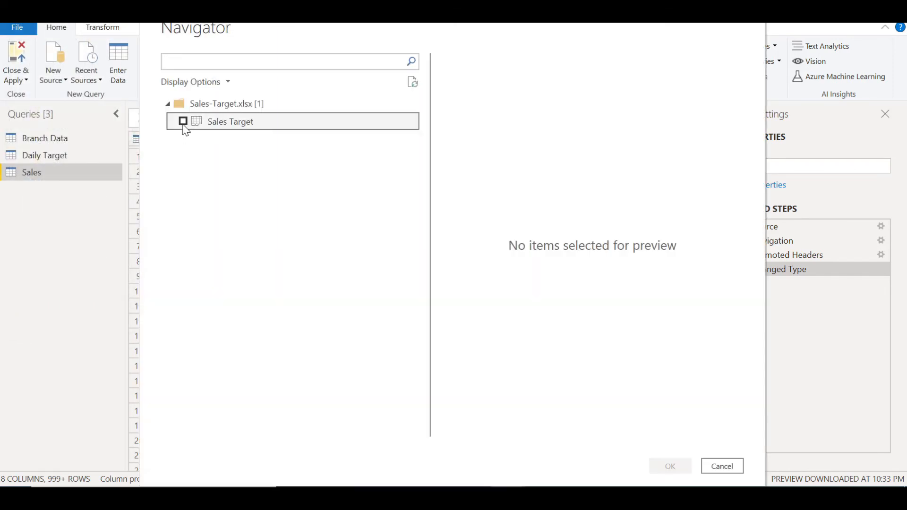
pyautogui.click(664, 466)
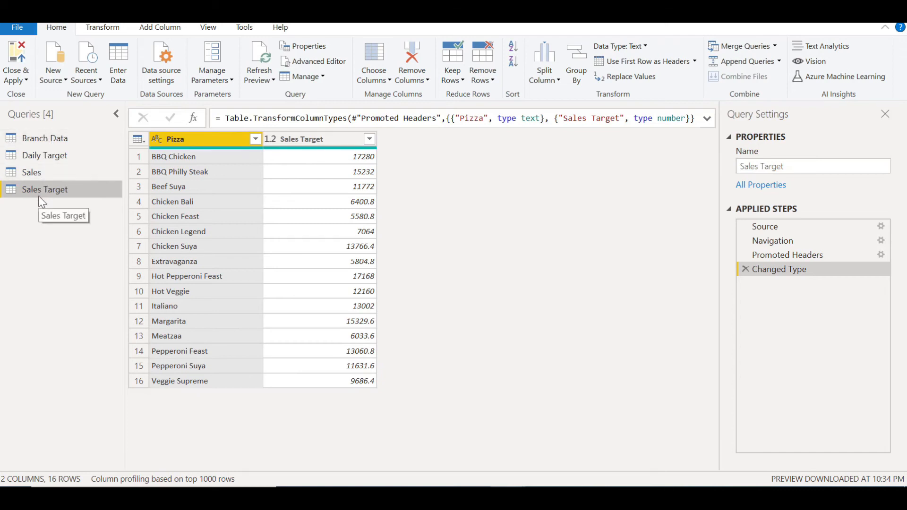
# Inspect the first-row entries of Column1 and Column2 in the Branch Data query
pyautogui.click(38, 144)
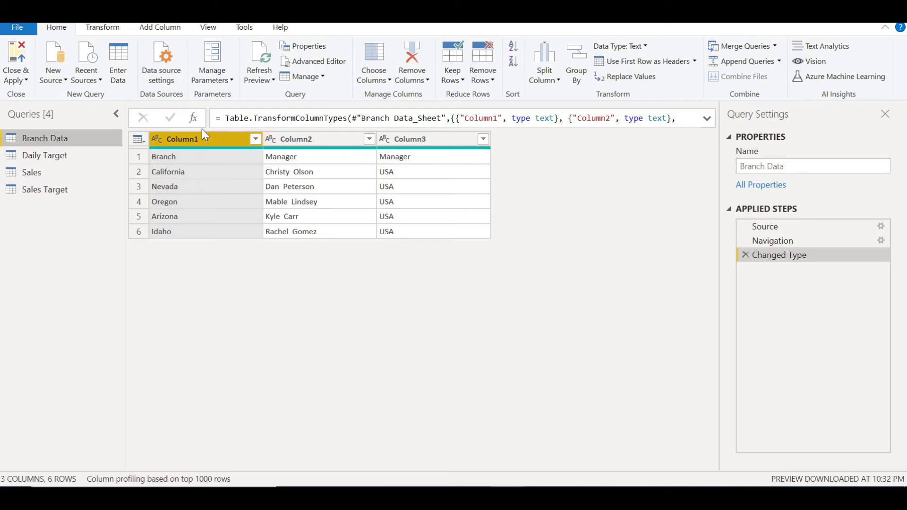
pyautogui.click(174, 160)
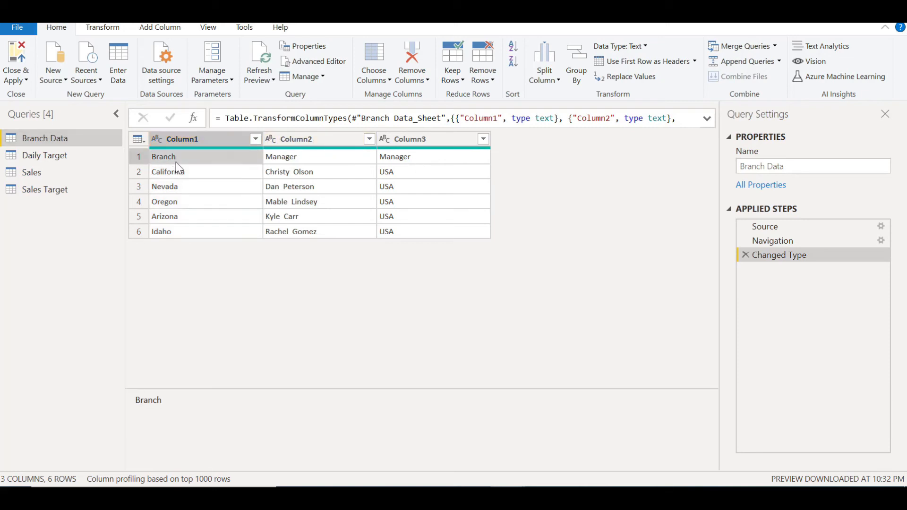
pyautogui.click(291, 159)
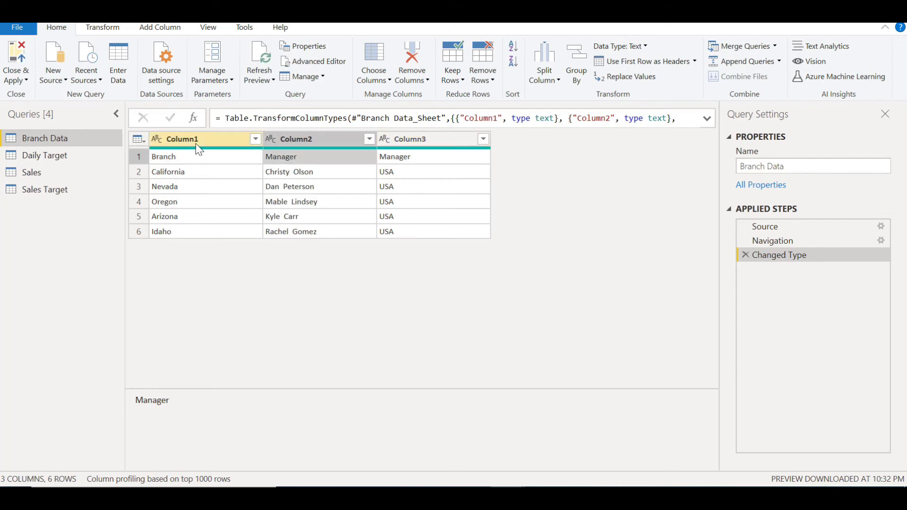
# Promote the first row of the Branch Data query to headers and rename the third column Country
pyautogui.click(140, 155)
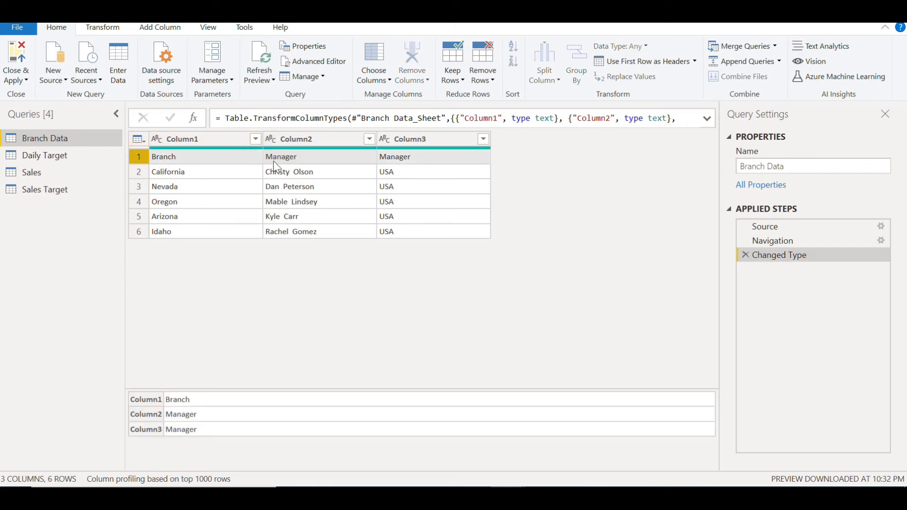
pyautogui.click(620, 64)
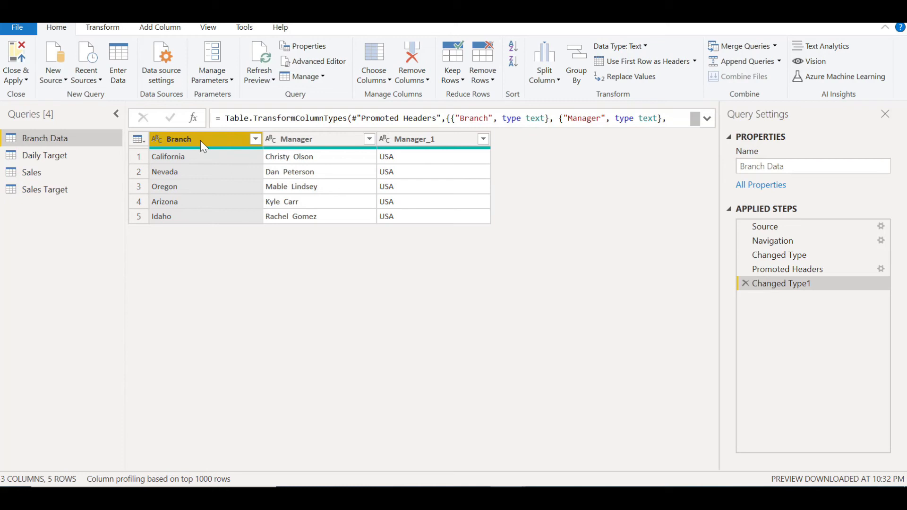
pyautogui.click(440, 142)
pyautogui.doubleClick(440, 141)
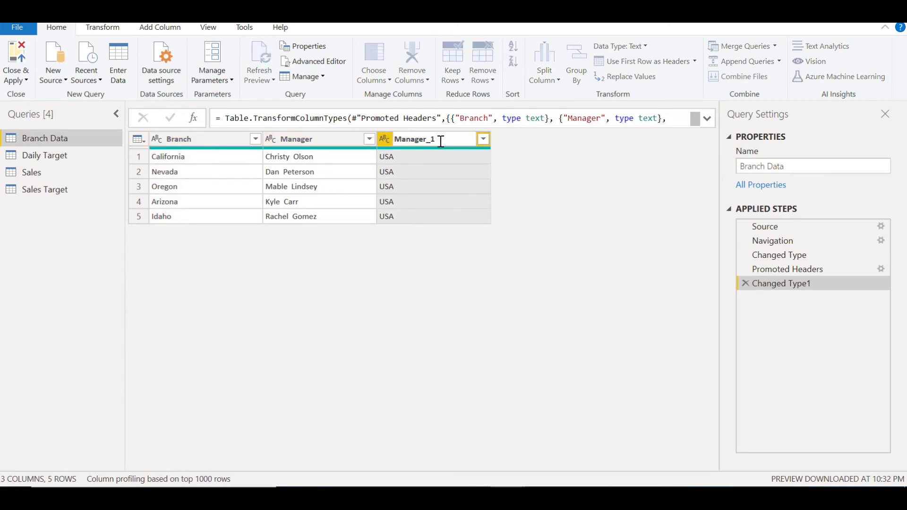
pyautogui.press('BackSpace')
pyautogui.press('BackSpace')
pyautogui.press('BackSpace')
pyautogui.press('BackSpace')
pyautogui.press('BackSpace')
pyautogui.press('BackSpace')
pyautogui.press('BackSpace')
pyautogui.press('BackSpace')
pyautogui.press('BackSpace')
pyautogui.write('Country')
pyautogui.press('Return')
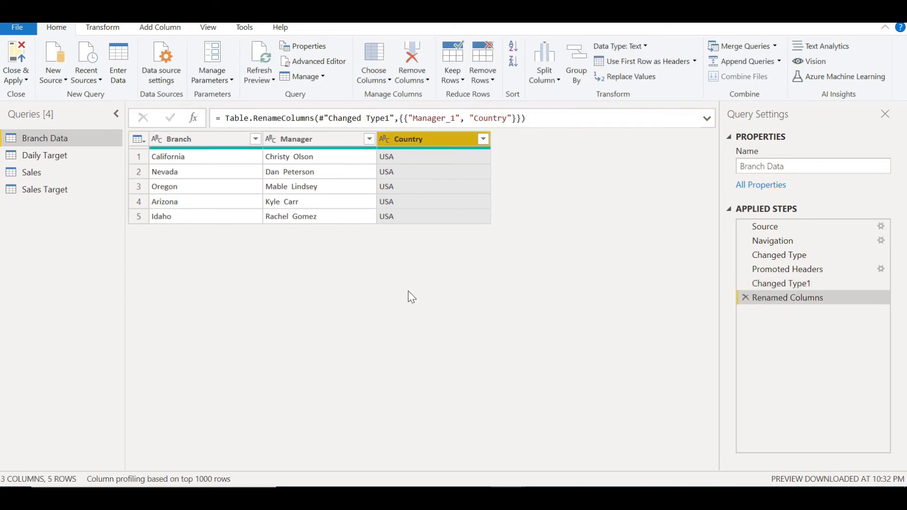
# Review the columns and entries of the Daily Target, Sales and Sales Target queries
pyautogui.click(40, 160)
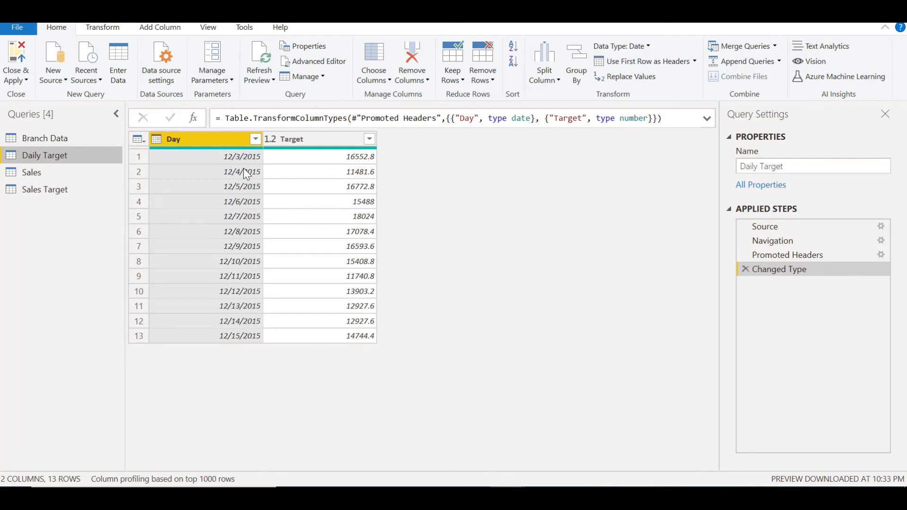
pyautogui.click(22, 174)
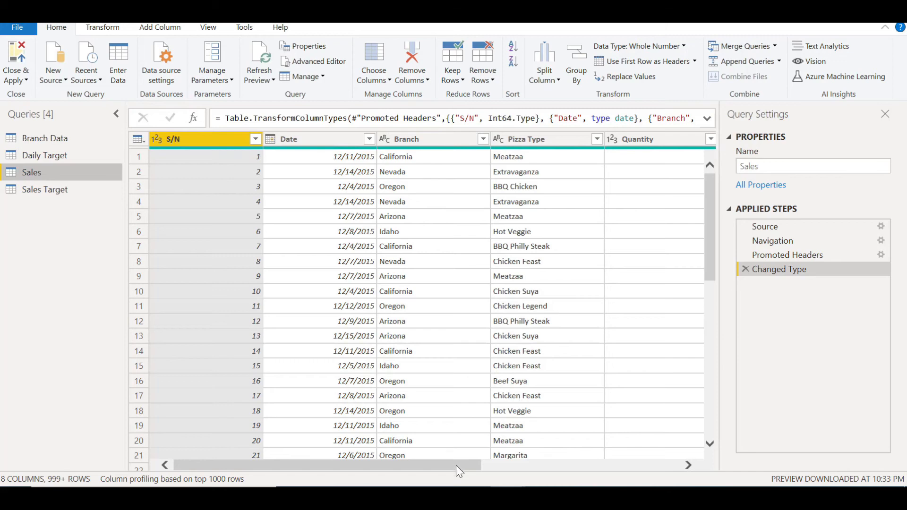
pyautogui.moveTo(456, 465); pyautogui.dragTo(577, 452)
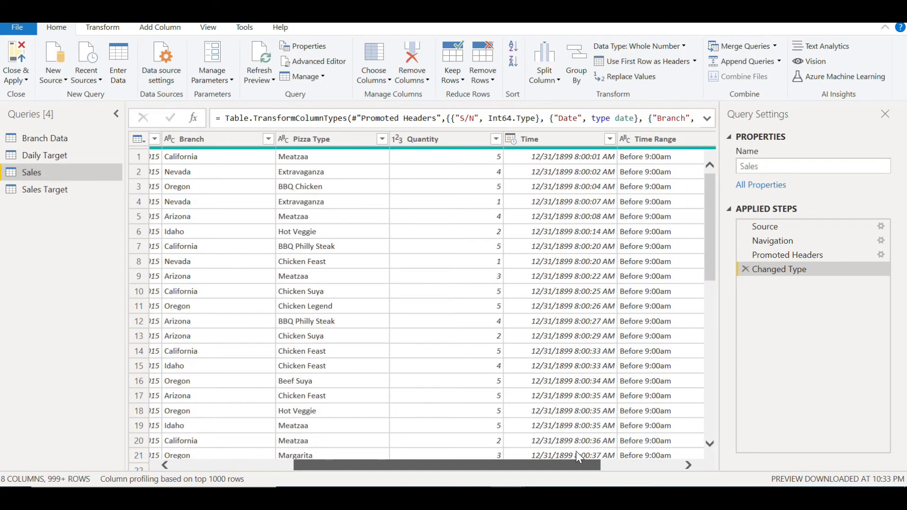
pyautogui.moveTo(576, 452); pyautogui.dragTo(704, 429)
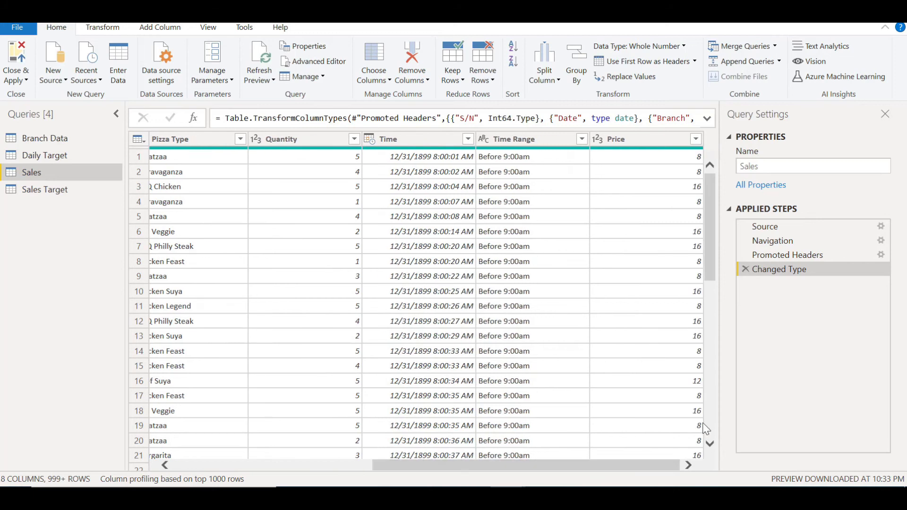
pyautogui.click(42, 192)
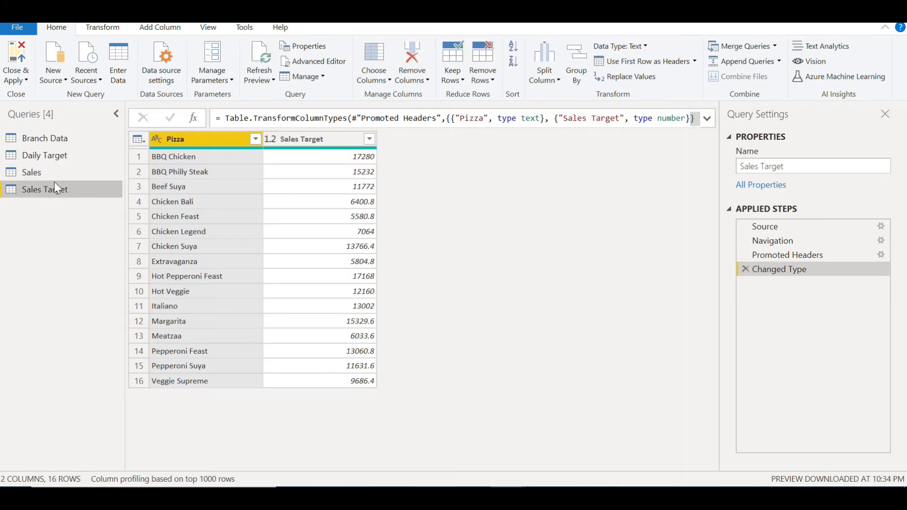
pyautogui.click(175, 159)
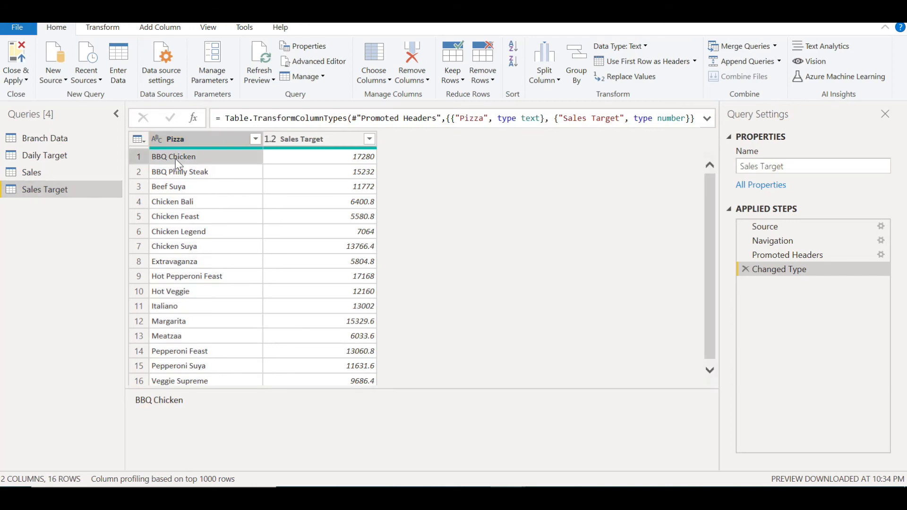
pyautogui.click(324, 159)
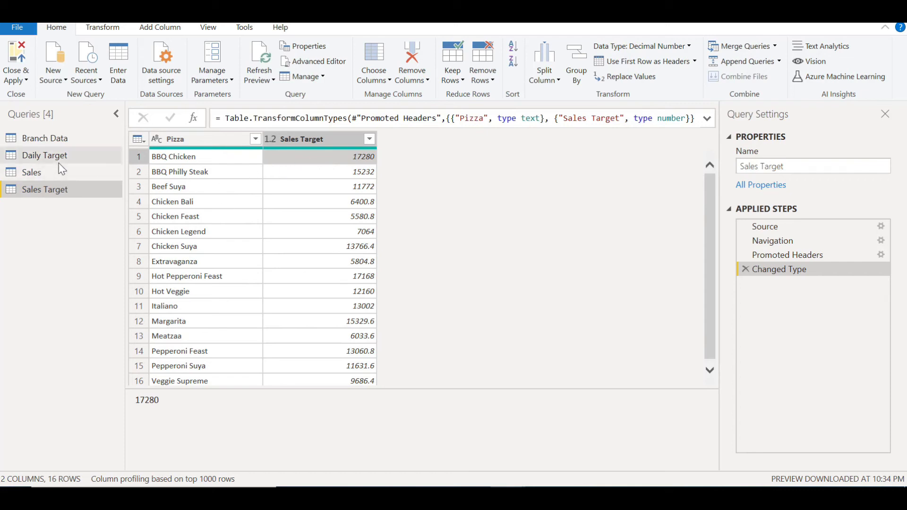
# Apply the queries to the data model and view the Branch Data, Daily Target and Sales tables as data
pyautogui.click(14, 57)
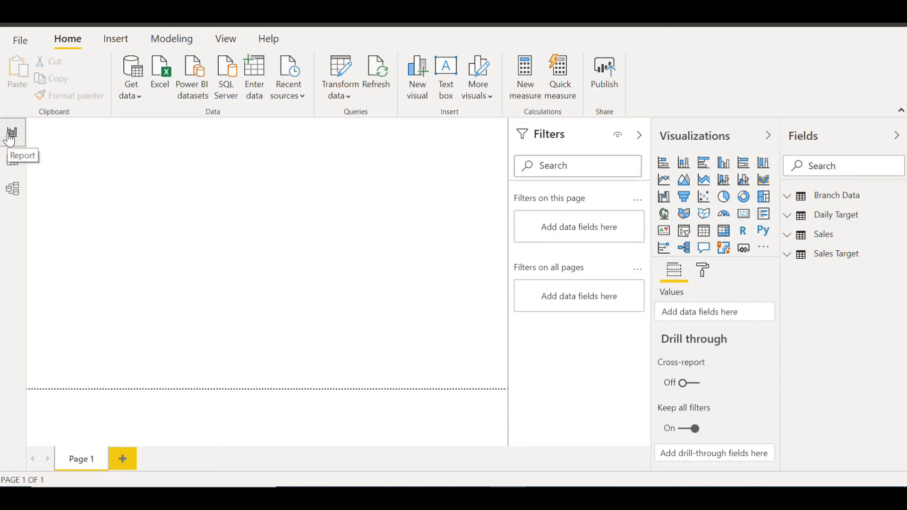
pyautogui.click(14, 162)
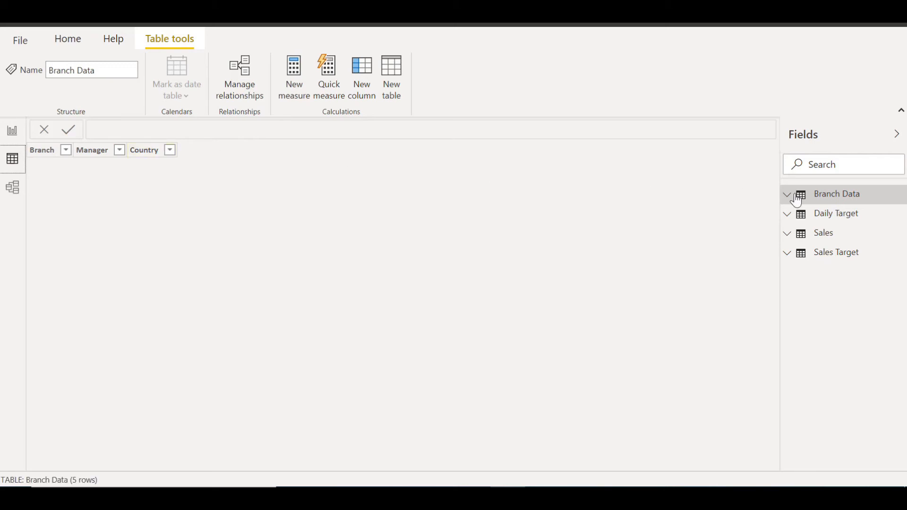
pyautogui.click(848, 217)
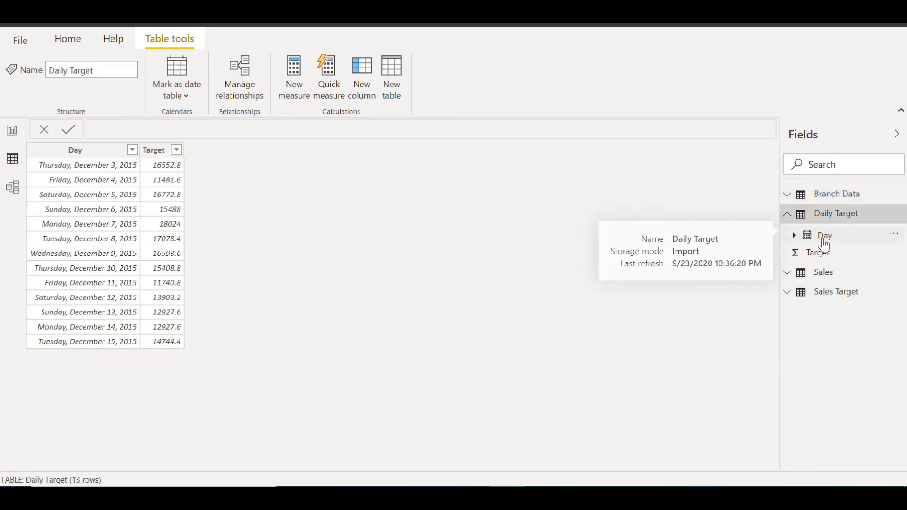
pyautogui.click(824, 258)
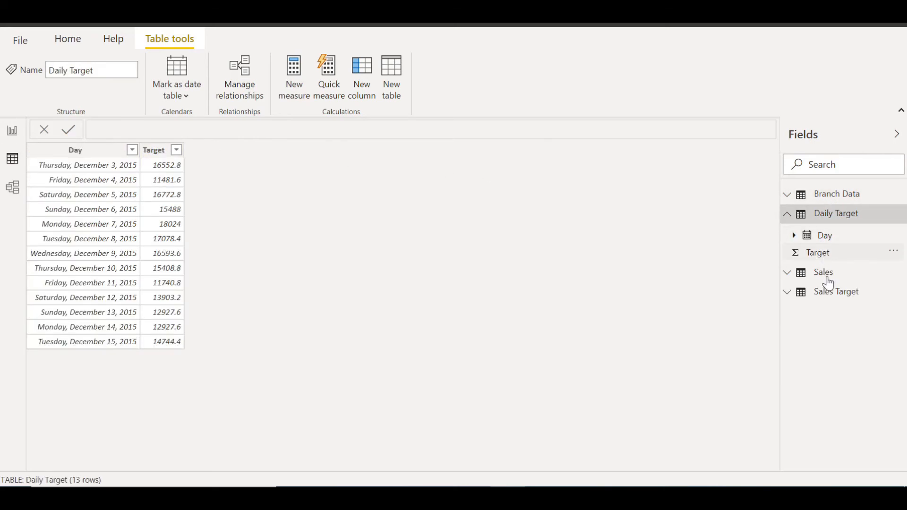
pyautogui.click(825, 274)
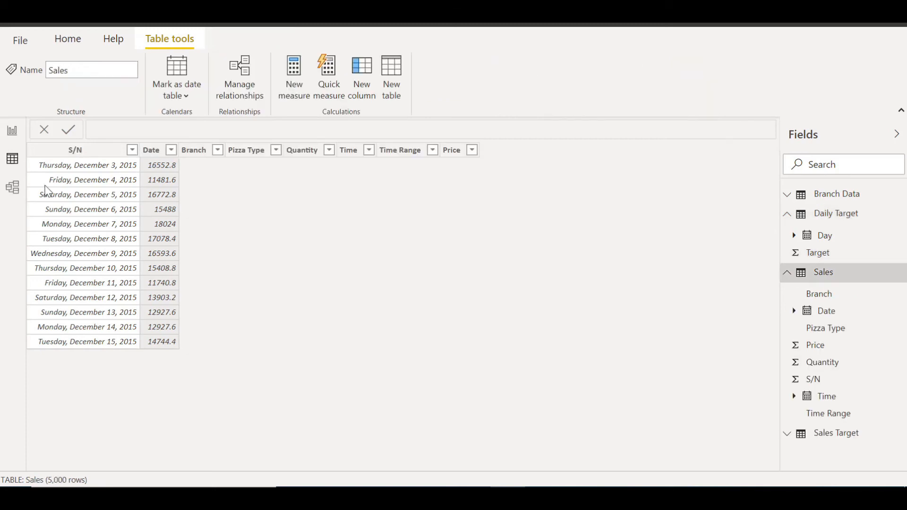
# Show the model diagram and collapse its Properties and Fields panes to reveal all the tables
pyautogui.click(12, 189)
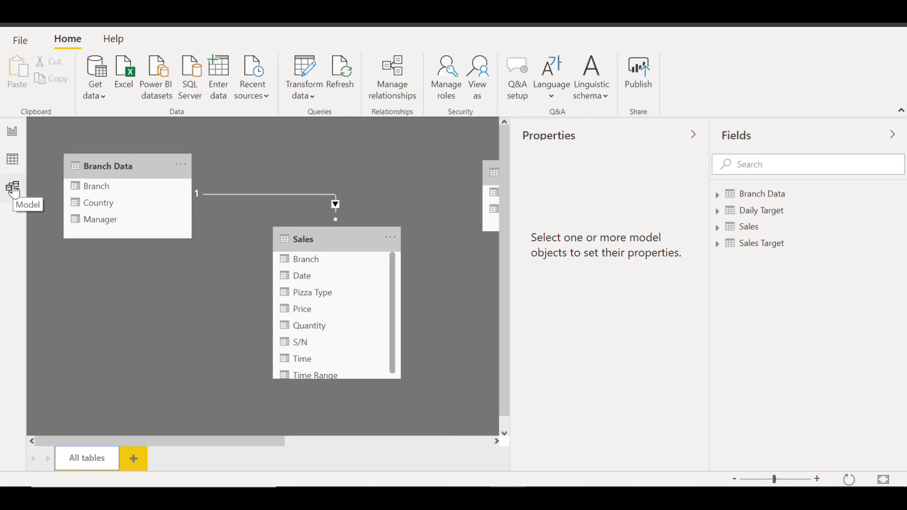
pyautogui.click(699, 147)
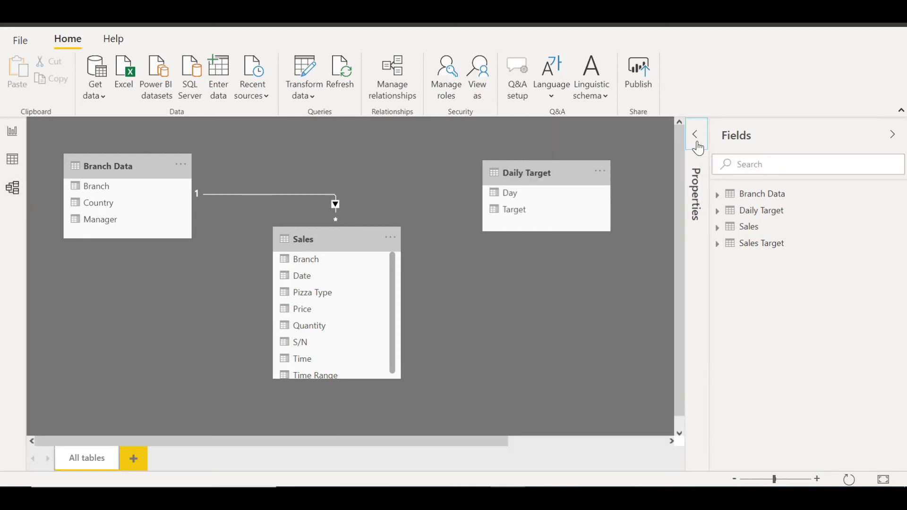
pyautogui.click(899, 147)
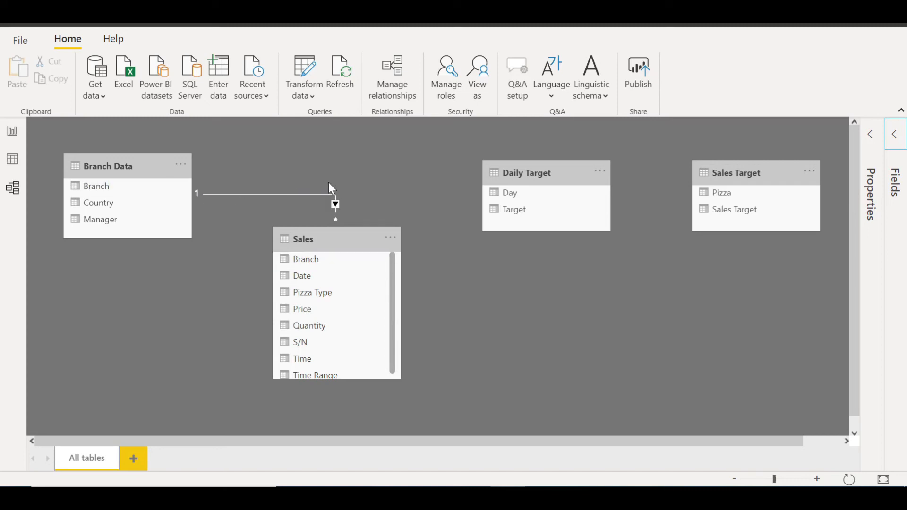
# Examine the relationship between Sales and Branch Data, including the available cardinality options, and keep its settings
pyautogui.doubleClick(291, 197)
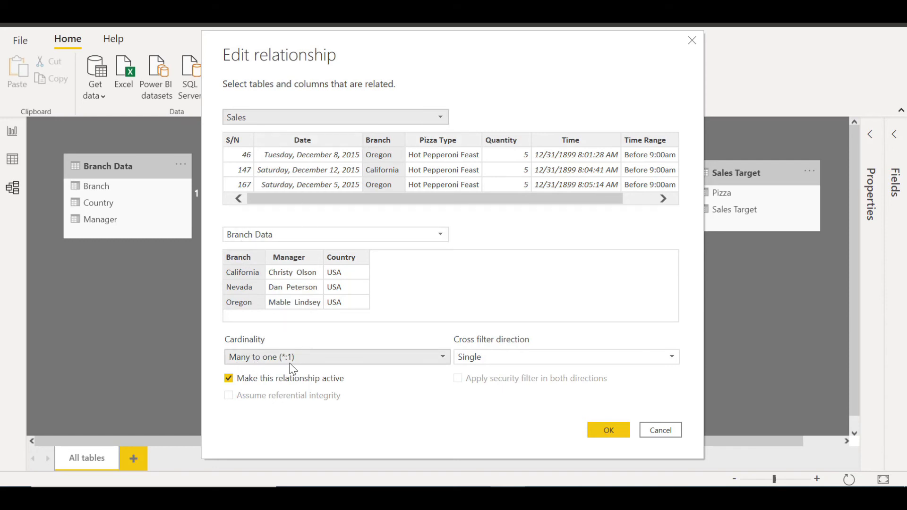
pyautogui.click(444, 359)
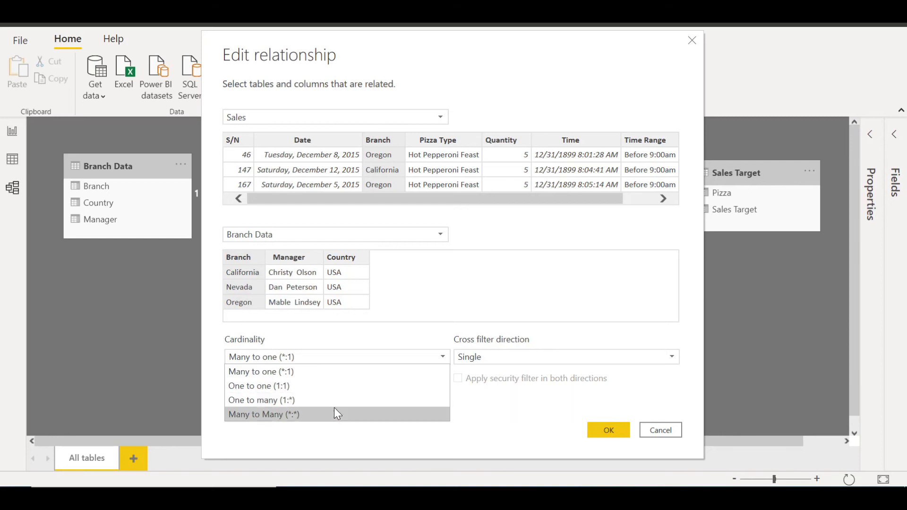
pyautogui.click(425, 323)
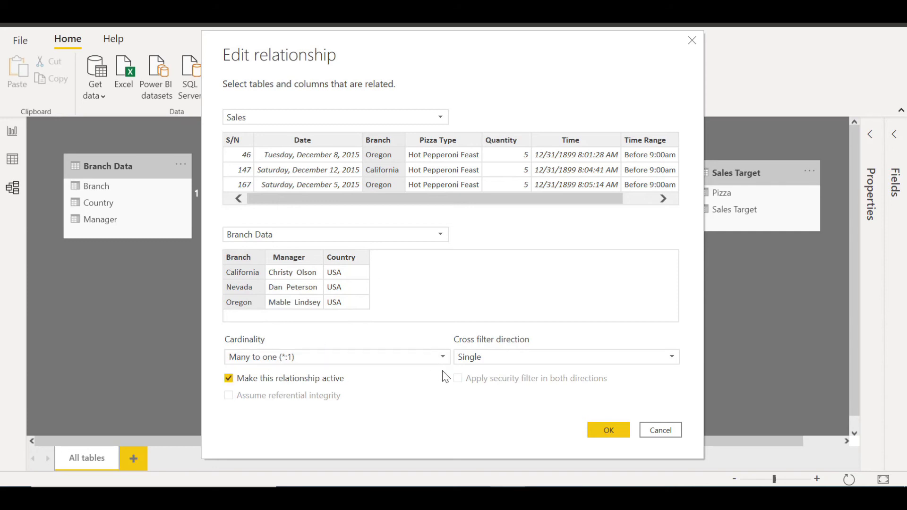
pyautogui.click(611, 430)
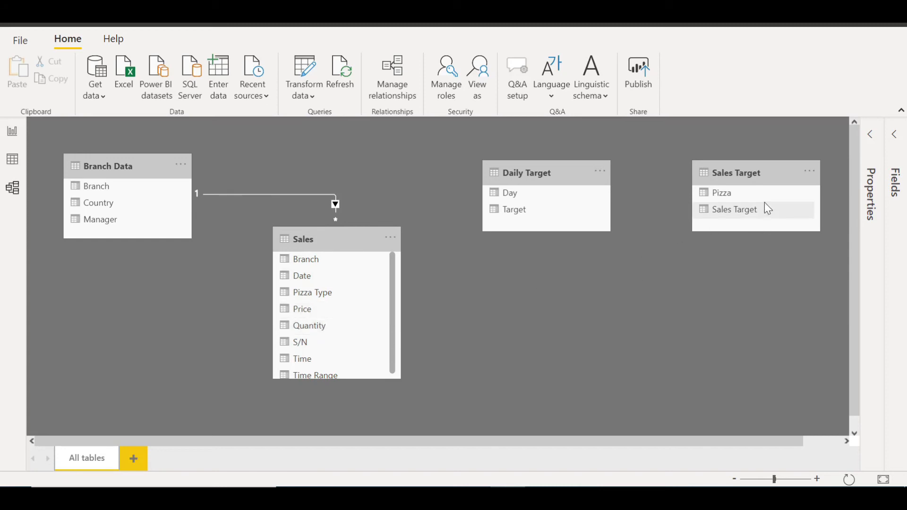
# Relate Sales Target's Pizza column to Pizza Type in Sales, many to one with single cross filter direction, and return to the report view
pyautogui.moveTo(765, 203); pyautogui.dragTo(585, 290)
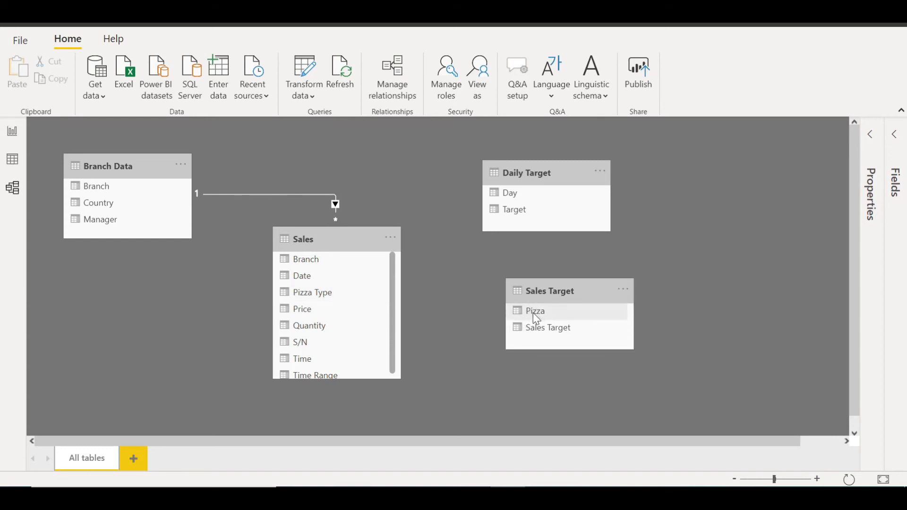
pyautogui.moveTo(533, 314); pyautogui.dragTo(339, 291)
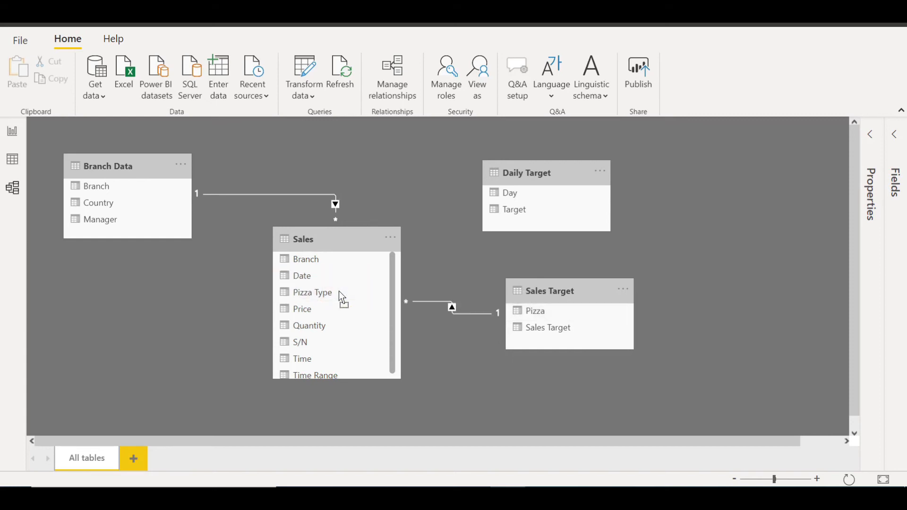
pyautogui.doubleClick(451, 307)
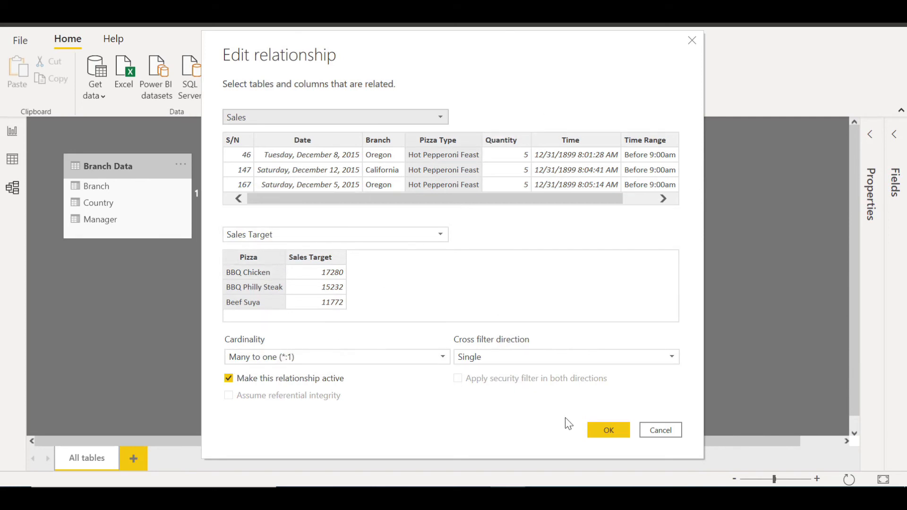
pyautogui.click(609, 430)
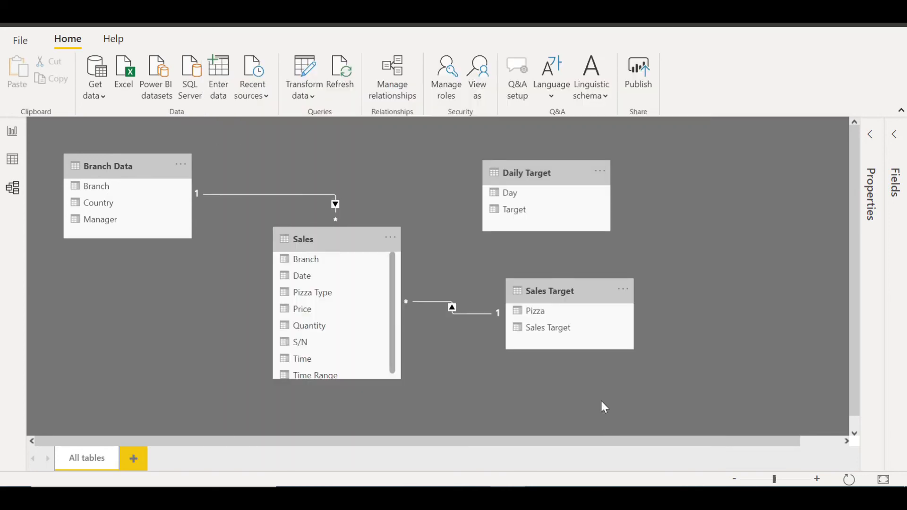
pyautogui.click(12, 133)
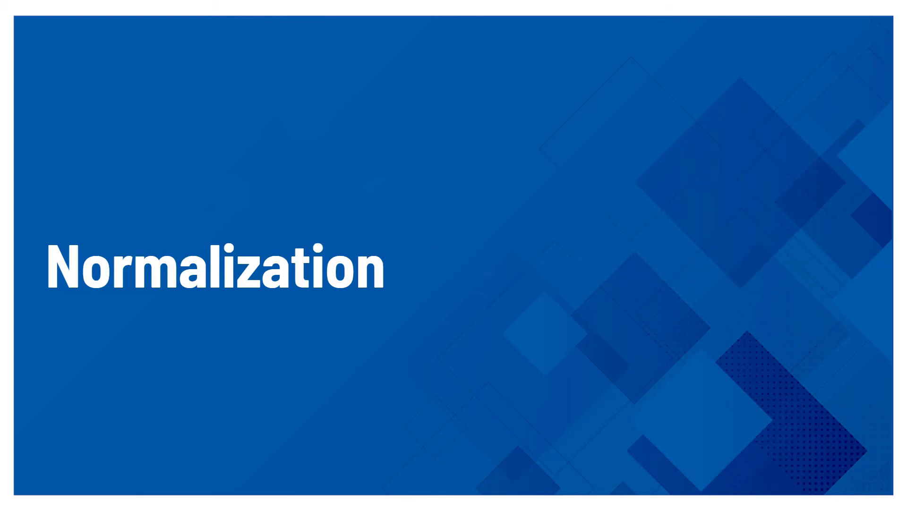
pyautogui.press('Right')
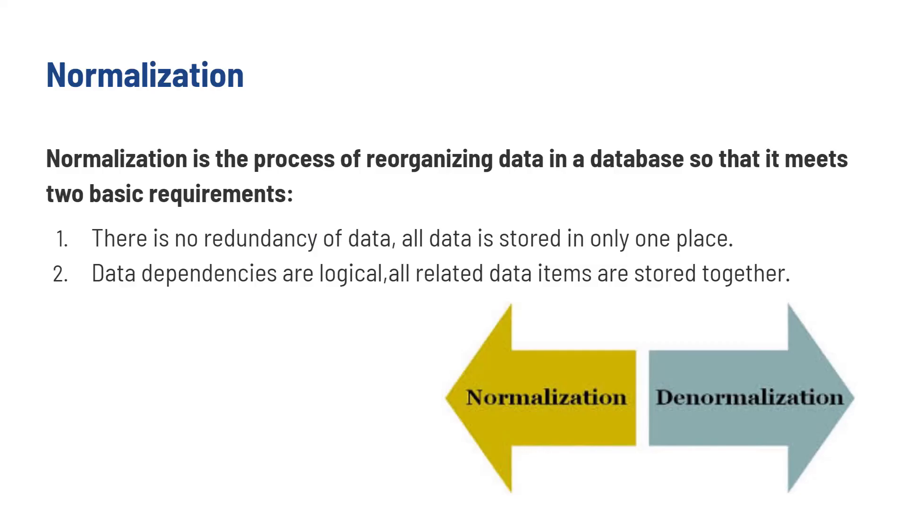
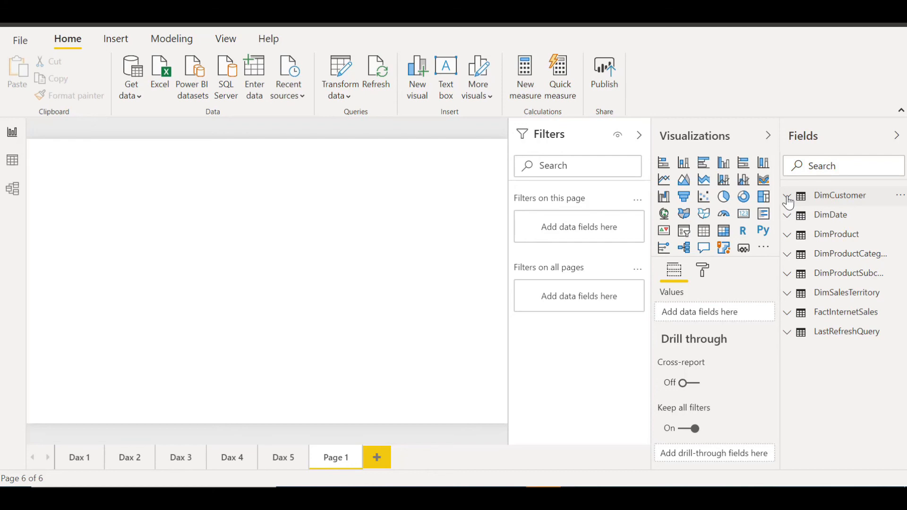
# Expand the DimCustomer table and look through its list of fields
pyautogui.click(788, 197)
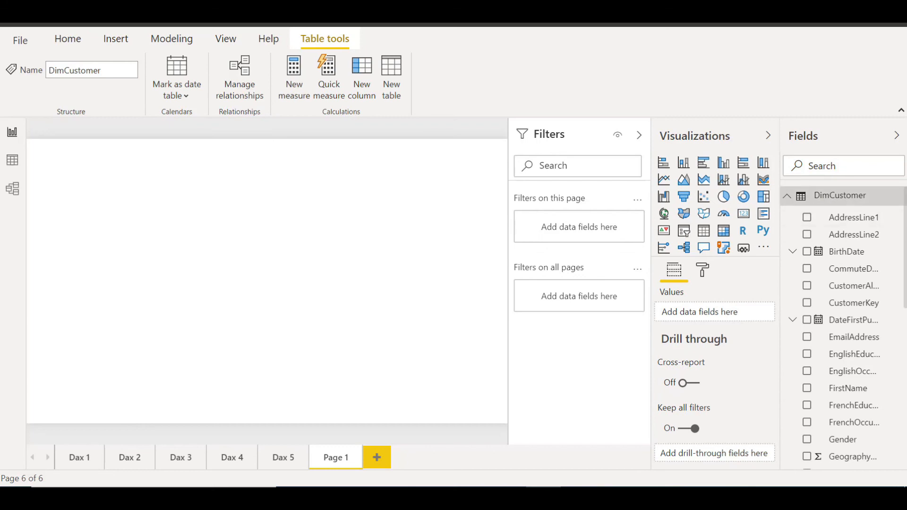
pyautogui.scroll(-4, 843, 328)
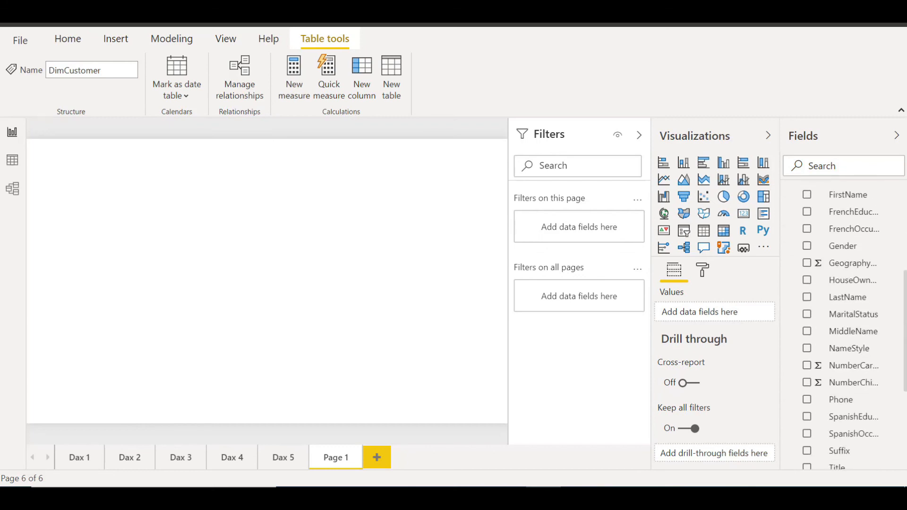
pyautogui.scroll(-2, 844, 328)
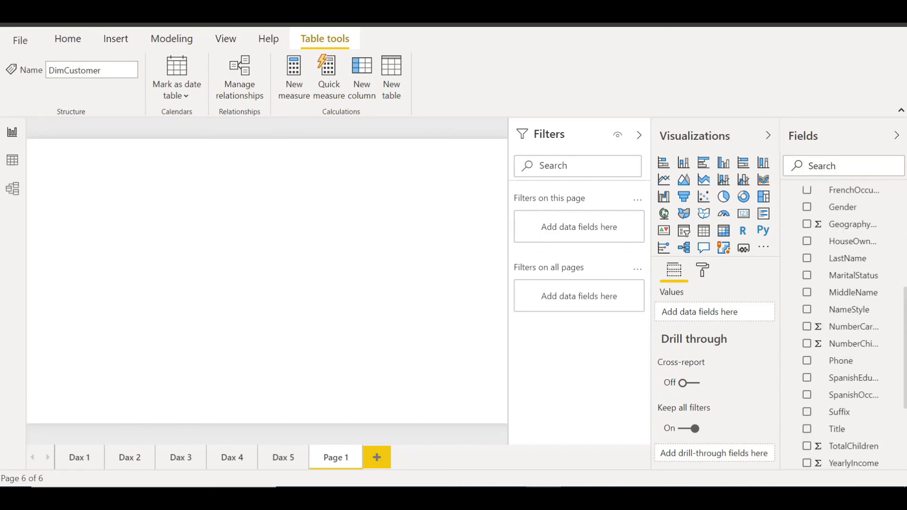
pyautogui.moveTo(906, 345); pyautogui.dragTo(902, 310)
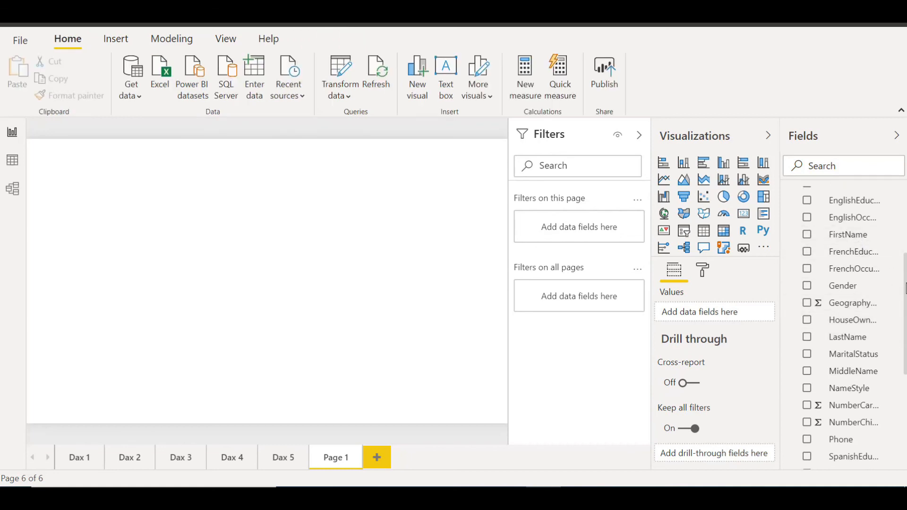
pyautogui.scroll(3, 906, 288)
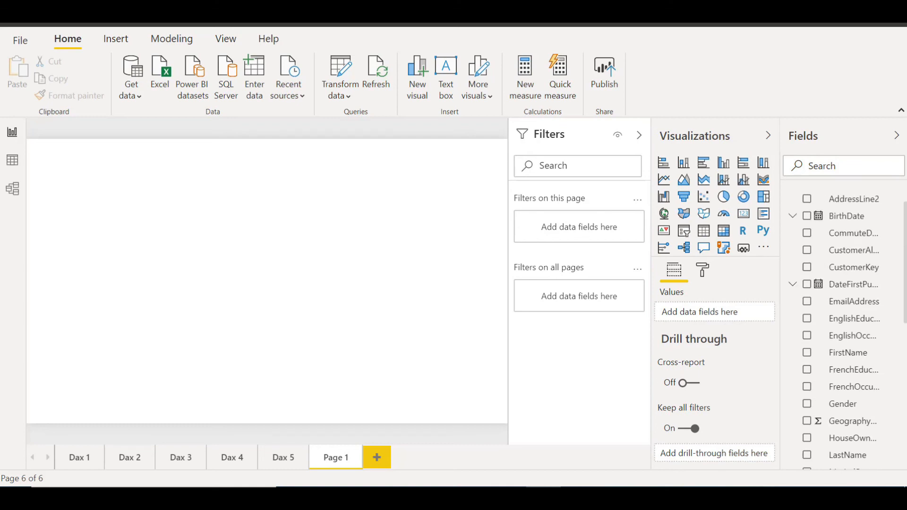
# Add a new calculated column to the DimCustomer table and name it Full Name
pyautogui.scroll(1, 847, 331)
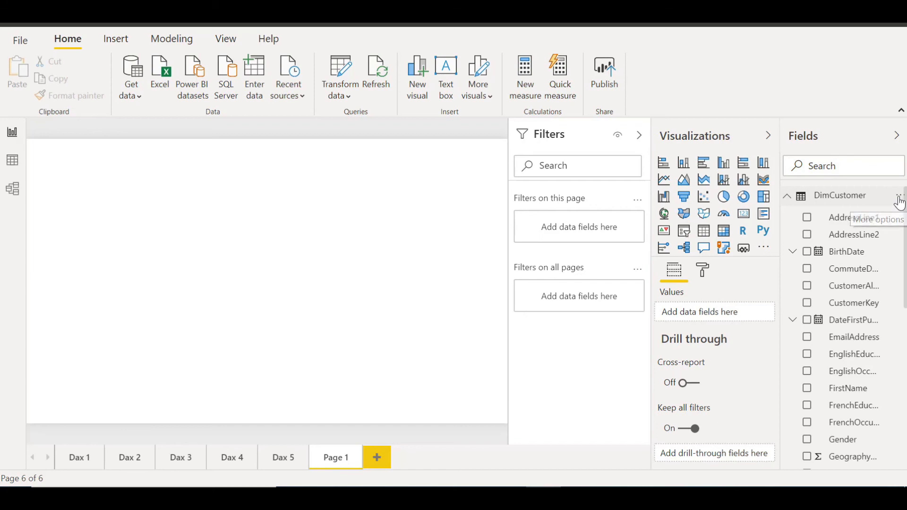
pyautogui.click(899, 198)
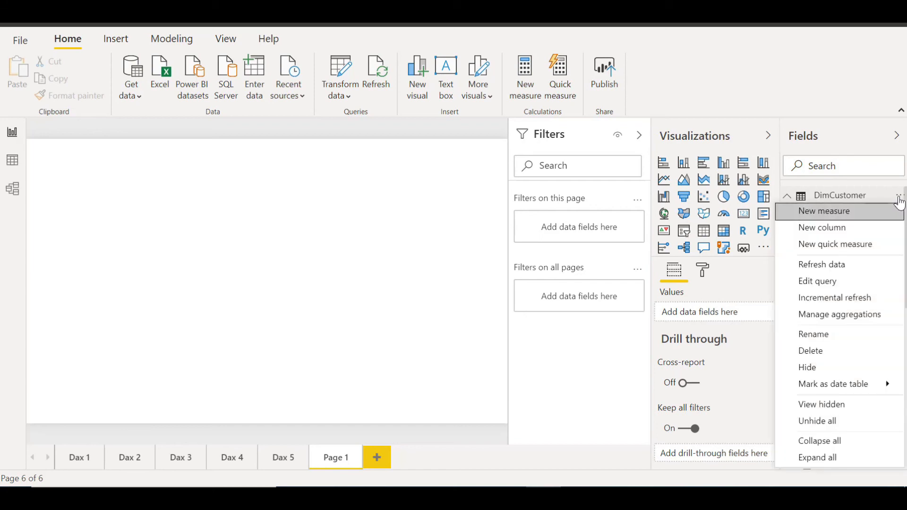
pyautogui.click(807, 231)
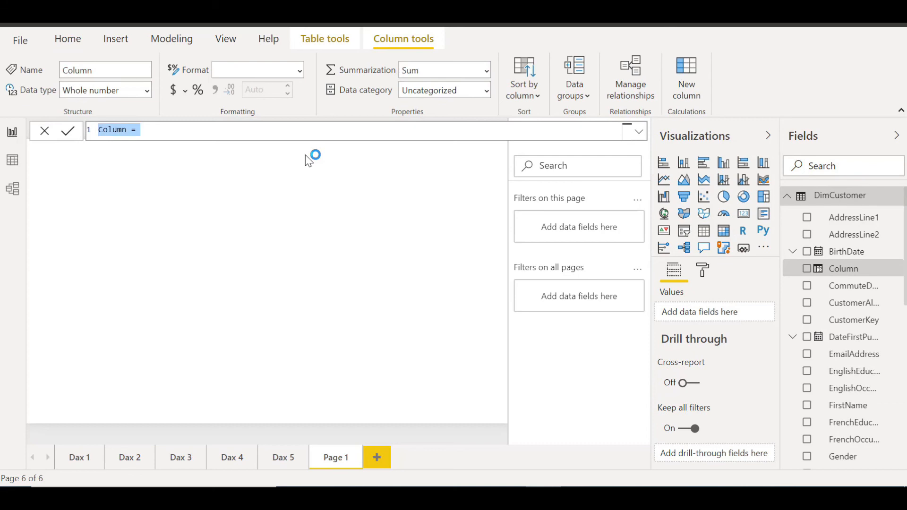
pyautogui.click(128, 129)
pyautogui.press('BackSpace')
pyautogui.press('BackSpace')
pyautogui.press('BackSpace')
pyautogui.press('BackSpace')
pyautogui.press('BackSpace')
pyautogui.press('BackSpace')
pyautogui.write('Full N')
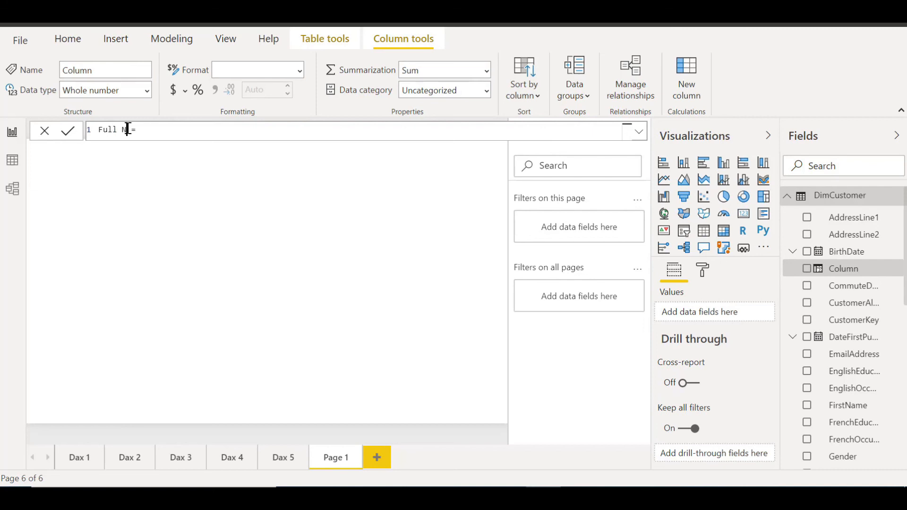
pyautogui.write('ame')
pyautogui.press('End')
# Define Full Name as DimCustomer[FirstName] & " " & DimCustomer[LastName] and commit the formula
pyautogui.write('First')
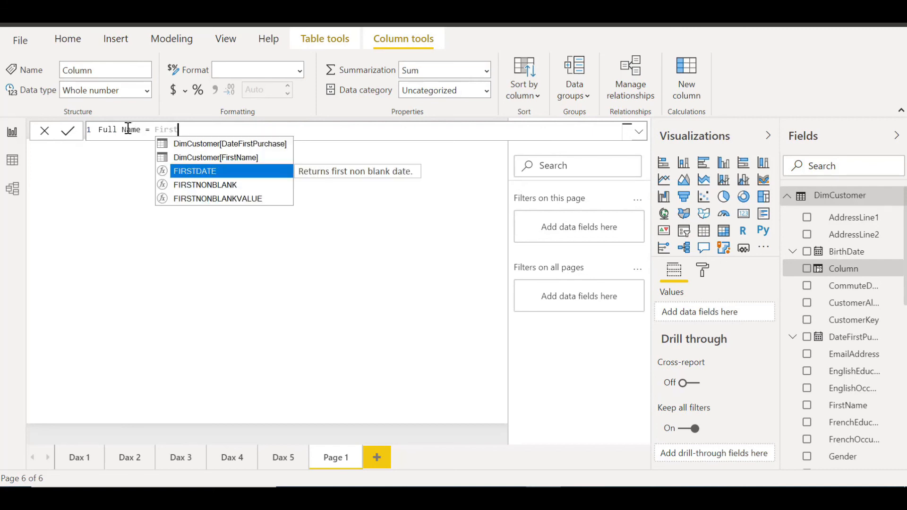
pyautogui.press('Up')
pyautogui.press('Tab')
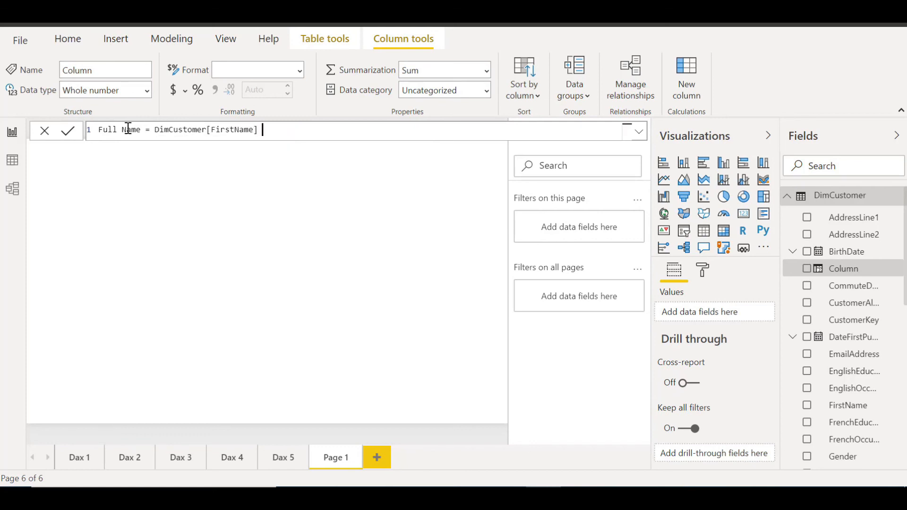
pyautogui.write('& " " & L')
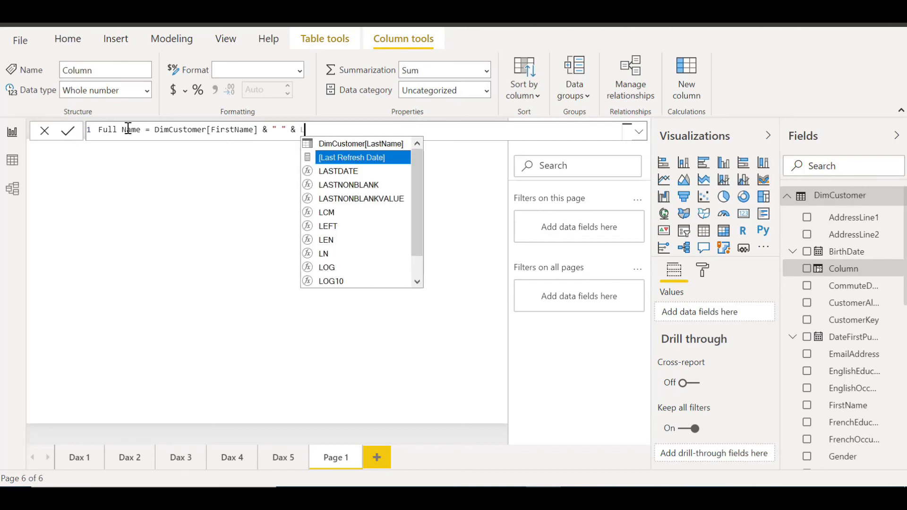
pyautogui.write('ast')
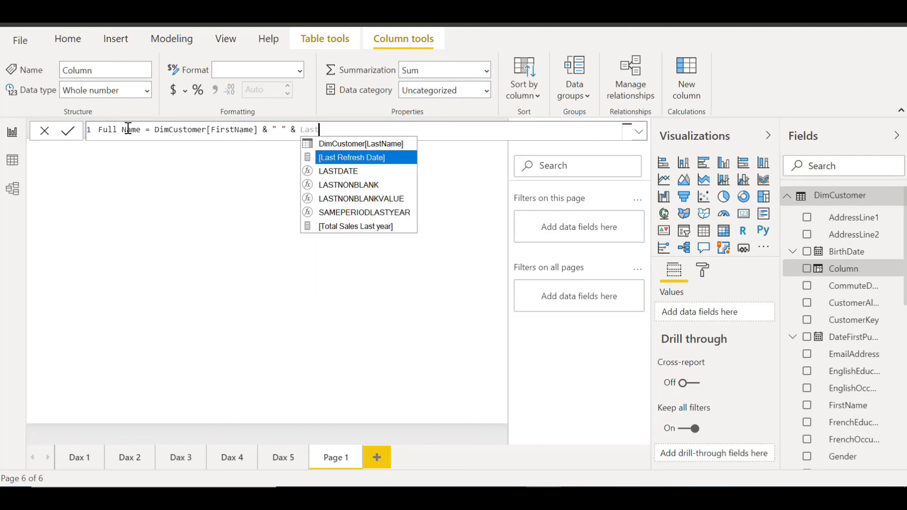
pyautogui.press('Down')
pyautogui.press('Down')
pyautogui.press('Down')
pyautogui.press('Down')
pyautogui.press('Up')
pyautogui.press('Up')
pyautogui.press('Up')
pyautogui.press('Up')
pyautogui.press('Up')
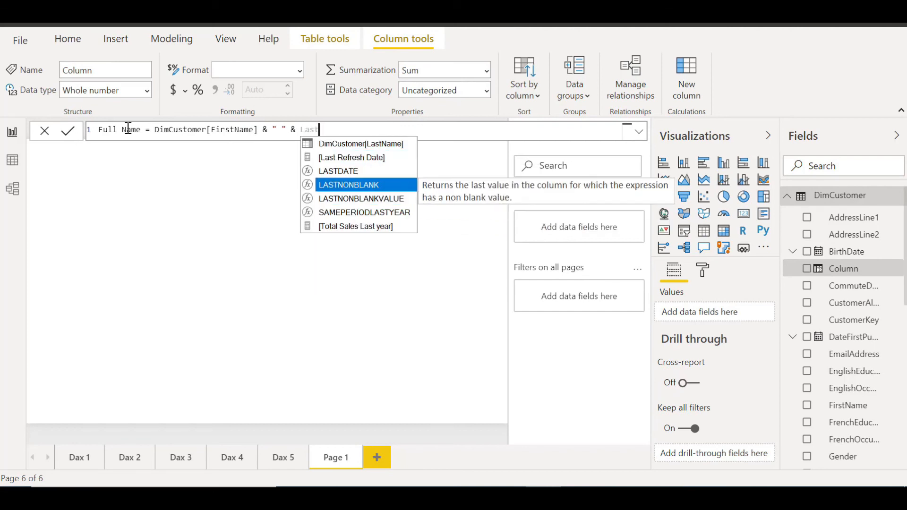
pyautogui.press('Tab')
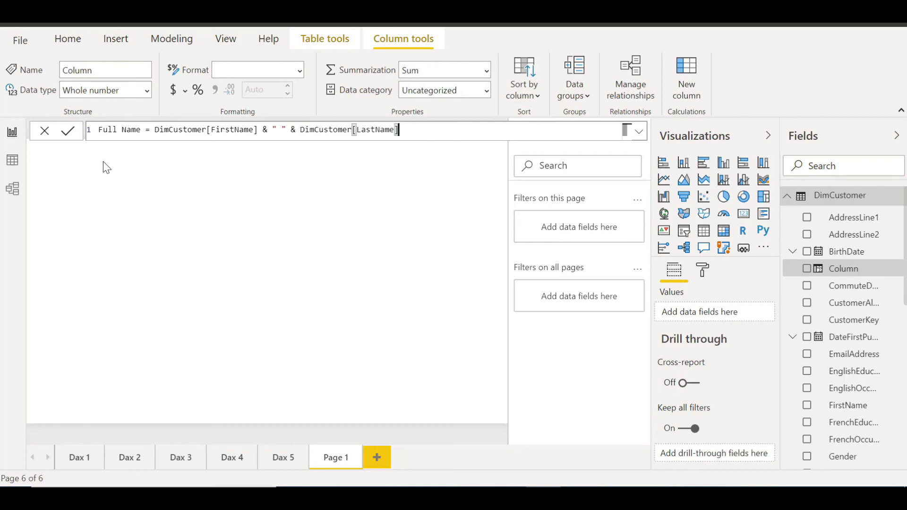
pyautogui.click(69, 132)
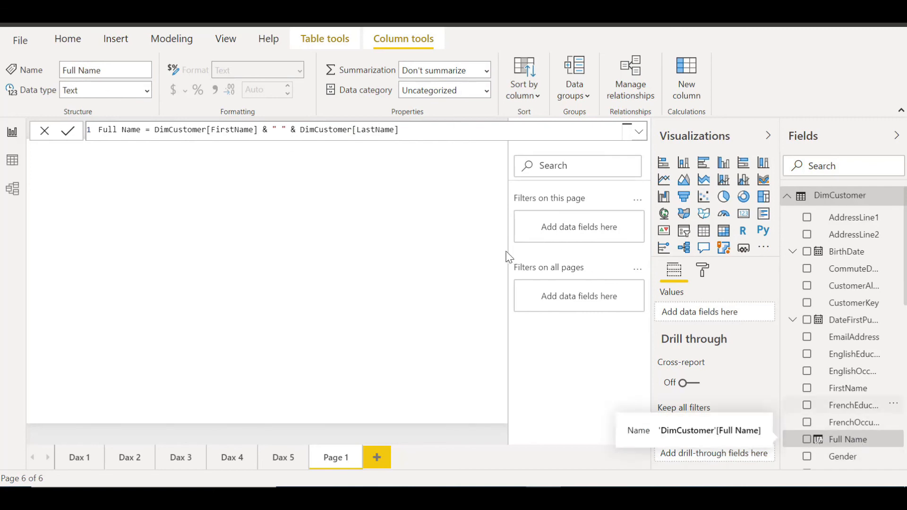
pyautogui.click(218, 210)
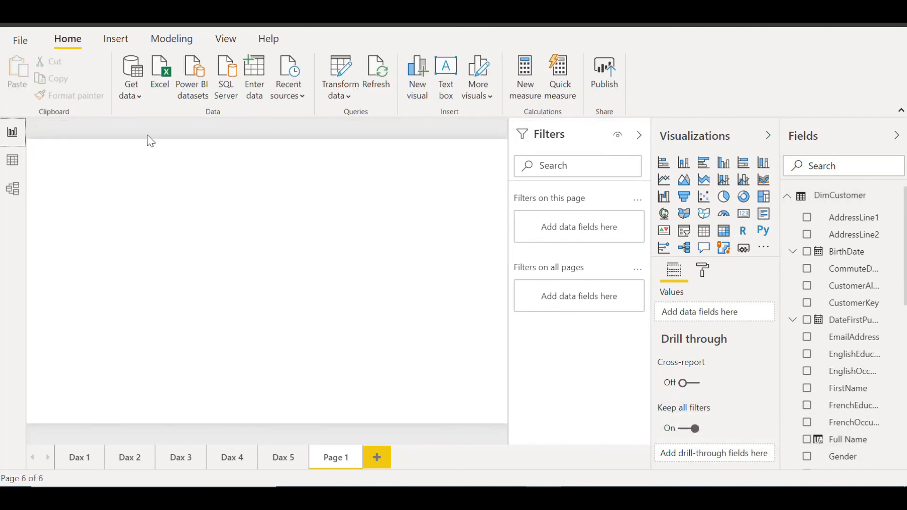
# Check the Full Name column against the FirstName and LastName columns in the DimCustomer data, and return to the report view
pyautogui.click(13, 163)
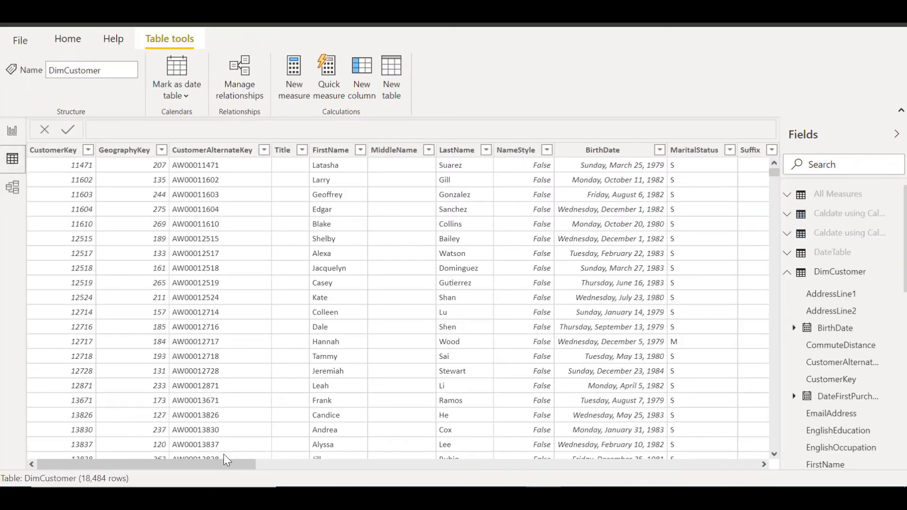
pyautogui.moveTo(213, 462); pyautogui.dragTo(729, 481)
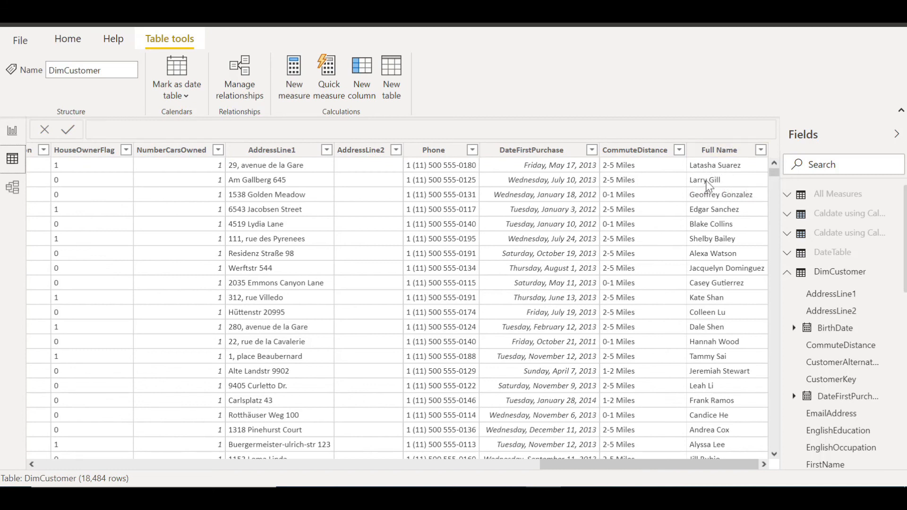
pyautogui.click(648, 181)
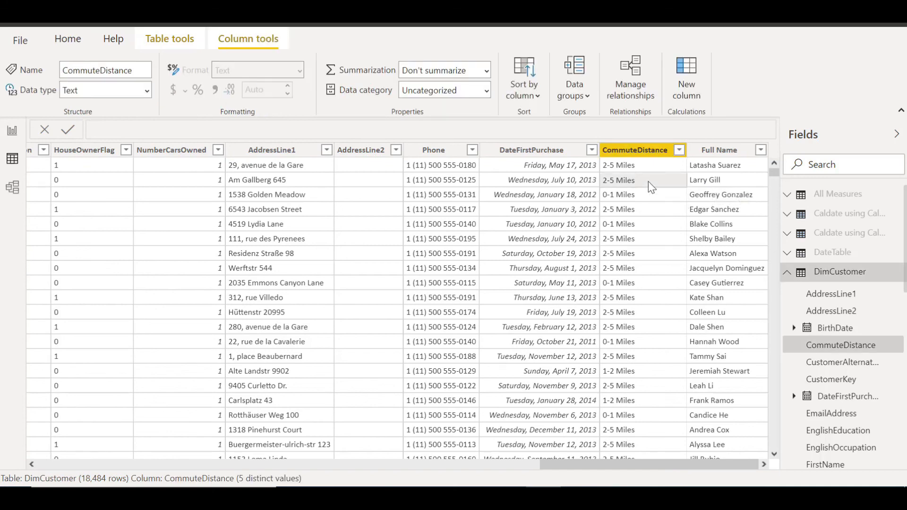
pyautogui.press('Left')
pyautogui.press('Left')
pyautogui.press('Left')
pyautogui.press('Left')
pyautogui.press('Left')
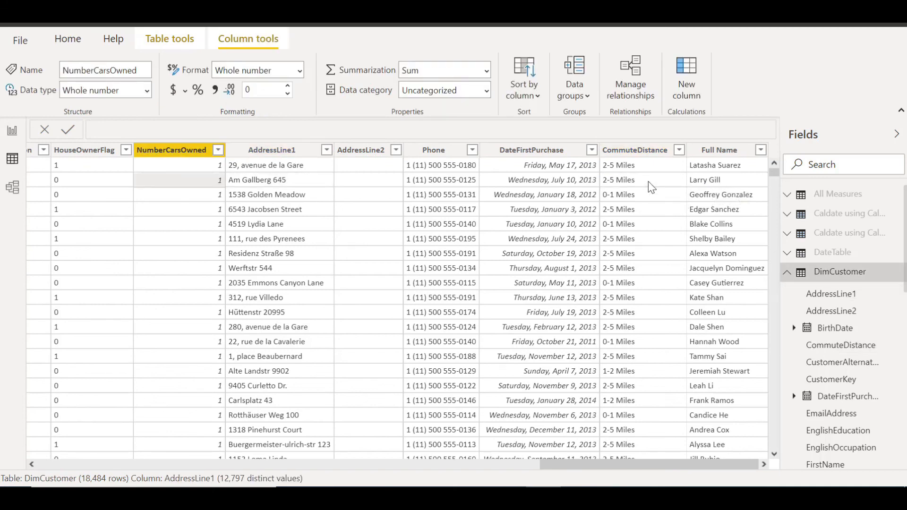
pyautogui.press('Left')
pyautogui.press('Left')
pyautogui.press('Left')
pyautogui.press('Left')
pyautogui.press('Left')
pyautogui.press('Left')
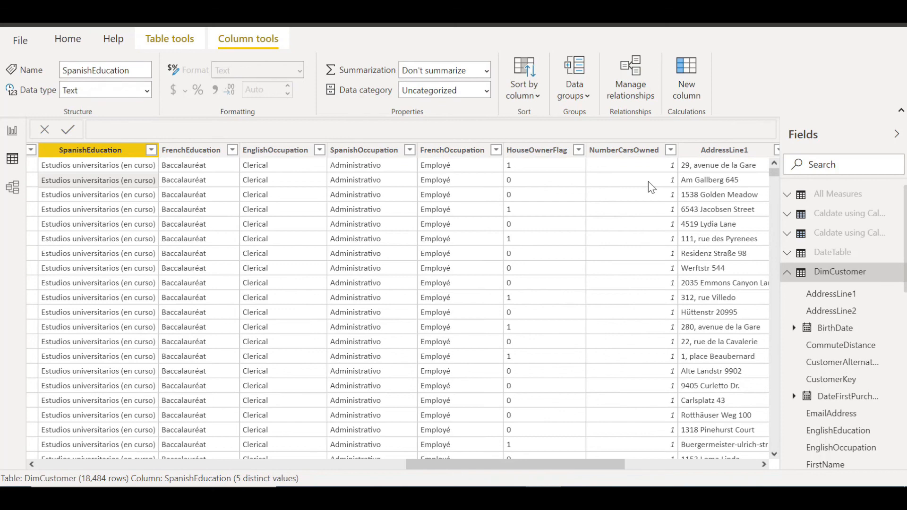
pyautogui.press('Left')
pyautogui.press('Left')
pyautogui.press('Left')
pyautogui.press('Left')
pyautogui.press('Left')
pyautogui.press('Left')
pyautogui.press('Left')
pyautogui.press('Left')
pyautogui.press('Left')
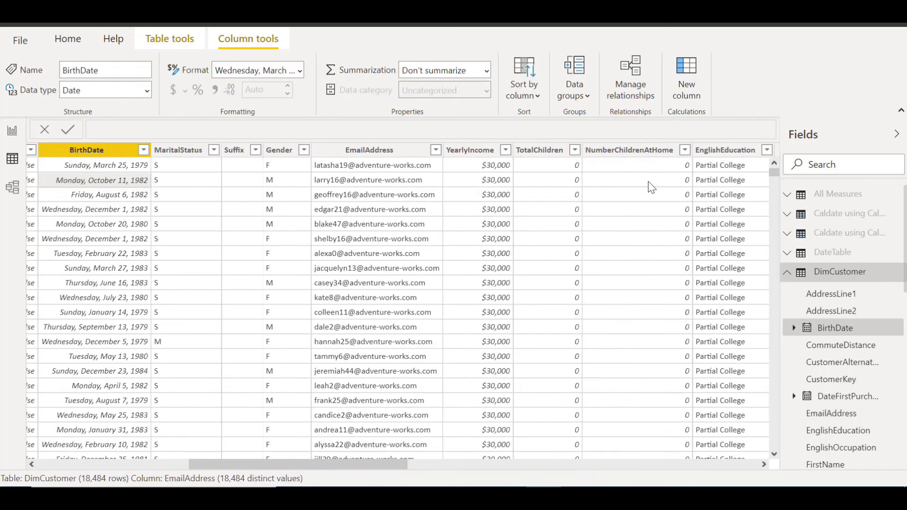
pyautogui.press('Left')
pyautogui.press('Left')
pyautogui.press('Left')
pyautogui.press('Left')
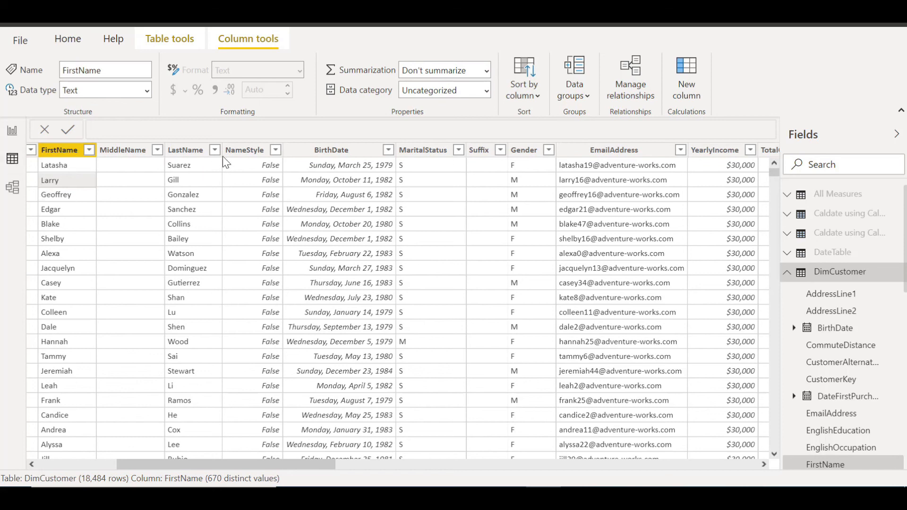
pyautogui.click(190, 182)
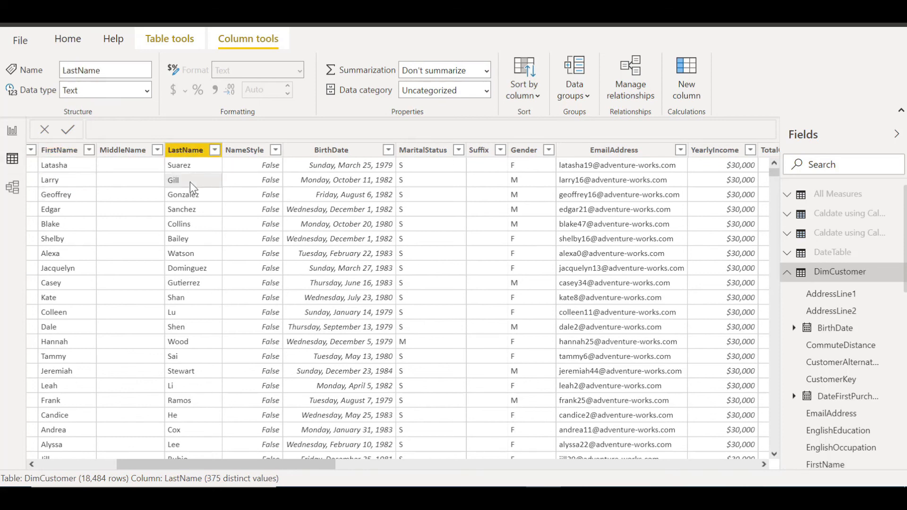
pyautogui.click(12, 133)
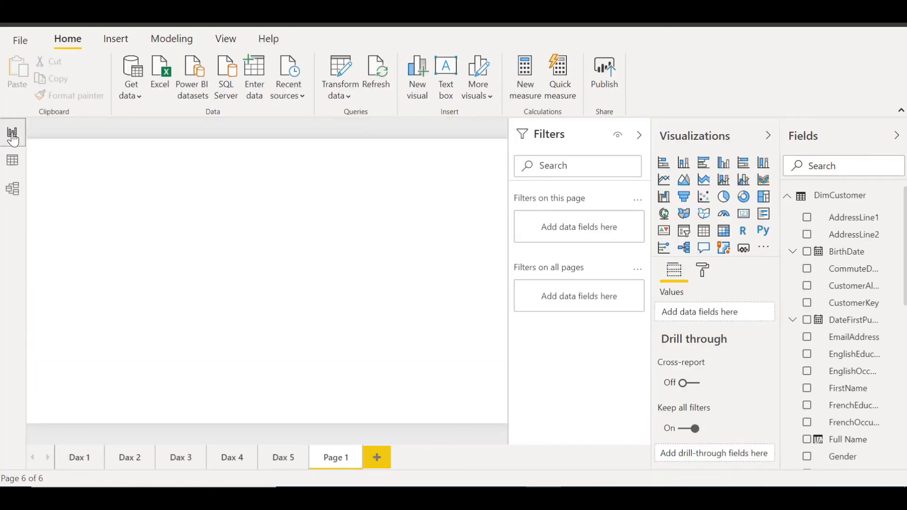
# Collapse DimCustomer, then manually create and load a table named New Table with the value 1 in Column1
pyautogui.click(787, 196)
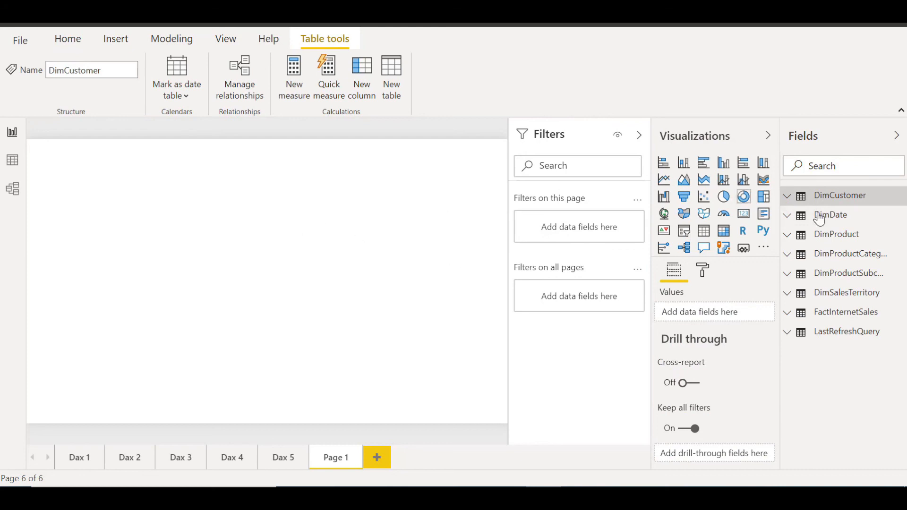
pyautogui.click(55, 44)
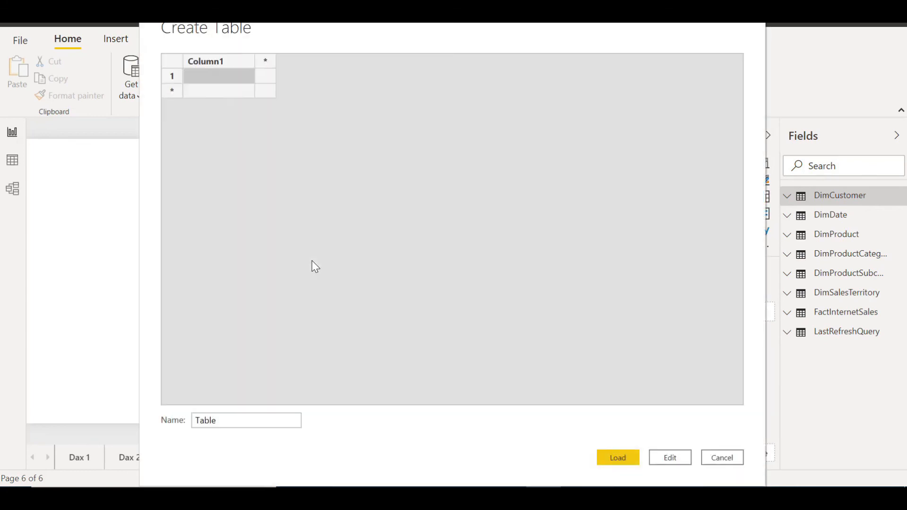
pyautogui.moveTo(219, 423); pyautogui.dragTo(171, 425)
pyautogui.press('BackSpace')
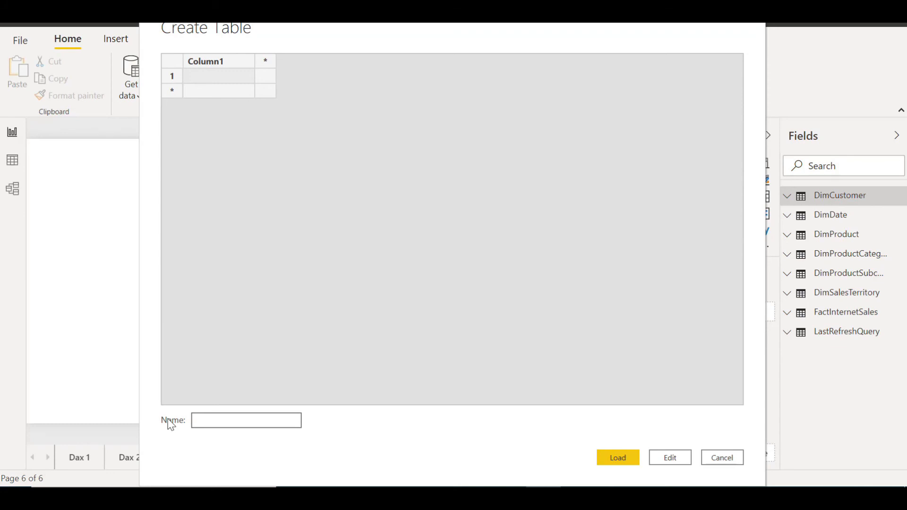
pyautogui.write('New Table')
pyautogui.click(206, 83)
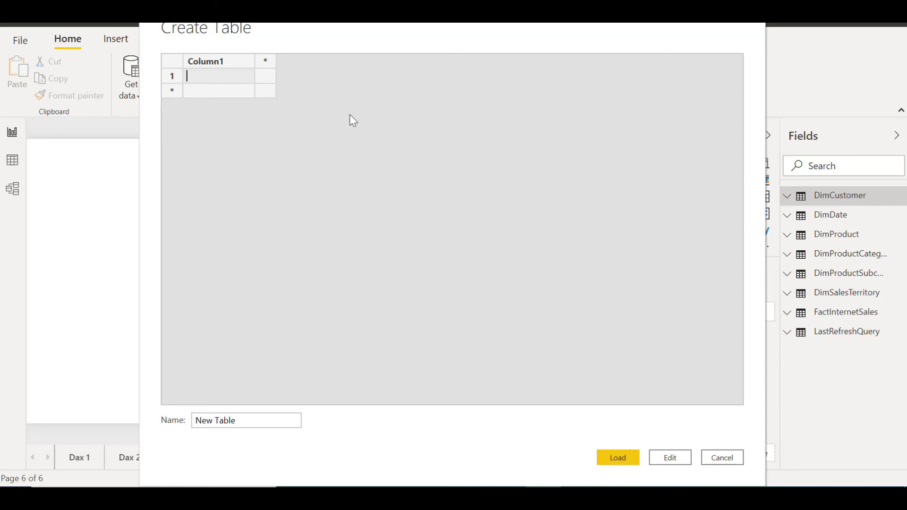
pyautogui.write('1')
pyautogui.click(619, 458)
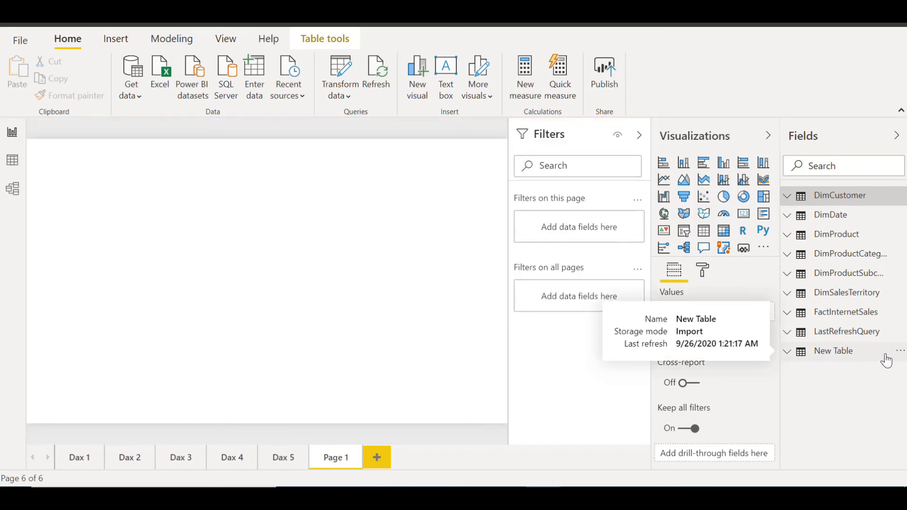
# Expand New Table and start a new measure in it, named Total Sales
pyautogui.click(788, 352)
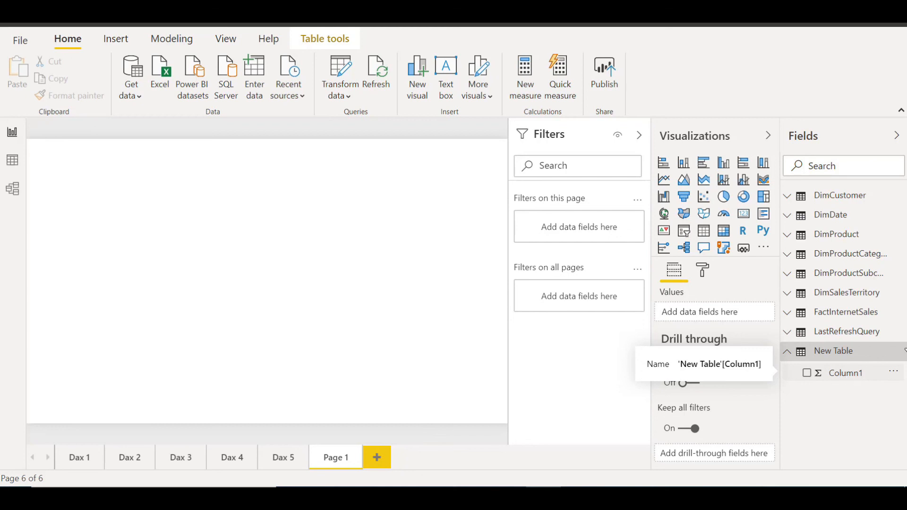
pyautogui.click(900, 354)
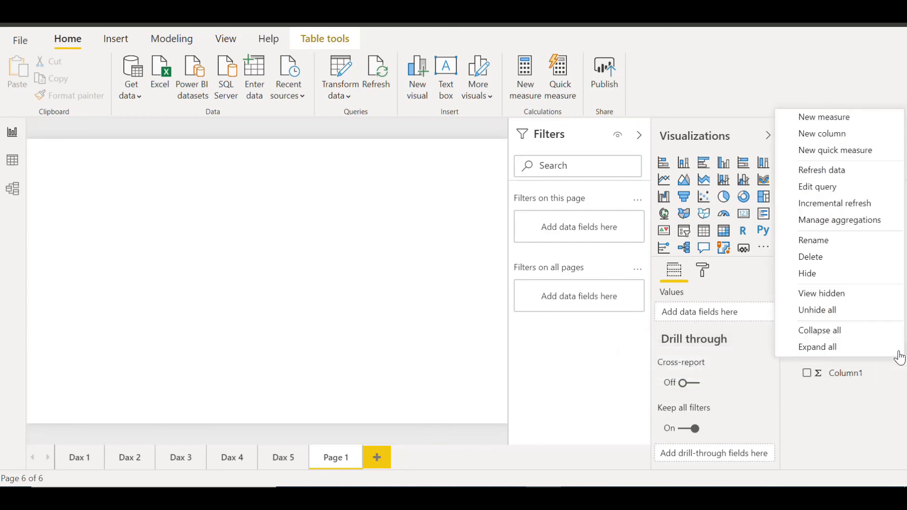
pyautogui.click(838, 126)
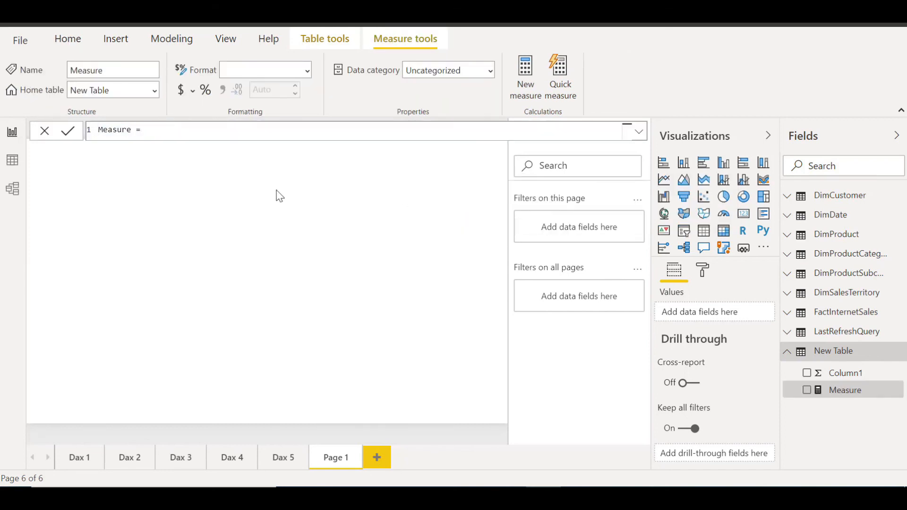
pyautogui.press('BackSpace')
pyautogui.press('BackSpace')
pyautogui.press('BackSpace')
pyautogui.press('BackSpace')
pyautogui.press('BackSpace')
pyautogui.press('BackSpace')
pyautogui.press('BackSpace')
pyautogui.write('Total Sales = Su')
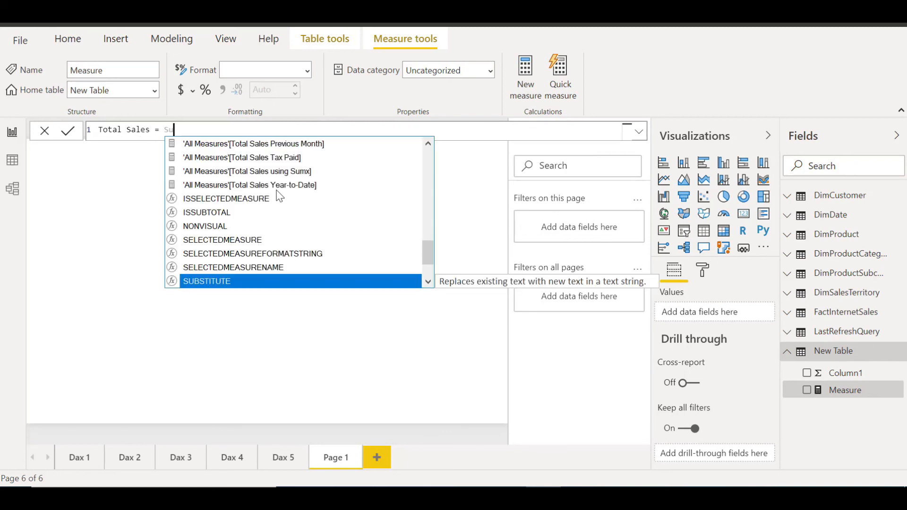
# Define the Total Sales measure as Sum(FactInternetSales[ExtendedAmount]) and try to commit it
pyautogui.write('m(')
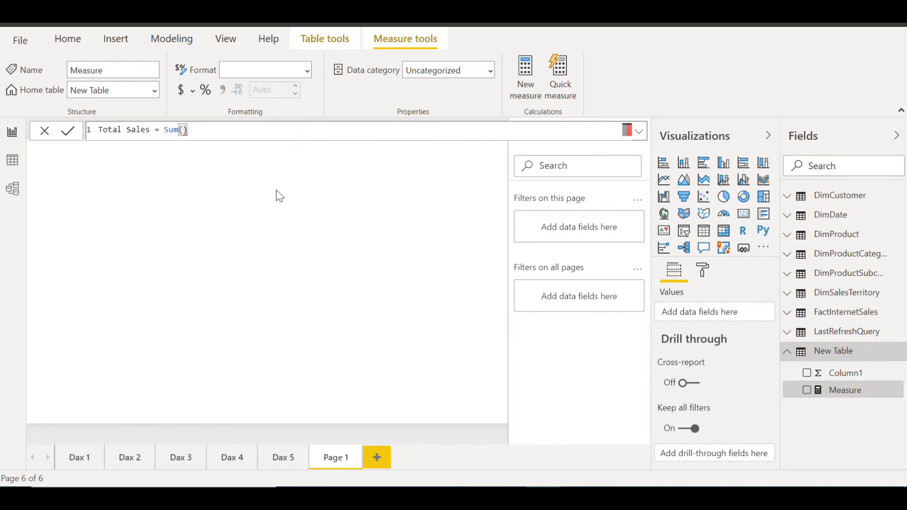
pyautogui.write('Fa')
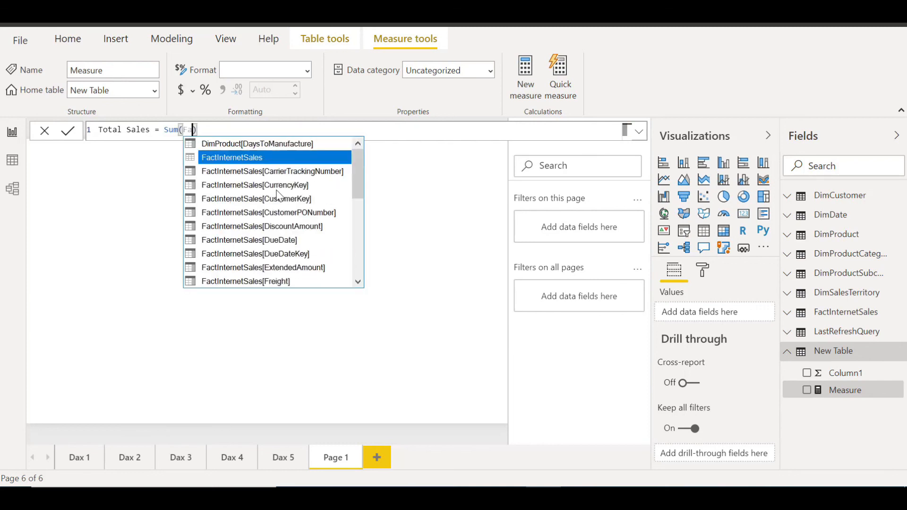
pyautogui.write('c')
pyautogui.press('Down')
pyautogui.press('Down')
pyautogui.press('Down')
pyautogui.press('Down')
pyautogui.press('Down')
pyautogui.press('Down')
pyautogui.press('Down')
pyautogui.press('Down')
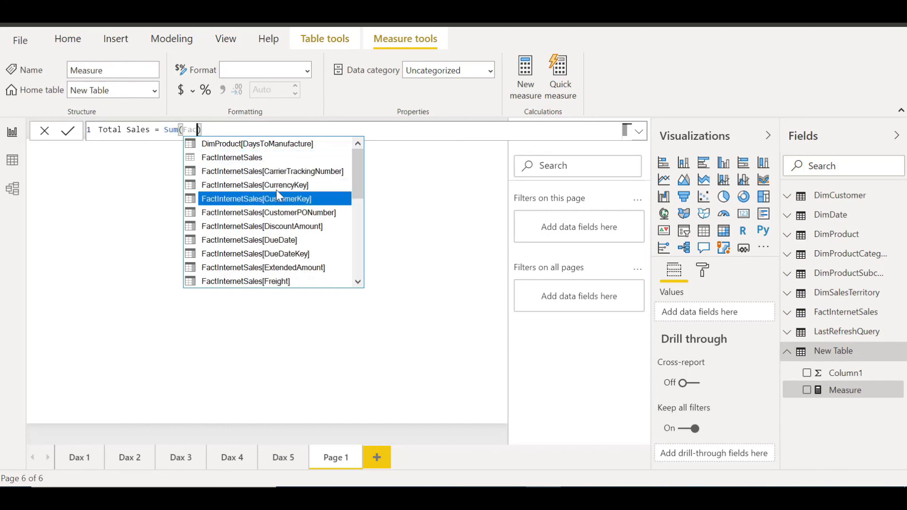
pyautogui.press('Tab')
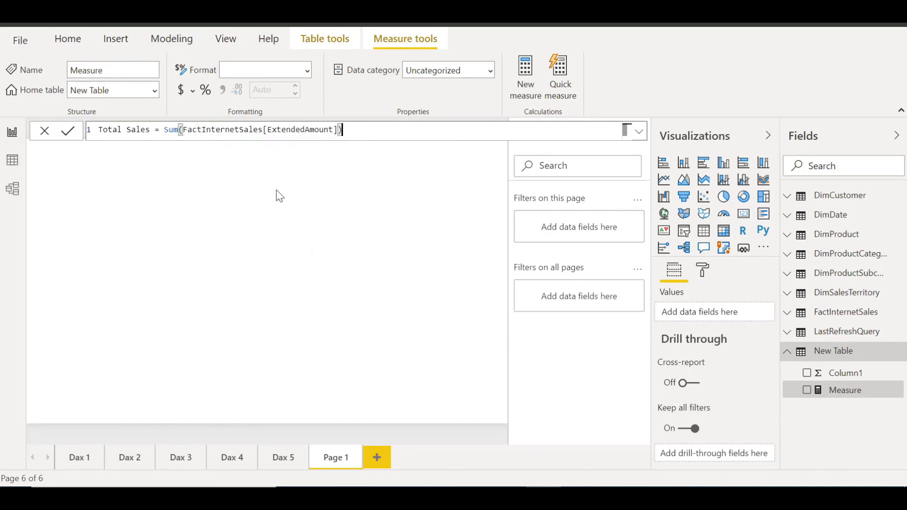
pyautogui.click(70, 132)
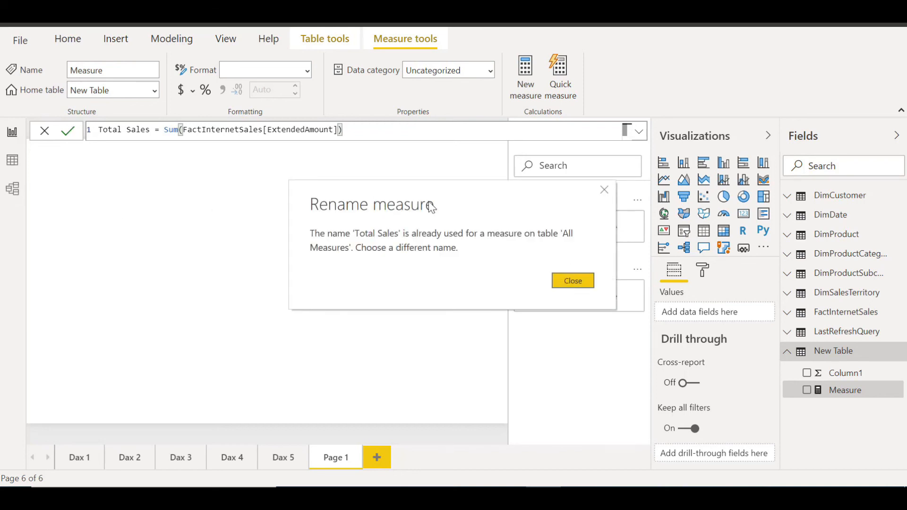
# Dismiss the duplicate-name message, rename the new measure New Total Sales and commit it in New Table
pyautogui.click(605, 190)
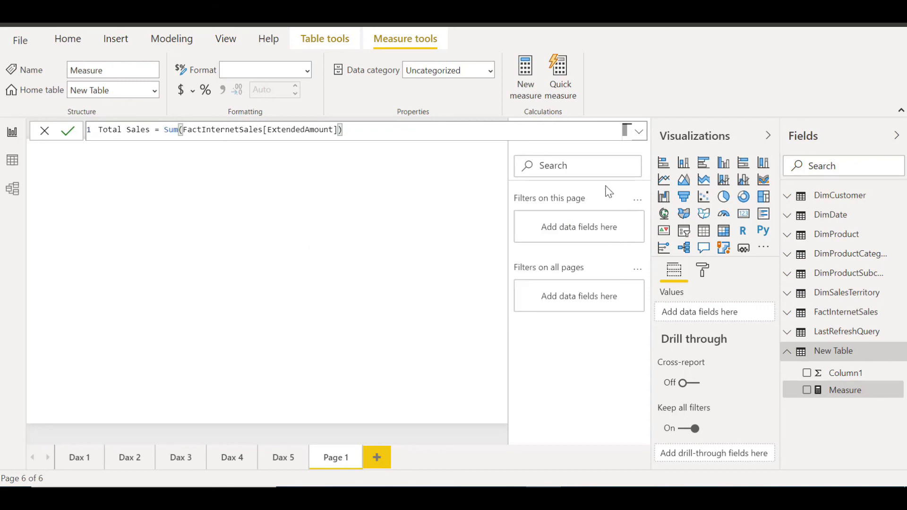
pyautogui.click(119, 132)
pyautogui.click(150, 130)
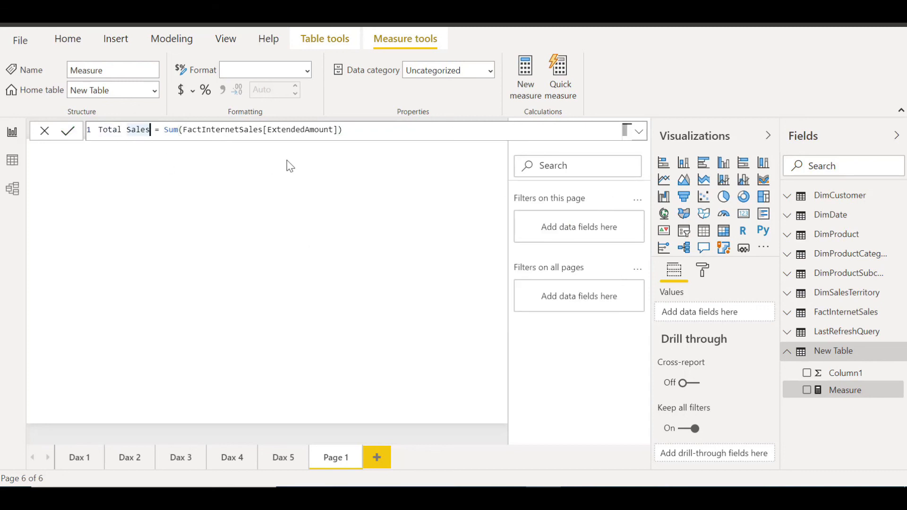
pyautogui.hotkey('ctrl', 'BackSpace')
pyautogui.hotkey('ctrl', 'BackSpace')
pyautogui.write('New Tota')
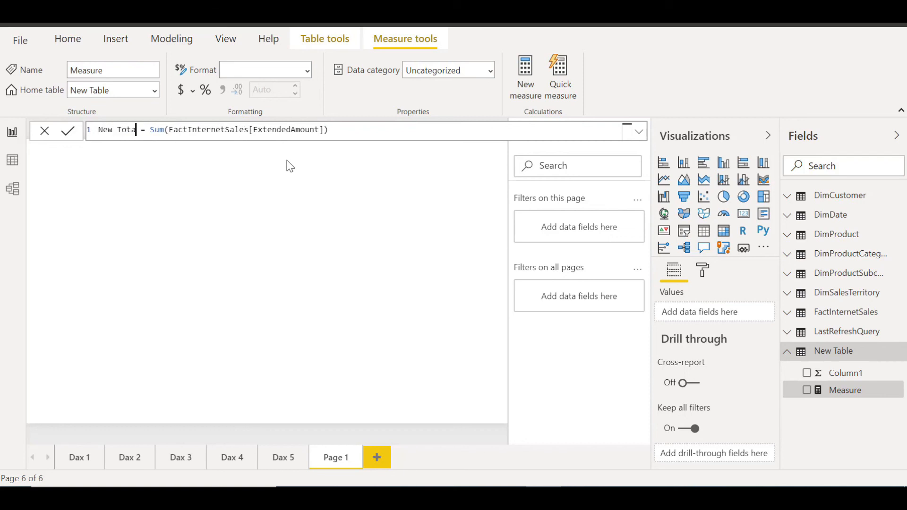
pyautogui.write('l Sales')
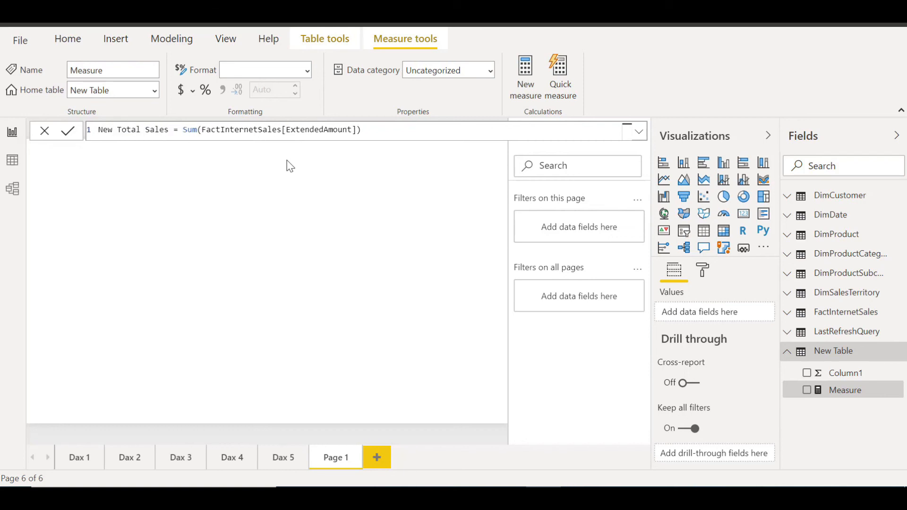
pyautogui.click(69, 133)
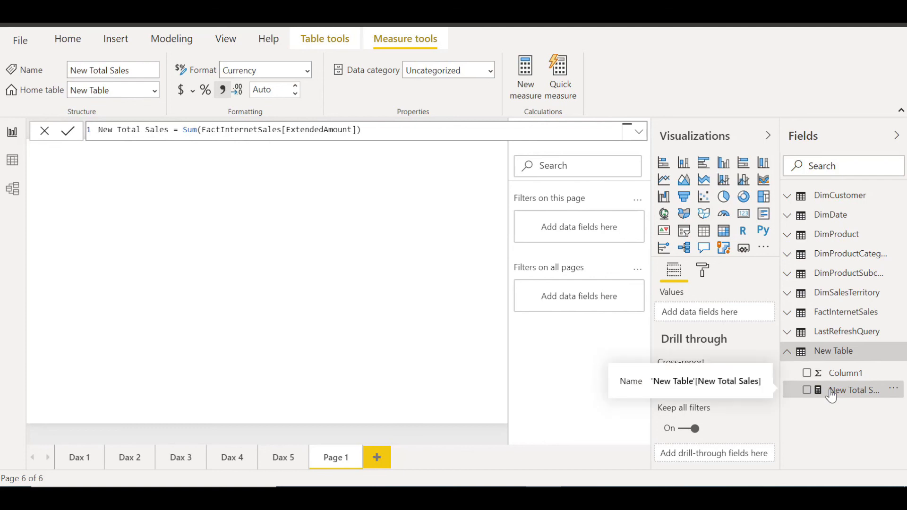
pyautogui.click(468, 287)
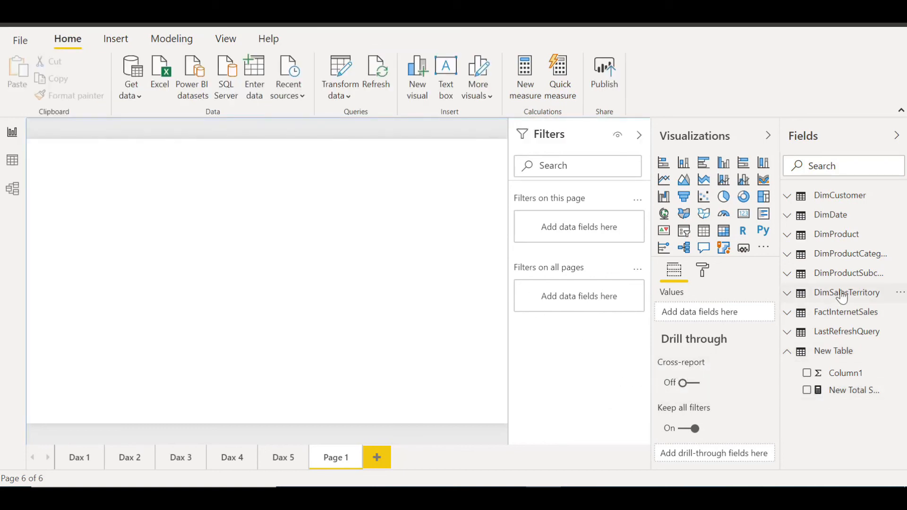
pyautogui.click(787, 275)
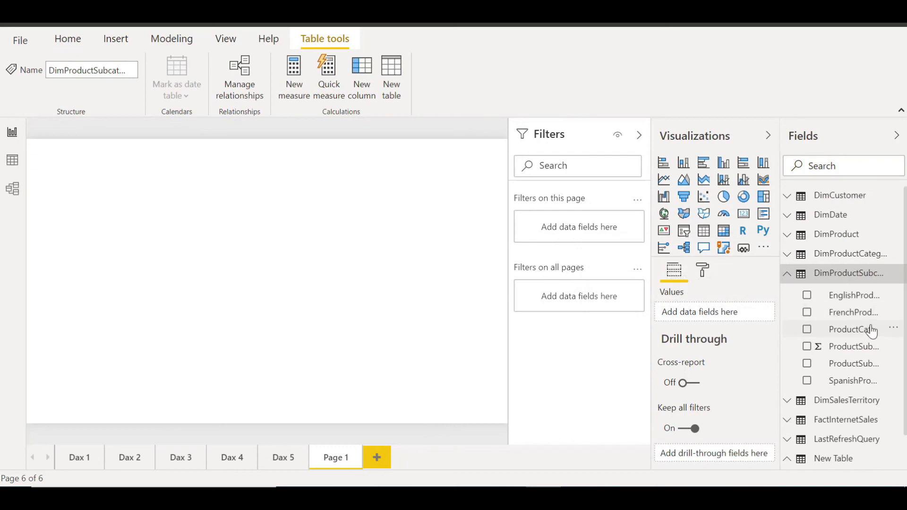
pyautogui.click(807, 296)
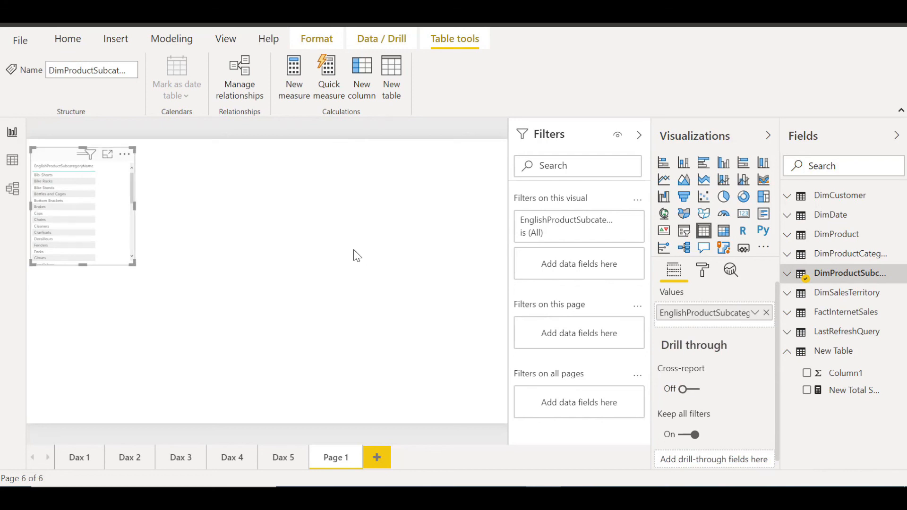
pyautogui.click(788, 274)
pyautogui.click(806, 297)
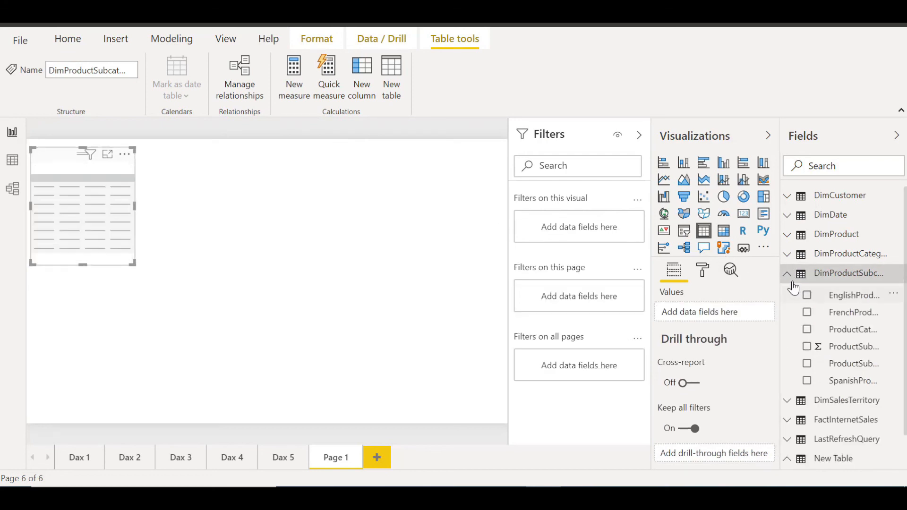
pyautogui.click(788, 275)
# Build a table visual of EnglishProductCategoryName from DimProductCategory and New Total Sales, shortening it and moving it inward from the page corner
pyautogui.click(787, 258)
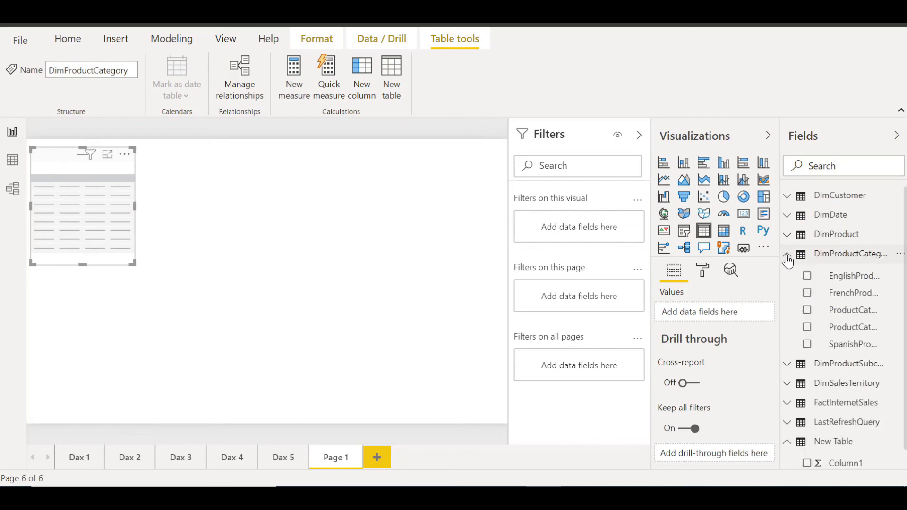
pyautogui.click(809, 279)
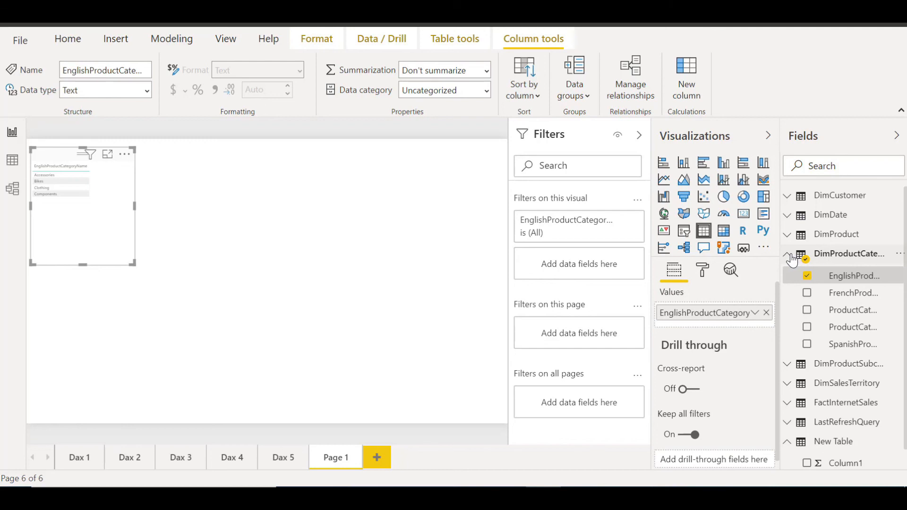
pyautogui.click(789, 255)
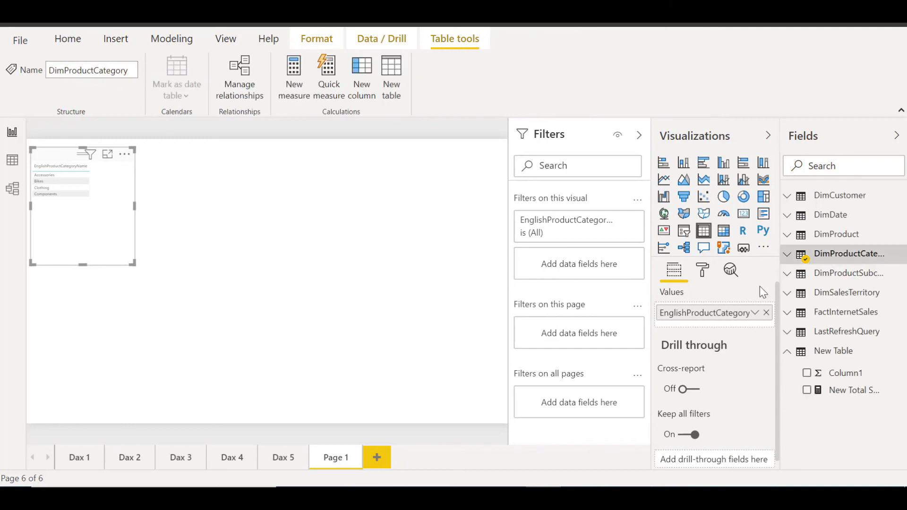
pyautogui.click(807, 391)
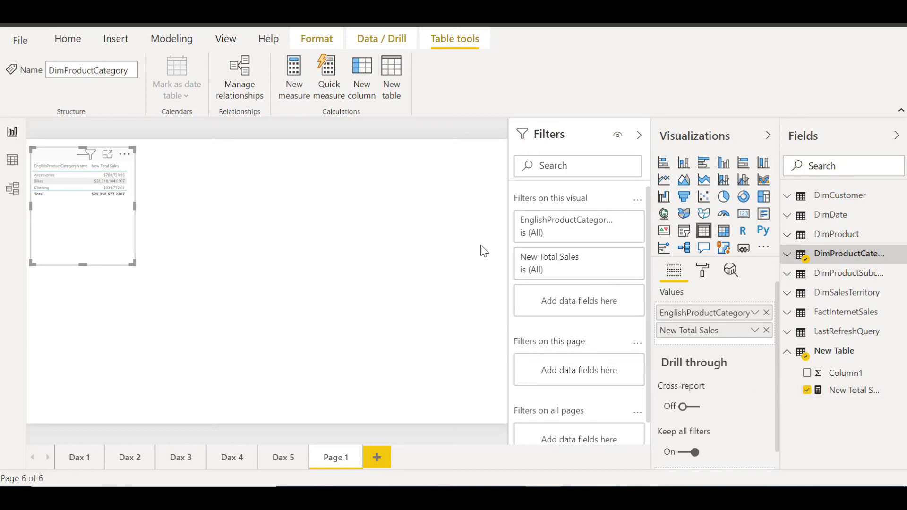
pyautogui.moveTo(83, 264); pyautogui.dragTo(84, 211)
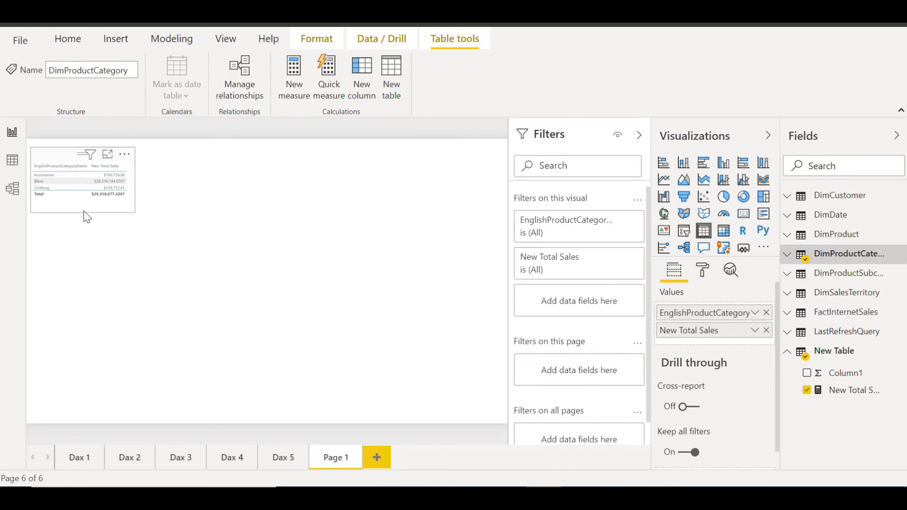
pyautogui.moveTo(66, 154); pyautogui.dragTo(122, 192)
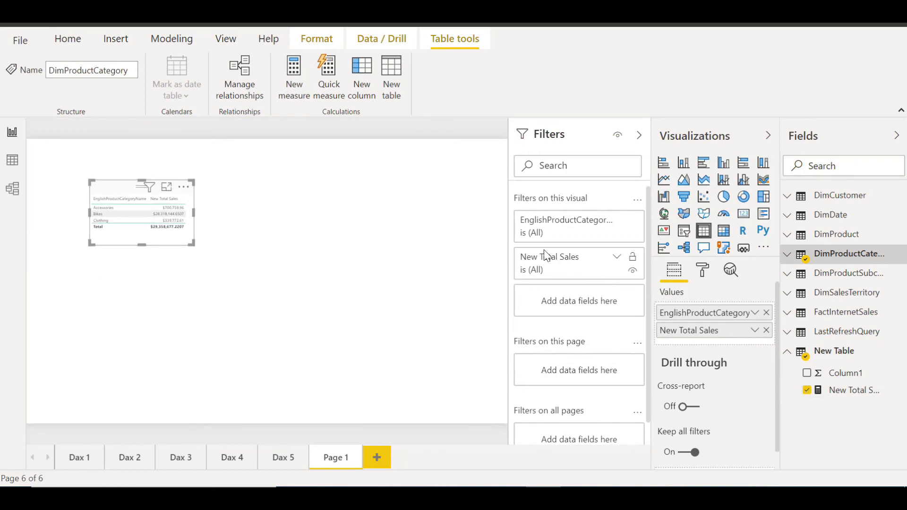
# Set the text size of the table visual's values to 28 pt and enlarge the visual to fit its contents
pyautogui.click(704, 274)
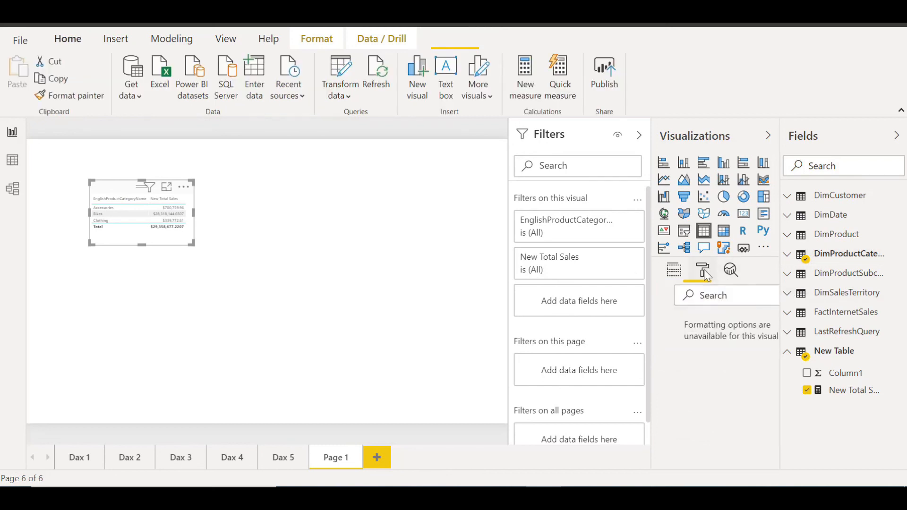
pyautogui.click(662, 323)
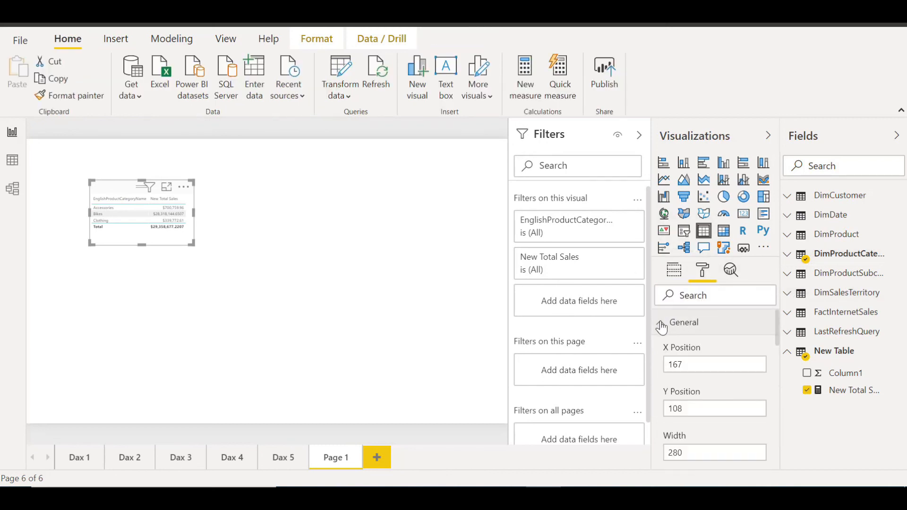
pyautogui.moveTo(776, 333); pyautogui.dragTo(780, 416)
pyautogui.click(663, 371)
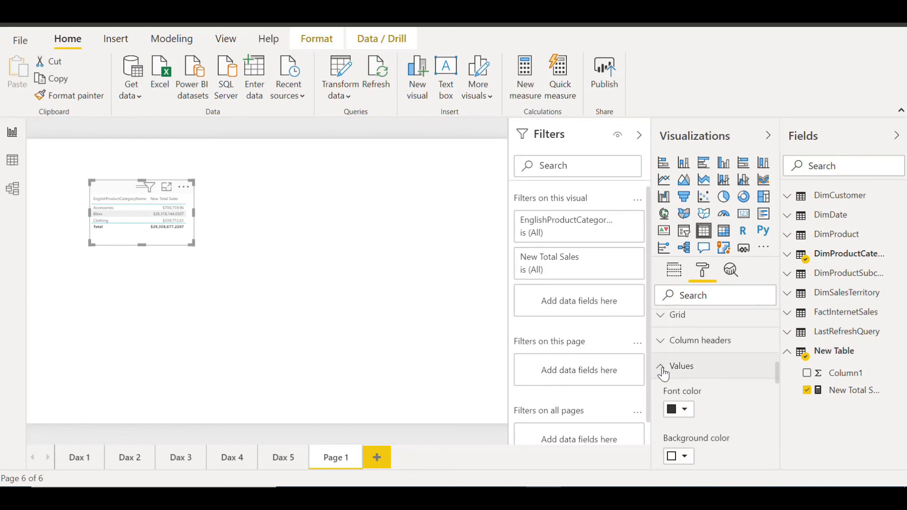
pyautogui.moveTo(776, 377); pyautogui.dragTo(778, 427)
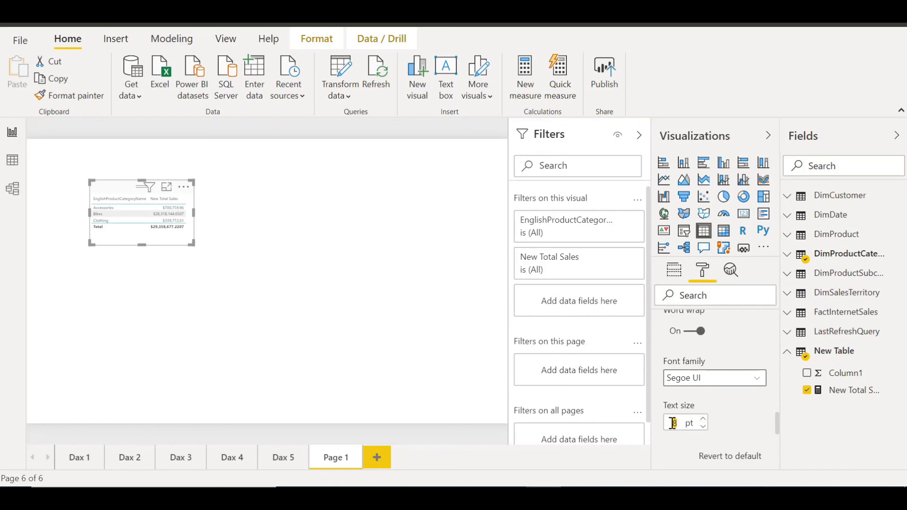
pyautogui.write('28')
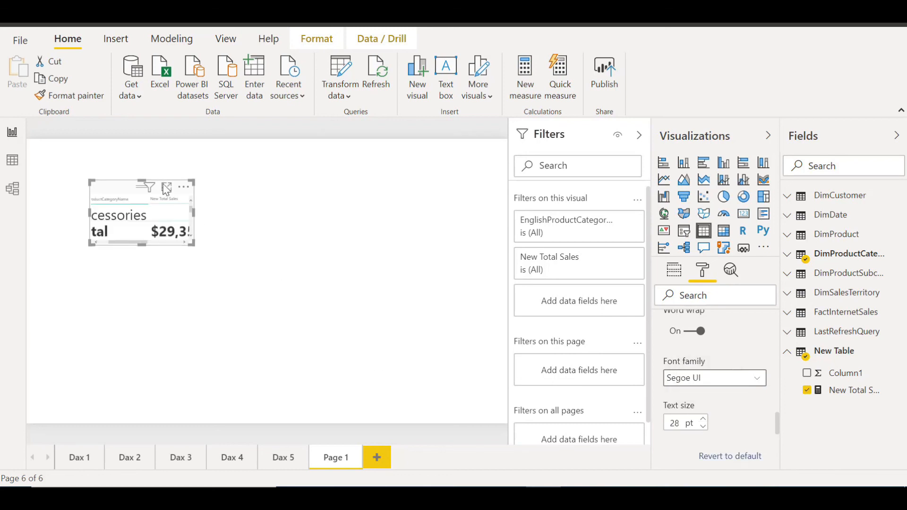
pyautogui.moveTo(191, 243); pyautogui.dragTo(390, 360)
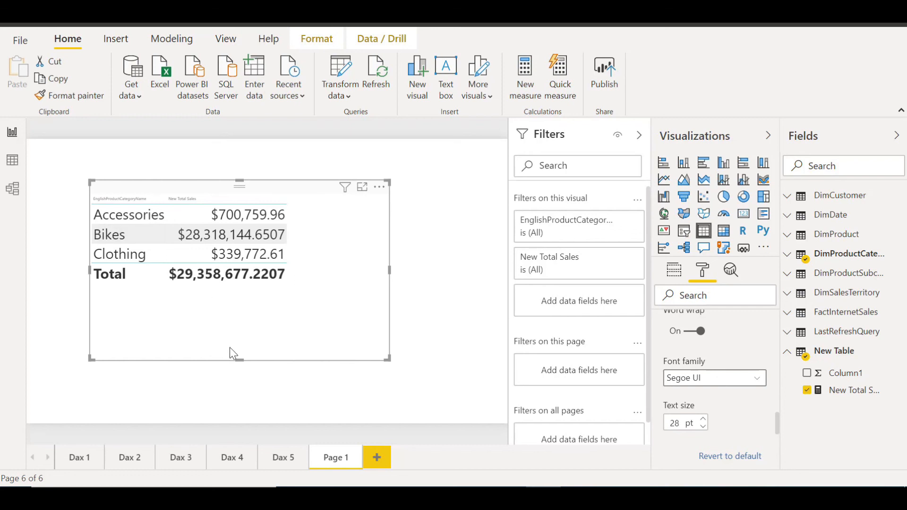
pyautogui.moveTo(236, 360); pyautogui.dragTo(234, 333)
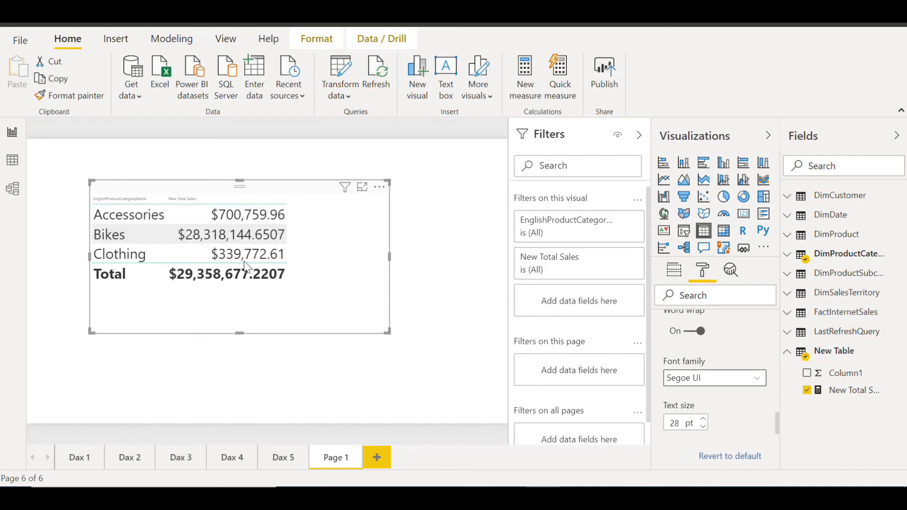
pyautogui.click(448, 276)
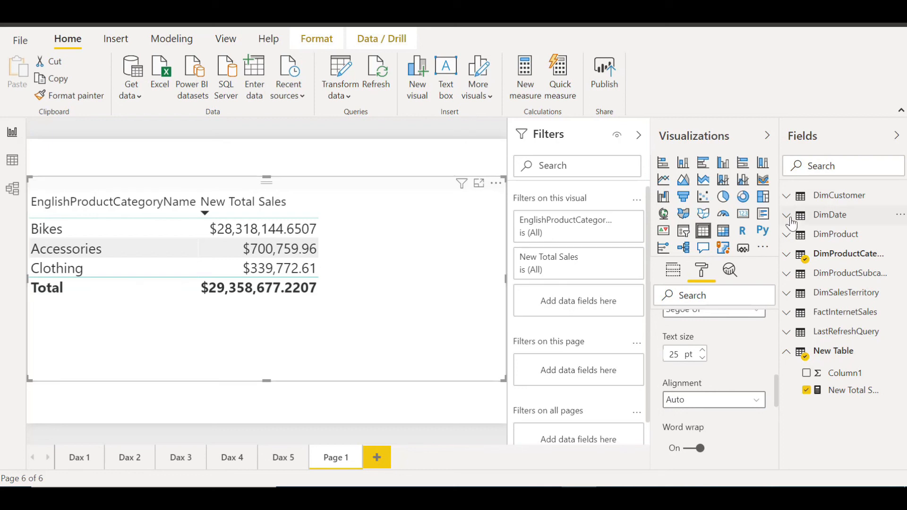
# Start a new measure in New Table and name it New Average Sales
pyautogui.click(843, 351)
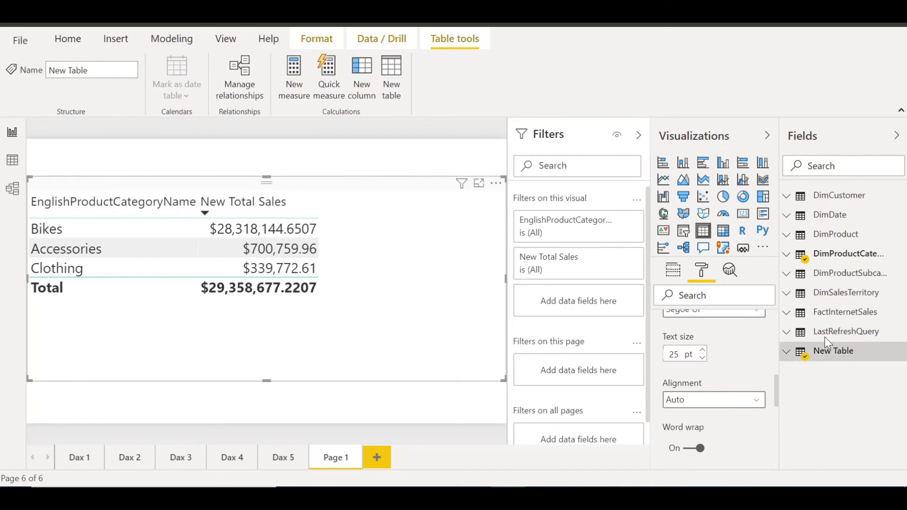
pyautogui.click(412, 416)
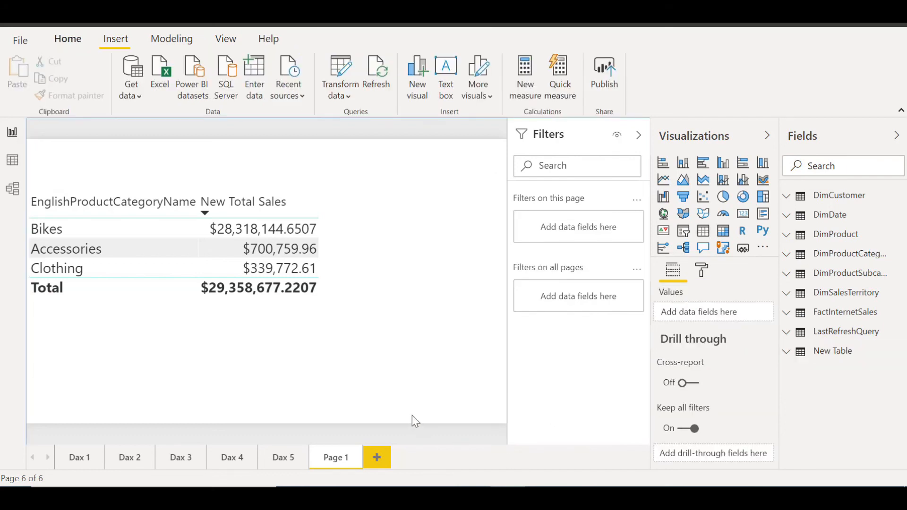
pyautogui.click(815, 359)
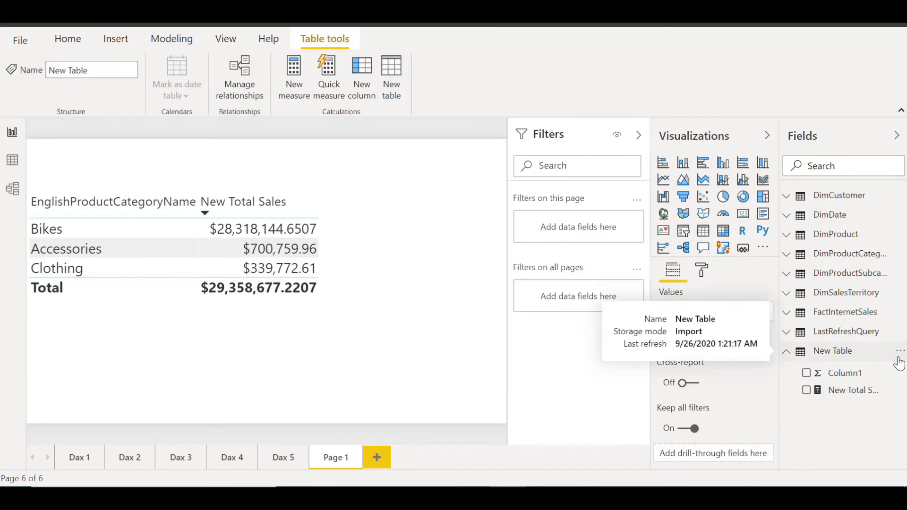
pyautogui.click(900, 352)
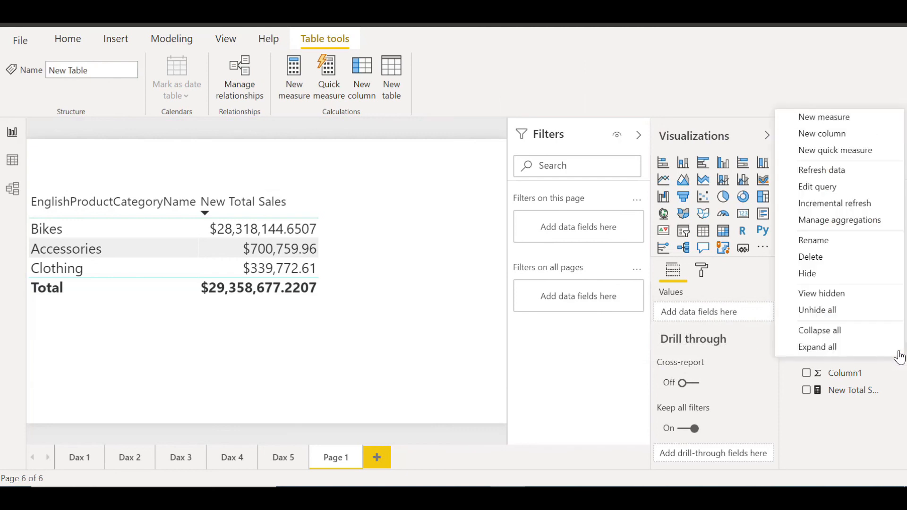
pyautogui.click(822, 123)
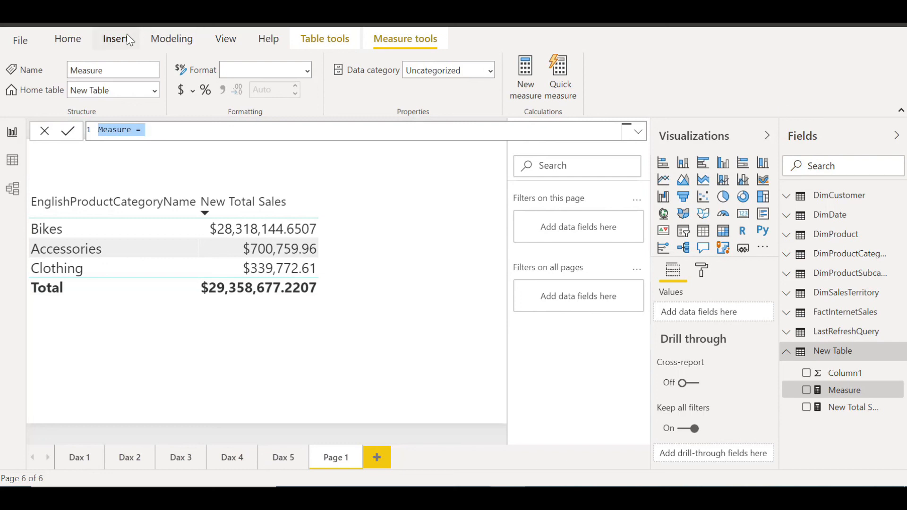
pyautogui.click(145, 130)
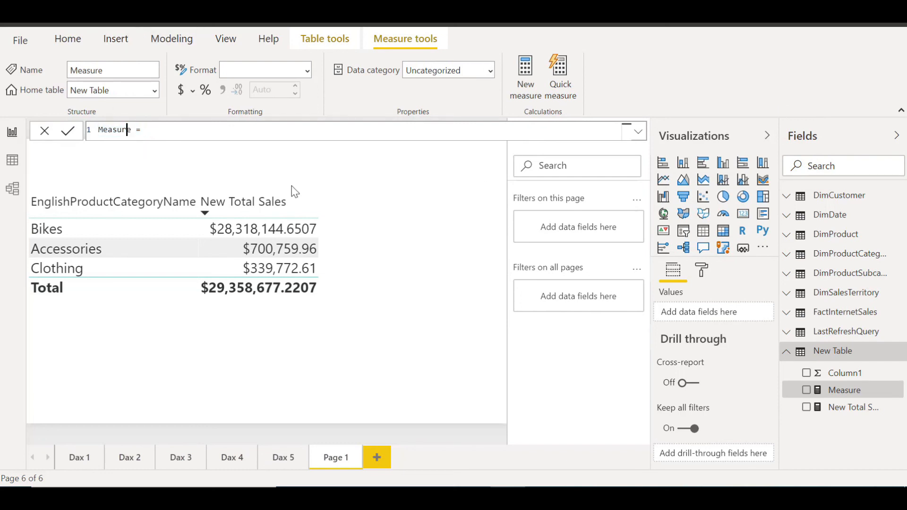
pyautogui.press('BackSpace')
pyautogui.press('BackSpace')
pyautogui.press('BackSpace')
pyautogui.press('BackSpace')
pyautogui.press('BackSpace')
pyautogui.press('BackSpace')
pyautogui.press('BackSpace')
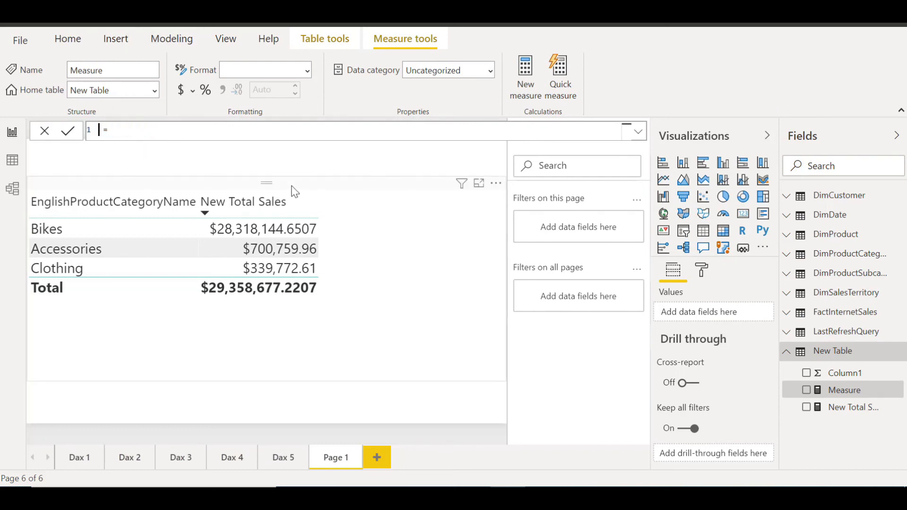
pyautogui.write('Average Sales')
pyautogui.press('Home')
pyautogui.write('New')
pyautogui.press('Right')
pyautogui.press('End')
# Define New Average Sales as AVERAGE(FactInternetSales[ExtendedAmount]) and commit the measure
pyautogui.write('ave')
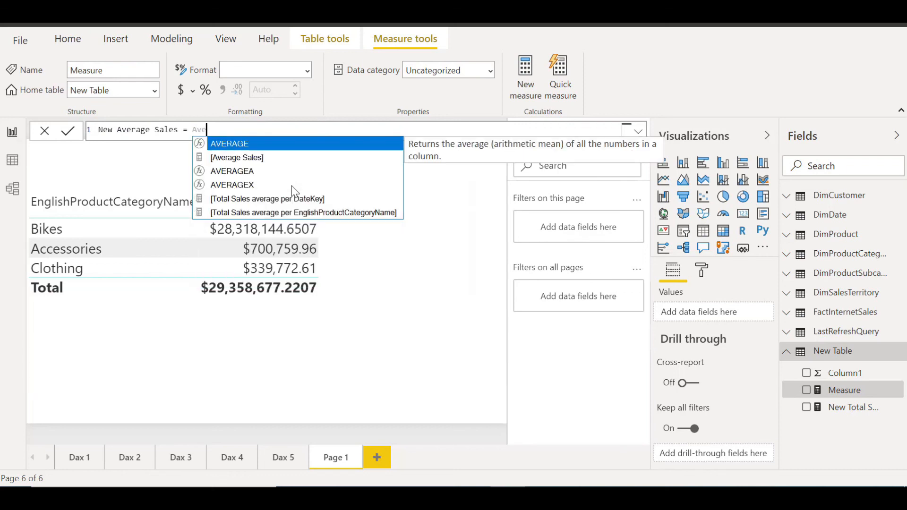
pyautogui.press('Tab')
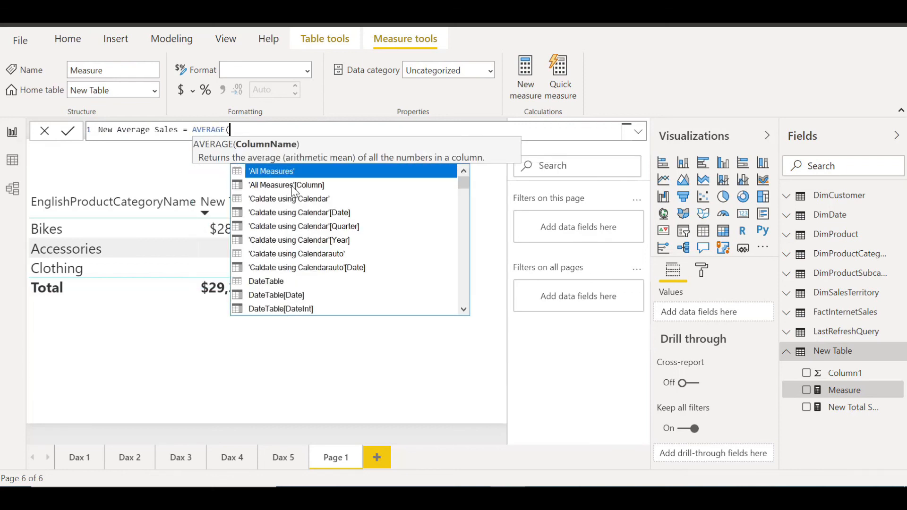
pyautogui.write('Fact')
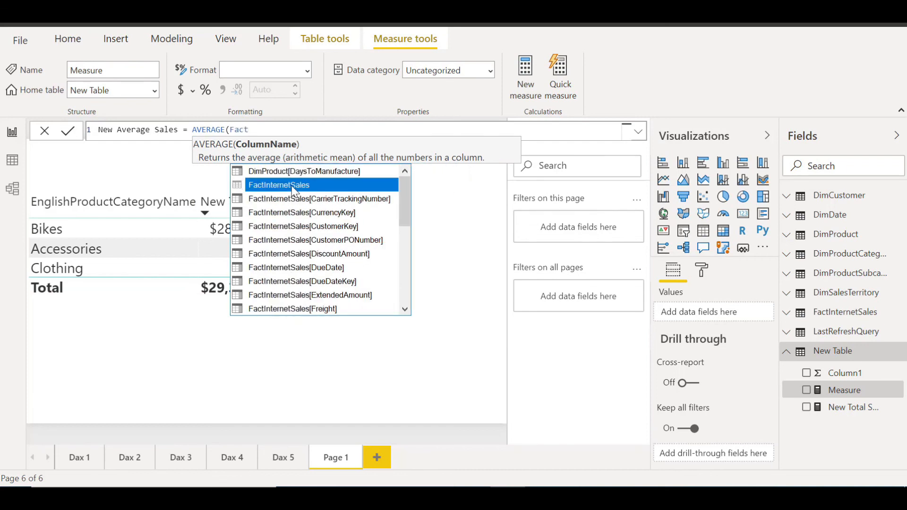
pyautogui.press('Down')
pyautogui.press('Down')
pyautogui.press('Down')
pyautogui.press('Down')
pyautogui.press('Down')
pyautogui.press('Down')
pyautogui.press('Down')
pyautogui.press('Down')
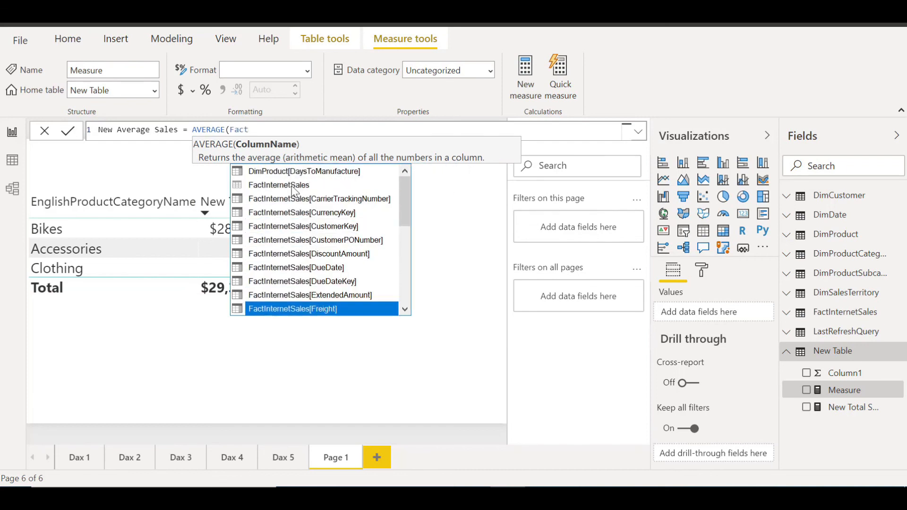
pyautogui.press('Tab')
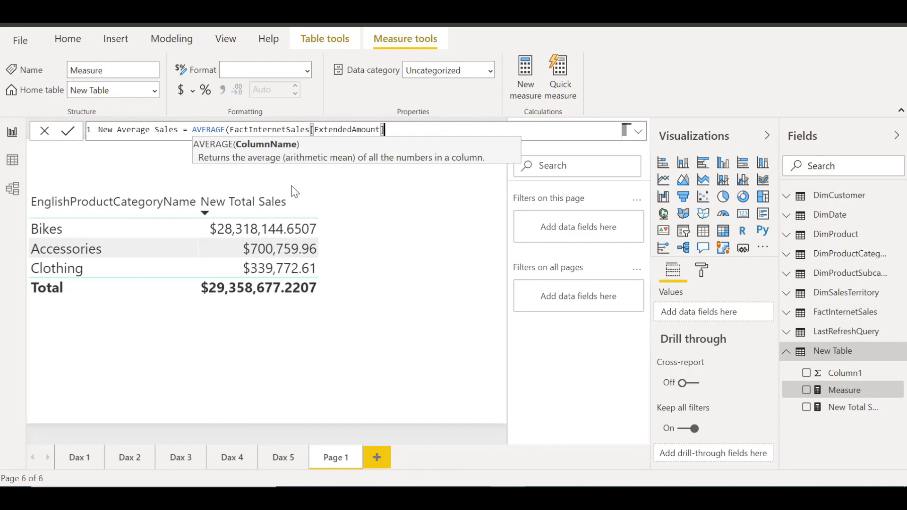
pyautogui.write(')')
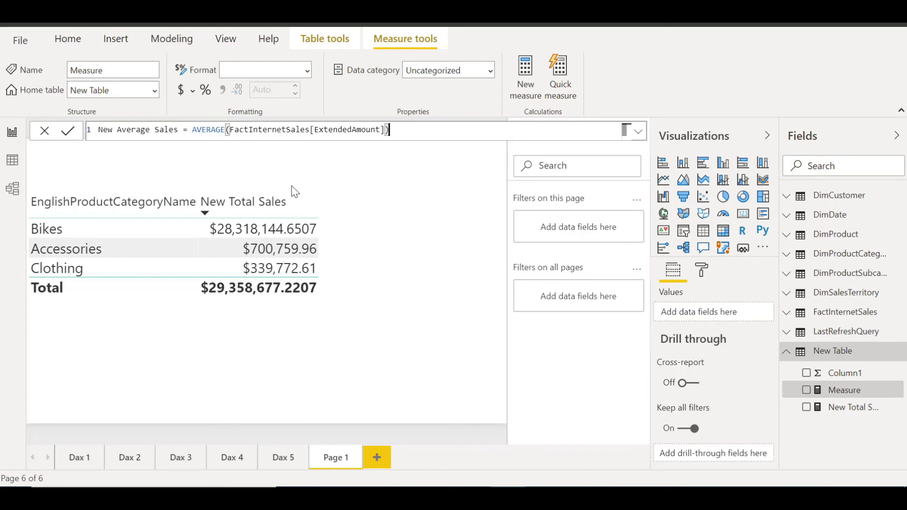
pyautogui.click(68, 133)
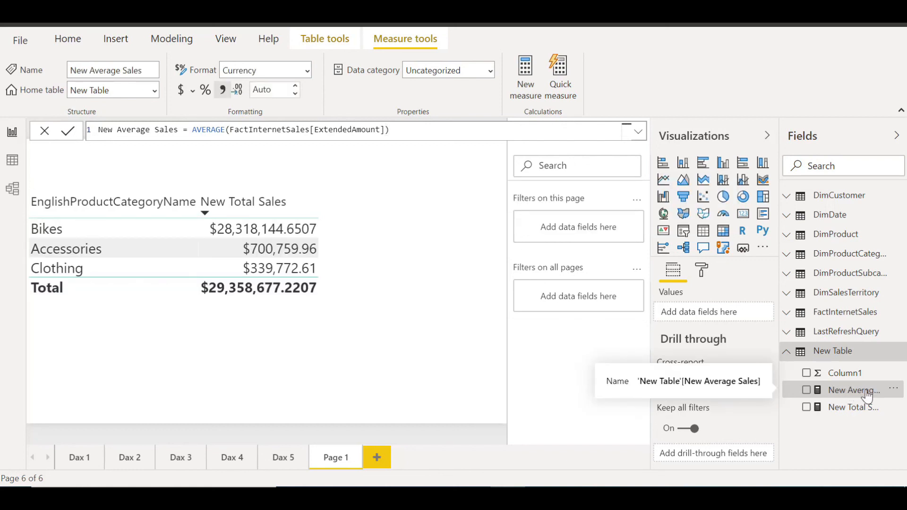
# Add New Average Sales to the table visual and set the measure's format to 2 decimal places
pyautogui.click(373, 240)
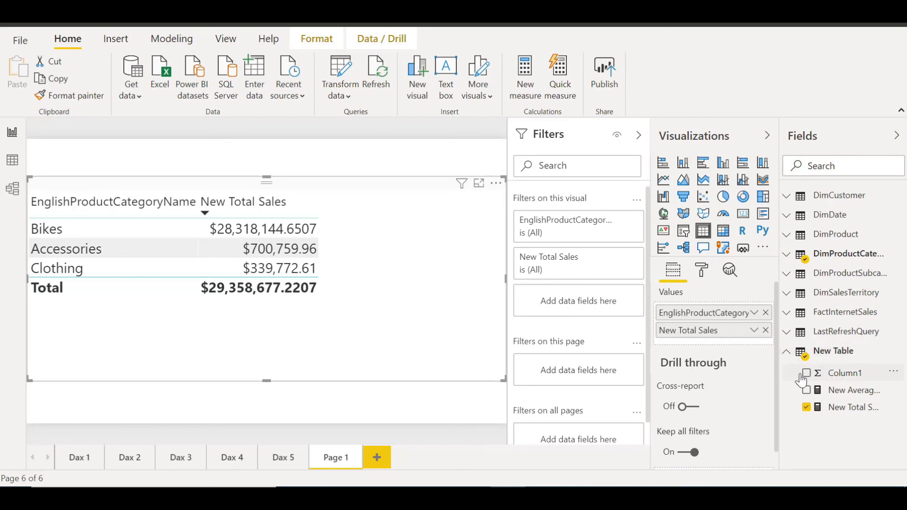
pyautogui.click(807, 391)
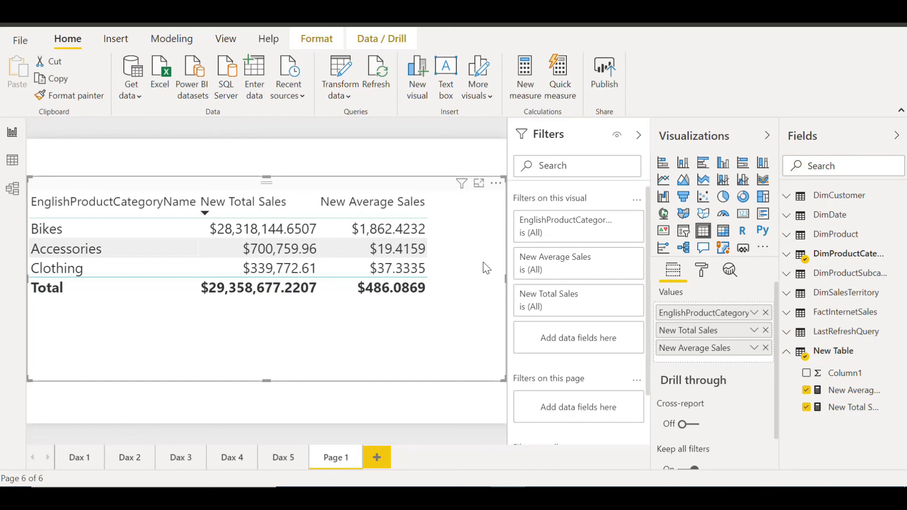
pyautogui.click(854, 390)
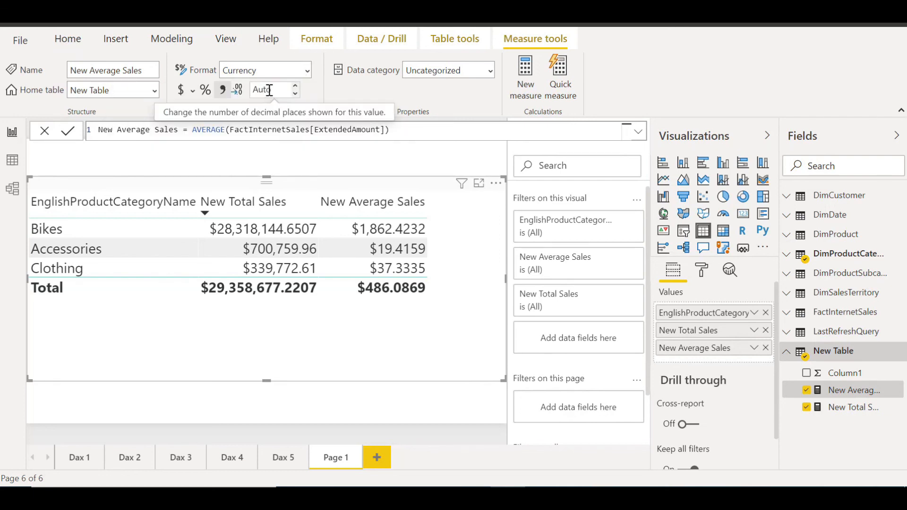
pyautogui.click(296, 93)
pyautogui.click(296, 94)
pyautogui.click(296, 88)
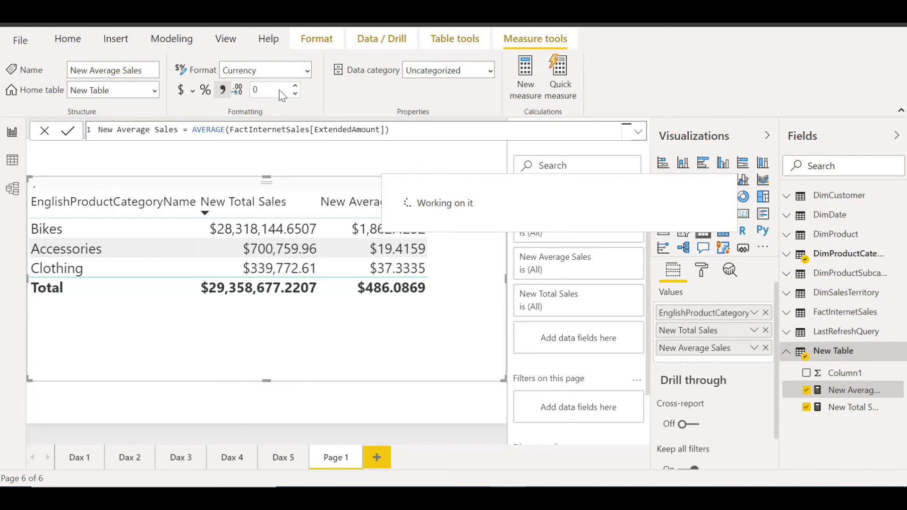
pyautogui.click(280, 90)
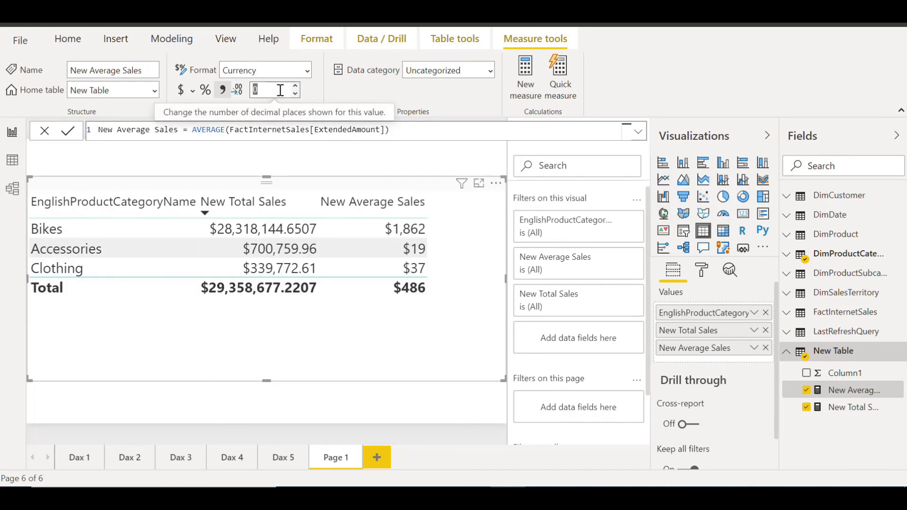
pyautogui.press('BackSpace')
pyautogui.write('2')
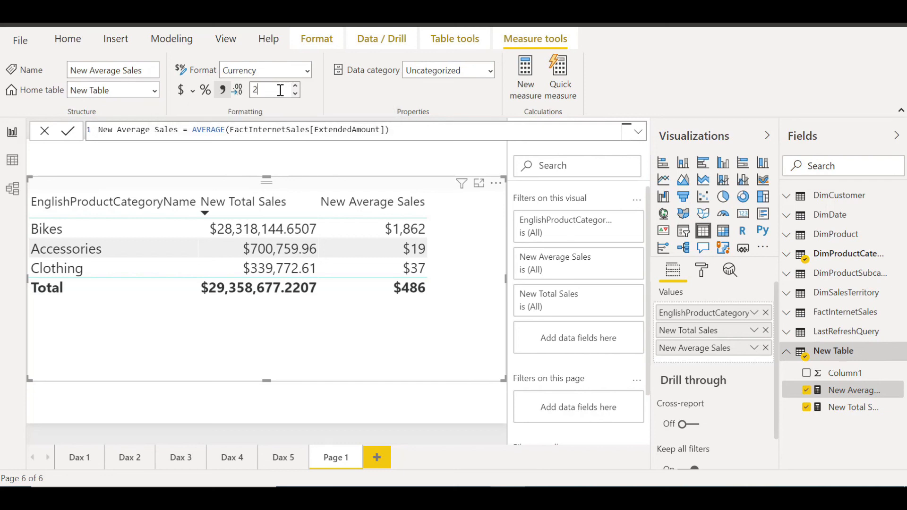
pyautogui.press('Return')
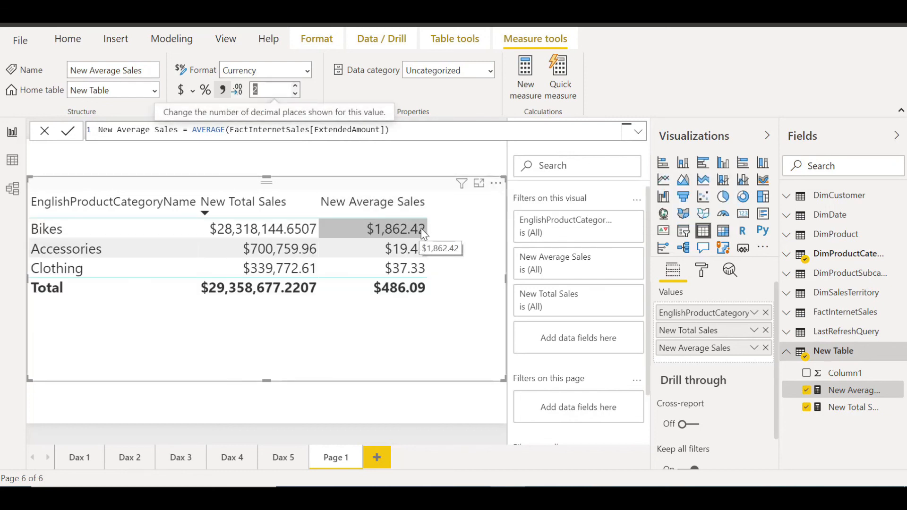
pyautogui.click(300, 398)
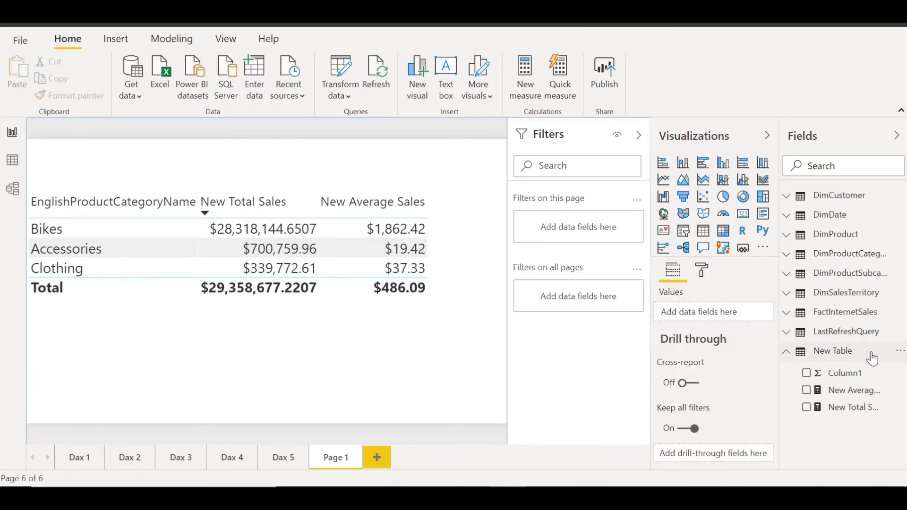
# Start a new measure in New Table and name it Max Sales
pyautogui.rightClick(901, 355)
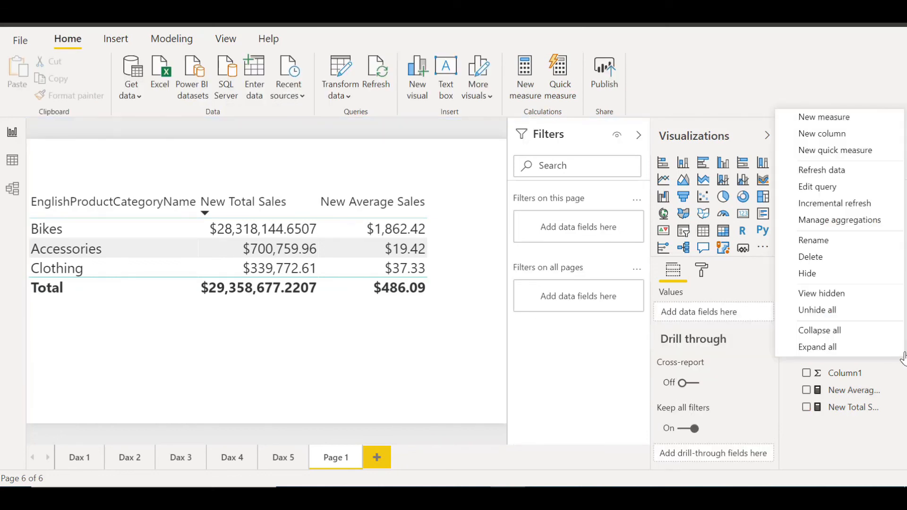
pyautogui.click(817, 116)
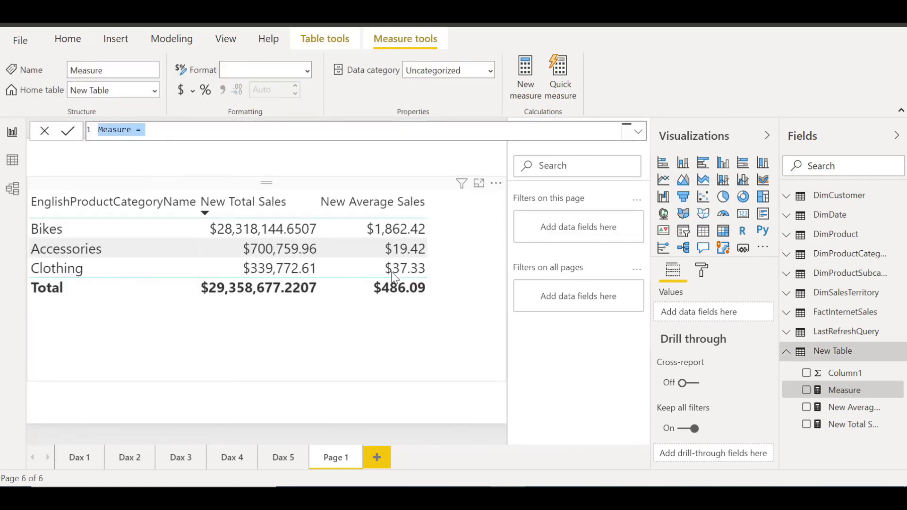
pyautogui.click(130, 129)
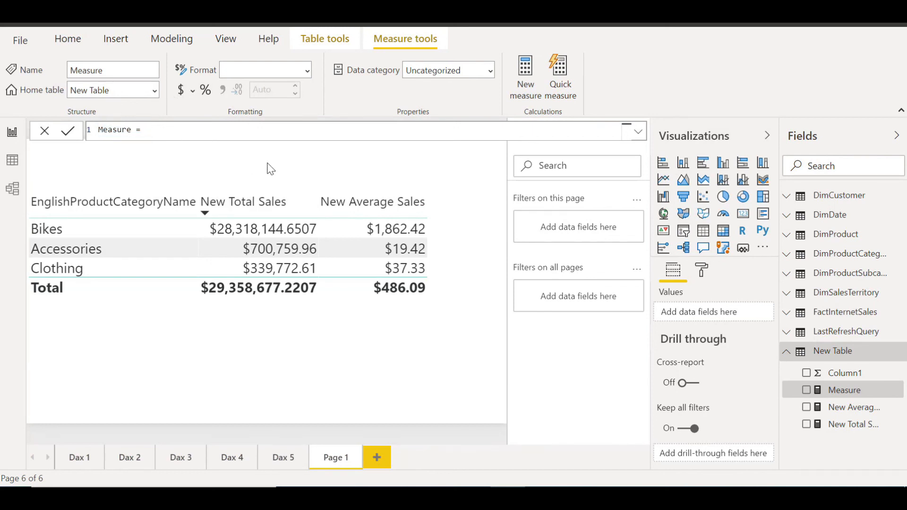
pyautogui.press('BackSpace')
pyautogui.press('BackSpace')
pyautogui.press('BackSpace')
pyautogui.press('BackSpace')
pyautogui.press('BackSpace')
pyautogui.press('BackSpace')
pyautogui.press('BackSpace')
pyautogui.write('Max Sales')
# Define Max Sales as MAX(FactInternetSales[ExtendedAmount]), commit it and add it to the table visual
pyautogui.press('End')
pyautogui.write('Max')
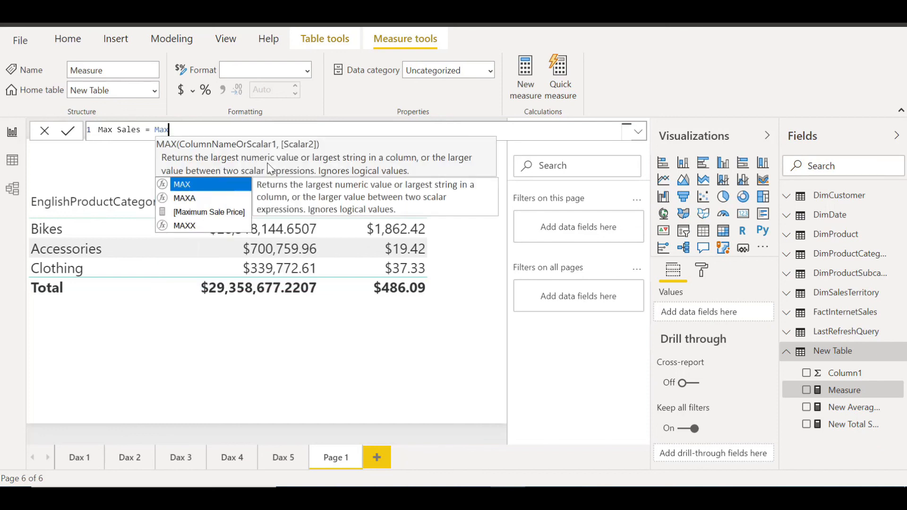
pyautogui.press('Tab')
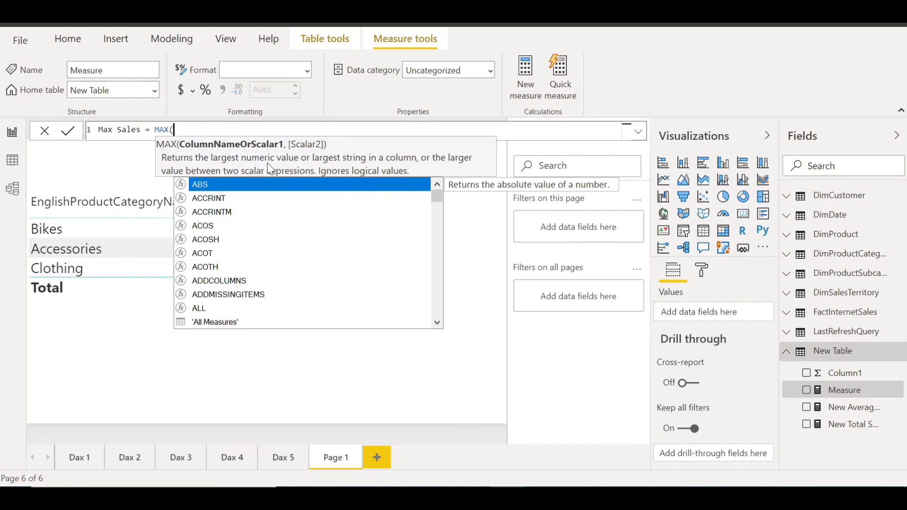
pyautogui.write('Fac')
pyautogui.press('Down')
pyautogui.press('Down')
pyautogui.press('Down')
pyautogui.press('Down')
pyautogui.press('Down')
pyautogui.press('Down')
pyautogui.press('Down')
pyautogui.press('Down')
pyautogui.press('Down')
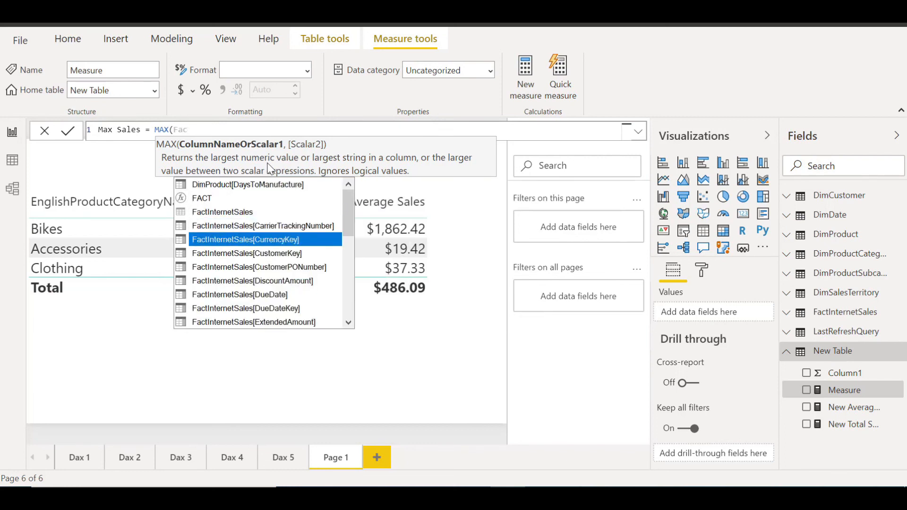
pyautogui.press('Tab')
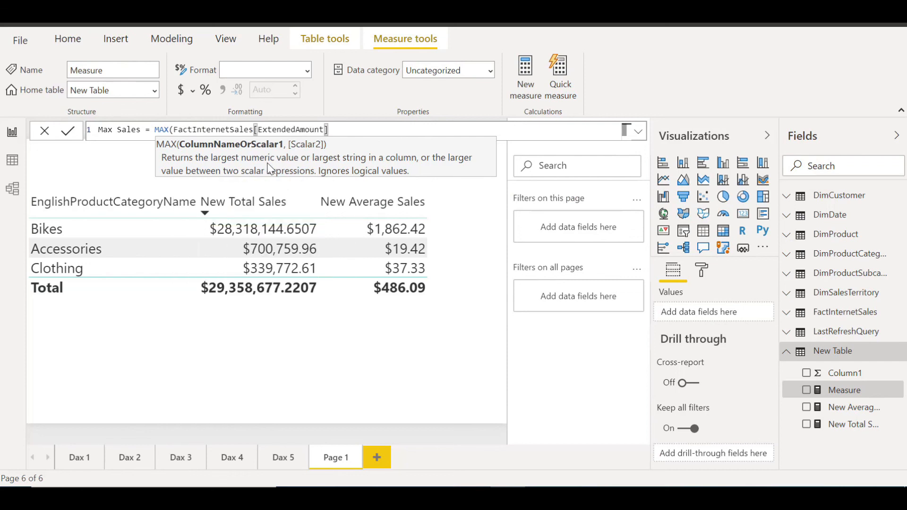
pyautogui.write(')')
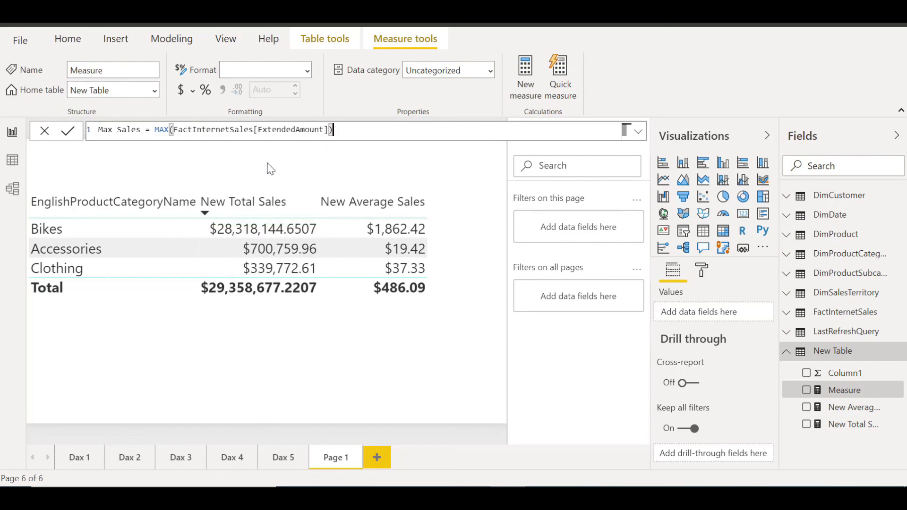
pyautogui.click(67, 133)
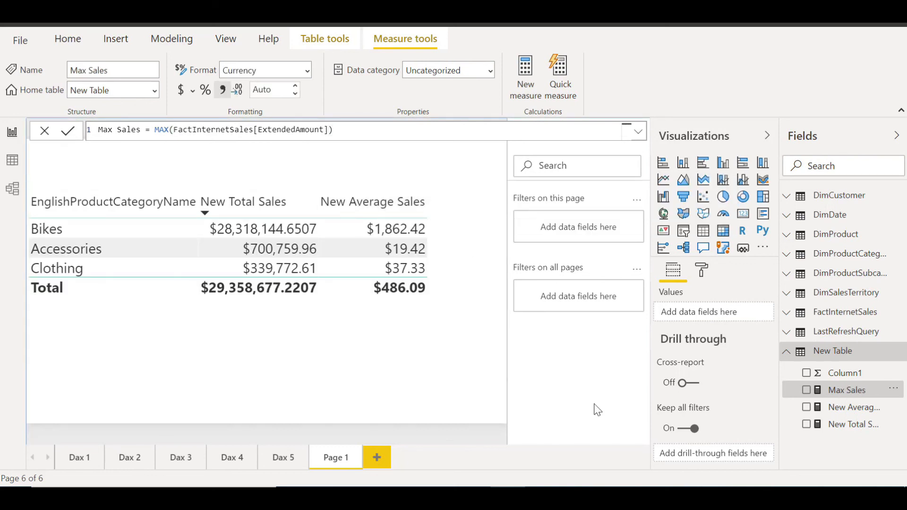
pyautogui.click(451, 294)
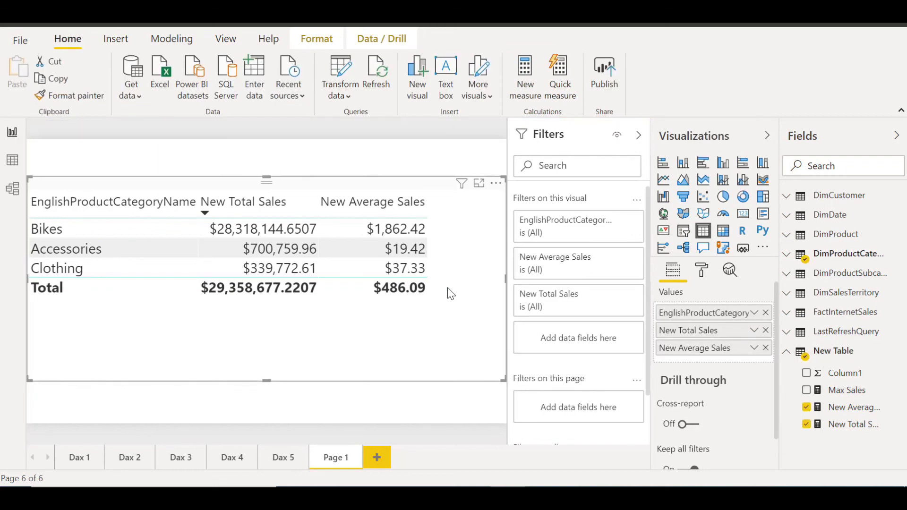
pyautogui.click(807, 391)
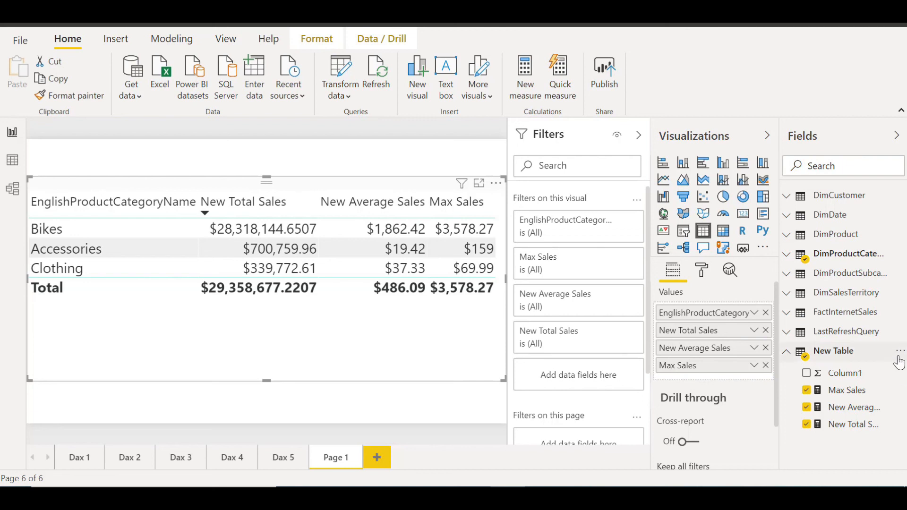
# Start another measure in New Table and name it Min Sales
pyautogui.click(899, 355)
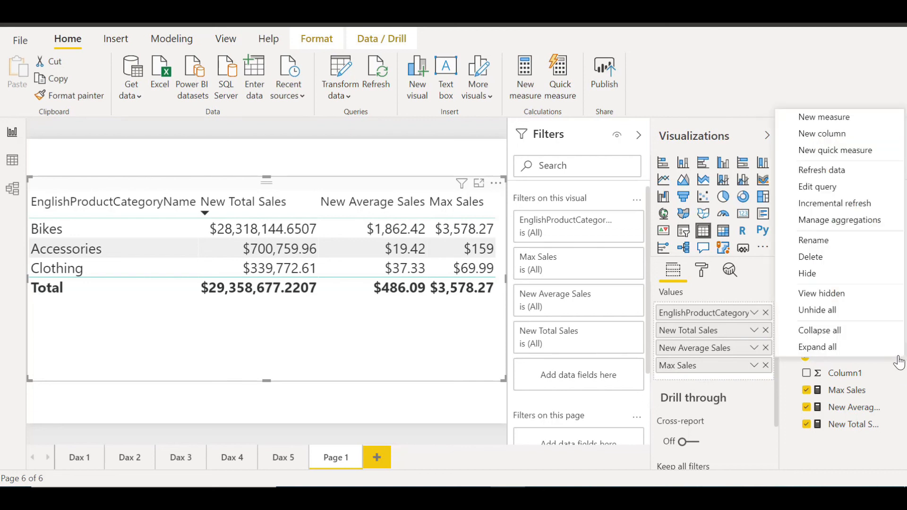
pyautogui.click(807, 120)
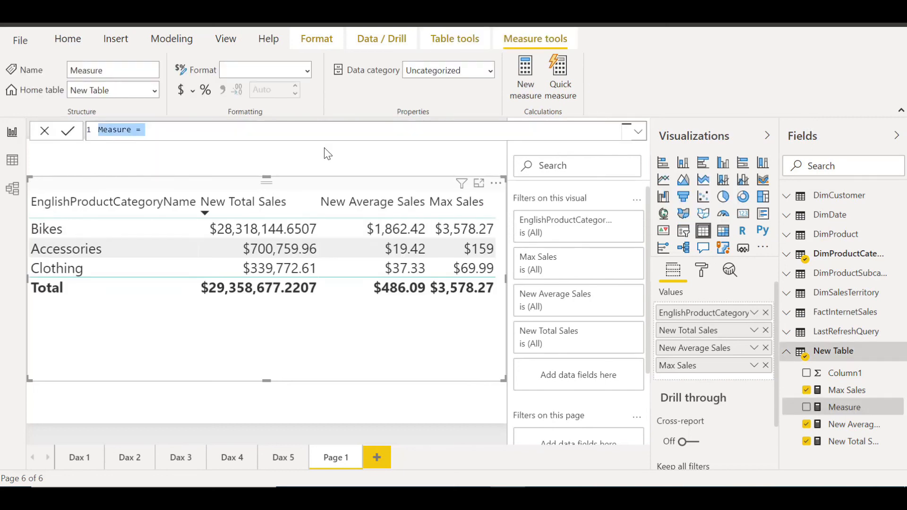
pyautogui.click(136, 130)
pyautogui.press('BackSpace')
pyautogui.press('BackSpace')
pyautogui.press('BackSpace')
pyautogui.press('BackSpace')
pyautogui.press('BackSpace')
pyautogui.press('BackSpace')
pyautogui.press('BackSpace')
pyautogui.press('BackSpace')
pyautogui.write('Min Sales=')
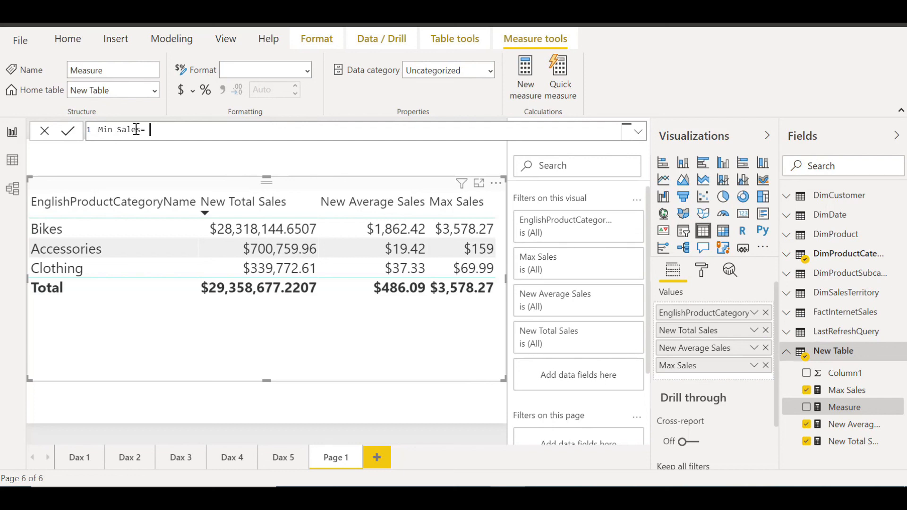
# Define Min Sales as MIN(FactInternetSales[ExtendedAmount]) and commit the measure
pyautogui.write(' Min')
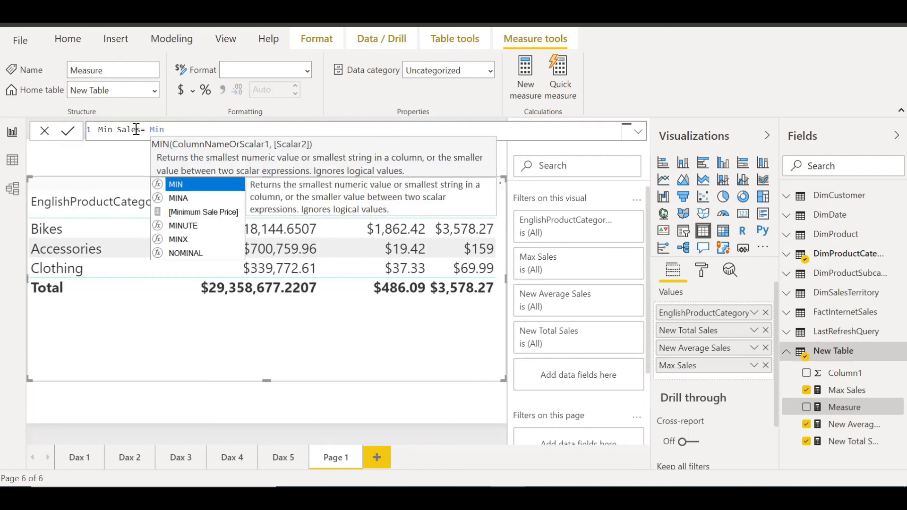
pyautogui.press('Tab')
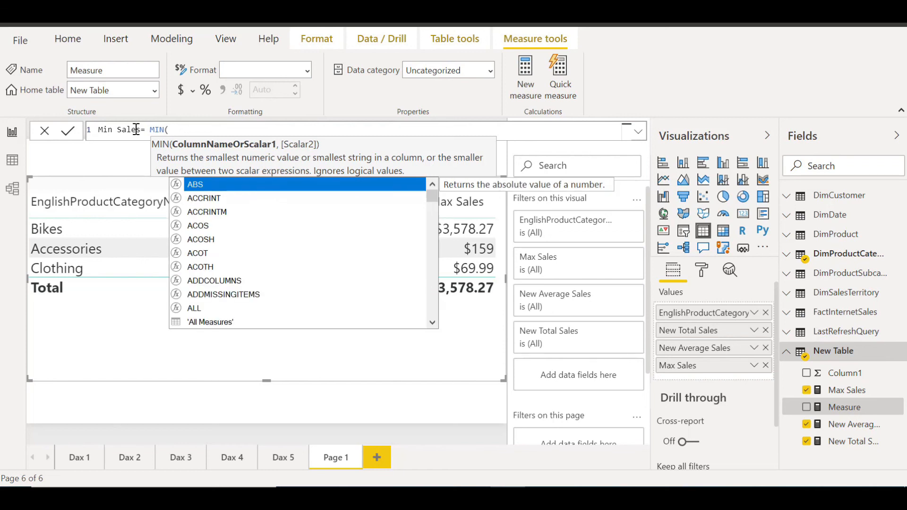
pyautogui.write('Fac')
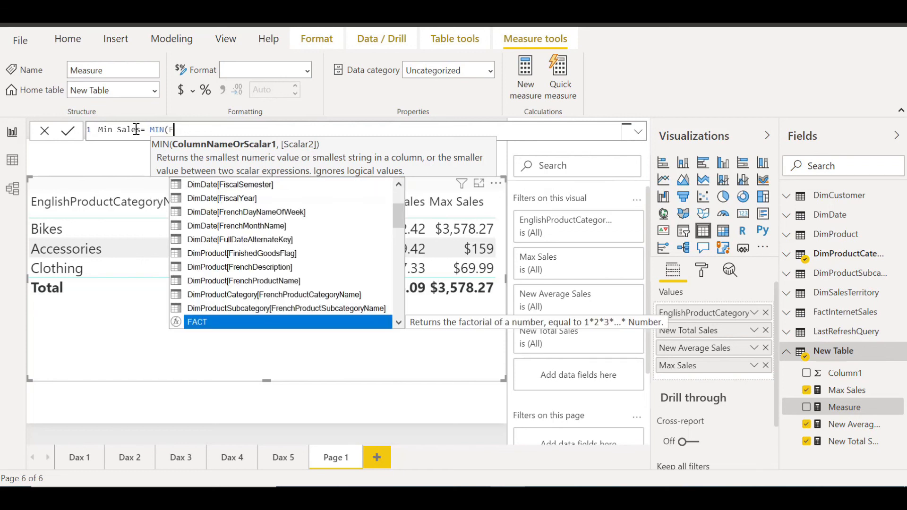
pyautogui.press('Down')
pyautogui.press('Down')
pyautogui.press('Down')
pyautogui.press('Down')
pyautogui.press('Down')
pyautogui.press('Down')
pyautogui.press('Down')
pyautogui.press('Down')
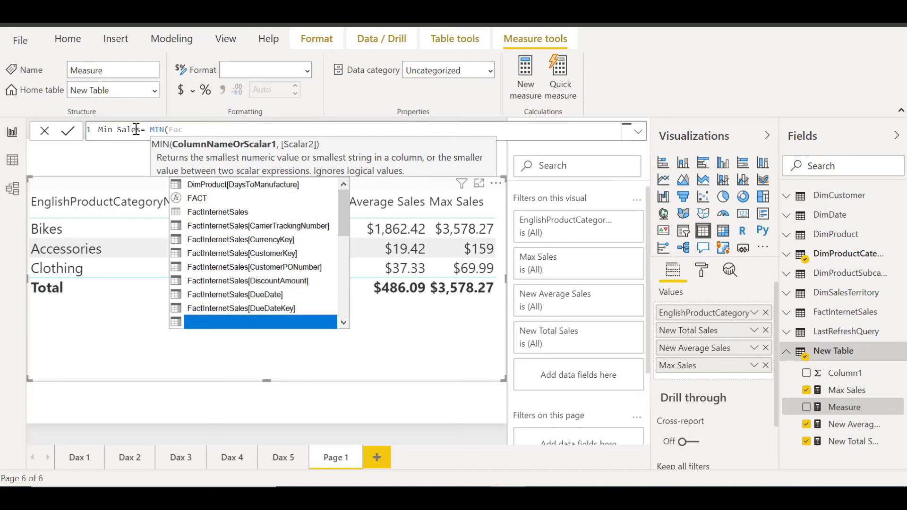
pyautogui.press('Tab')
pyautogui.write(')')
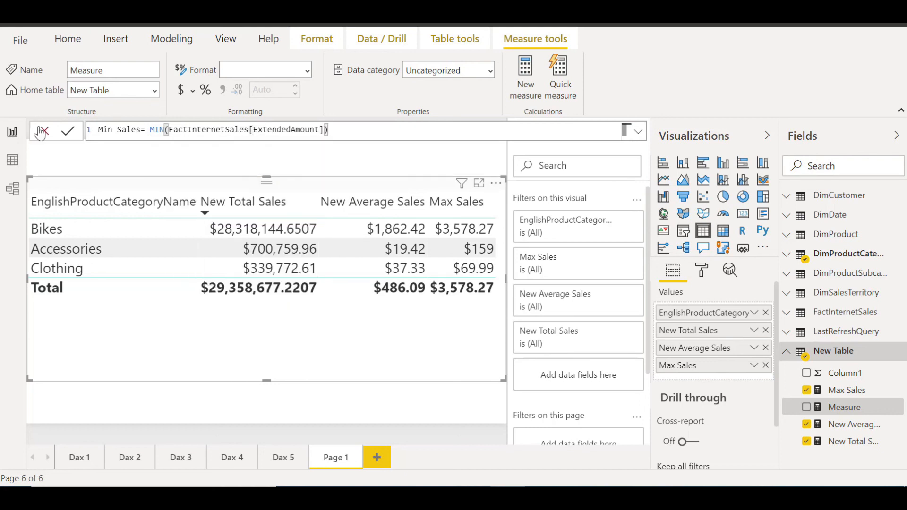
pyautogui.click(69, 132)
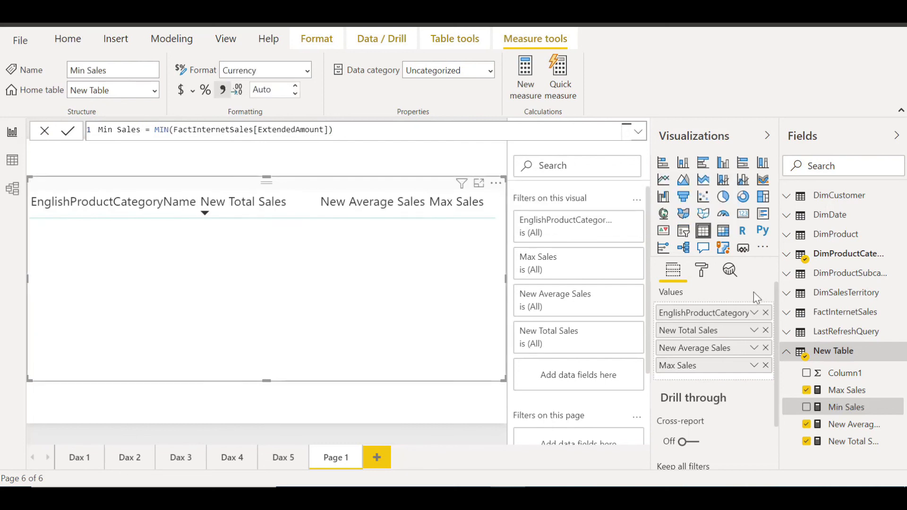
# Add the Min Sales measure to the table visual of category sales
pyautogui.click(808, 411)
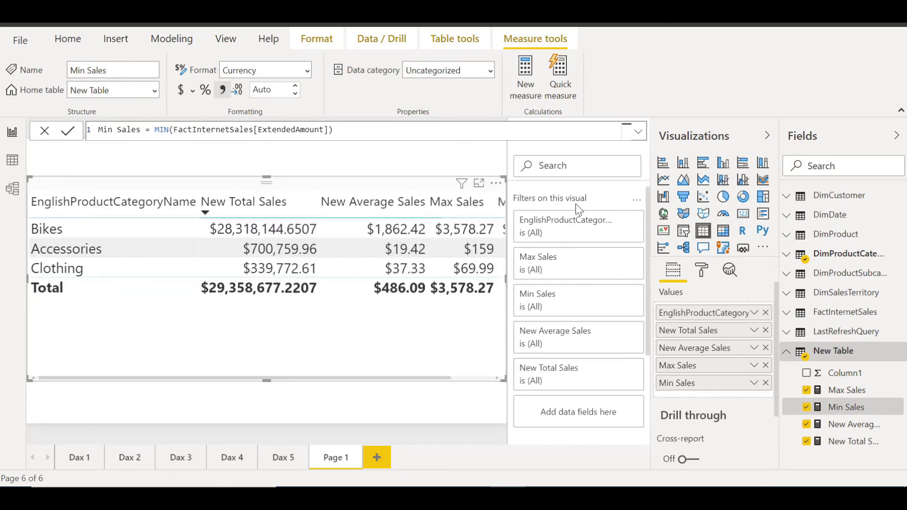
pyautogui.click(772, 137)
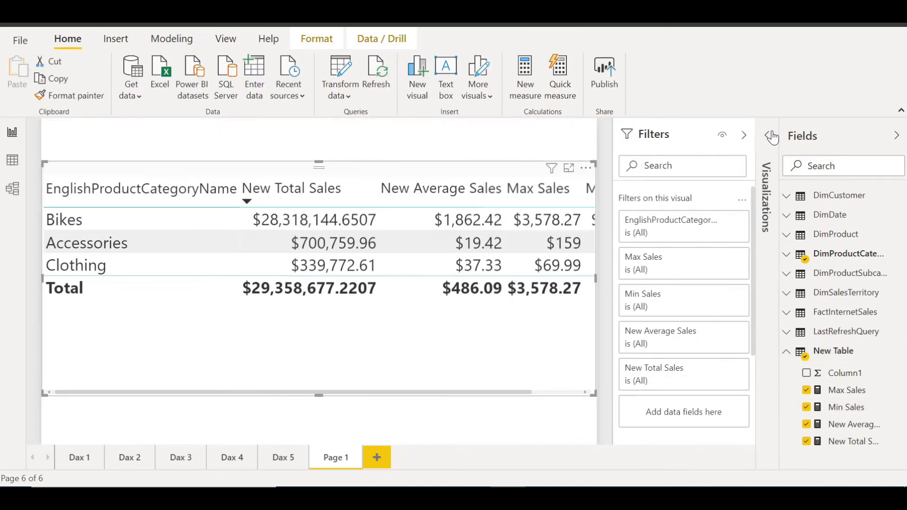
pyautogui.click(747, 137)
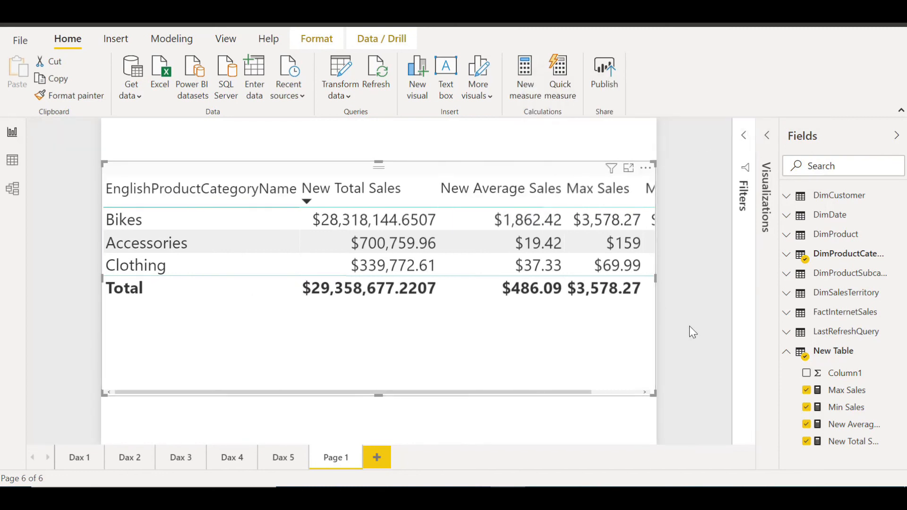
pyautogui.moveTo(458, 171); pyautogui.dragTo(417, 165)
pyautogui.click(744, 136)
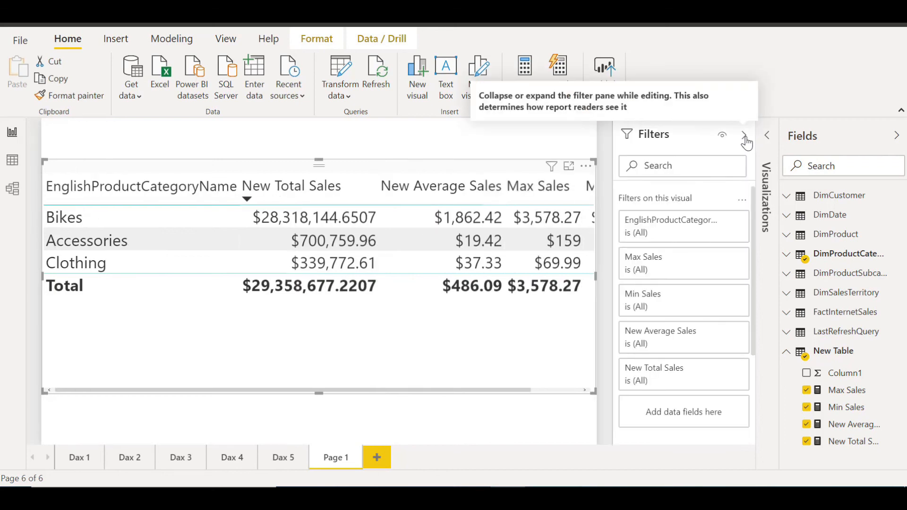
pyautogui.click(767, 136)
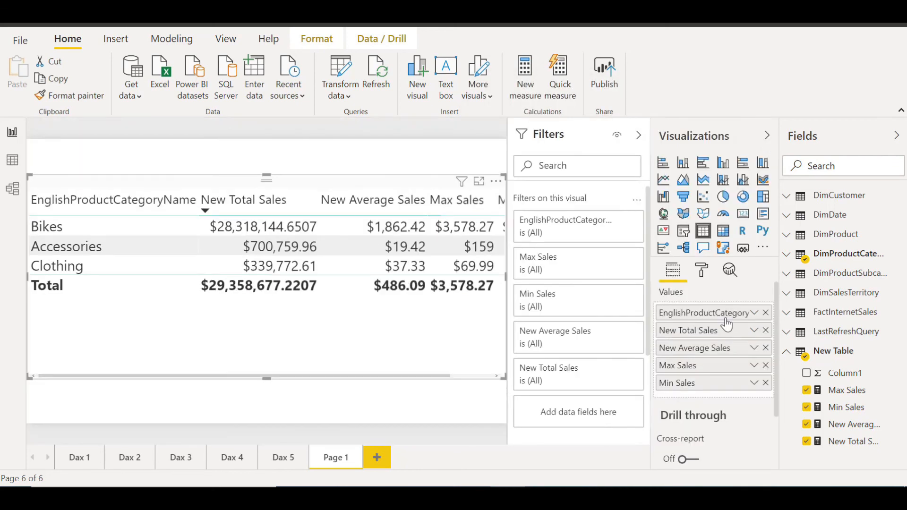
# Set the text size of the table visual's values to 22 pt
pyautogui.click(702, 271)
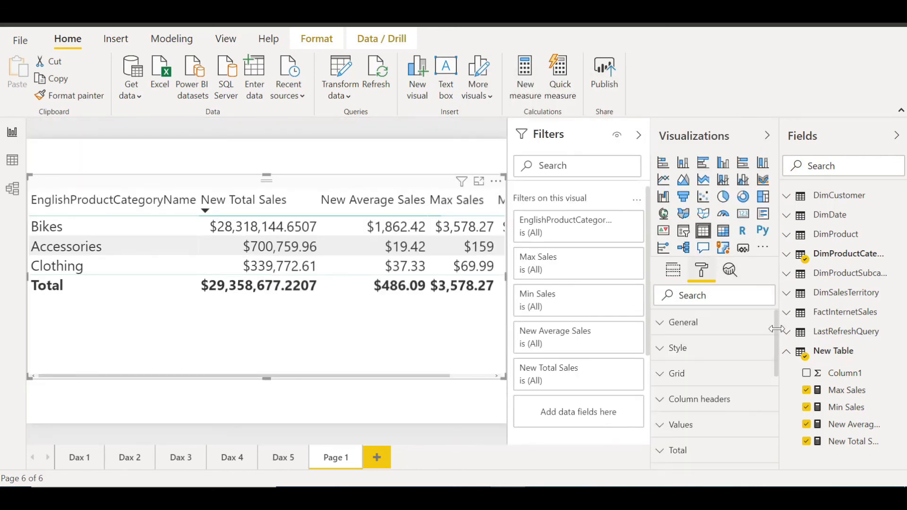
pyautogui.moveTo(777, 343); pyautogui.dragTo(779, 409)
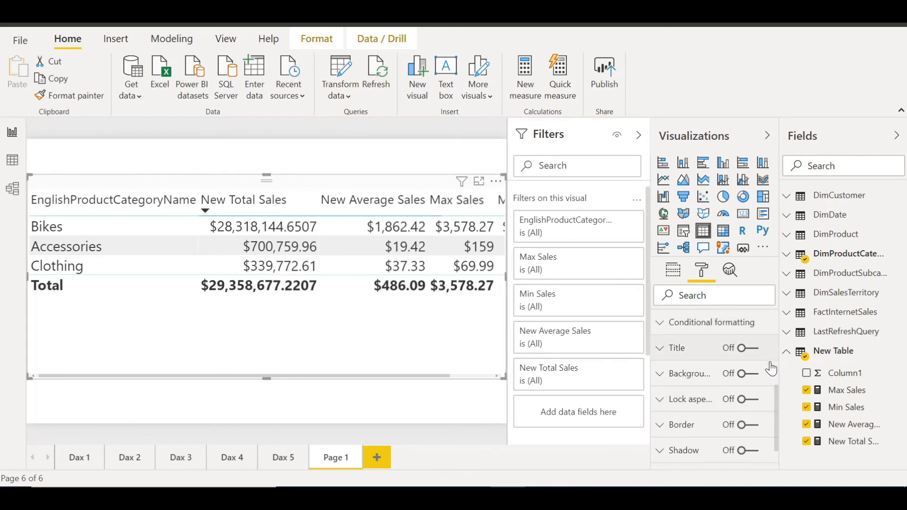
pyautogui.moveTo(778, 389); pyautogui.dragTo(767, 412)
pyautogui.click(664, 367)
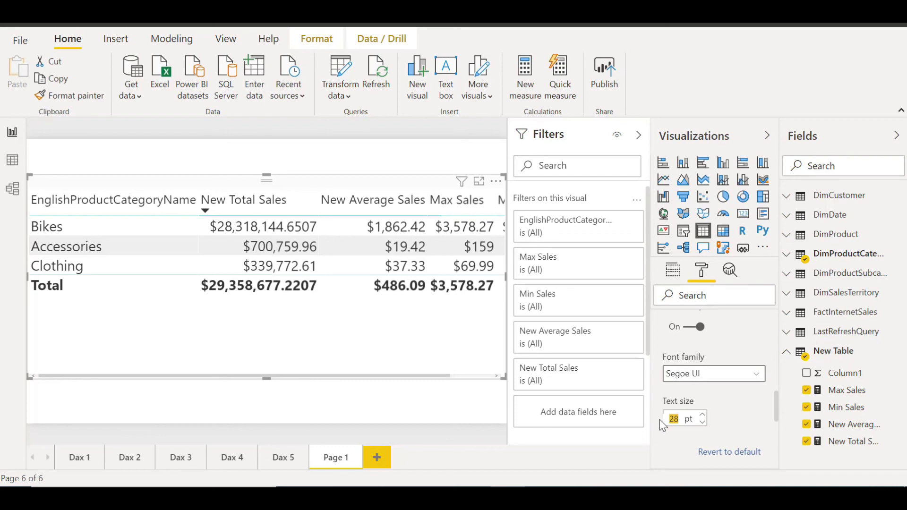
pyautogui.write('2')
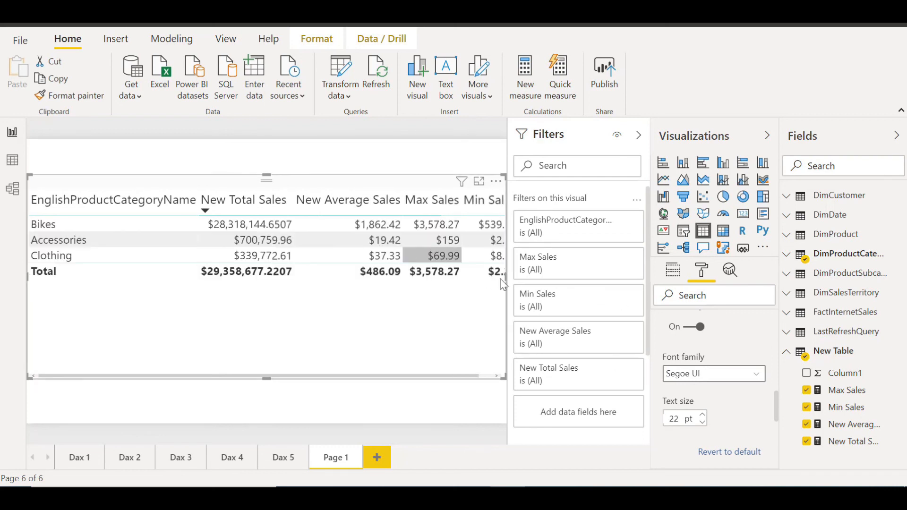
# Narrow the table visual and check its columns through to Min Sales
pyautogui.moveTo(505, 277); pyautogui.dragTo(450, 276)
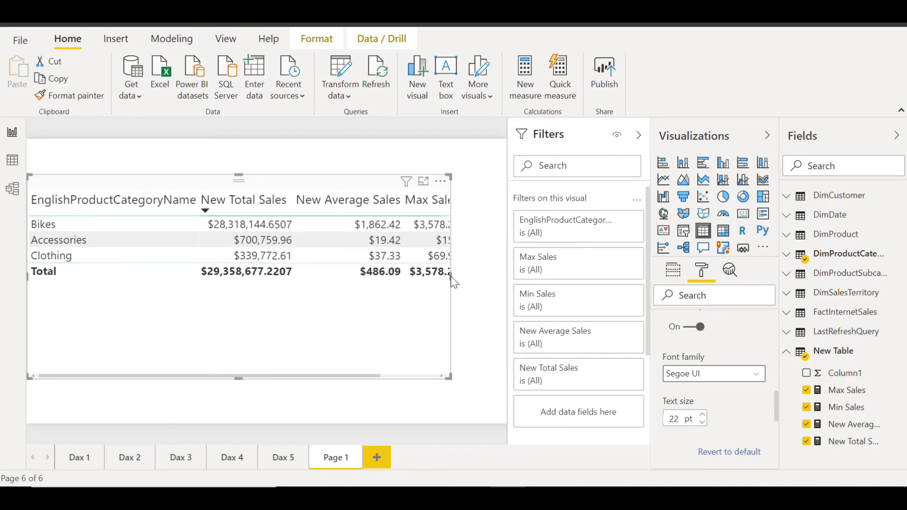
pyautogui.moveTo(299, 378); pyautogui.dragTo(387, 374)
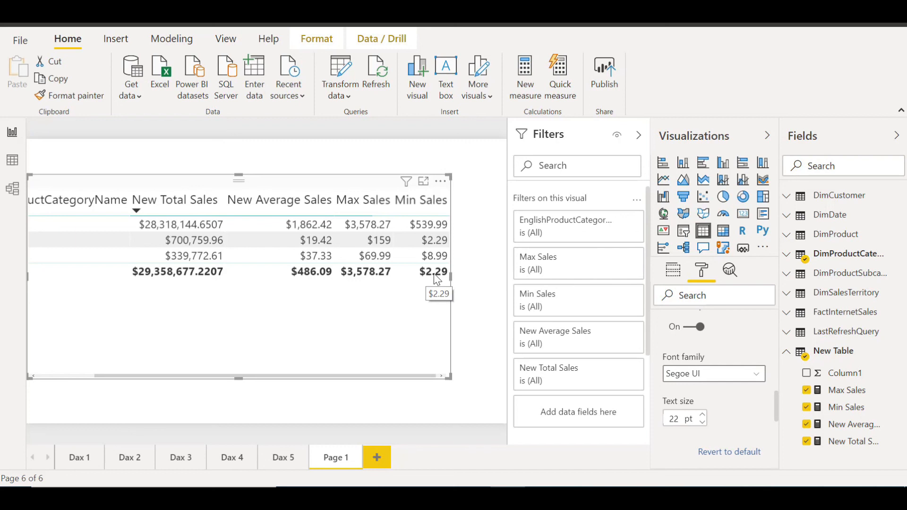
pyautogui.moveTo(378, 376); pyautogui.dragTo(130, 376)
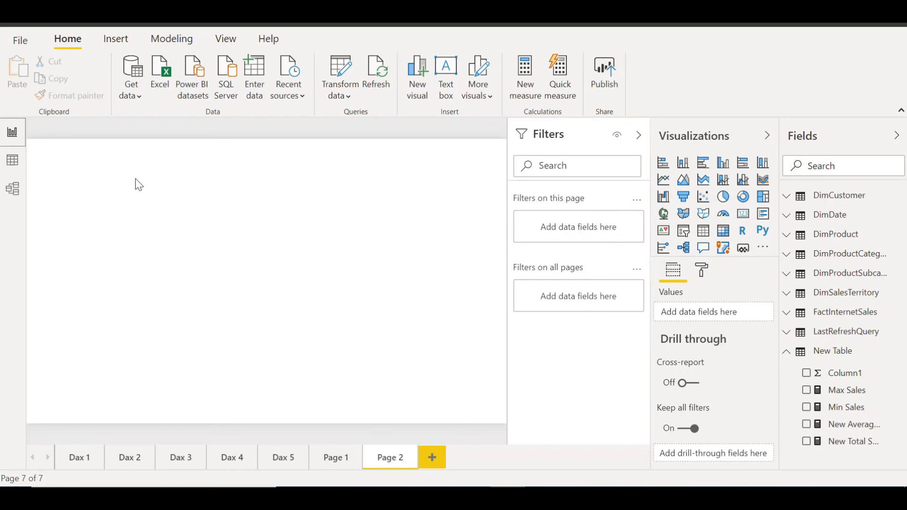
# Open the current file's data load options, check the Auto date/time setting under Time intelligence and close the options
pyautogui.click(22, 39)
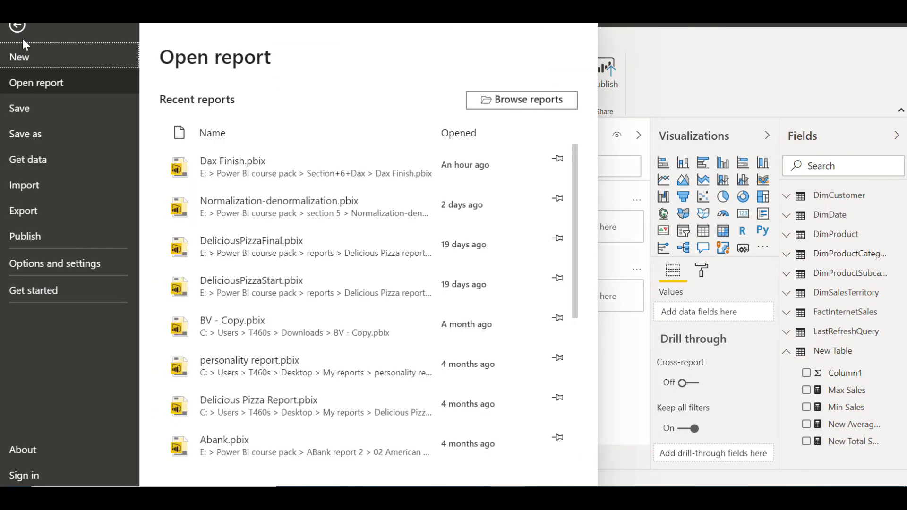
pyautogui.click(30, 266)
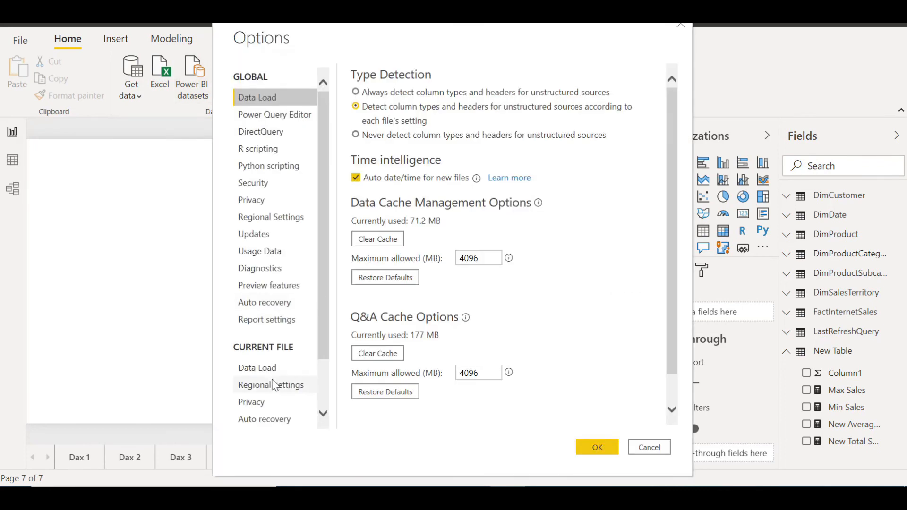
pyautogui.click(262, 369)
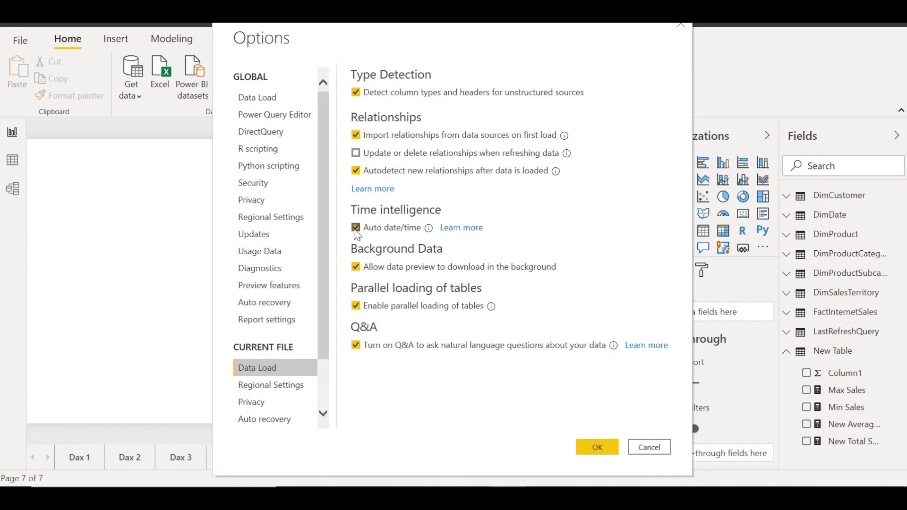
pyautogui.click(597, 447)
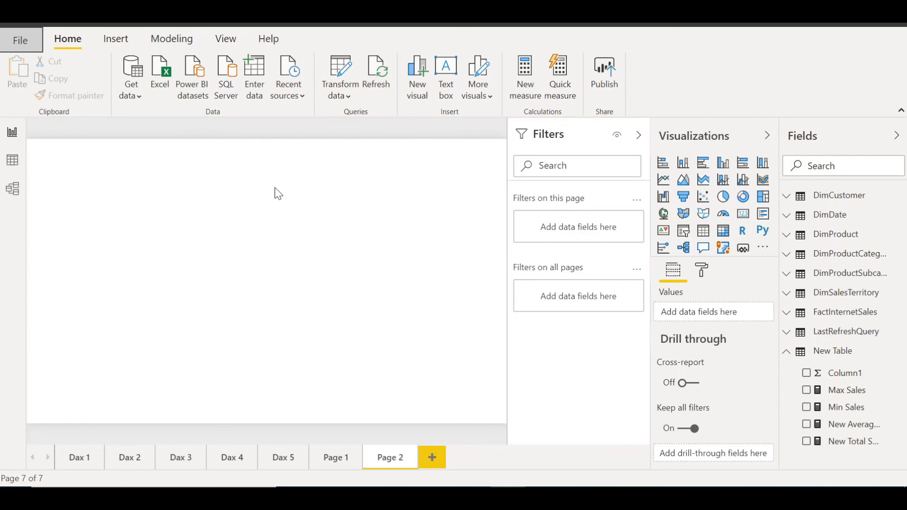
# Start a new calculated table and name it New Caldate in its formula
pyautogui.click(167, 42)
pyautogui.click(180, 67)
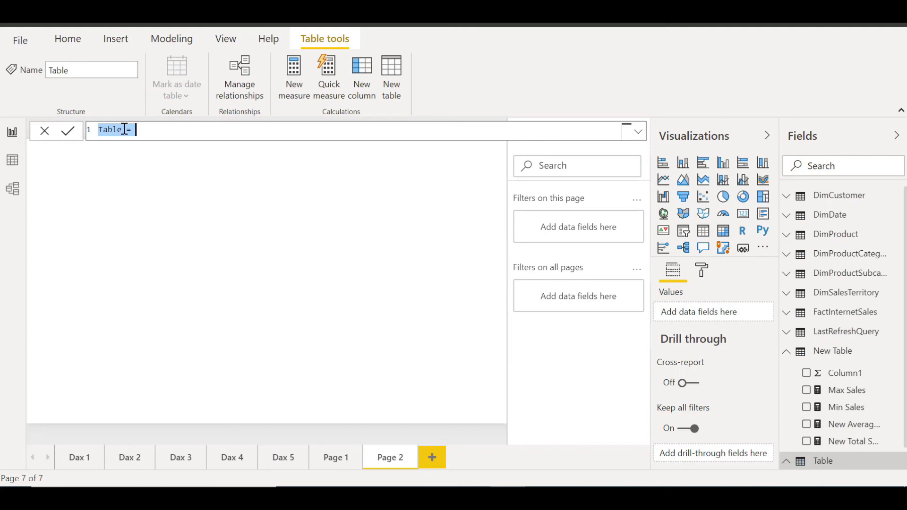
pyautogui.click(124, 130)
pyautogui.press('BackSpace')
pyautogui.press('BackSpace')
pyautogui.press('BackSpace')
pyautogui.press('BackSpace')
pyautogui.press('BackSpace')
pyautogui.write('New Calc')
pyautogui.write('ate')
# Define the New Caldate table as CALENDARAUTO() and commit the formula
pyautogui.write('Cal')
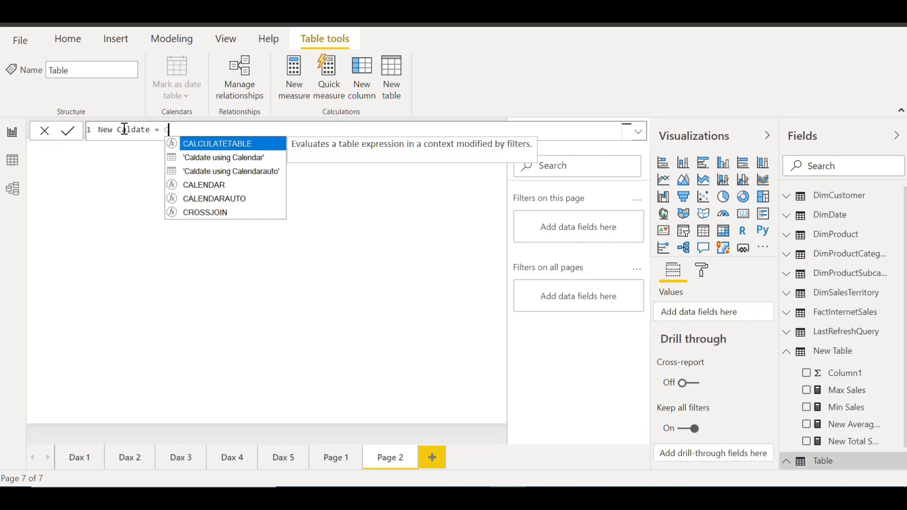
pyautogui.press('Down')
pyautogui.press('Down')
pyautogui.press('Down')
pyautogui.press('Down')
pyautogui.press('Tab')
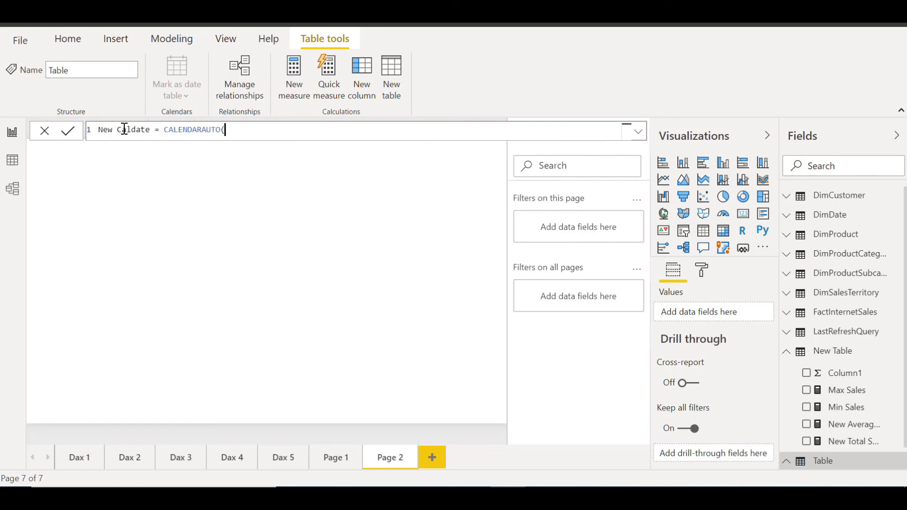
pyautogui.write(')')
pyautogui.click(71, 137)
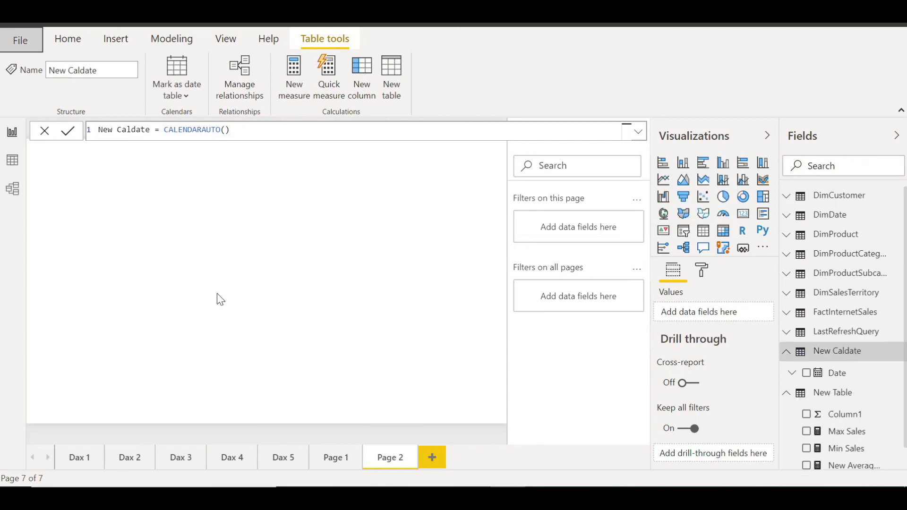
# Examine the first and last dates in New Caldate's Date column in Data view, and return to the report
pyautogui.click(849, 359)
pyautogui.click(8, 167)
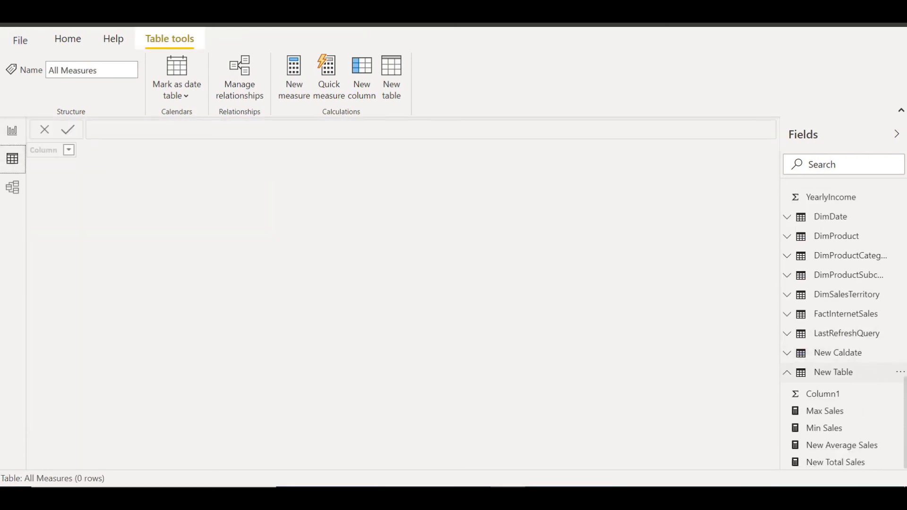
pyautogui.click(798, 359)
pyautogui.click(825, 374)
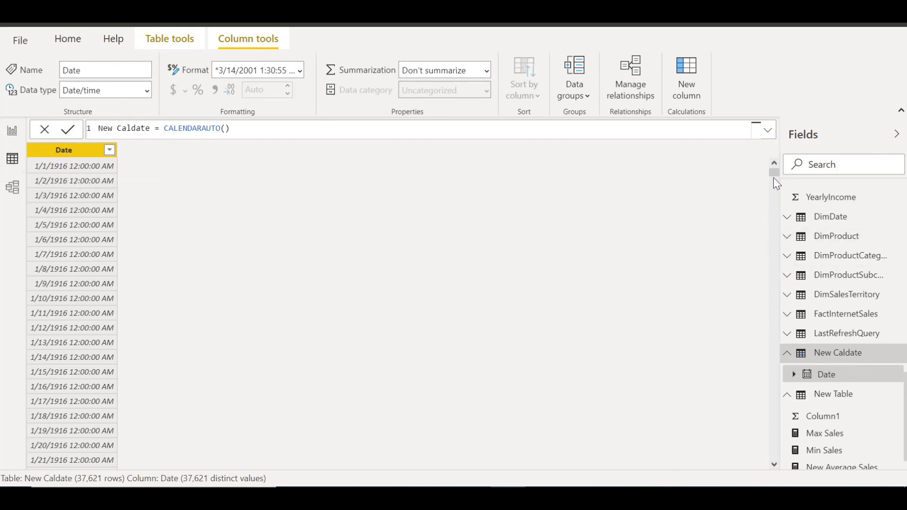
pyautogui.moveTo(773, 177); pyautogui.dragTo(761, 466)
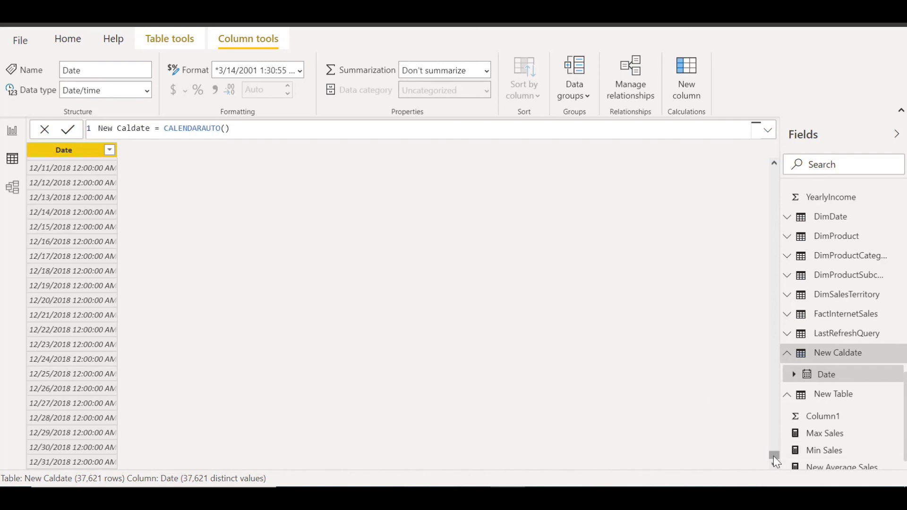
pyautogui.moveTo(773, 455); pyautogui.dragTo(245, 221)
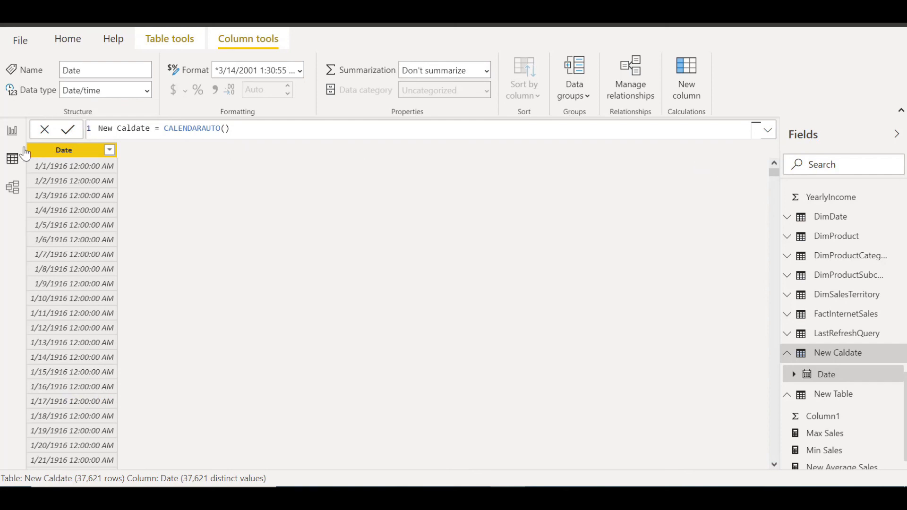
pyautogui.click(9, 134)
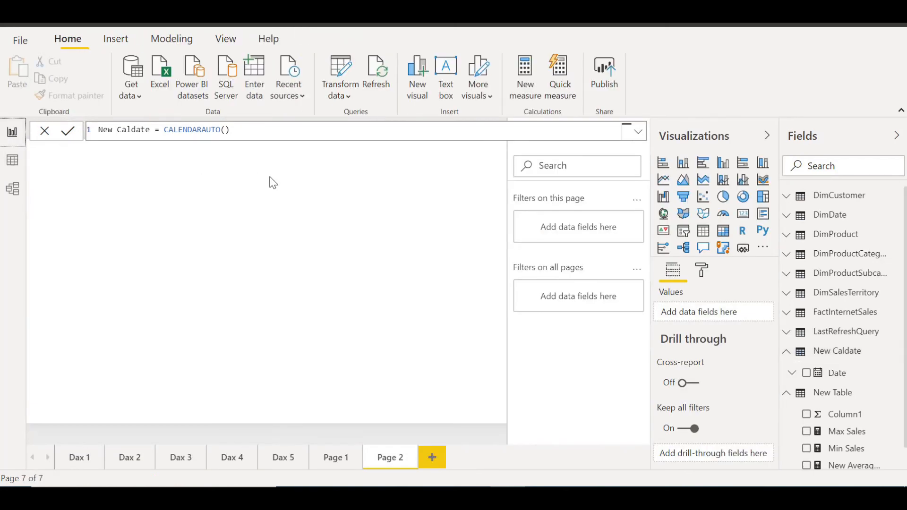
pyautogui.click(221, 129)
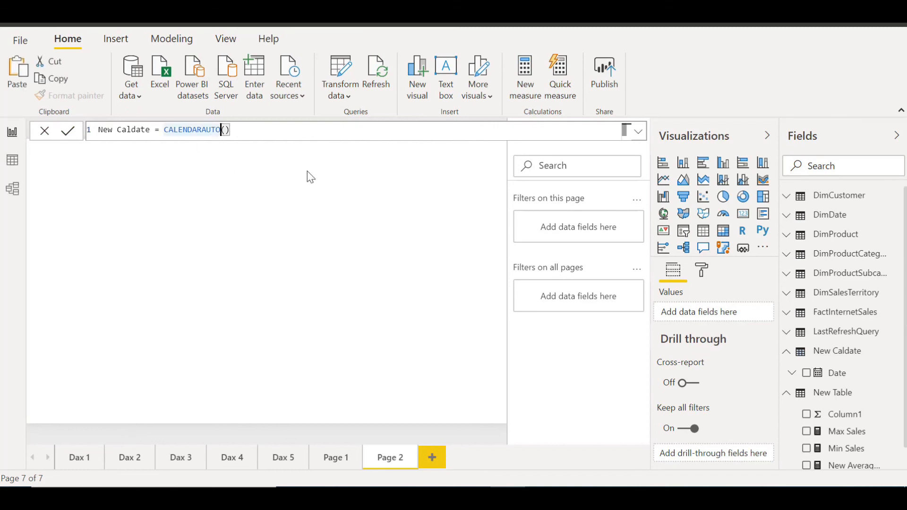
pyautogui.click(107, 129)
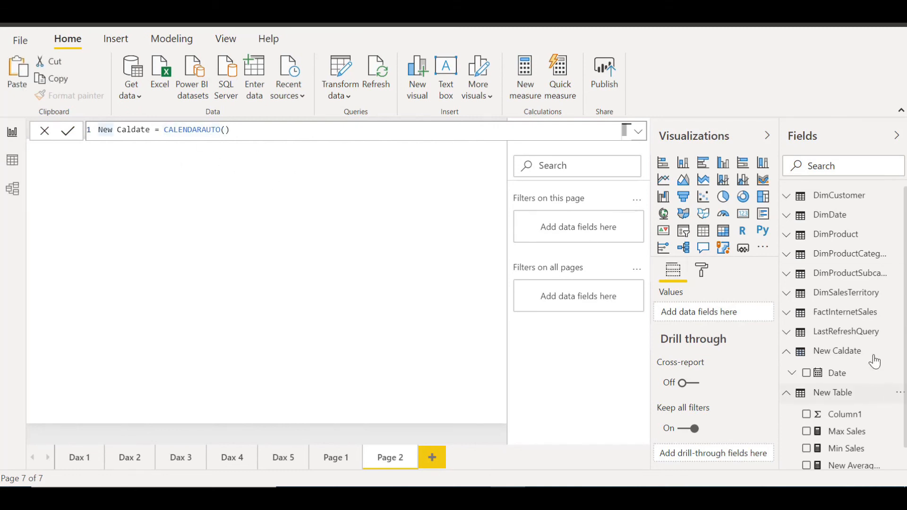
# Create a visual on Page 2 from the Date Hierarchy of OrderDate in FactInternetSales
pyautogui.click(787, 316)
pyautogui.scroll(-4, 906, 282)
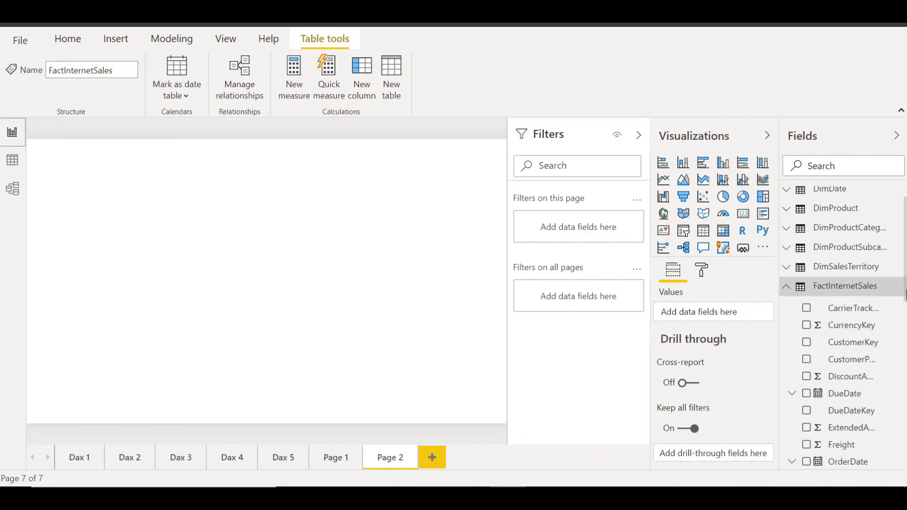
pyautogui.scroll(5, 901, 331)
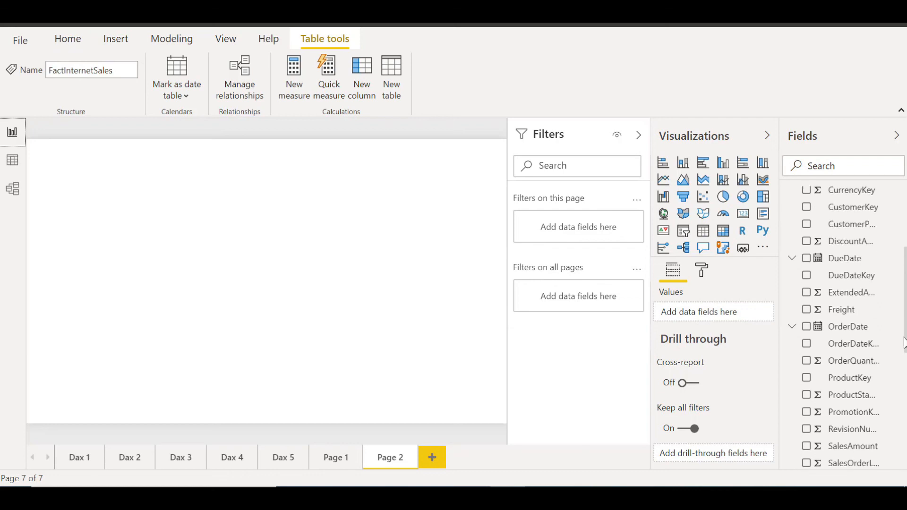
pyautogui.click(843, 314)
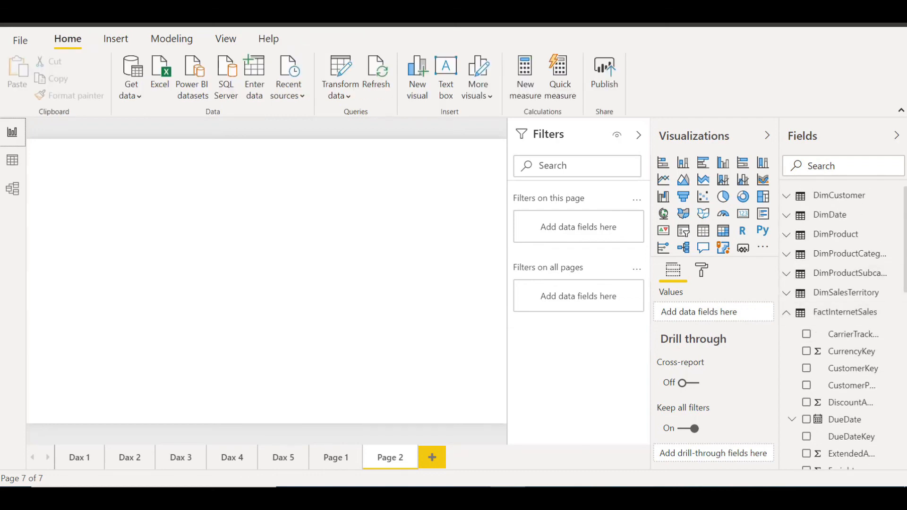
pyautogui.scroll(-2, 831, 326)
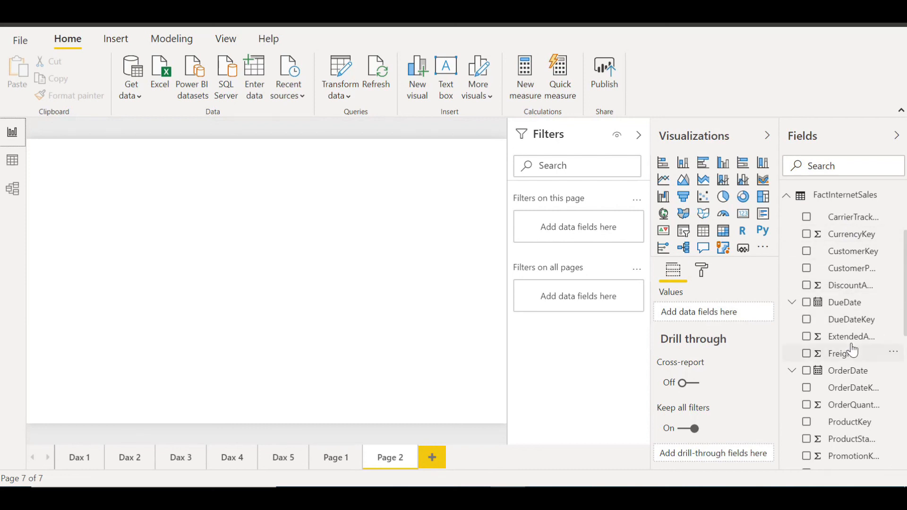
pyautogui.click(837, 376)
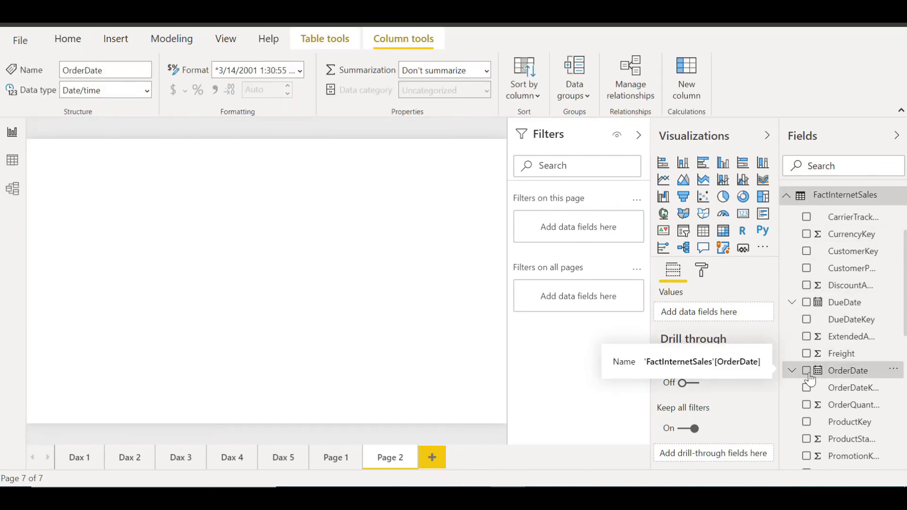
pyautogui.click(792, 371)
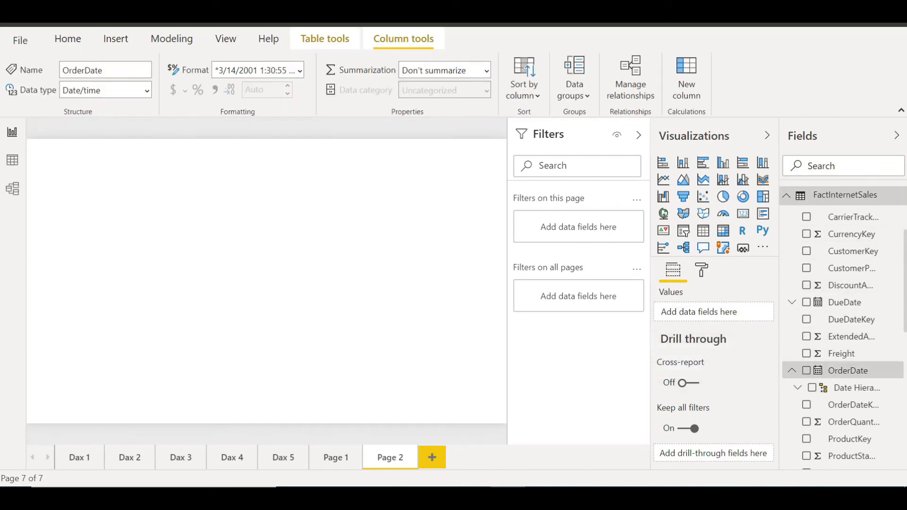
pyautogui.scroll(-3, 863, 326)
pyautogui.click(851, 300)
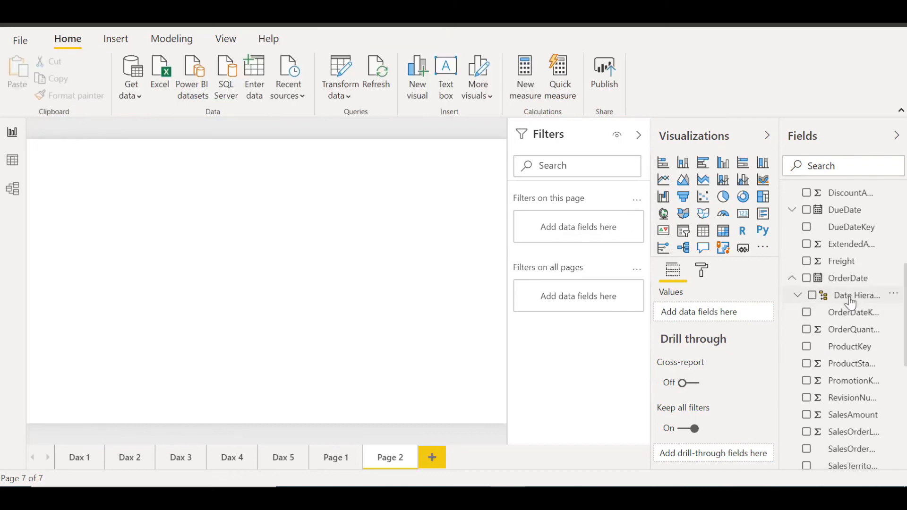
pyautogui.click(813, 296)
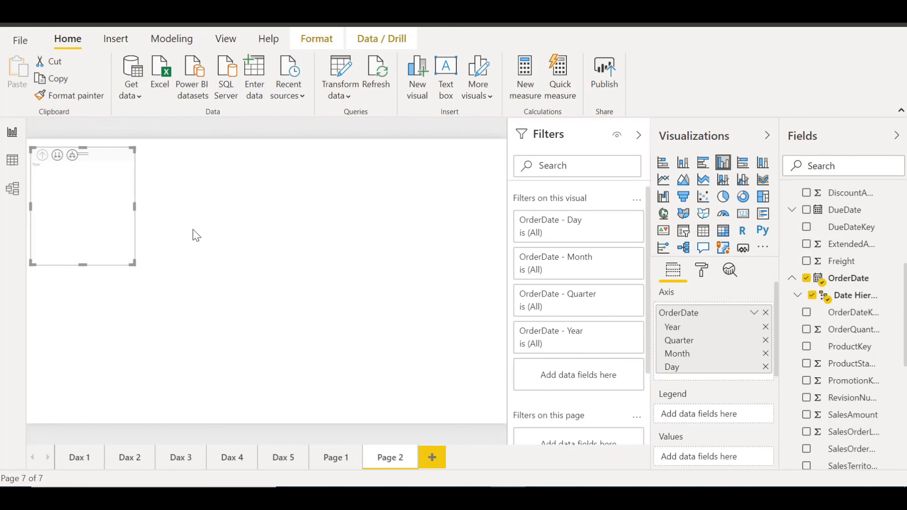
# Switch the OrderDate - Year filter of the visual to Basic filtering and examine the years it lists
pyautogui.moveTo(776, 353); pyautogui.dragTo(771, 458)
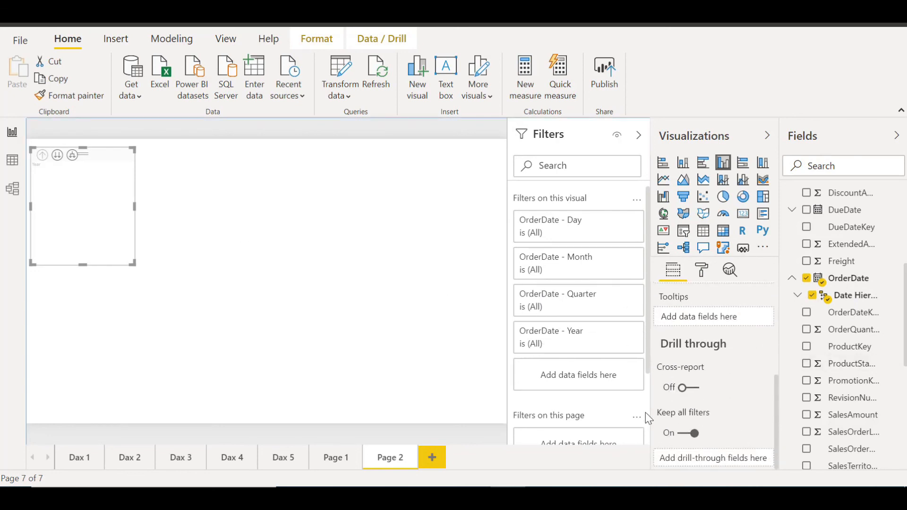
pyautogui.moveTo(649, 339); pyautogui.dragTo(638, 306)
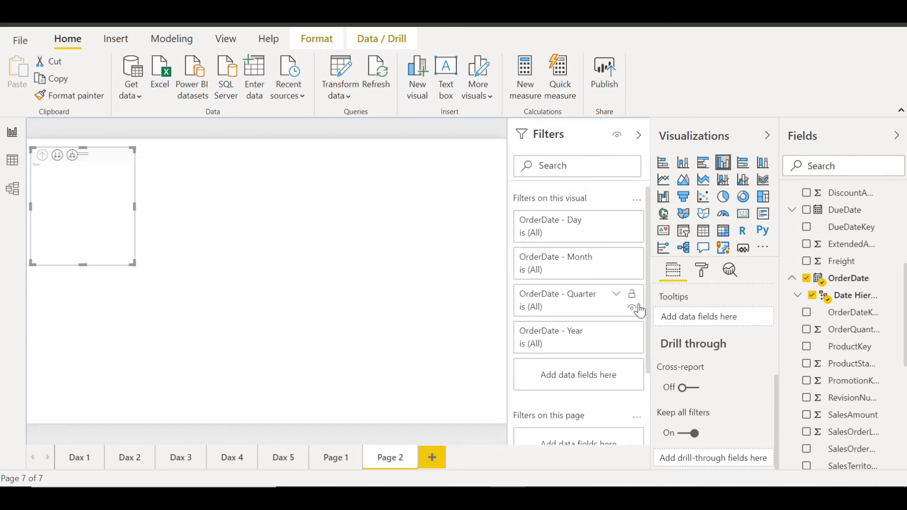
pyautogui.click(616, 332)
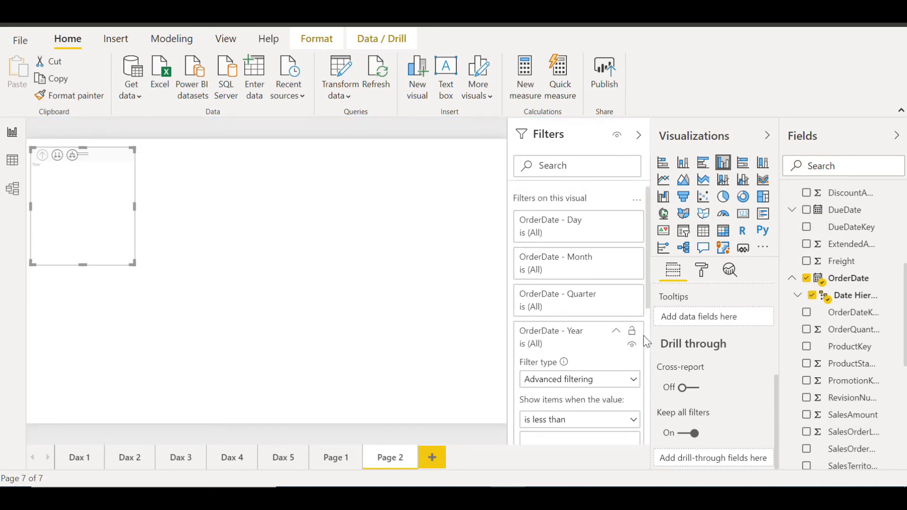
pyautogui.moveTo(648, 299); pyautogui.dragTo(645, 322)
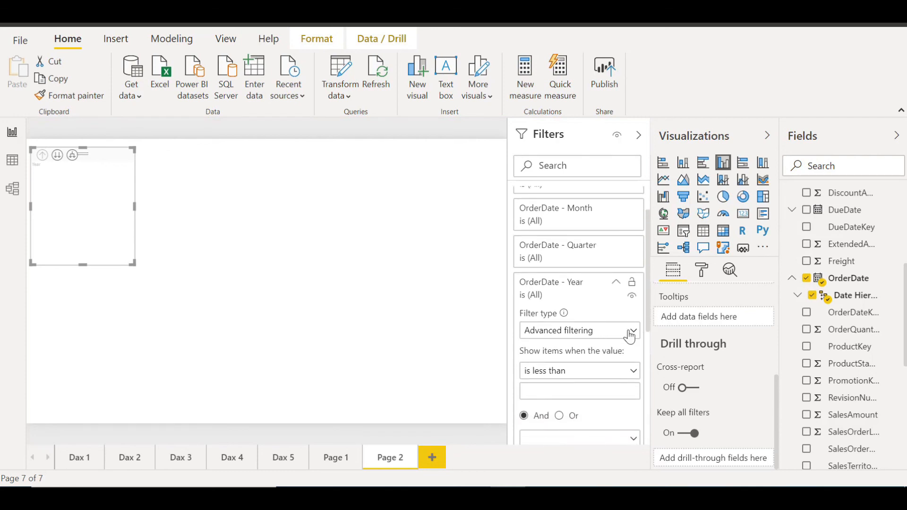
pyautogui.click(630, 333)
pyautogui.click(544, 367)
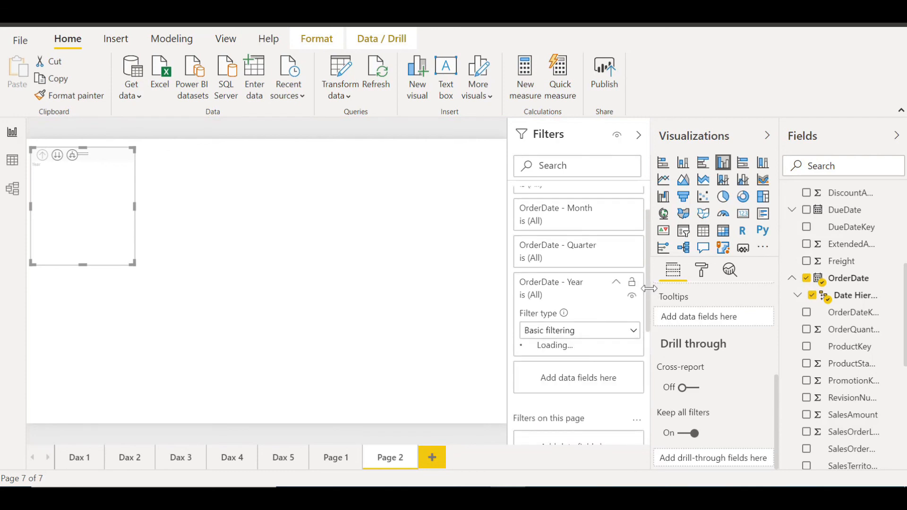
pyautogui.moveTo(647, 279); pyautogui.dragTo(647, 317)
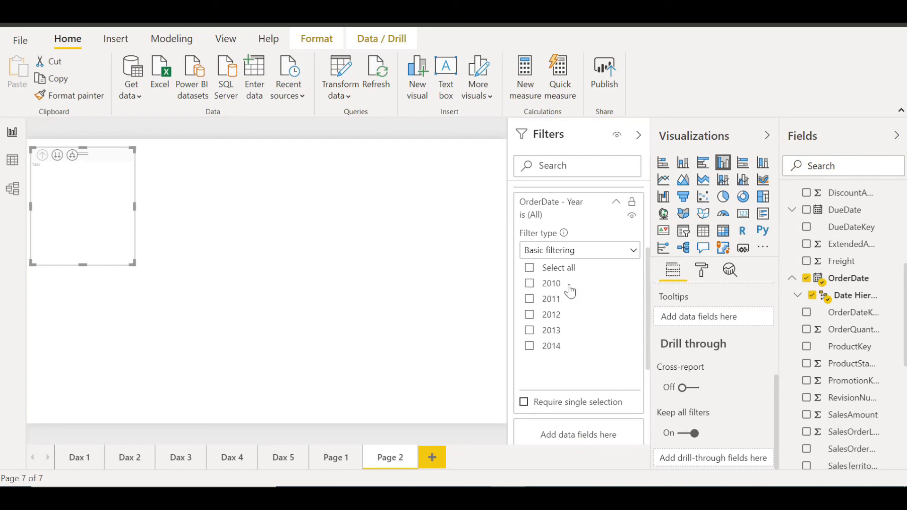
# Collapse the Filters pane and delete the OrderDate visual from Page 2
pyautogui.click(639, 135)
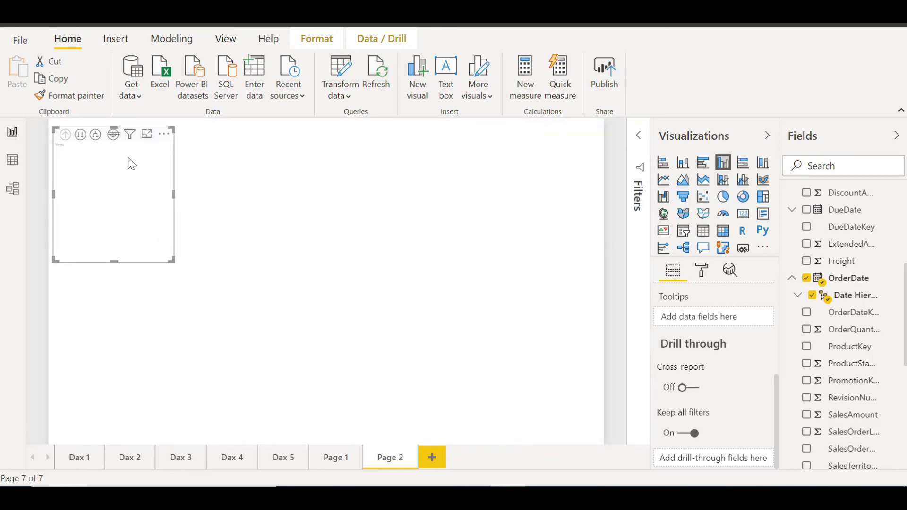
pyautogui.press('Delete')
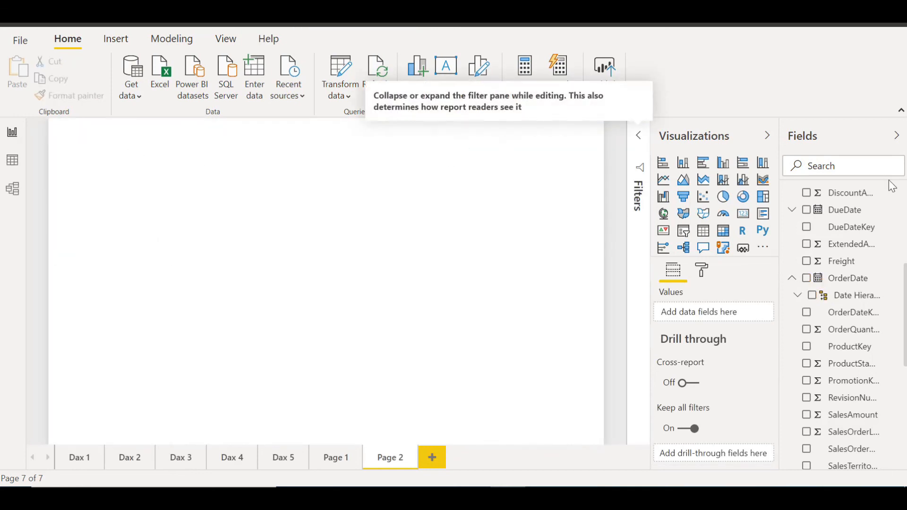
# Start a new calculated table and name it New Caldate using Cal in its formula
pyautogui.click(156, 38)
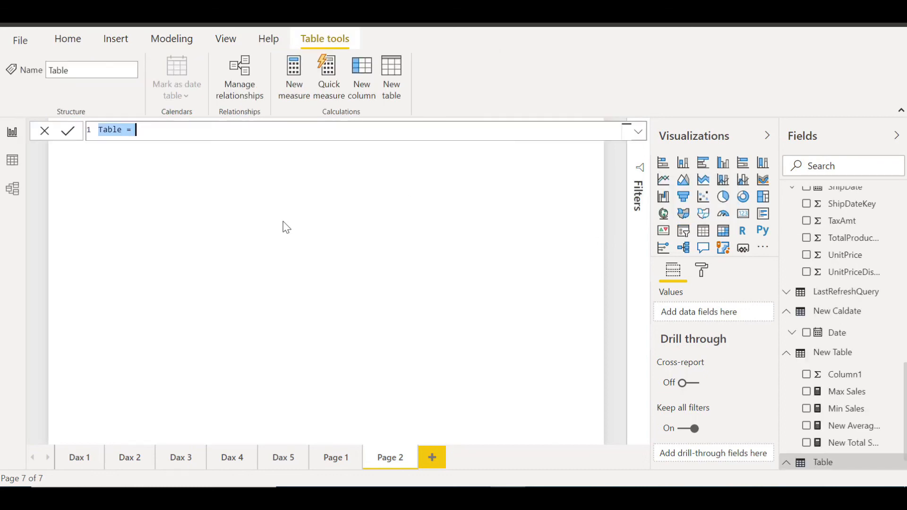
pyautogui.click(125, 131)
pyautogui.press('BackSpace')
pyautogui.press('BackSpace')
pyautogui.press('BackSpace')
pyautogui.press('BackSpace')
pyautogui.press('BackSpace')
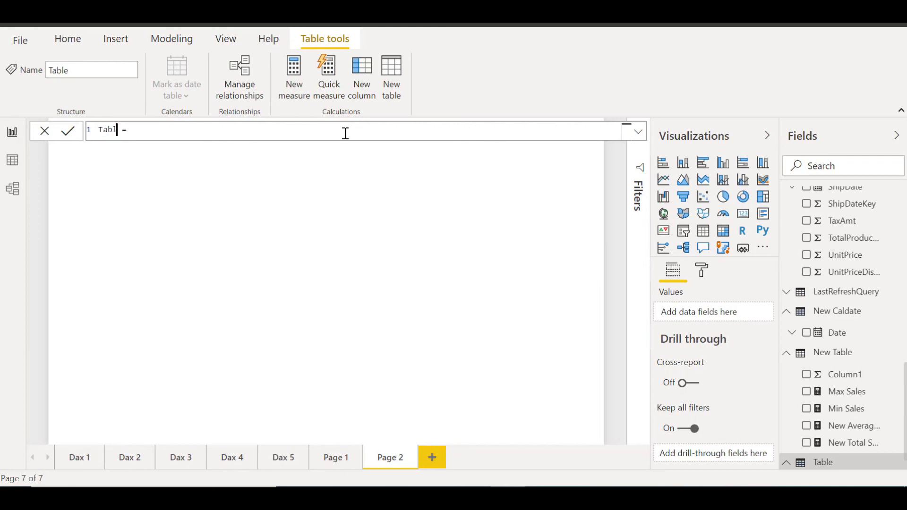
pyautogui.write('New Caldate using Cal')
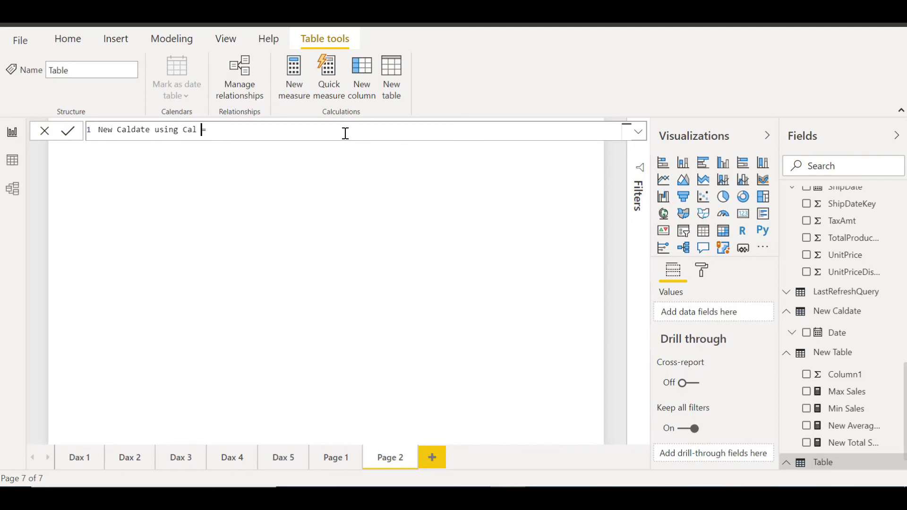
# Begin the table expression with CALENDAR, using Min(FactInternetSales[OrderDate]) as the basis of the start date
pyautogui.write('ca')
pyautogui.press('Down')
pyautogui.press('Down')
pyautogui.press('Down')
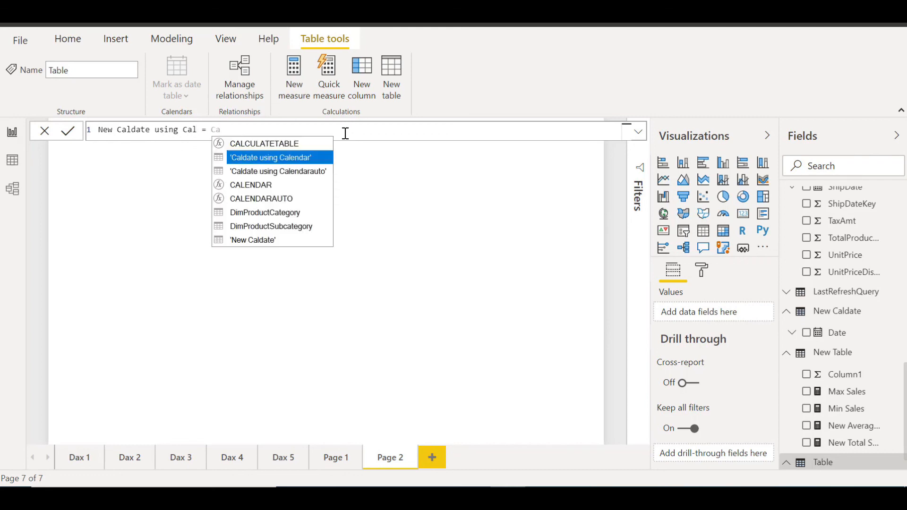
pyautogui.press('Tab')
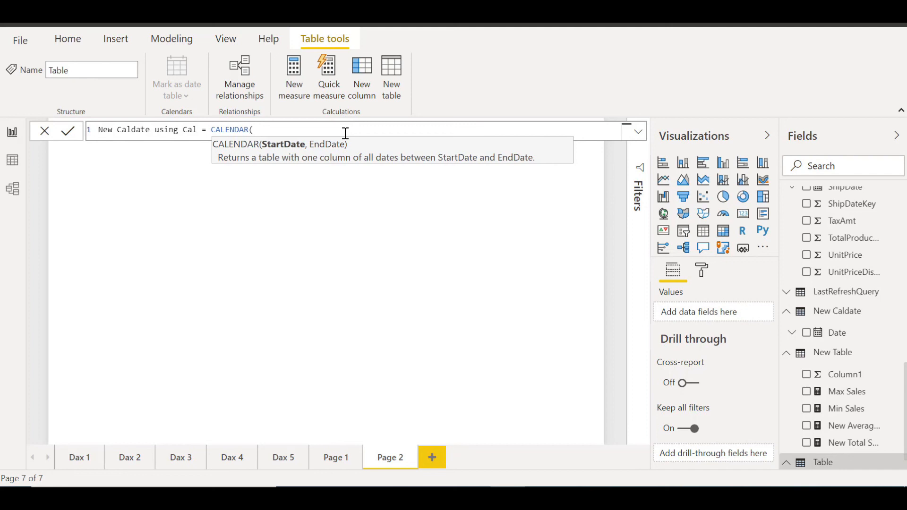
pyautogui.write('Min')
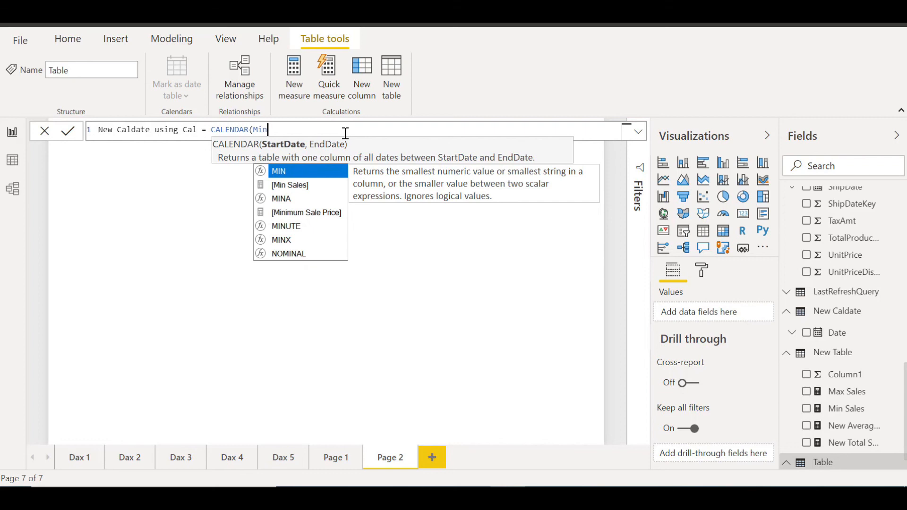
pyautogui.write('(')
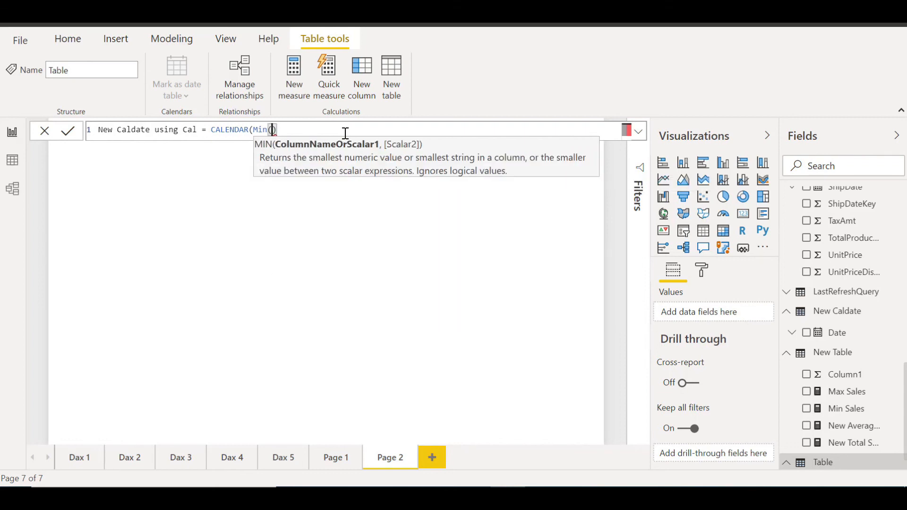
pyautogui.write('Order')
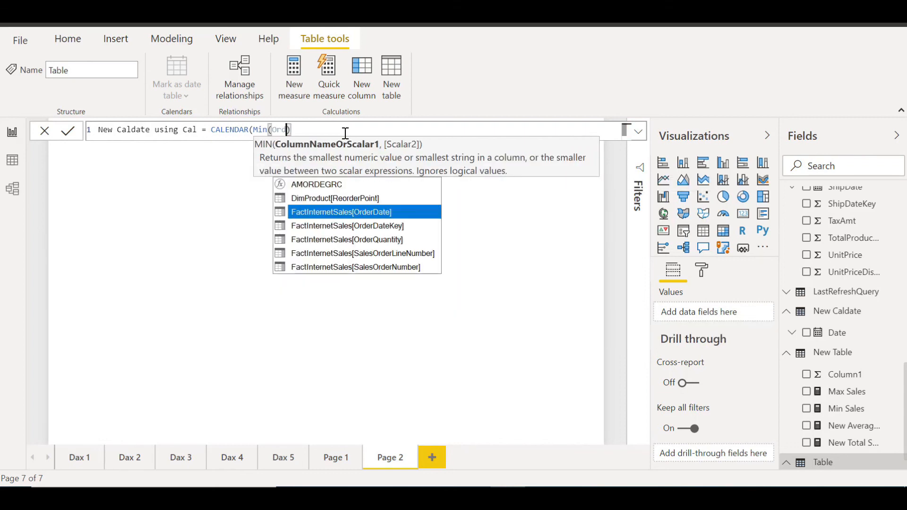
pyautogui.press('Tab')
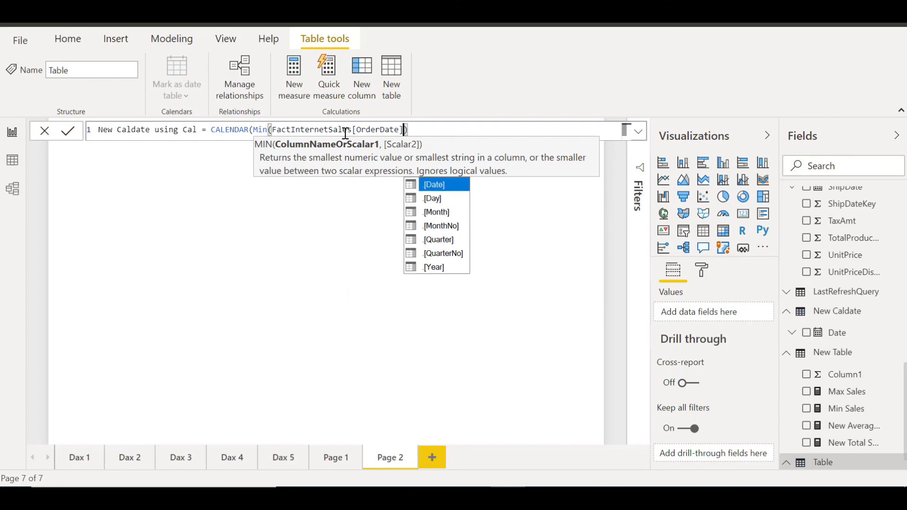
# Wrap the Min(FactInternetSales[OrderDate]) expression in a YEAR function and add a separating comma after it
pyautogui.press('Left')
pyautogui.press('Left')
pyautogui.press('Left')
pyautogui.press('Left')
pyautogui.press('Left')
pyautogui.press('Left')
pyautogui.press('Left')
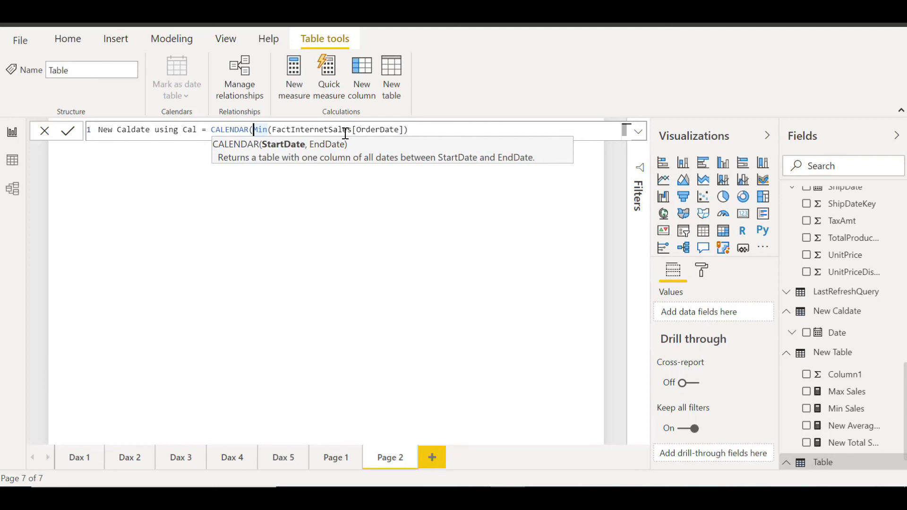
pyautogui.write('Year')
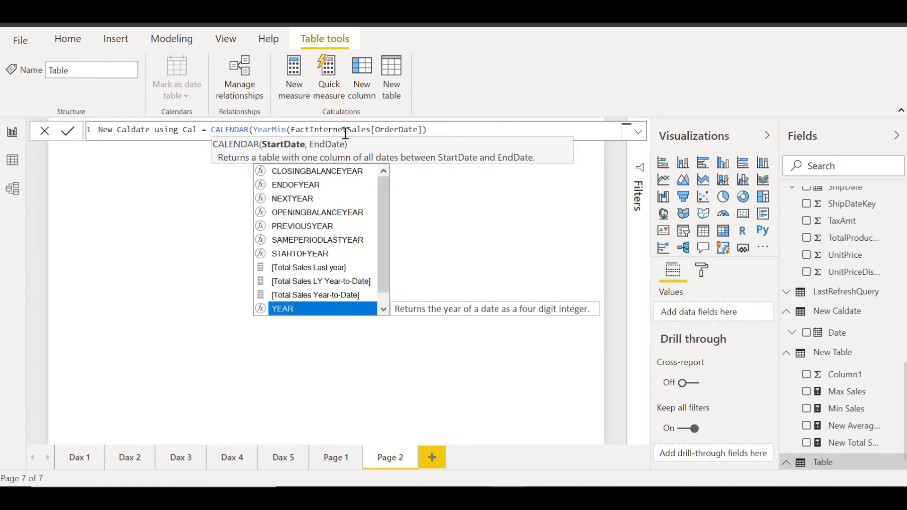
pyautogui.press('Tab')
pyautogui.press('Left')
pyautogui.press('Left')
pyautogui.press('Left')
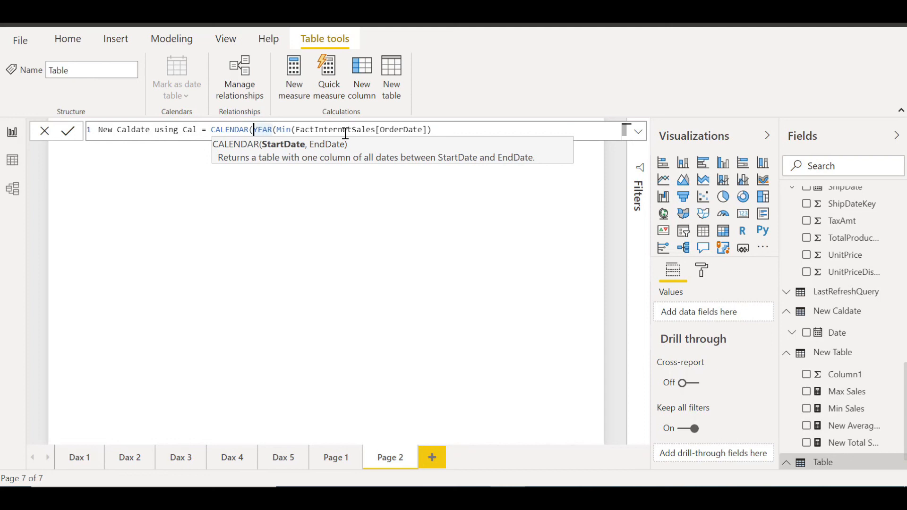
pyautogui.press('Right')
pyautogui.press('Right')
pyautogui.press('Right')
pyautogui.press('Right')
pyautogui.press('Right')
pyautogui.press('Right')
pyautogui.press('Right')
pyautogui.press('Right')
pyautogui.press('Right')
pyautogui.press('Right')
pyautogui.press('Right')
pyautogui.press('Right')
pyautogui.press('Right')
pyautogui.press('Right')
pyautogui.press('Right')
pyautogui.press('Right')
pyautogui.press('Right')
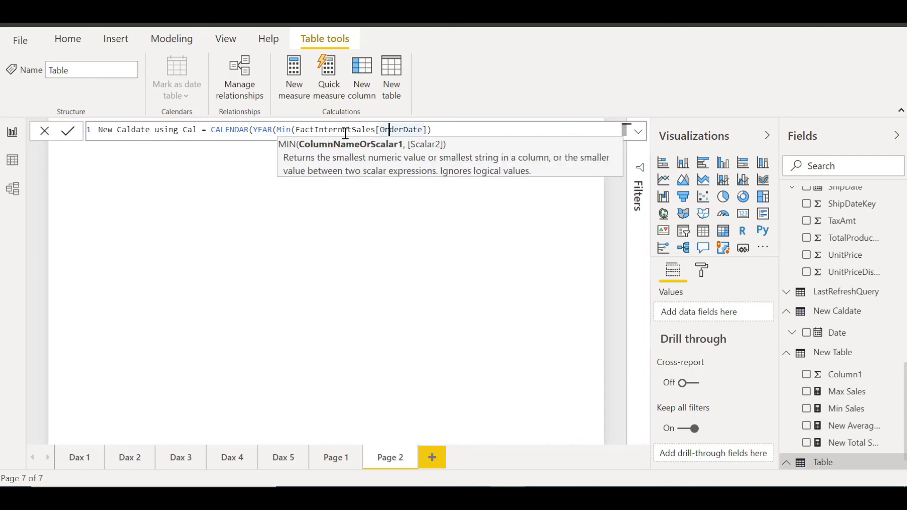
pyautogui.press('Right')
pyautogui.press('Right')
pyautogui.press('Right')
pyautogui.press('Right')
pyautogui.press('Right')
pyautogui.press('Right')
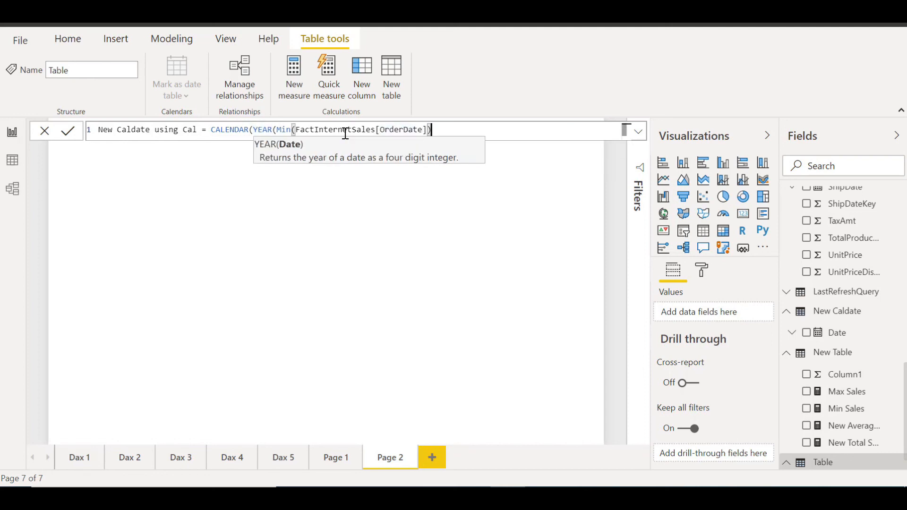
pyautogui.write('),')
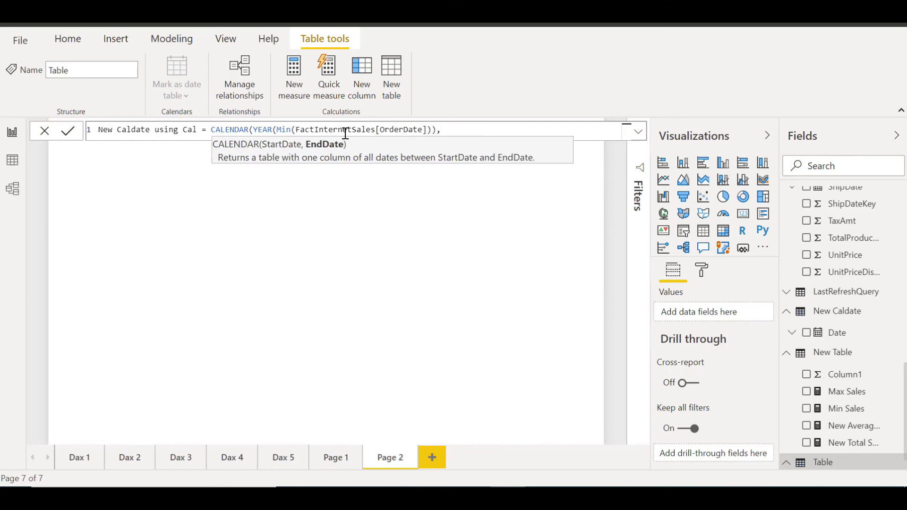
# Enclose the YEAR expression in a Date function with month 1 and day 1 as the calendar's start date
pyautogui.write('1,1)')
pyautogui.press('Left')
pyautogui.press('Left')
pyautogui.press('Left')
pyautogui.press('Left')
pyautogui.press('Left')
pyautogui.press('Left')
pyautogui.press('Left')
pyautogui.press('Left')
pyautogui.press('Left')
pyautogui.press('Left')
pyautogui.press('Left')
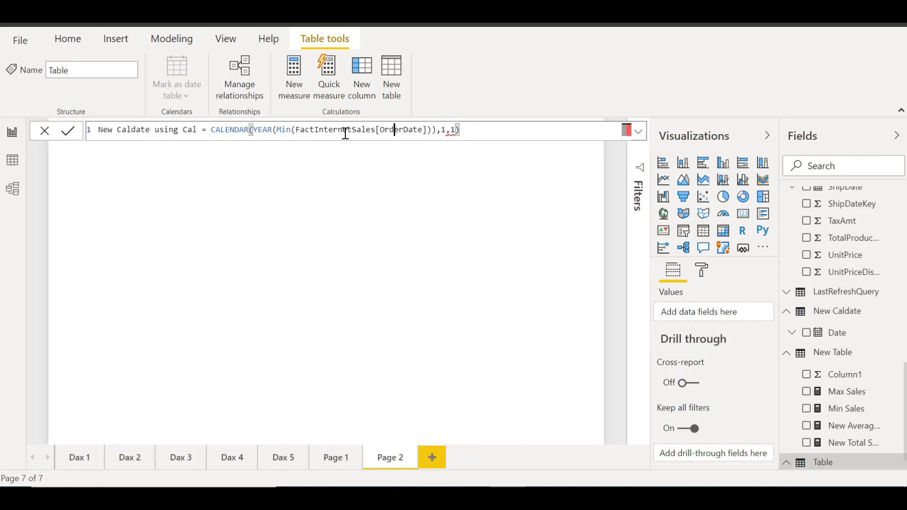
pyautogui.press('Left')
pyautogui.press('Left')
pyautogui.press('Left')
pyautogui.press('Left')
pyautogui.press('Left')
pyautogui.press('Left')
pyautogui.press('Left')
pyautogui.press('Left')
pyautogui.press('Left')
pyautogui.press('Left')
pyautogui.press('Left')
pyautogui.press('Left')
pyautogui.press('Left')
pyautogui.press('Left')
pyautogui.write('Date')
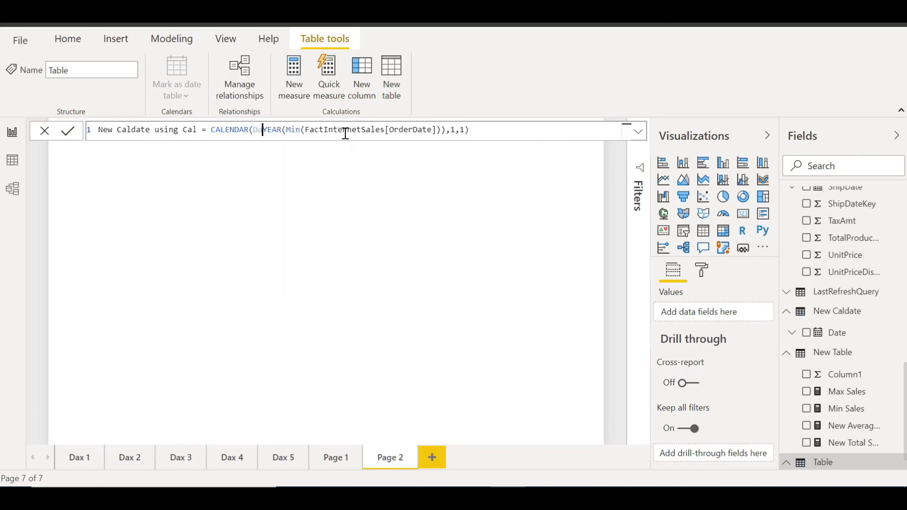
pyautogui.write('(')
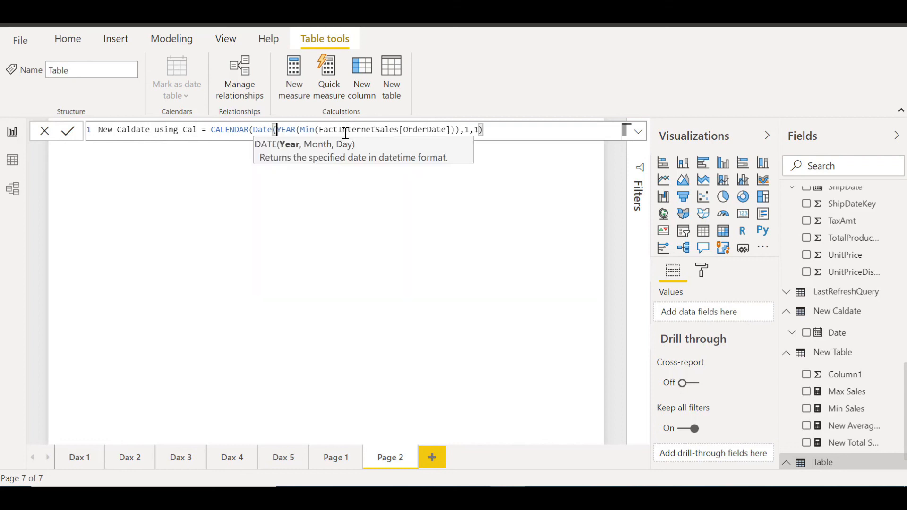
# Add MAX(FactInternetSales[OrderDate]) as the second CALENDAR argument after the start date
pyautogui.click(495, 129)
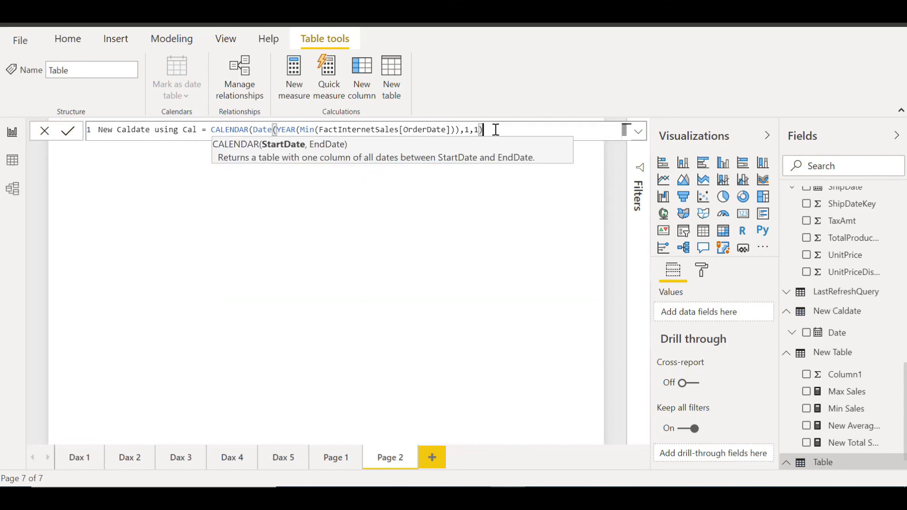
pyautogui.write(', ')
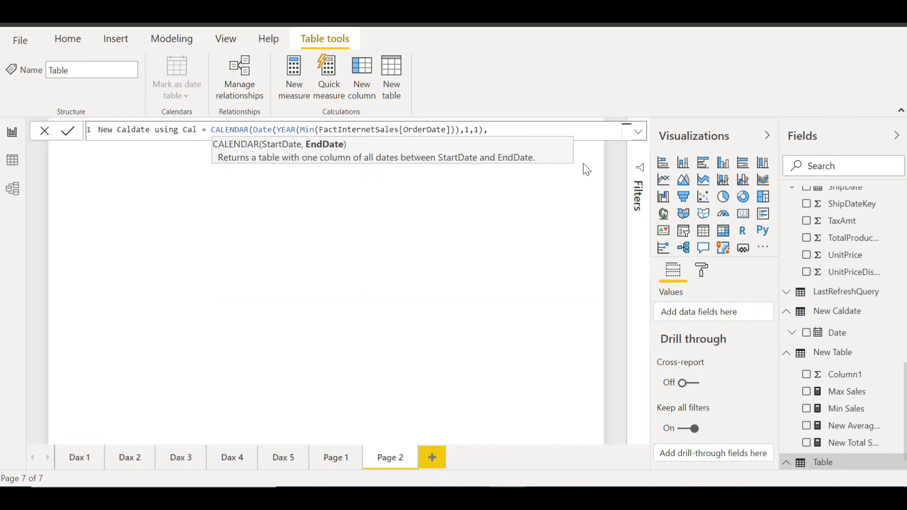
pyautogui.write('Mac')
pyautogui.press('BackSpace')
pyautogui.write('x')
pyautogui.press('Tab')
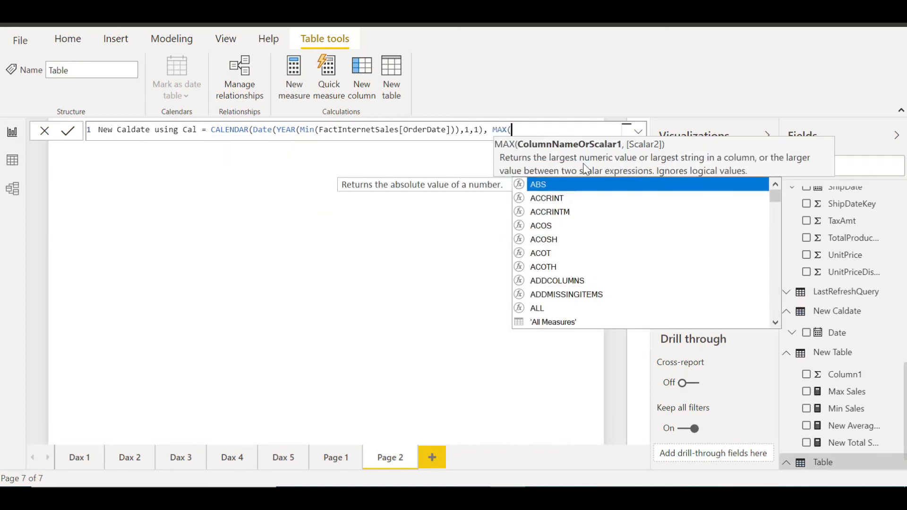
pyautogui.write('Ord')
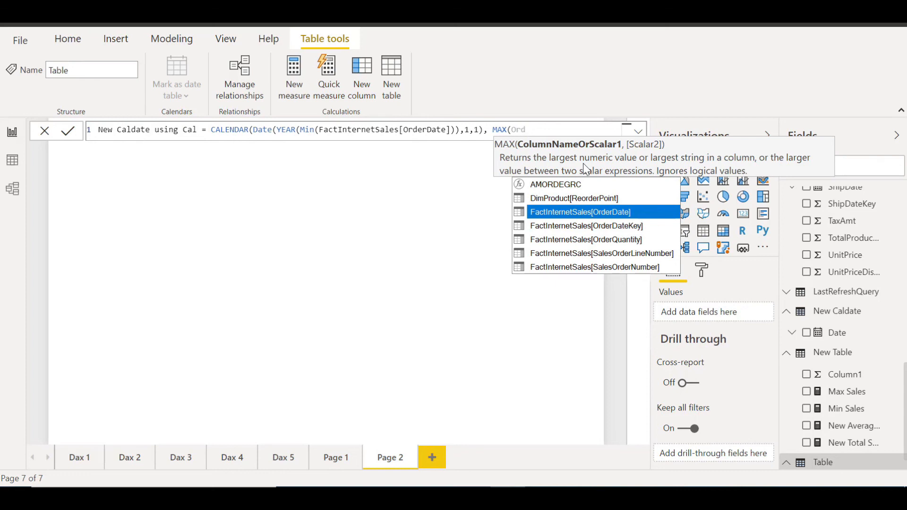
pyautogui.press('Tab')
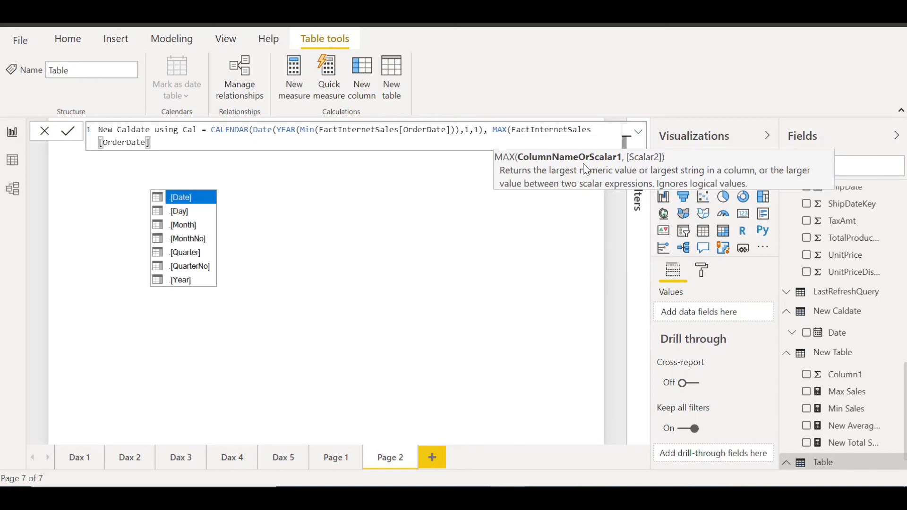
pyautogui.write(')')
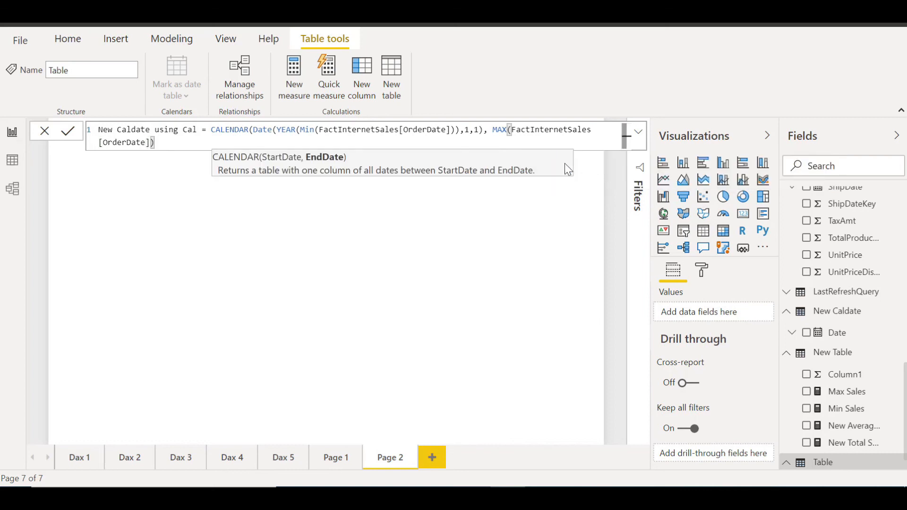
# Wrap the MAX(FactInternetSales[OrderDate]) expression of the end date in a YEAR function
pyautogui.click(495, 131)
pyautogui.write('Y')
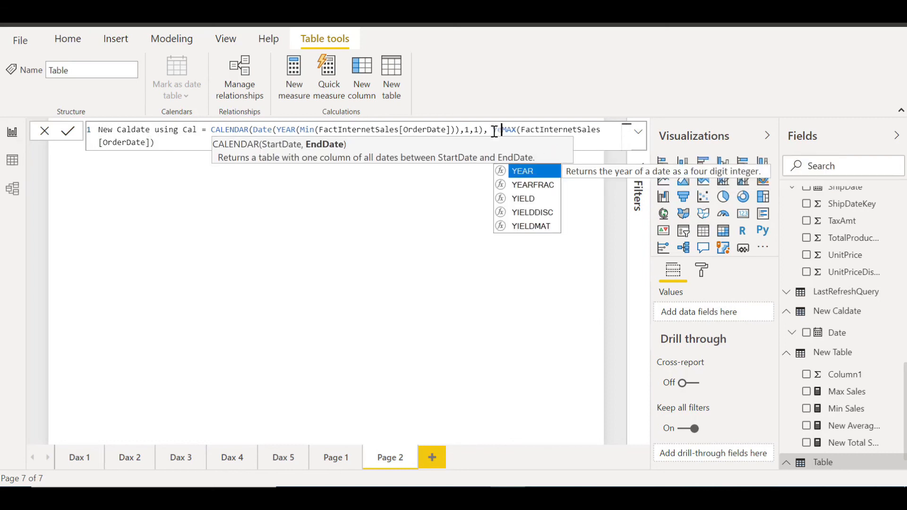
pyautogui.write('ear')
pyautogui.press('Tab')
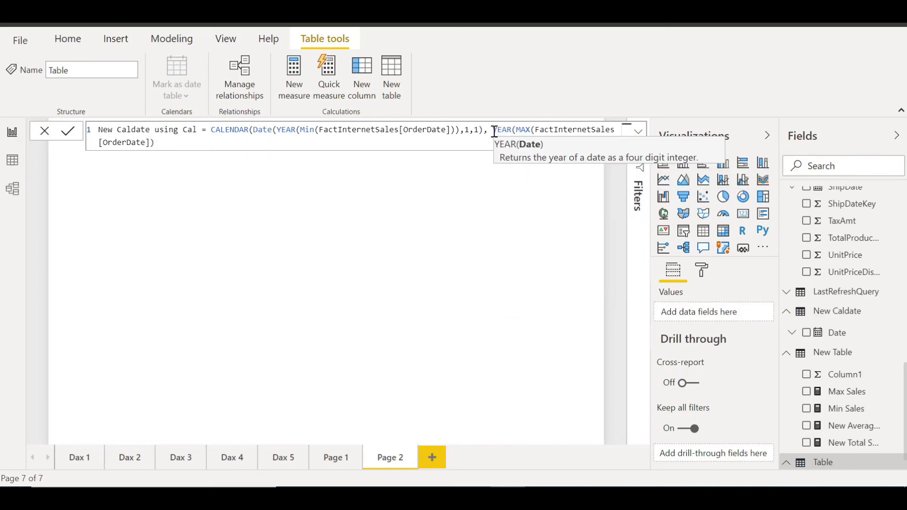
pyautogui.write(')')
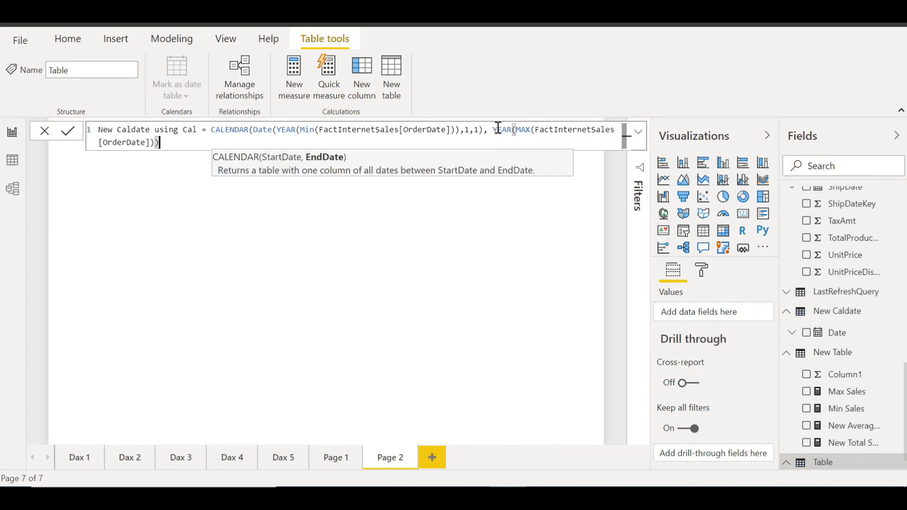
# Enclose the end-date YEAR expression in a DATE function with month 12 and day 31, close CALENDAR, and create the table
pyautogui.click(492, 130)
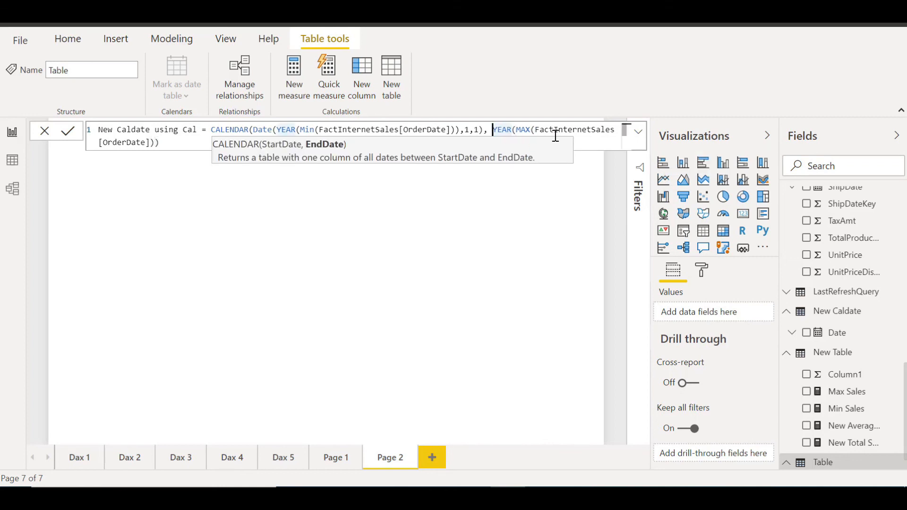
pyautogui.write('Dat')
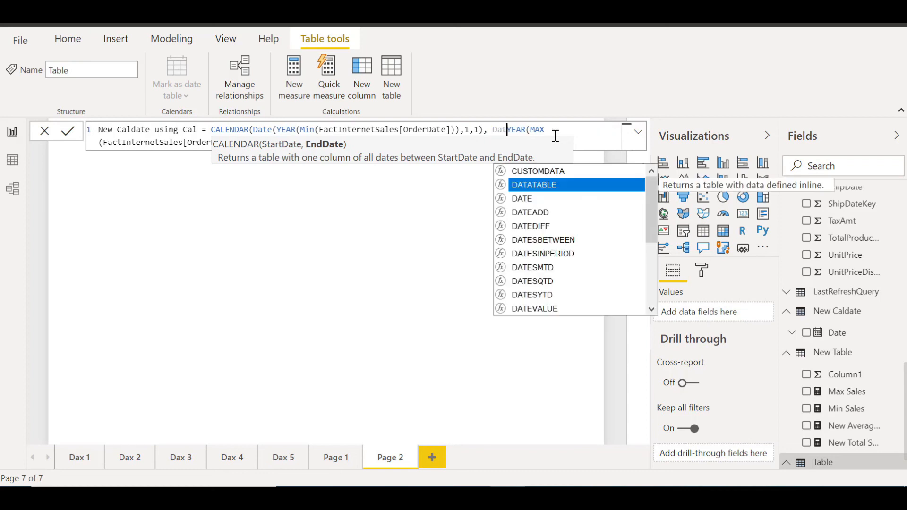
pyautogui.write('e')
pyautogui.press('Tab')
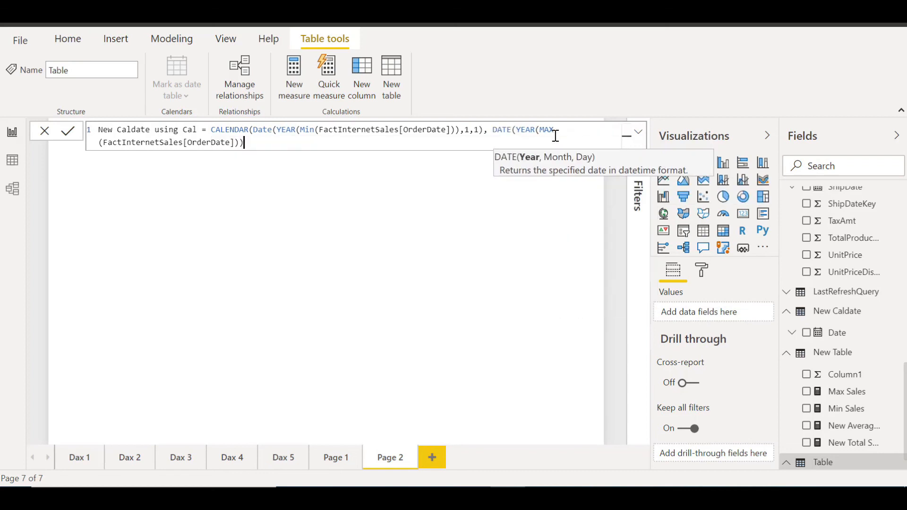
pyautogui.write(',12,')
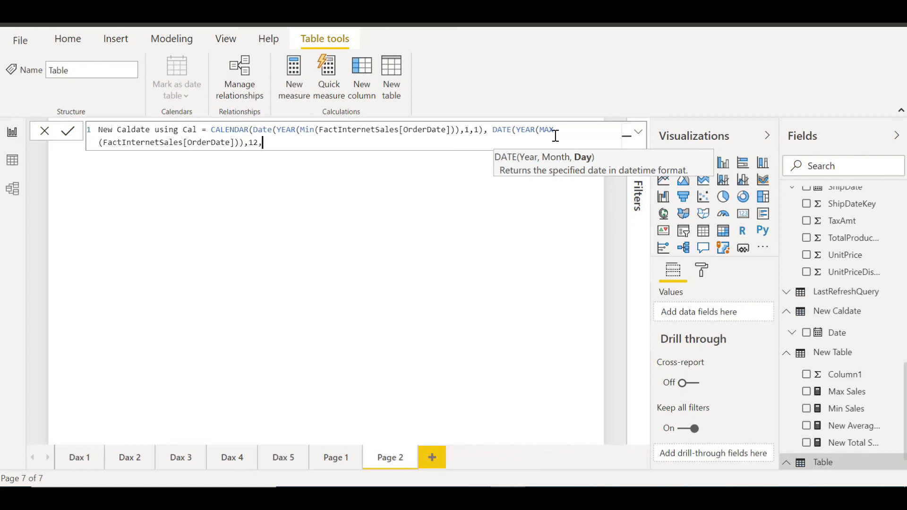
pyautogui.write('31)')
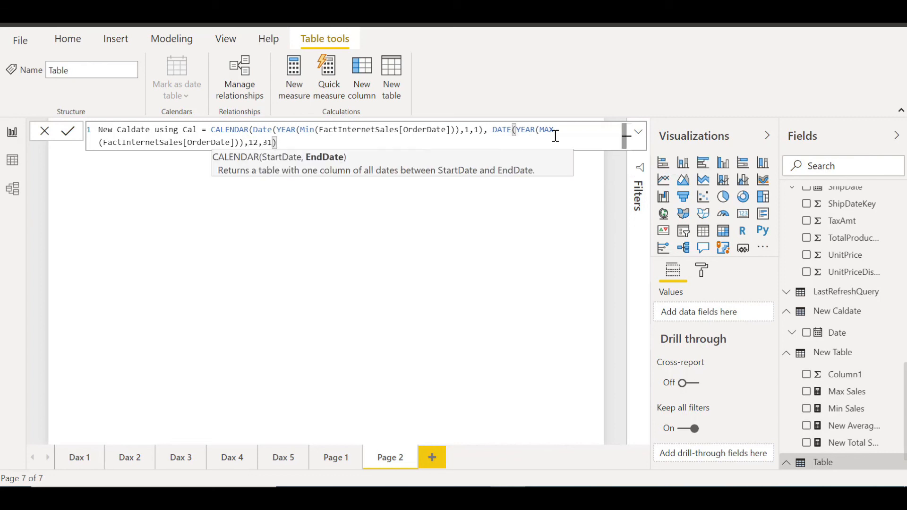
pyautogui.write(')')
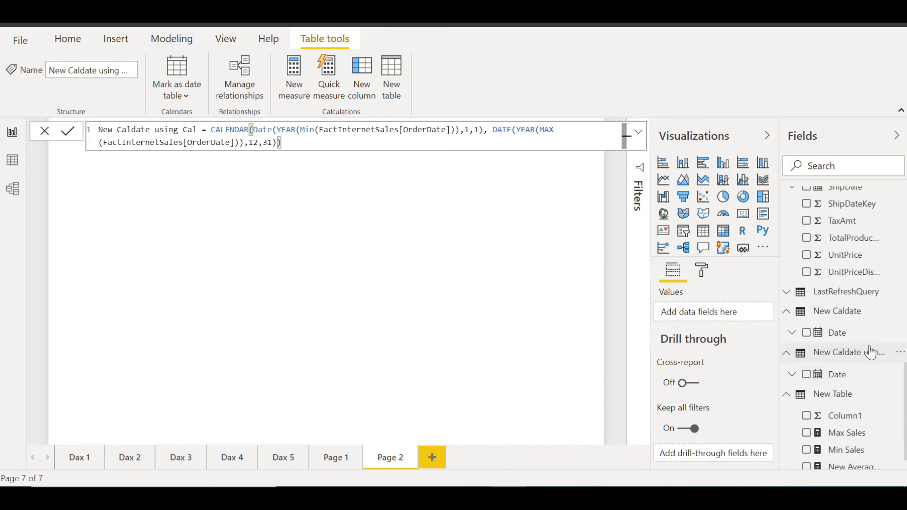
# Examine the Date column of the New Caldate using Cal table in the data view, from its first date to its last
pyautogui.click(13, 161)
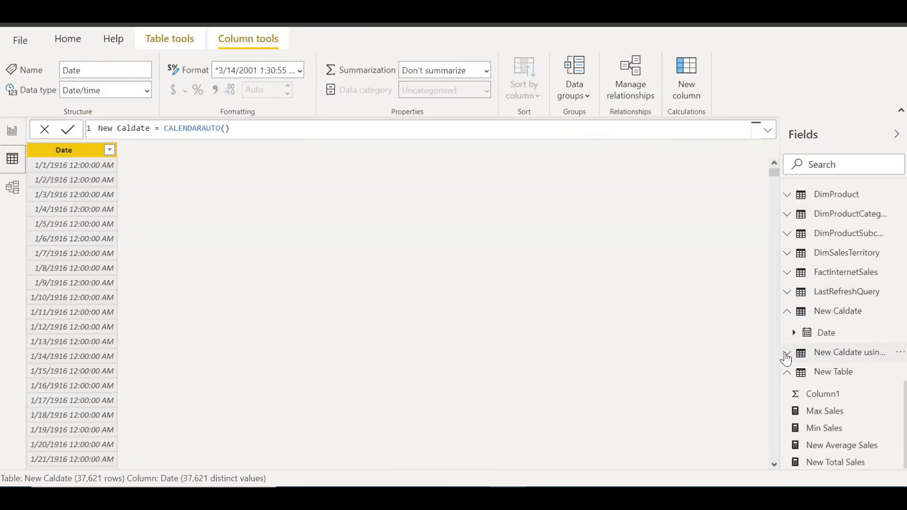
pyautogui.click(844, 361)
pyautogui.click(827, 374)
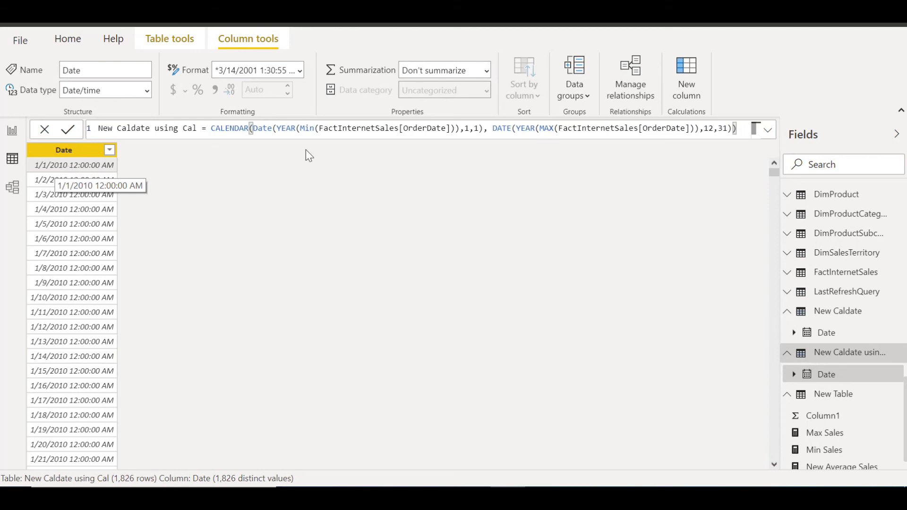
pyautogui.moveTo(773, 172); pyautogui.dragTo(774, 461)
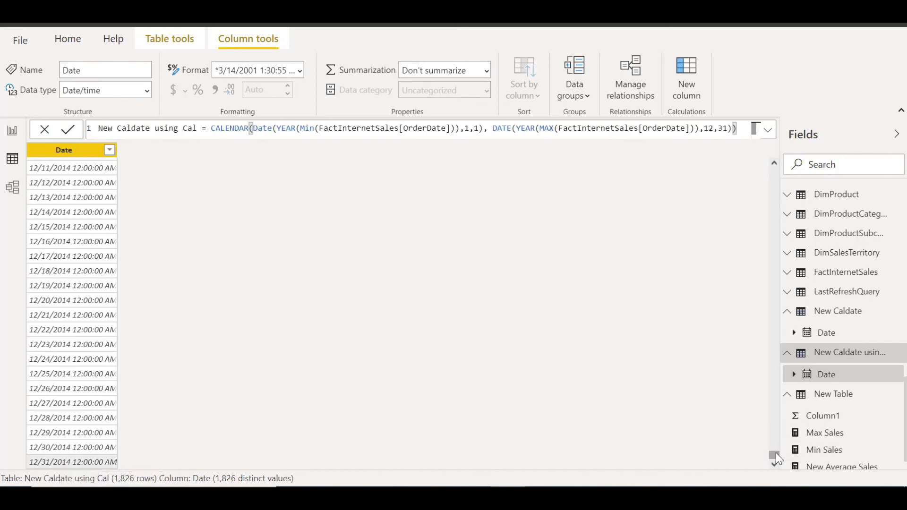
pyautogui.moveTo(776, 452); pyautogui.dragTo(768, 154)
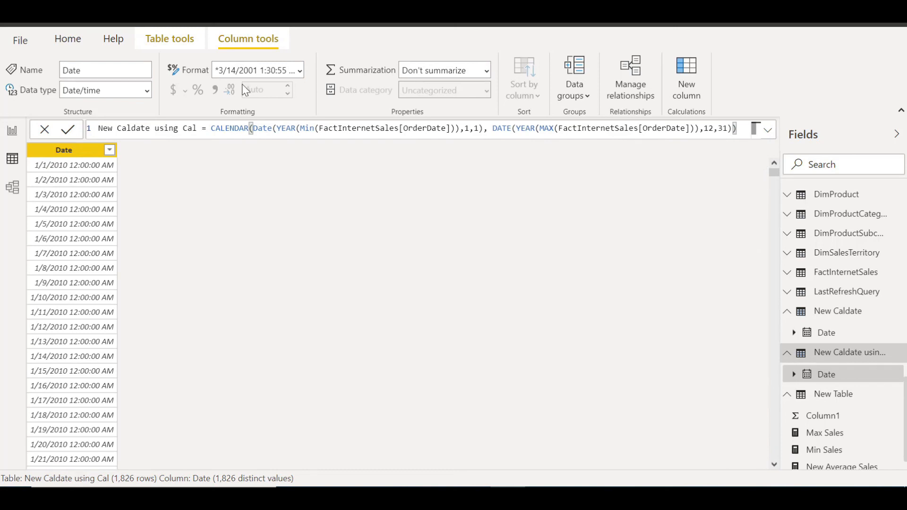
pyautogui.click(12, 133)
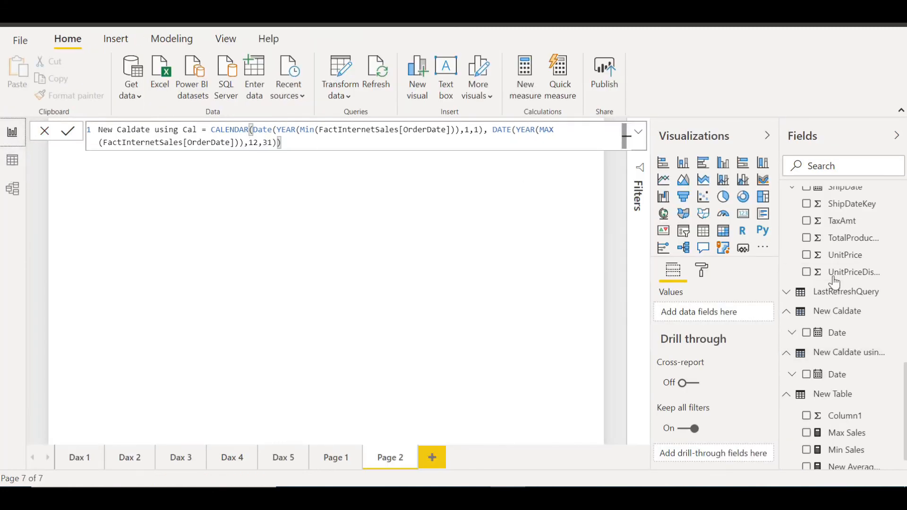
pyautogui.click(832, 358)
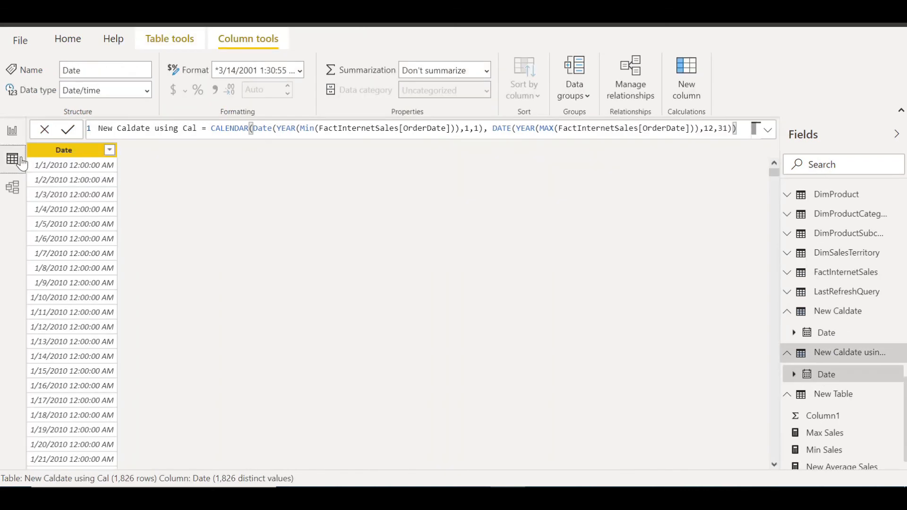
pyautogui.click(13, 161)
pyautogui.click(80, 156)
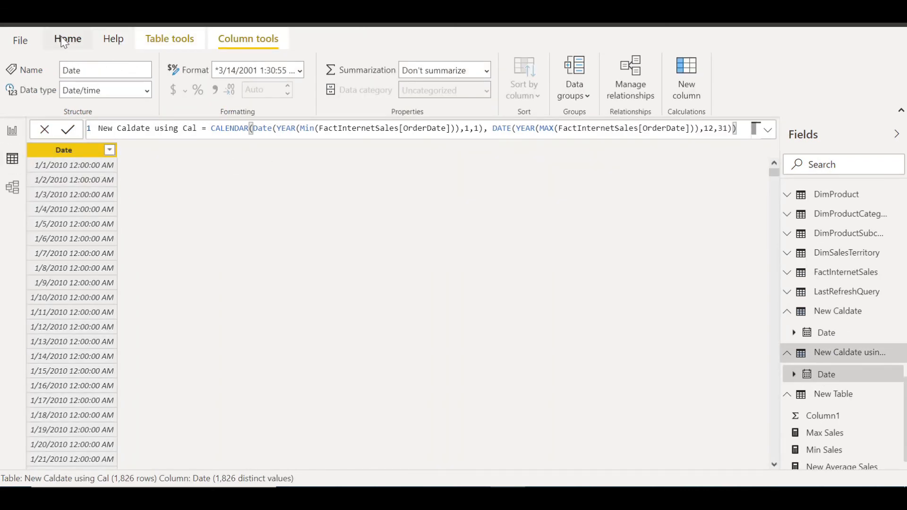
pyautogui.click(11, 133)
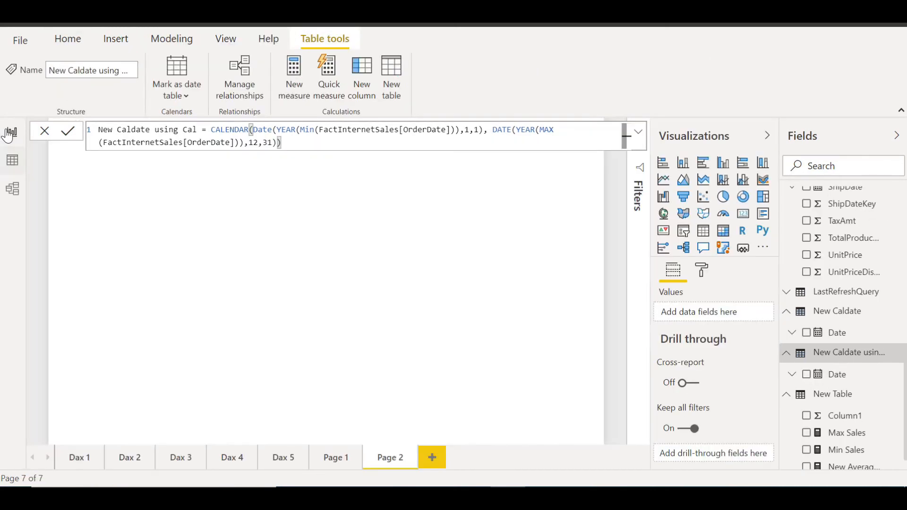
# Add a calculated column named Year to the New Caldate using Cal table
pyautogui.click(850, 352)
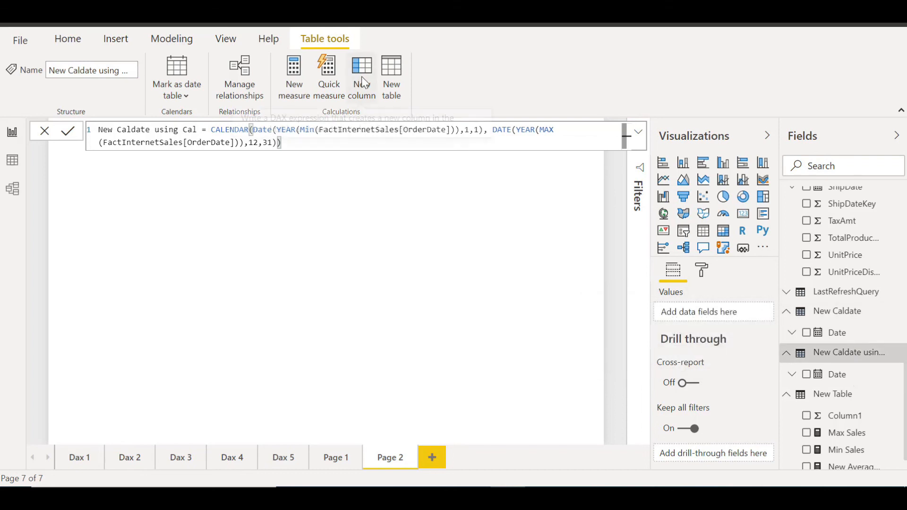
pyautogui.click(364, 205)
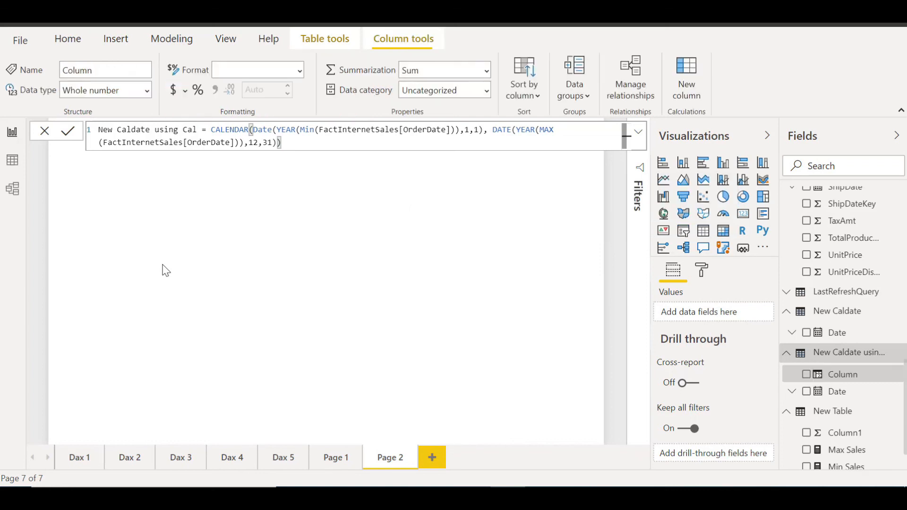
pyautogui.click(133, 132)
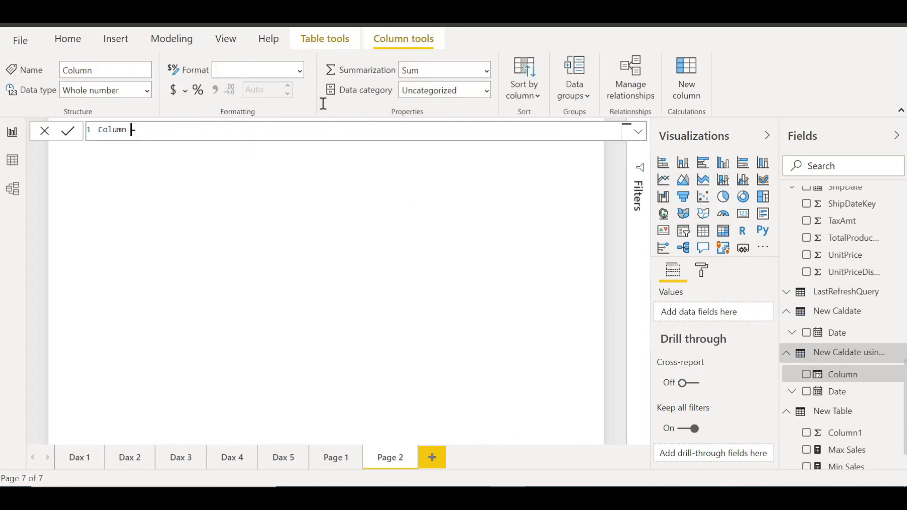
pyautogui.press('Left')
pyautogui.press('BackSpace')
pyautogui.press('BackSpace')
pyautogui.press('BackSpace')
pyautogui.press('BackSpace')
pyautogui.press('BackSpace')
pyautogui.press('BackSpace')
pyautogui.write('Year')
# Define the Year column as YEAR('New Caldate using Cal'[Date]), commit it, and check its values in the data view
pyautogui.press('End')
pyautogui.write('Year')
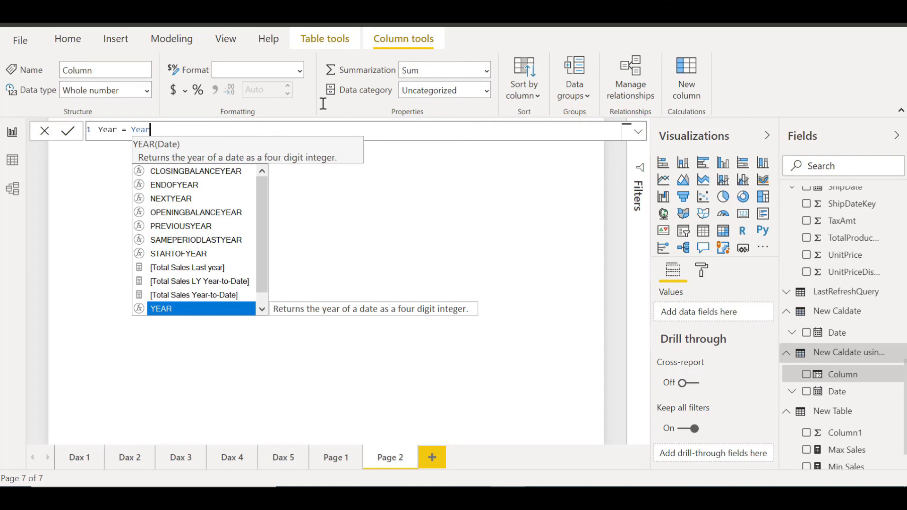
pyautogui.press('Tab')
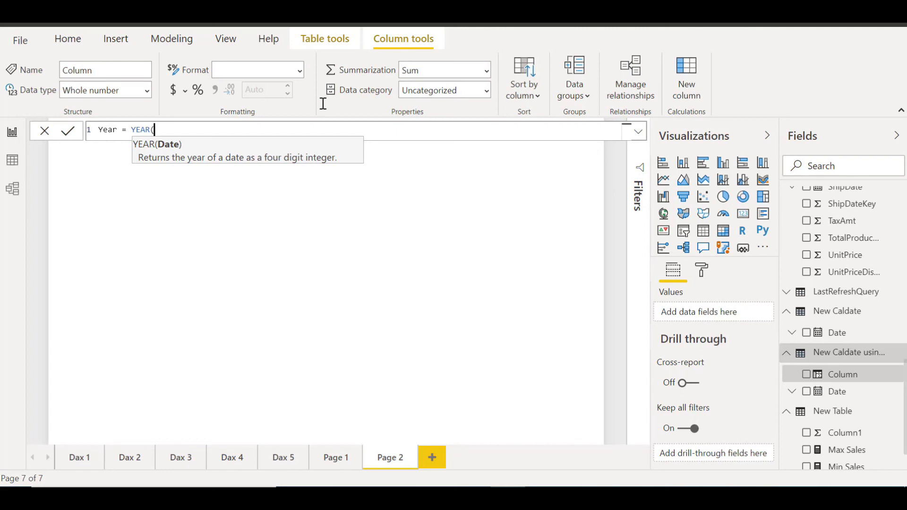
pyautogui.write('Date')
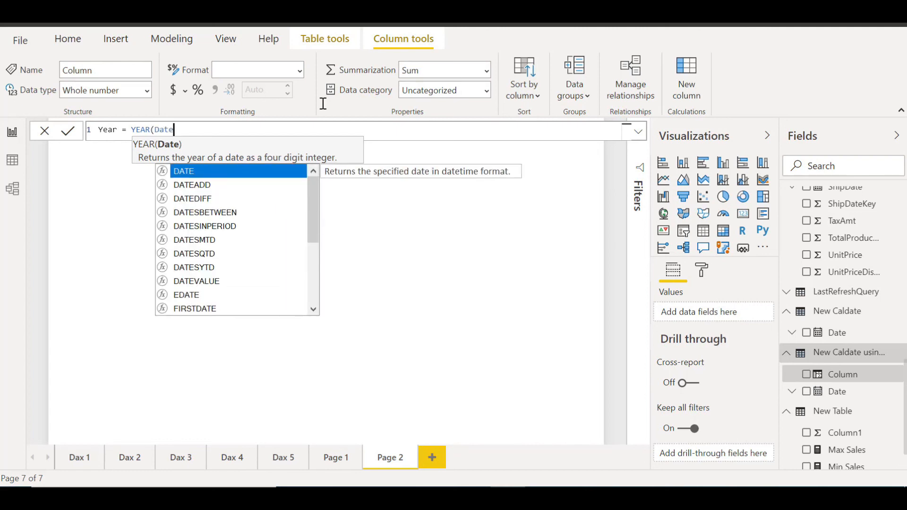
pyautogui.press('BackSpace')
pyautogui.press('BackSpace')
pyautogui.press('BackSpace')
pyautogui.write('New')
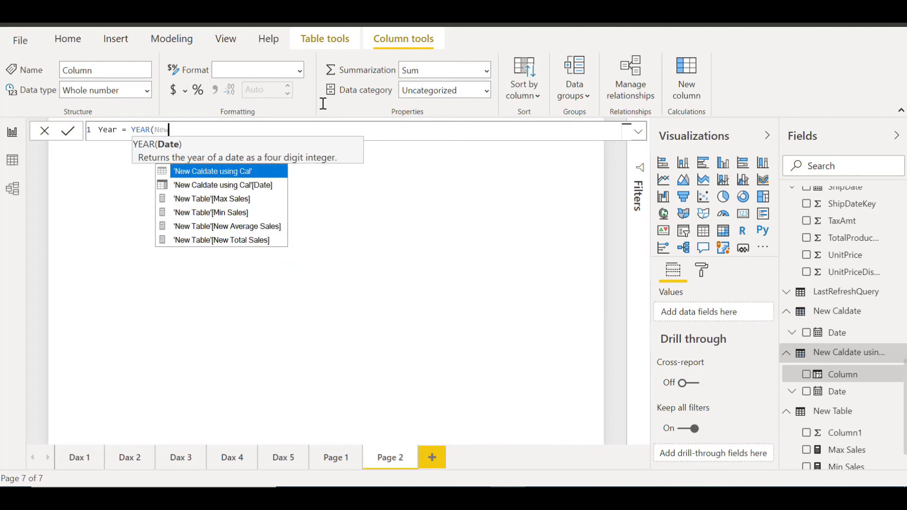
pyautogui.press('Down')
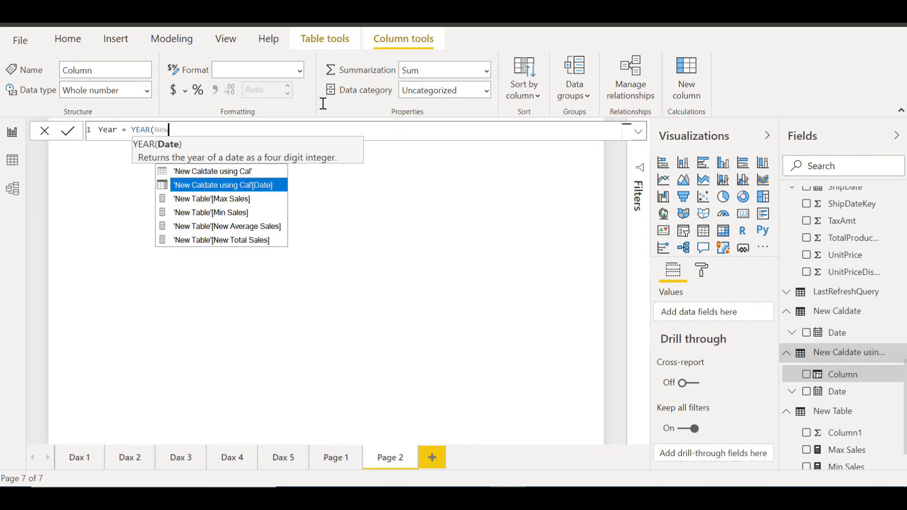
pyautogui.press('Tab')
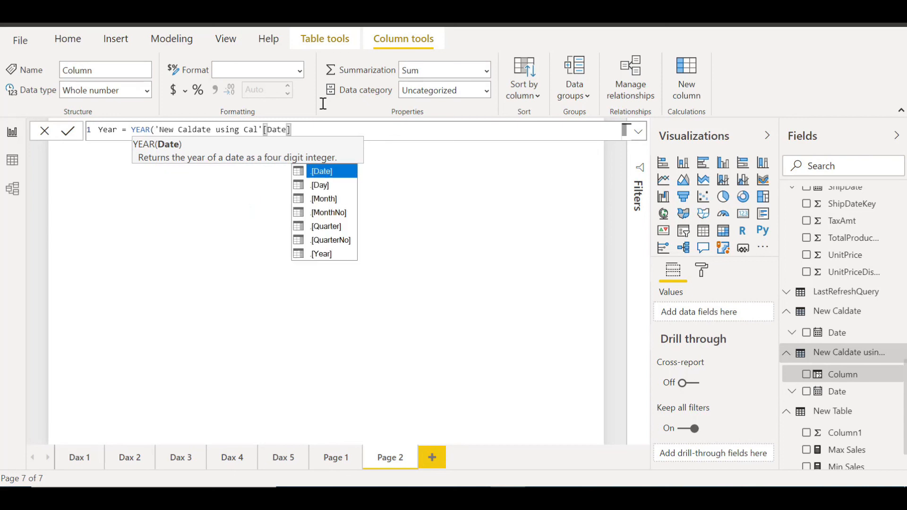
pyautogui.write(')')
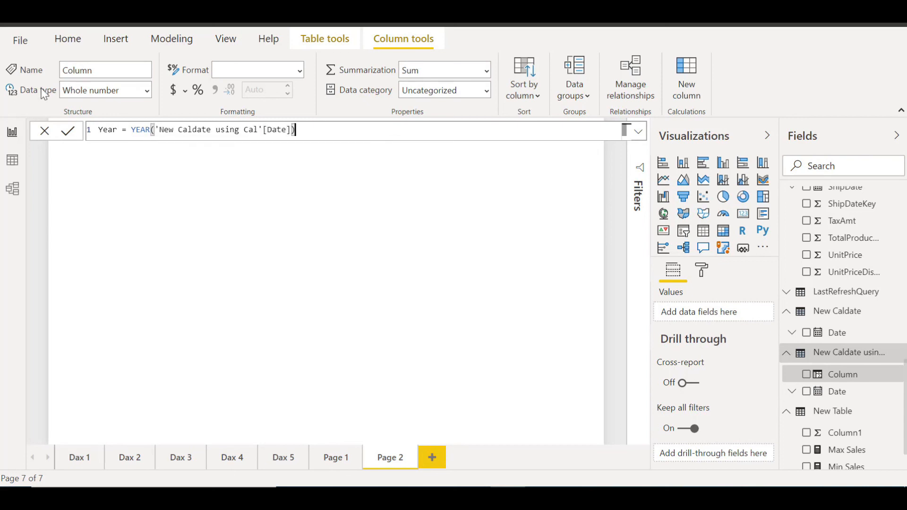
pyautogui.click(68, 132)
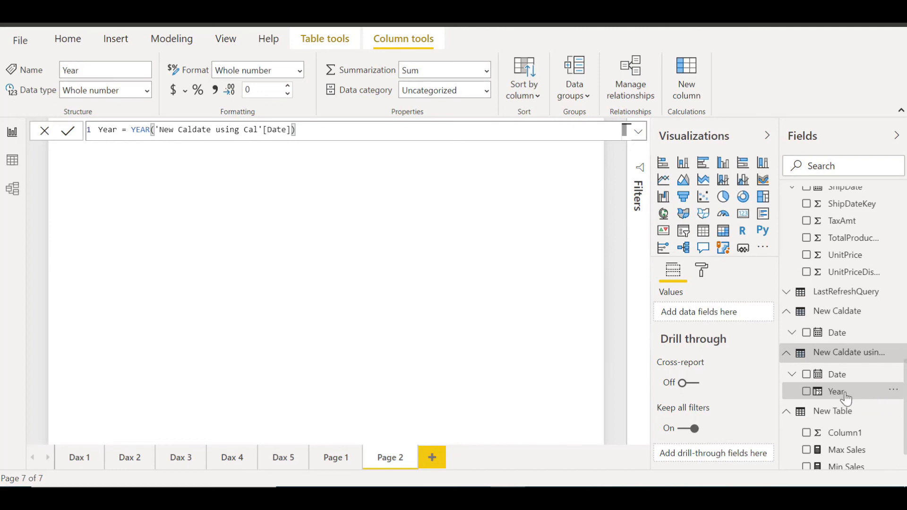
pyautogui.click(12, 160)
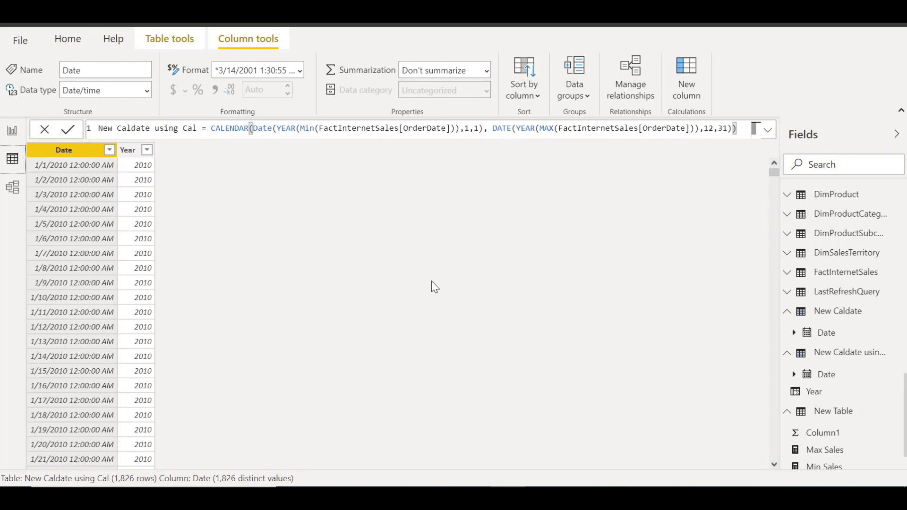
# Add another calculated column, named Quater, to the New Caldate using Cal table from the report view
pyautogui.click(12, 132)
pyautogui.click(897, 354)
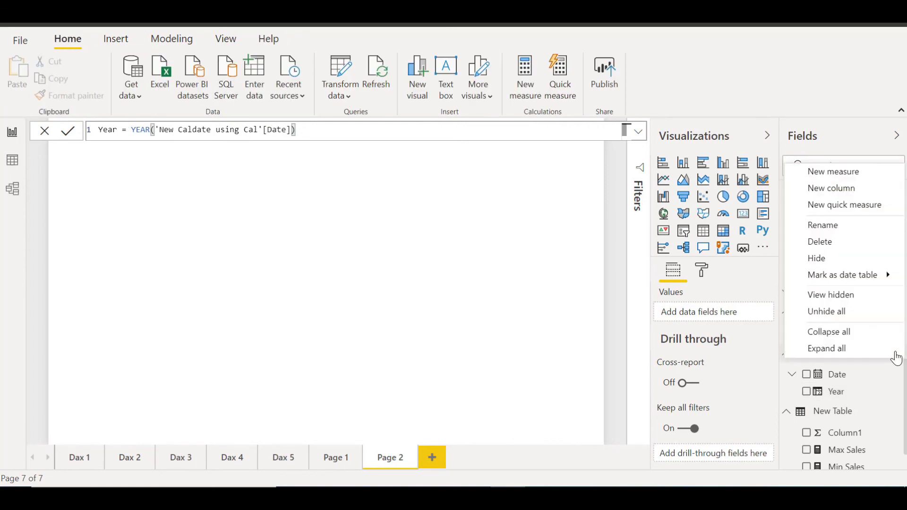
pyautogui.click(844, 184)
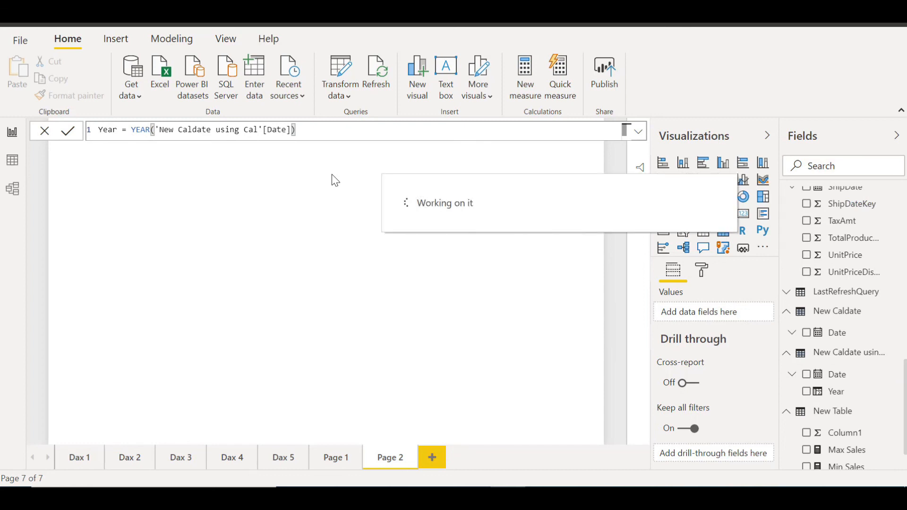
pyautogui.click(133, 125)
pyautogui.press('BackSpace')
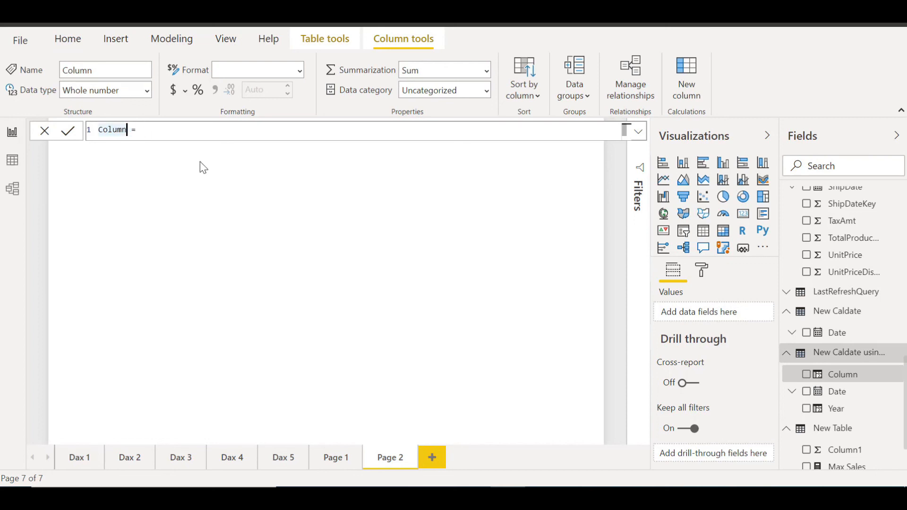
pyautogui.press('BackSpace')
pyautogui.press('BackSpace')
pyautogui.press('BackSpace')
pyautogui.press('BackSpace')
pyautogui.press('BackSpace')
pyautogui.write('Quat')
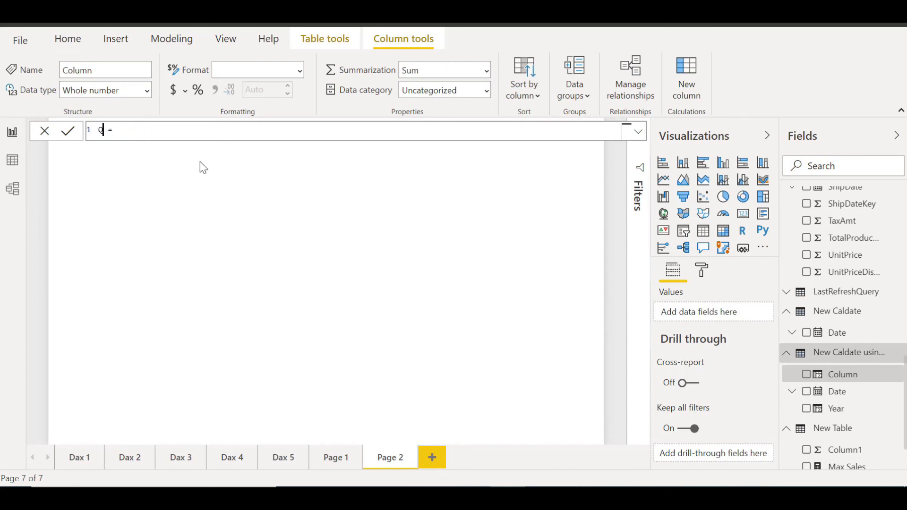
pyautogui.write('er')
# Begin the Quater column's formula with the QUARTER function
pyautogui.press('Right')
pyautogui.press('Right')
pyautogui.press('Right')
pyautogui.write('Qu')
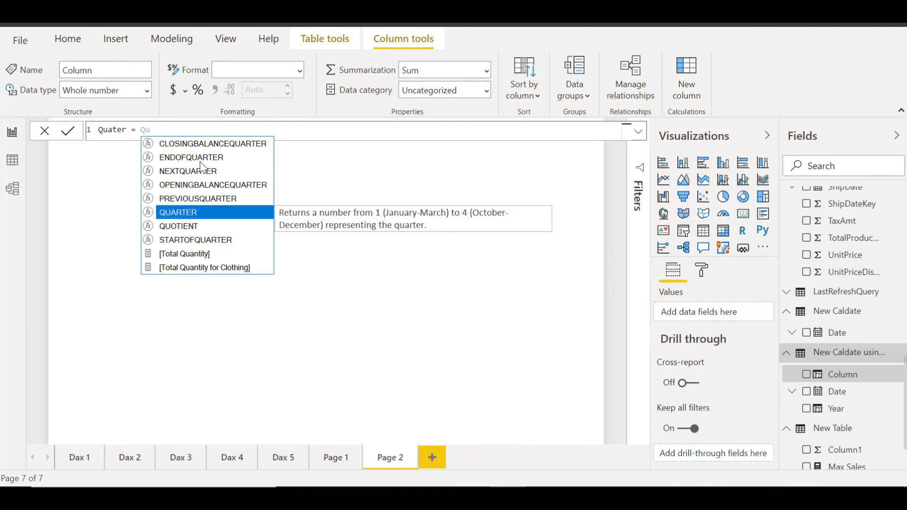
pyautogui.press('Tab')
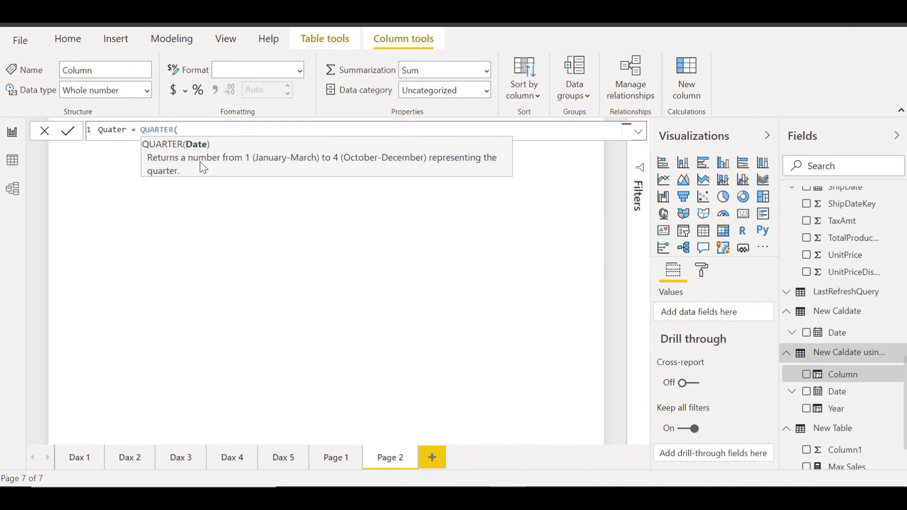
pyautogui.write('Ne')
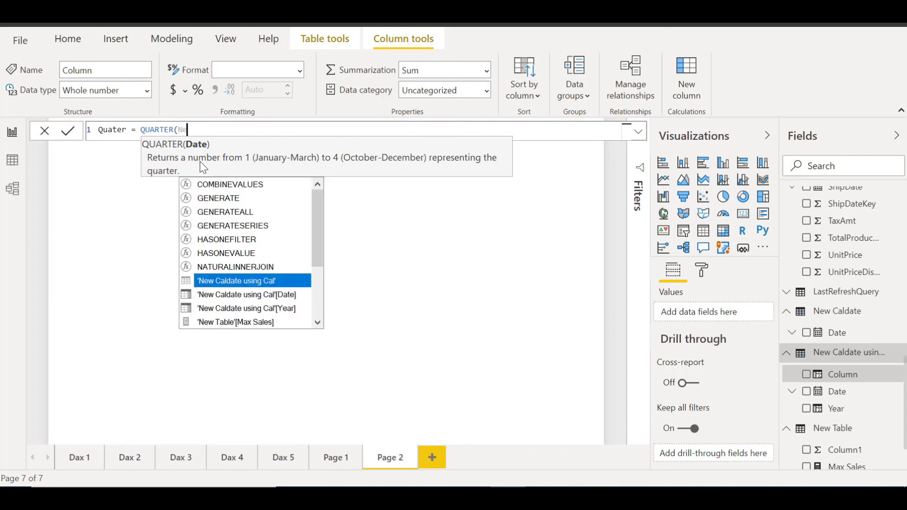
pyautogui.write('w')
pyautogui.press('Tab')
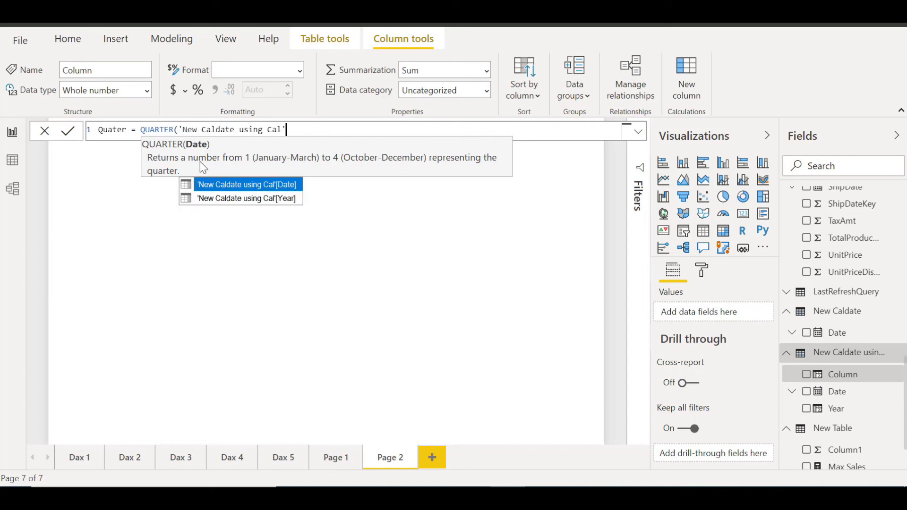
pyautogui.press('BackSpace')
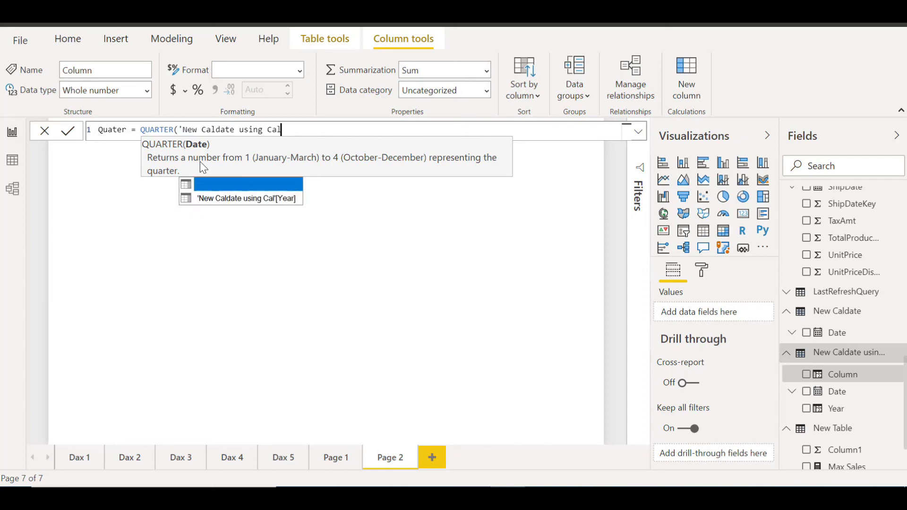
pyautogui.press('BackSpace')
pyautogui.press('BackSpace')
pyautogui.press('BackSpace')
pyautogui.press('BackSpace')
pyautogui.press('BackSpace')
pyautogui.press('BackSpace')
pyautogui.press('BackSpace')
pyautogui.press('BackSpace')
pyautogui.press('BackSpace')
pyautogui.press('BackSpace')
pyautogui.press('BackSpace')
pyautogui.press('BackSpace')
pyautogui.press('BackSpace')
pyautogui.press('BackSpace')
pyautogui.press('BackSpace')
pyautogui.press('BackSpace')
pyautogui.press('BackSpace')
pyautogui.press('BackSpace')
pyautogui.press('BackSpace')
pyautogui.press('BackSpace')
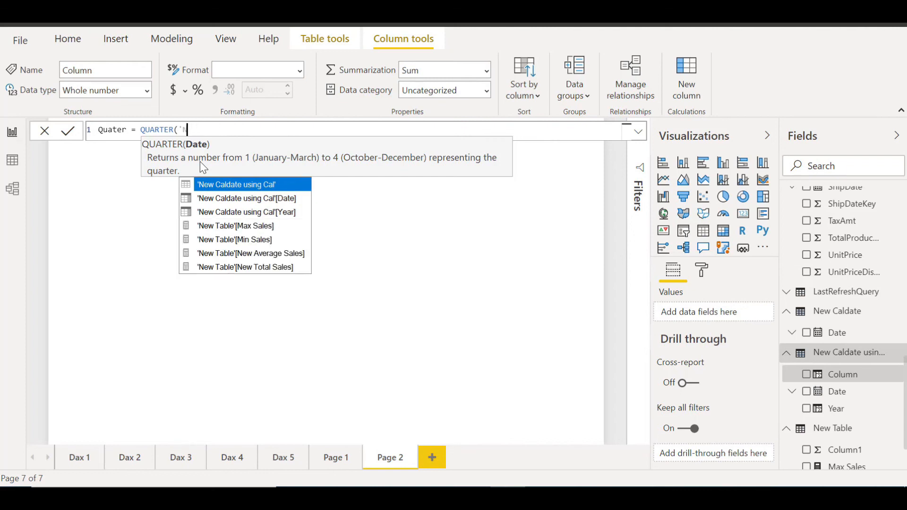
pyautogui.press('BackSpace')
pyautogui.press('BackSpace')
pyautogui.write('C')
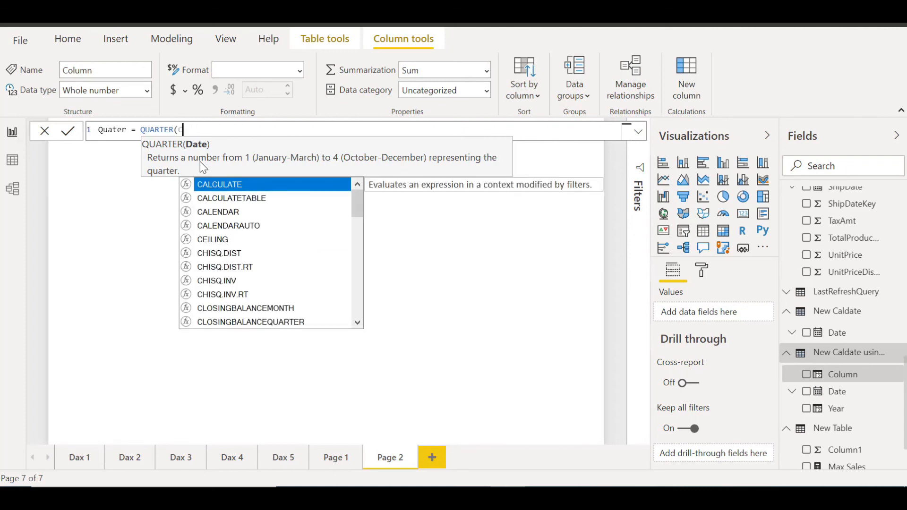
pyautogui.press('BackSpace')
# Complete the QUARTER formula with 'New Caldate using Cal'[Date] as its argument and commit the Quater column
pyautogui.write('New')
pyautogui.press('Down')
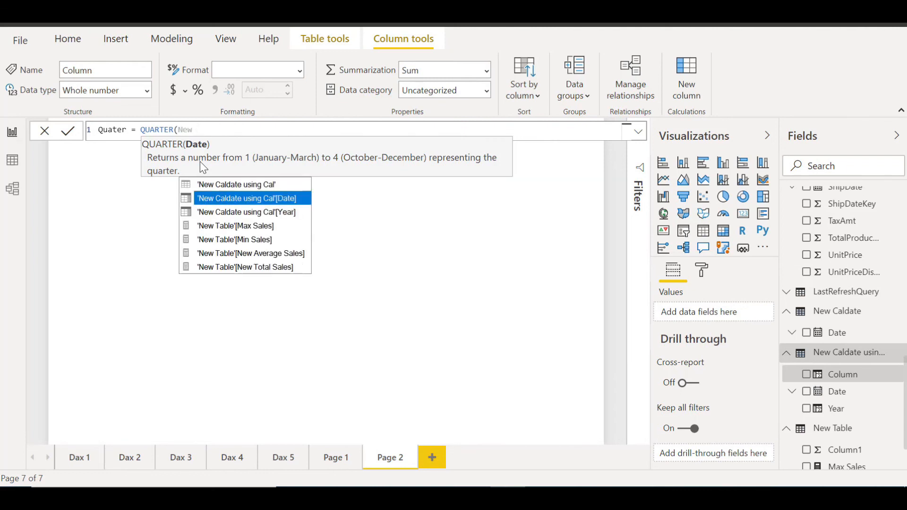
pyautogui.press('Tab')
pyautogui.write('])')
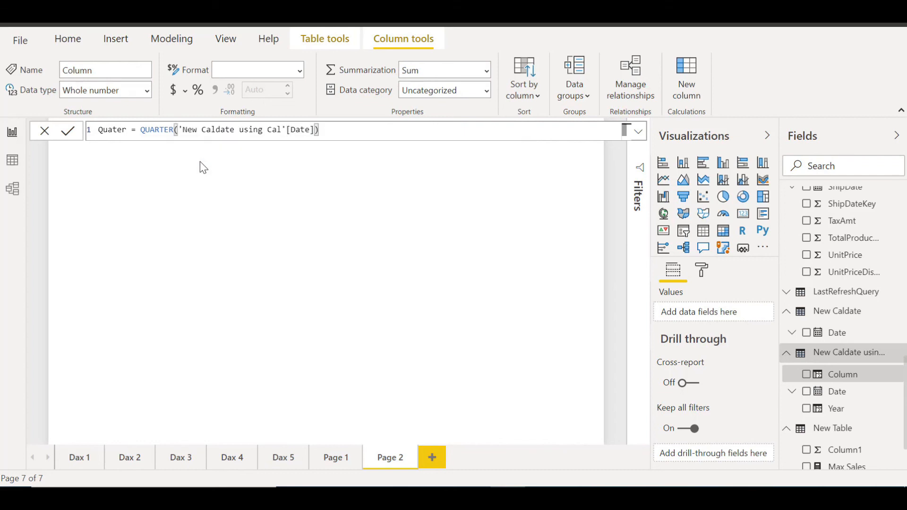
pyautogui.click(67, 130)
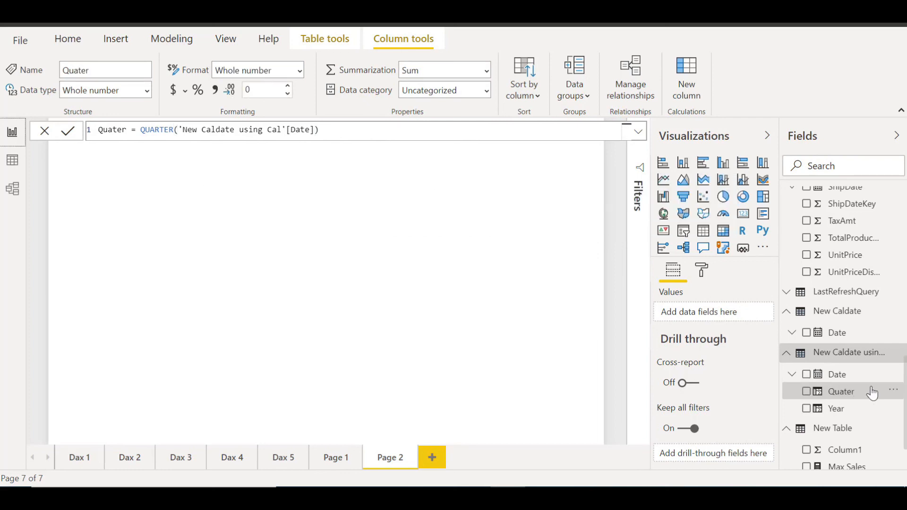
# Add a calculated column named Month to the New Caldate using Cal table
pyautogui.click(898, 354)
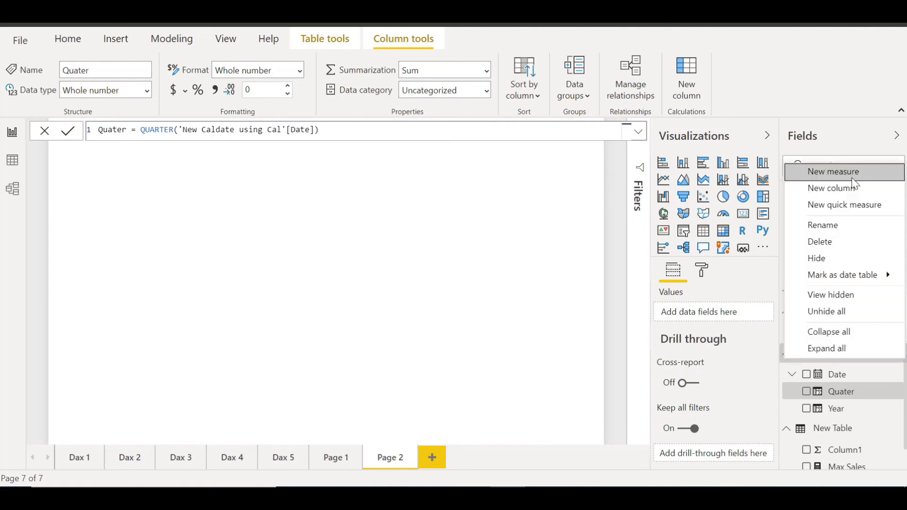
pyautogui.click(846, 189)
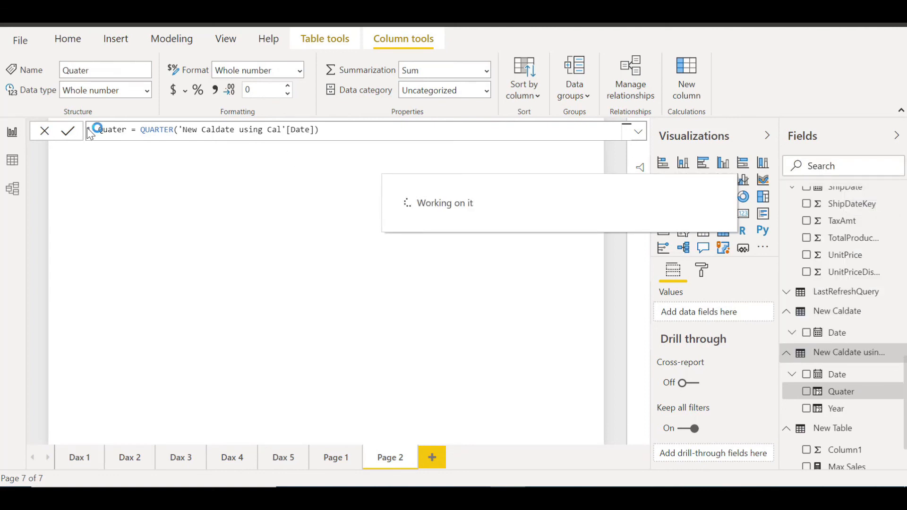
pyautogui.click(125, 129)
pyautogui.press('BackSpace')
pyautogui.press('BackSpace')
pyautogui.press('BackSpace')
pyautogui.press('BackSpace')
pyautogui.press('BackSpace')
pyautogui.press('BackSpace')
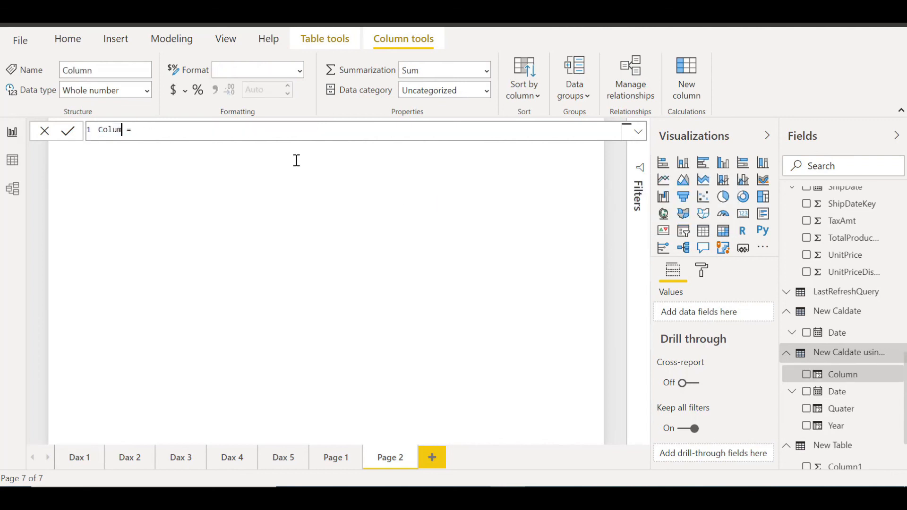
pyautogui.write('Month')
# Define the Month column as MONTH('New Caldate using Cal'[Date]) and commit it
pyautogui.press('Right')
pyautogui.write('month')
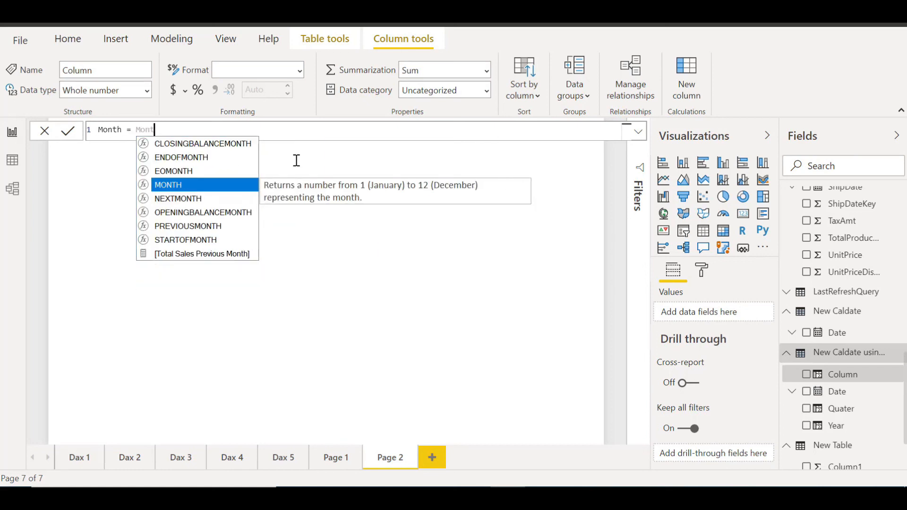
pyautogui.press('Tab')
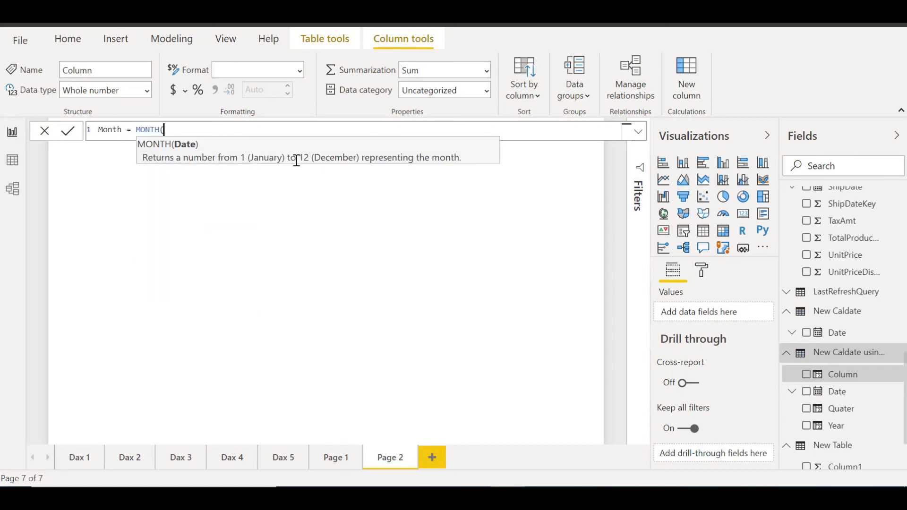
pyautogui.write('New')
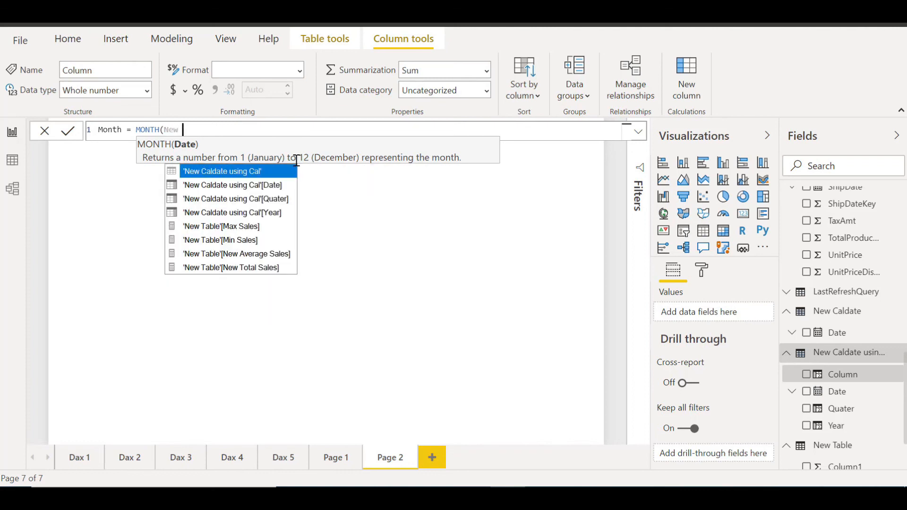
pyautogui.press('Down')
pyautogui.press('Tab')
pyautogui.write(')')
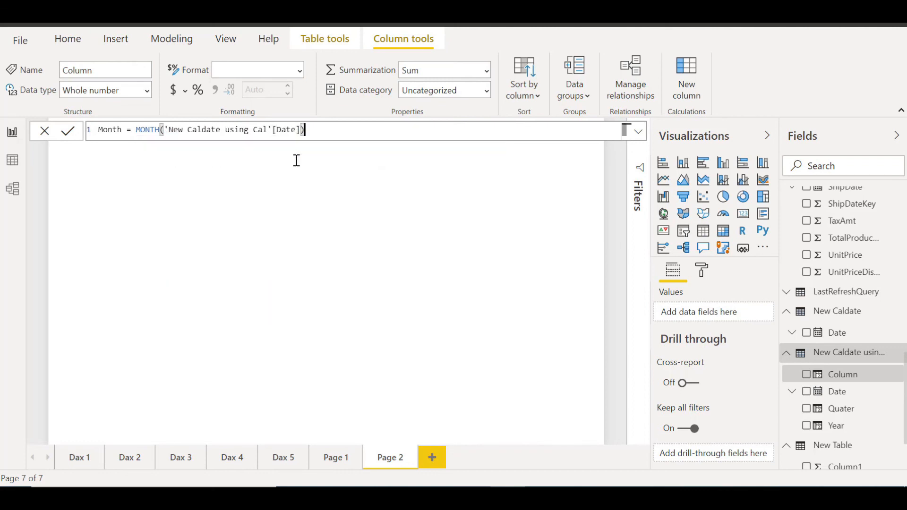
pyautogui.click(68, 131)
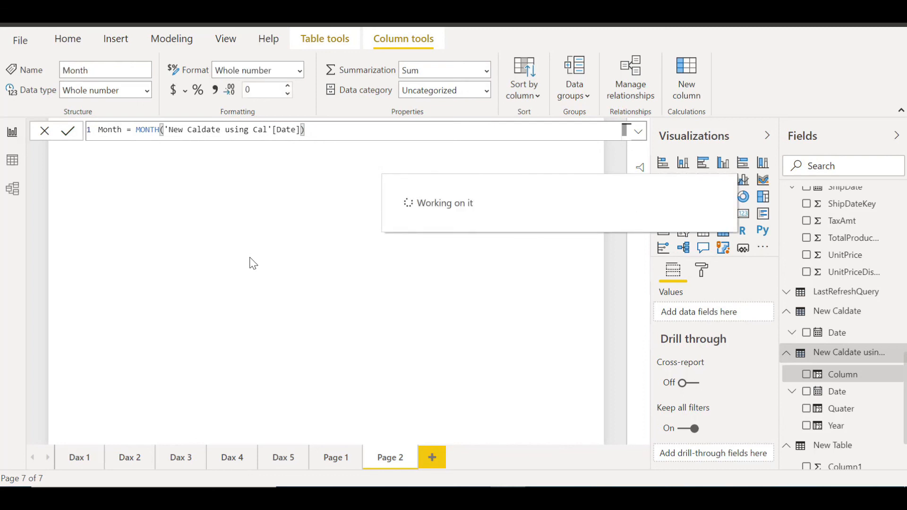
# Add a calculated column named Day to the New Caldate using Cal table
pyautogui.rightClick(900, 359)
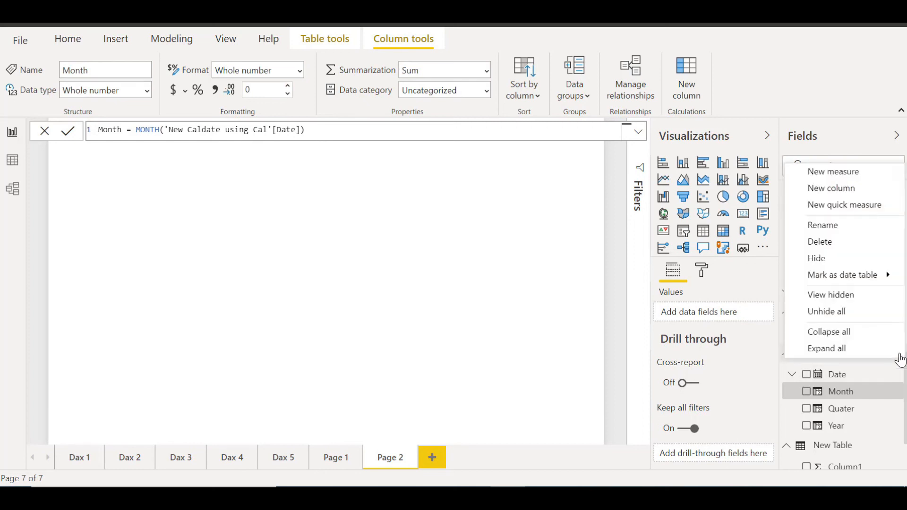
pyautogui.click(851, 187)
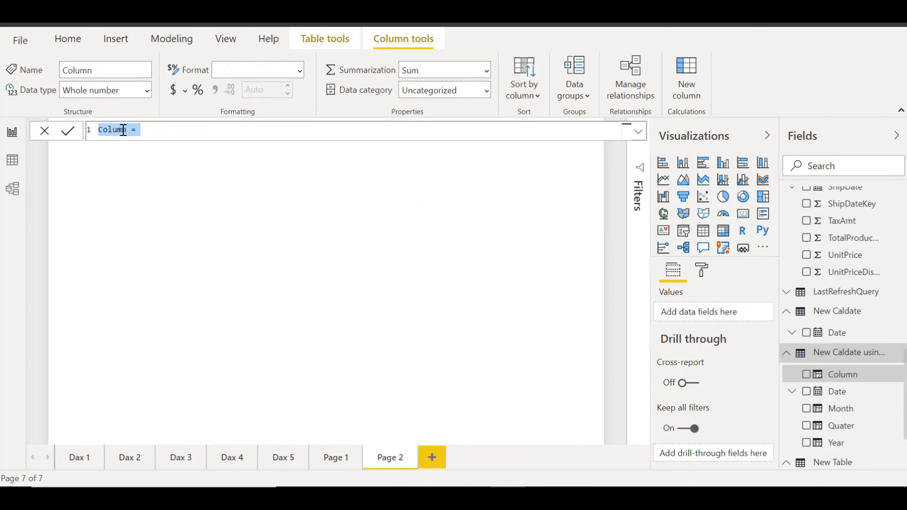
pyautogui.click(131, 131)
pyautogui.press('BackSpace')
pyautogui.press('BackSpace')
pyautogui.press('BackSpace')
pyautogui.press('BackSpace')
pyautogui.press('BackSpace')
pyautogui.press('BackSpace')
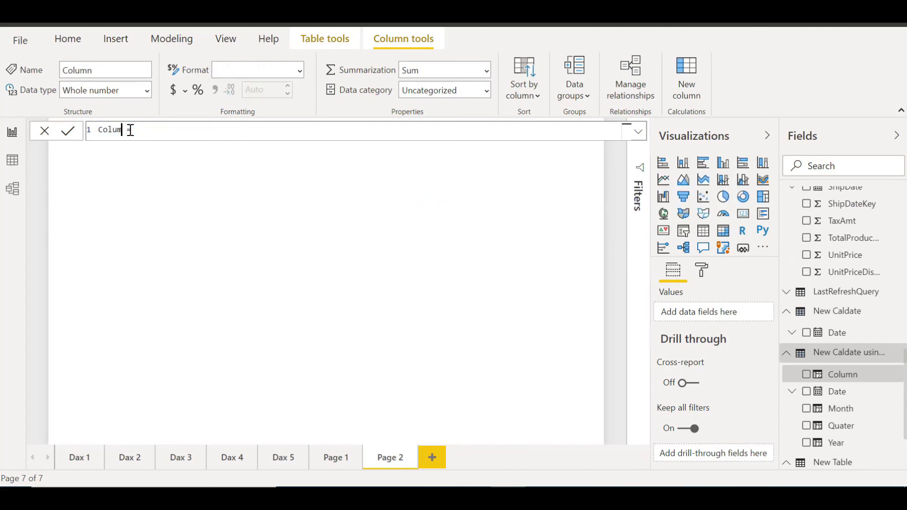
pyautogui.write('Day =')
# Define the Day column as DAY('New Caldate using Cal'[Date]) and commit it
pyautogui.click(130, 130)
pyautogui.write('Da')
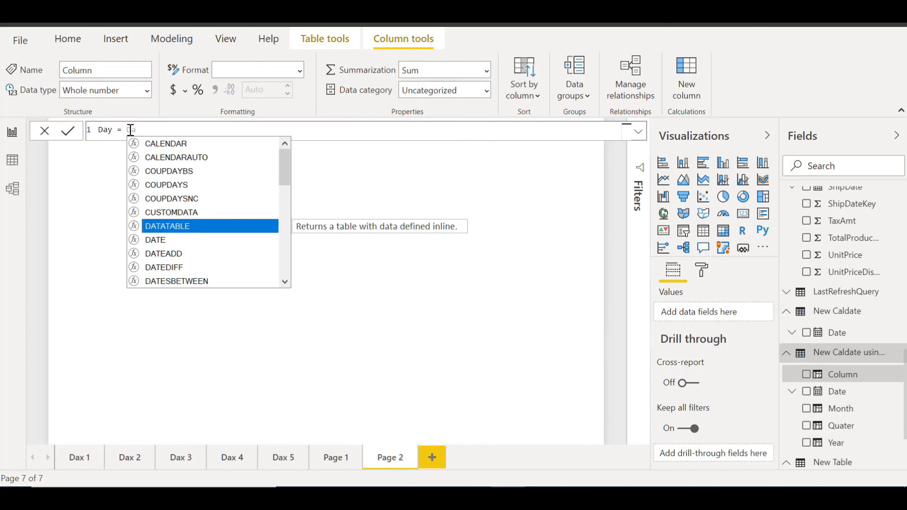
pyautogui.write('y')
pyautogui.press('Tab')
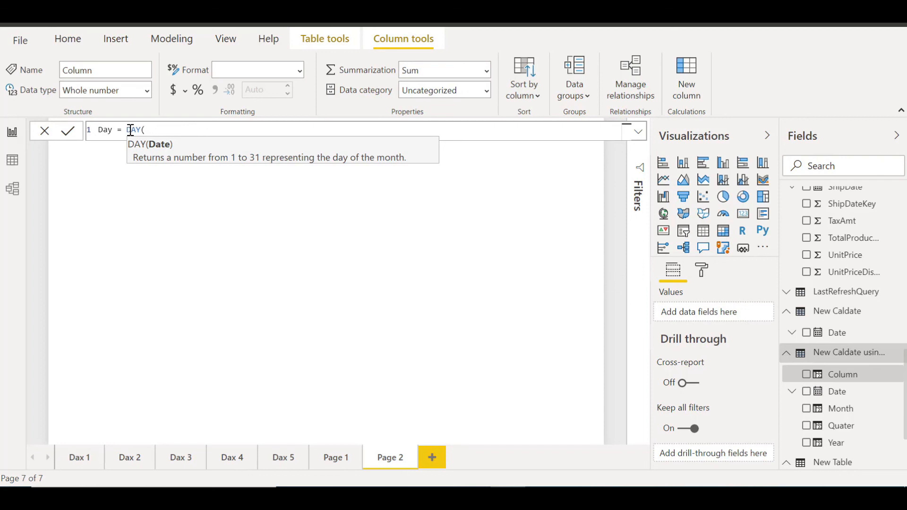
pyautogui.write(')')
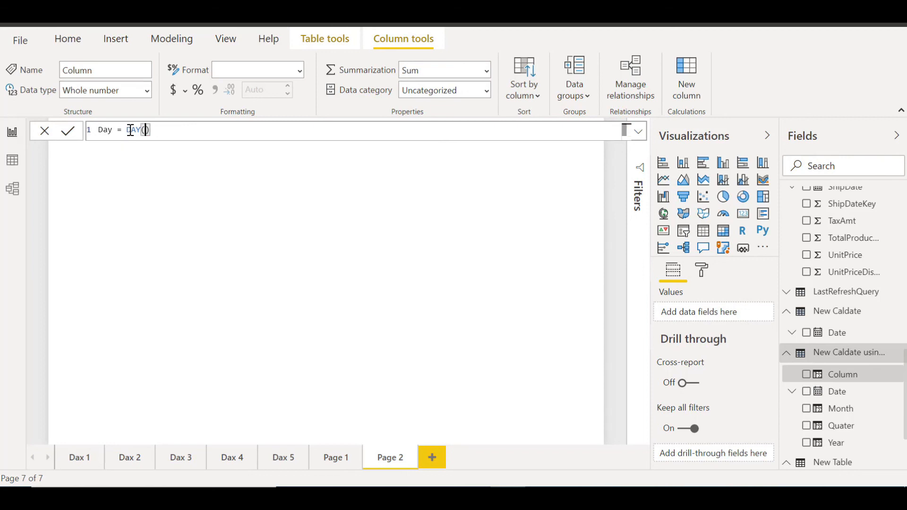
pyautogui.write('New')
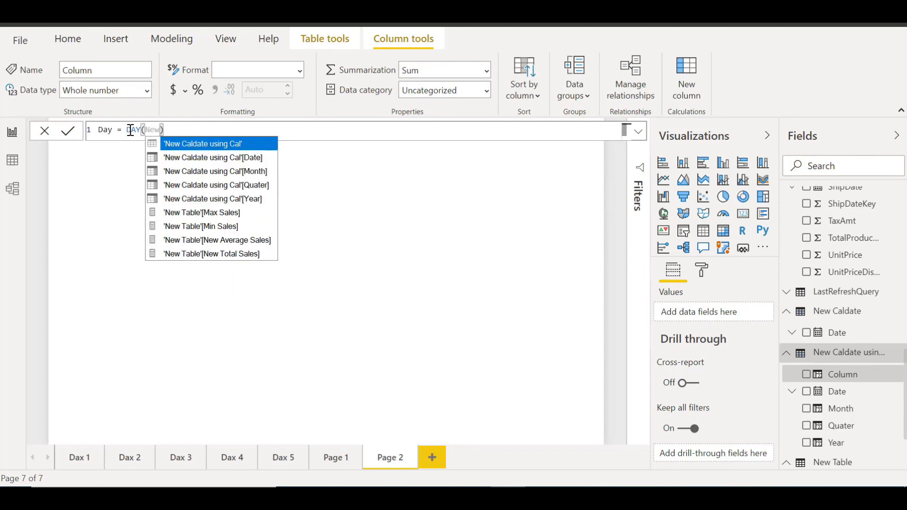
pyautogui.press('Down')
pyautogui.press('Tab')
pyautogui.click(70, 131)
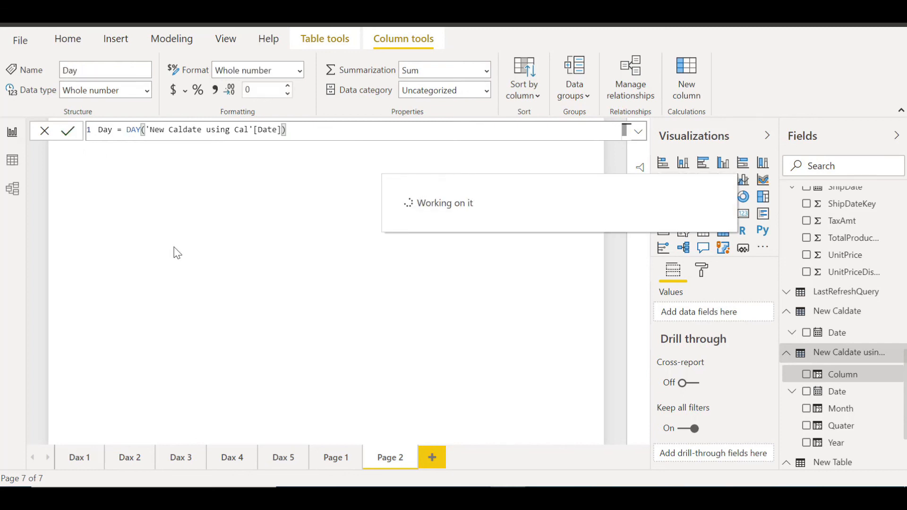
# Examine the Day column's values in the data view, from the January 2010 rows to early March 2010
pyautogui.click(12, 162)
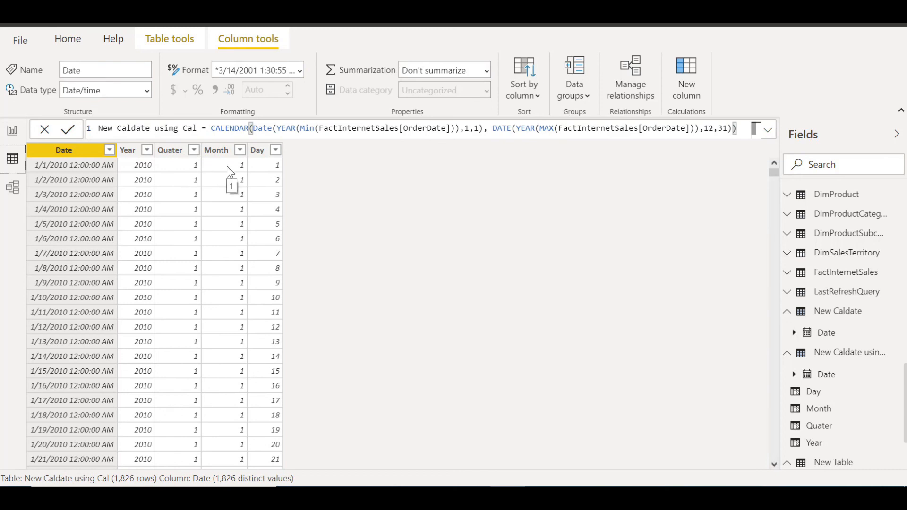
pyautogui.click(278, 170)
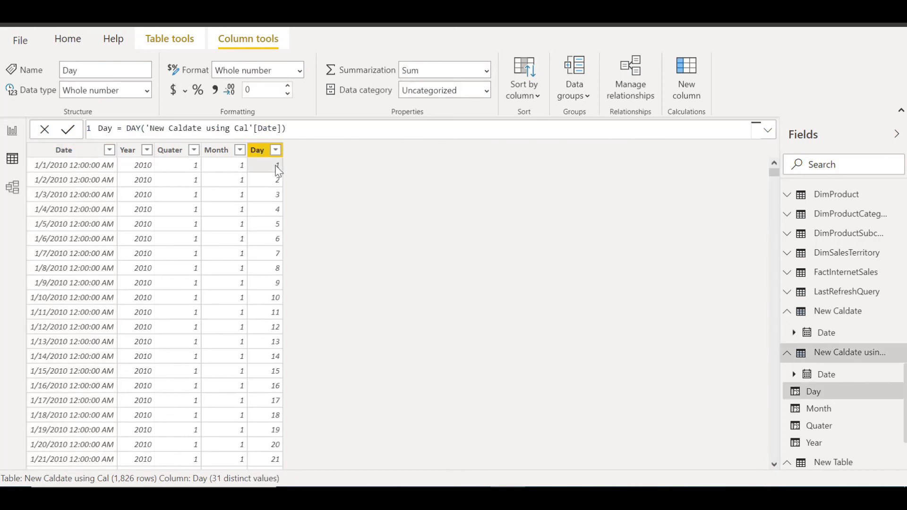
pyautogui.press('Down')
pyautogui.press('Down')
pyautogui.press('Down')
pyautogui.press('Down')
pyautogui.press('Down')
pyautogui.press('Down')
pyautogui.press('Down')
pyautogui.press('Down')
pyautogui.press('Down')
pyautogui.press('Down')
pyautogui.press('Down')
pyautogui.press('Down')
pyautogui.press('Down')
pyautogui.press('Down')
pyautogui.press('Down')
pyautogui.press('Down')
pyautogui.press('Down')
pyautogui.press('Down')
pyautogui.press('Down')
pyautogui.press('Down')
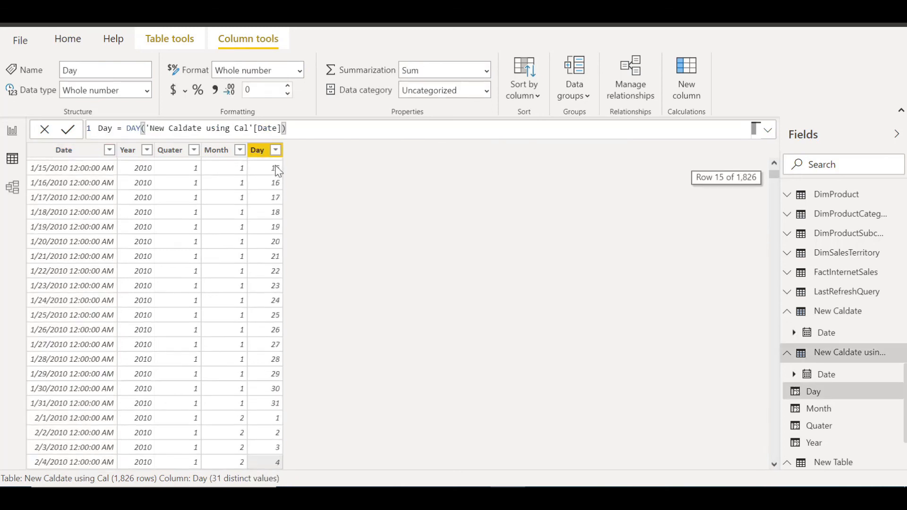
pyautogui.press('Down')
pyautogui.press('Down')
pyautogui.press('Down')
pyautogui.press('Down')
pyautogui.press('Down')
pyautogui.press('Down')
pyautogui.press('Down')
pyautogui.press('Down')
pyautogui.press('Down')
pyautogui.press('Down')
pyautogui.press('Down')
pyautogui.press('Down')
pyautogui.press('Down')
pyautogui.press('Down')
pyautogui.press('Down')
pyautogui.press('Down')
pyautogui.press('Down')
pyautogui.press('Down')
pyautogui.press('Down')
pyautogui.press('Down')
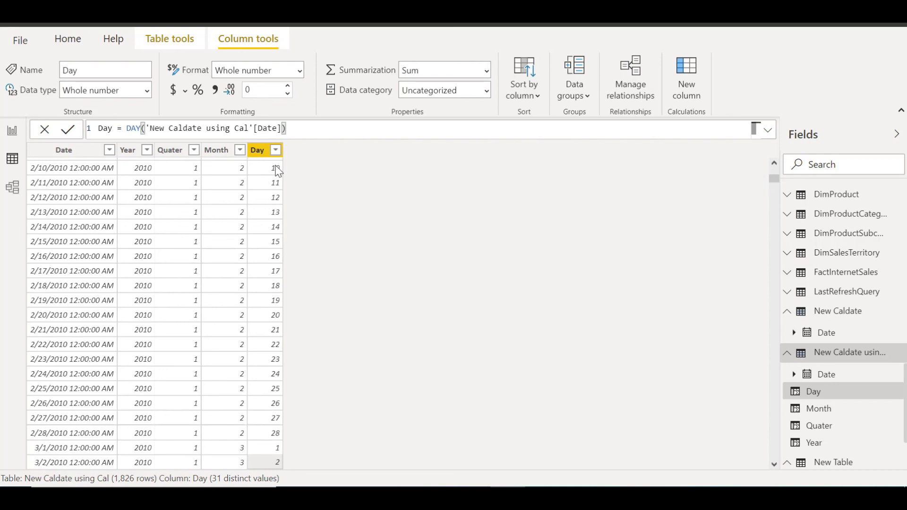
# Compare the Month and Date columns in the data view, and check the Quater column across the March 2010 rows
pyautogui.press('Left')
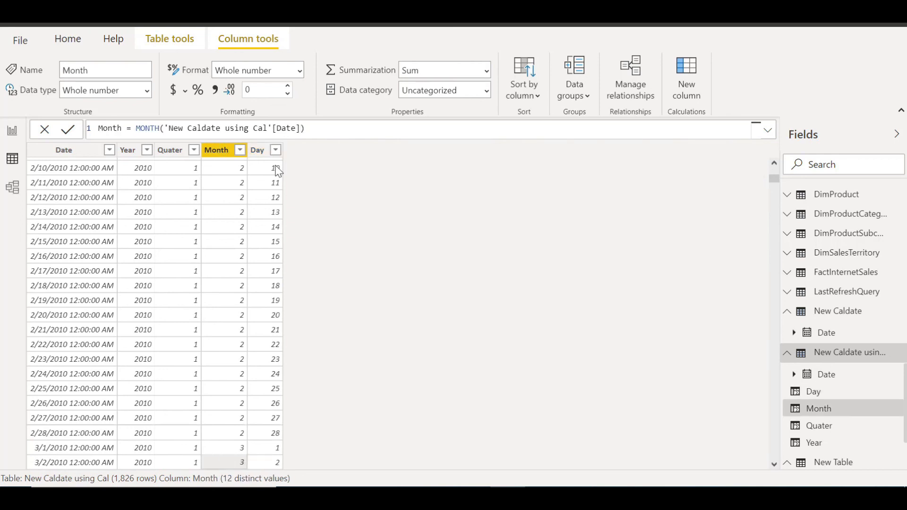
pyautogui.press('Left')
pyautogui.press('Left')
pyautogui.press('Left')
pyautogui.scroll(-6, 278, 171)
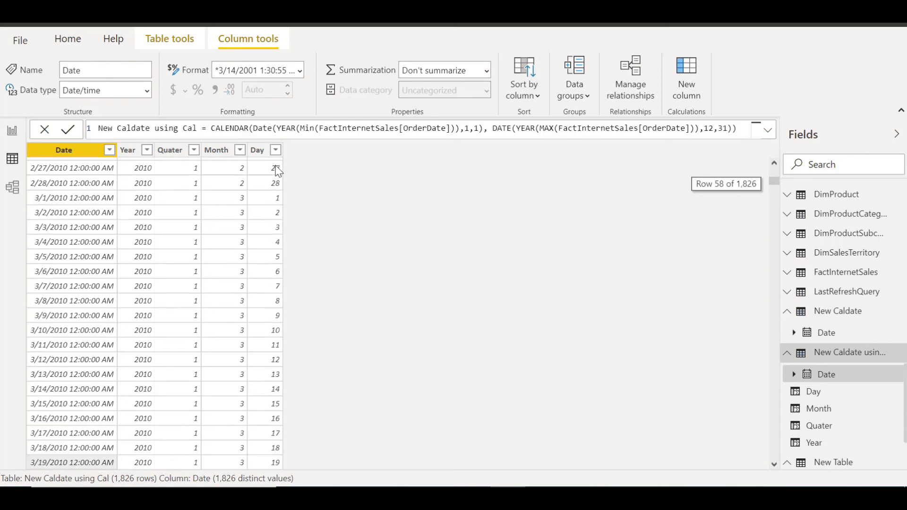
pyautogui.click(185, 217)
pyautogui.press('Down')
pyautogui.press('Down')
pyautogui.press('Down')
pyautogui.press('Down')
pyautogui.press('Down')
pyautogui.press('Down')
pyautogui.press('Down')
pyautogui.press('Down')
pyautogui.press('Down')
pyautogui.press('Down')
pyautogui.press('Down')
pyautogui.press('Down')
pyautogui.press('Down')
pyautogui.press('Down')
pyautogui.press('Down')
pyautogui.press('Down')
pyautogui.press('Down')
pyautogui.press('Down')
pyautogui.press('Down')
pyautogui.press('Down')
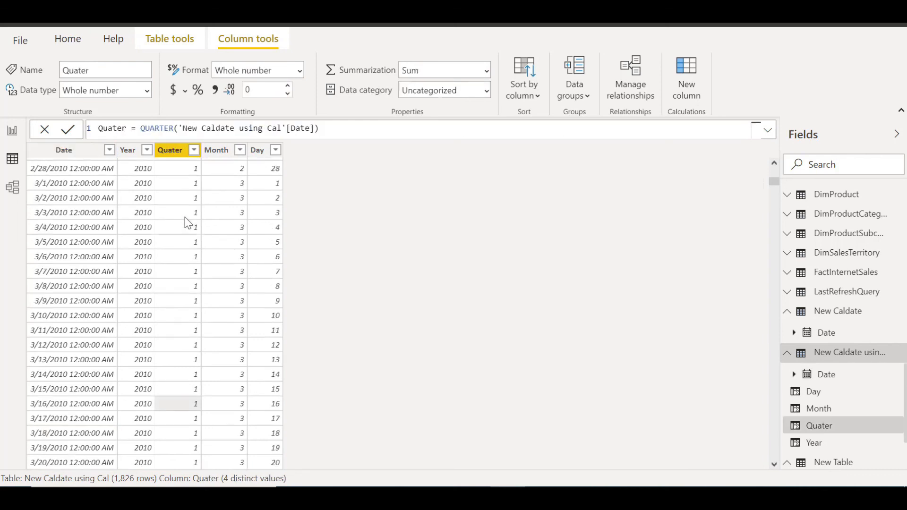
# Examine the Quater column against the dates from March 2010 to mid-May 2010 in the data view
pyautogui.press('Down')
pyautogui.press('Down')
pyautogui.press('Down')
pyautogui.press('Down')
pyautogui.press('Down')
pyautogui.press('Down')
pyautogui.press('Down')
pyautogui.press('Down')
pyautogui.press('Down')
pyautogui.press('Down')
pyautogui.press('Down')
pyautogui.press('Down')
pyautogui.press('Down')
pyautogui.press('Down')
pyautogui.press('Down')
pyautogui.press('Down')
pyautogui.press('Down')
pyautogui.press('Down')
pyautogui.press('Down')
pyautogui.press('Down')
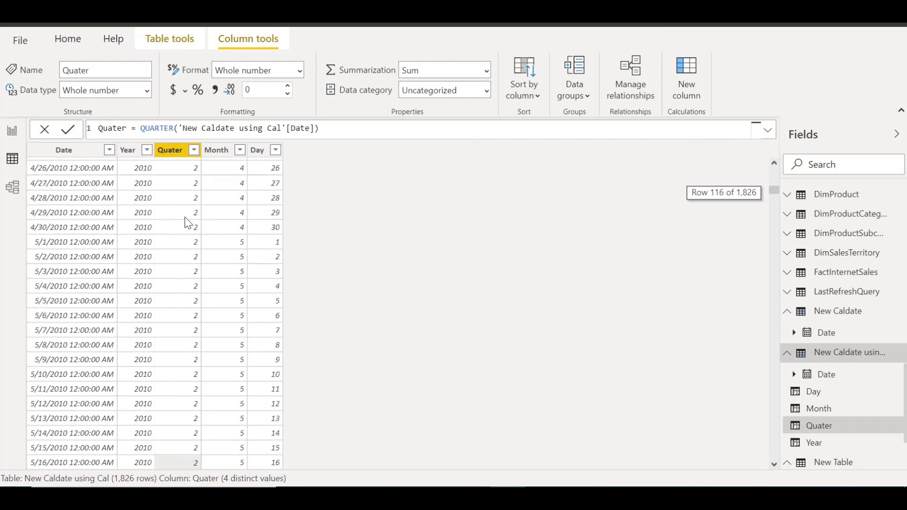
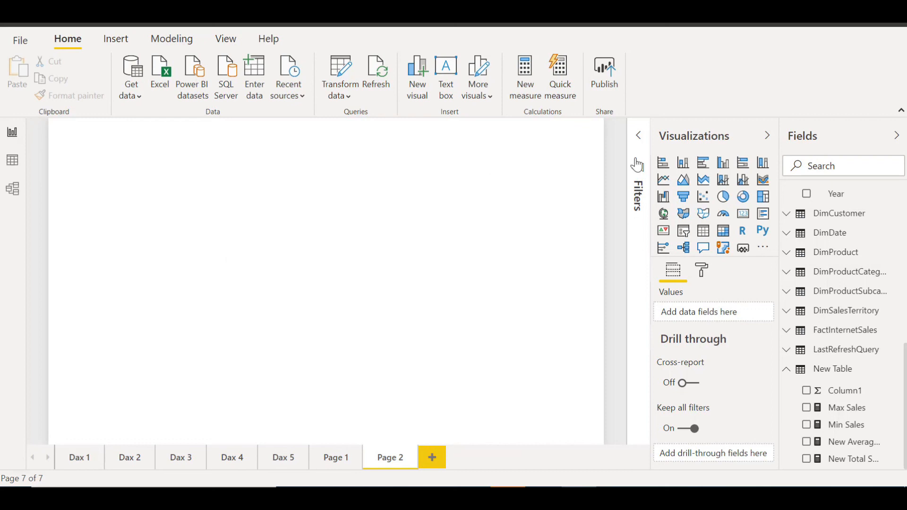
# Add a matrix to report Page 2 with New Total Sales as values and the DateTable Date hierarchy as rows, and reduce its height
pyautogui.click(723, 230)
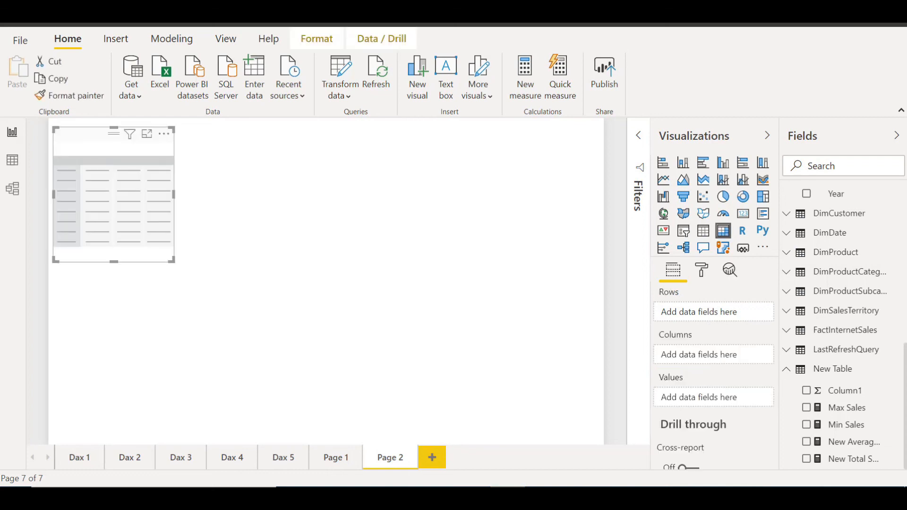
pyautogui.click(807, 458)
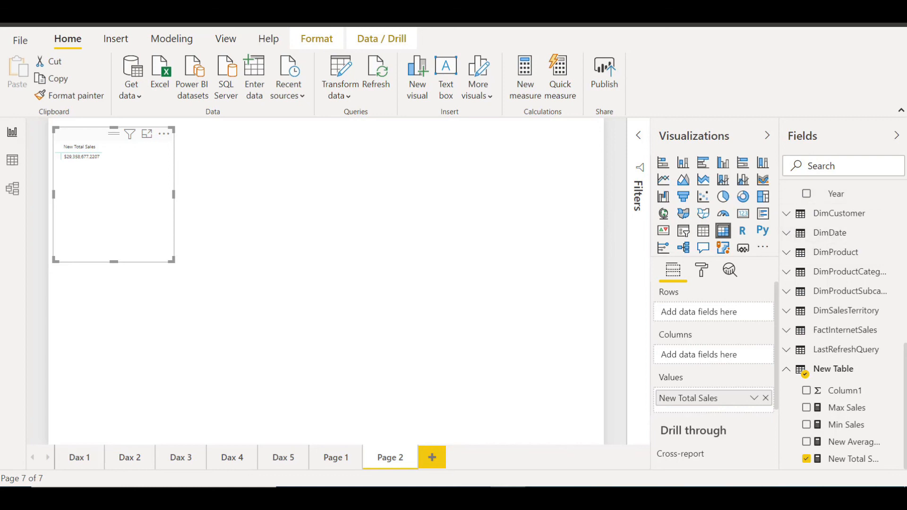
pyautogui.scroll(10, 841, 283)
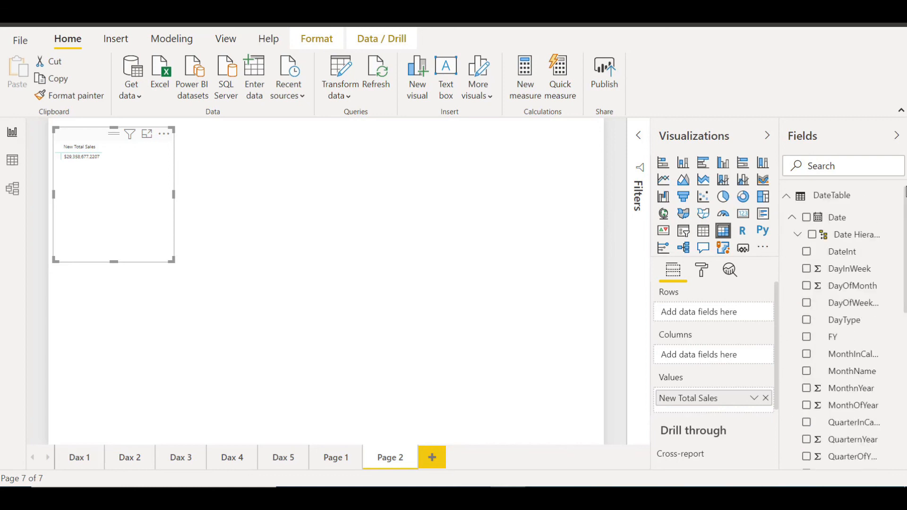
pyautogui.click(806, 218)
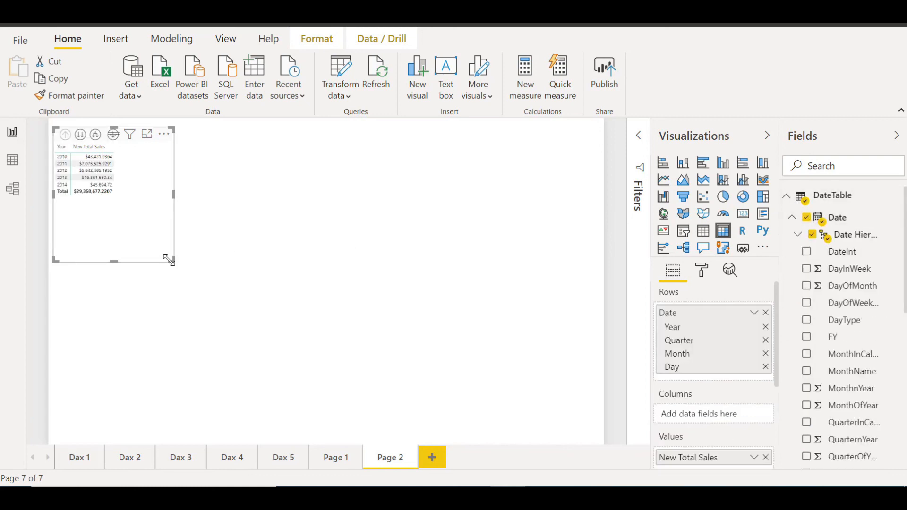
pyautogui.moveTo(168, 259); pyautogui.dragTo(175, 210)
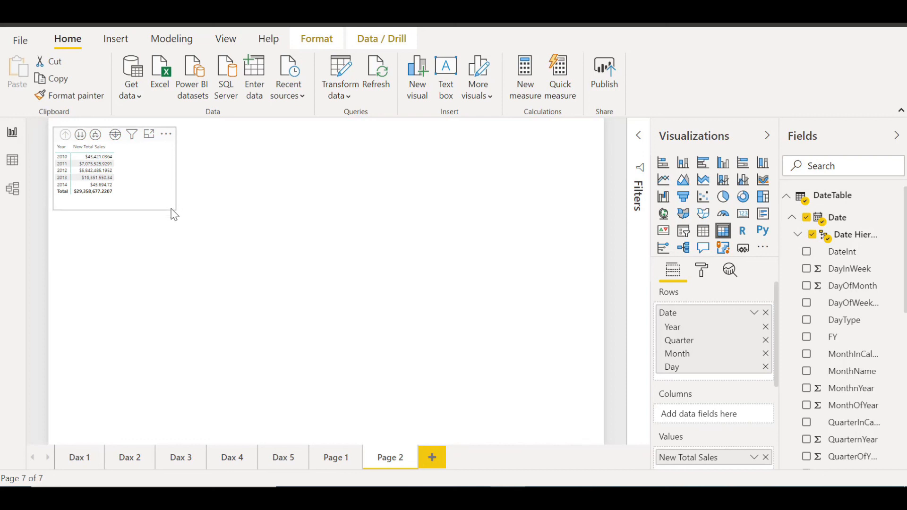
# Set the matrix's column header text size to 20 pt
pyautogui.click(704, 270)
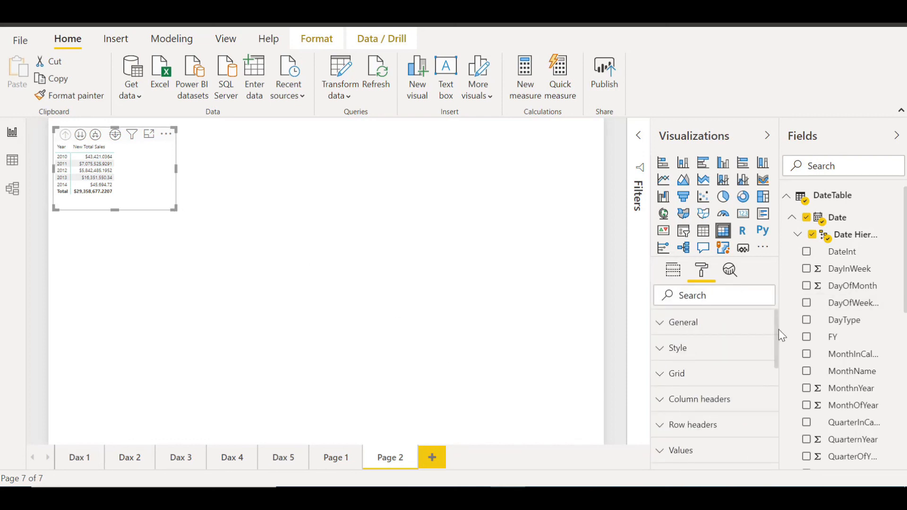
pyautogui.click(660, 400)
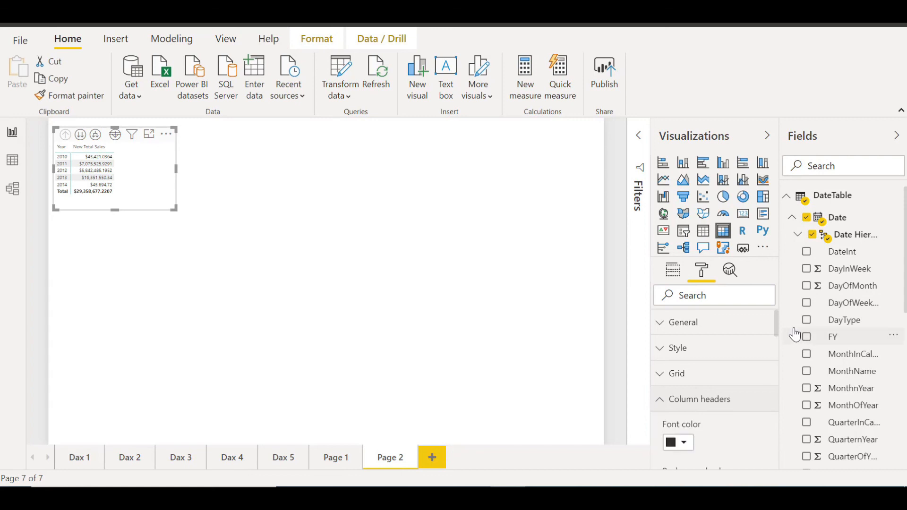
pyautogui.moveTo(778, 330); pyautogui.dragTo(783, 393)
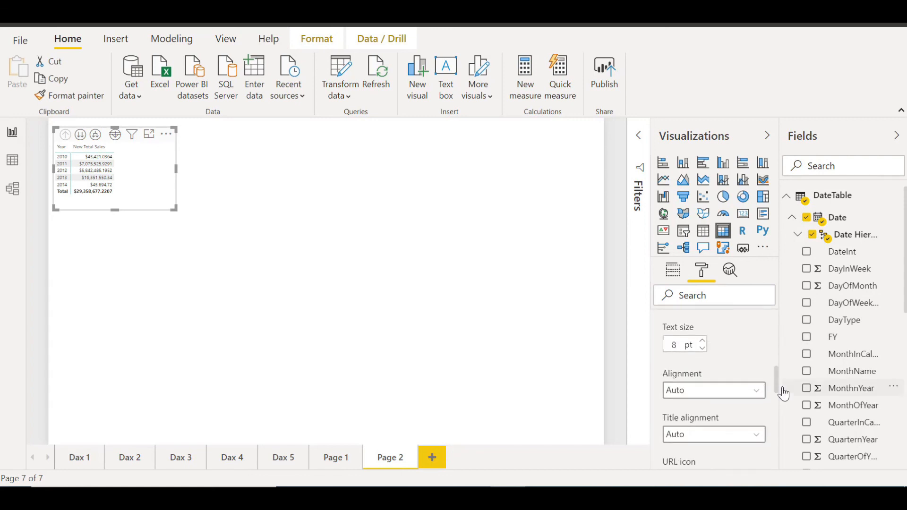
pyautogui.doubleClick(676, 344)
pyautogui.write('20')
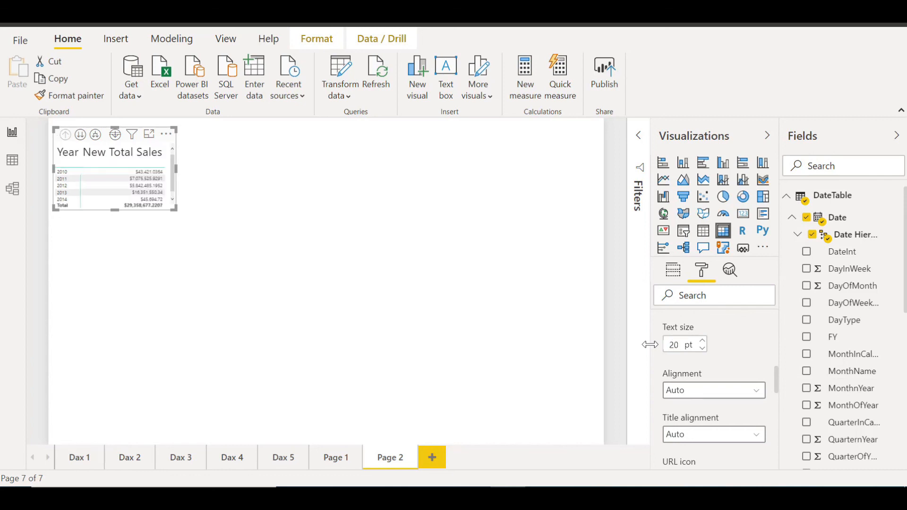
# Set the matrix's row header text size to 20 pt
pyautogui.moveTo(779, 378); pyautogui.dragTo(778, 424)
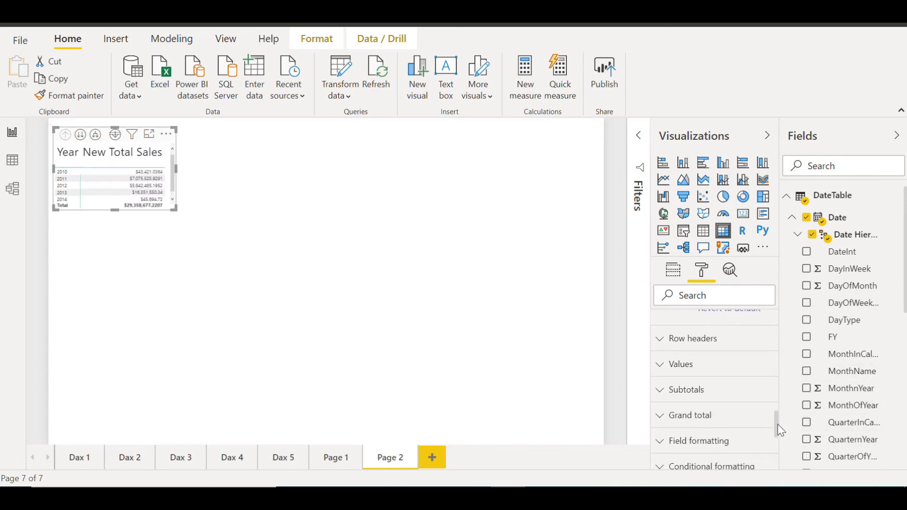
pyautogui.click(662, 344)
pyautogui.moveTo(776, 384); pyautogui.dragTo(776, 419)
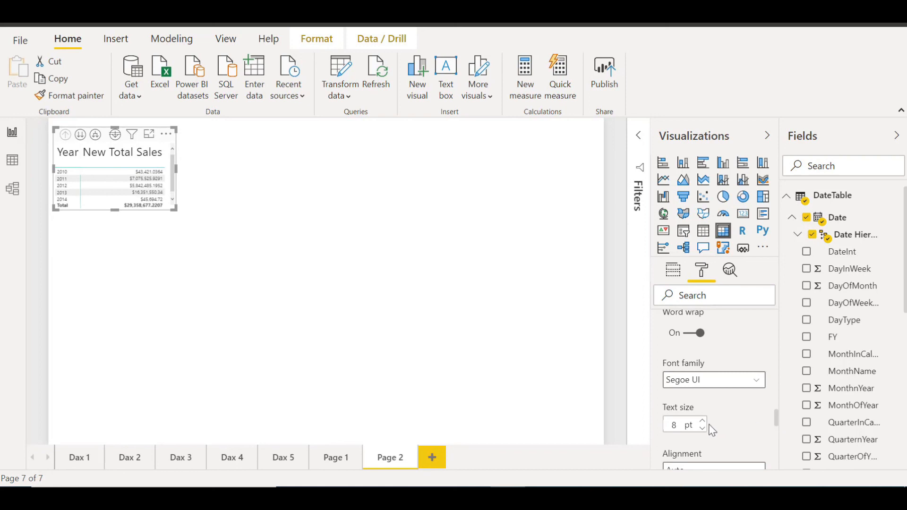
pyautogui.moveTo(682, 425); pyautogui.dragTo(633, 422)
pyautogui.write('20')
# Set the matrix's values text size to 18 pt and enlarge the visual to fit all the year rows
pyautogui.moveTo(776, 420); pyautogui.dragTo(777, 438)
pyautogui.click(670, 409)
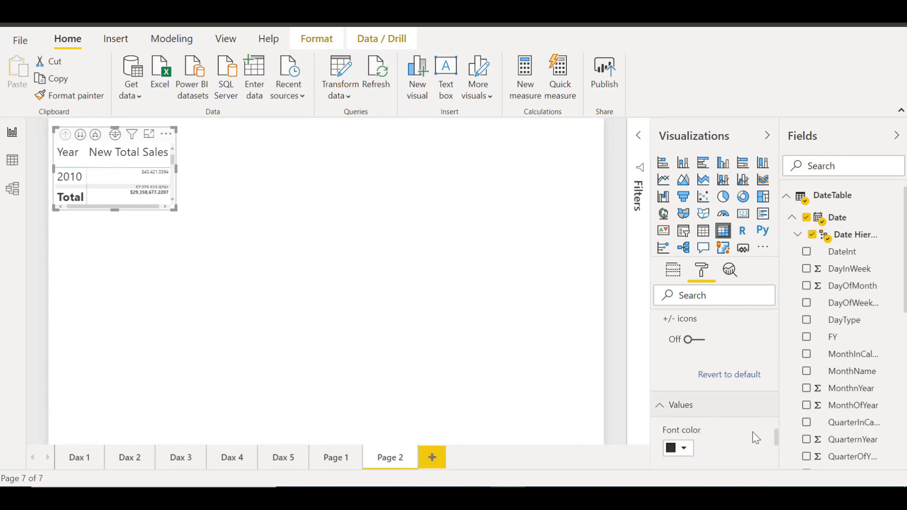
pyautogui.moveTo(775, 402); pyautogui.dragTo(776, 442)
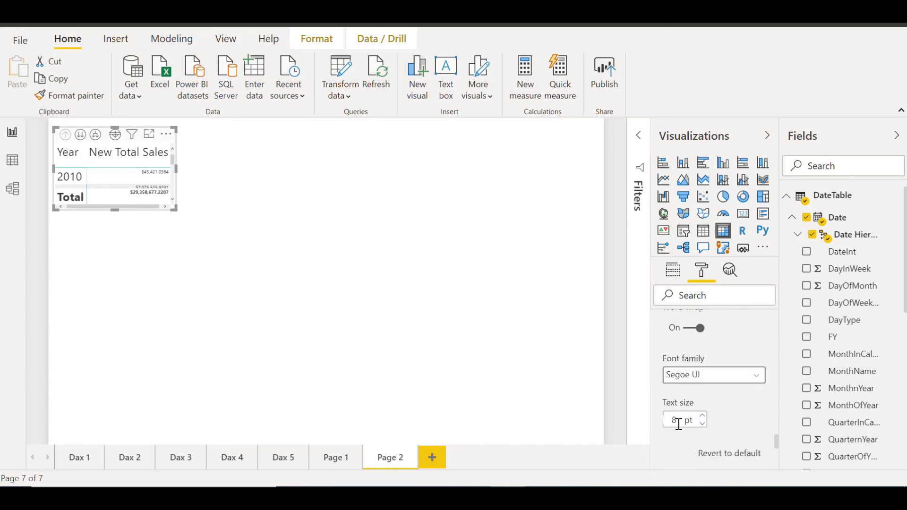
pyautogui.click(678, 423)
pyautogui.write('18')
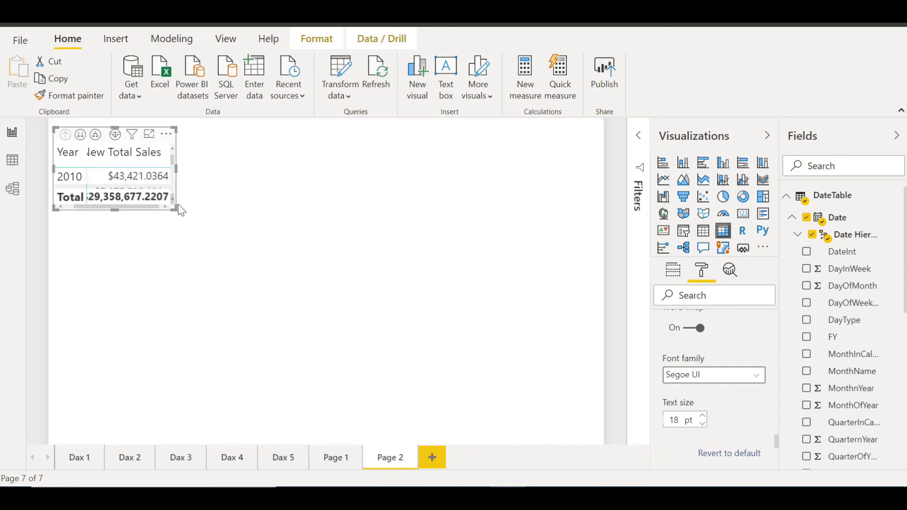
pyautogui.moveTo(222, 335)
pyautogui.mouseDown()
pyautogui.moveTo(239, 378)
pyautogui.moveTo(236, 367)
pyautogui.mouseUp()
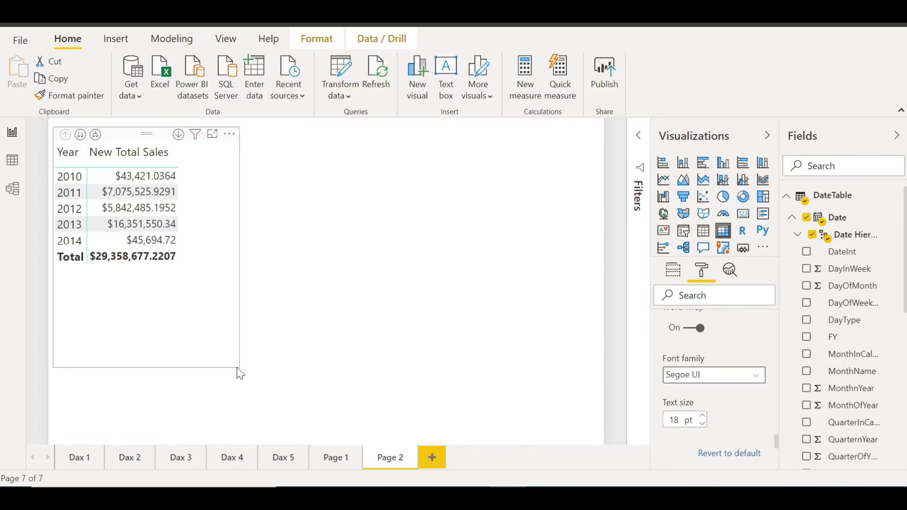
# View the matrix at the quarter and month levels of the date hierarchy, and return to the year level
pyautogui.click(80, 135)
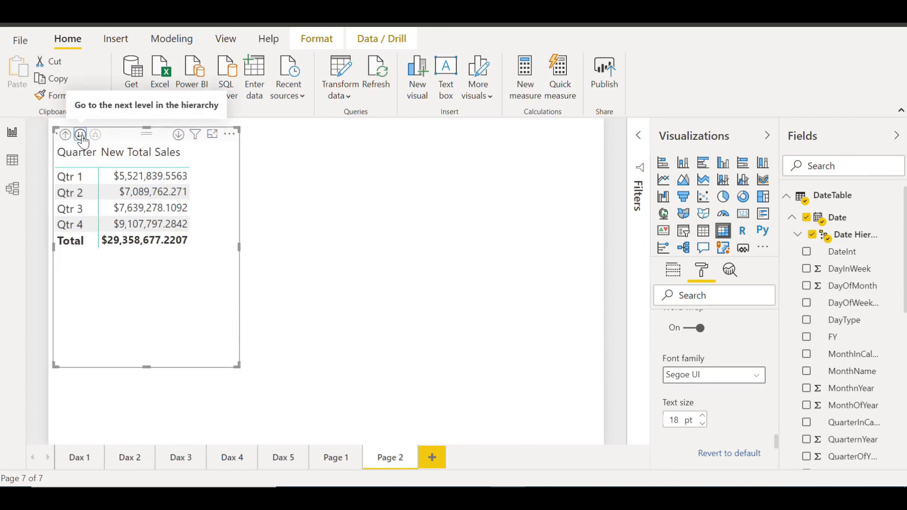
pyautogui.click(80, 135)
pyautogui.click(66, 135)
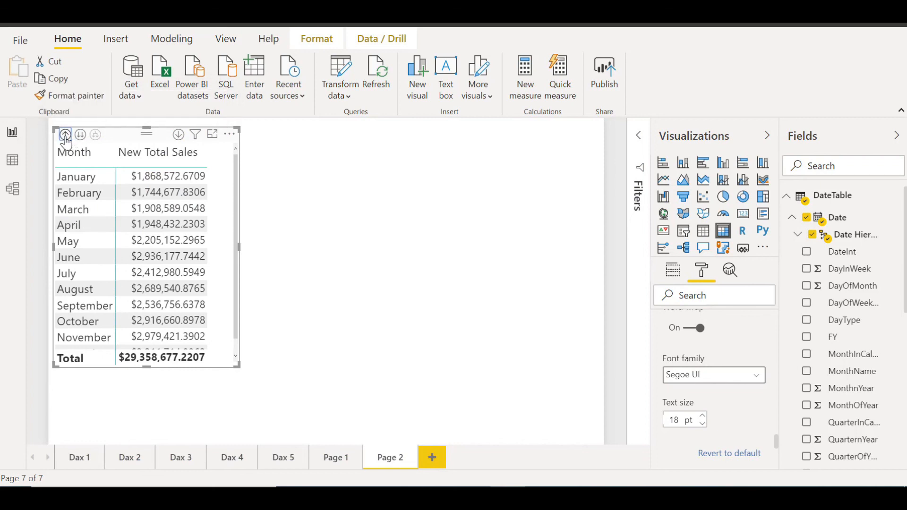
pyautogui.click(65, 136)
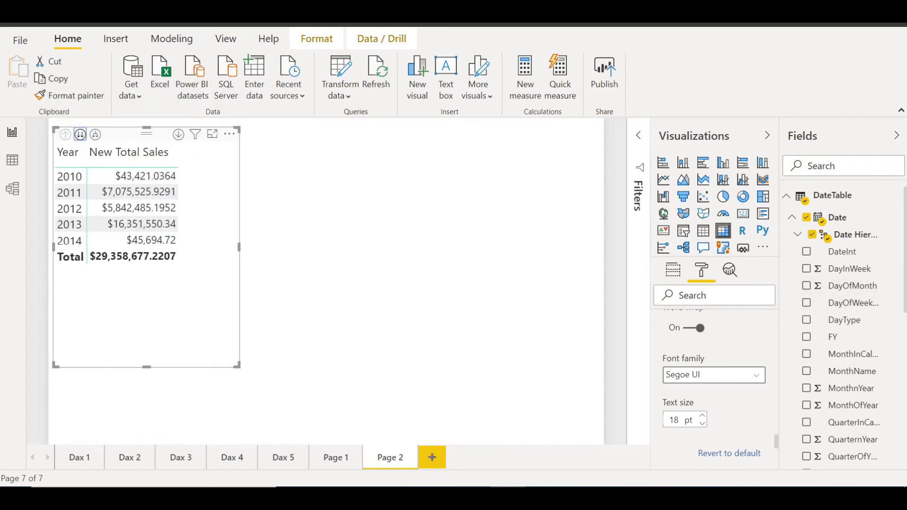
# Create a new measure in New Table and name it Sales Last Year
pyautogui.scroll(-10, 876, 387)
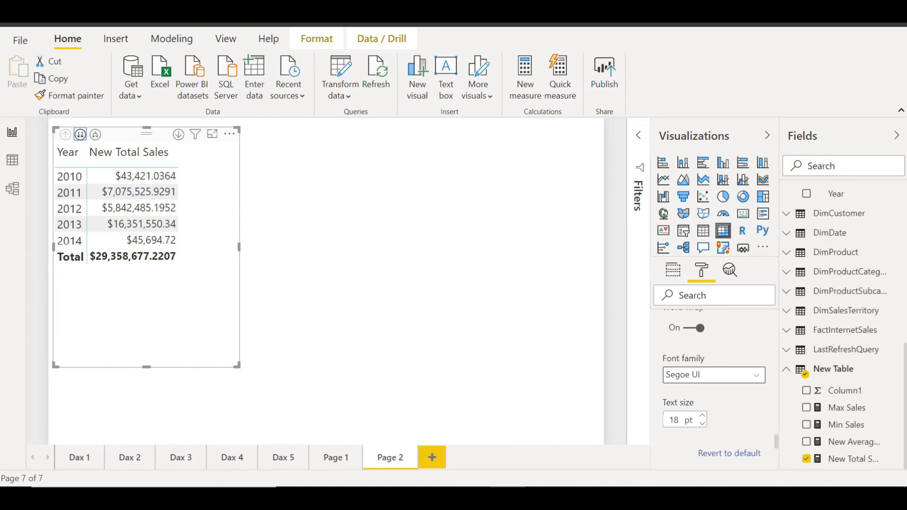
pyautogui.click(896, 377)
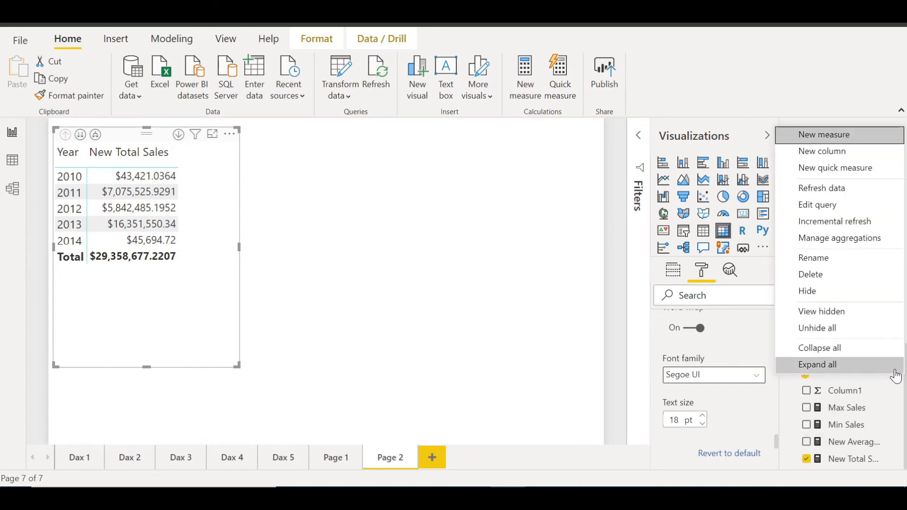
pyautogui.click(827, 139)
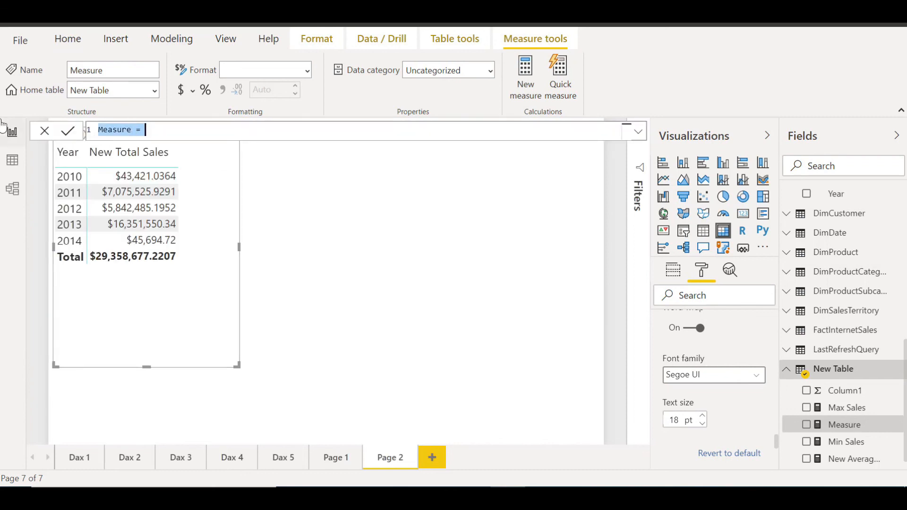
pyautogui.click(133, 131)
pyautogui.moveTo(133, 130); pyautogui.dragTo(38, 133)
pyautogui.write('Sales Last ')
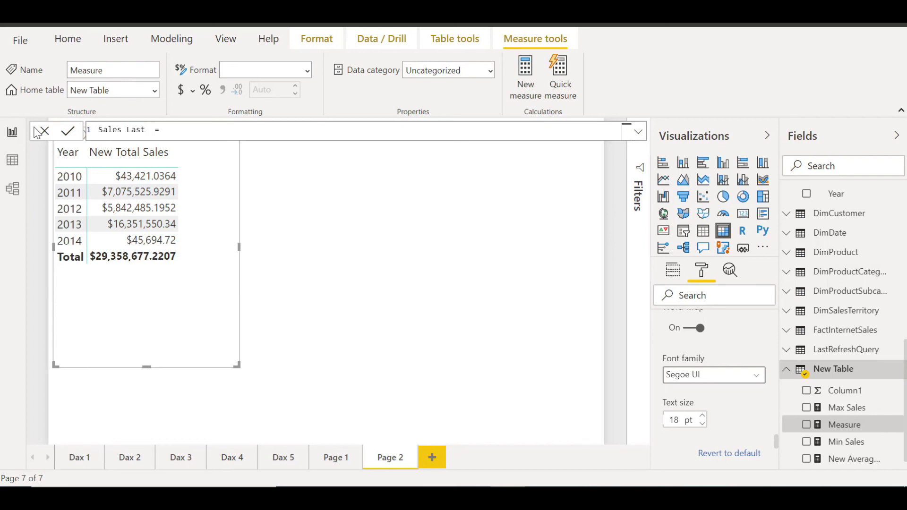
pyautogui.write('Year')
# Begin the Sales Last Year formula with CALCULATE and 'New Table'[New Total Sales] as its expression
pyautogui.press('Right')
pyautogui.press('Right')
pyautogui.press('Right')
pyautogui.write('Cal')
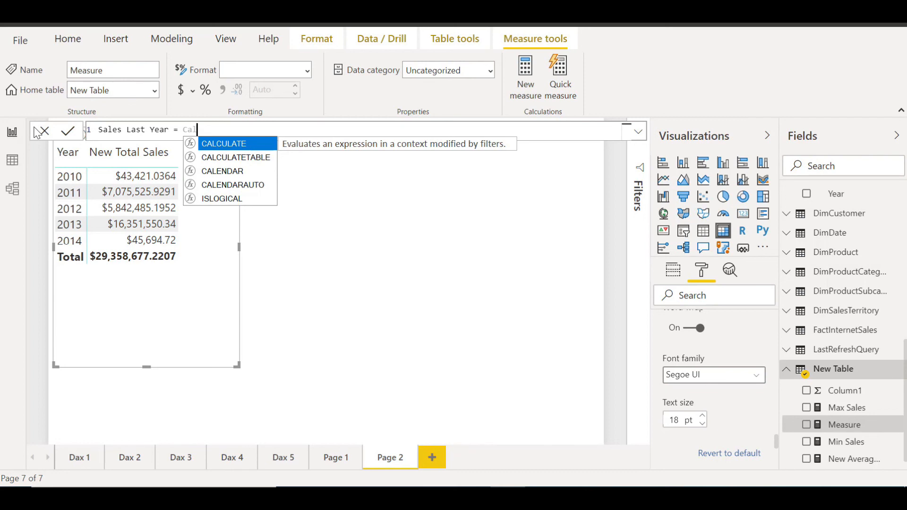
pyautogui.press('Tab')
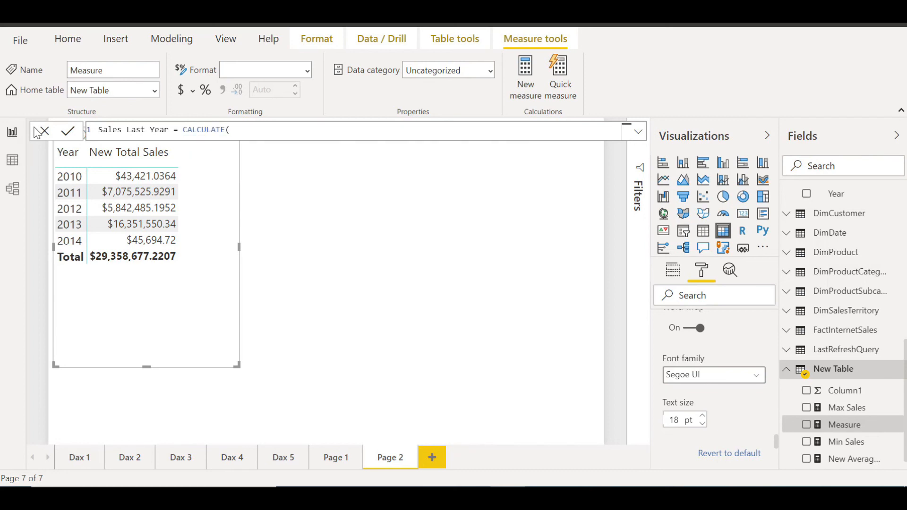
pyautogui.write('New')
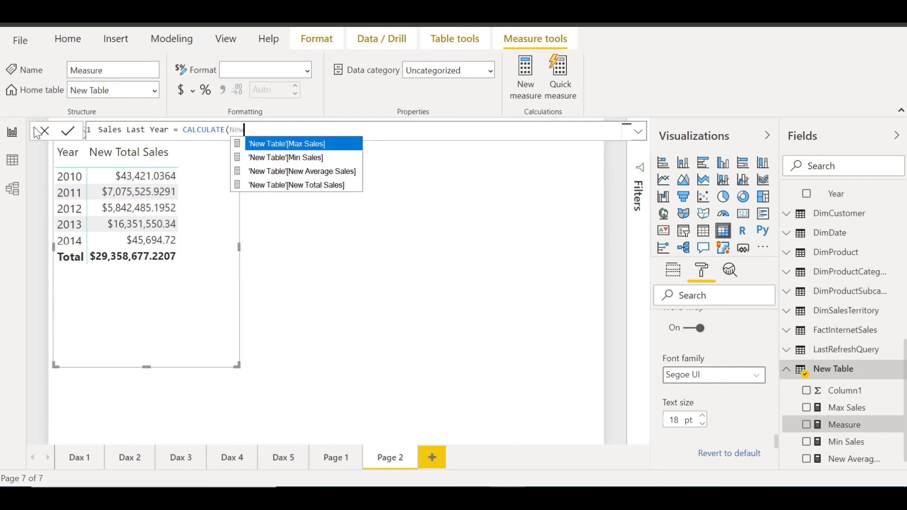
pyautogui.press('Down')
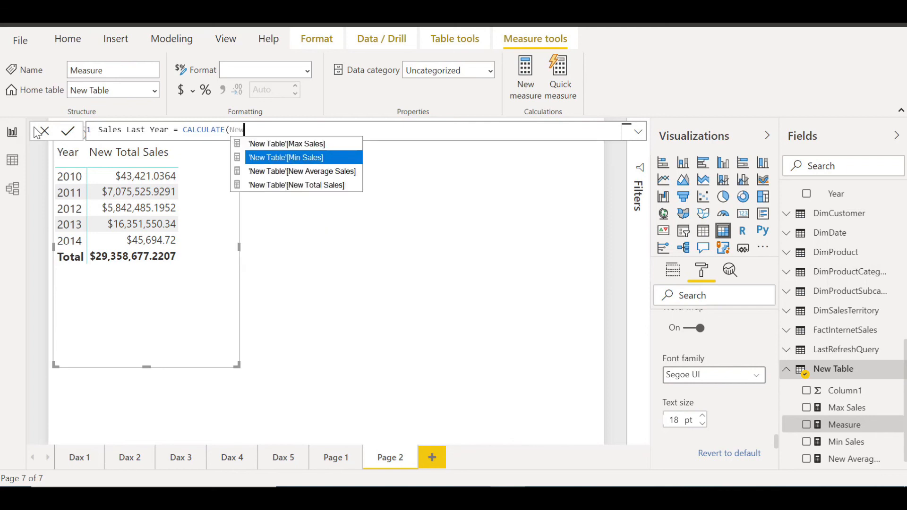
pyautogui.press('Down')
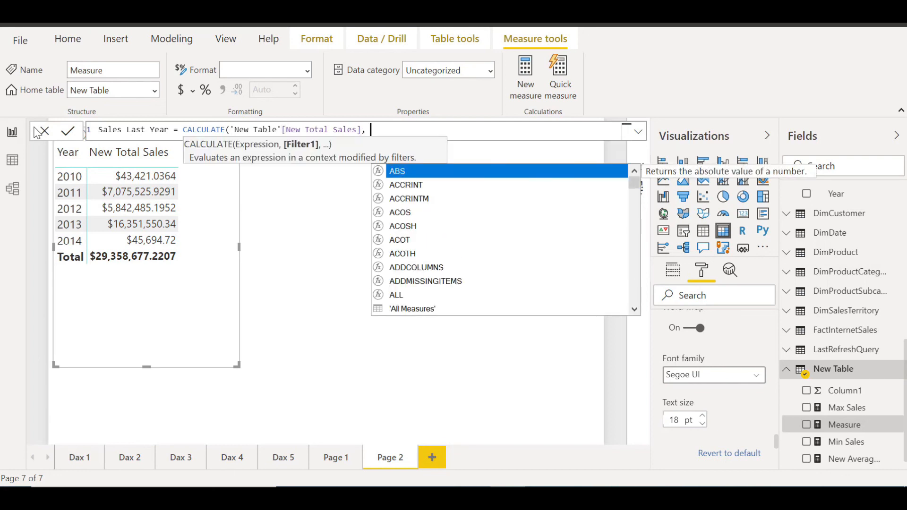
# Add SAMEPERIODLASTYEAR as the filter of the Sales Last Year formula, with DateTable[Date] as its dates argument
pyautogui.write('Sam')
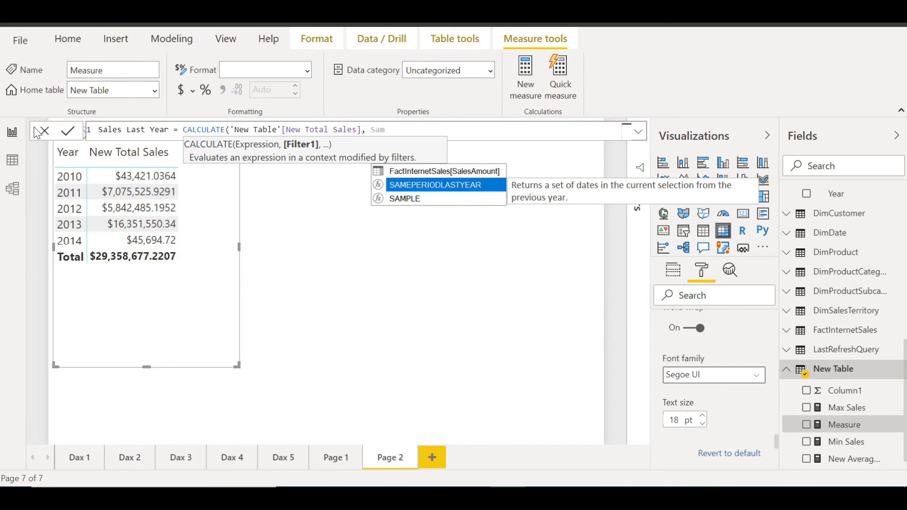
pyautogui.press('Tab')
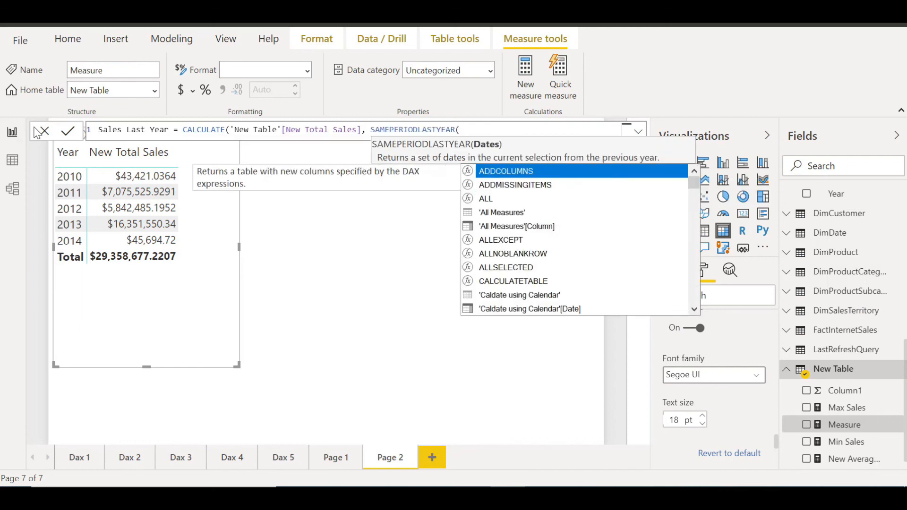
pyautogui.write('Dat')
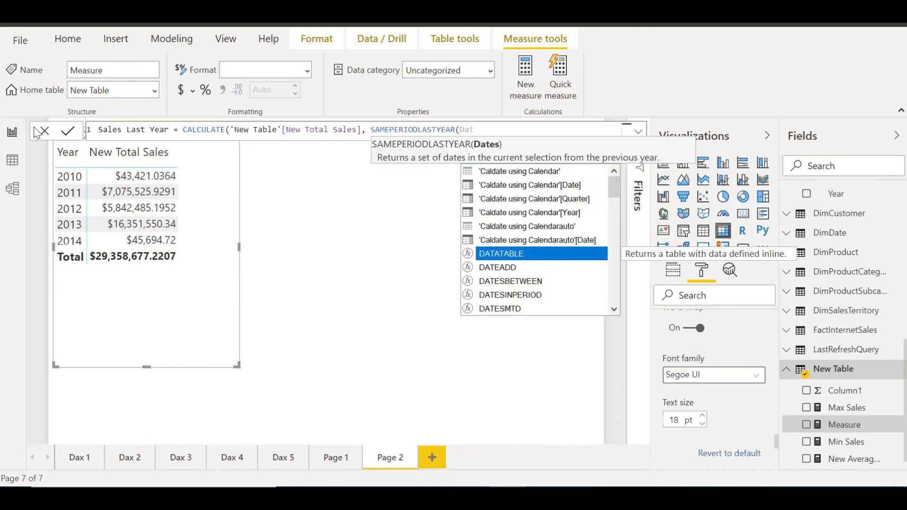
pyautogui.press('Up')
pyautogui.press('Up')
pyautogui.press('Up')
pyautogui.press('Up')
pyautogui.press('Down')
pyautogui.press('Down')
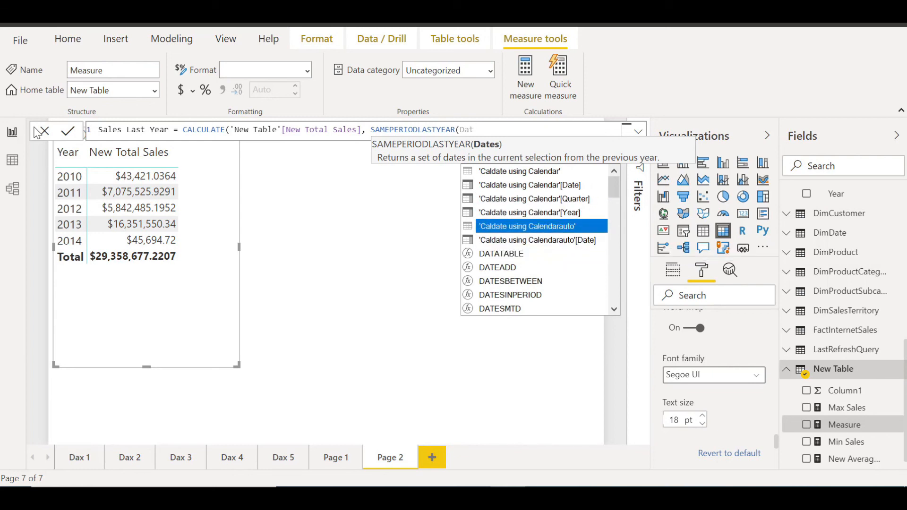
pyautogui.write('e')
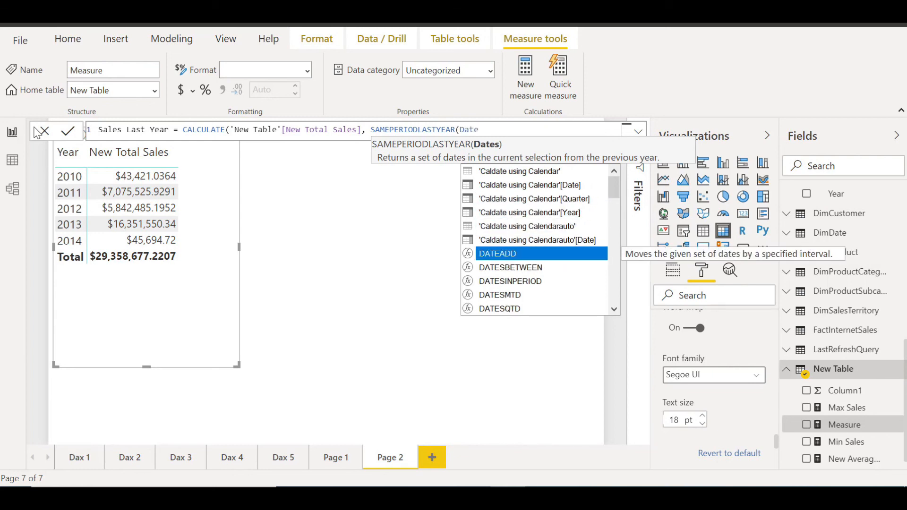
pyautogui.write('T')
pyautogui.press('Down')
pyautogui.press('Tab')
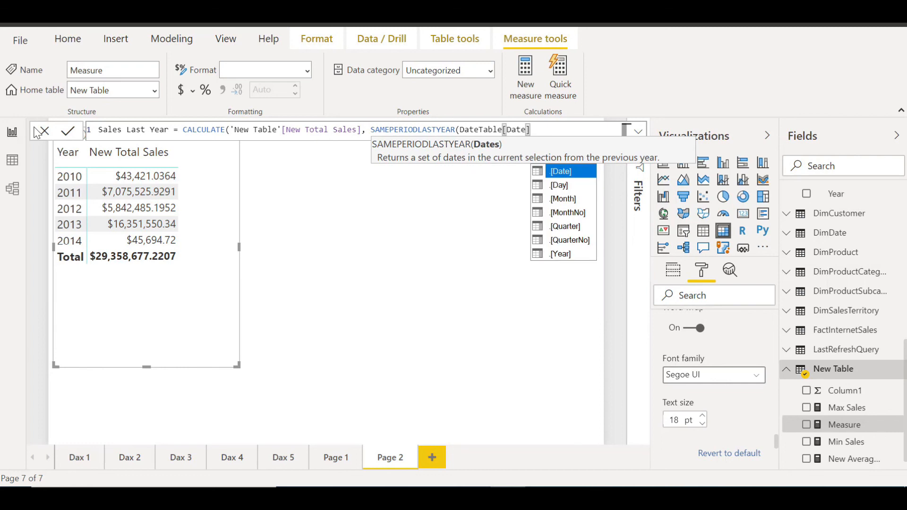
# Extend the dates argument to DateTable[Date].[Date], close both functions and commit the Sales Last Year measure
pyautogui.write('.')
pyautogui.press('Tab')
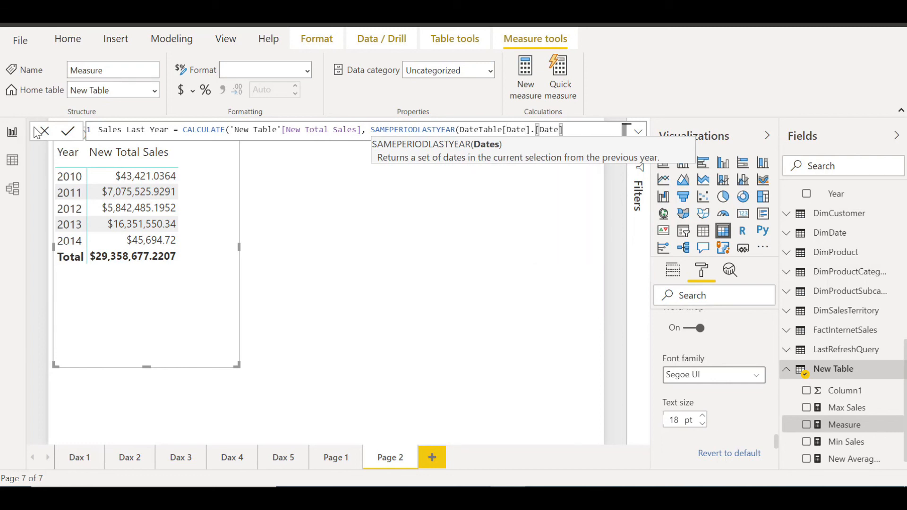
pyautogui.write('))')
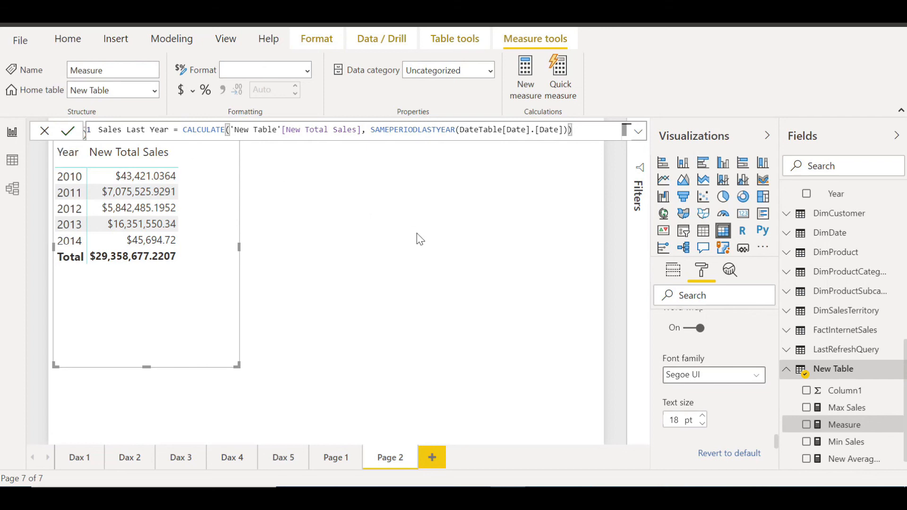
pyautogui.press('Return')
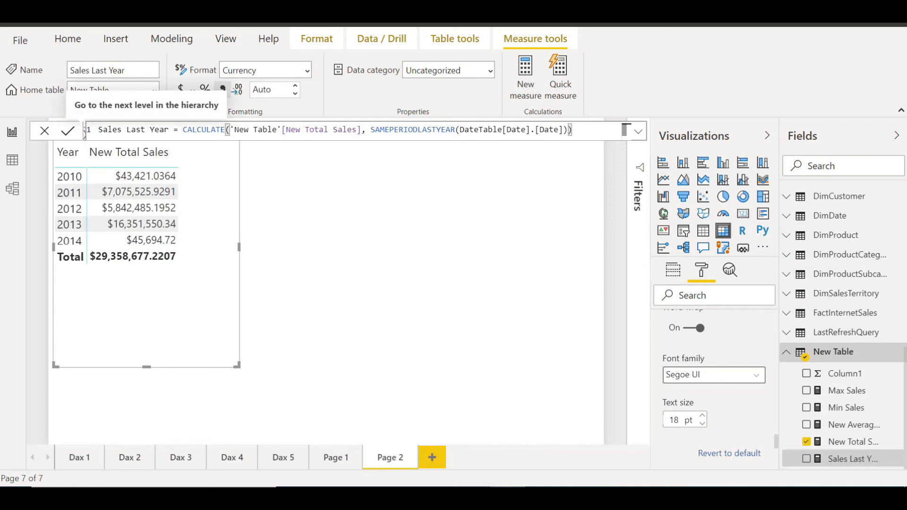
# Add the Sales Last Year measure to the matrix and widen the visual to fit the new column
pyautogui.click(806, 459)
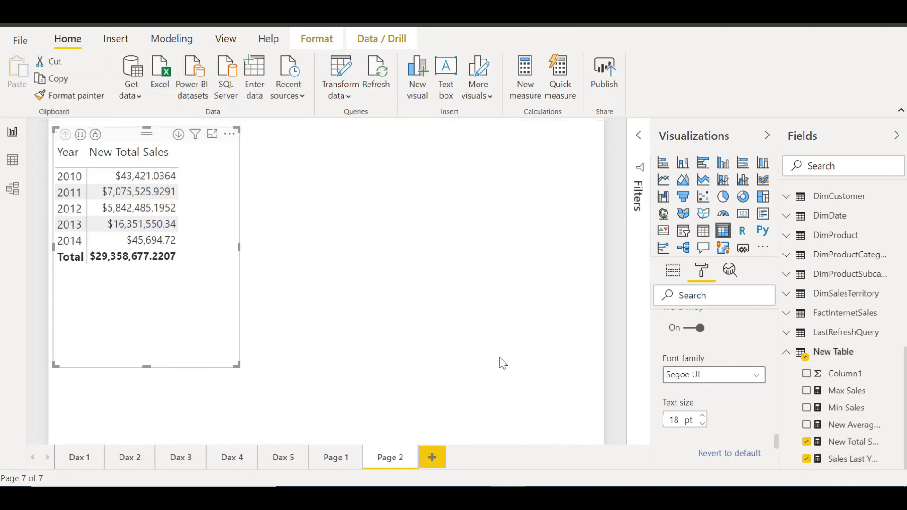
pyautogui.moveTo(236, 360); pyautogui.dragTo(411, 360)
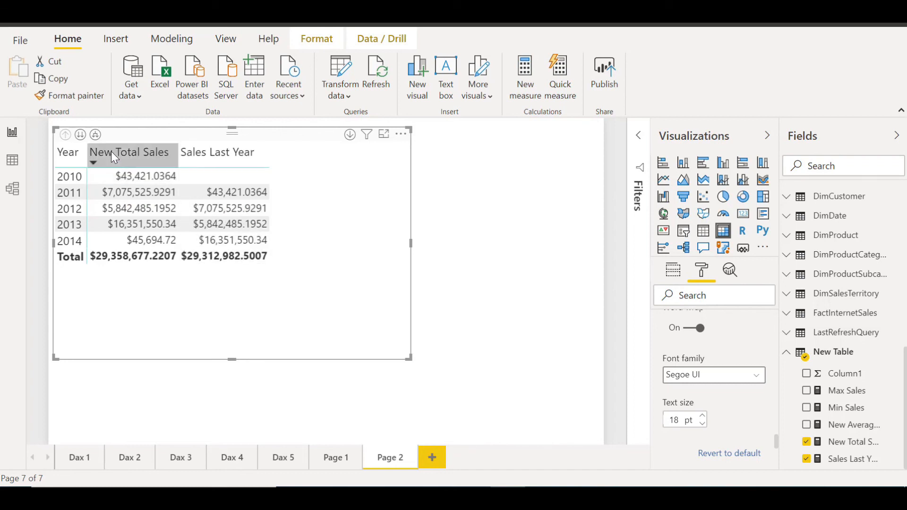
# Check the matrix at quarter level, then expand it to list quarters beneath each year and enlarge the visual
pyautogui.click(81, 135)
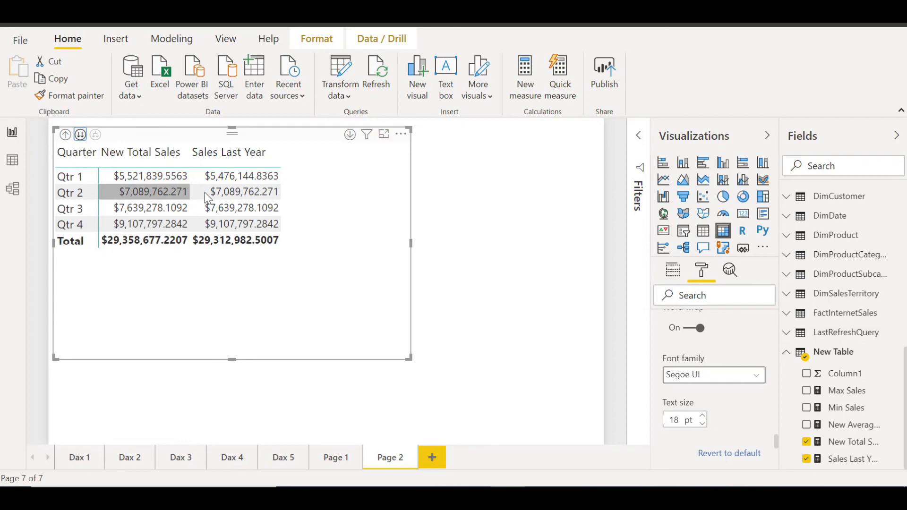
pyautogui.click(66, 135)
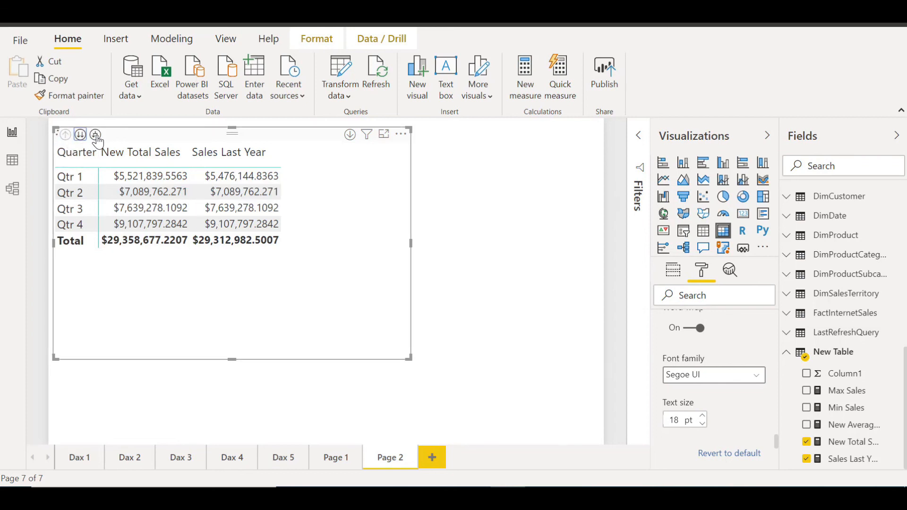
pyautogui.click(95, 136)
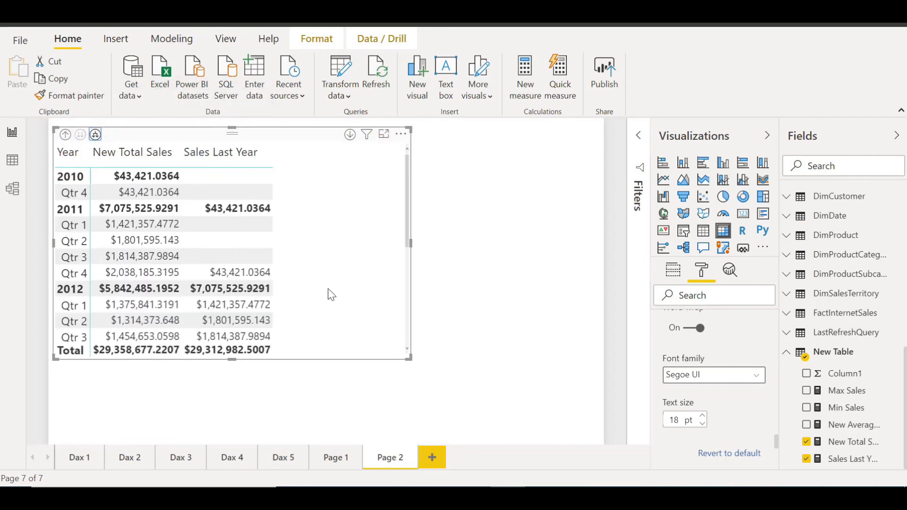
pyautogui.moveTo(409, 359); pyautogui.dragTo(464, 425)
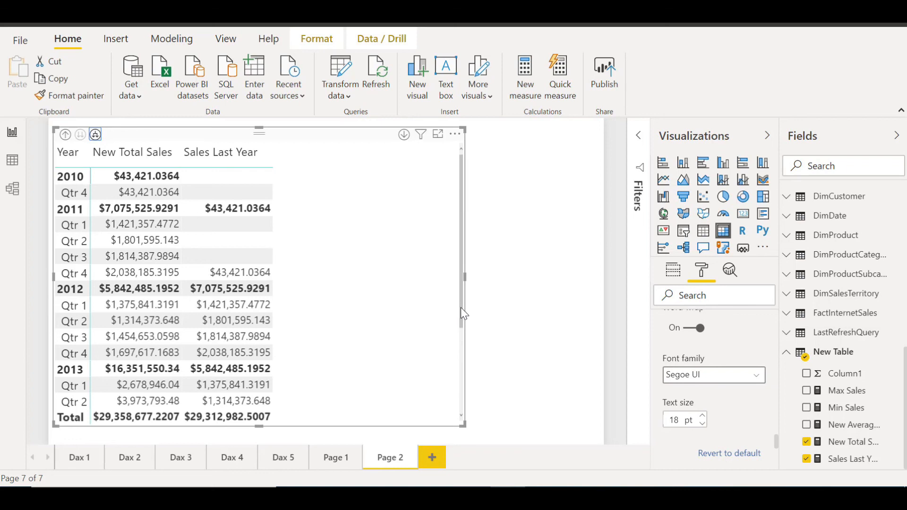
pyautogui.moveTo(461, 307); pyautogui.dragTo(469, 95)
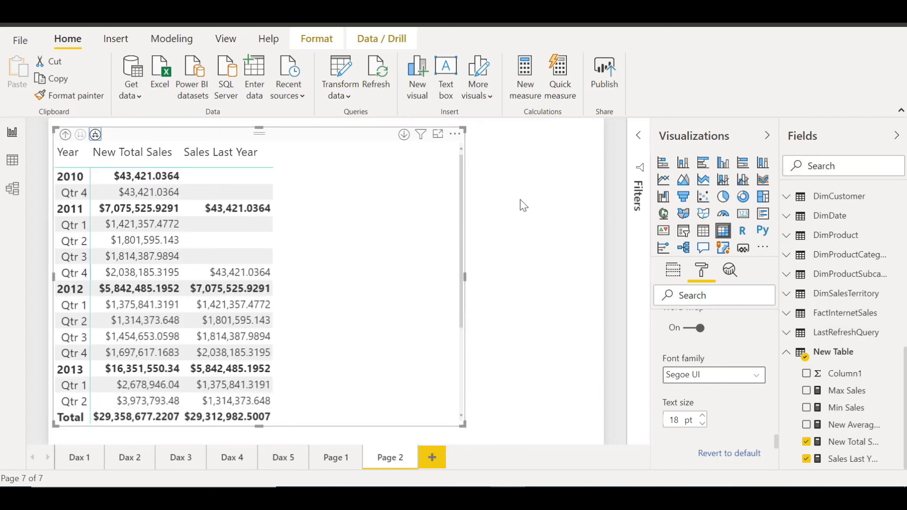